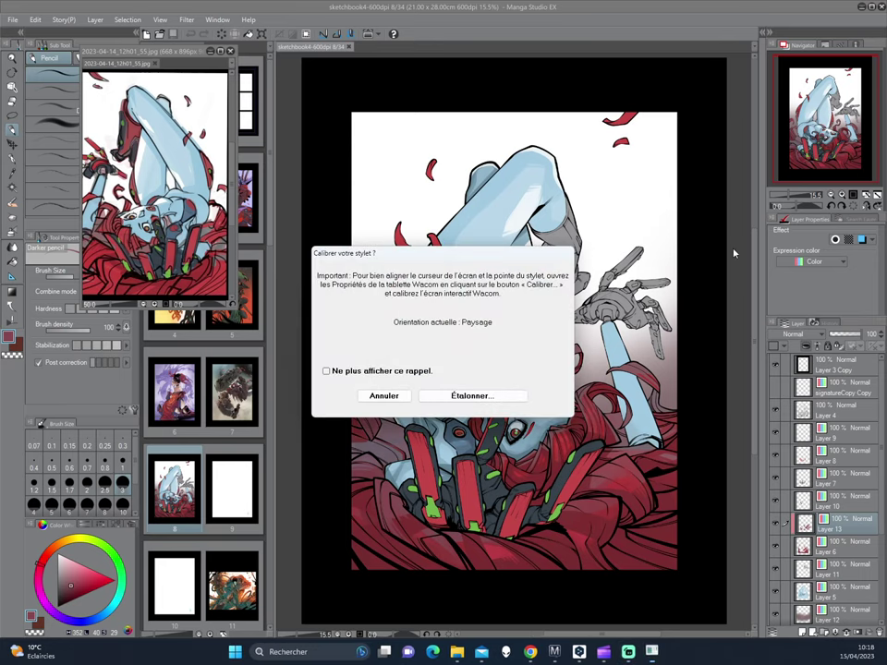
- Dismiss the calibration reminder and close Wacom Tablet Properties without calibrating
click(484, 400)
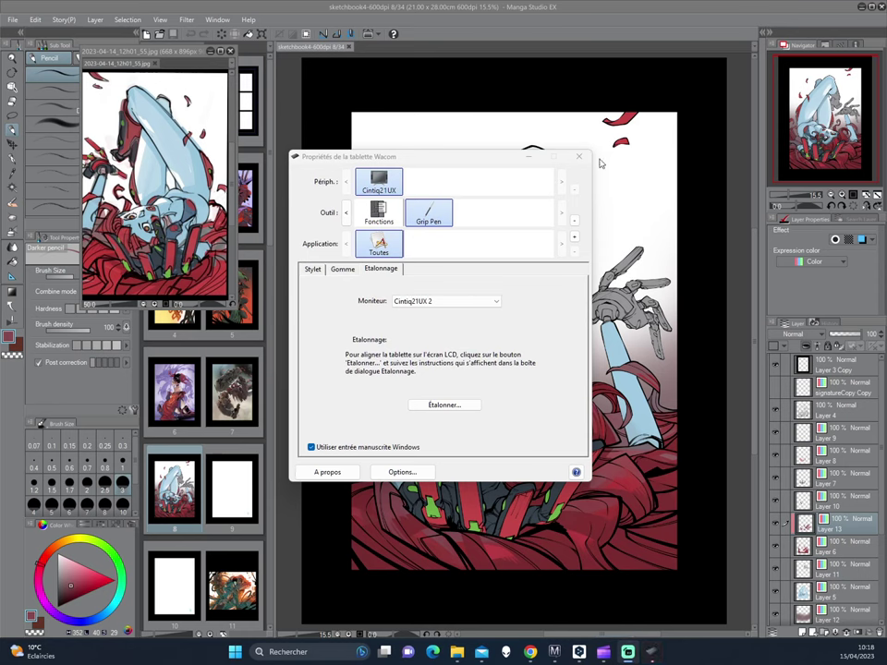
click(578, 156)
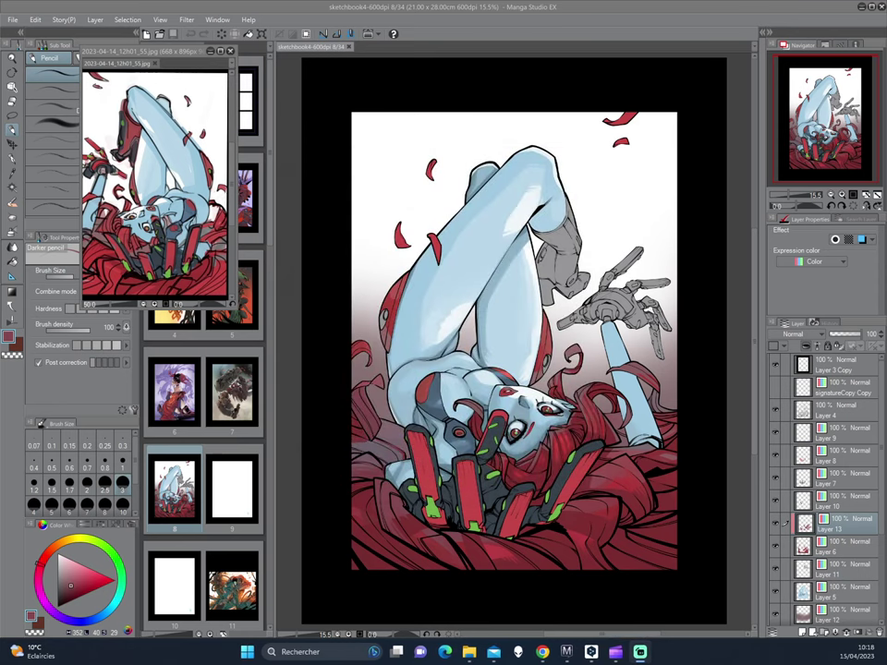
- Check File > Preferences and close it without changing anything
click(21, 20)
click(41, 197)
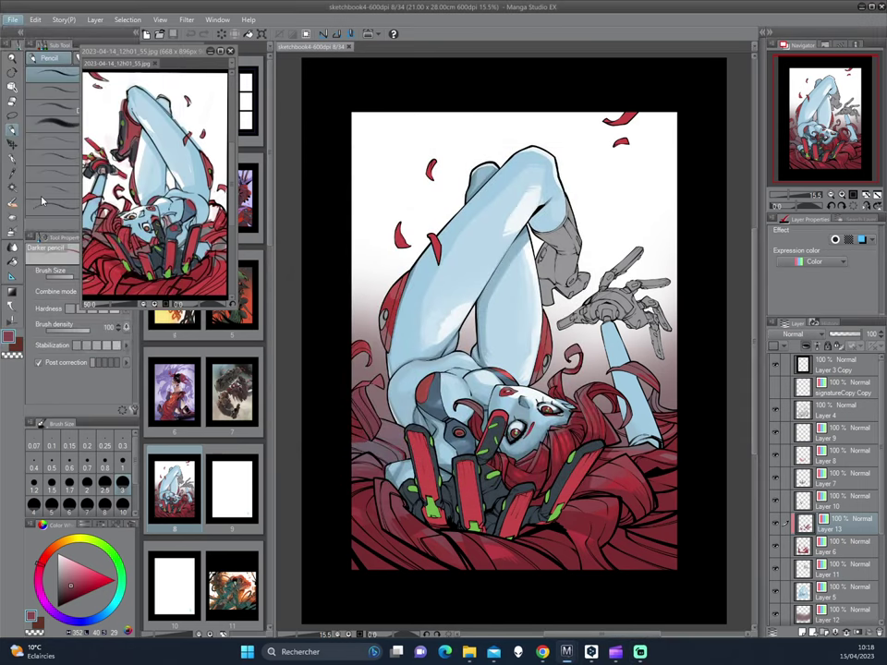
click(418, 326)
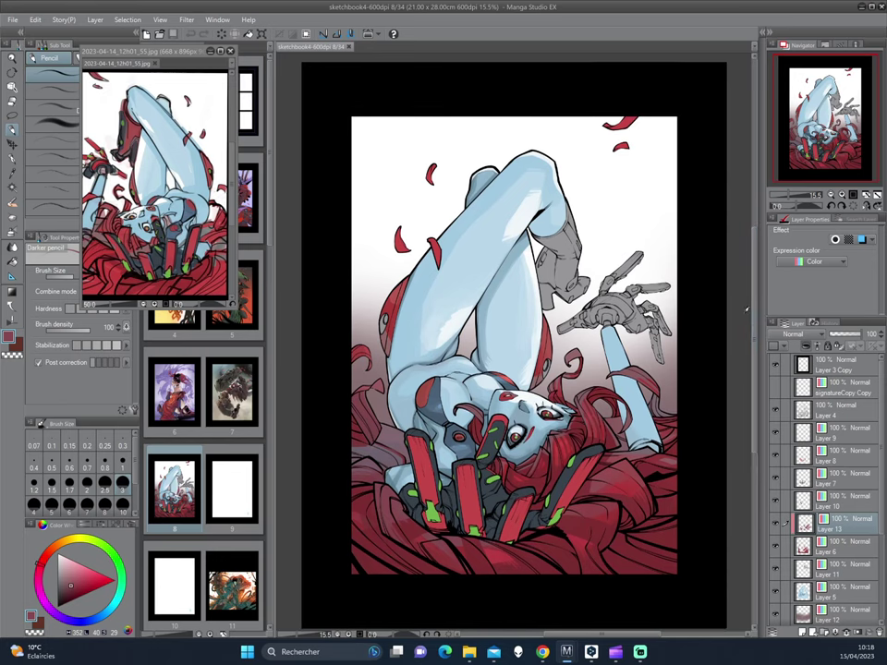
- Select Layer 5's painted pixels and duplicate it as Layer 5 Copy 2
scroll(554, 369, up, 3)
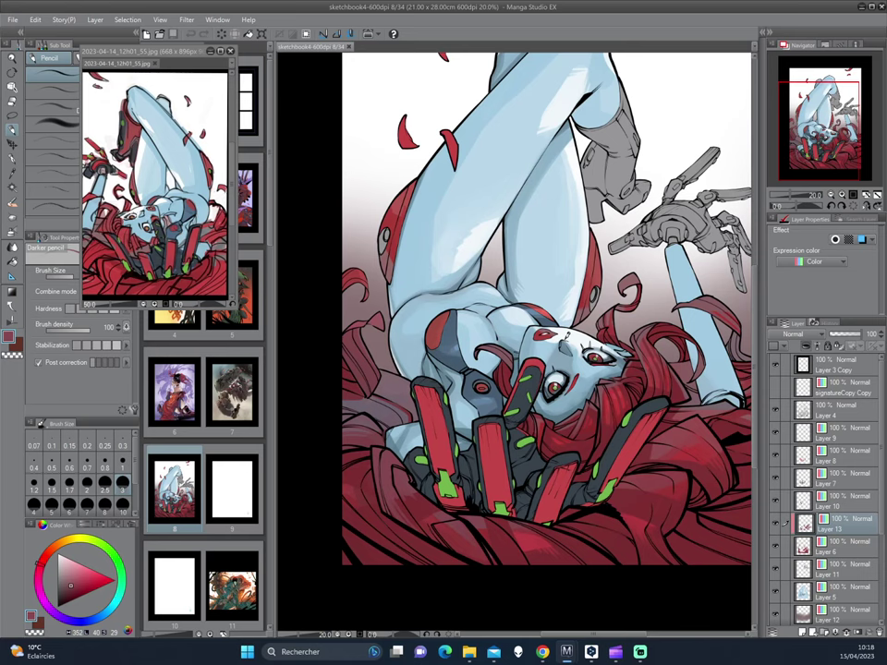
drag(645, 274, 627, 371)
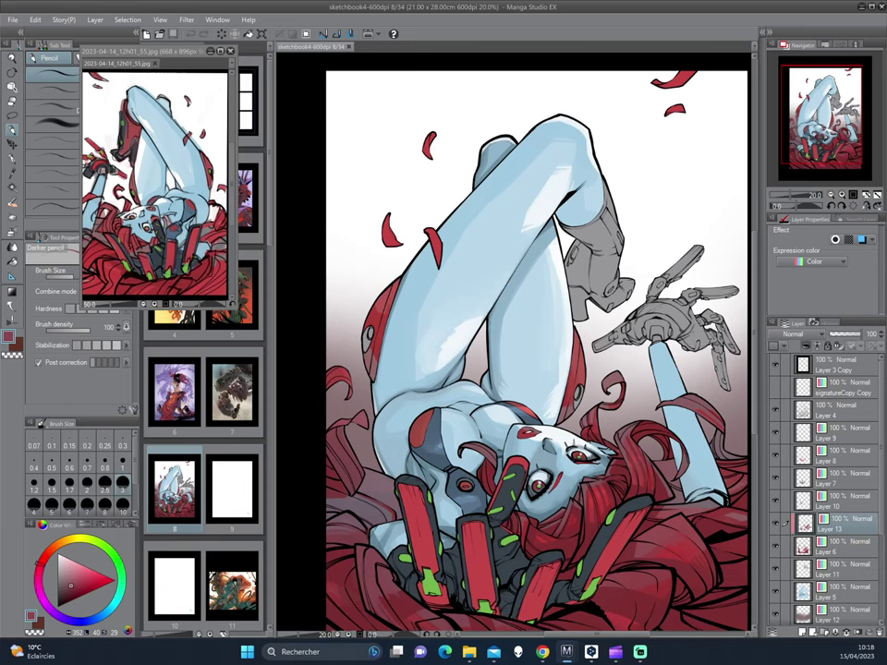
click(776, 591)
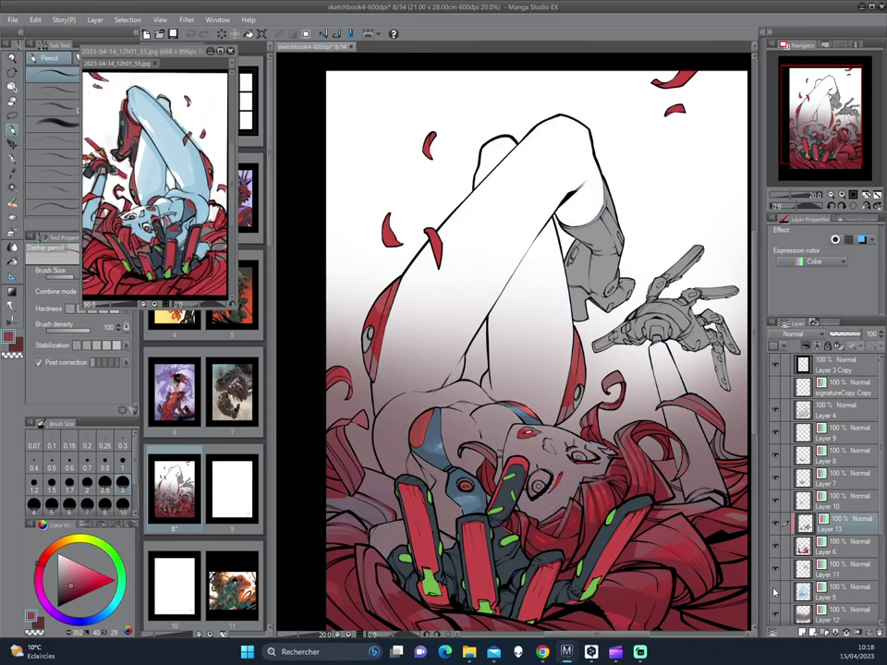
click(802, 593)
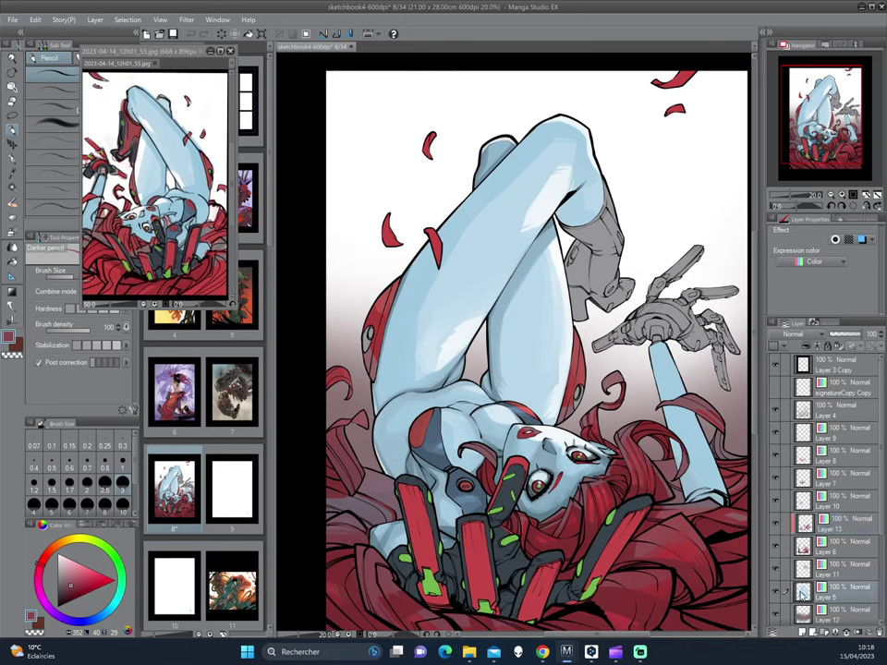
ctrl+click(802, 593)
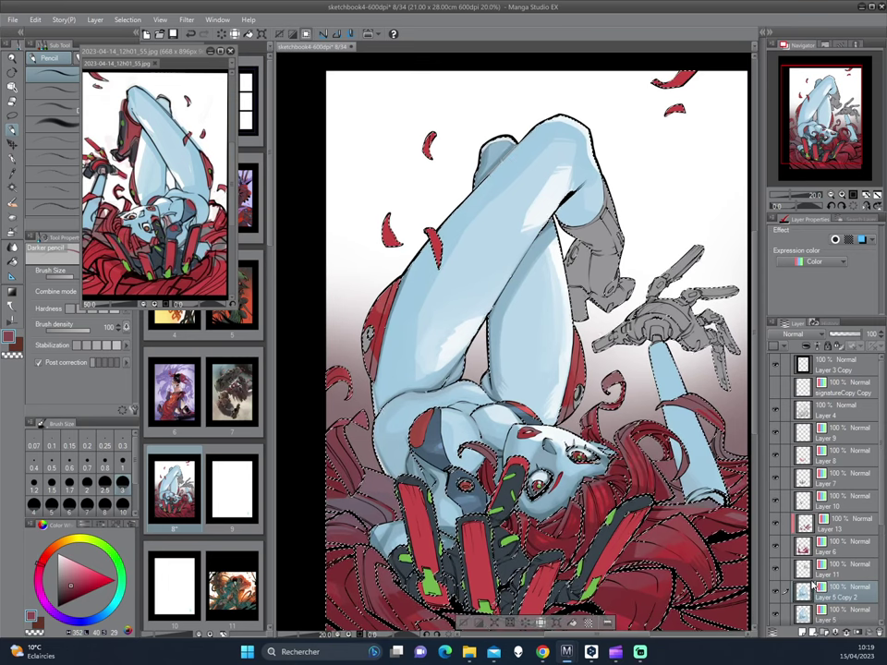
key(ctrl+c)
key(ctrl+v)
click(13, 234)
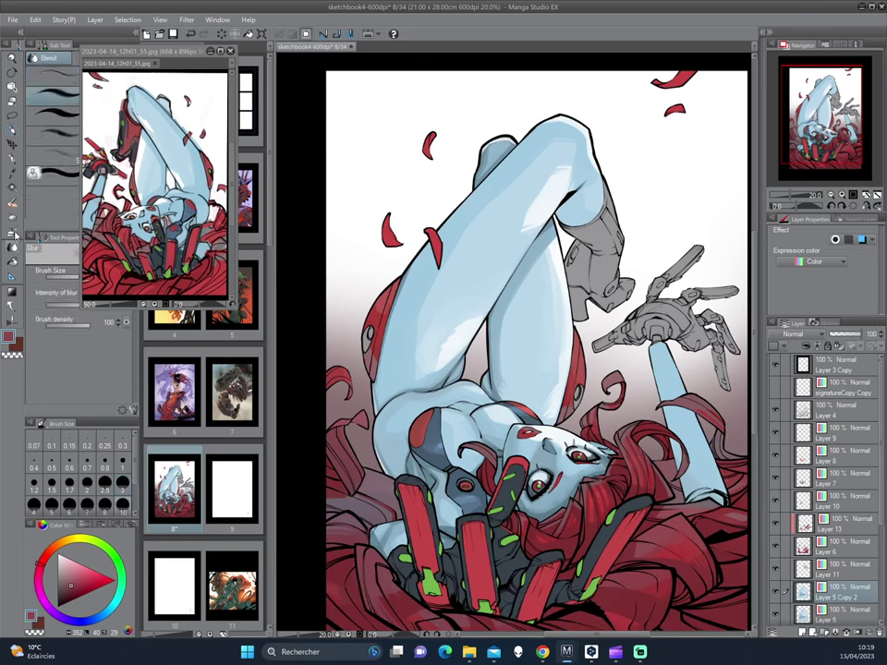
drag(131, 56, 207, 67)
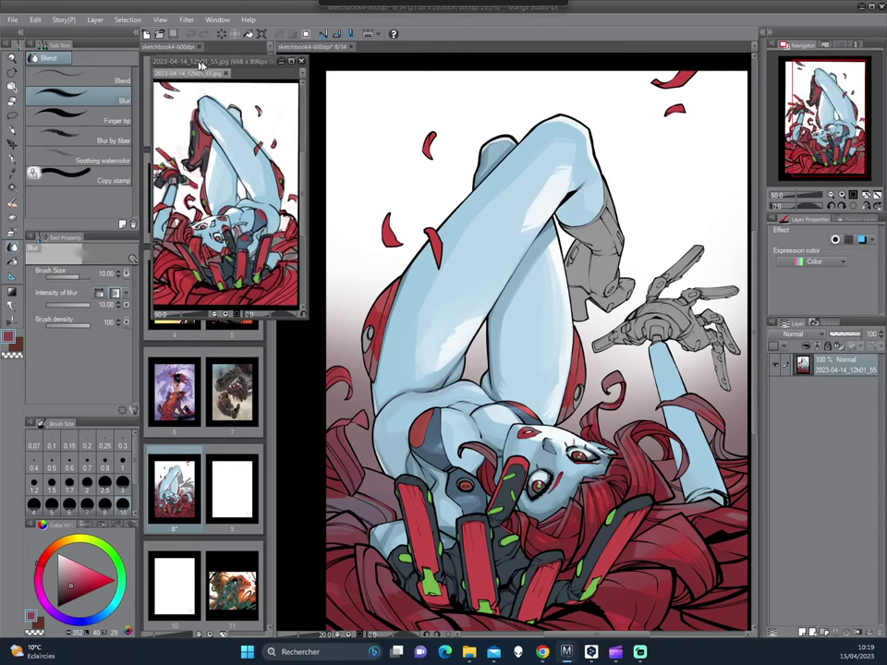
click(93, 81)
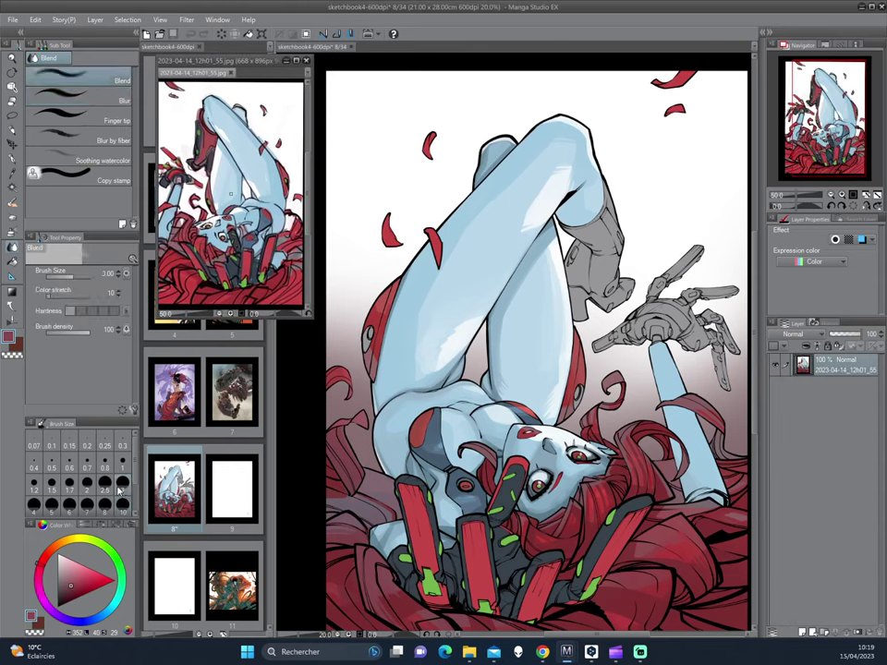
drag(232, 64, 160, 58)
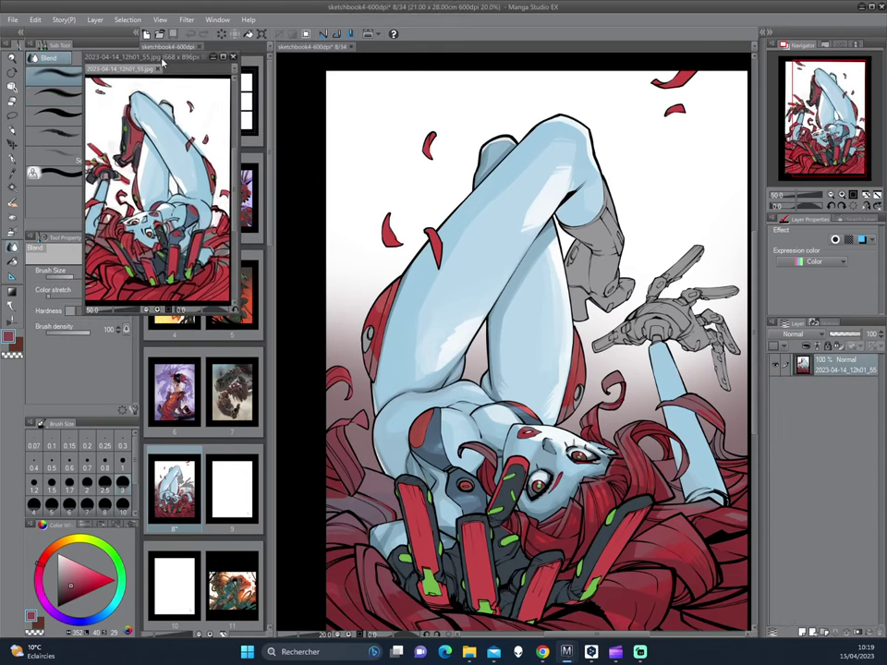
scroll(459, 277, up, 1)
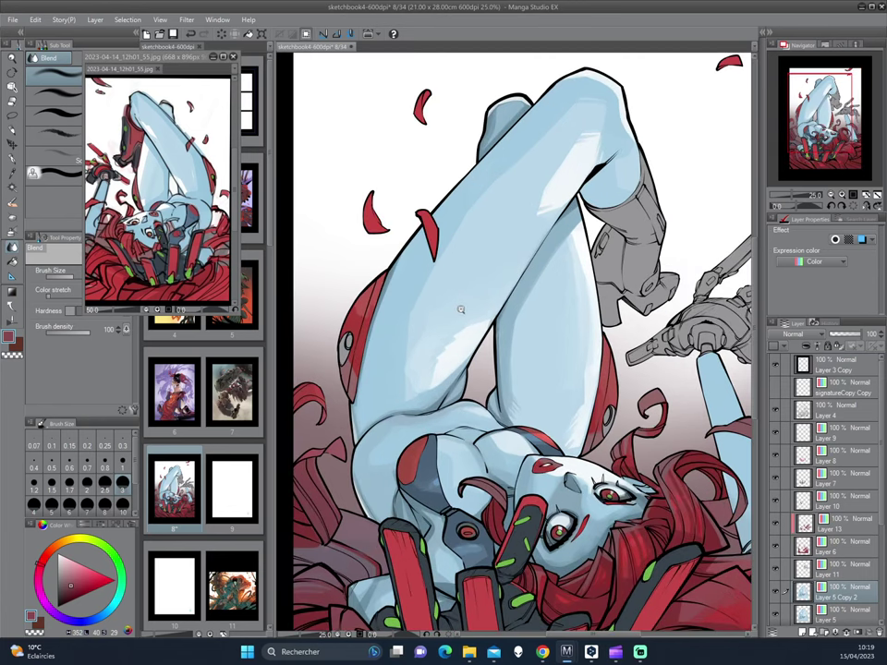
scroll(459, 297, up, 1)
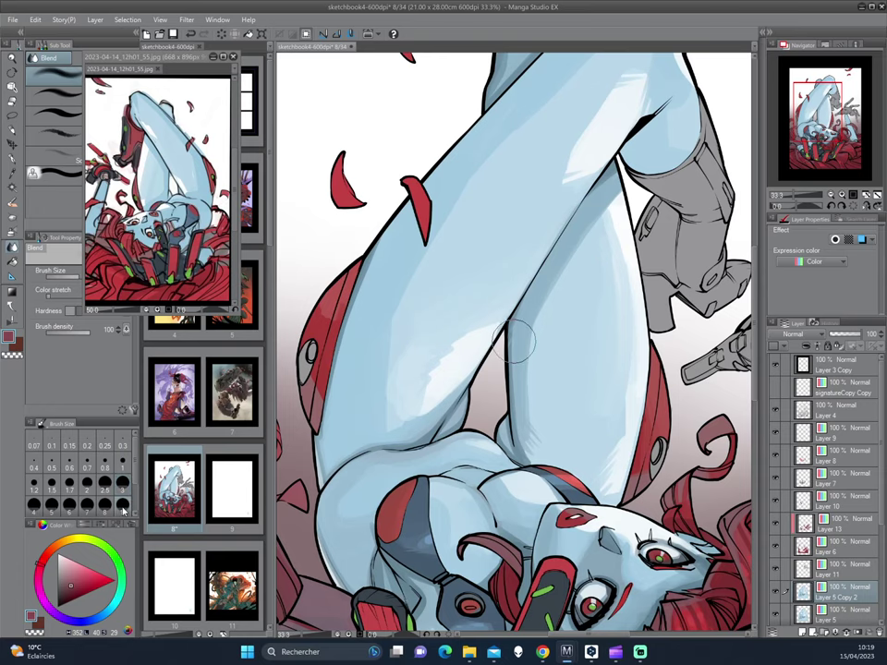
key(bracketright)
key(bracketright)
key(bracketright)
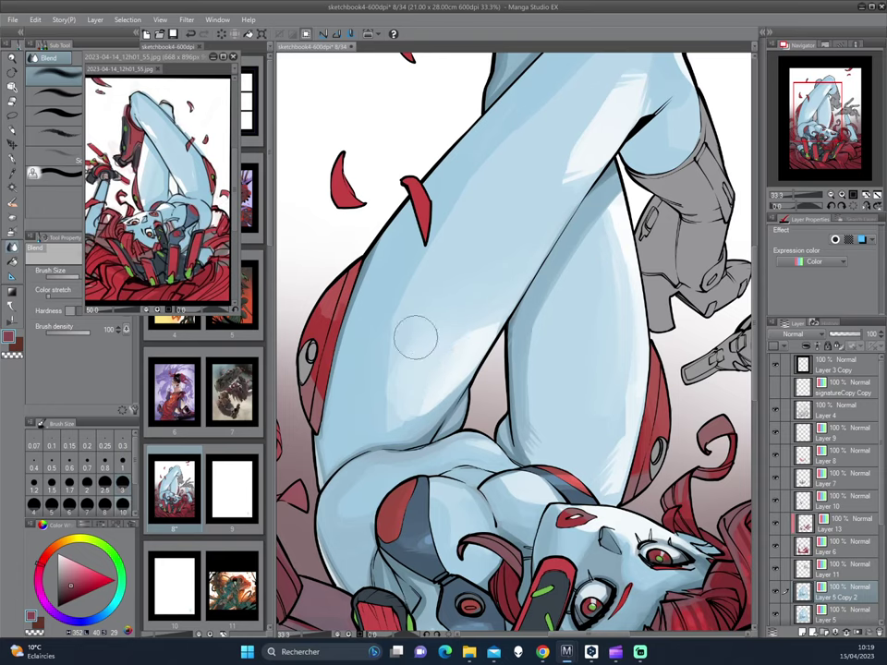
scroll(456, 241, up, 3)
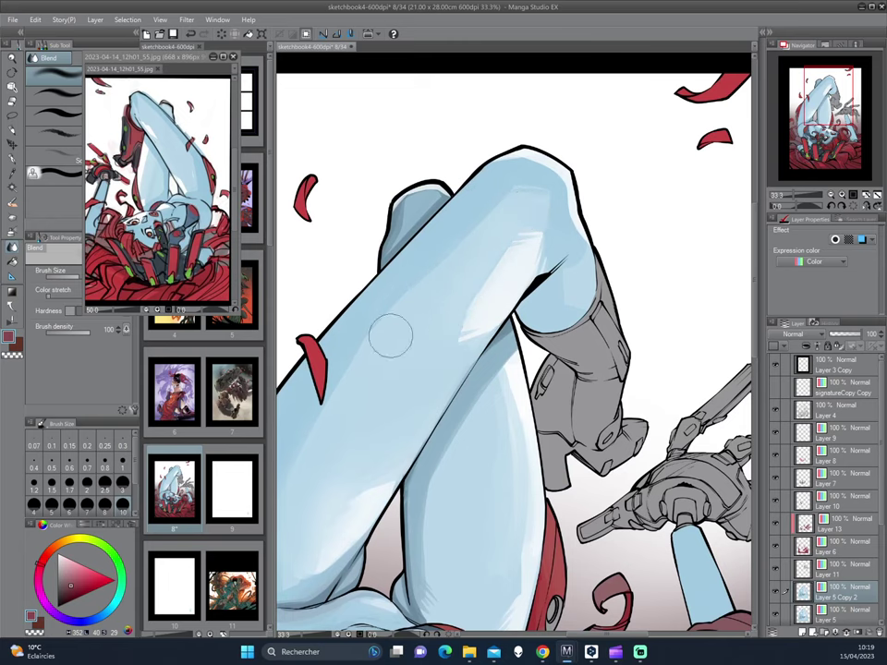
scroll(499, 277, down, 3)
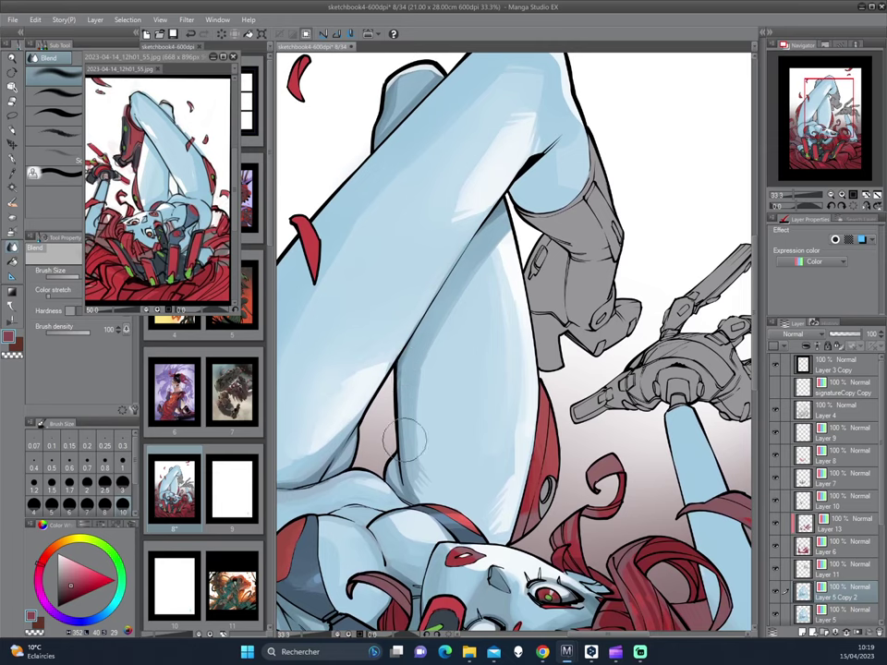
key(p)
- Sample the light blue of the cyborg girl's skin as the drawing colour
alt+click(405, 357)
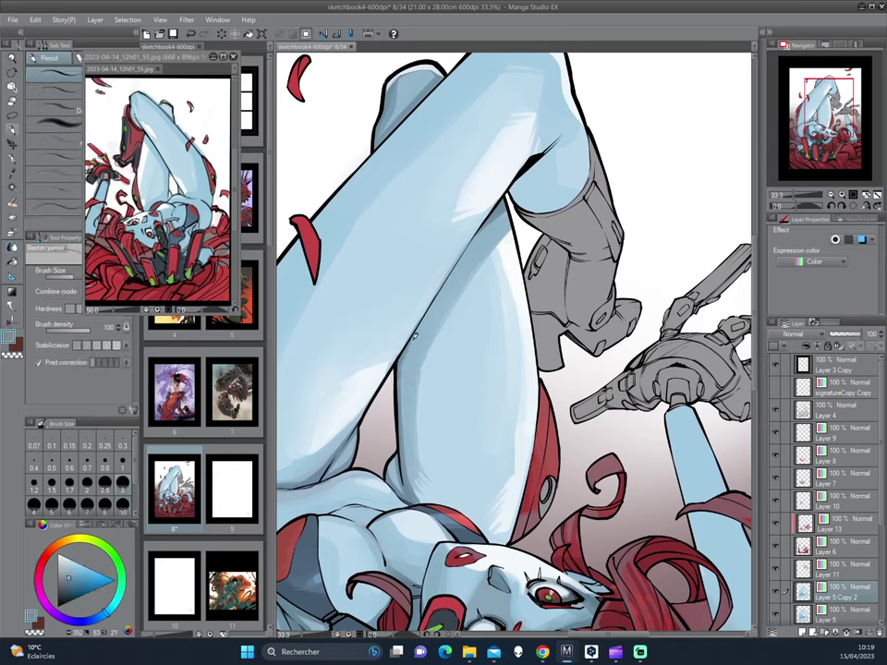
alt+click(400, 335)
alt+click(396, 351)
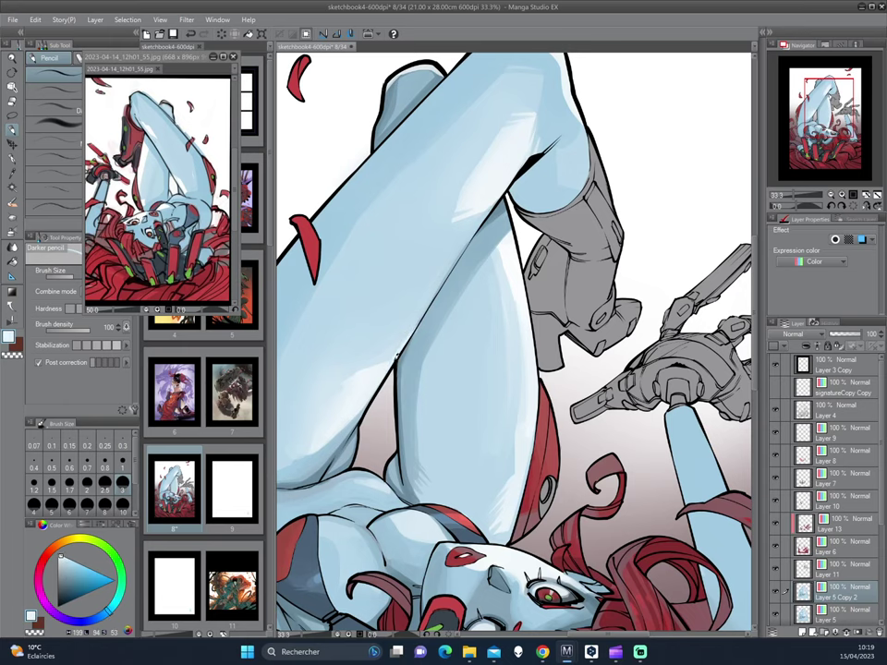
scroll(549, 240, down, 2)
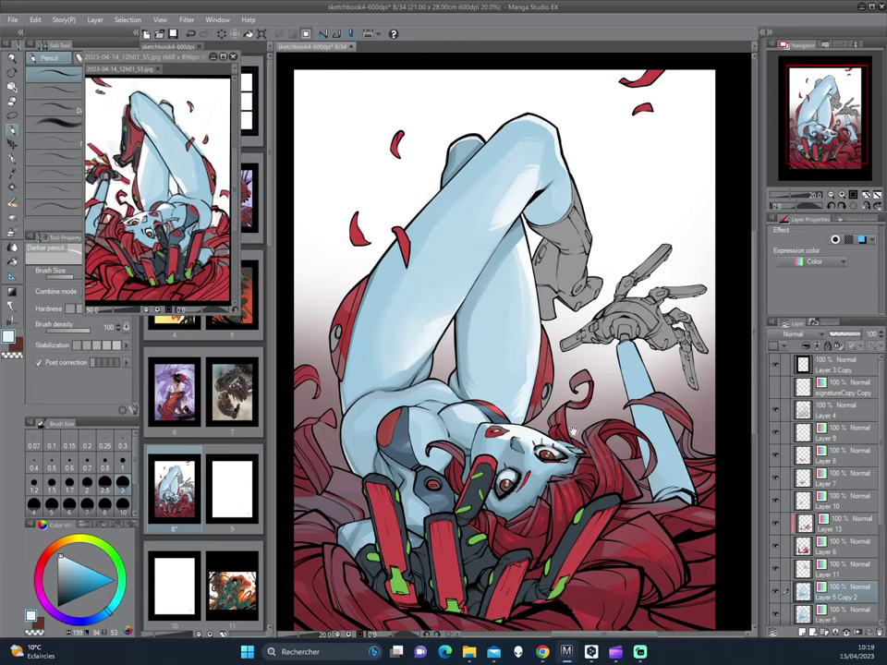
scroll(426, 301, down, 2)
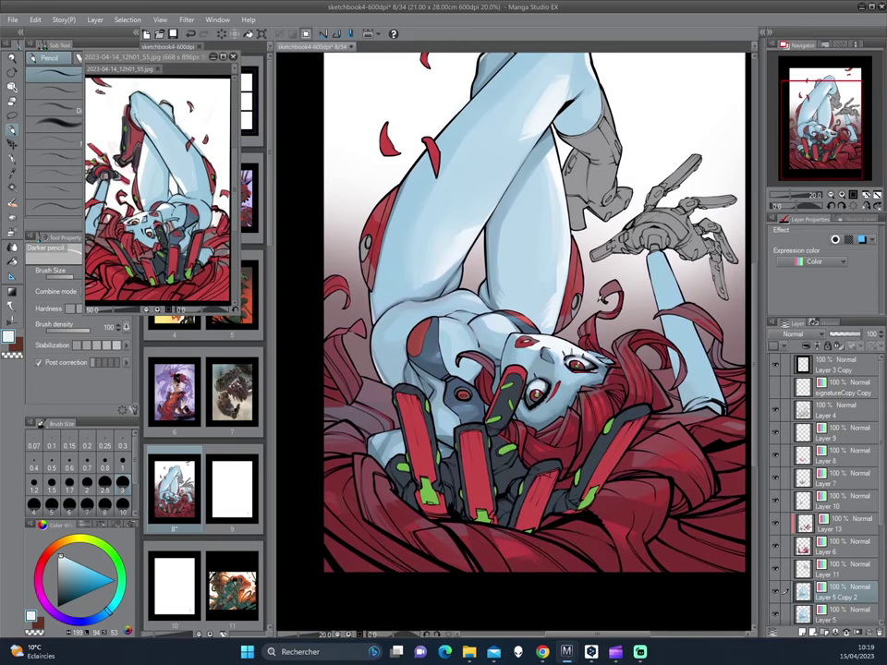
- Add new Layer 14 above Layer 7, clipped to the layer below
click(774, 483)
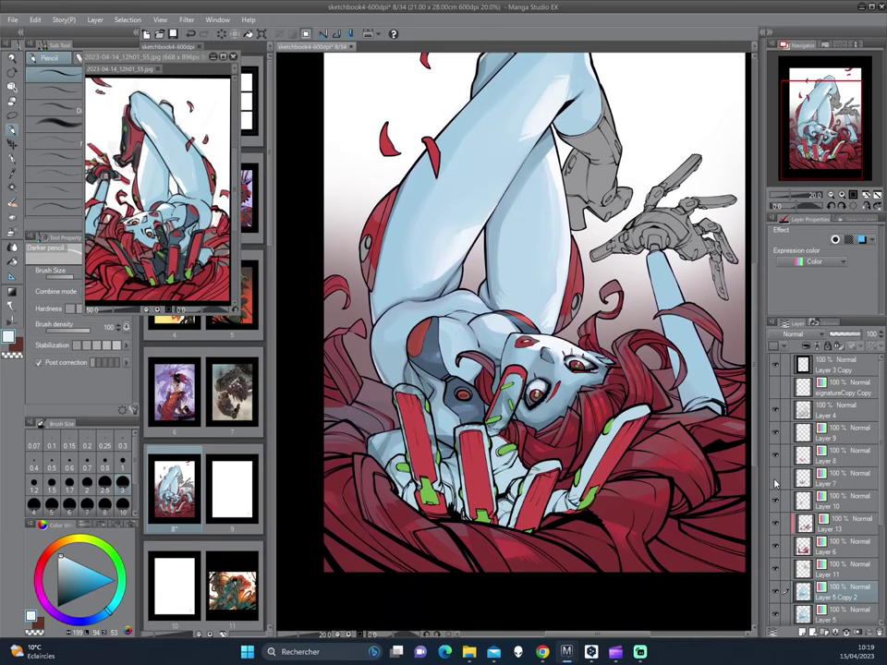
click(848, 477)
key(ctrl+shift+n)
click(812, 262)
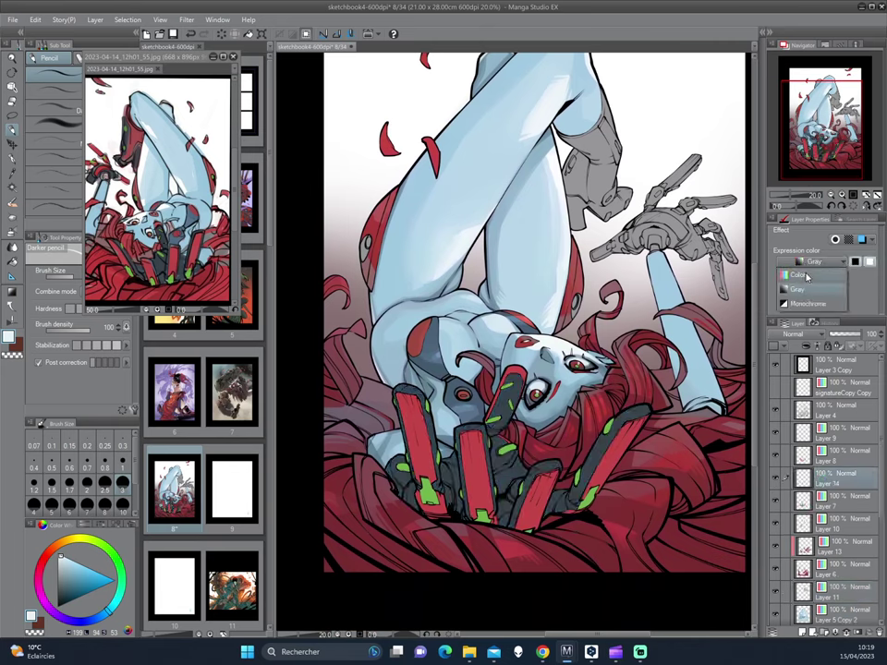
click(812, 347)
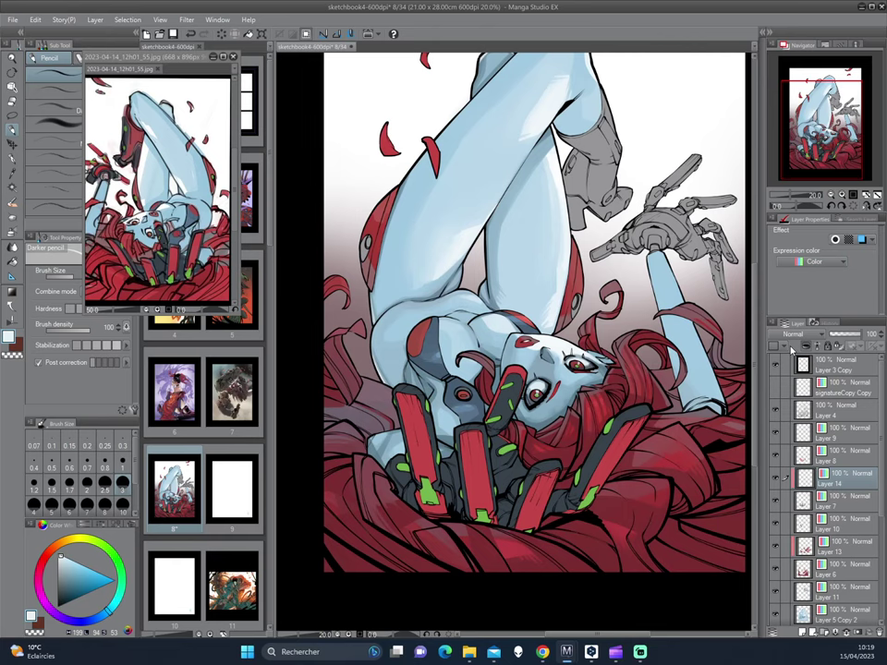
click(16, 203)
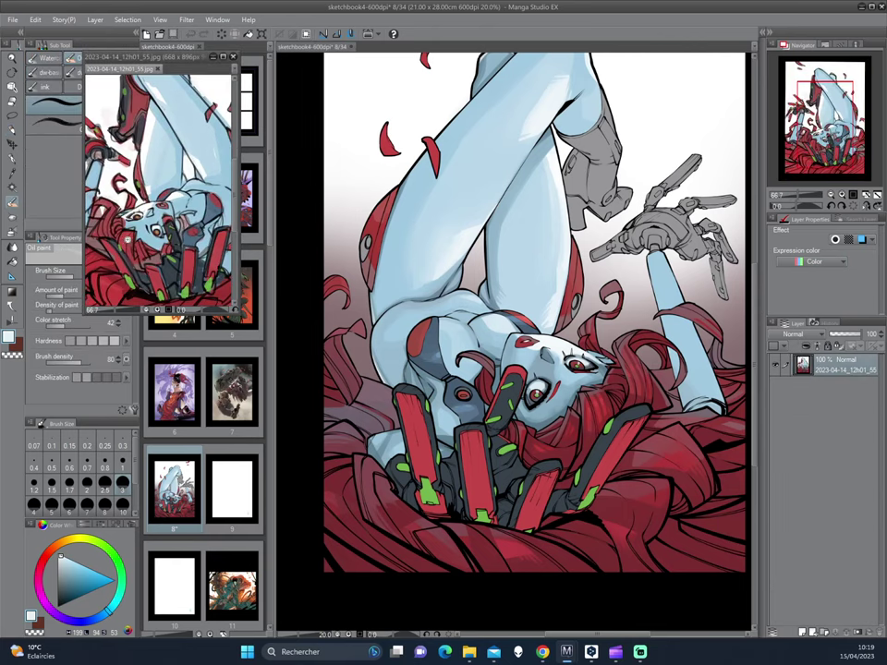
- Rotate and mirror the canvas view, reset rotation, then tilt the page about 35 degrees
scroll(106, 246, up, 3)
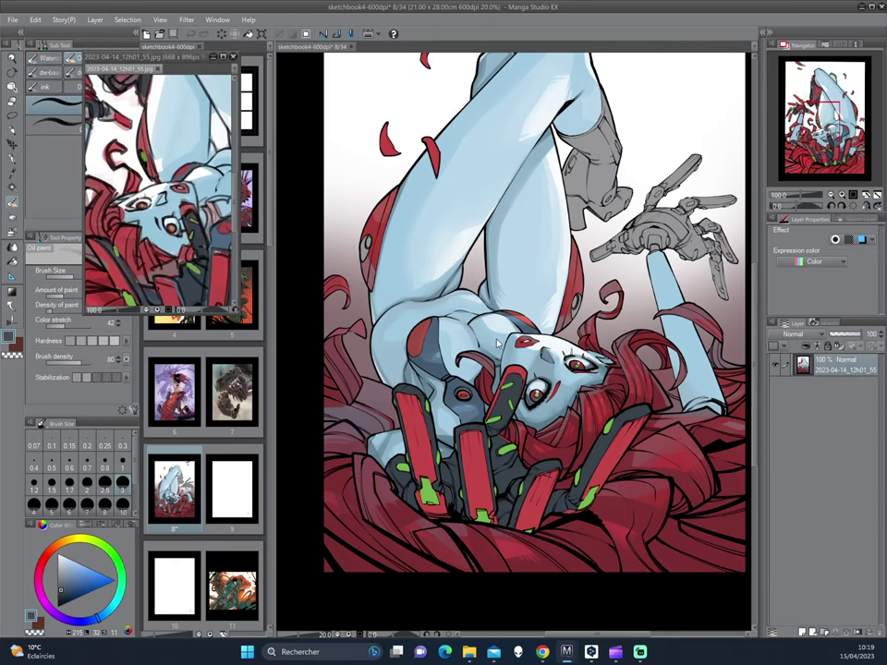
mouse_move(564, 553)
mouse_down()
mouse_move(531, 471)
mouse_move(562, 281)
mouse_up()
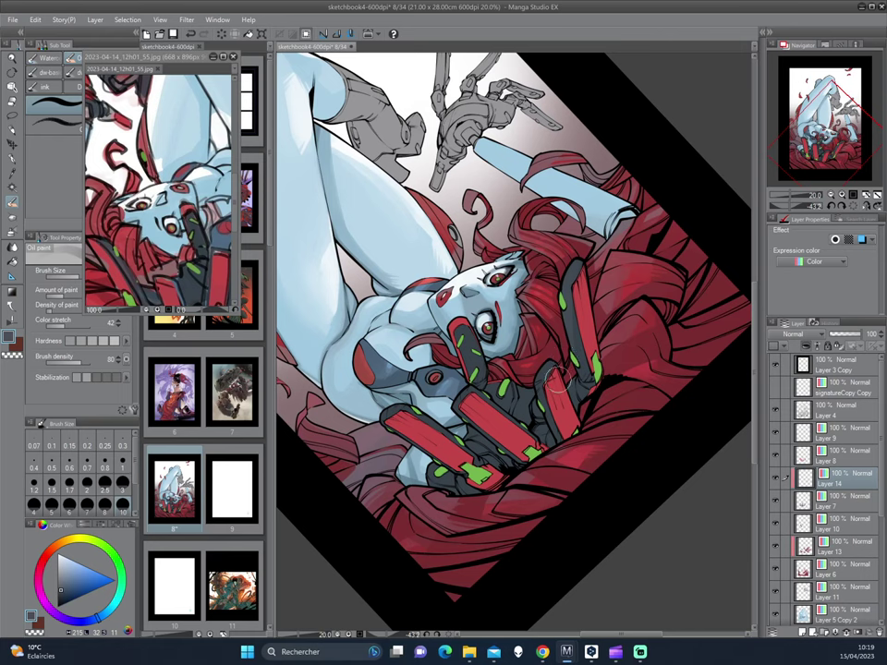
drag(558, 378, 581, 357)
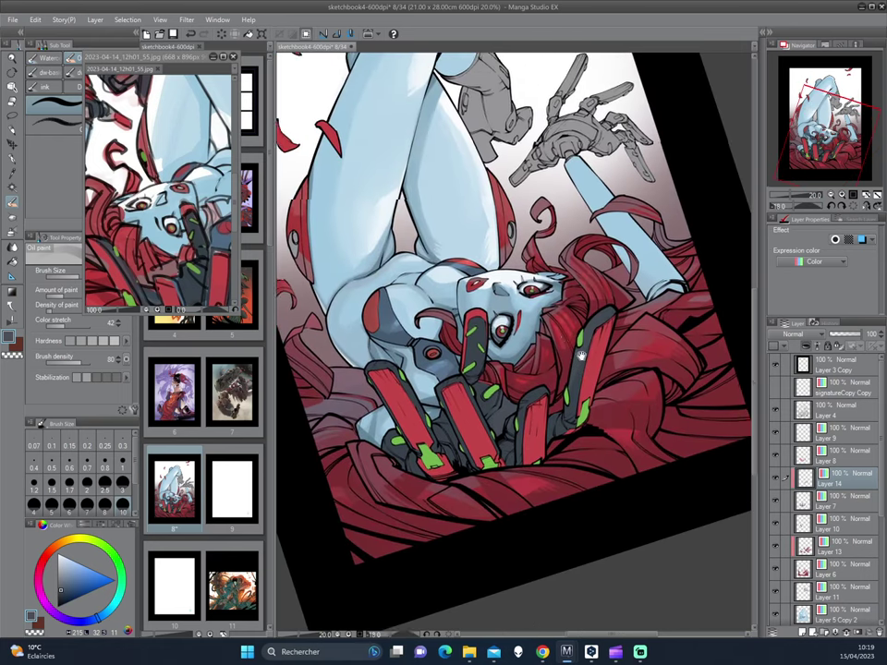
key(h)
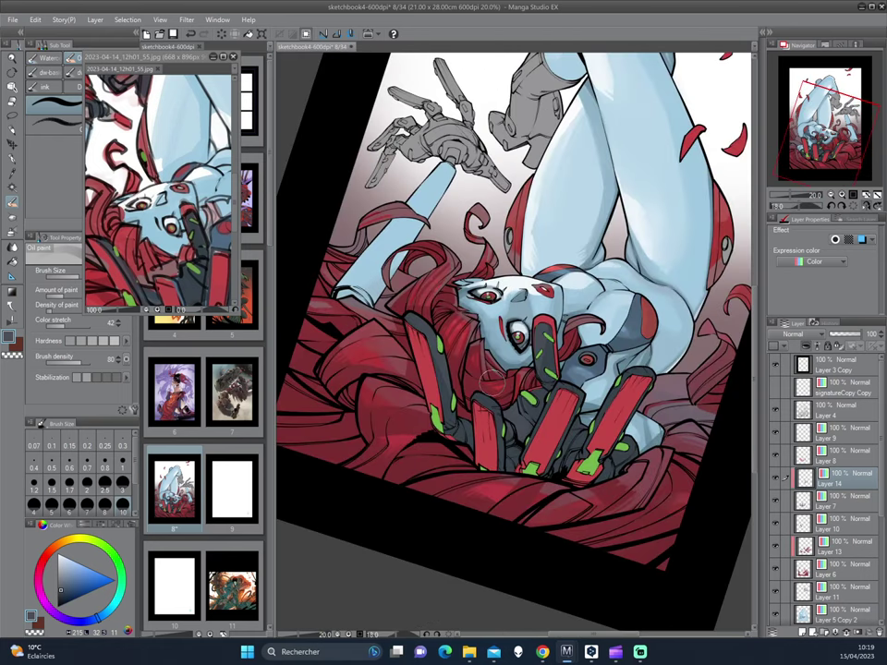
scroll(489, 379, down, 2)
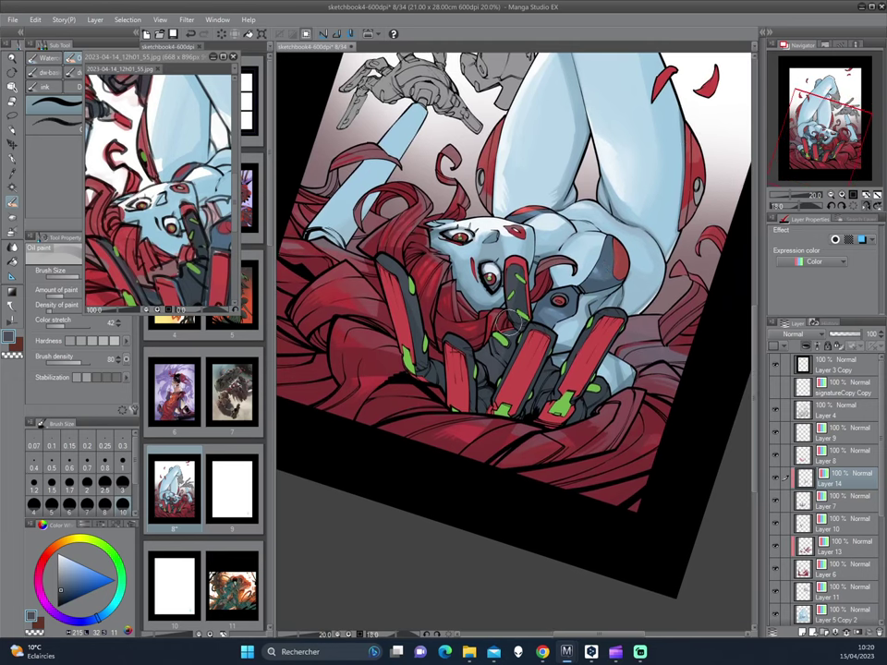
drag(367, 279, 455, 236)
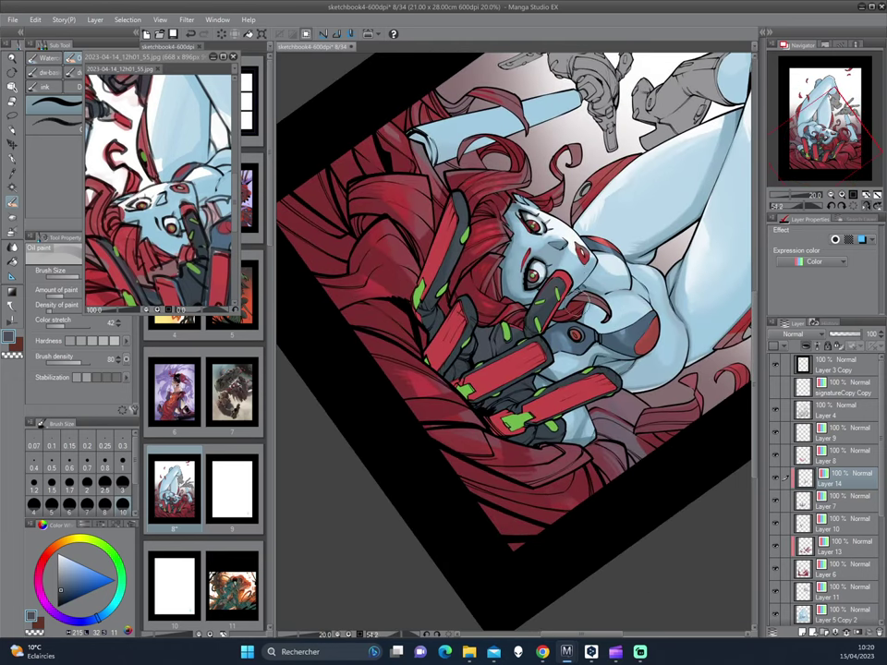
key(ctrl+@)
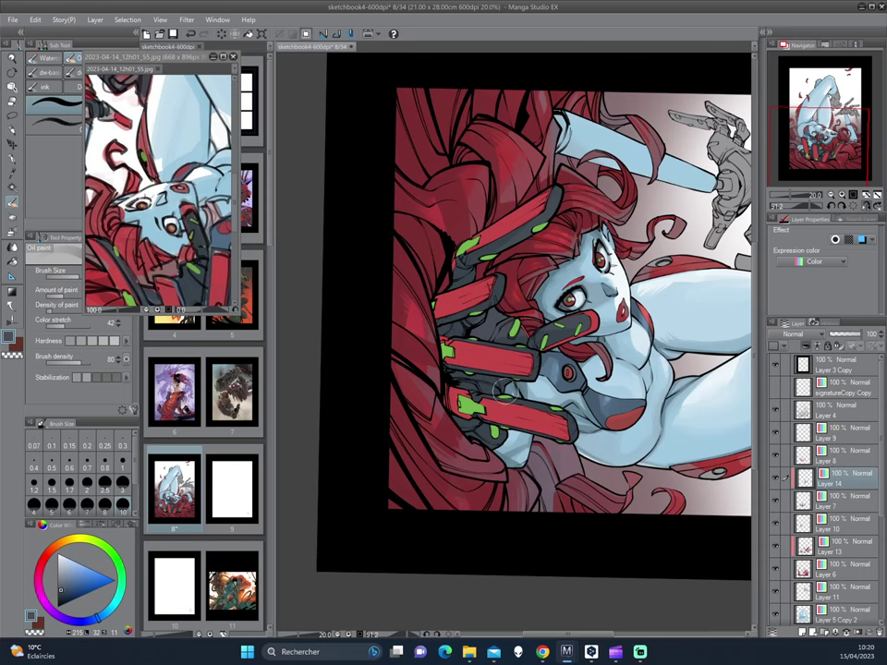
mouse_move(434, 326)
mouse_down()
mouse_move(619, 304)
mouse_move(365, 239)
mouse_up()
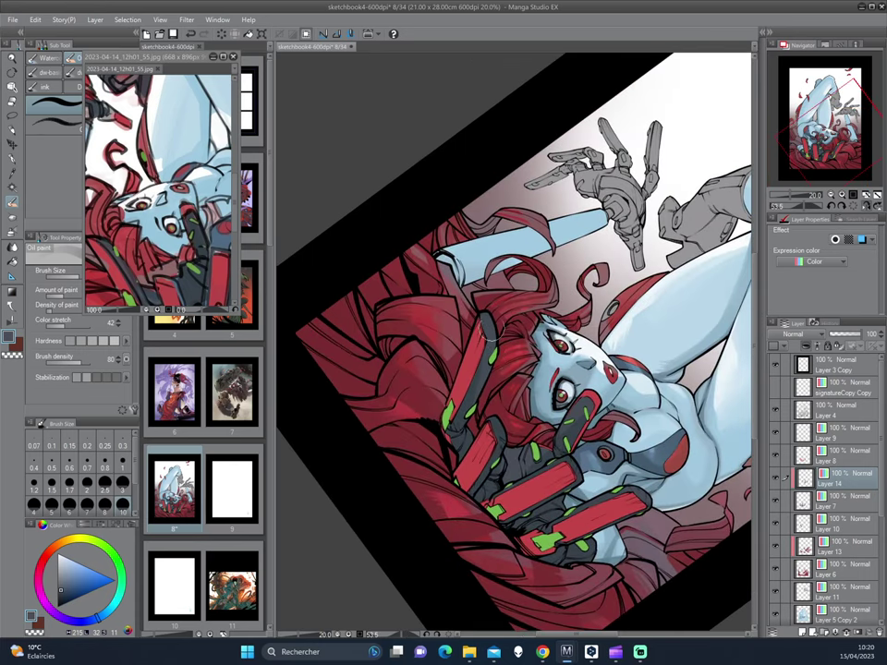
- Sample the red from the reference image and return to the main illustration, resetting rotation
alt+click(125, 198)
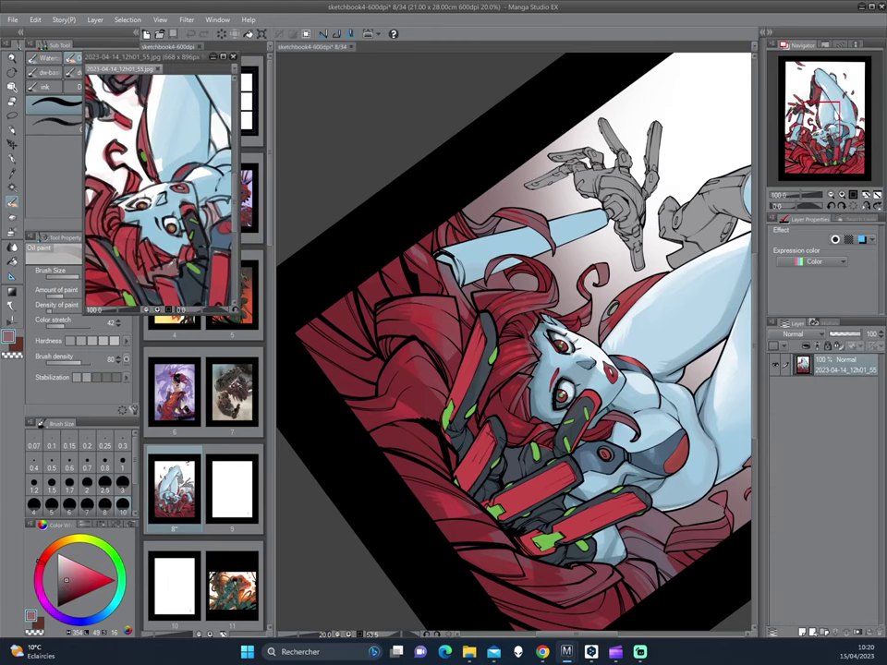
click(497, 299)
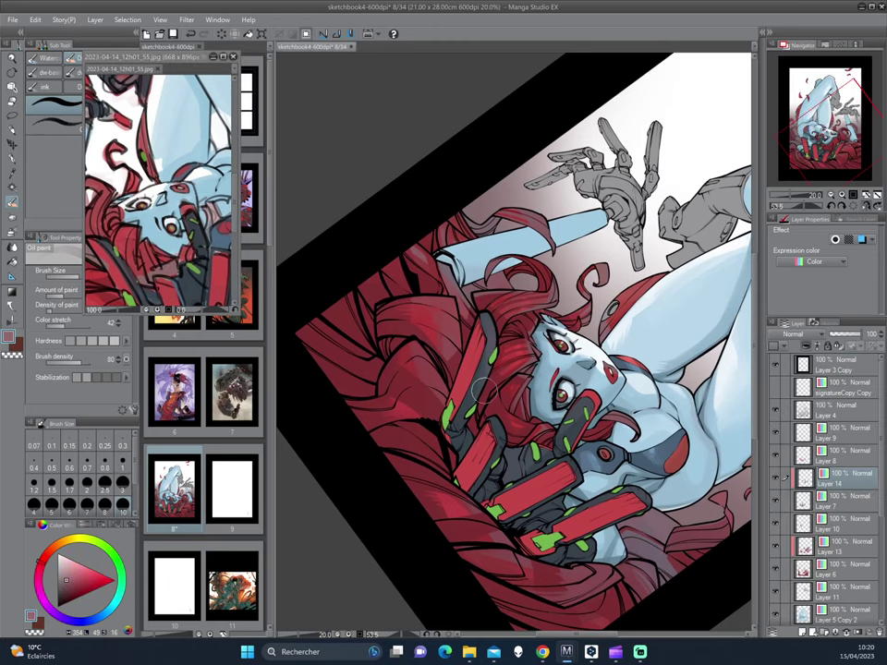
mouse_move(499, 416)
mouse_down()
mouse_move(453, 388)
mouse_move(429, 245)
mouse_up()
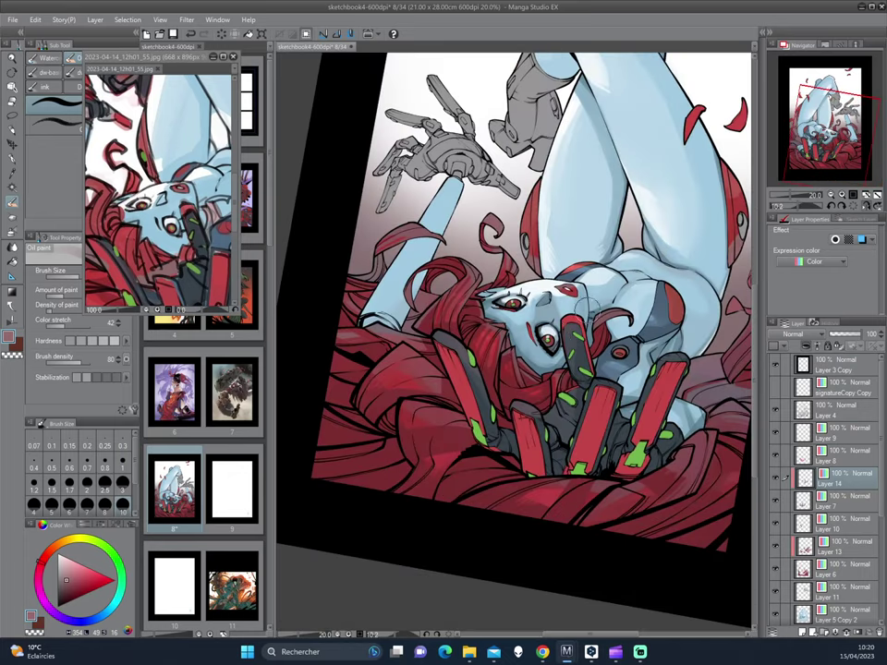
drag(429, 277, 637, 74)
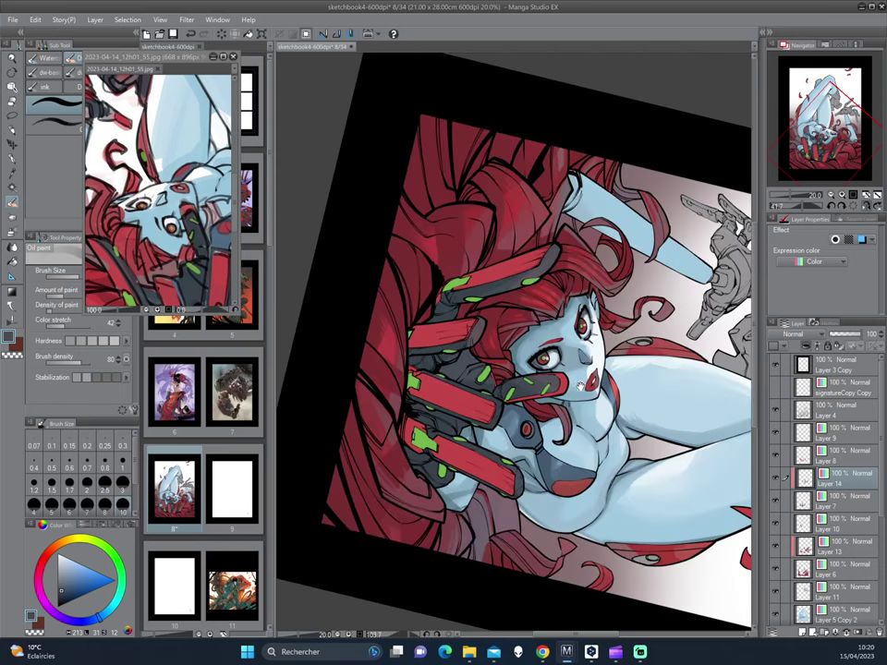
drag(420, 261, 544, 248)
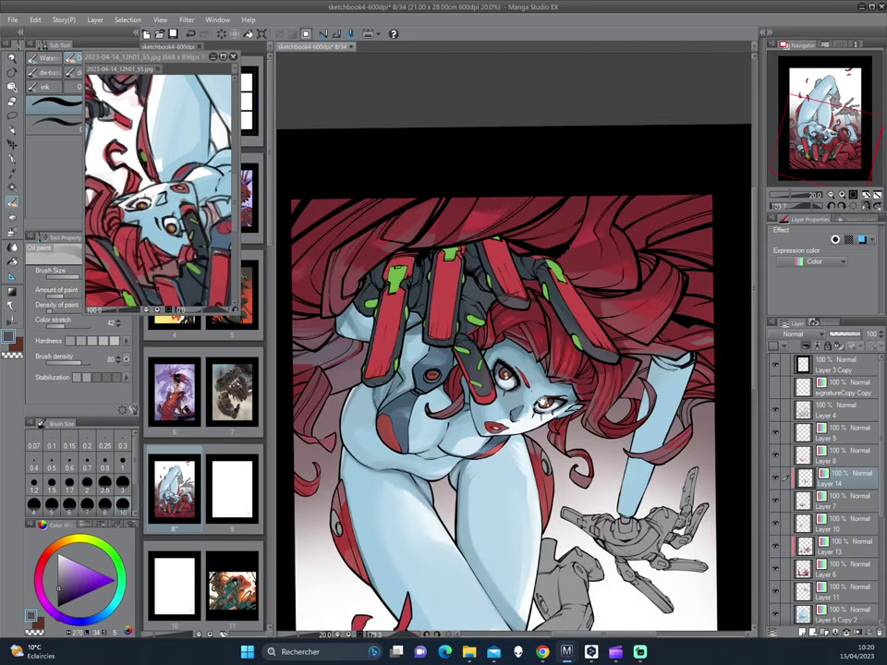
double_click(571, 261)
- Zoom on the head and sample the dark blue-grey of the armor
drag(571, 262, 647, 139)
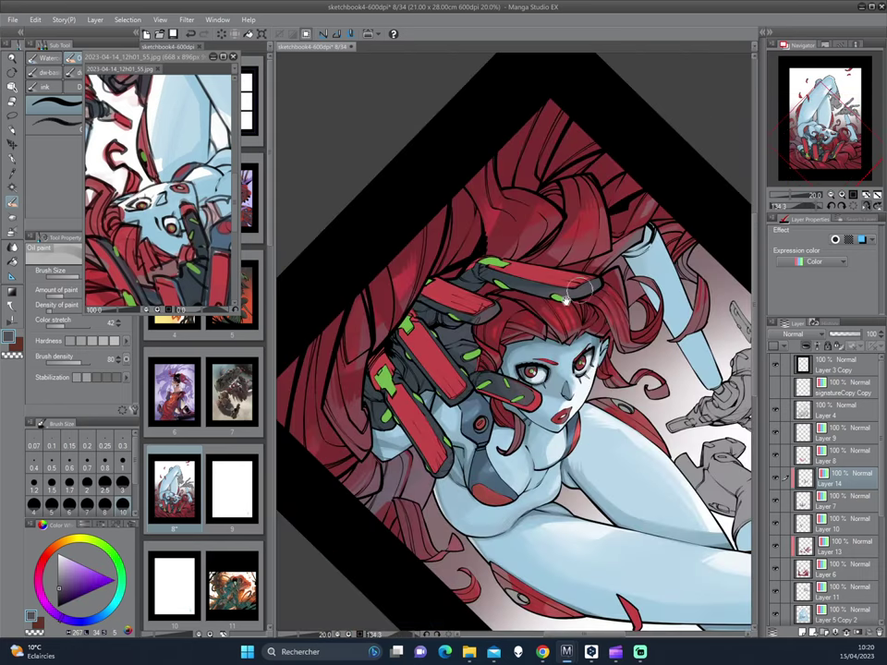
scroll(517, 305, up, 2)
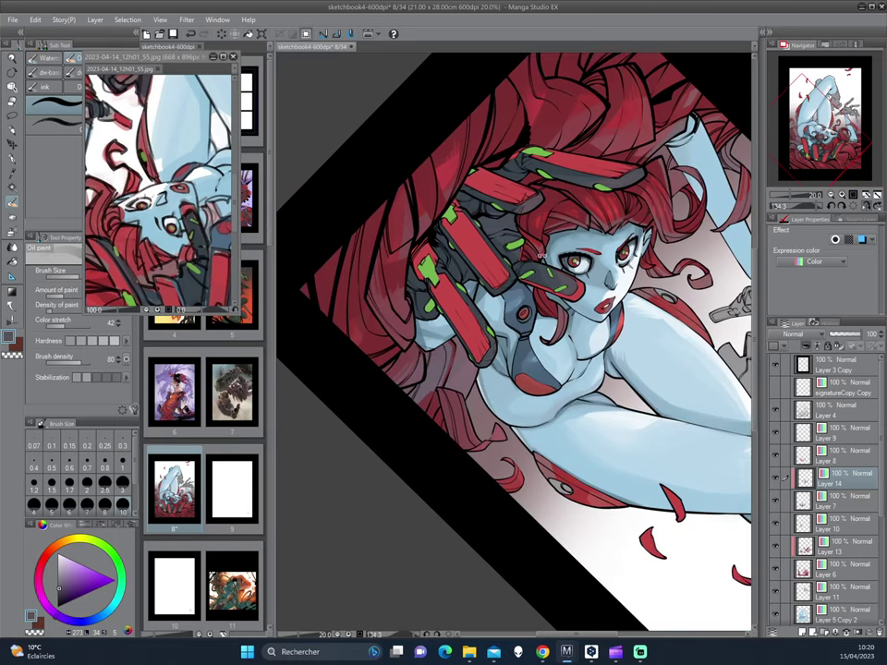
drag(407, 192, 536, 320)
drag(550, 239, 522, 317)
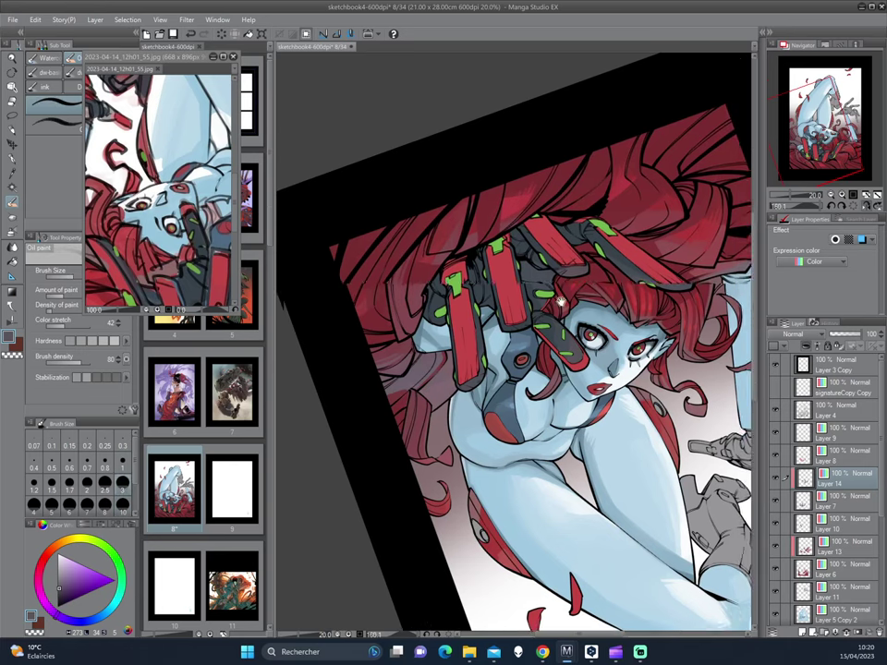
alt+click(458, 344)
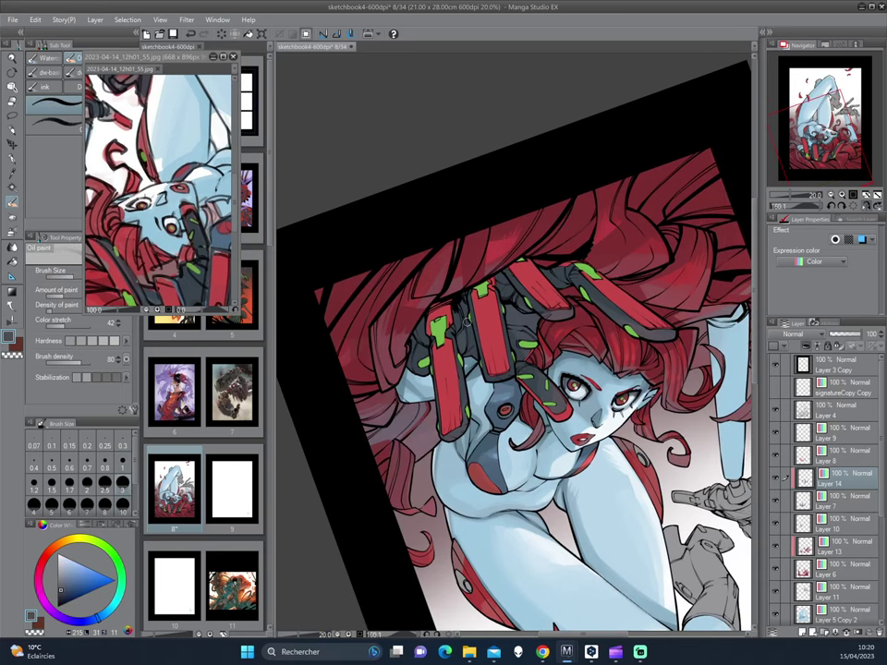
- Reorient the page to about -35° tilt and switch to the darker pencil
mouse_move(649, 154)
mouse_down()
mouse_move(573, 266)
mouse_move(514, 310)
mouse_up()
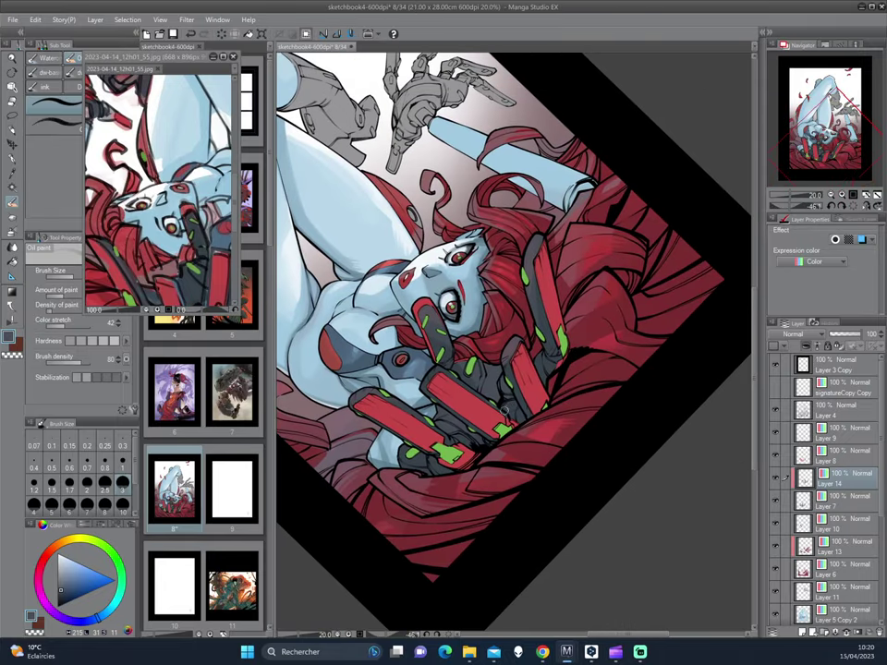
drag(513, 399, 573, 303)
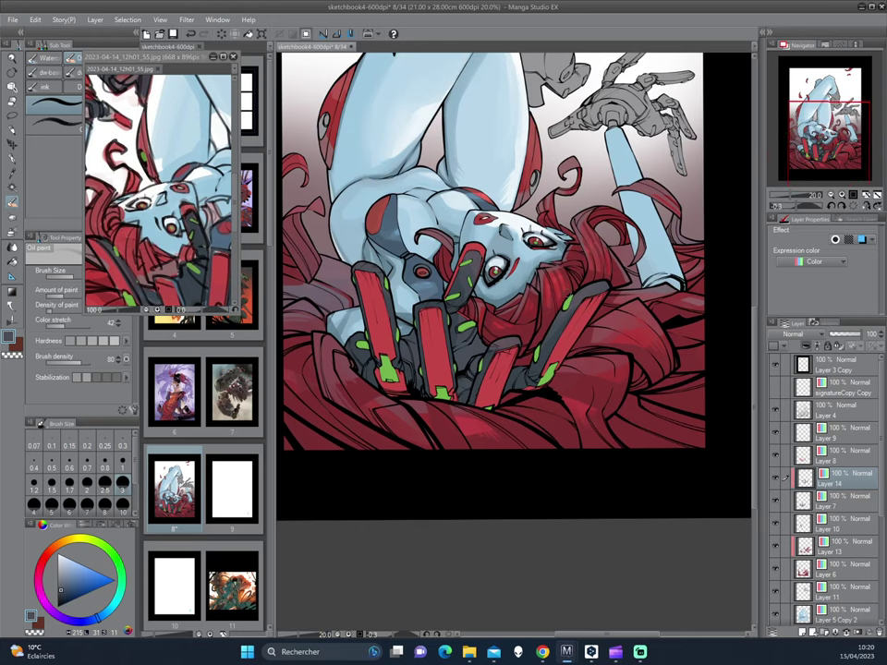
scroll(565, 325, up, 1)
scroll(565, 325, up, 1)
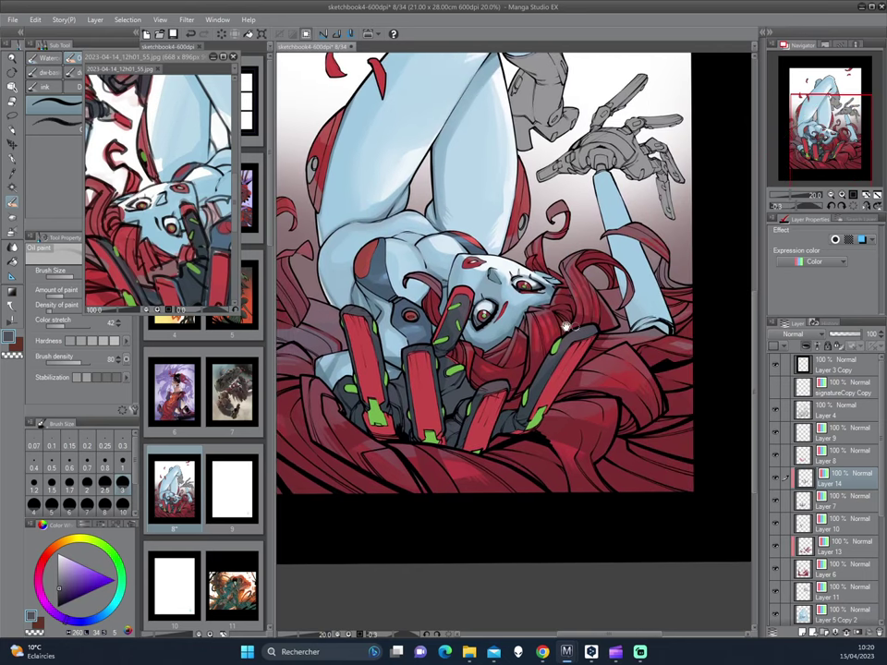
drag(566, 326, 621, 364)
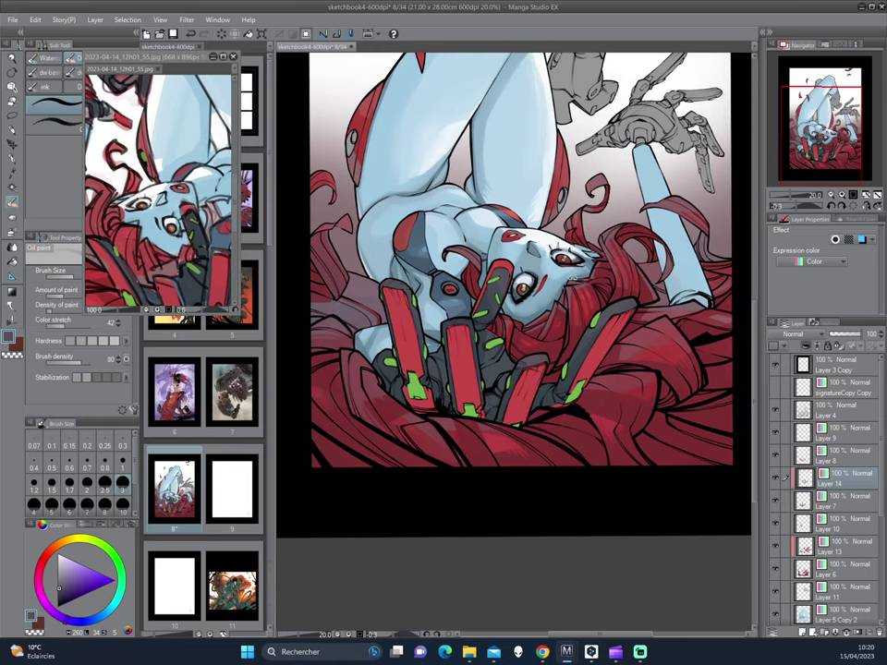
mouse_move(439, 425)
mouse_down()
mouse_move(566, 329)
mouse_move(258, 362)
mouse_up()
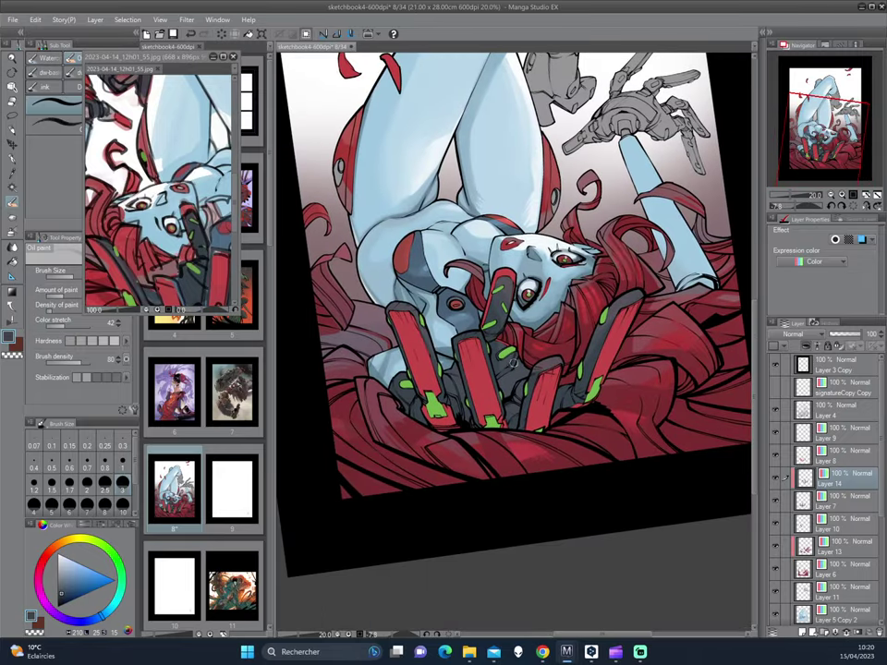
mouse_move(254, 361)
mouse_down()
mouse_move(559, 294)
mouse_move(498, 294)
mouse_up()
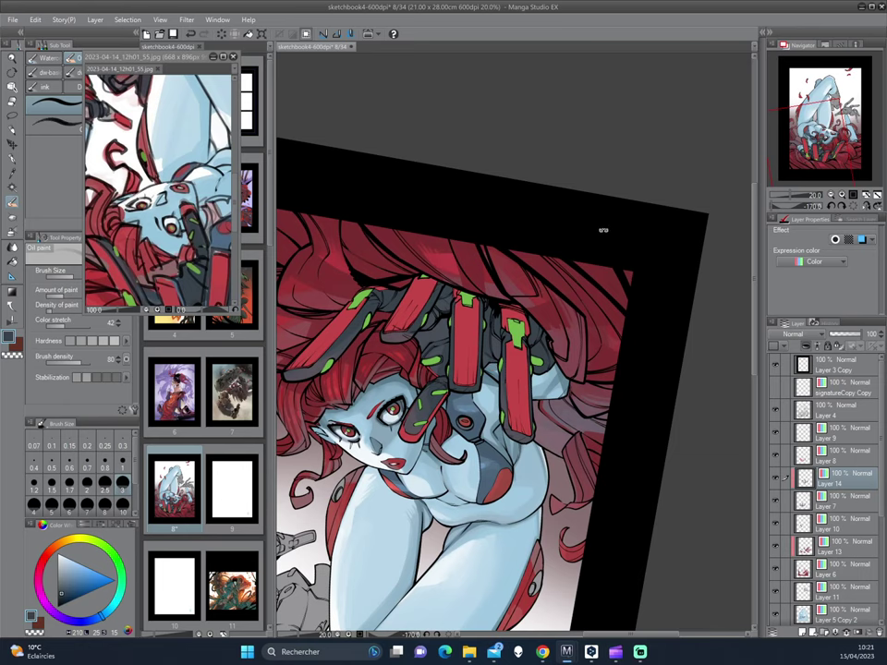
mouse_move(594, 227)
mouse_down()
mouse_move(573, 341)
mouse_move(608, 320)
mouse_up()
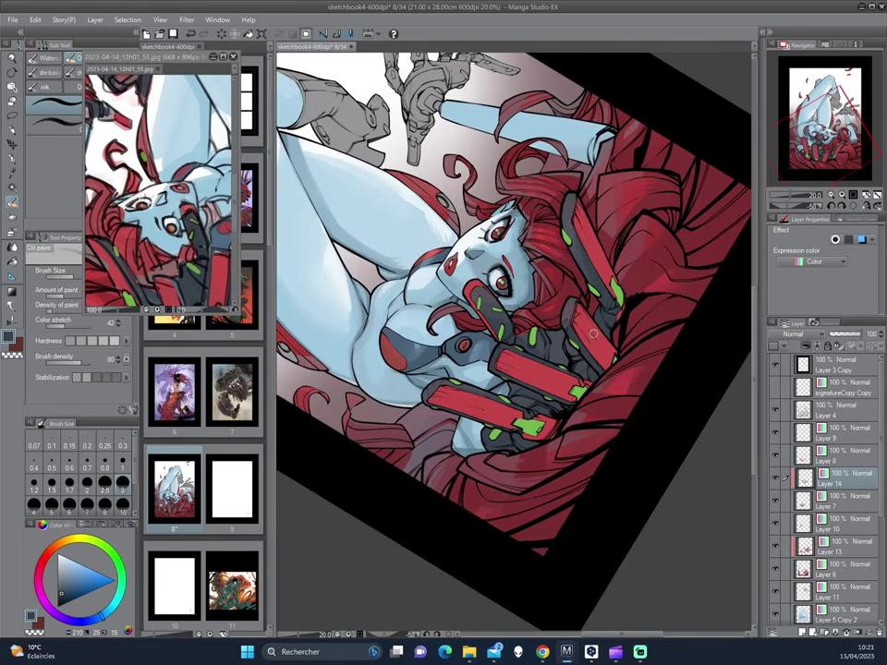
key(p)
drag(428, 209, 638, 131)
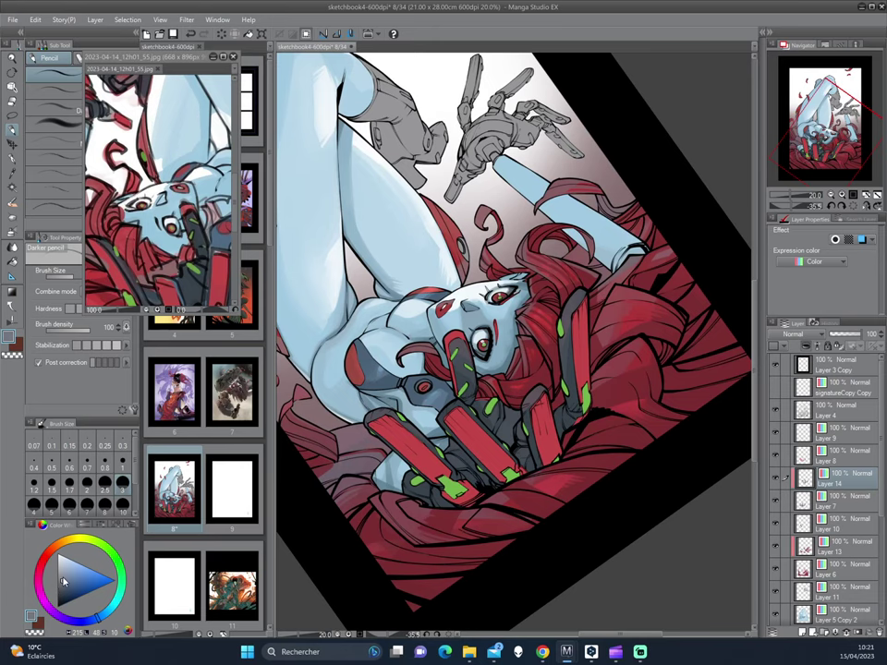
- Rotate the page through several angles, ending nearly upright
drag(436, 228, 382, 240)
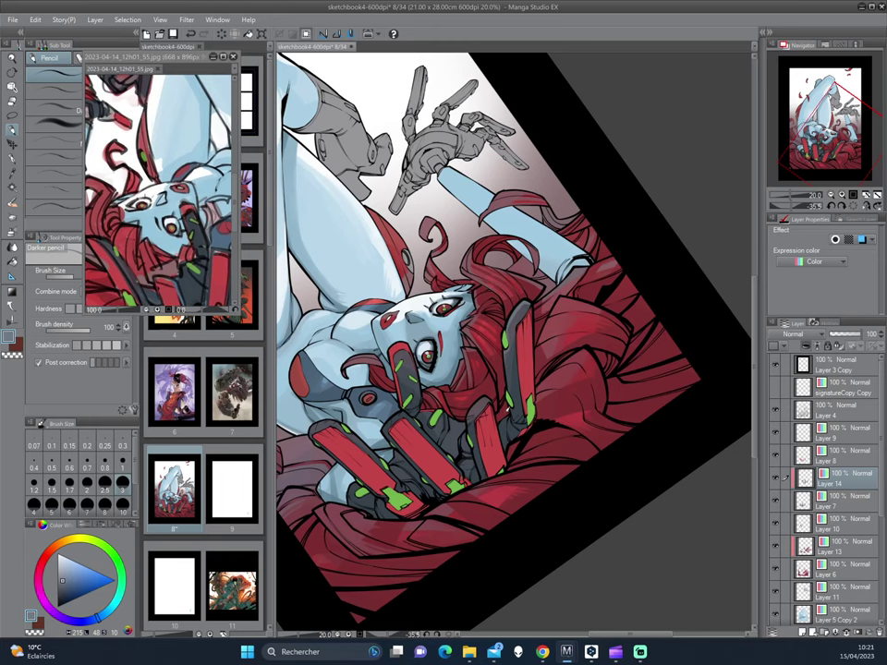
mouse_move(379, 309)
mouse_down()
mouse_move(549, 358)
mouse_move(531, 330)
mouse_up()
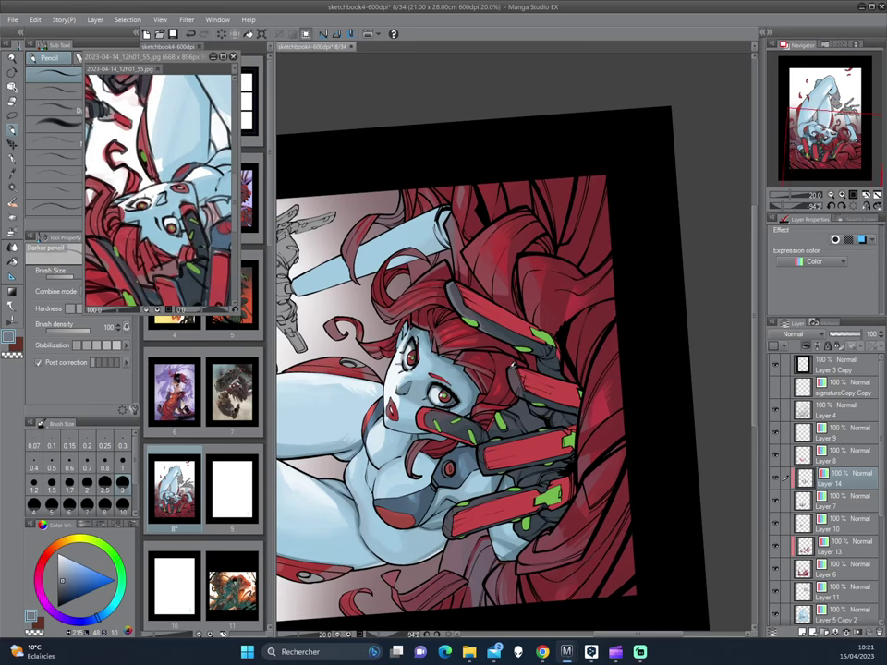
mouse_move(519, 396)
mouse_down()
mouse_move(358, 277)
mouse_move(388, 261)
mouse_up()
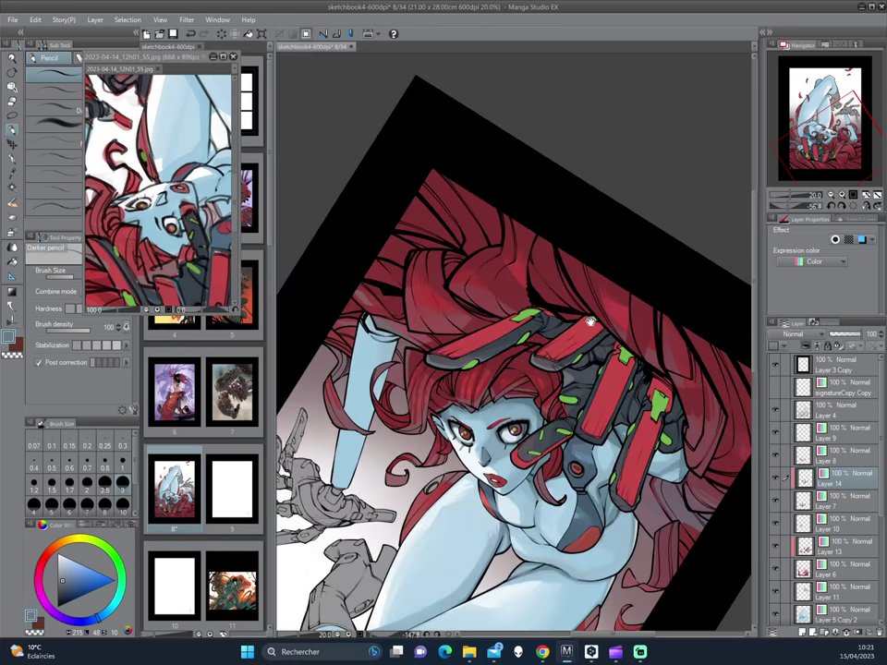
mouse_move(370, 360)
mouse_down()
mouse_move(581, 315)
mouse_move(556, 447)
mouse_up()
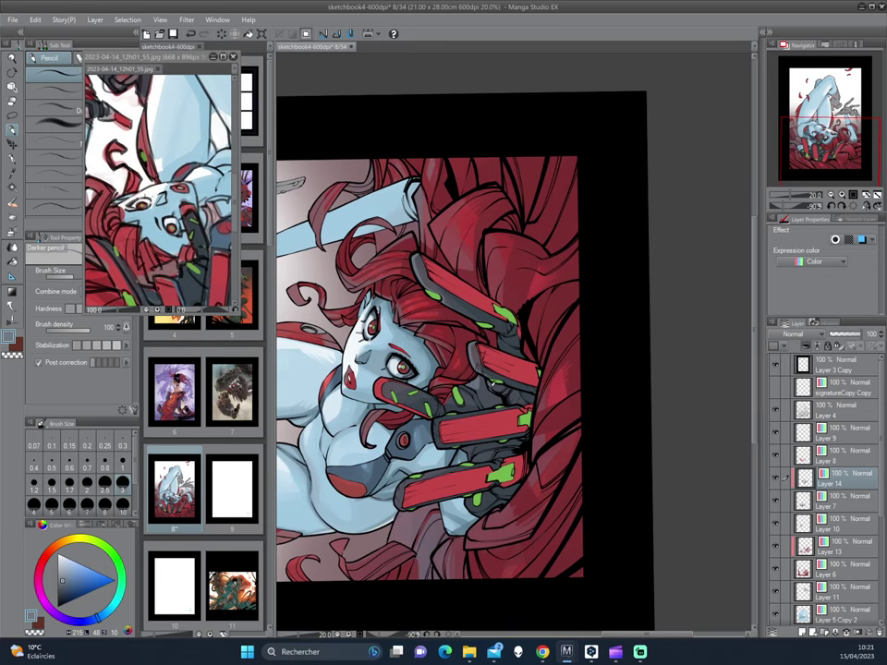
drag(386, 363, 361, 237)
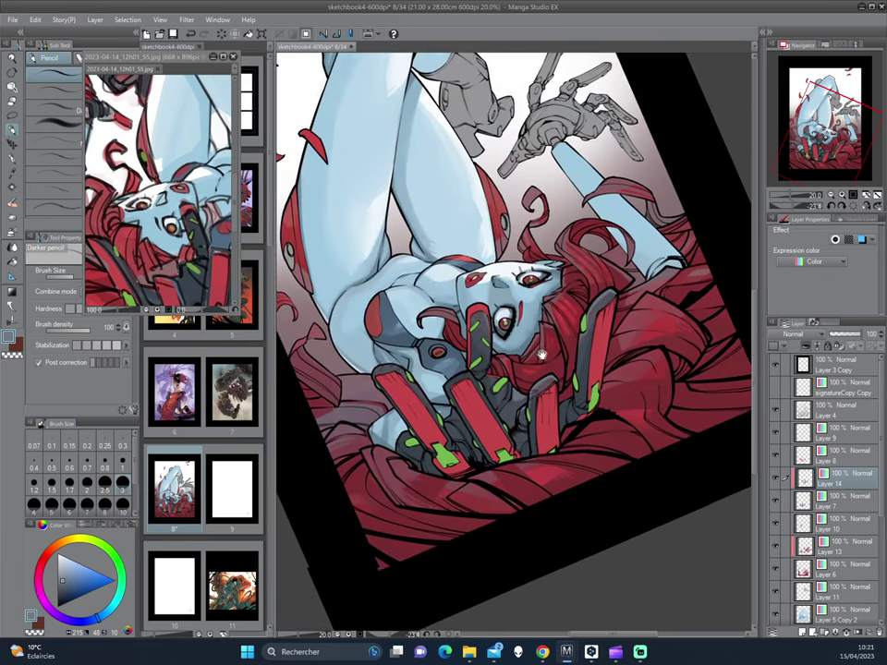
mouse_move(356, 291)
mouse_down()
mouse_move(471, 245)
mouse_move(589, 270)
mouse_up()
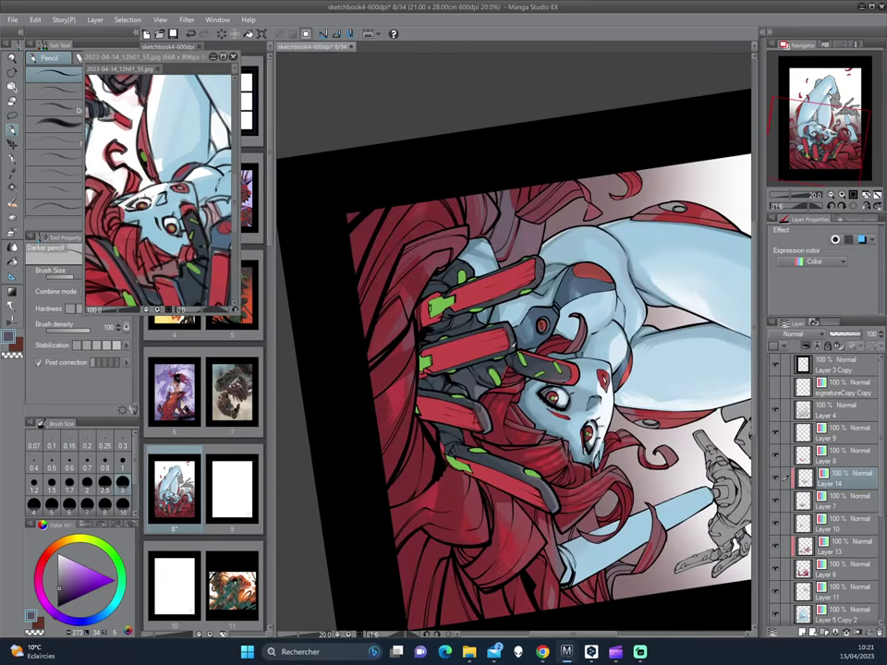
drag(374, 240, 495, 353)
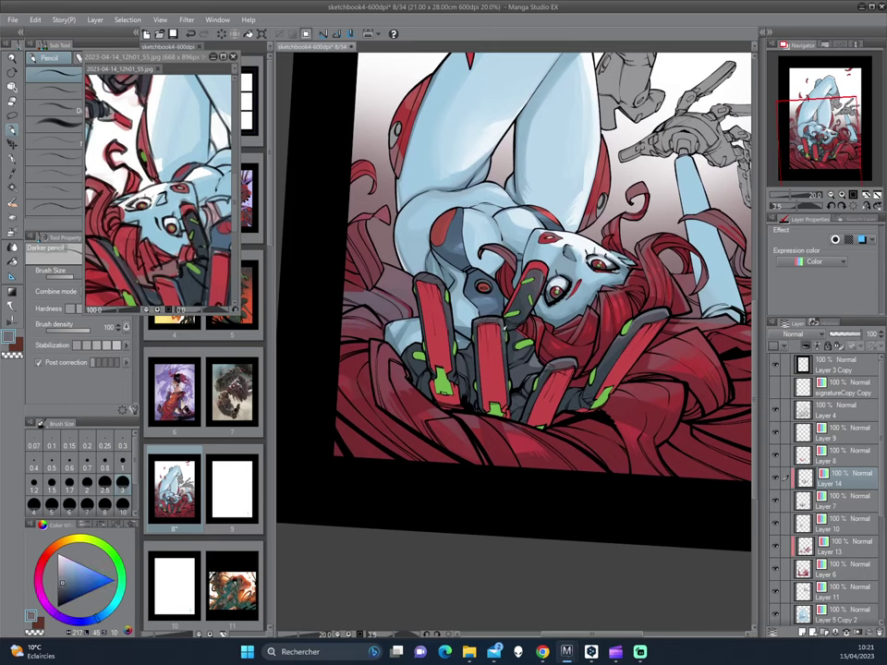
- Step the page rotation with the minus and caret shortcut keys until it sits level
key(minus)
key(minus)
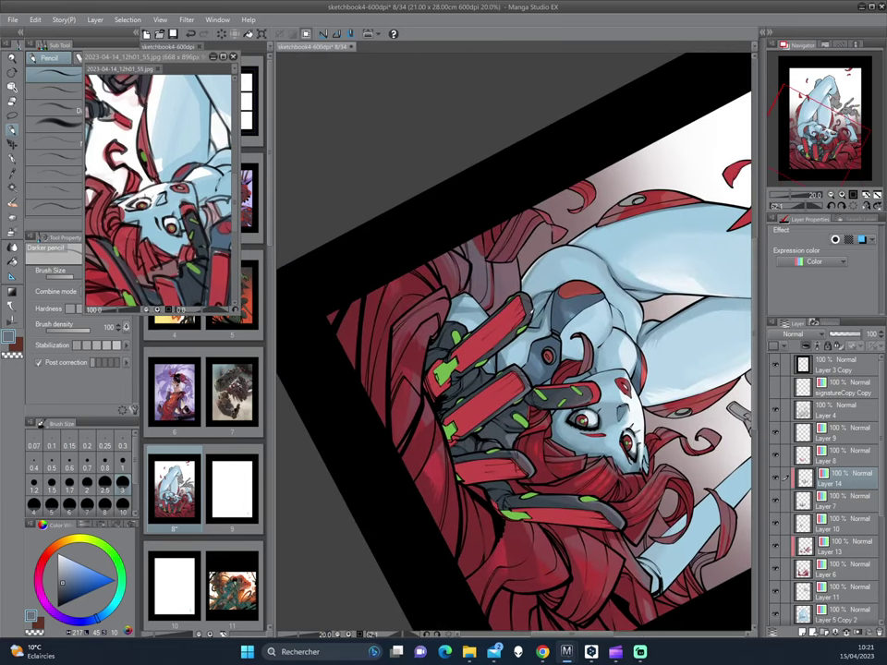
key(minus)
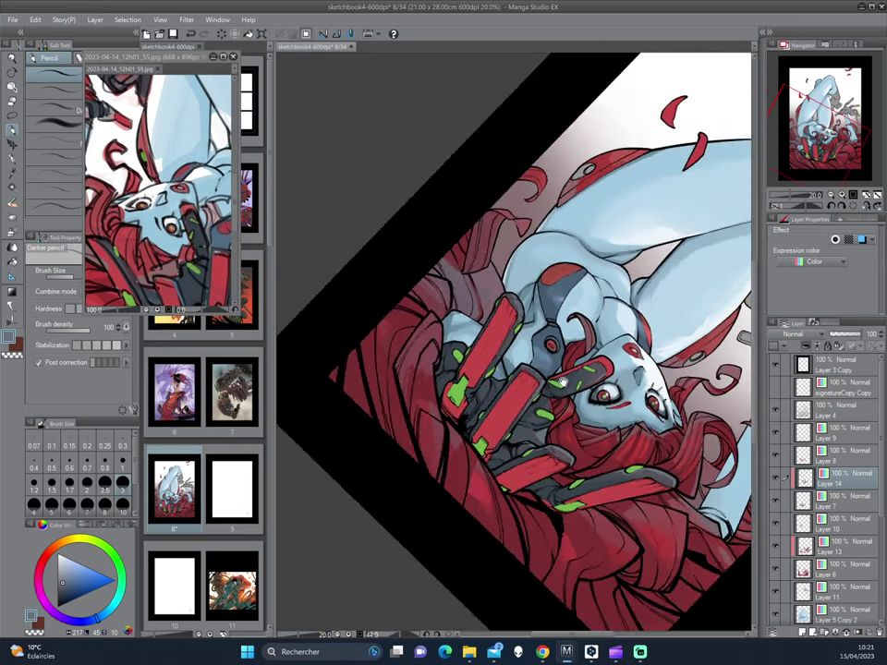
key(asciicircum)
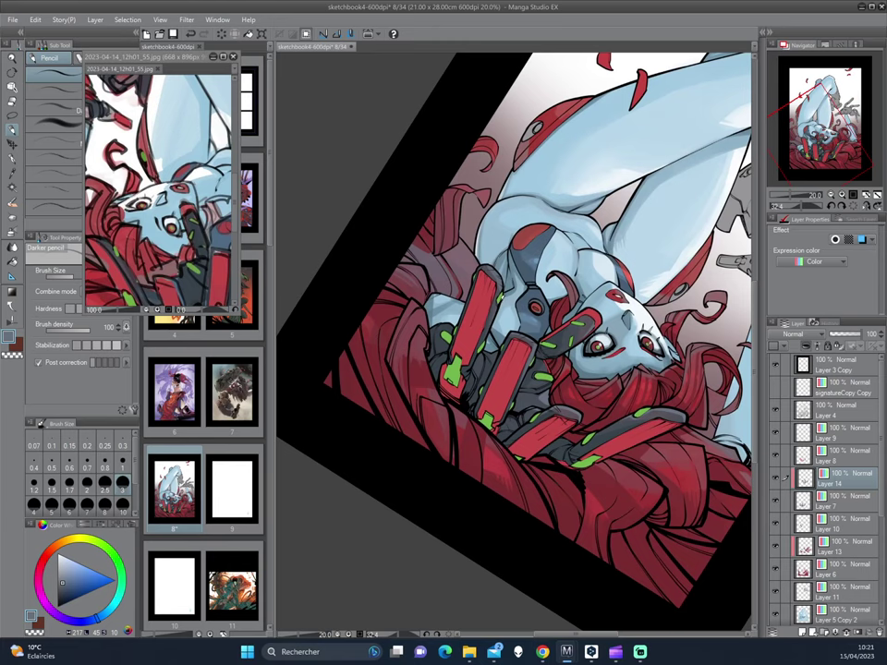
drag(513, 342, 523, 350)
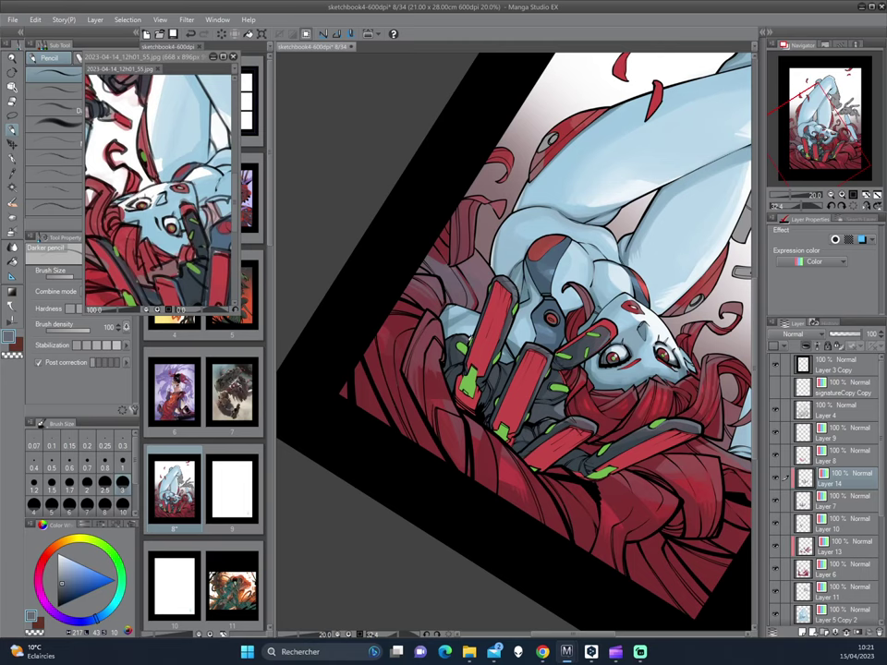
key(asciicircum)
key(asciicircum)
key(asciicircum)
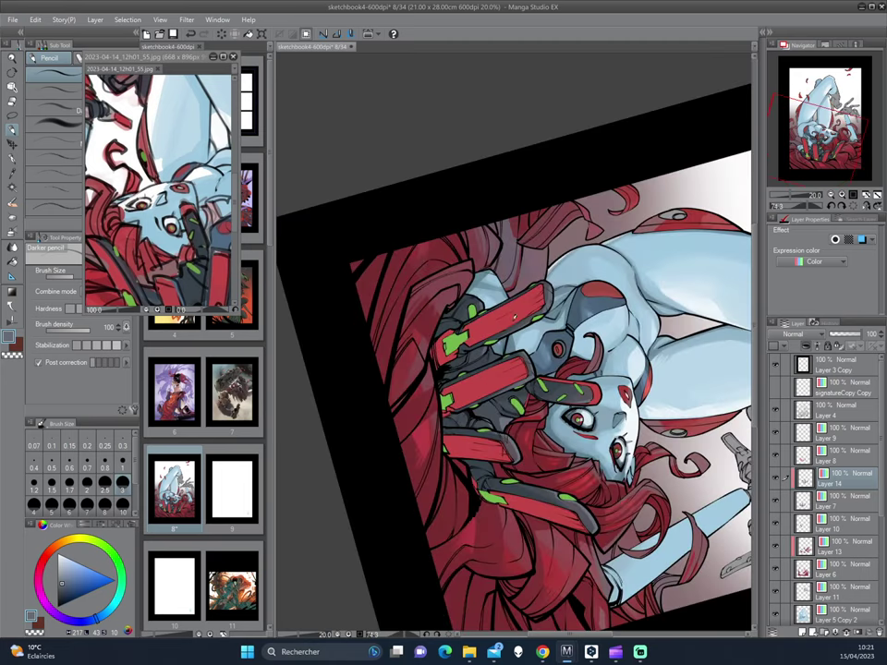
key(asciicircum)
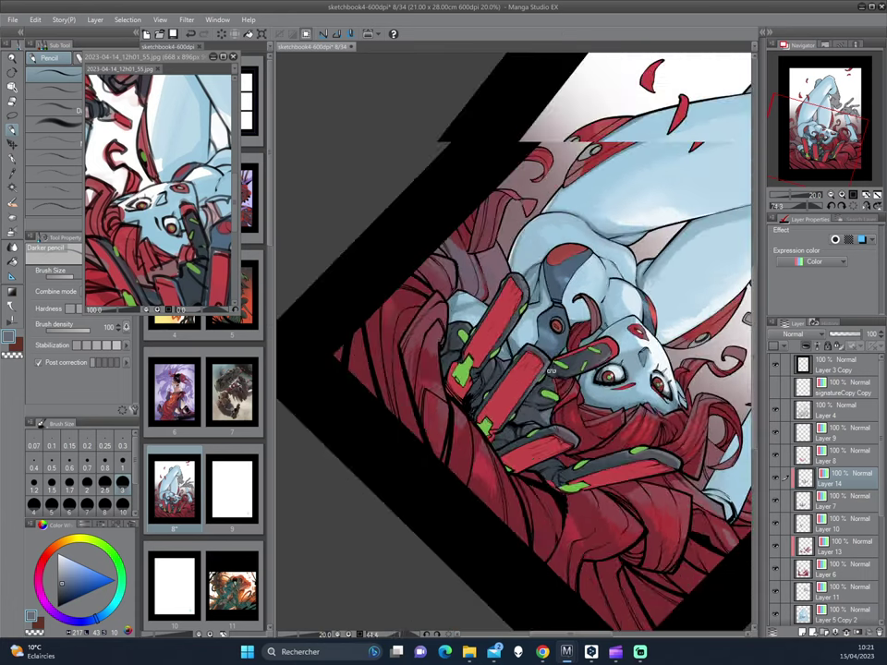
key(asciicircum)
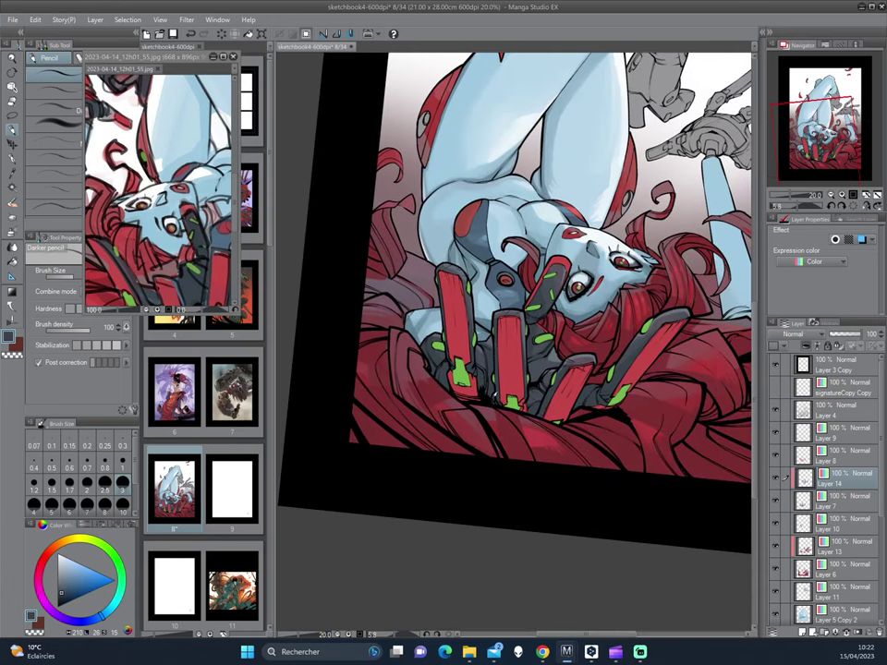
alt+click(444, 180)
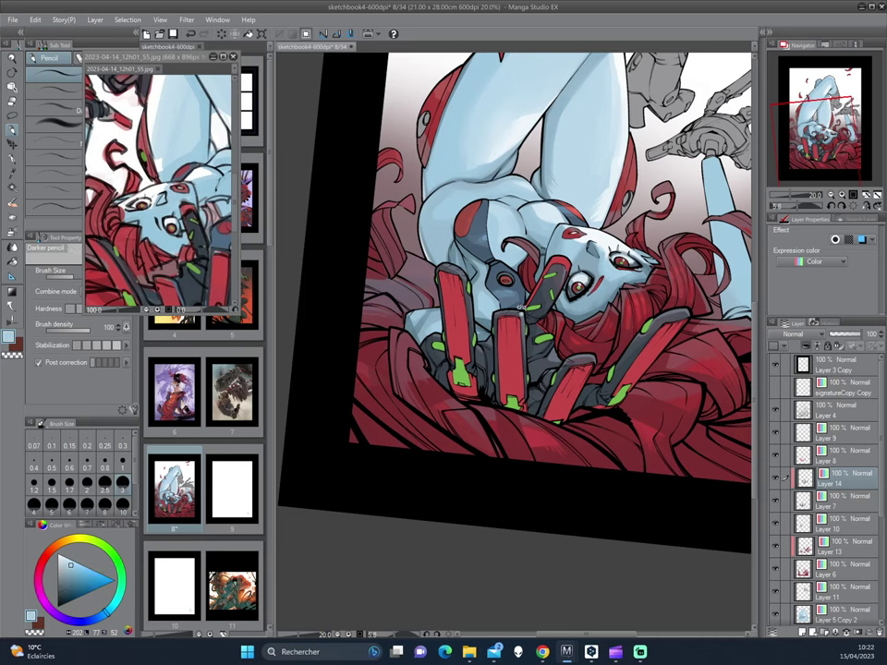
key(minus)
key(minus)
key(minus)
key(minus)
key(minus)
key(minus)
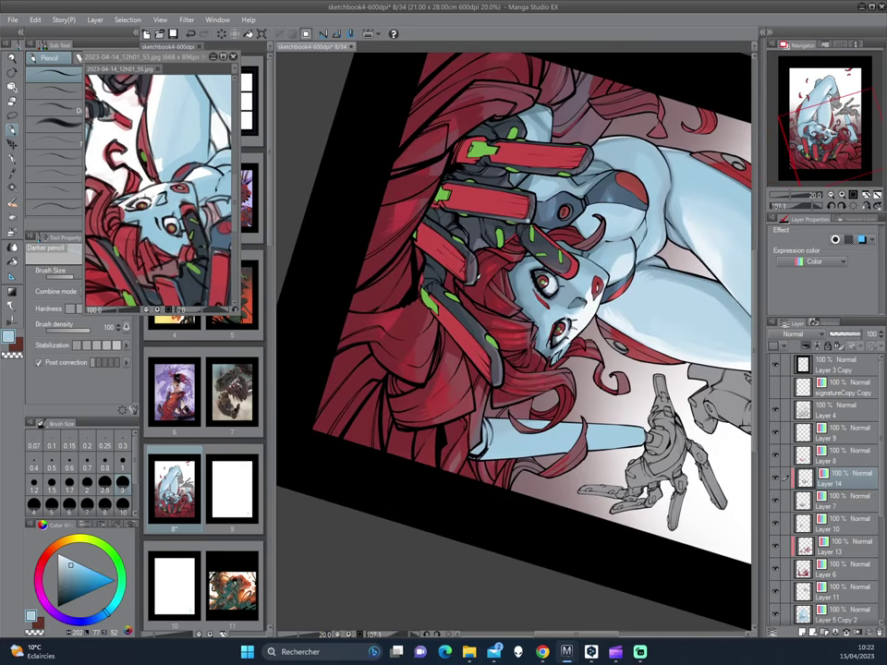
key(minus)
key(minus)
key(minus)
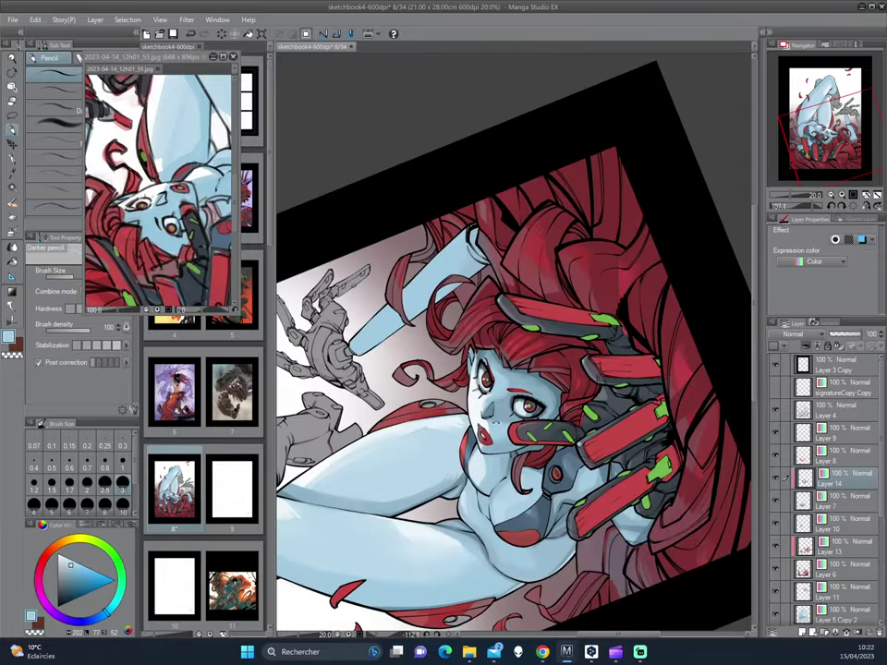
key(minus)
key(minus)
key(minus)
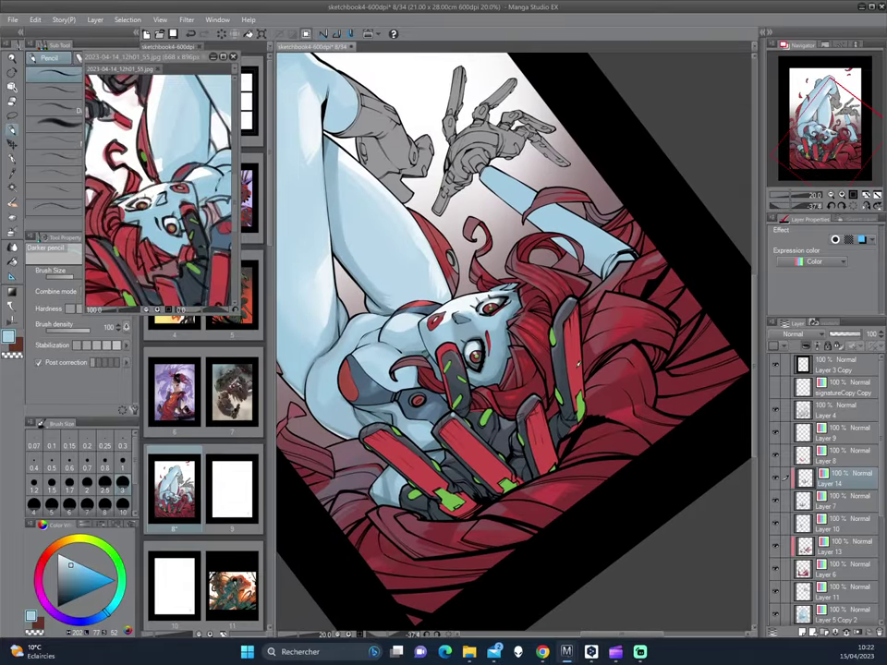
key(minus)
key(minus)
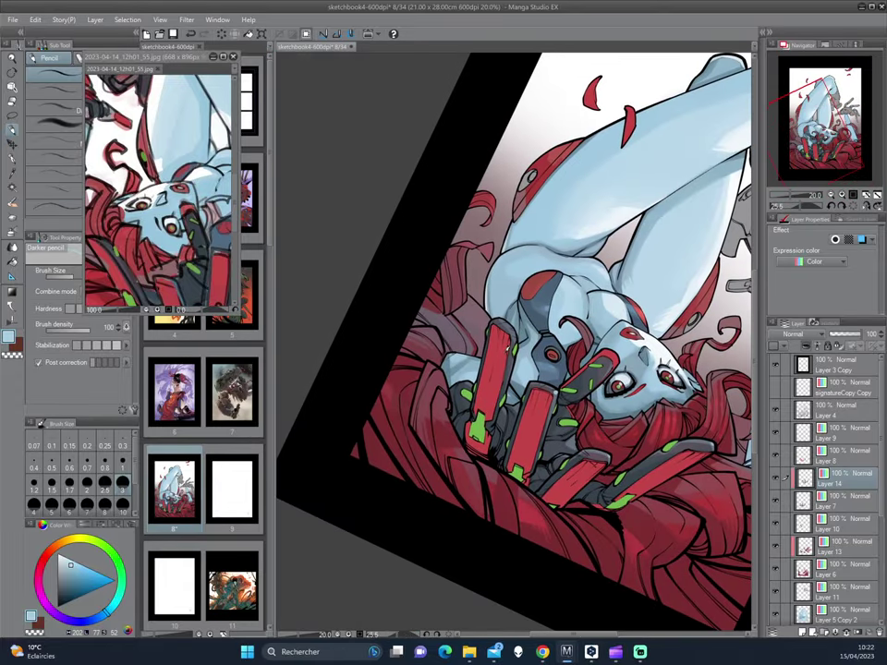
key(minus)
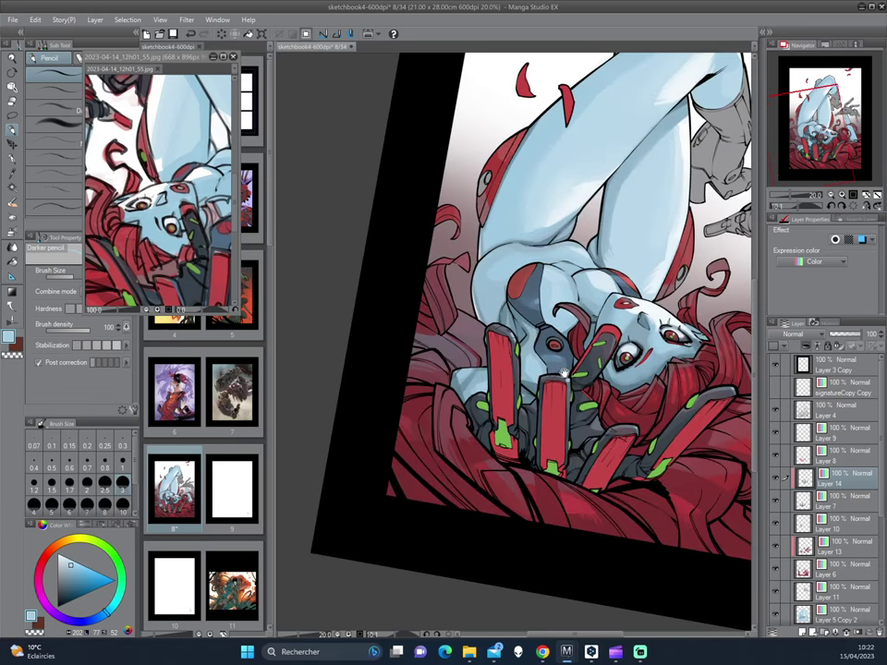
drag(554, 370, 484, 286)
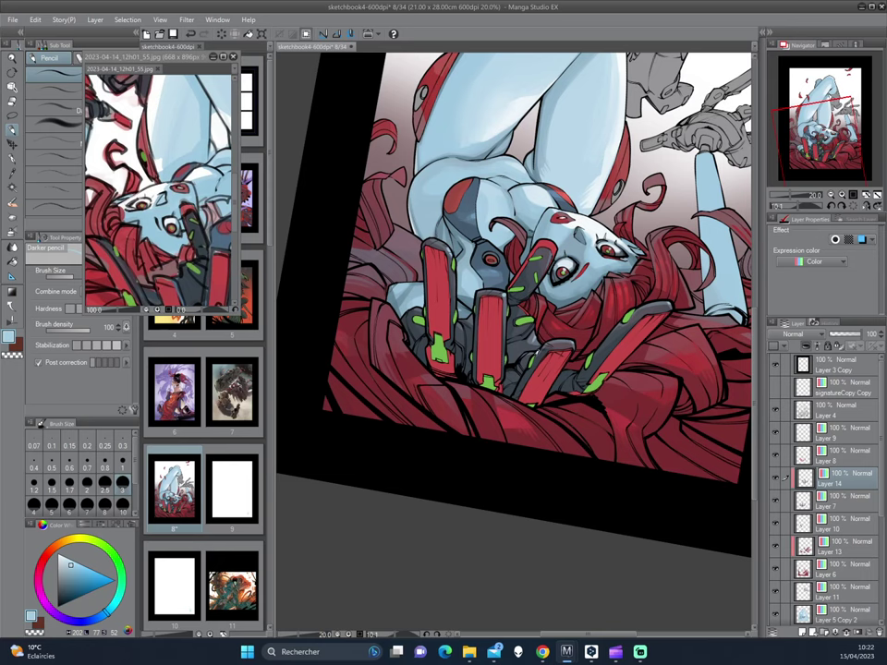
key(minus)
key(minus)
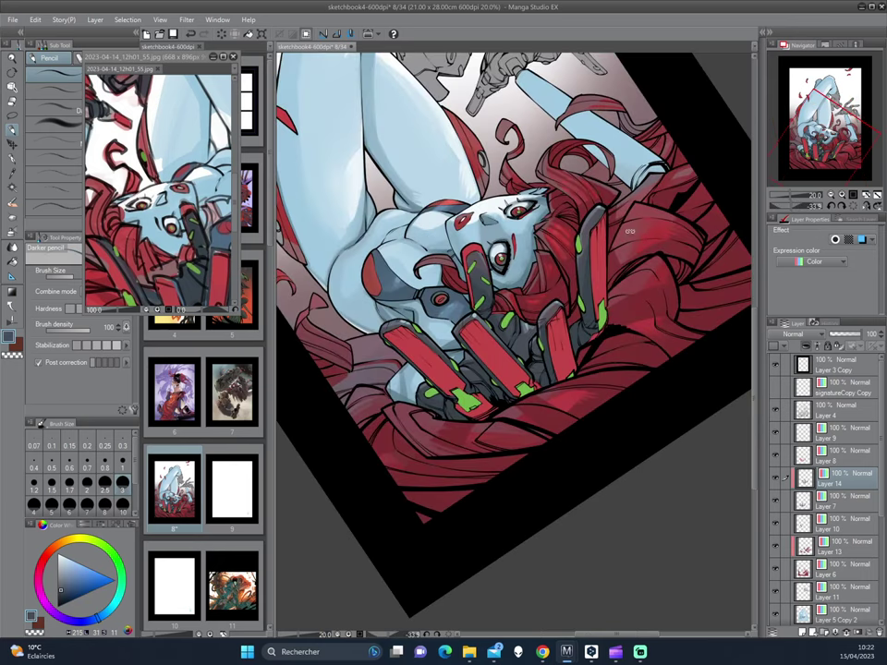
key(asciicircum)
key(asciicircum)
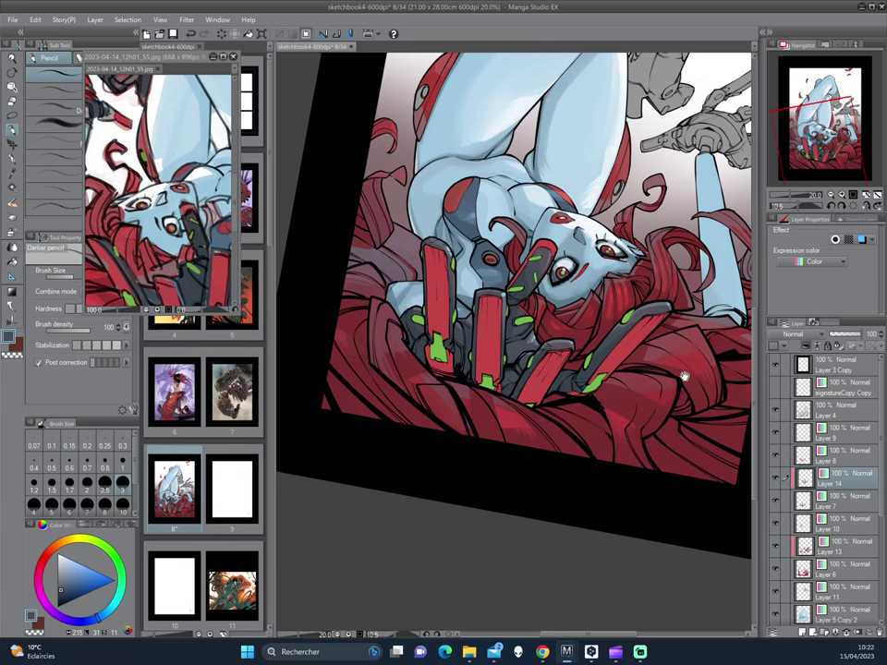
drag(679, 374, 666, 300)
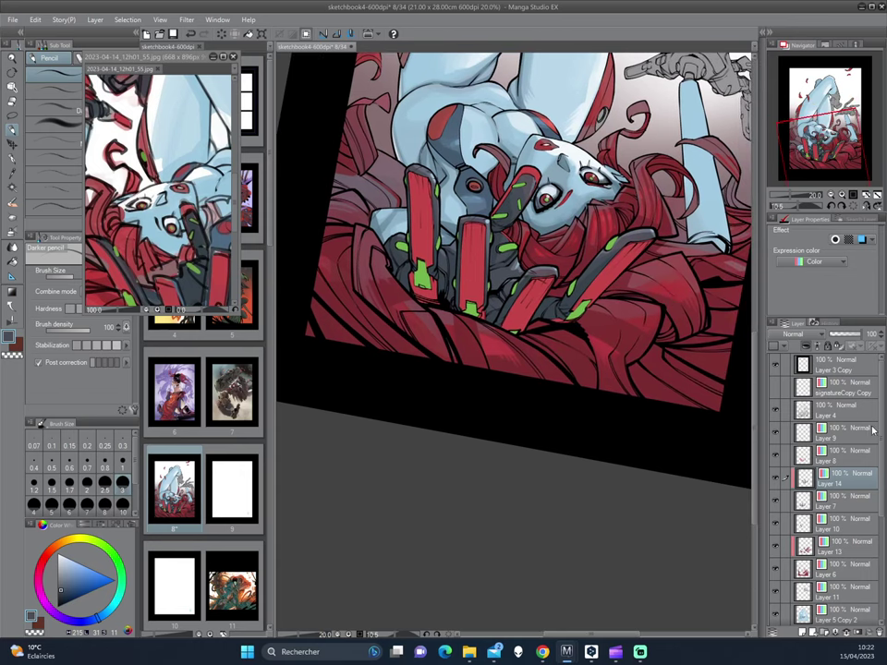
scroll(880, 436, down, 1)
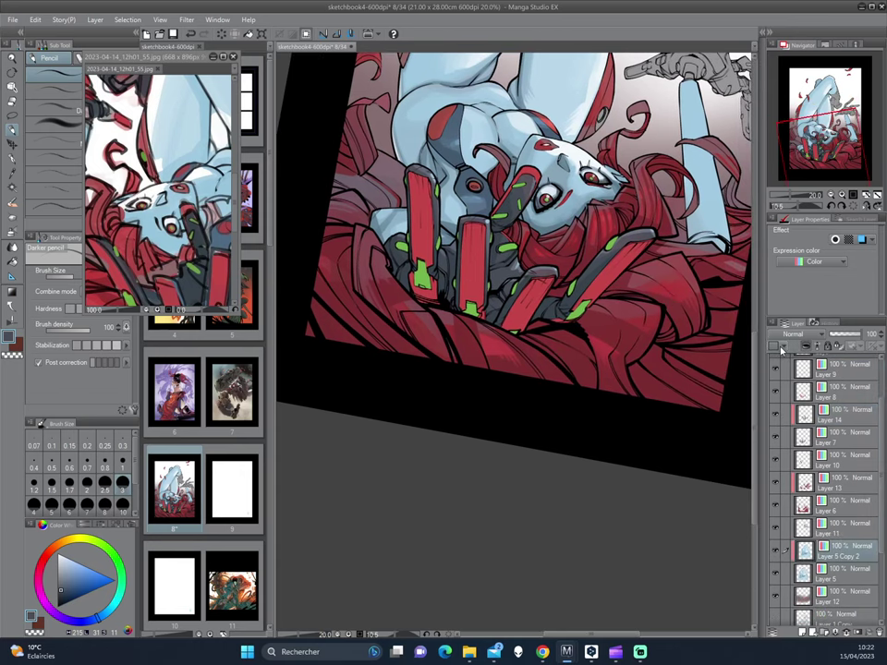
- Check Layer 5 Copy 2 and Layer 14 while reorienting the view, then move up to Layer 8
ctrl+shift+click(459, 335)
scroll(459, 335, up, 2)
scroll(388, 360, up, 1)
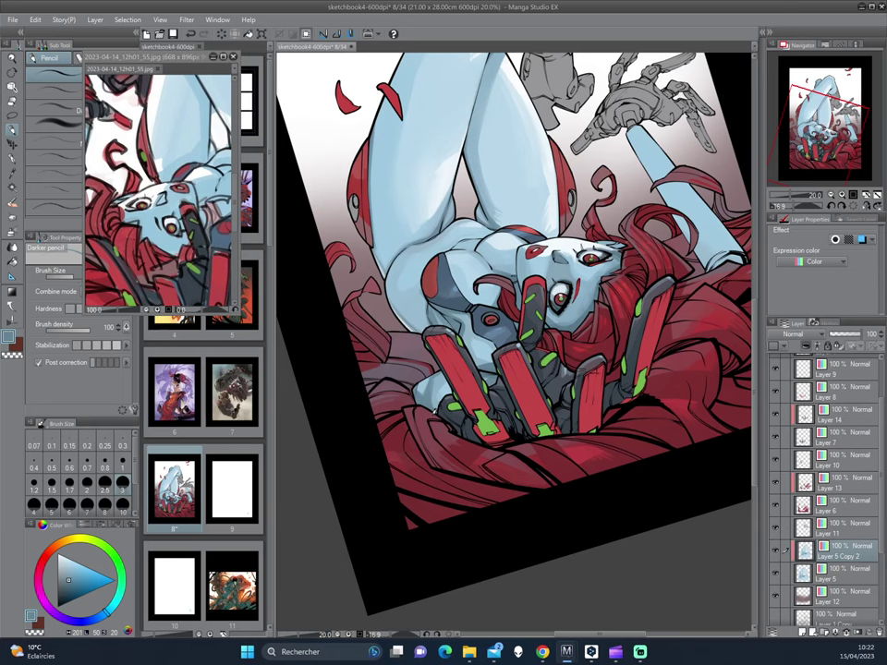
drag(303, 385, 289, 373)
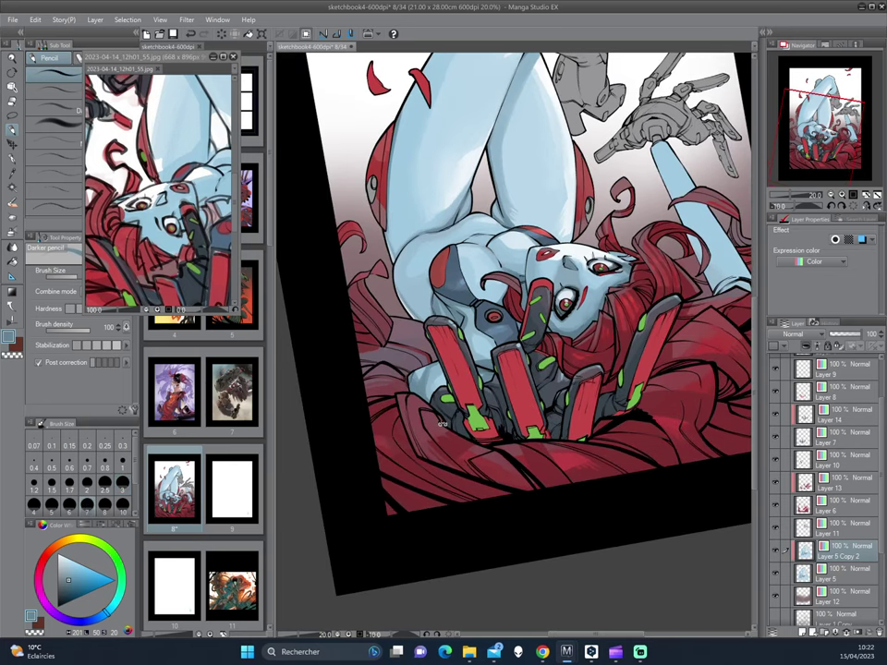
mouse_move(440, 423)
mouse_down()
mouse_move(532, 371)
mouse_move(425, 241)
mouse_up()
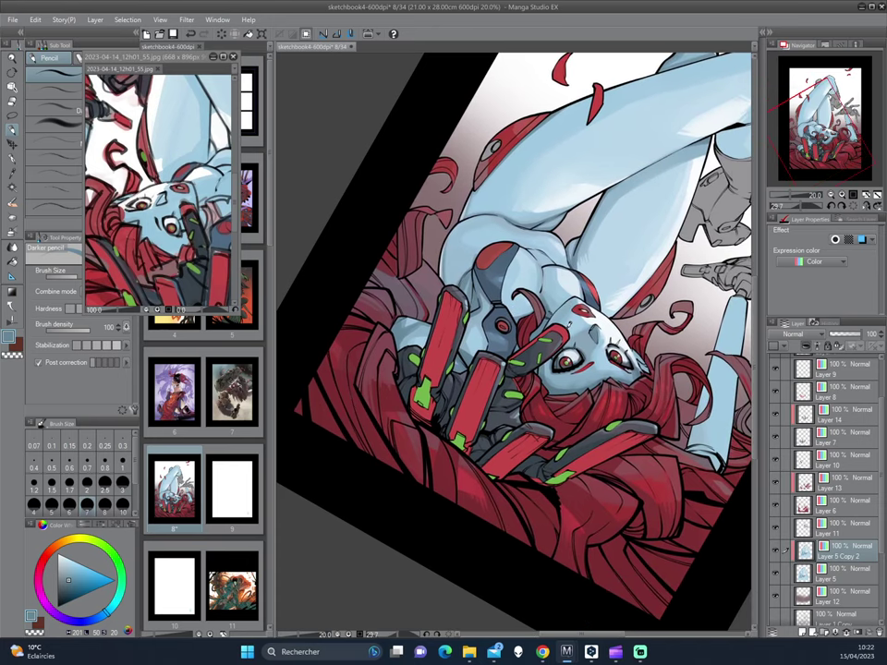
click(784, 412)
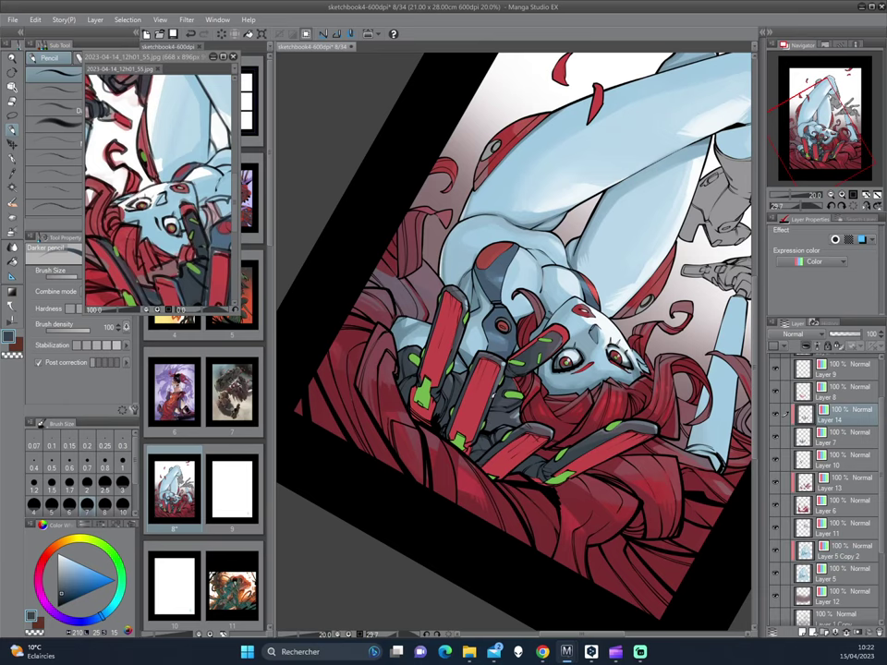
drag(459, 286, 447, 235)
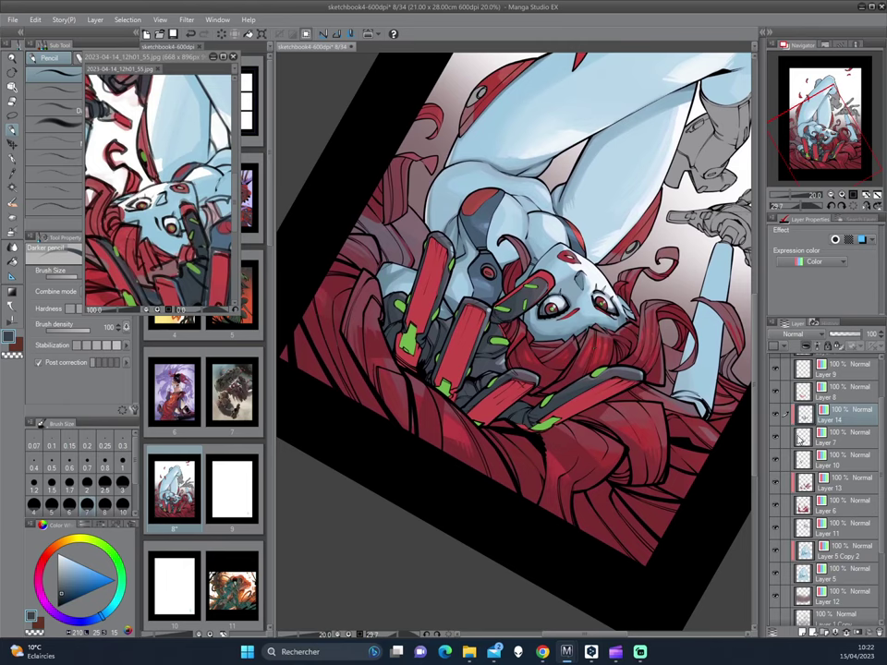
key(alt+])
- Add a full-colour layer above Layer 8 and pick a dark red for the airbrush
key(ctrl+shift+n)
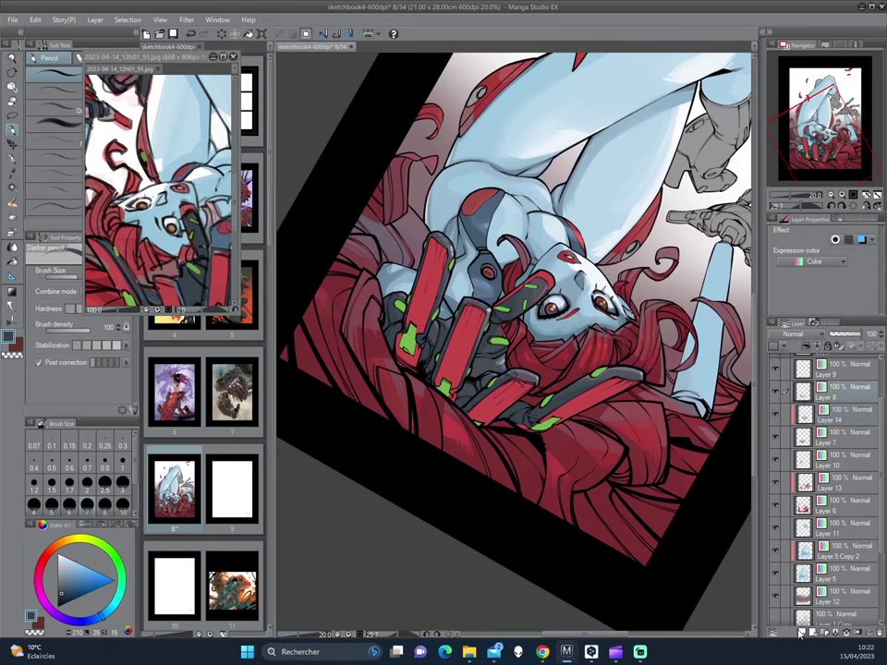
click(841, 266)
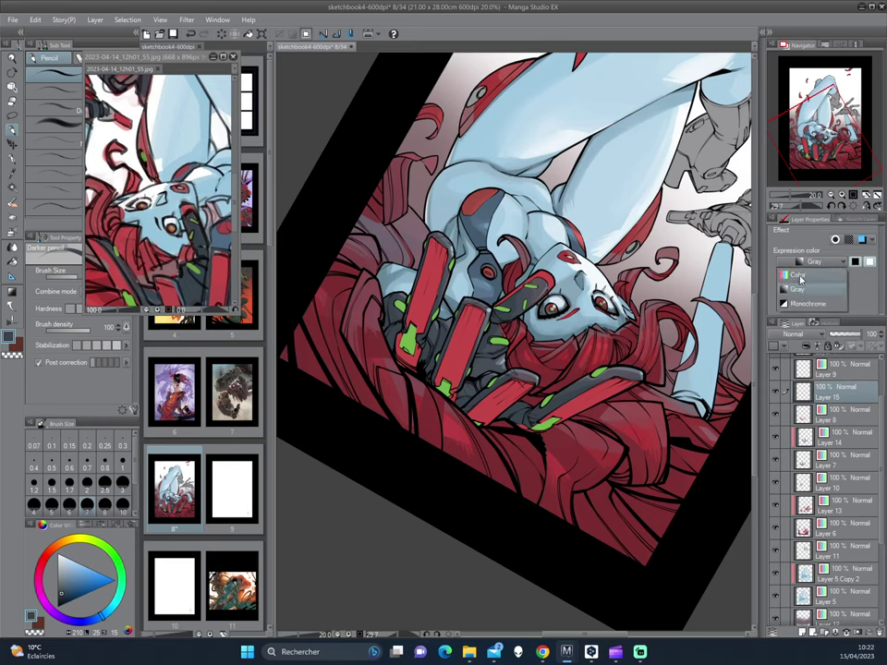
click(813, 277)
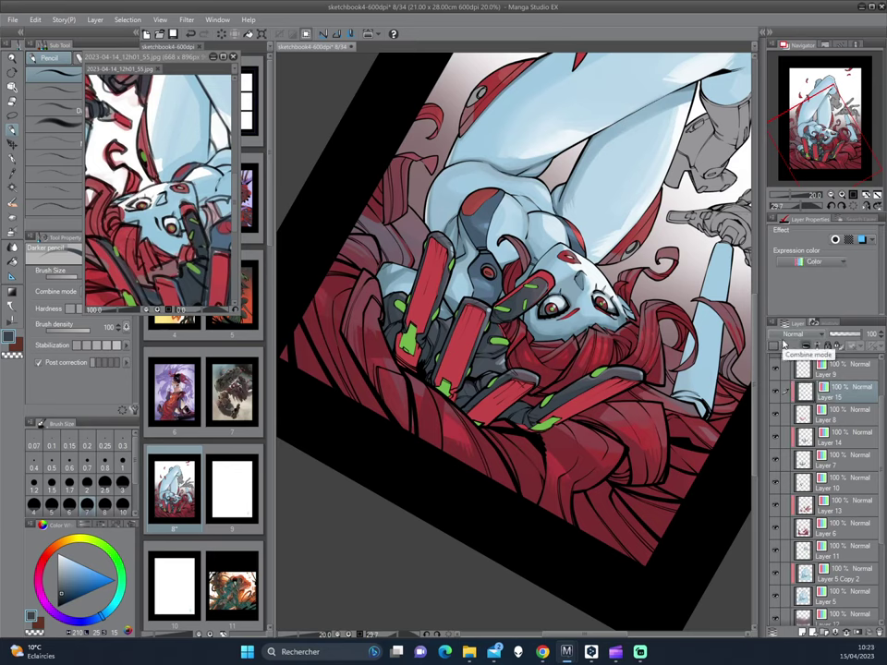
key(b)
alt+click(326, 307)
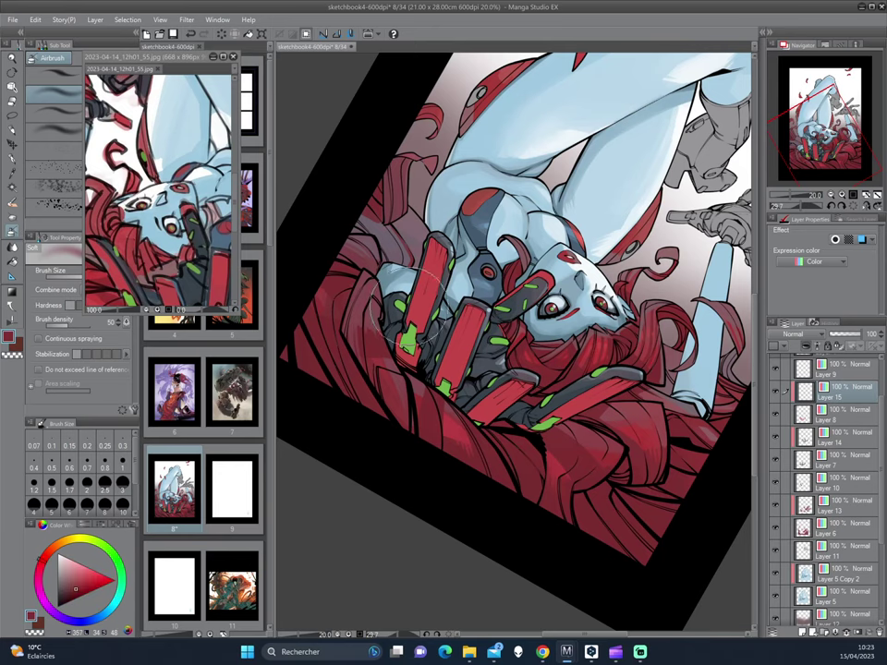
- Reframe the head and hair, switch to a watercolour brush and pick a slightly different red
mouse_move(365, 337)
mouse_down()
mouse_move(243, 350)
mouse_move(555, 243)
mouse_move(547, 272)
mouse_up()
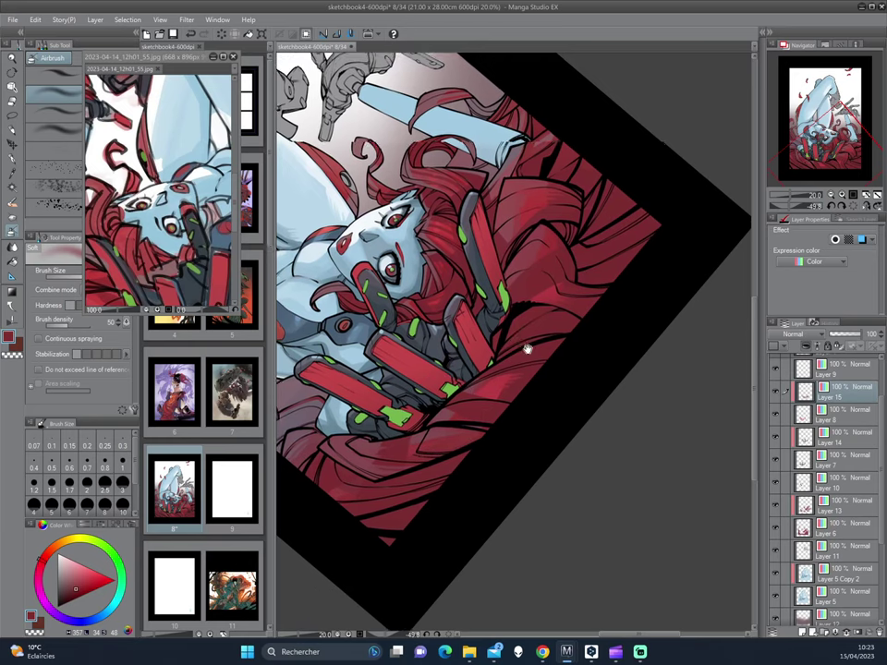
drag(586, 345, 555, 388)
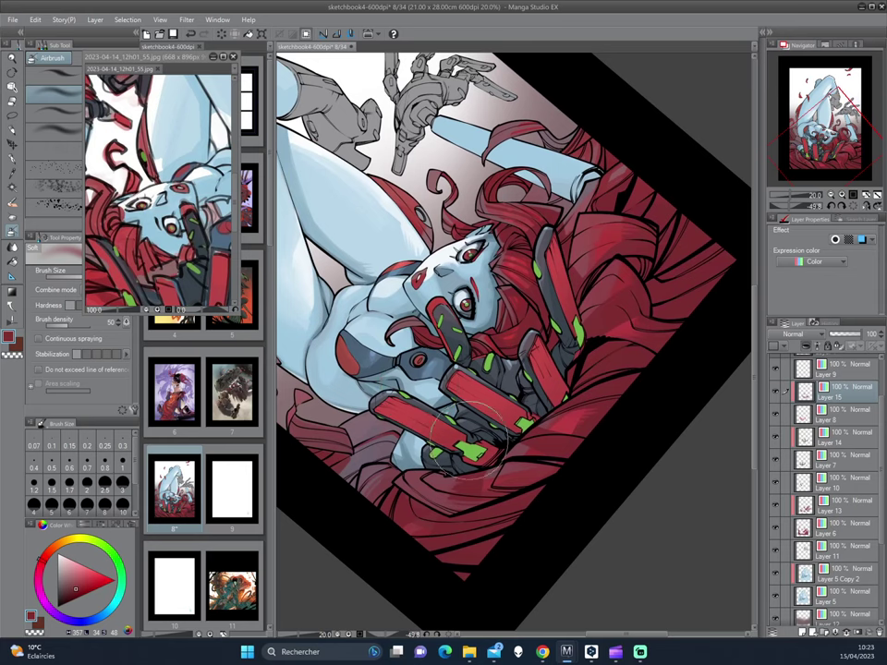
mouse_move(469, 246)
mouse_down()
mouse_move(634, 306)
mouse_move(586, 368)
mouse_up()
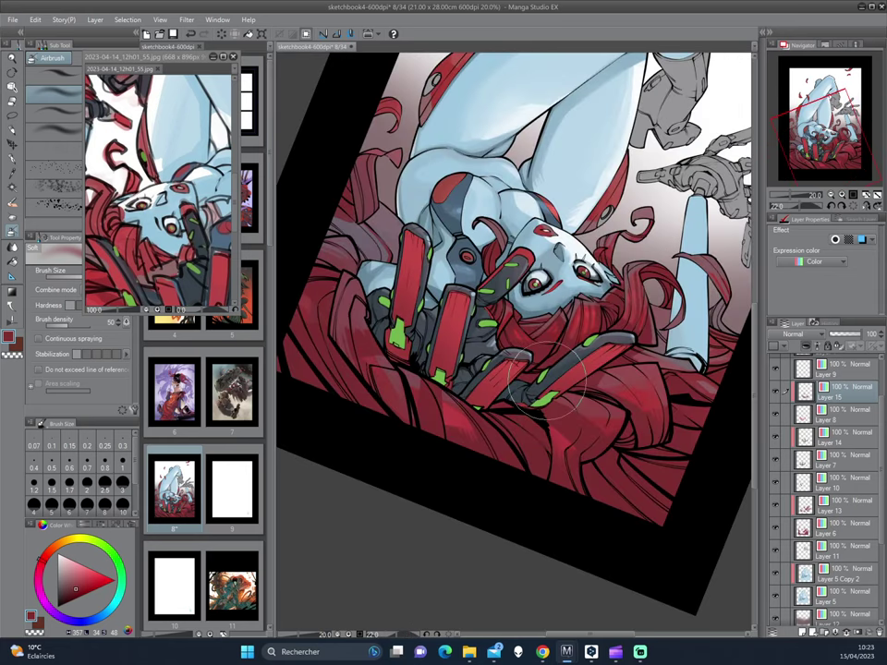
click(12, 201)
drag(388, 305, 346, 236)
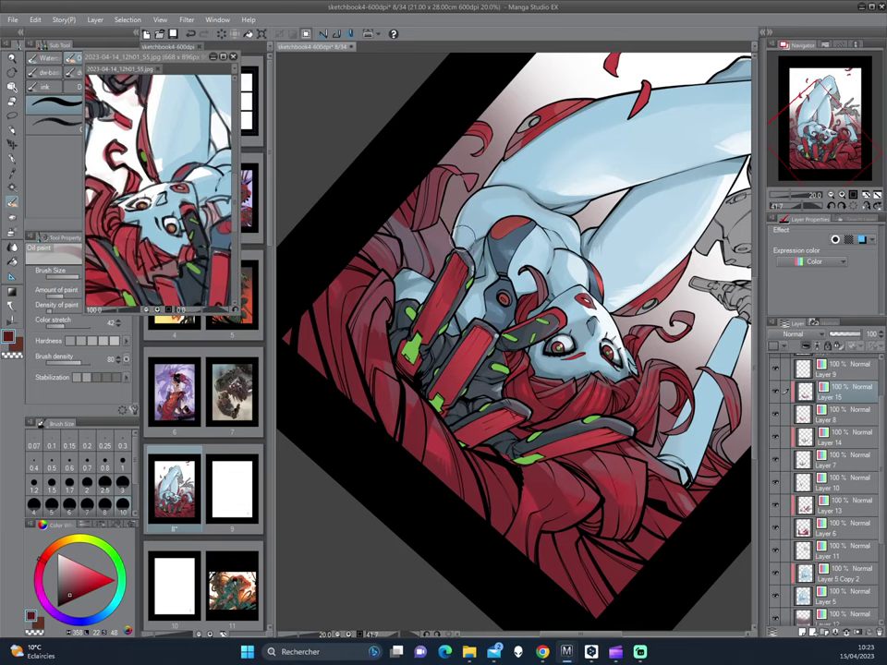
alt+click(427, 348)
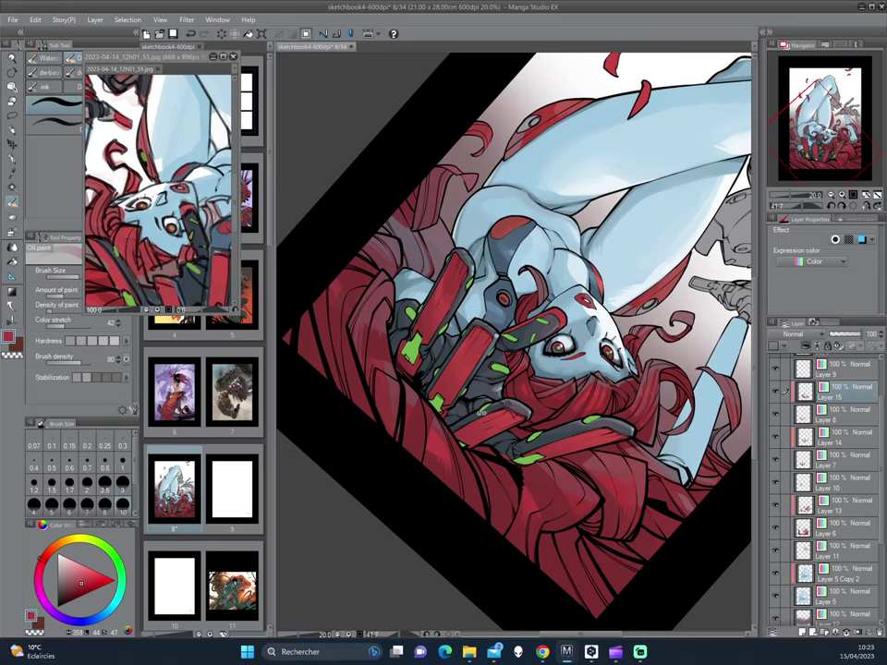
- Sample several colours from the artwork, settling on a red from the hair
drag(474, 339, 543, 334)
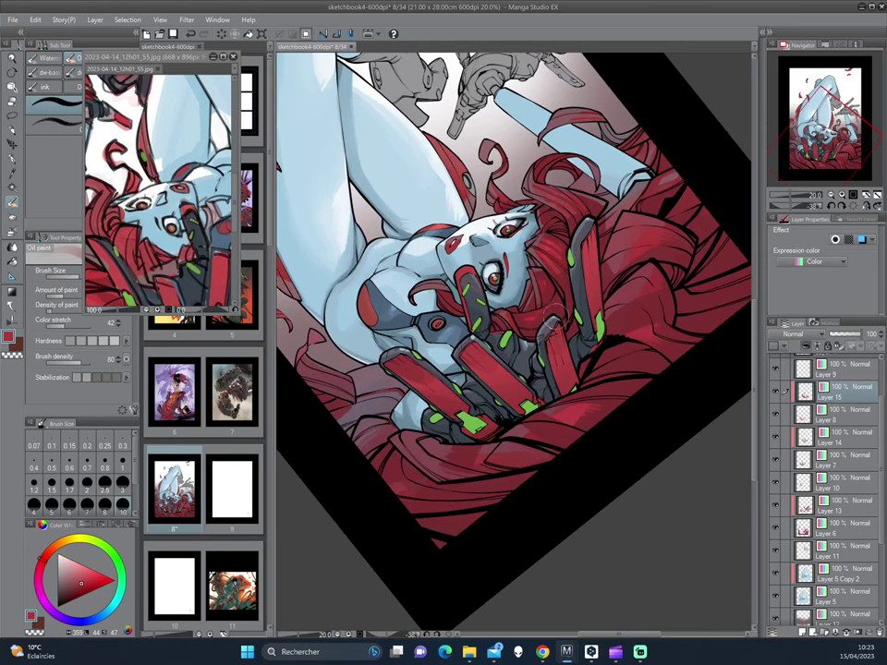
alt+click(374, 282)
alt+click(446, 353)
alt+click(385, 289)
mouse_move(442, 180)
mouse_down()
mouse_move(593, 464)
mouse_move(410, 231)
mouse_move(604, 194)
mouse_move(638, 270)
mouse_move(441, 264)
mouse_up()
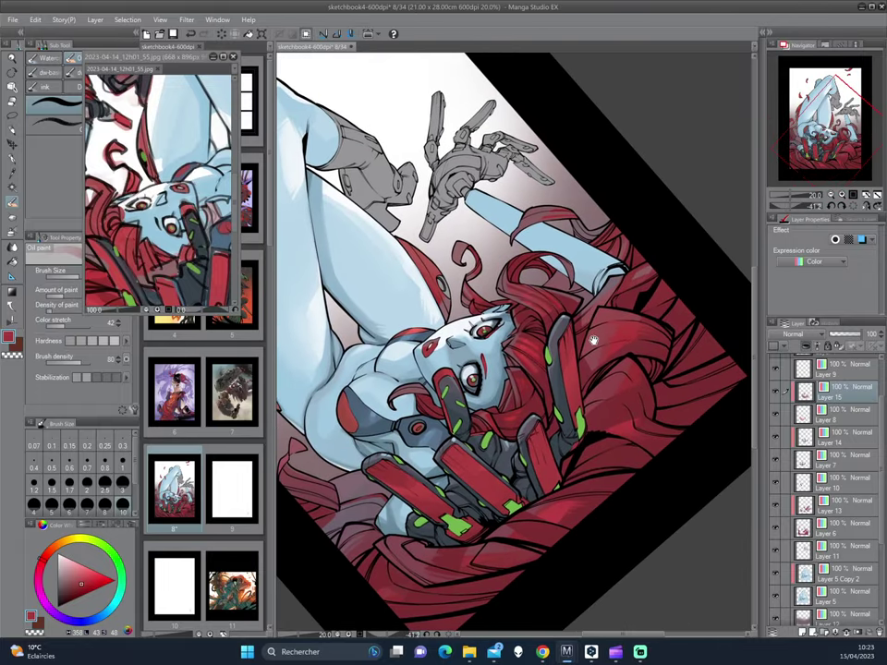
- Switch to the pen and pick a dark red drawing colour, tilting the page about 22°
key(p)
alt+click(426, 274)
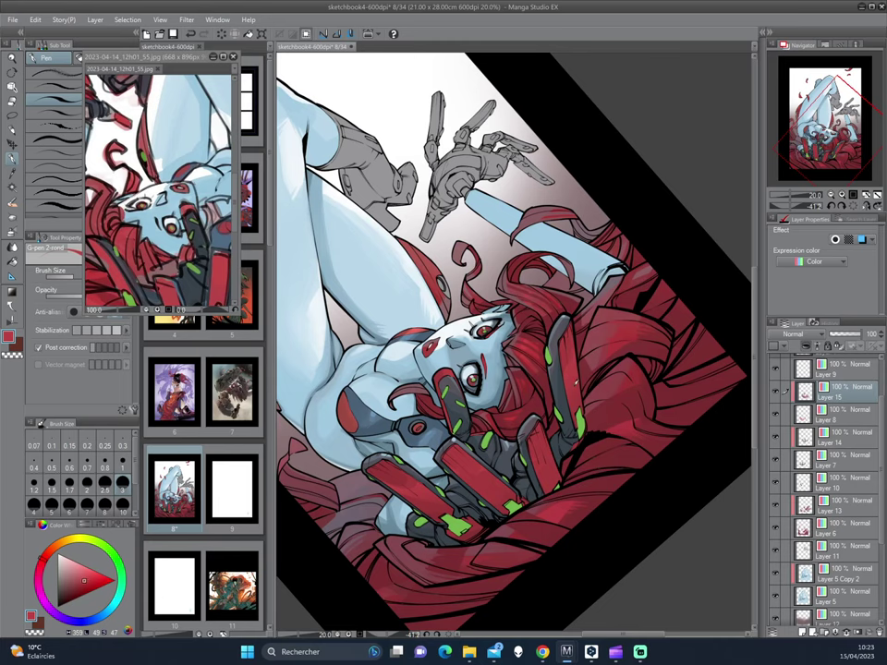
drag(456, 212, 374, 277)
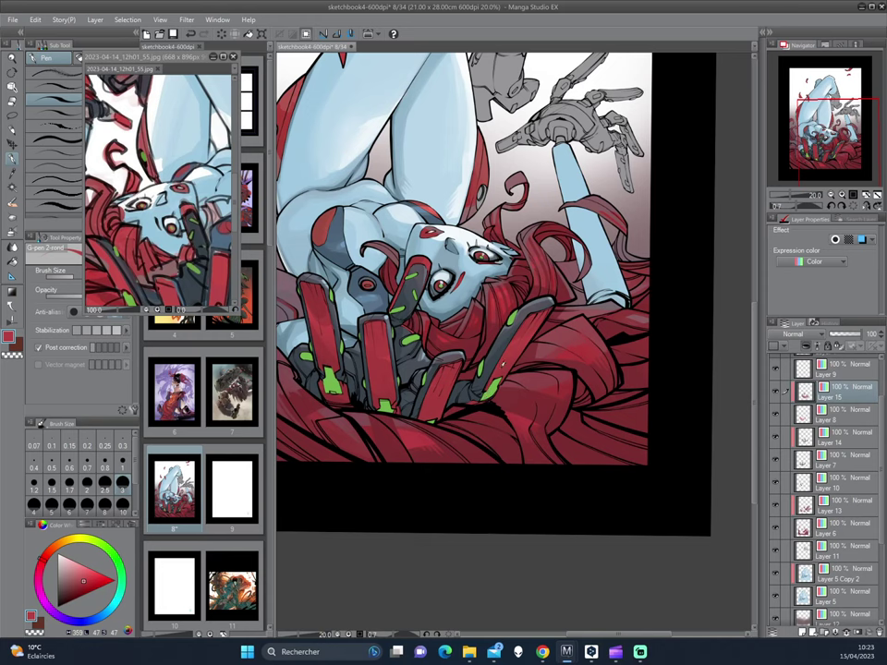
drag(396, 237, 372, 260)
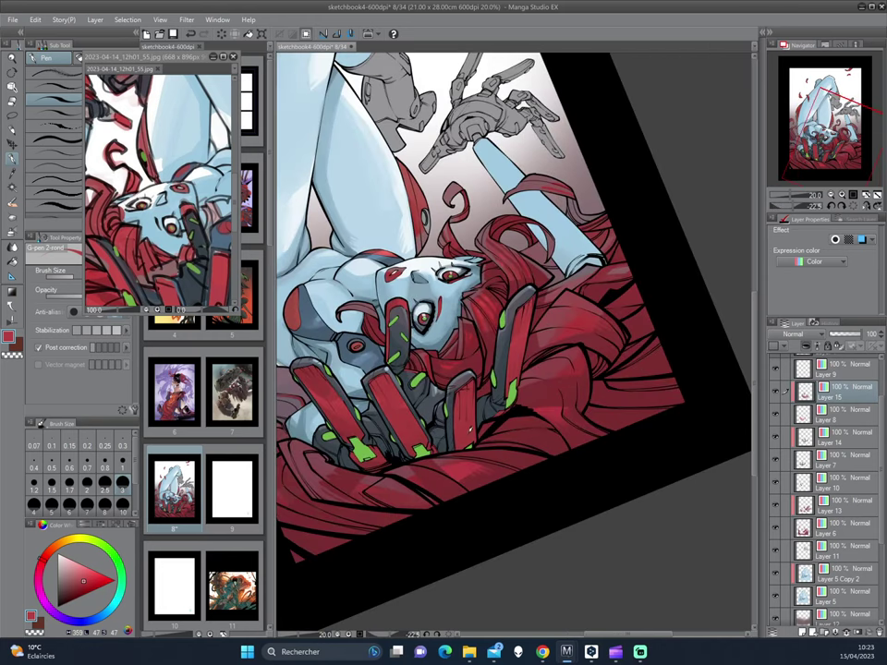
alt+click(493, 351)
- Sample darker reds from the hair and robotic hand
drag(351, 317, 351, 322)
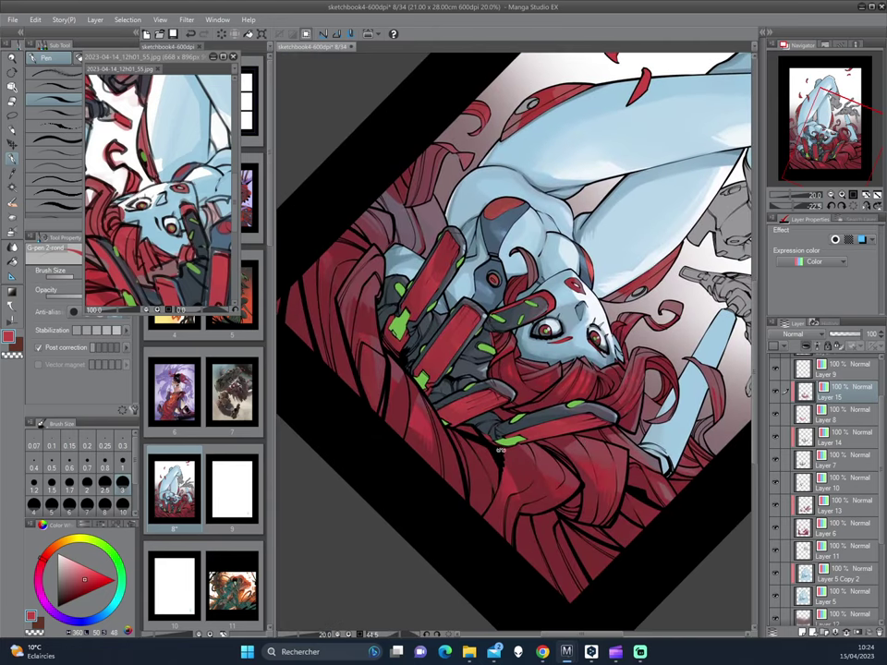
alt+click(347, 256)
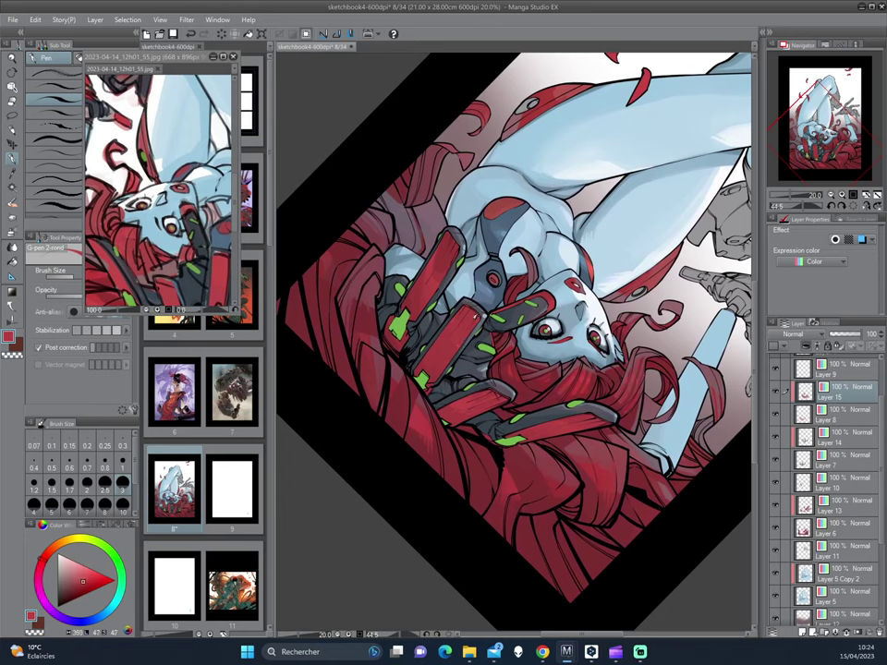
alt+click(346, 256)
drag(341, 241, 638, 340)
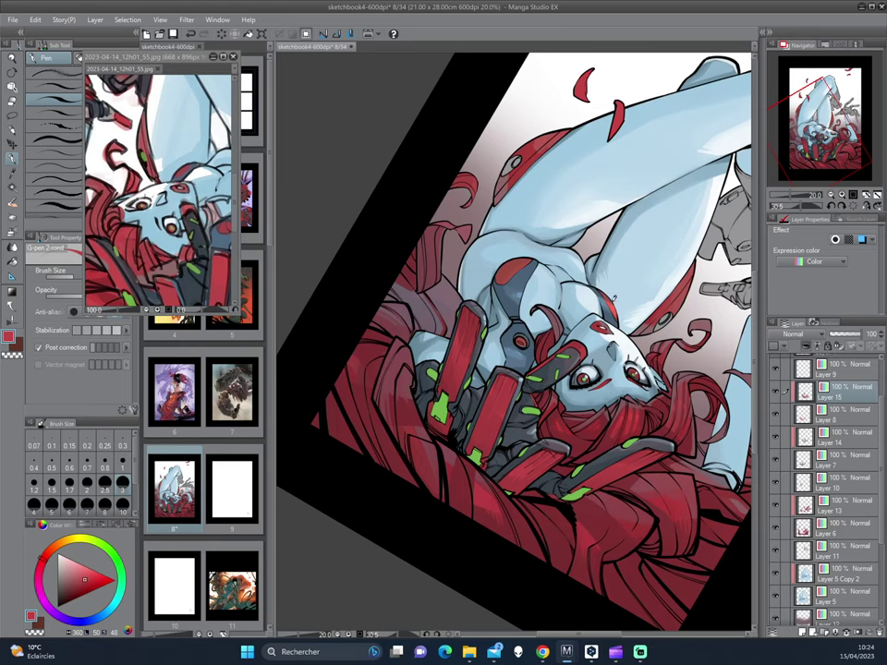
alt+click(462, 223)
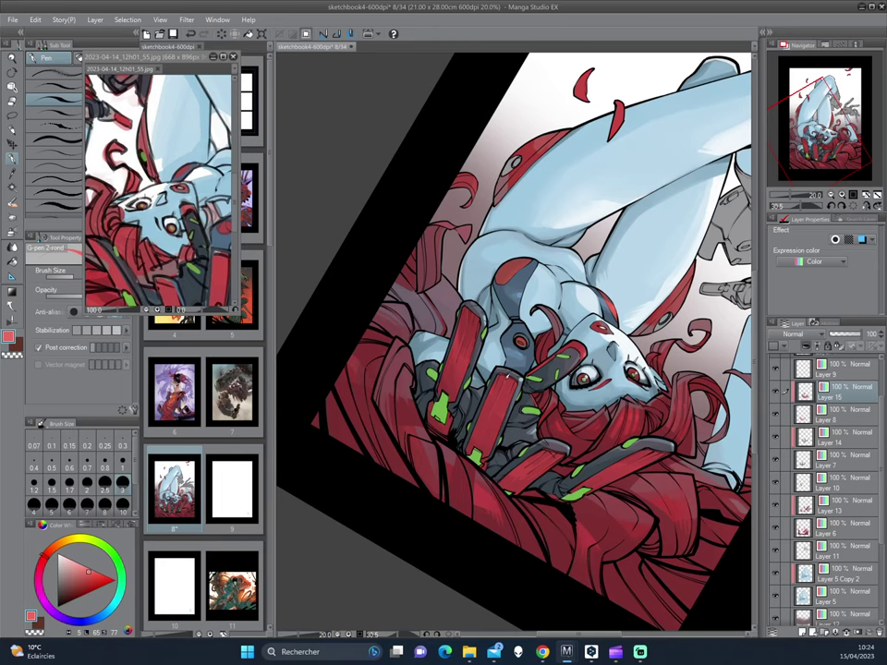
- Rotate the page through several angles to inspect the piece
mouse_move(388, 284)
mouse_down()
mouse_move(290, 370)
mouse_move(426, 550)
mouse_up()
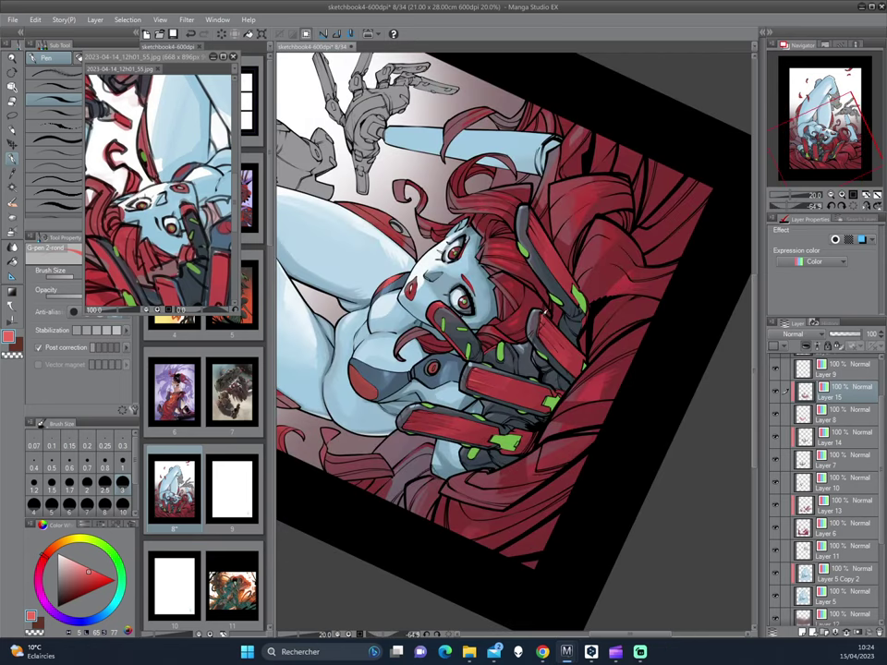
drag(634, 251, 625, 336)
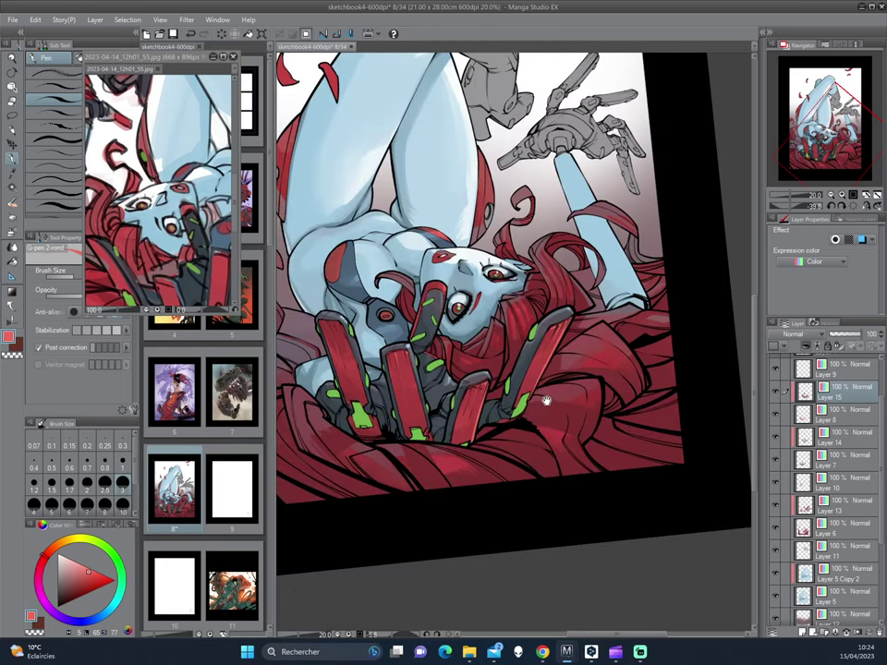
drag(529, 449, 377, 282)
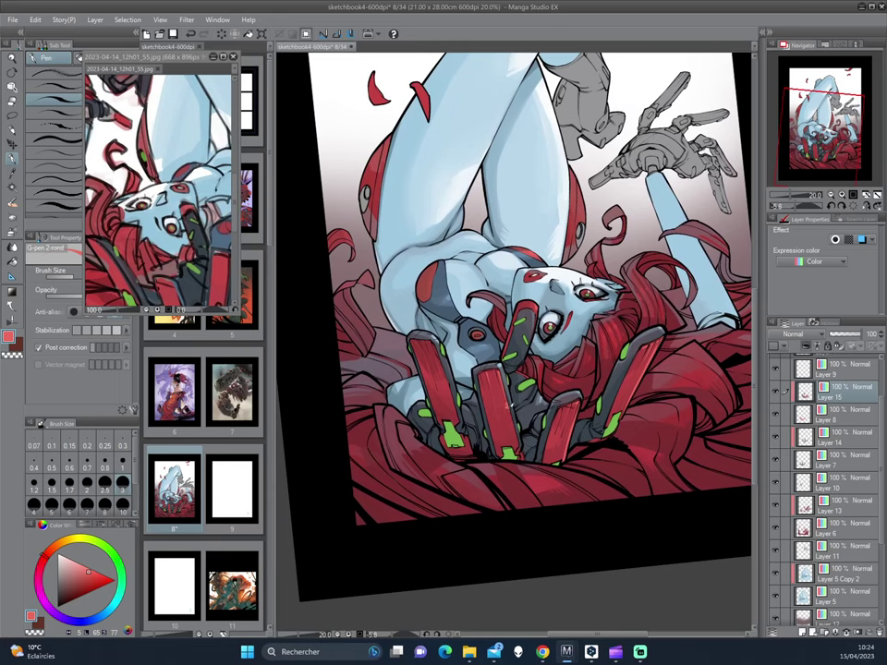
mouse_move(388, 324)
mouse_down()
mouse_move(522, 438)
mouse_move(372, 268)
mouse_up()
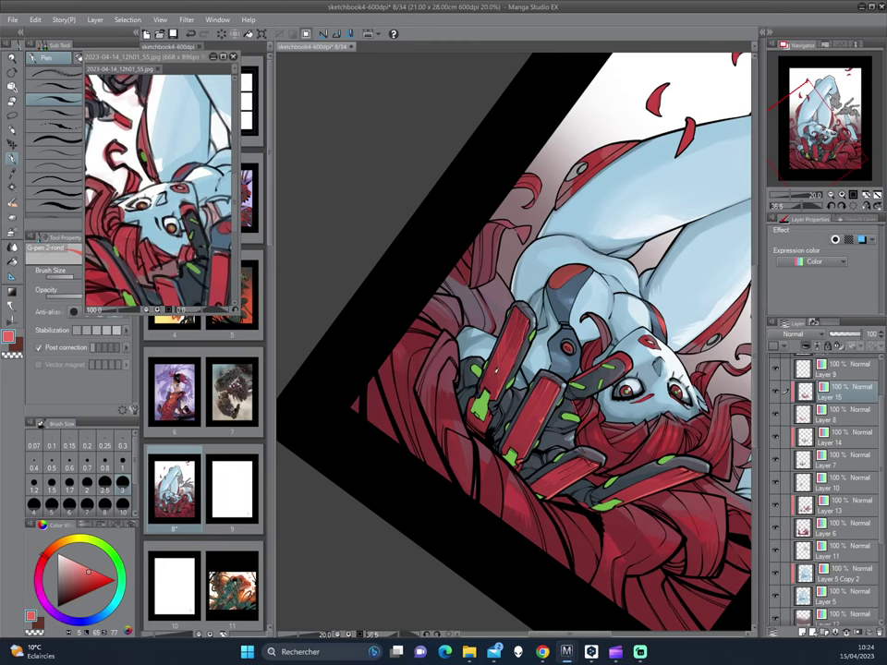
drag(659, 207, 379, 268)
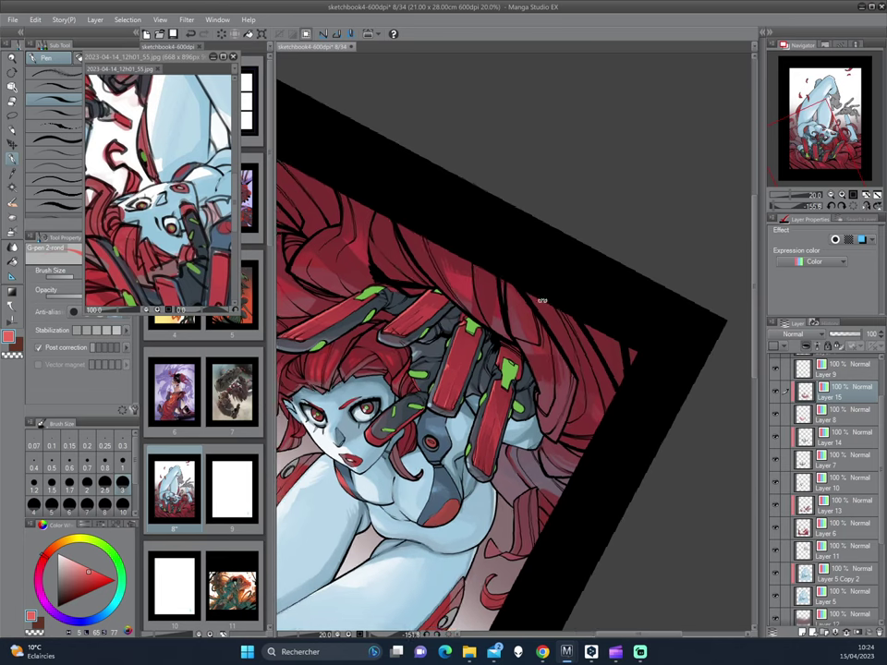
mouse_move(374, 244)
mouse_down()
mouse_move(365, 272)
mouse_move(560, 295)
mouse_move(412, 242)
mouse_up()
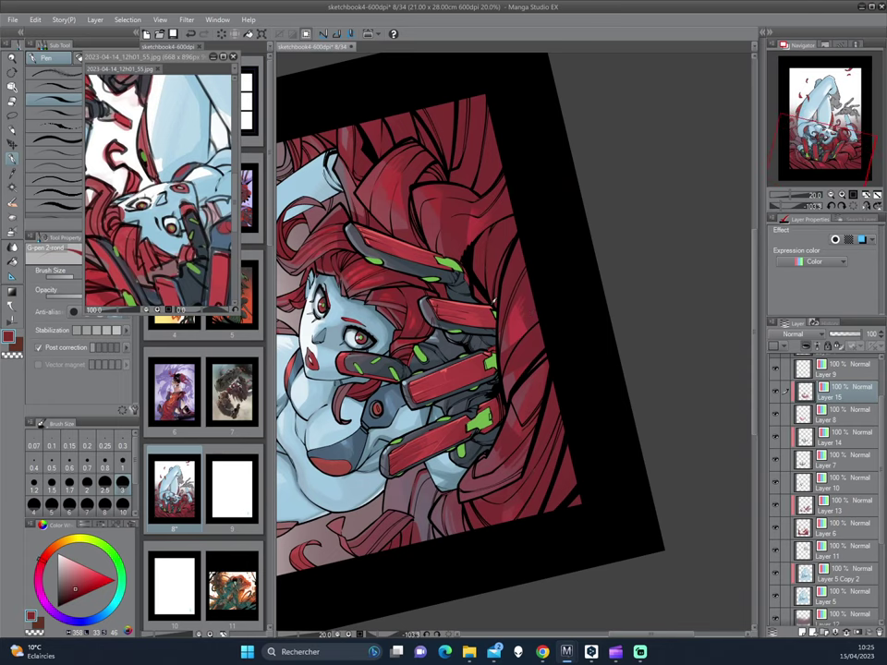
drag(373, 263, 591, 310)
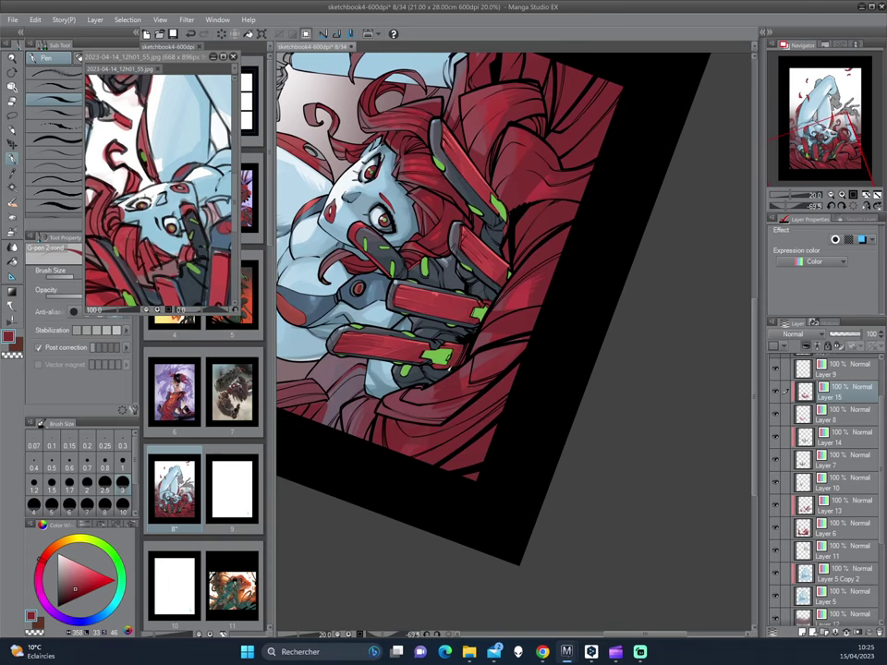
drag(351, 262, 560, 234)
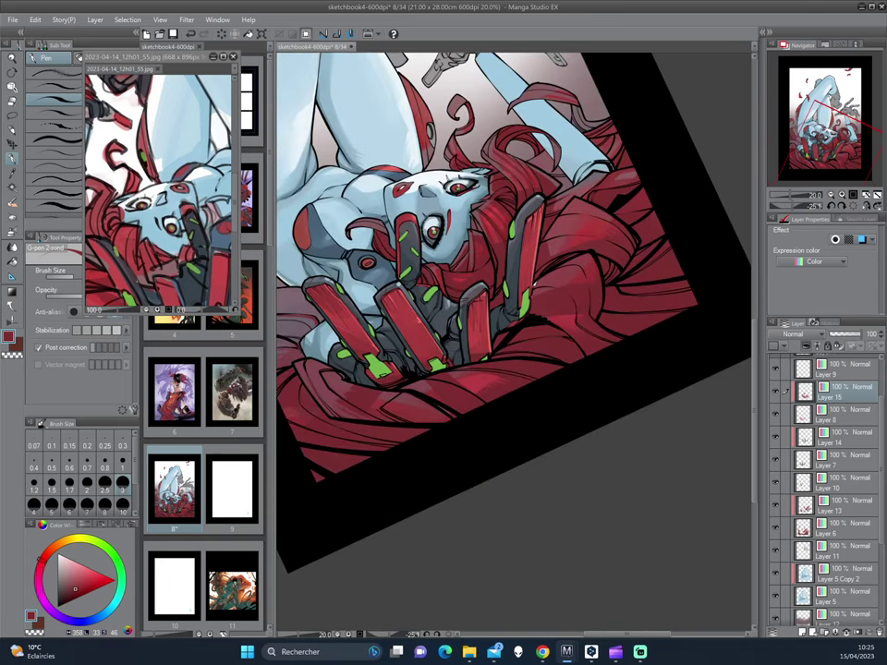
drag(376, 218, 404, 210)
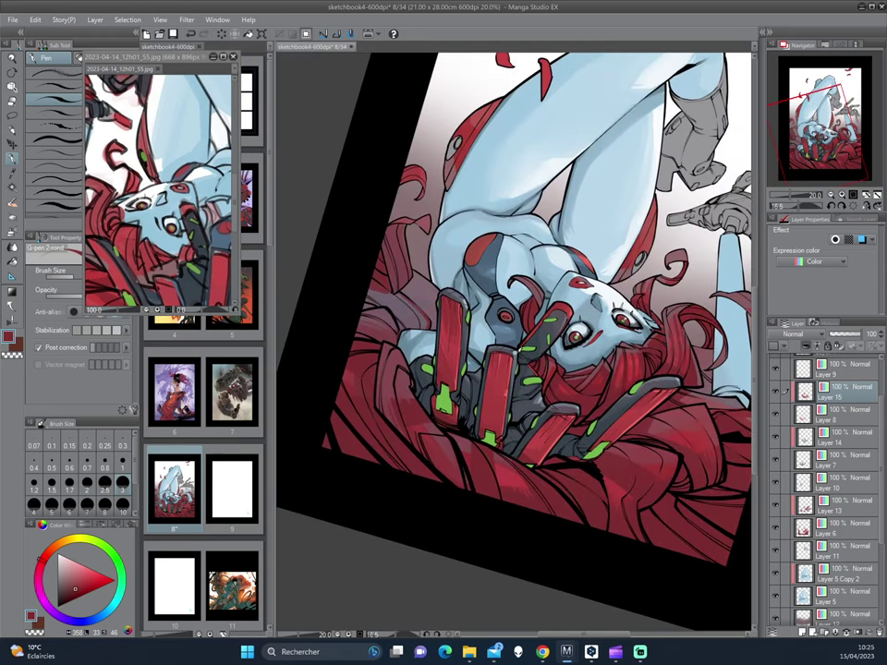
mouse_move(515, 353)
mouse_down()
mouse_move(636, 296)
mouse_move(636, 288)
mouse_up()
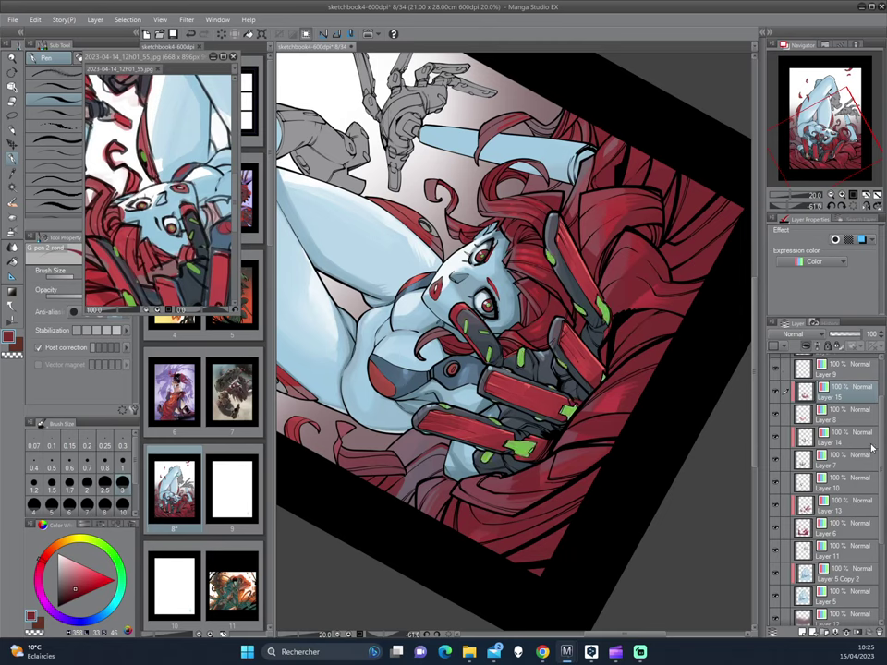
- Scroll the Layer palette and drag Layer 15 above Layer 9
scroll(850, 450, up, 3)
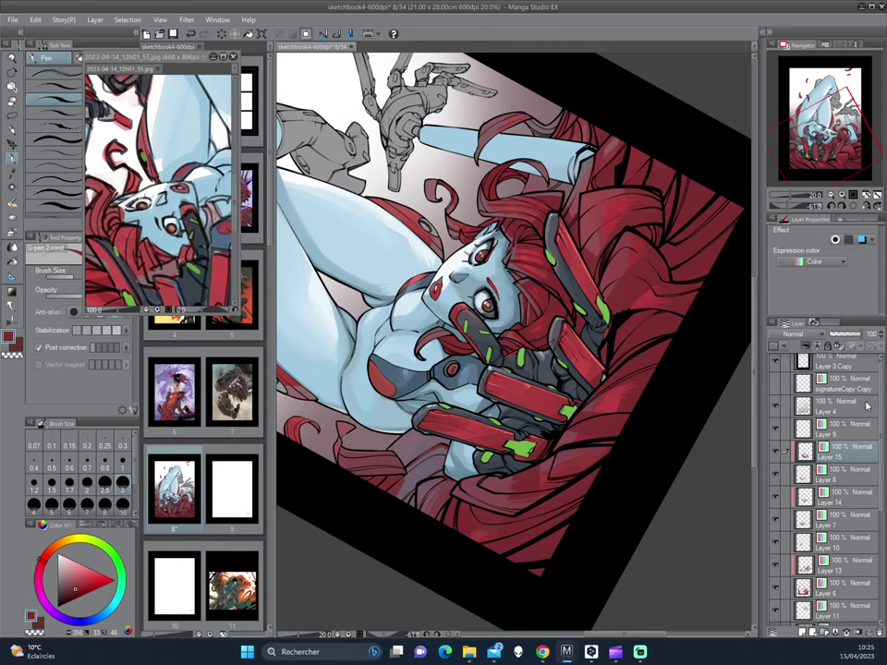
click(805, 451)
drag(811, 459, 813, 420)
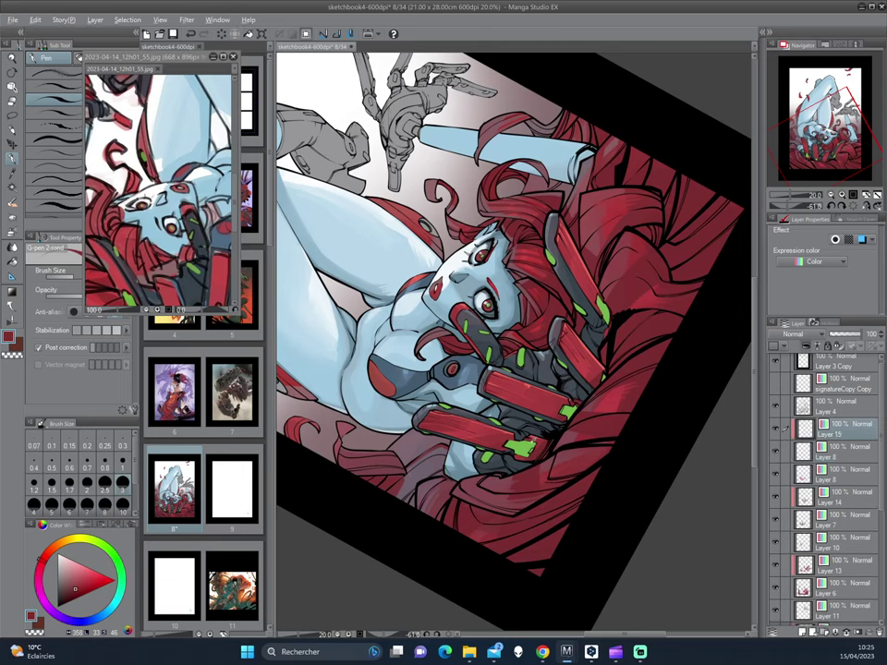
- Switch to a darker green with the oil paint brush and dab a small green light on the hair
key(x)
click(73, 585)
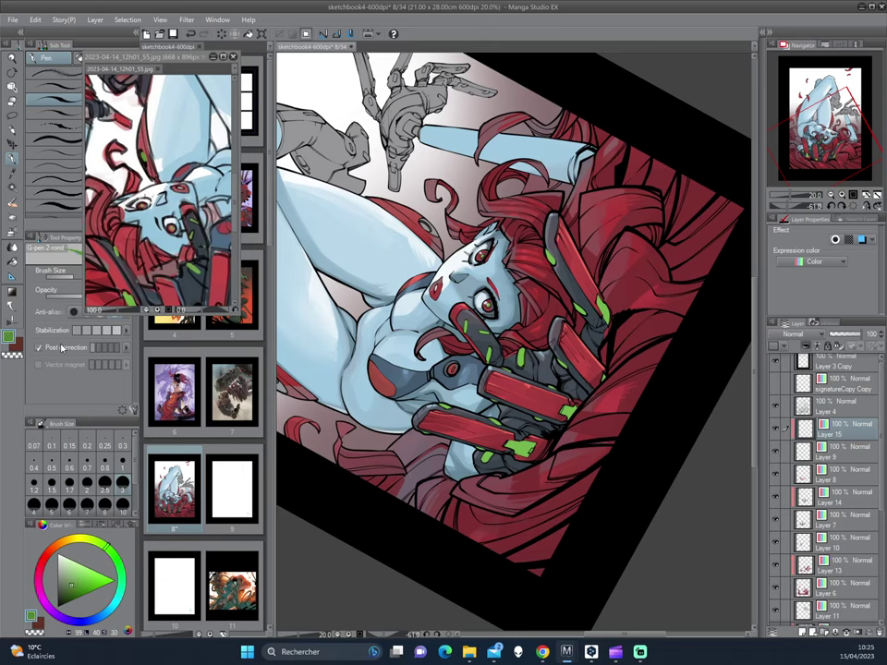
click(19, 202)
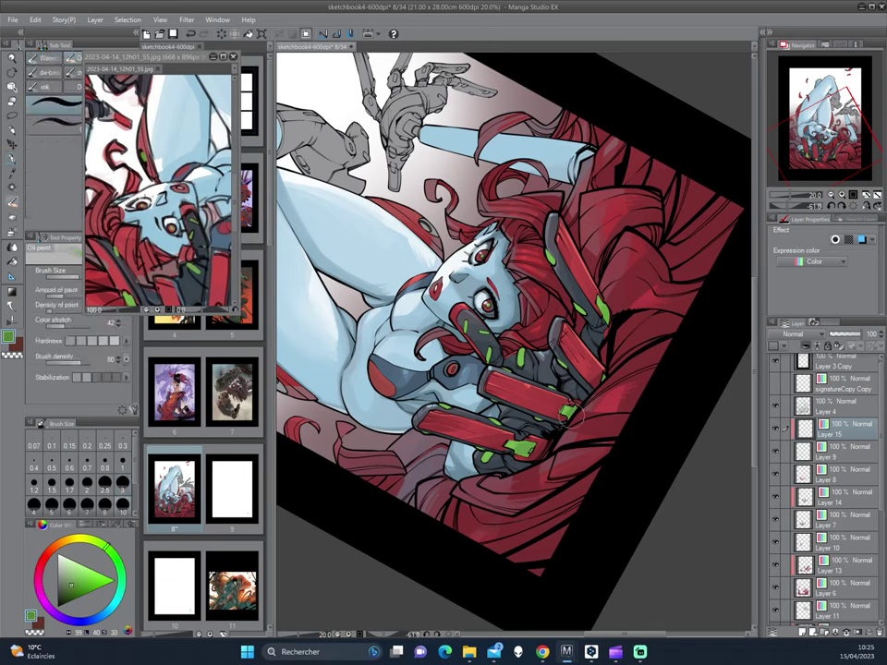
mouse_move(494, 240)
mouse_down()
mouse_move(615, 361)
mouse_move(536, 450)
mouse_up()
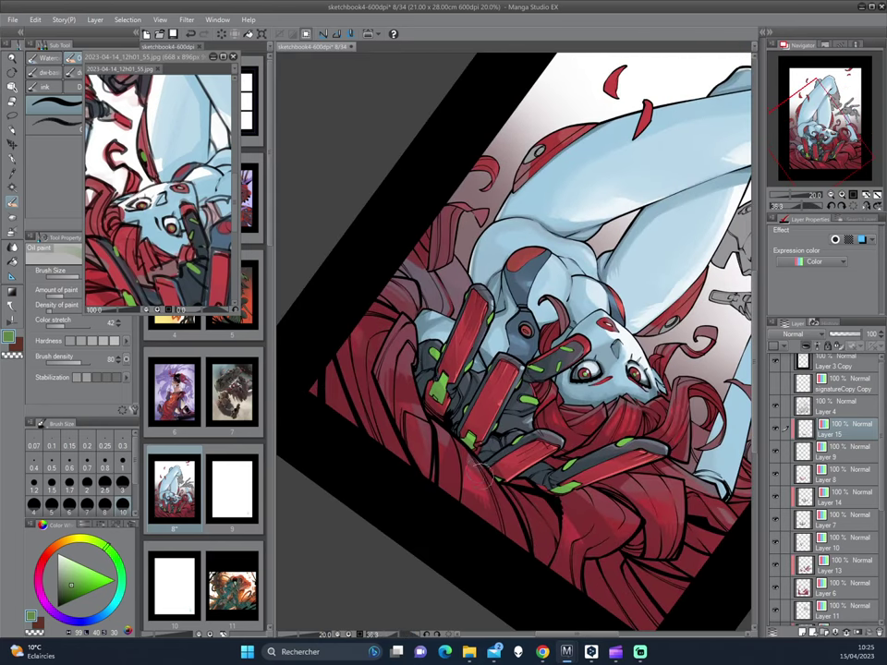
click(67, 596)
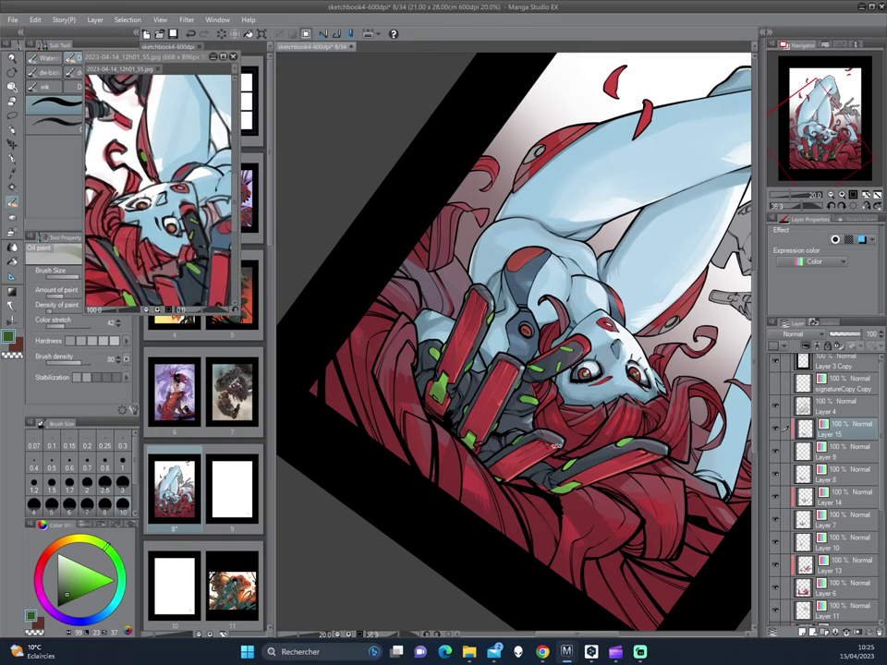
key(minus)
key(minus)
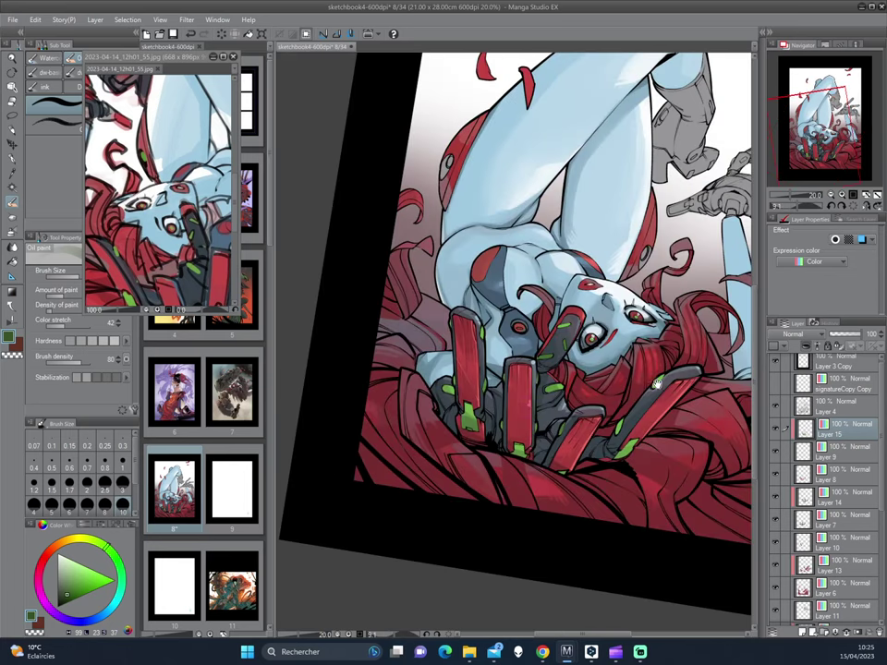
key(minus)
key(minus)
key(minus)
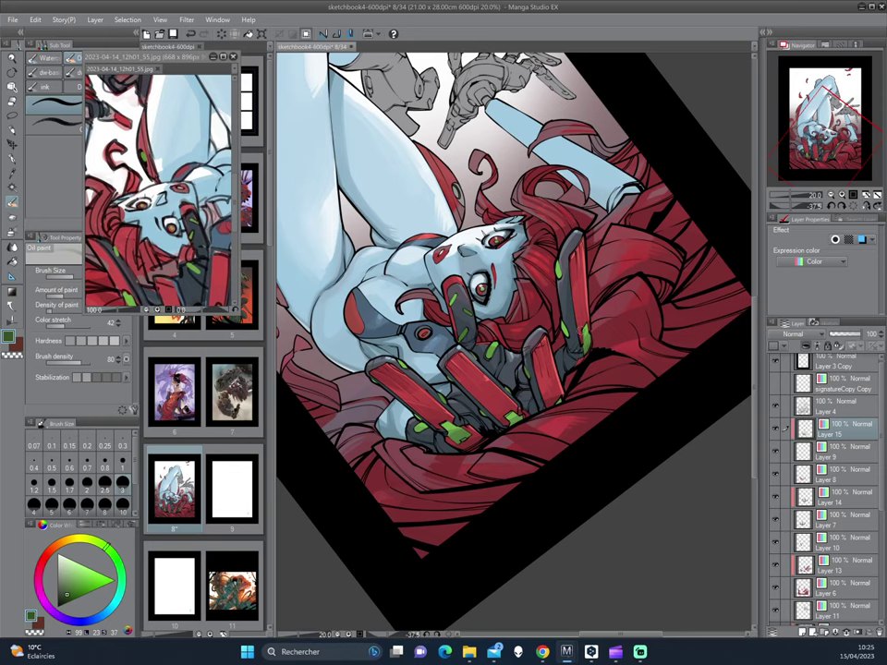
drag(558, 267, 562, 274)
- Rotate the view until the legs point up and select the Darker pencil
key(asciicircum)
key(asciicircum)
key(asciicircum)
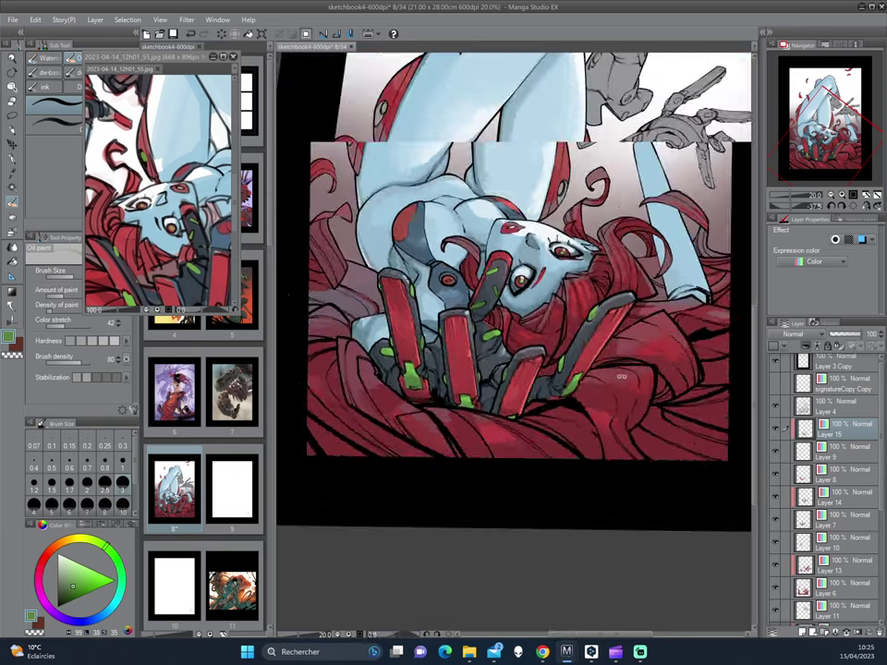
key(asciicircum)
key(asciicircum)
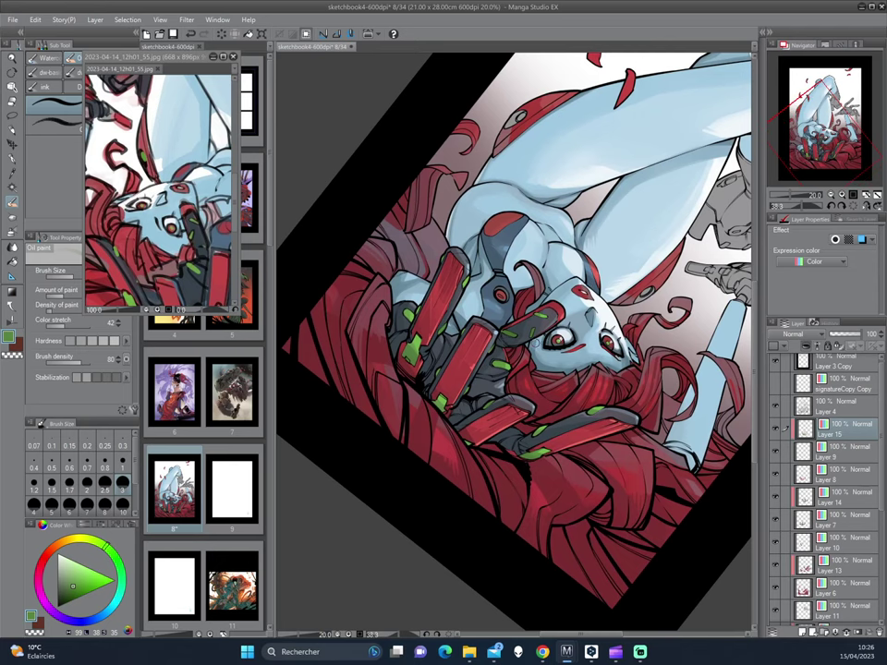
key(asciicircum)
key(asciicircum)
key(asciicircum)
key(asciicircum)
key(asciicircum)
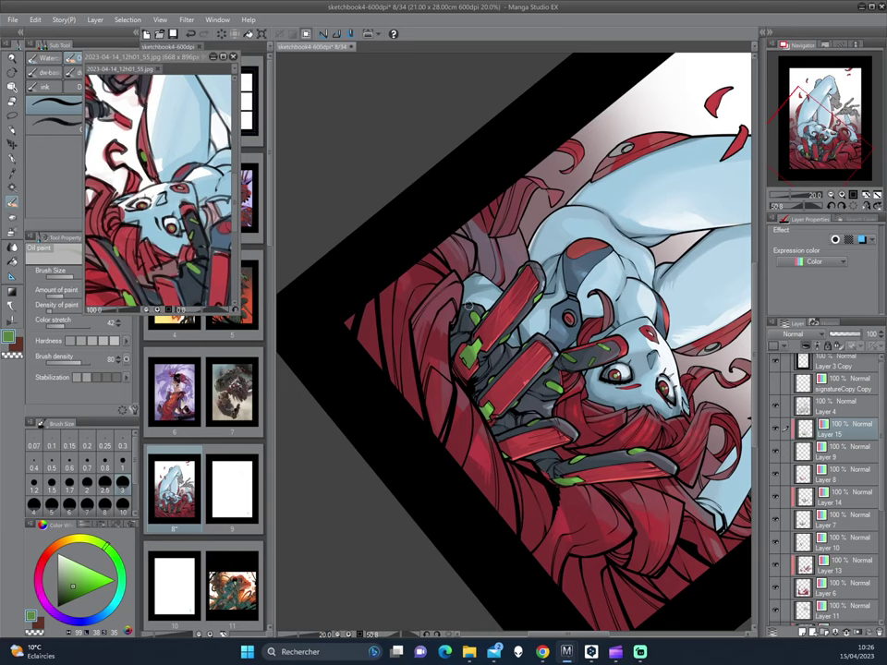
key(asciicircum)
key(asciicircum)
key(asciicircum)
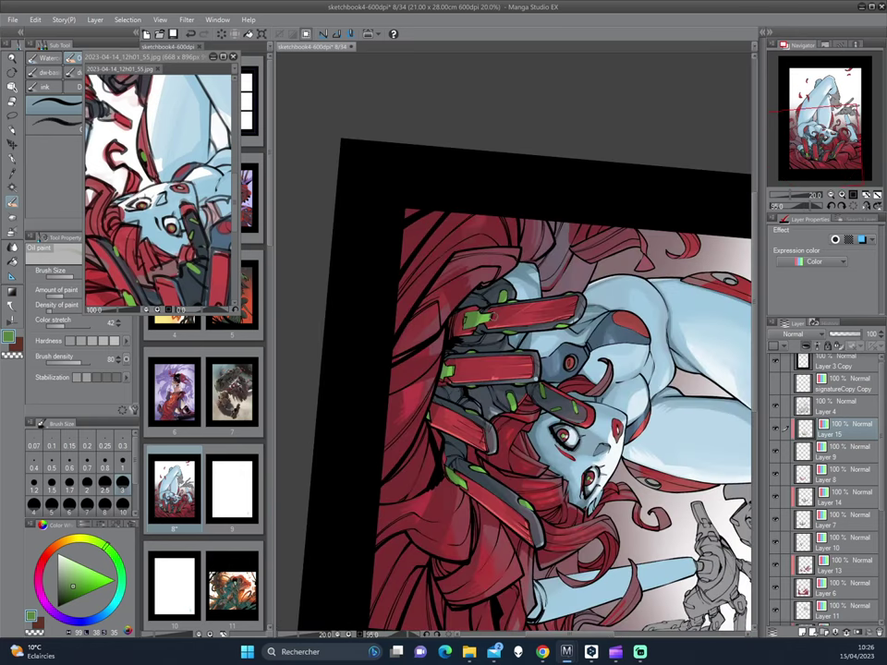
key(minus)
key(minus)
key(minus)
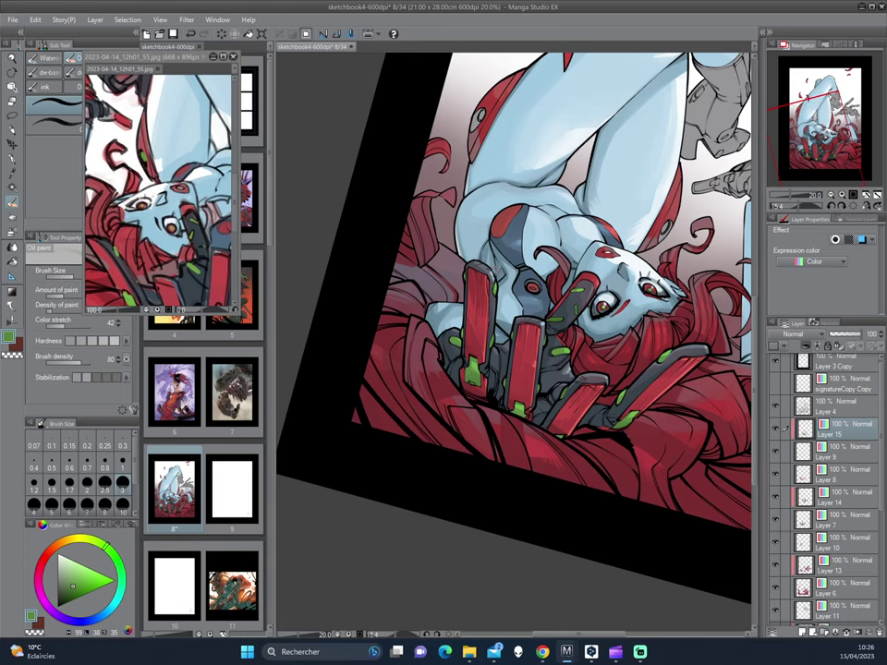
drag(484, 314, 670, 232)
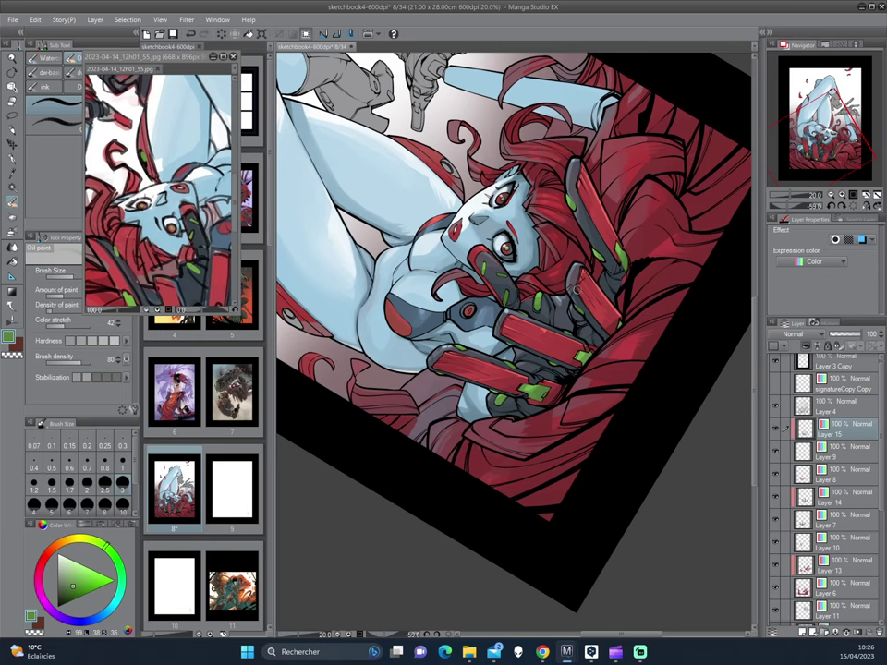
key(p)
drag(636, 182, 439, 222)
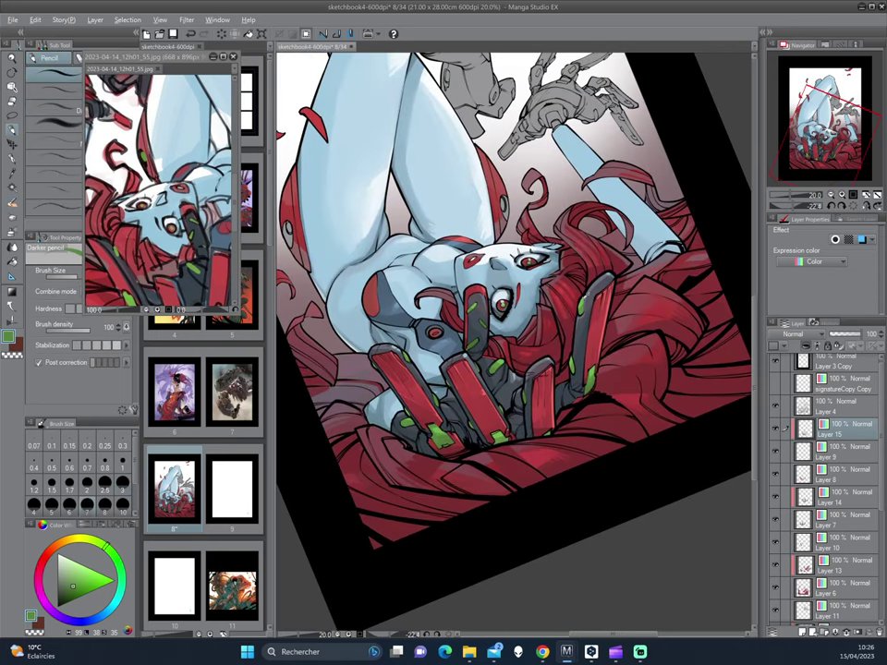
- Pick a lighter green, then rotate and pan the view so the figure lies sideways
click(90, 563)
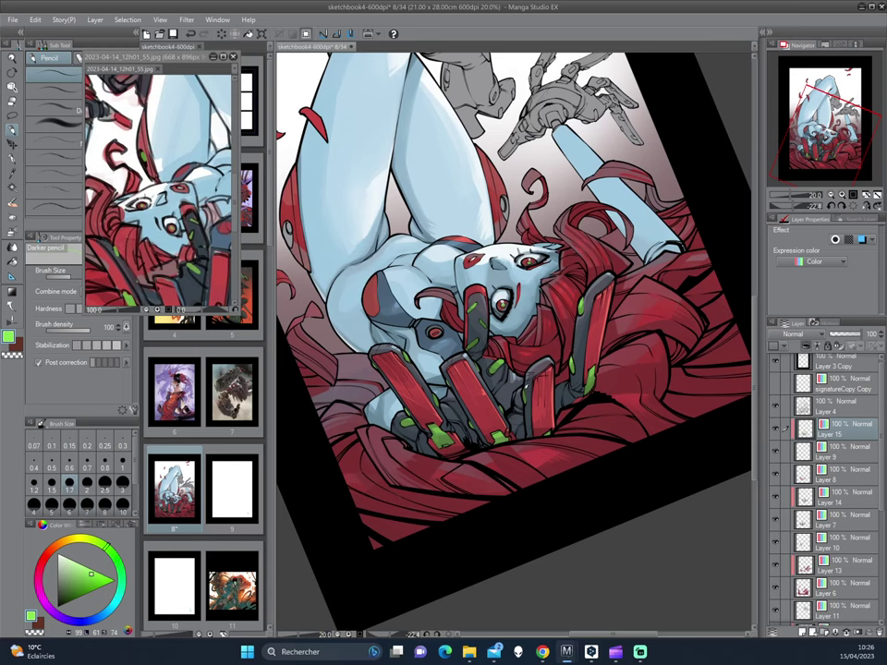
drag(518, 403, 462, 261)
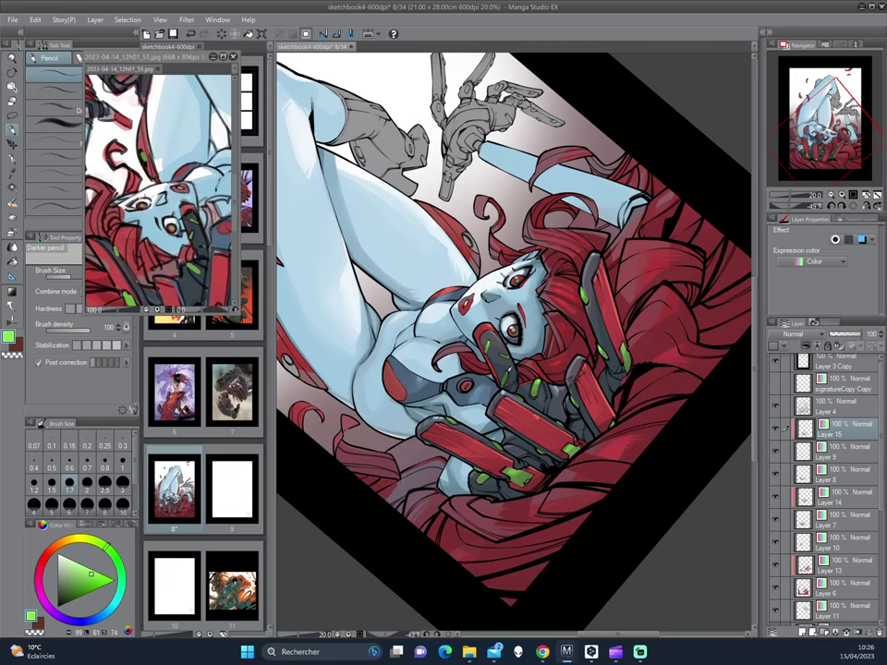
drag(462, 261, 309, 358)
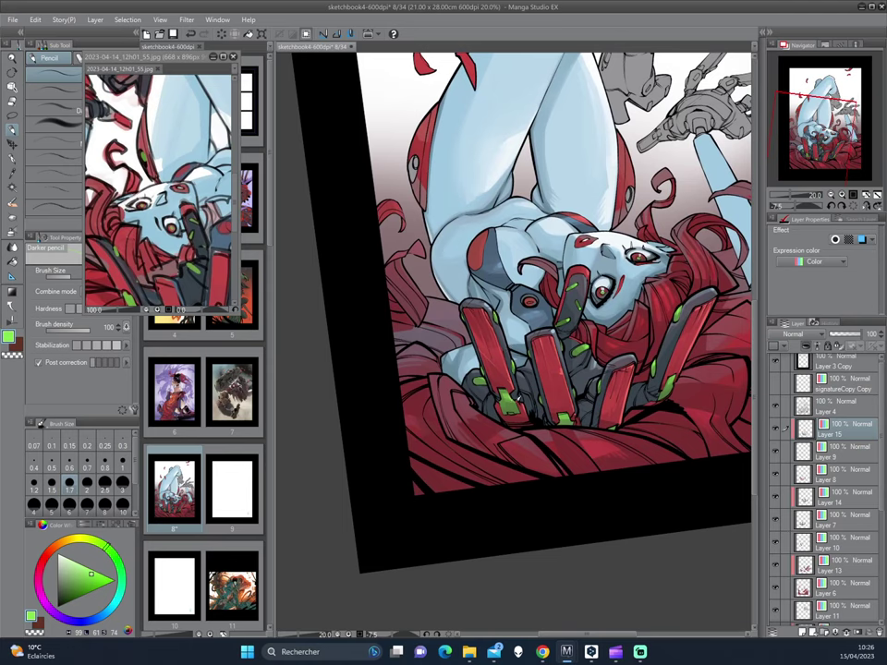
drag(437, 320, 397, 281)
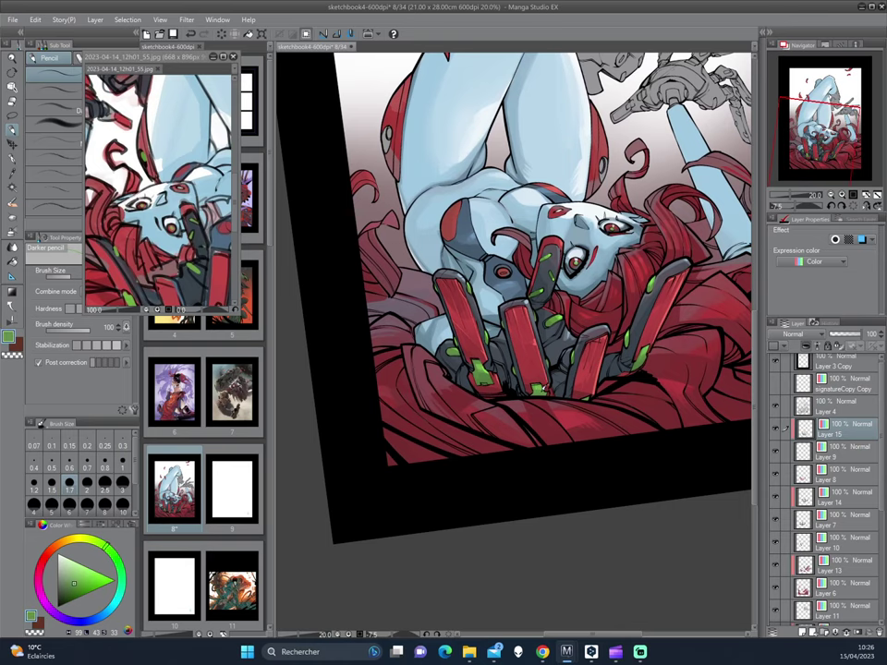
mouse_move(405, 294)
mouse_down()
mouse_move(255, 271)
mouse_move(305, 185)
mouse_up()
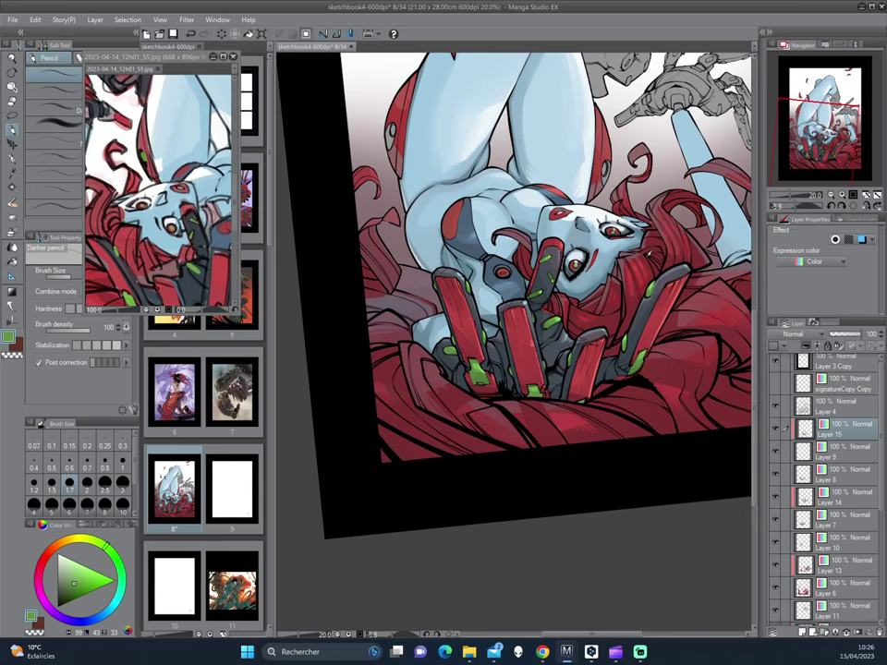
mouse_move(647, 257)
mouse_down()
mouse_move(656, 223)
mouse_move(625, 386)
mouse_up()
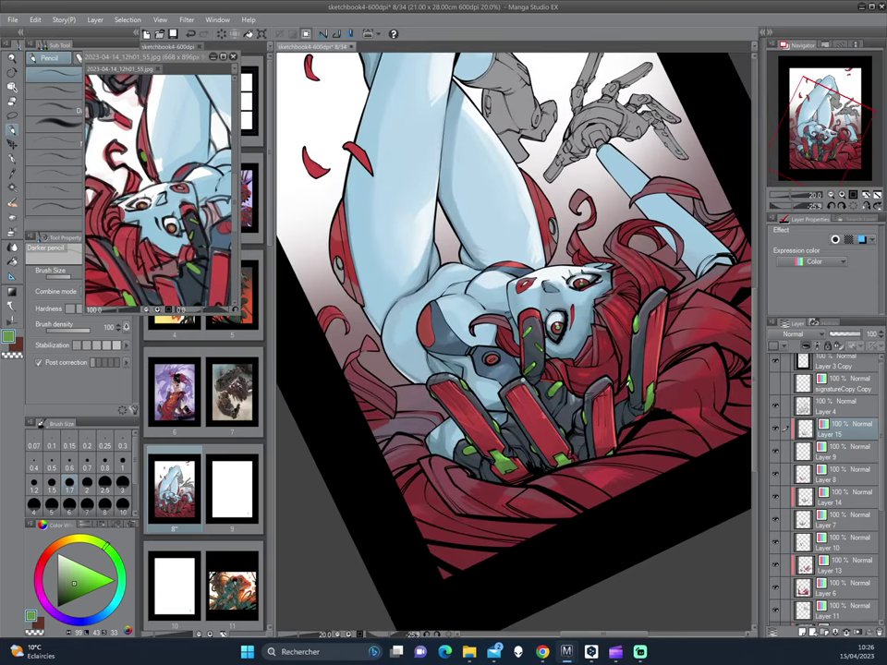
scroll(470, 202, down, 1)
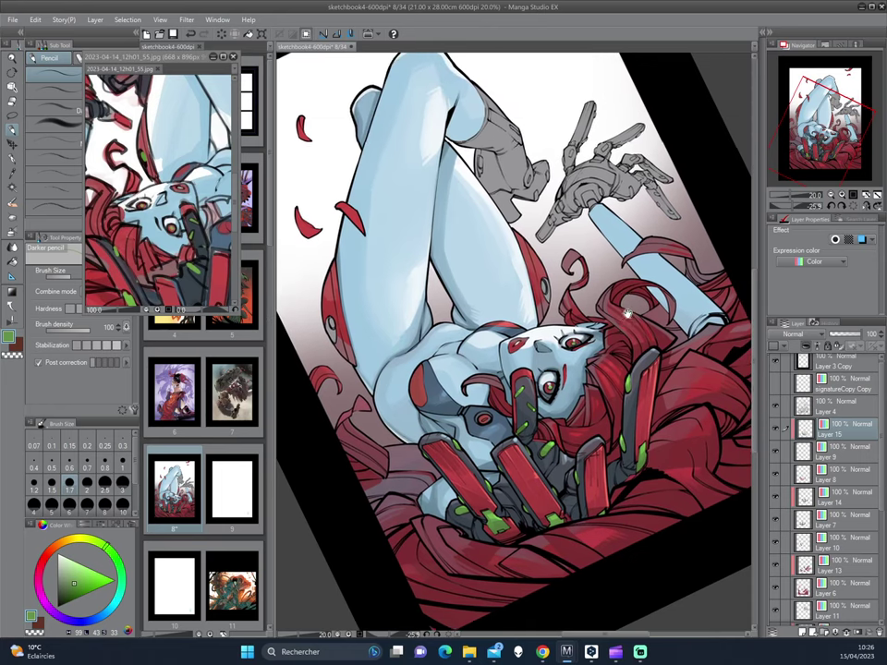
scroll(471, 212, down, 1)
- Delete Layer 15, make Layer 14 active, zoom in on the face and pick light blue
drag(624, 328, 634, 394)
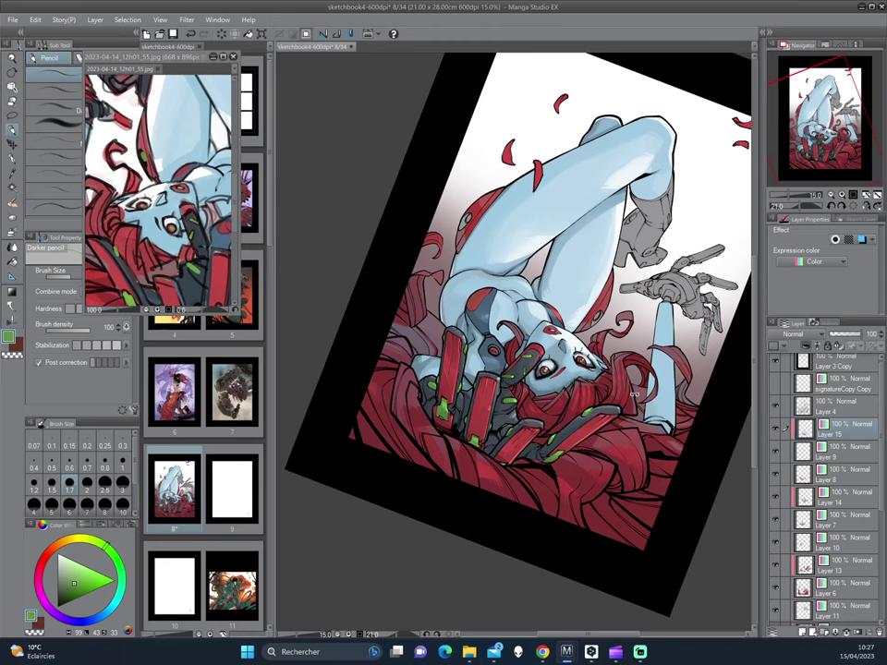
drag(635, 392, 628, 374)
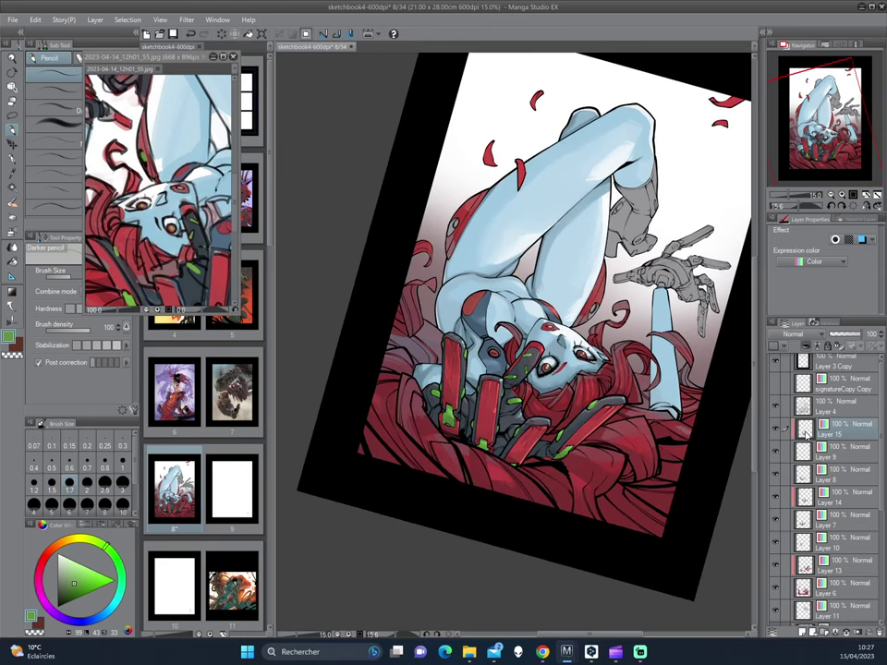
key(ctrl+e)
click(787, 473)
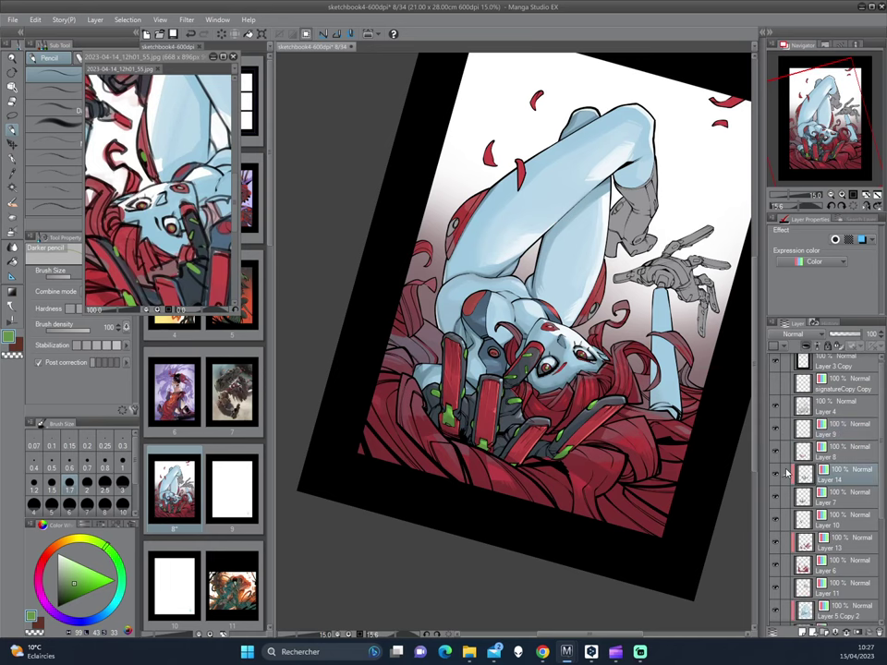
key(ctrl+plus)
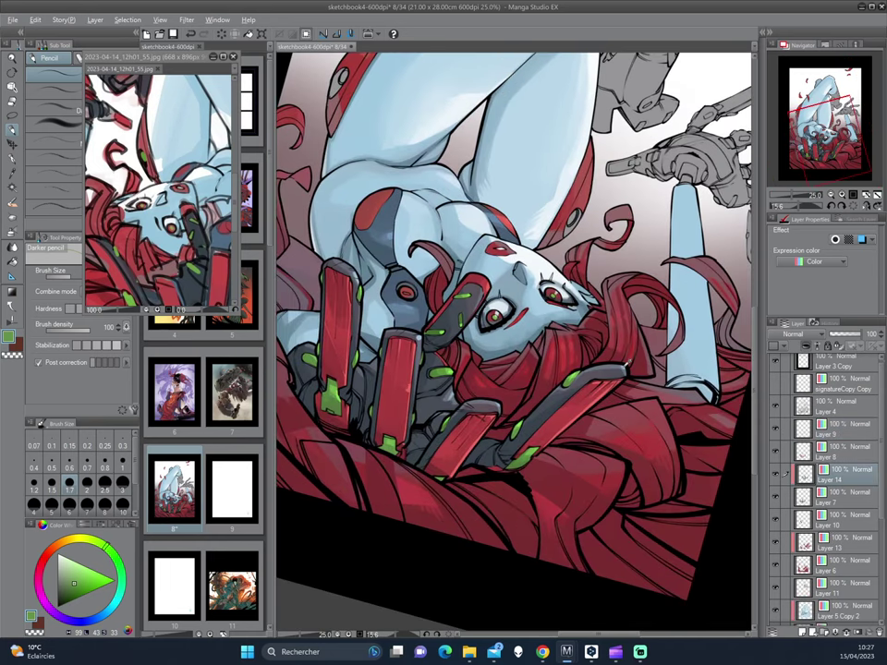
alt+click(470, 272)
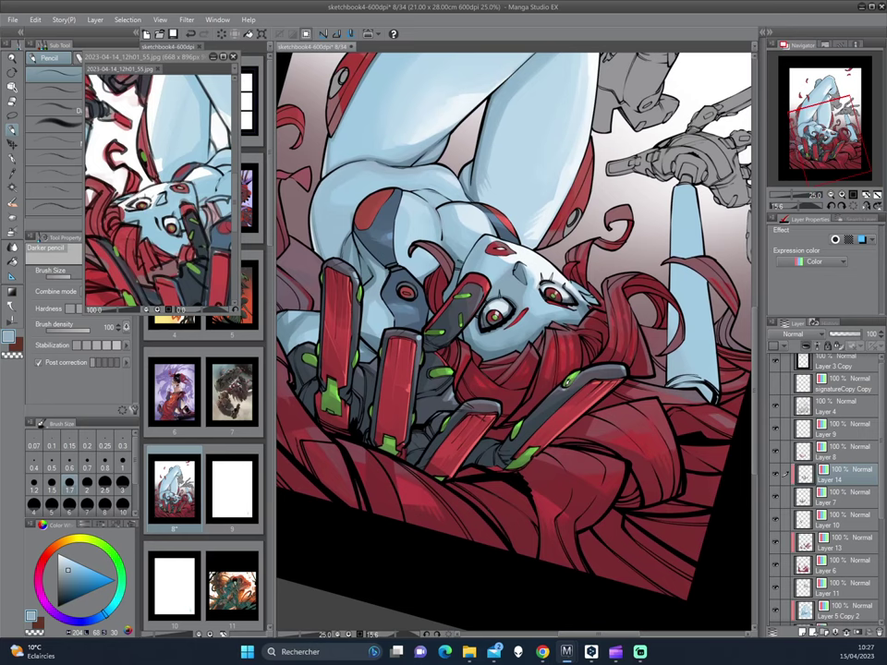
- Pick a near-black colour and rotate the view around the armored hand back to upright
drag(356, 268, 393, 247)
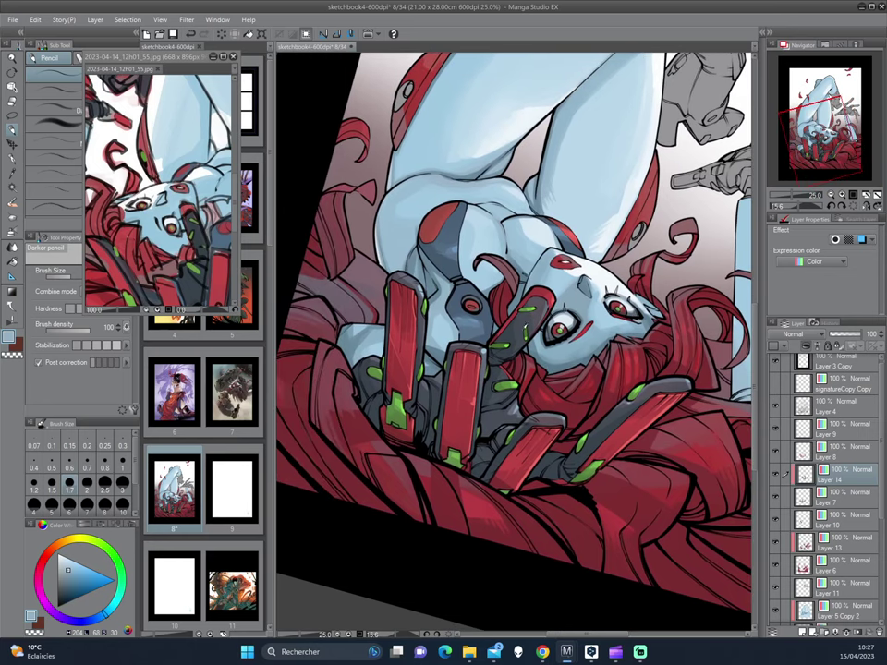
alt+click(406, 233)
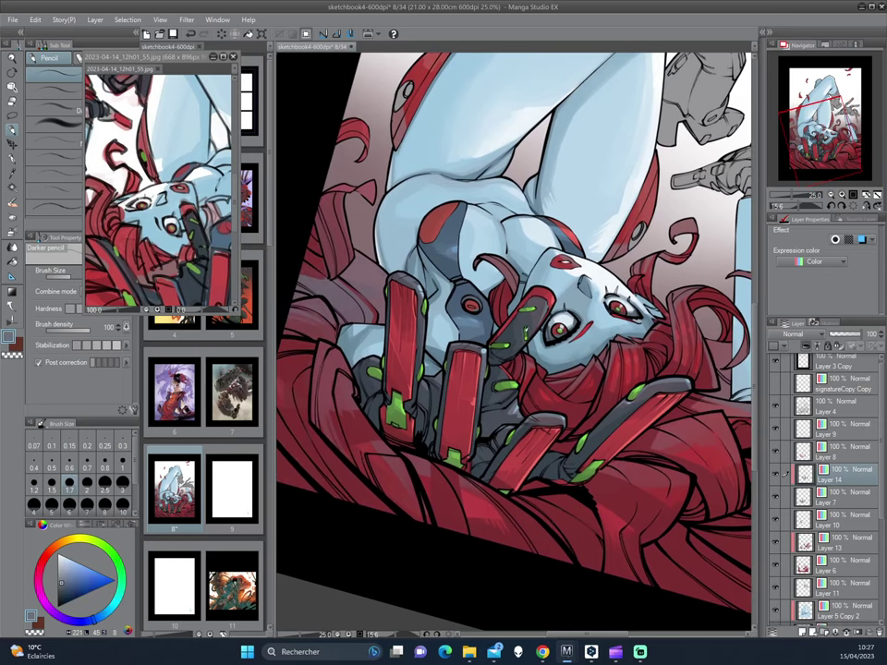
drag(395, 236, 395, 252)
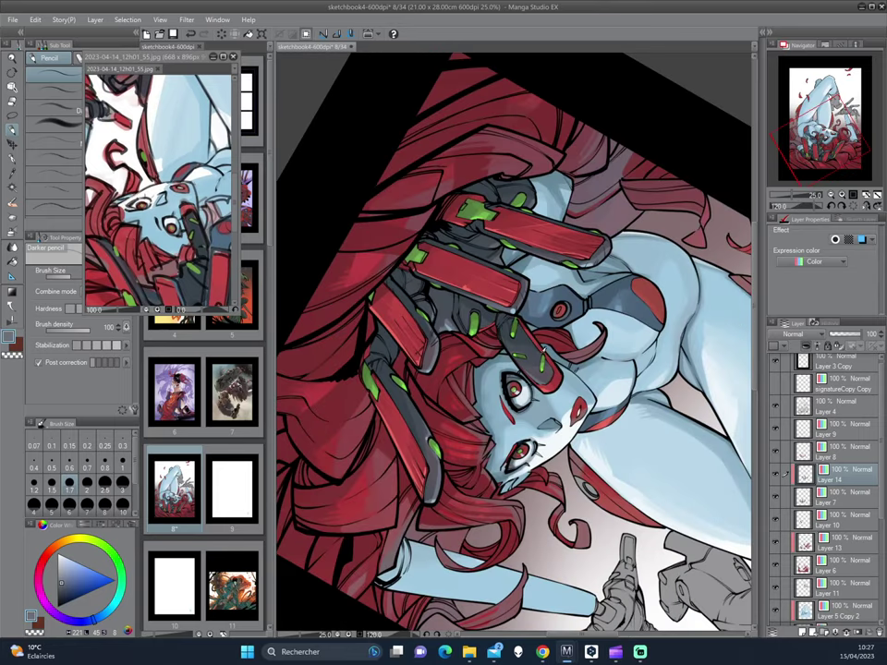
drag(585, 273, 383, 248)
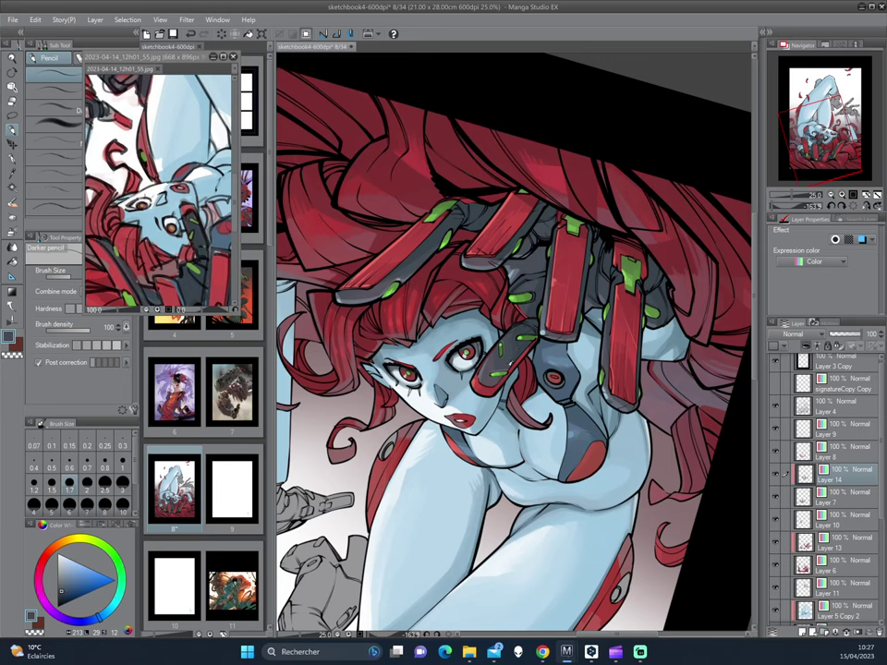
mouse_move(590, 253)
mouse_down()
mouse_move(674, 209)
mouse_move(609, 342)
mouse_move(644, 305)
mouse_move(627, 337)
mouse_move(646, 304)
mouse_up()
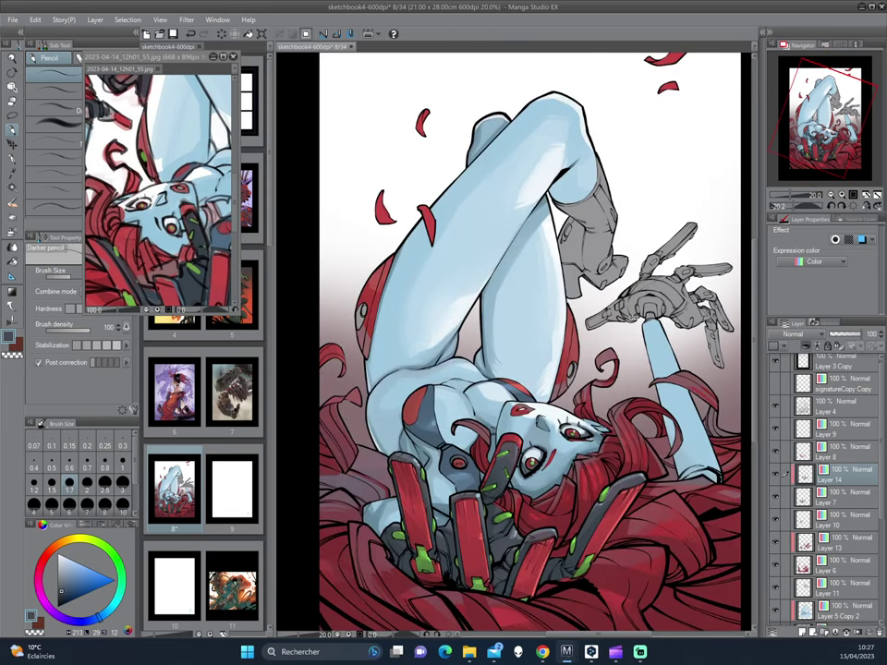
drag(536, 324, 499, 342)
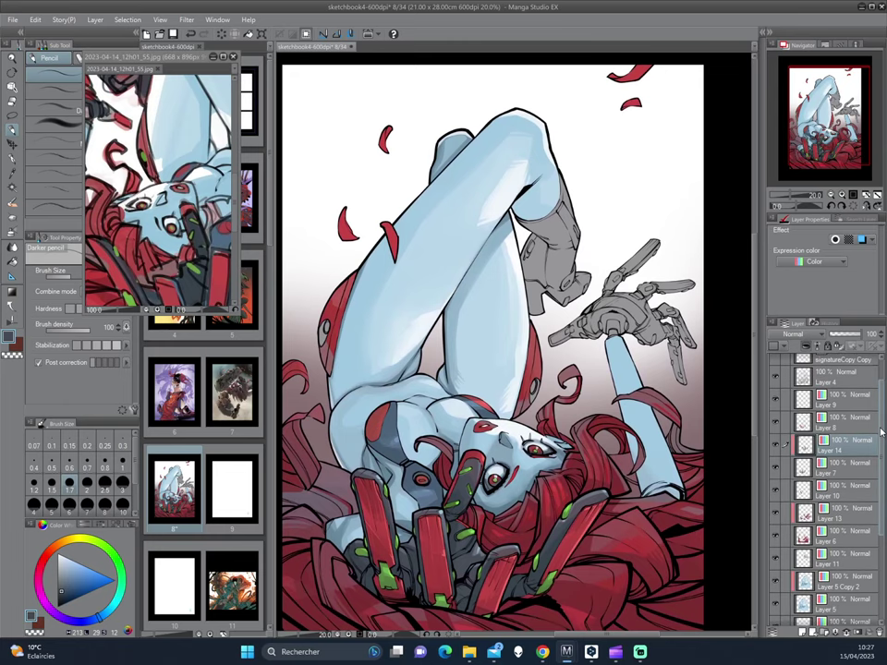
- Show Layer 9's green highlights and briefly hide, then reshow, the lineart layer
scroll(776, 409, down, 1)
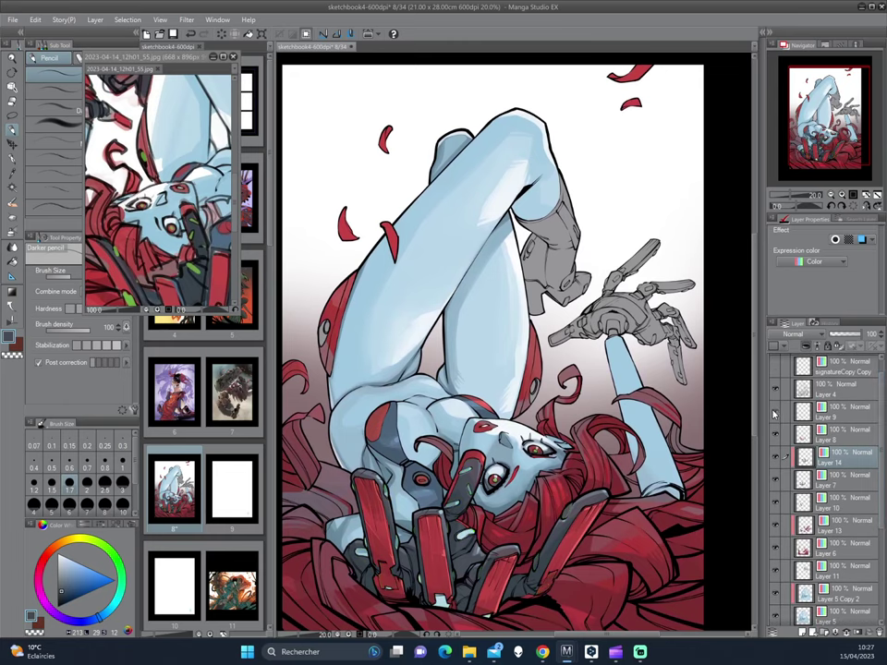
click(774, 413)
click(775, 388)
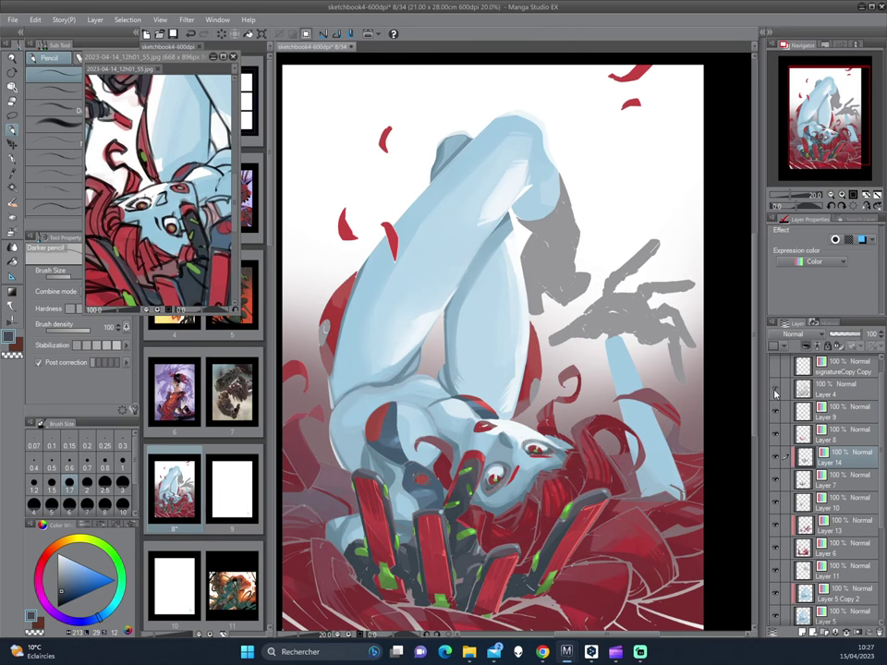
click(775, 389)
scroll(874, 477, down, 5)
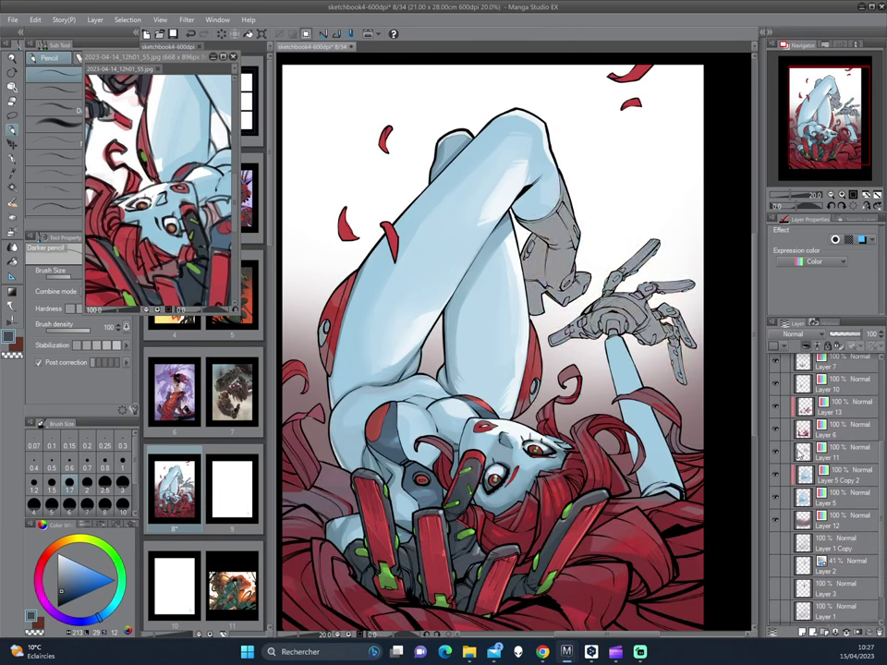
- Add a new layer above Layer 11 with Color expression and choose the oil paint brush
click(800, 631)
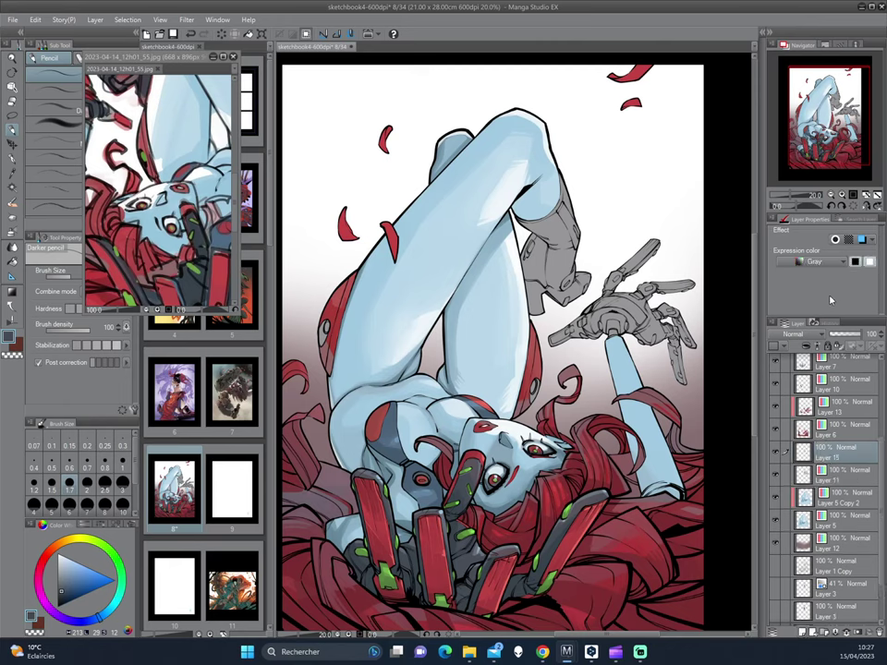
click(793, 334)
click(842, 262)
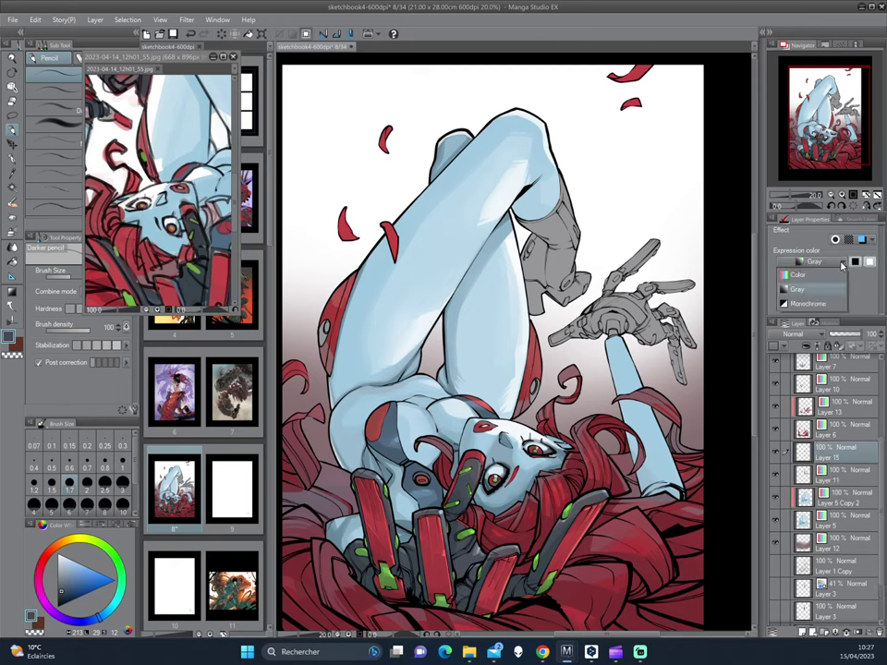
click(796, 274)
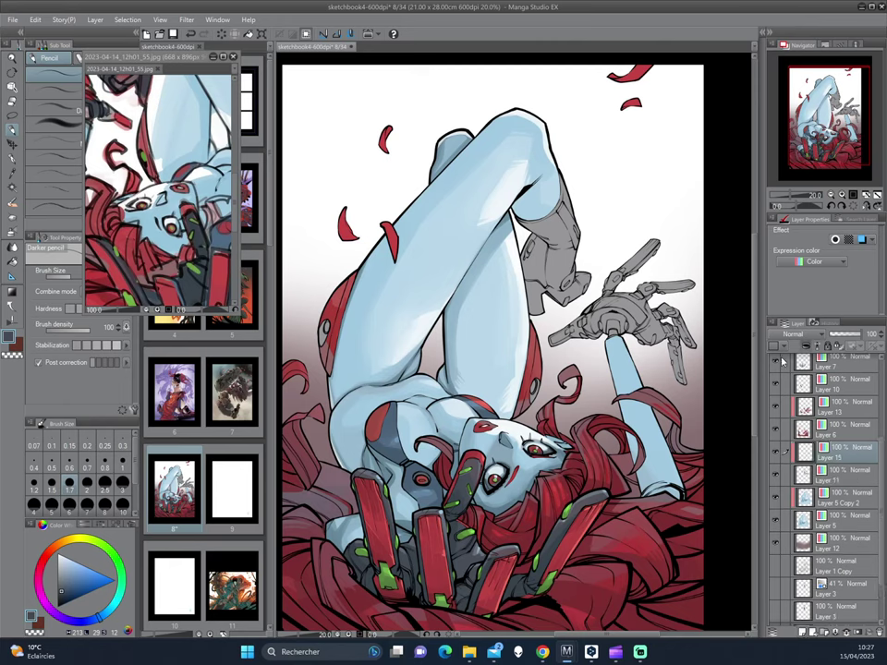
click(201, 59)
scroll(139, 162, down, 3)
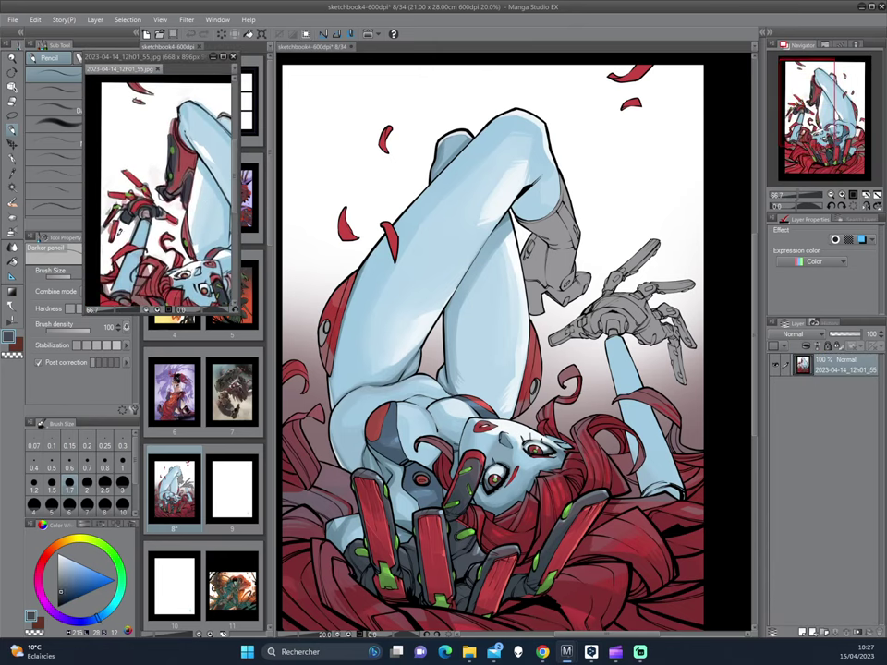
click(12, 205)
click(464, 208)
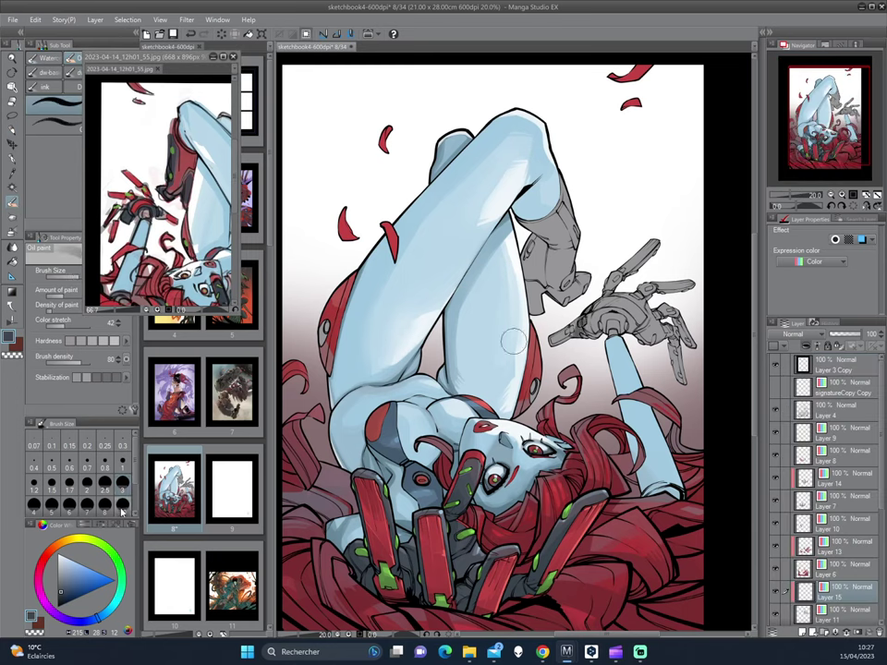
- Brush dark grey then red over the robotic palm and fingers, and shade the leg plate darker grey
drag(592, 282, 647, 342)
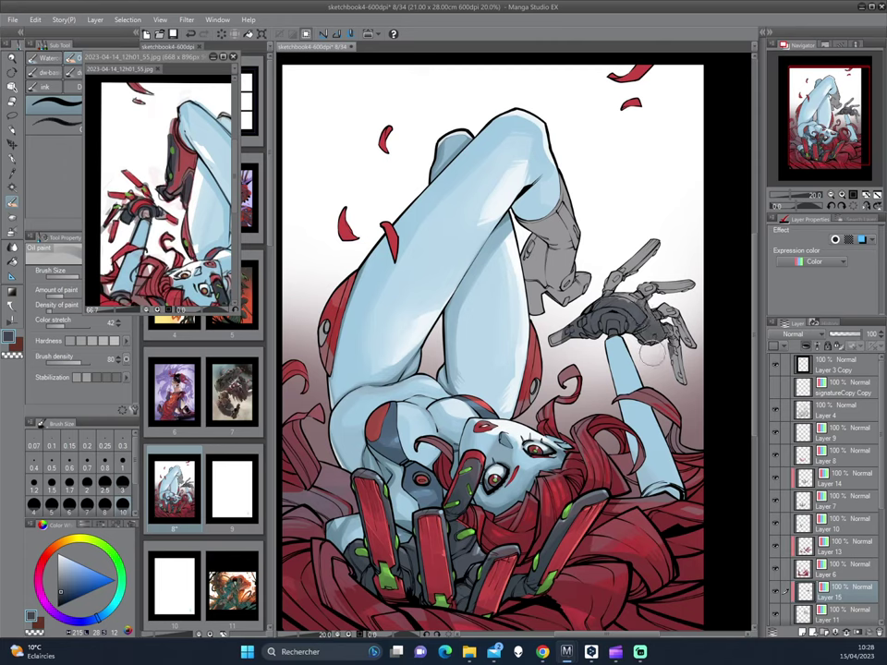
key(x)
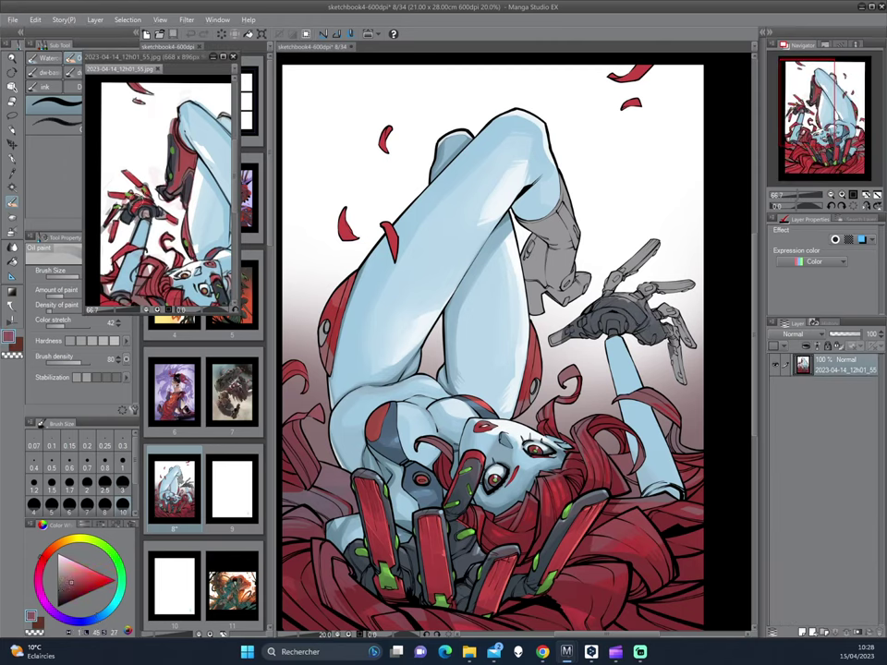
drag(608, 284, 631, 288)
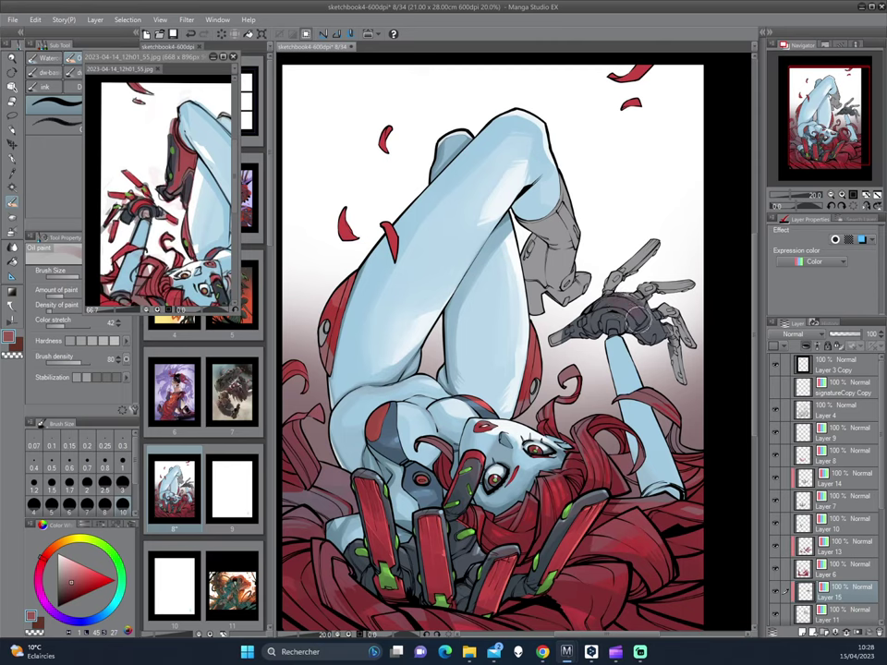
mouse_move(646, 247)
mouse_down()
mouse_move(684, 300)
mouse_move(682, 388)
mouse_up()
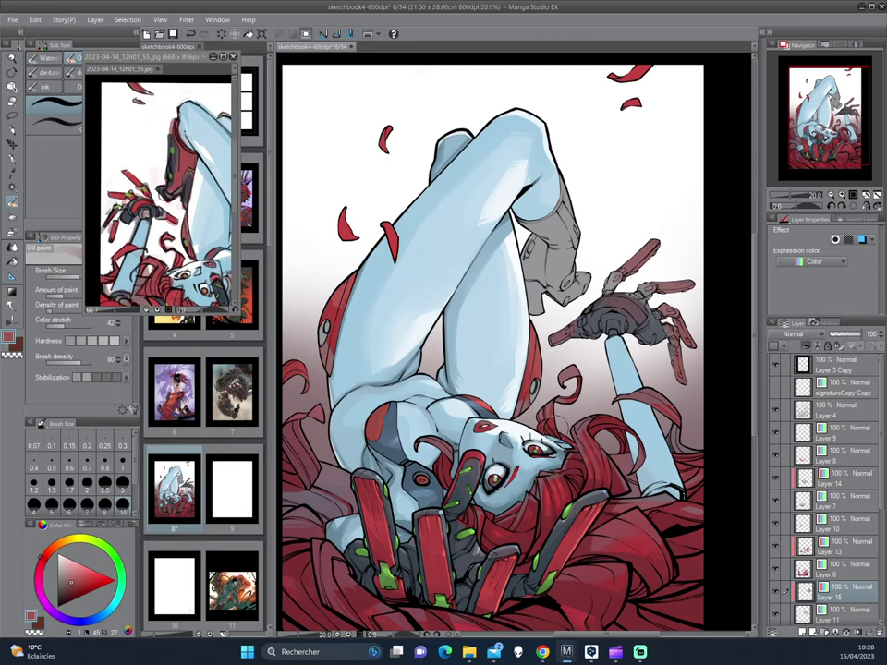
alt+click(407, 296)
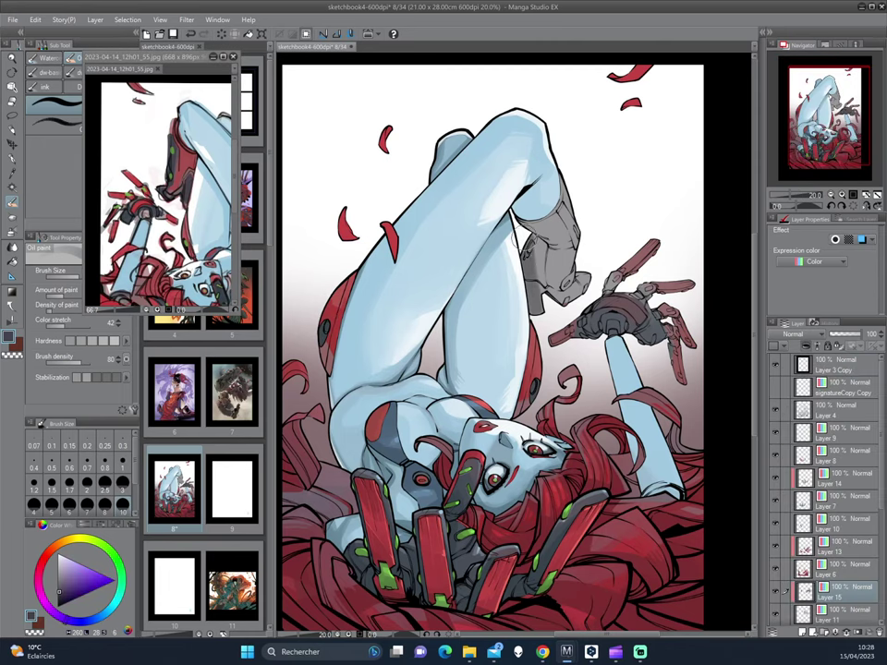
mouse_move(554, 226)
mouse_down()
mouse_move(576, 277)
mouse_move(550, 212)
mouse_up()
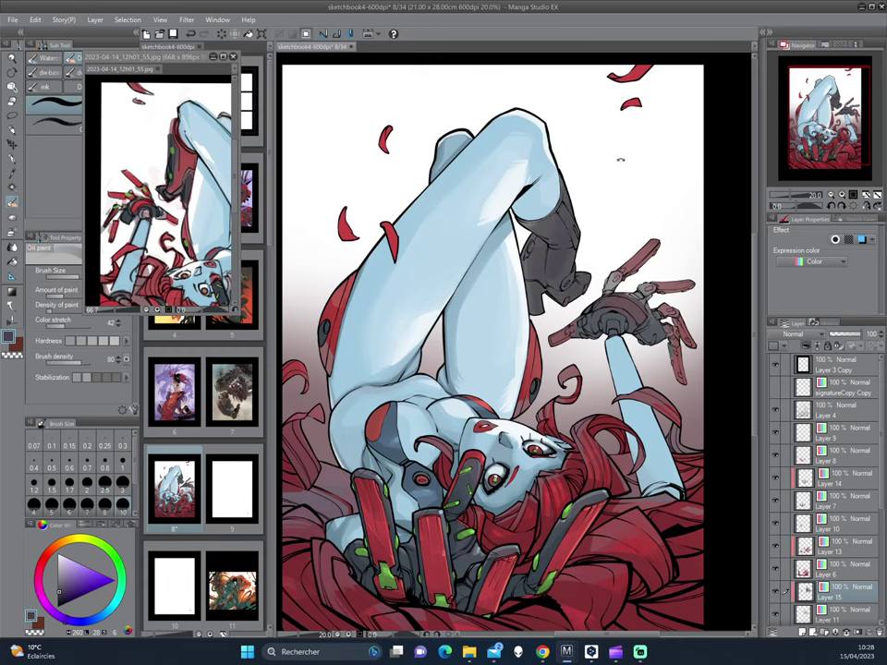
- Brush dark red over the grey robotic knee, then straighten and reframe the view
drag(620, 159, 564, 254)
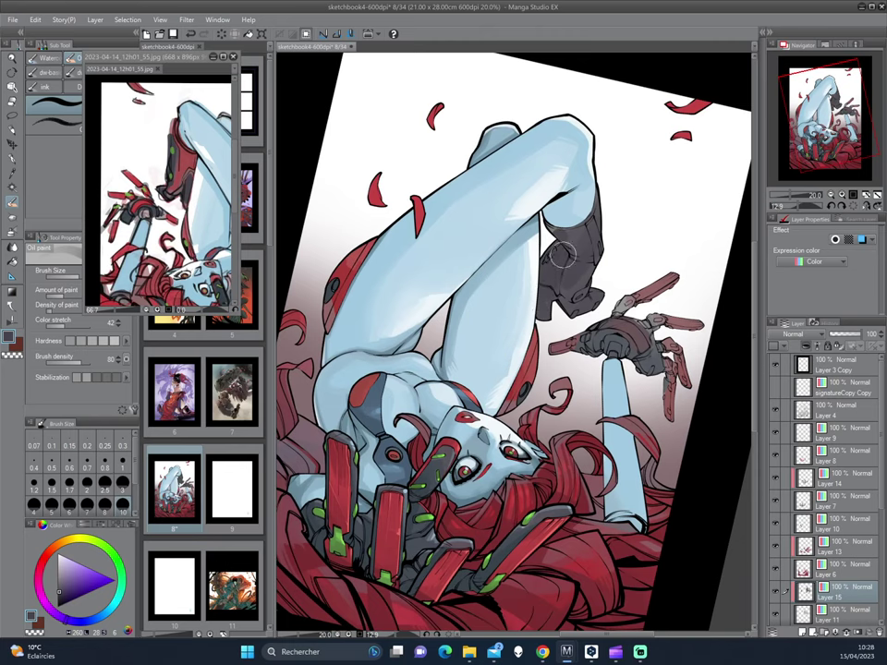
alt+click(557, 227)
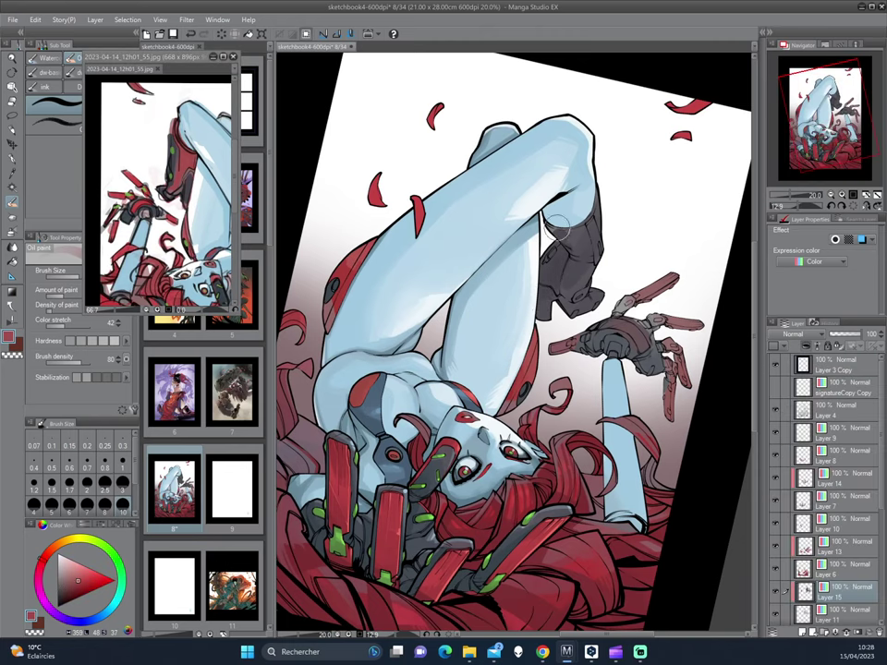
mouse_move(558, 226)
mouse_down()
mouse_move(570, 282)
mouse_move(586, 255)
mouse_up()
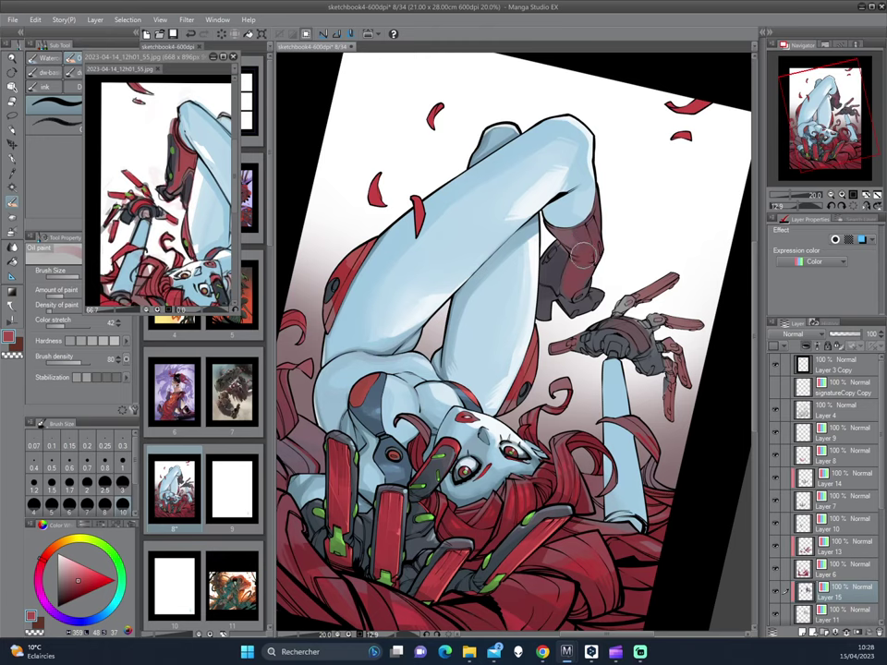
drag(586, 252, 620, 310)
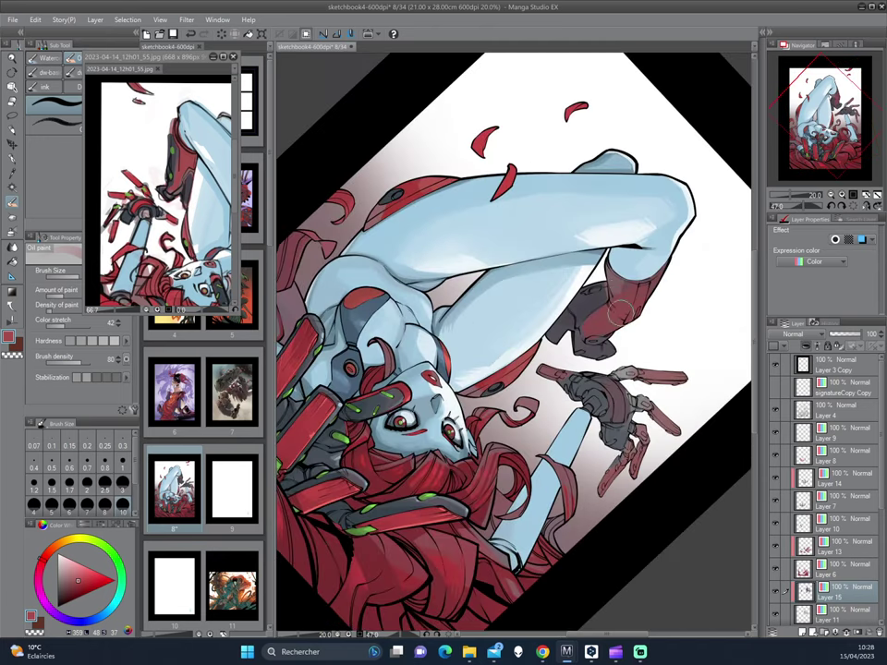
mouse_move(476, 231)
mouse_down()
mouse_move(453, 218)
mouse_move(591, 351)
mouse_up()
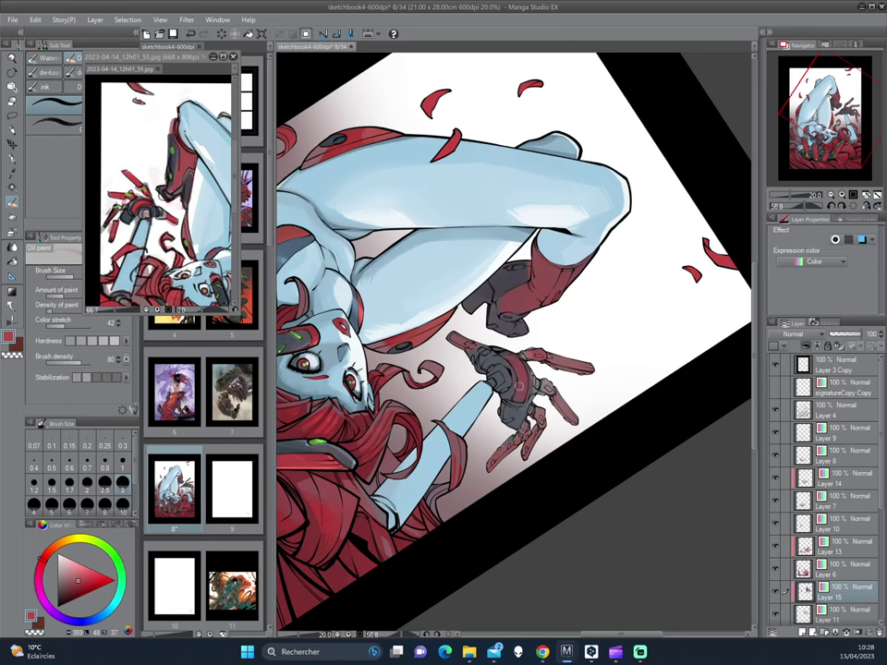
click(110, 162)
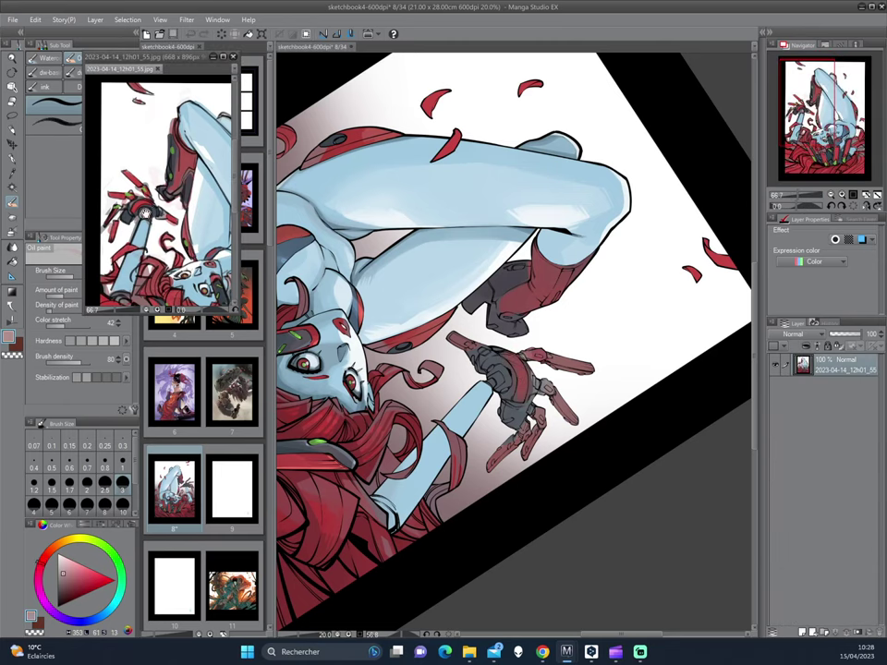
click(359, 277)
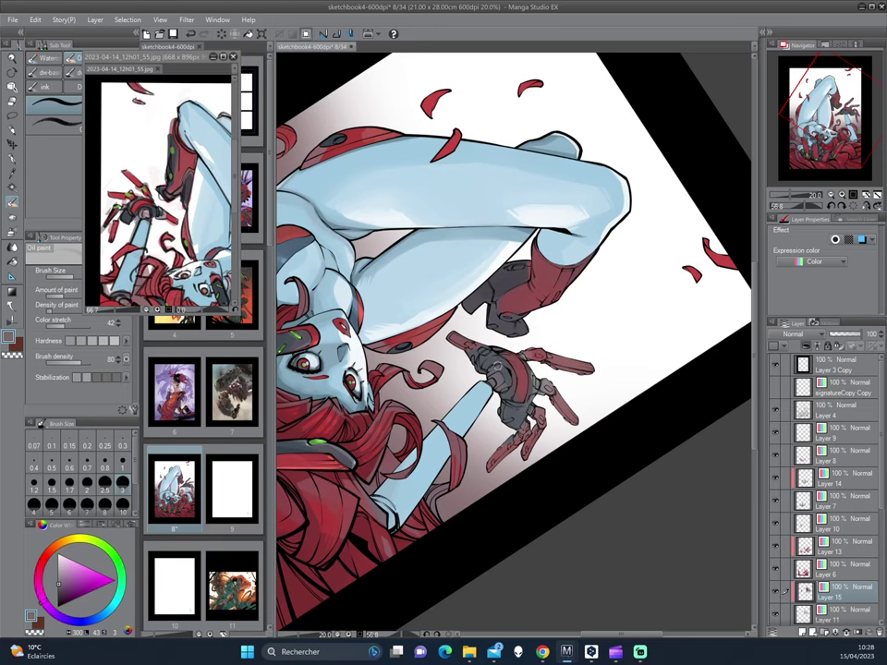
mouse_move(376, 281)
mouse_down()
mouse_move(568, 298)
mouse_move(478, 294)
mouse_up()
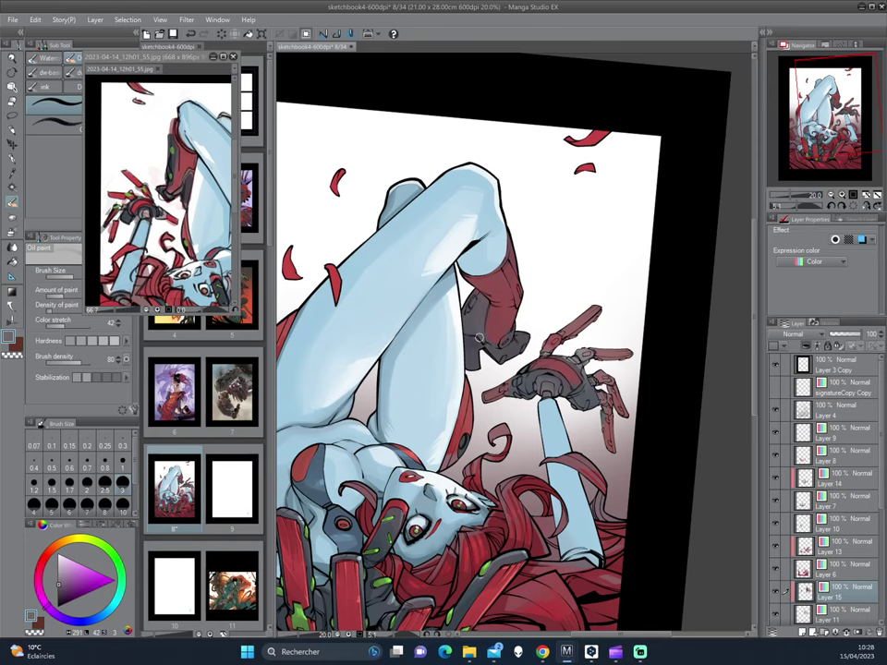
- Rotate the view onto the figure's upper body and face
drag(479, 338, 555, 277)
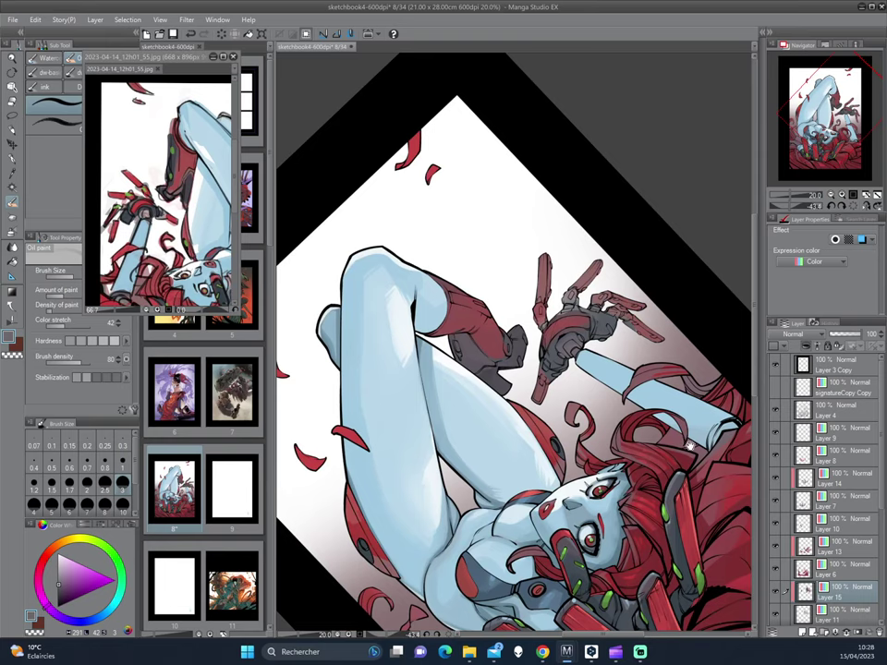
mouse_move(545, 425)
mouse_down()
mouse_move(558, 304)
mouse_move(480, 284)
mouse_up()
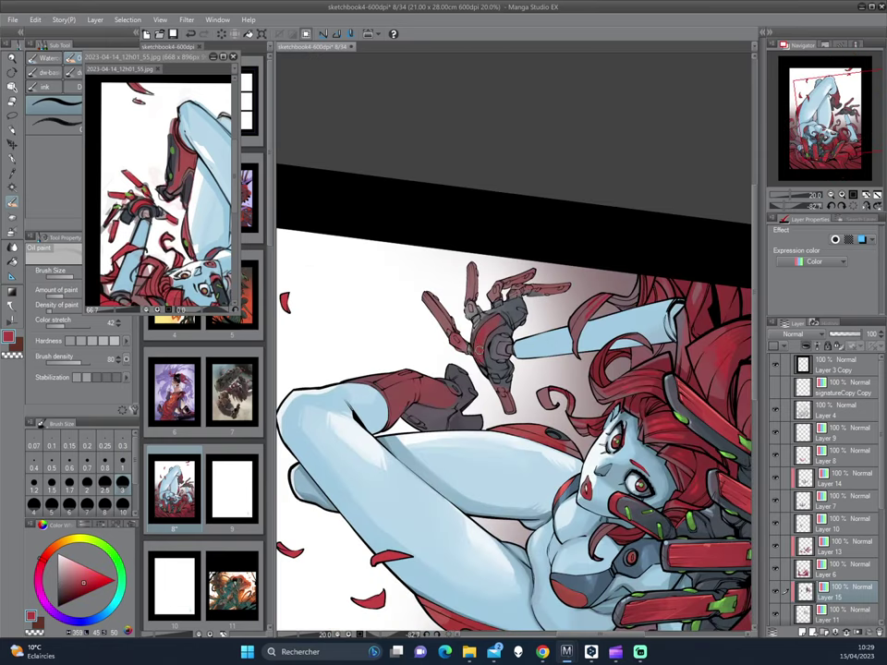
drag(489, 329, 559, 255)
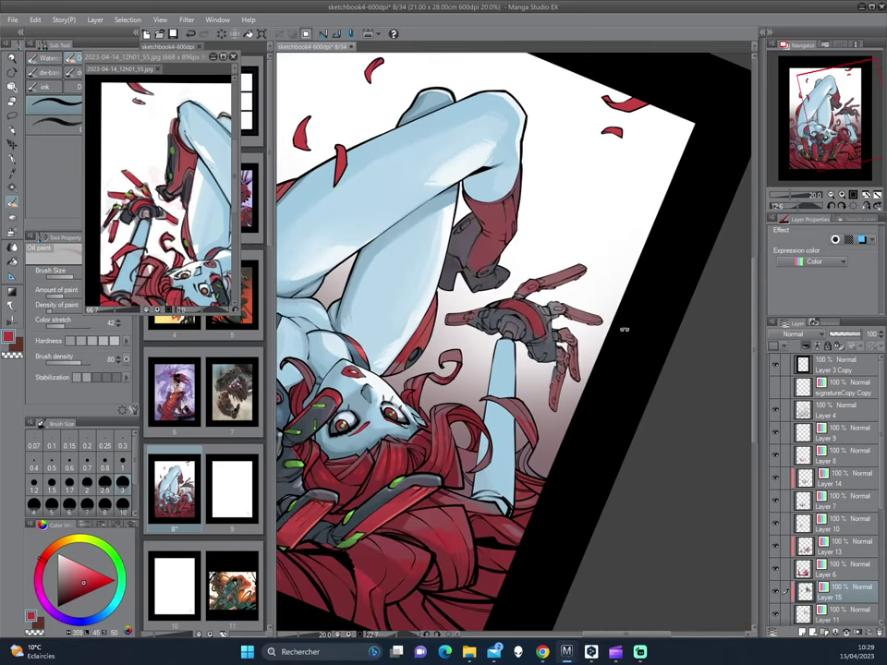
drag(625, 331, 416, 263)
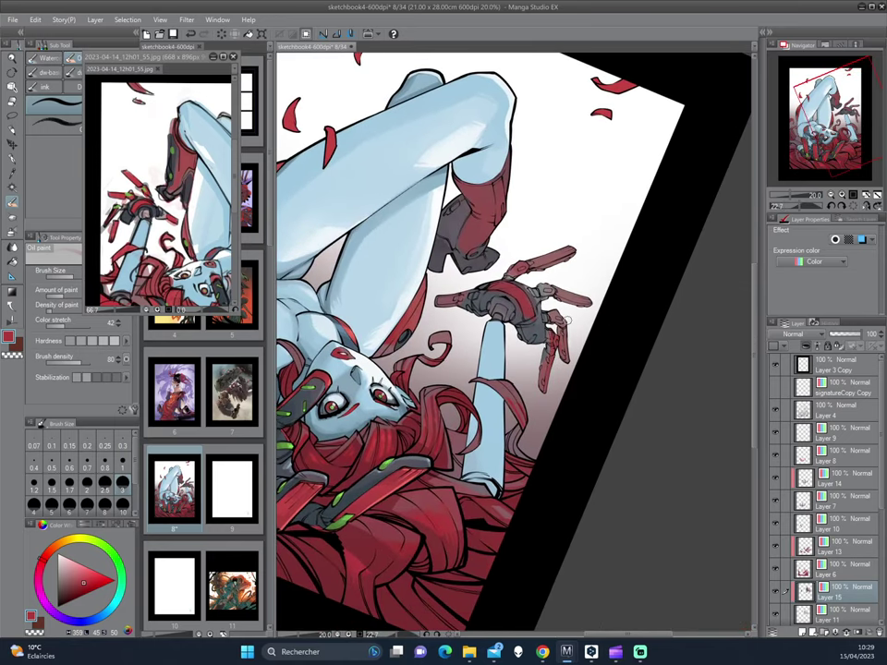
drag(425, 240, 434, 213)
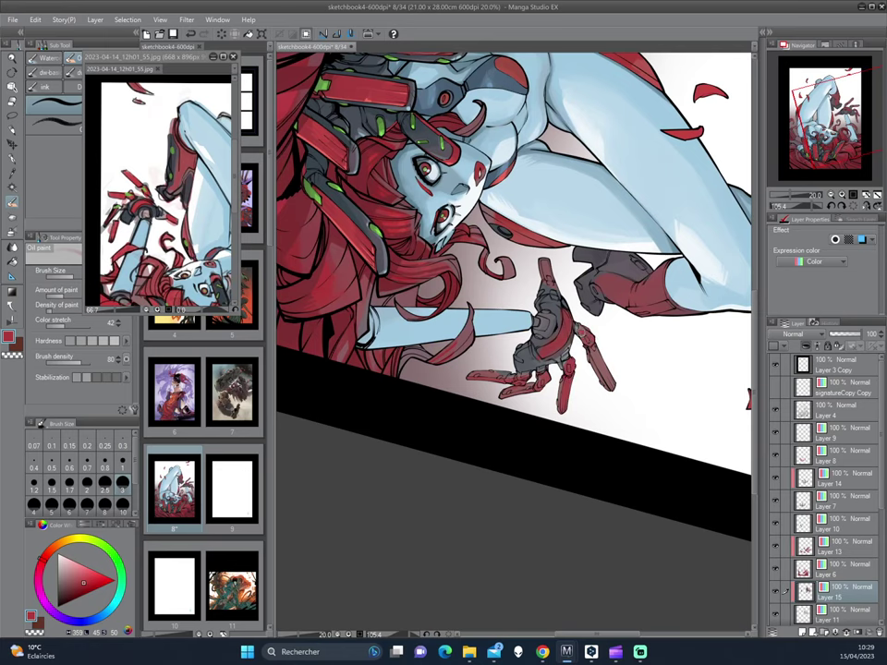
mouse_move(596, 419)
mouse_down()
mouse_move(620, 249)
mouse_move(530, 289)
mouse_move(508, 340)
mouse_up()
drag(376, 259, 464, 328)
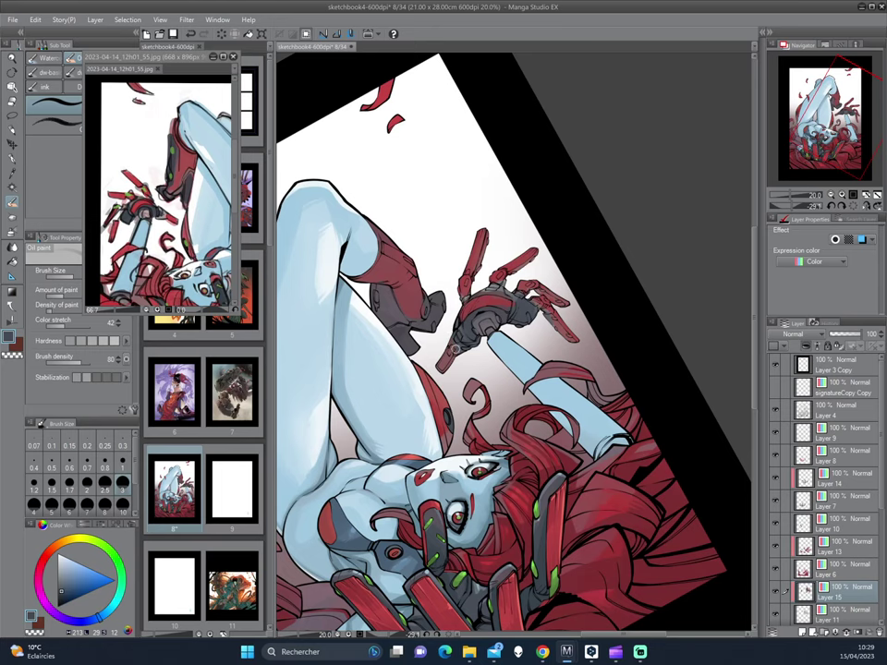
key(-)
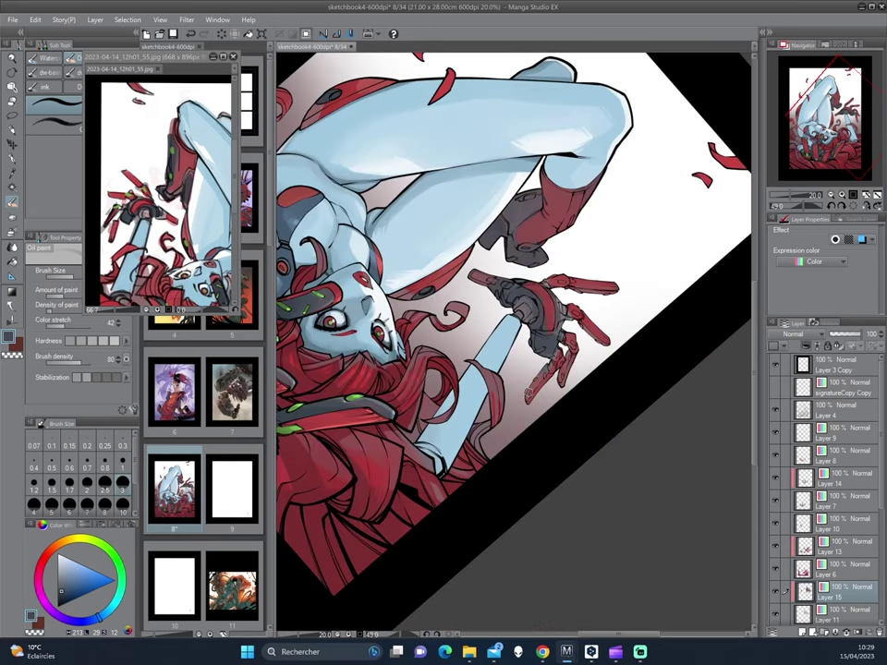
- Toggle between red and blue, then sample dark red and grey-blue from the robotic hand
alt+click(410, 224)
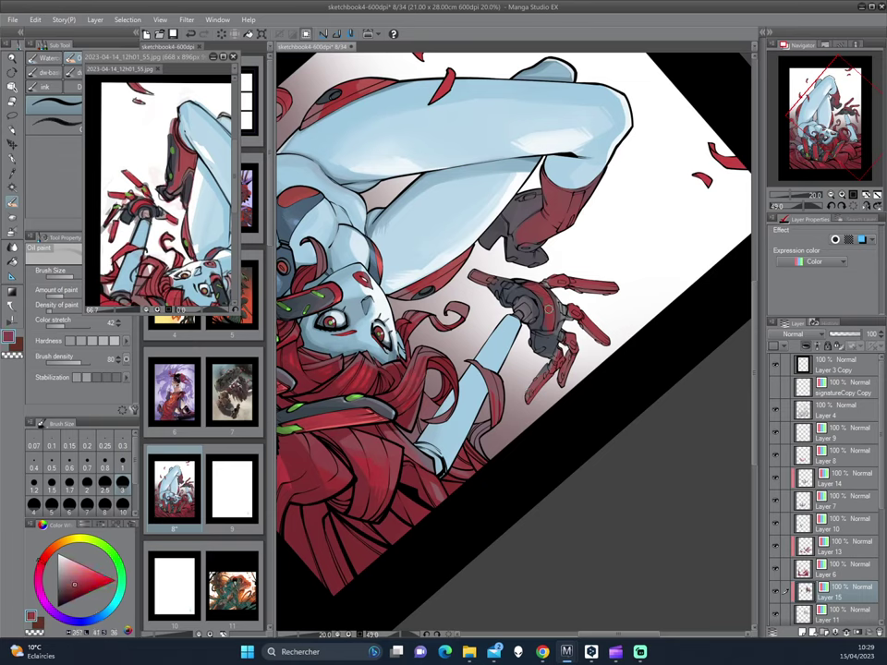
alt+click(409, 239)
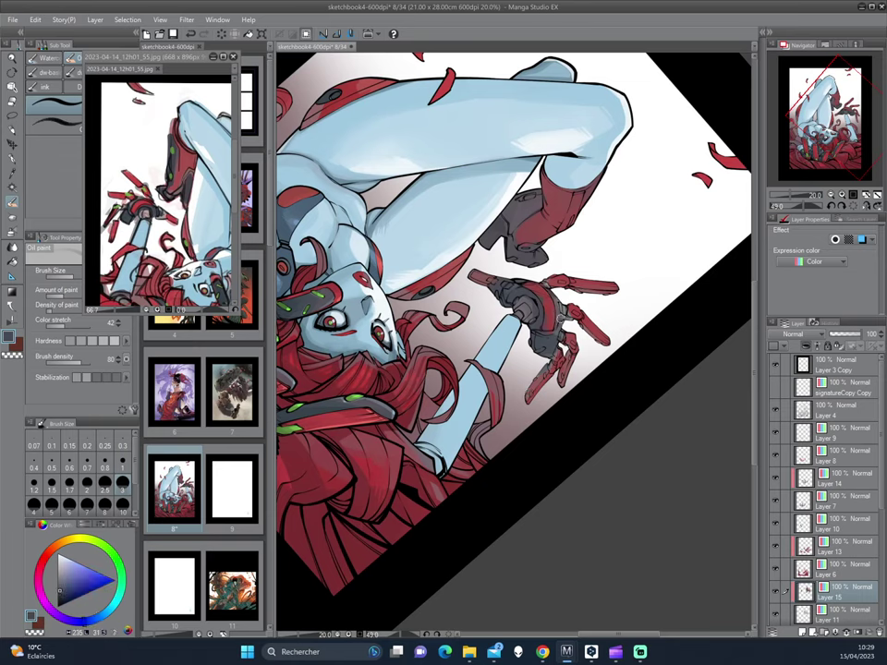
key(-)
key(-)
key(-)
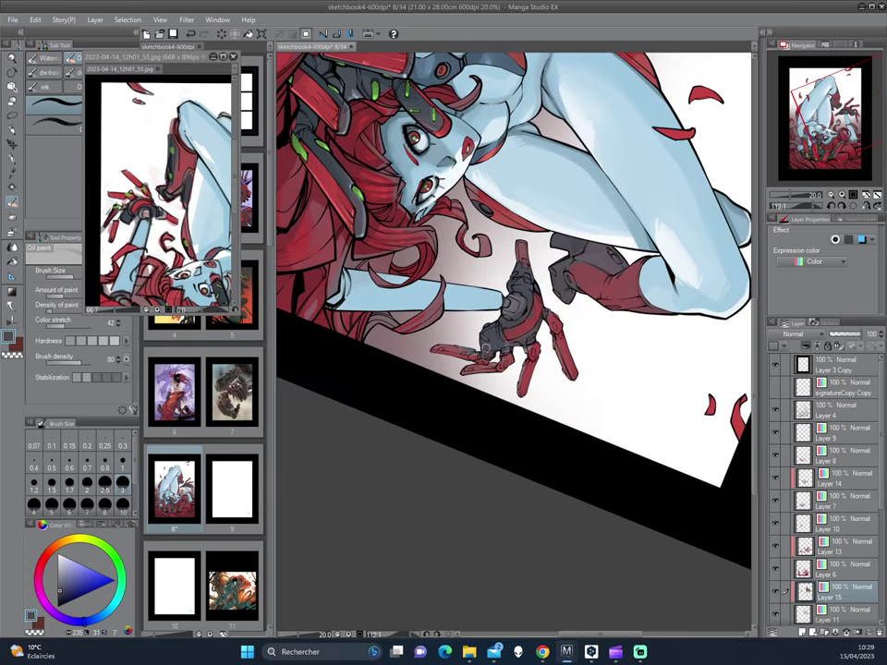
key(-)
key(-)
key(-)
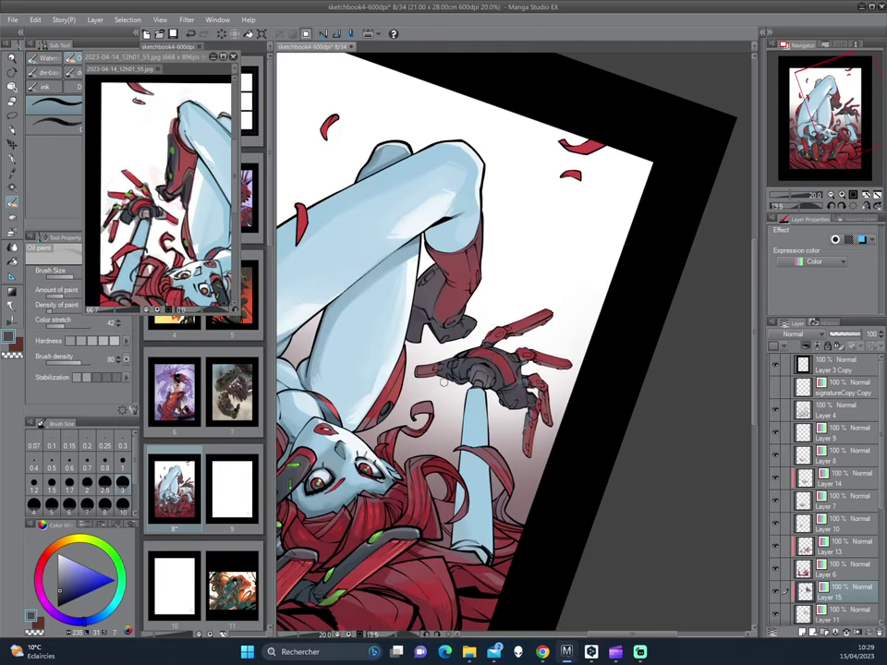
key(-)
key(-)
key(-)
key(-)
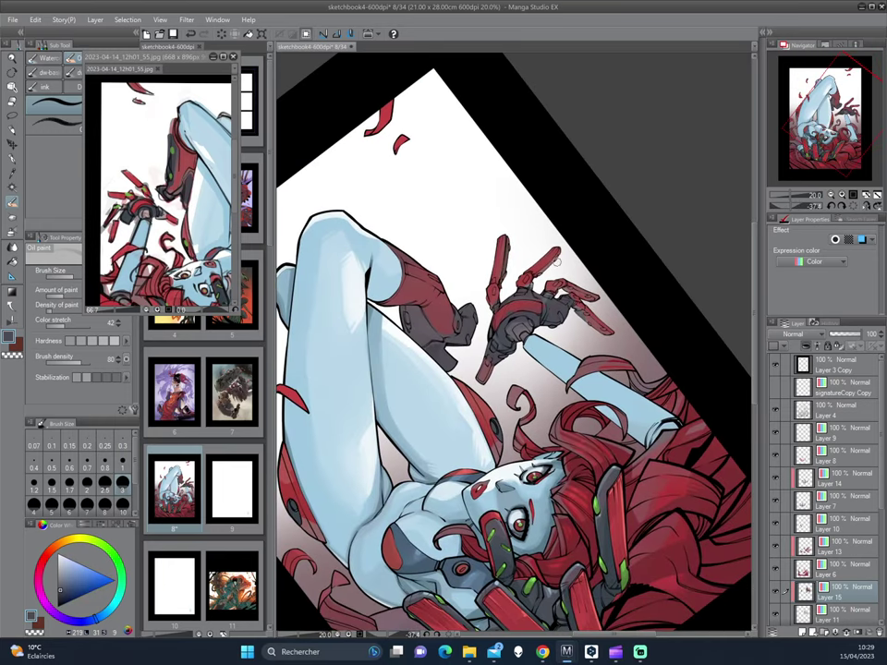
key(asciicircum)
key(asciicircum)
key(asciicircum)
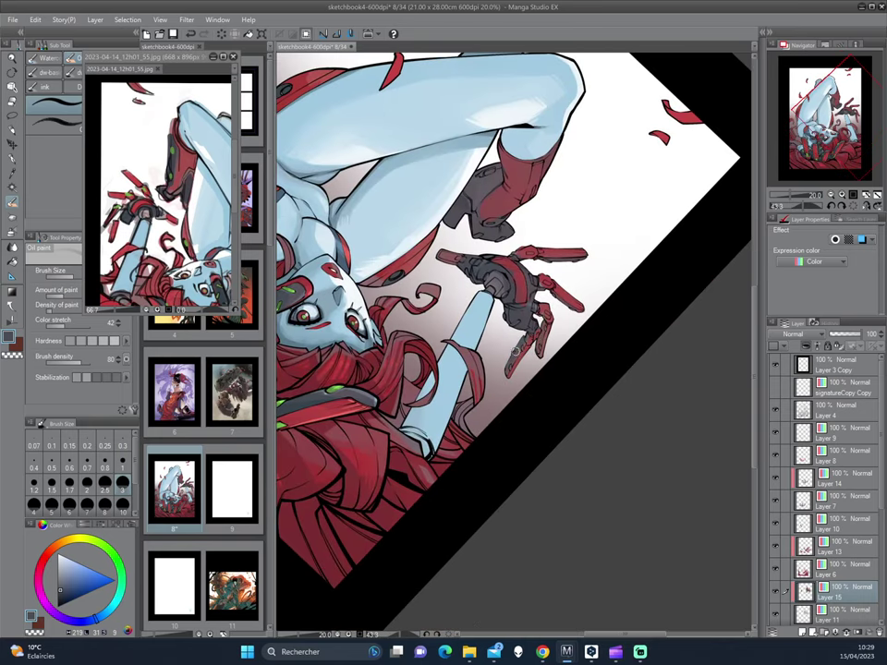
scroll(514, 356, up, 2)
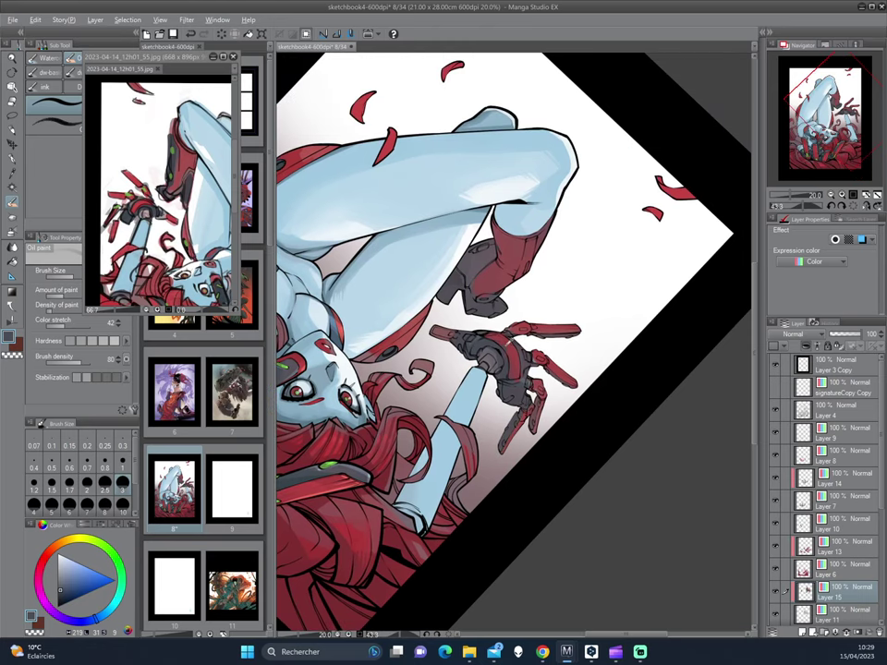
alt+click(516, 366)
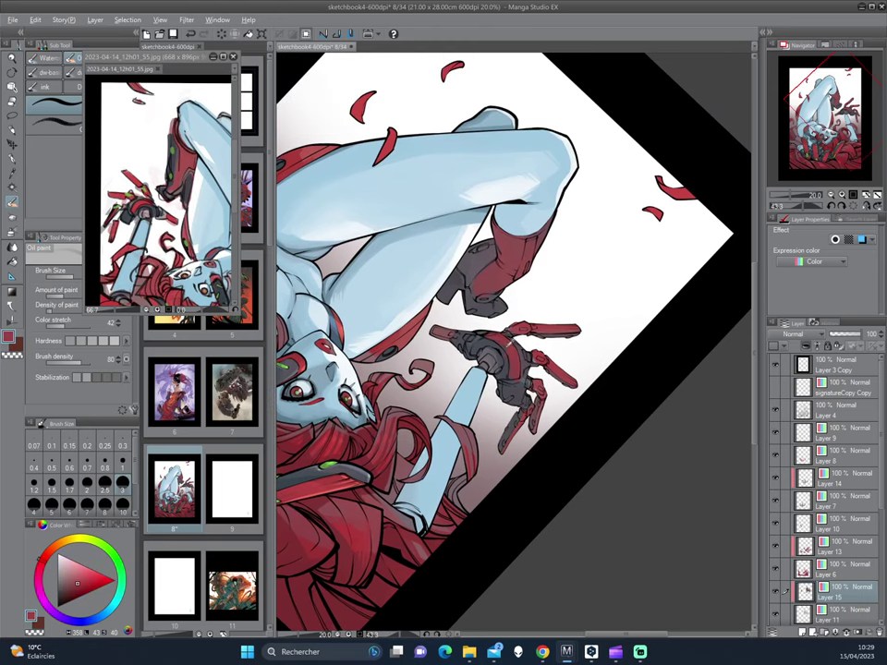
alt+click(517, 363)
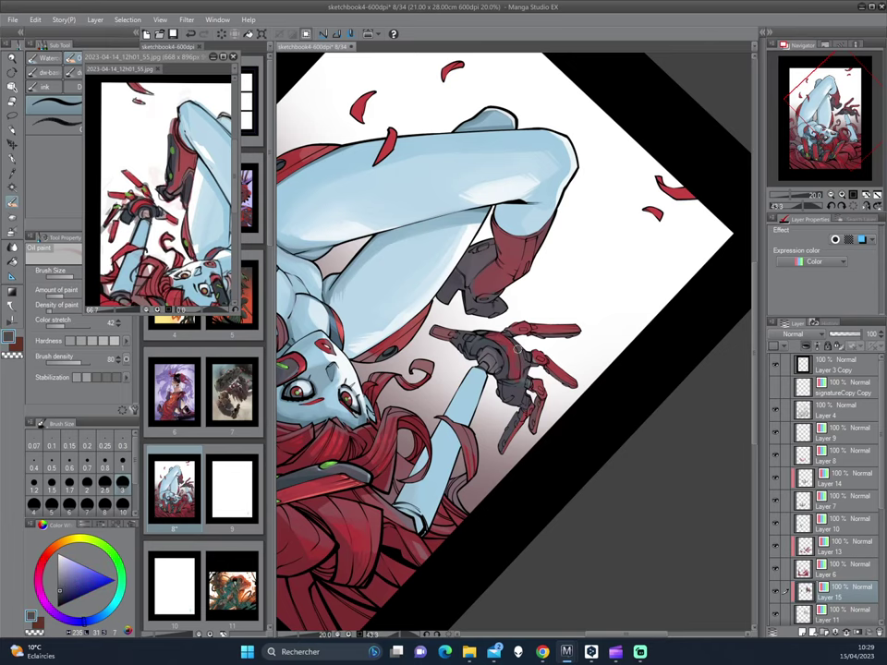
- Pick red, then sample the leg's light blue skin tone and turn the figure upside down
key(minus)
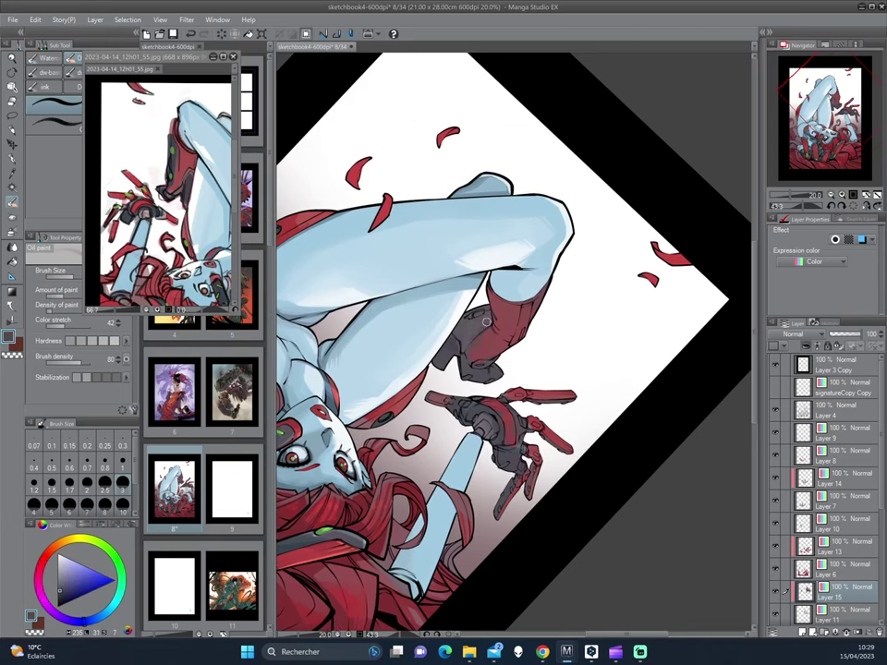
key(minus)
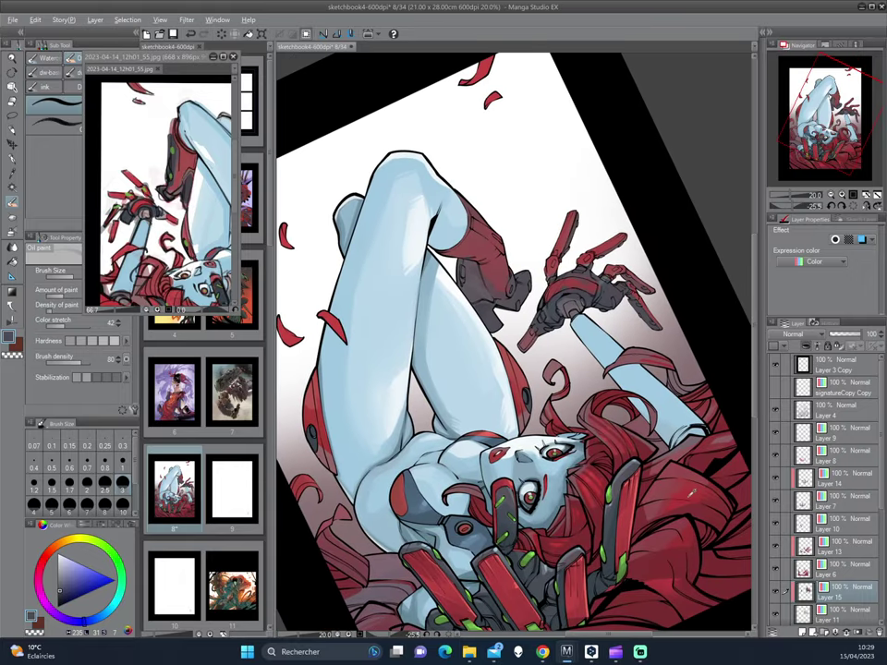
alt+click(518, 369)
key(minus)
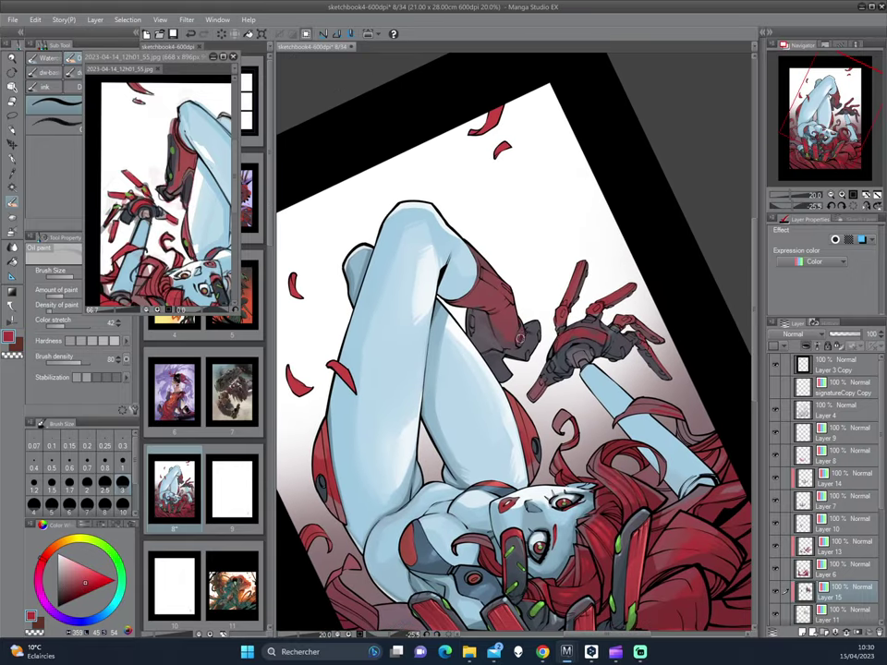
key(minus)
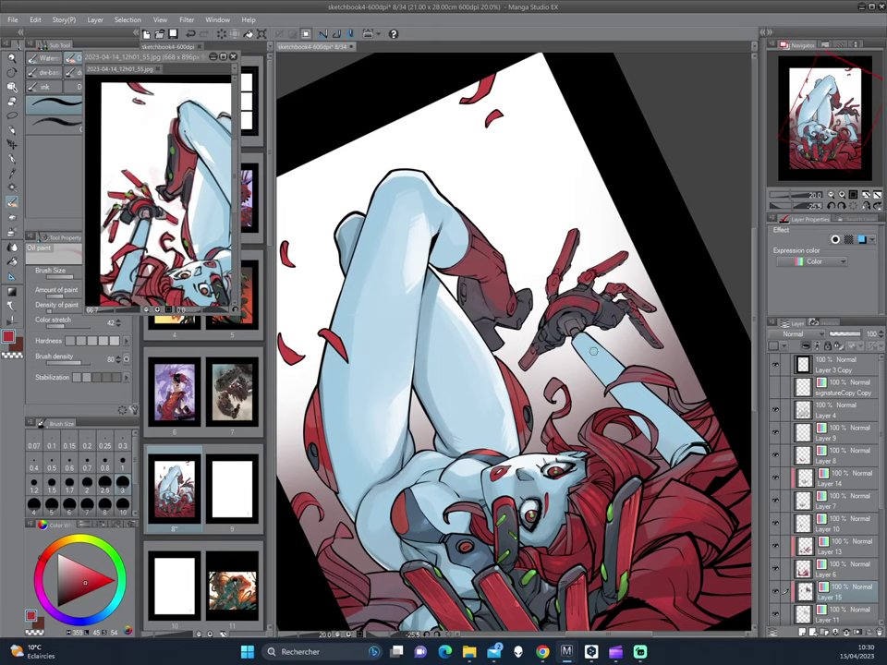
drag(593, 351, 522, 363)
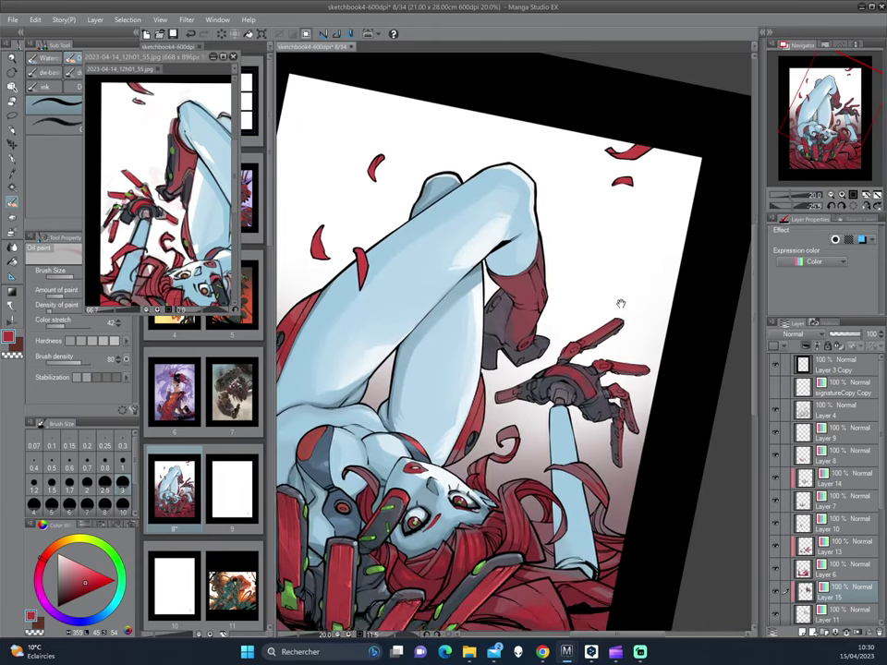
alt+click(411, 309)
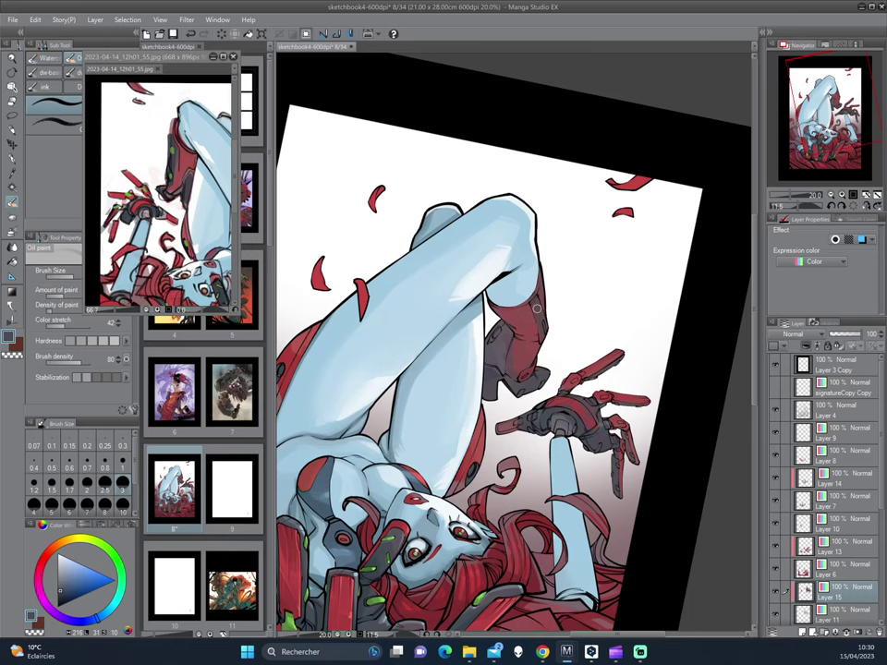
mouse_move(540, 316)
mouse_down()
mouse_move(519, 351)
mouse_move(608, 279)
mouse_up()
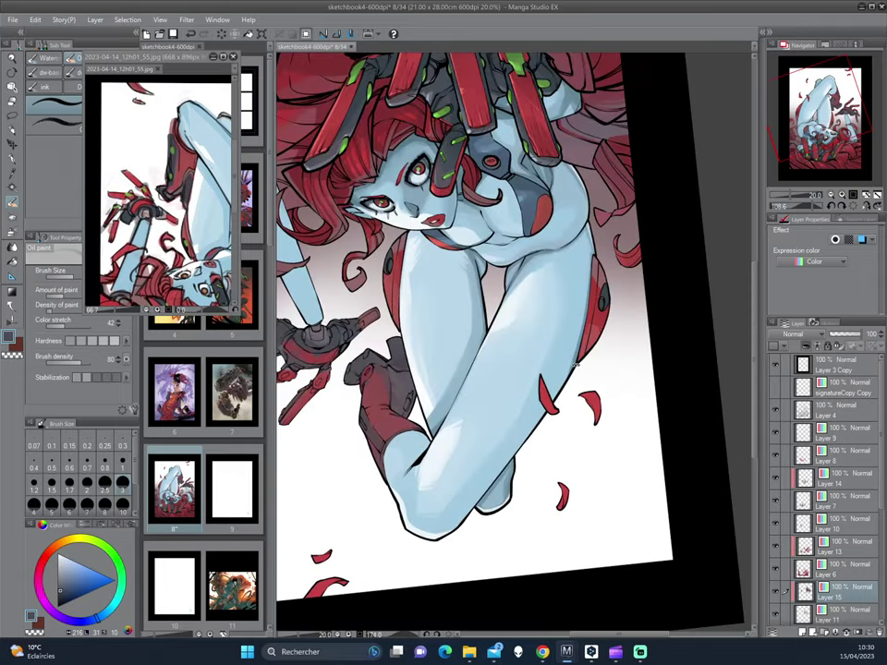
drag(474, 444, 539, 374)
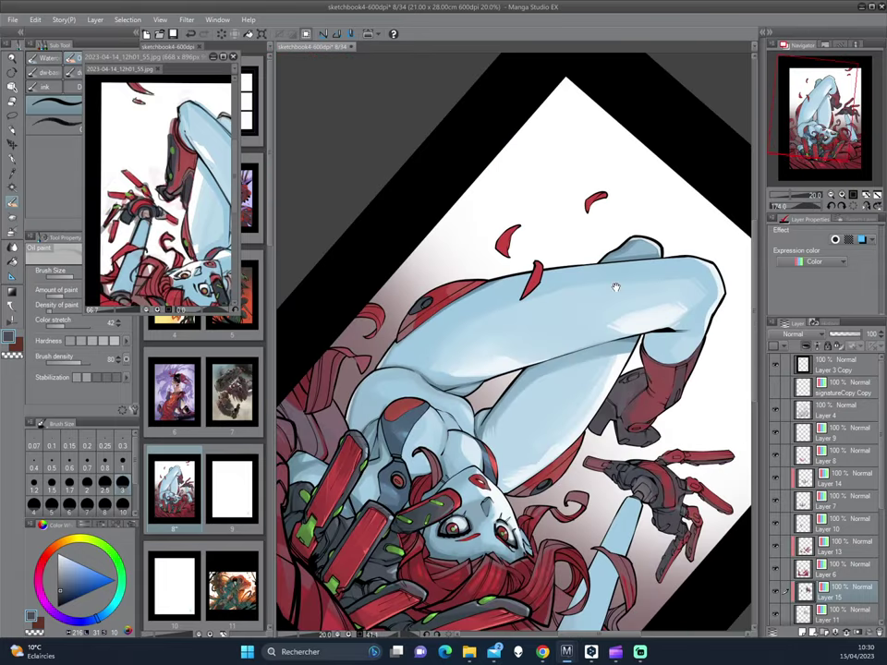
- Select the Darker pencil and sample the bright red of the armour
key(p)
key(p)
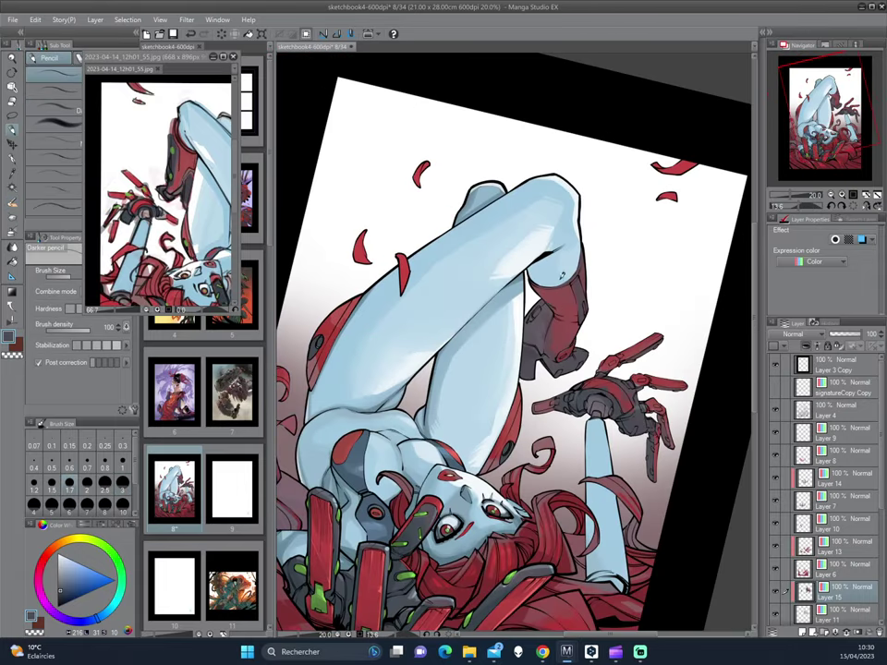
scroll(499, 368, up, 1)
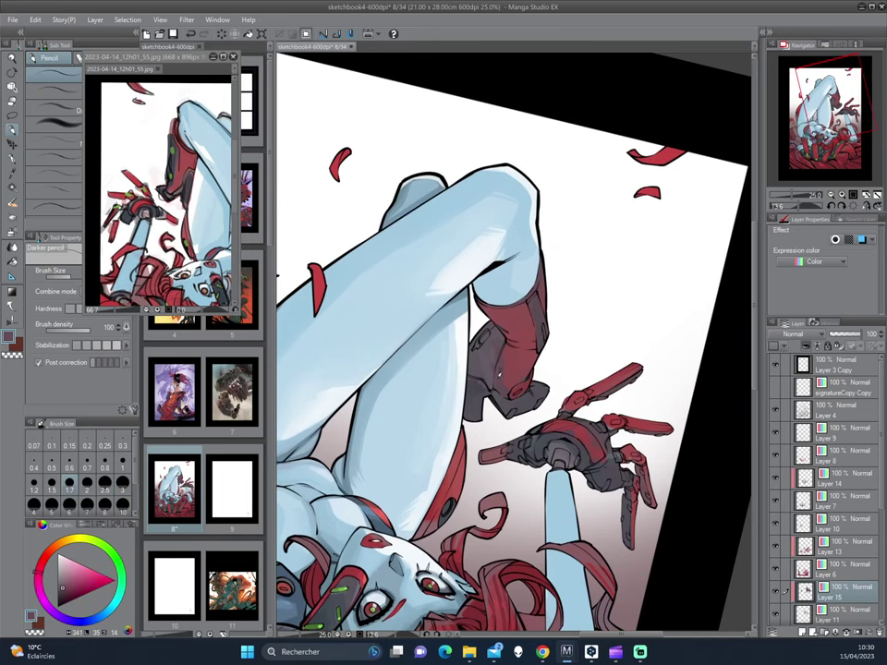
drag(370, 277, 386, 254)
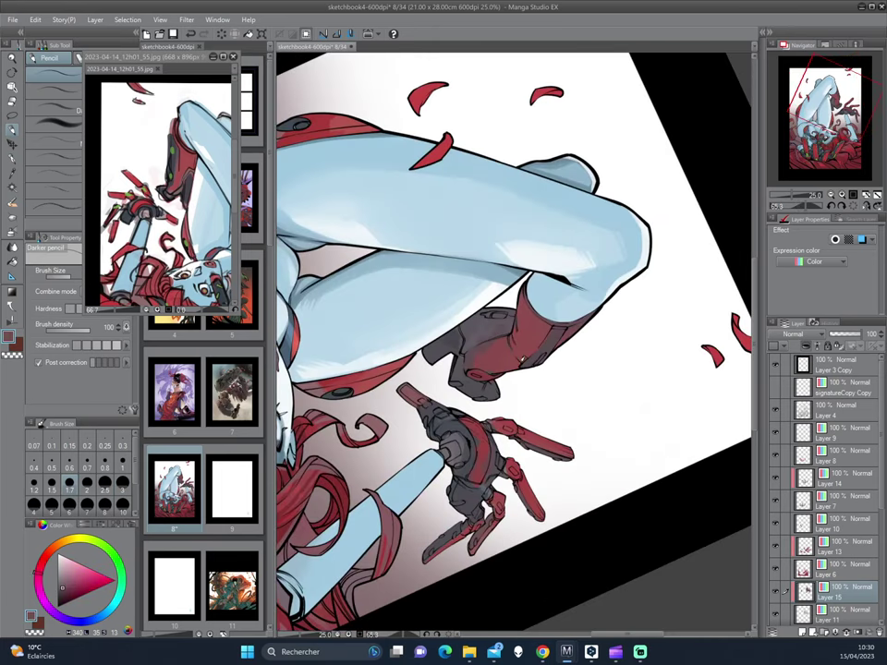
alt+click(325, 116)
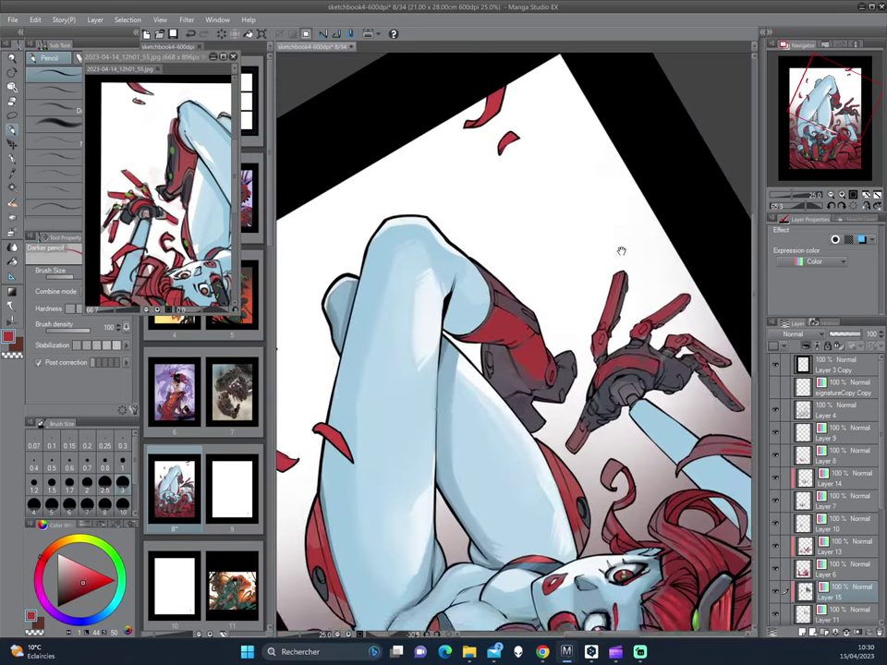
drag(621, 248, 636, 253)
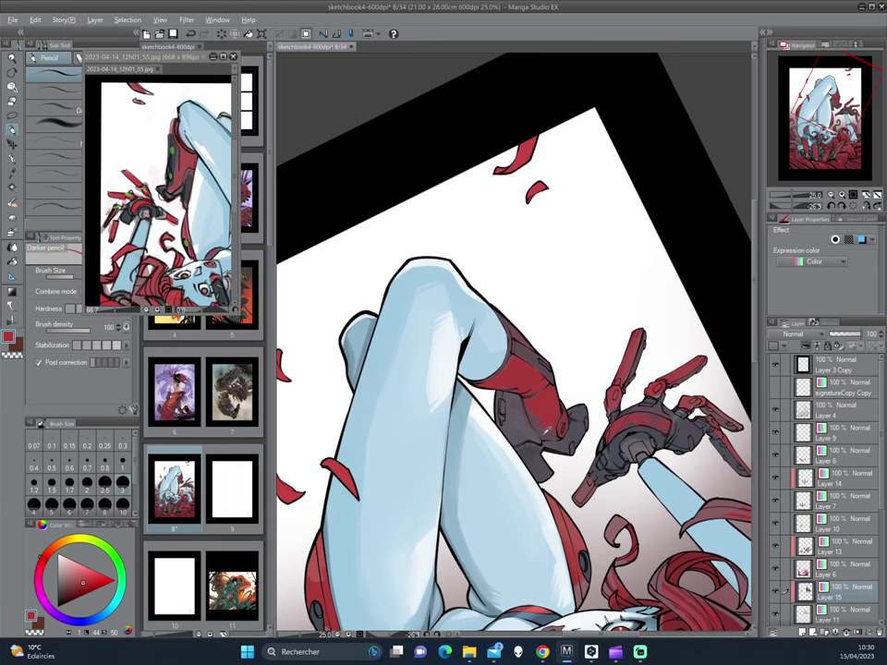
drag(546, 430, 420, 251)
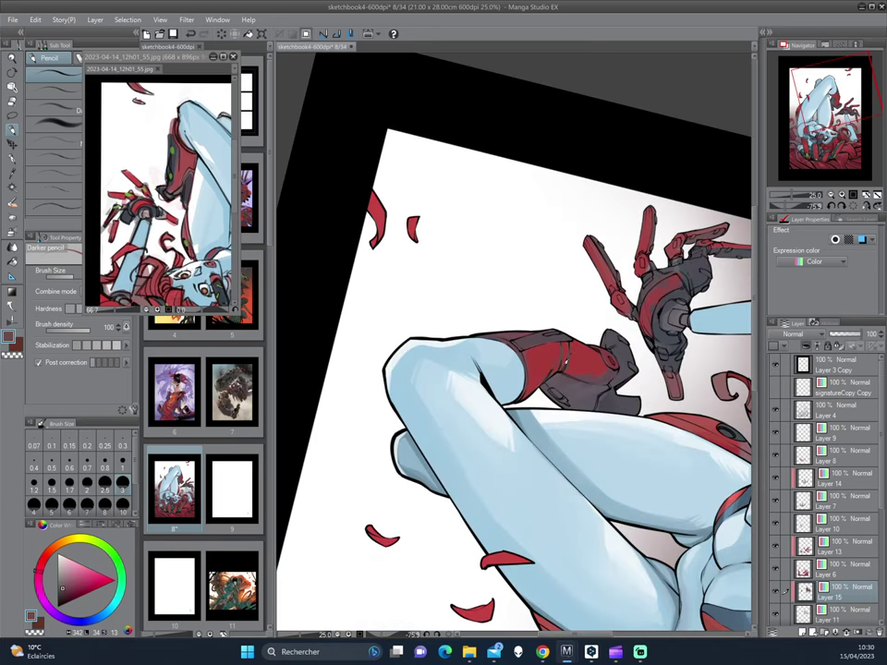
key(minus)
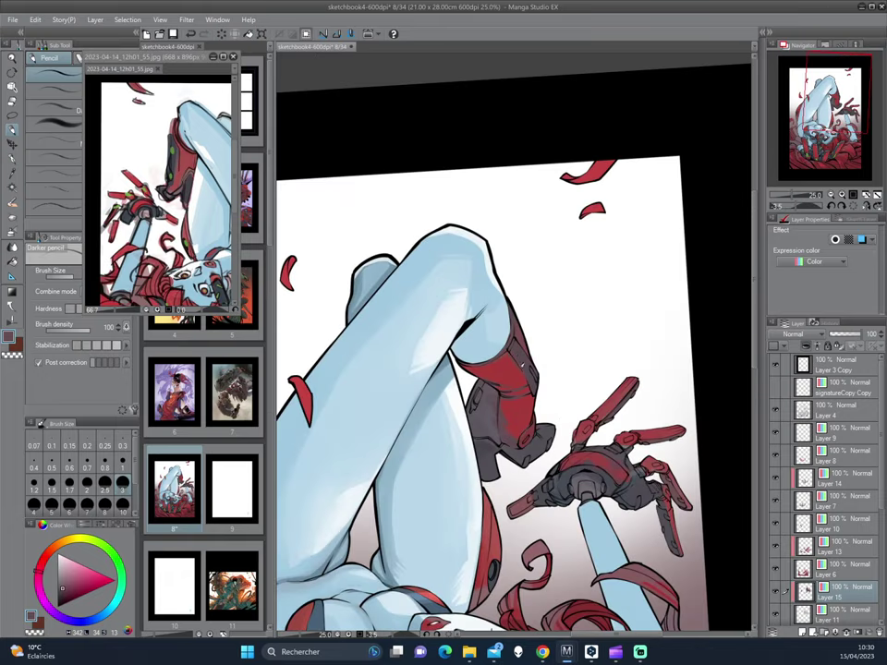
key(asciicircum)
key(asciicircum)
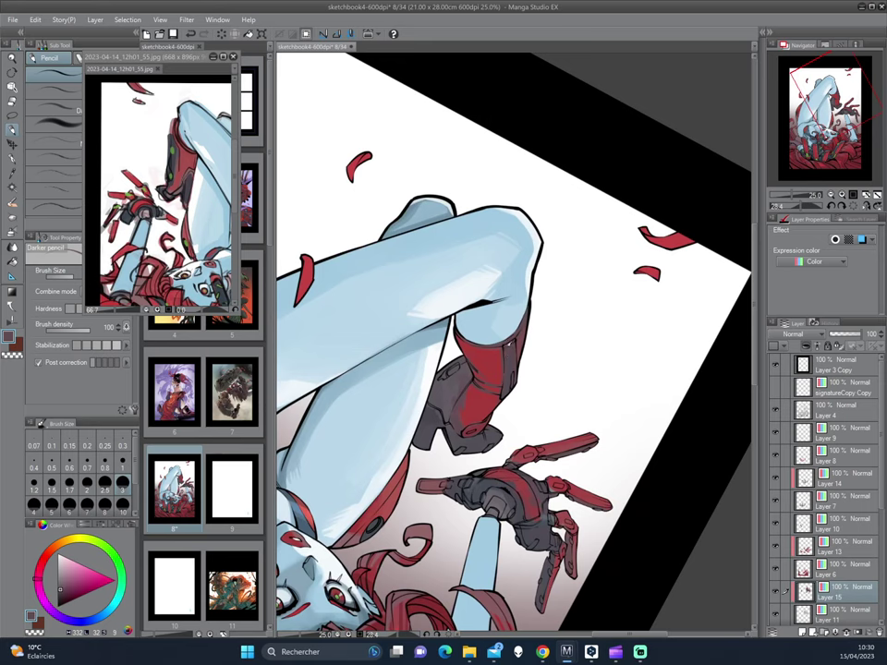
- Rotate and pan the view to frame the raised leg, face and robotic hand for painting
key(minus)
key(minus)
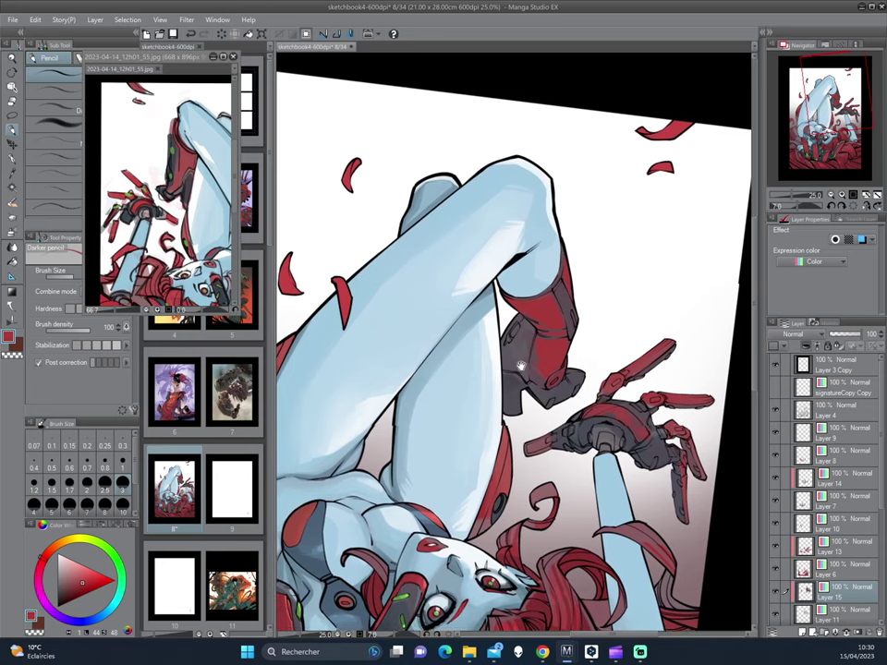
mouse_move(389, 277)
mouse_down()
mouse_move(514, 213)
mouse_move(381, 237)
mouse_up()
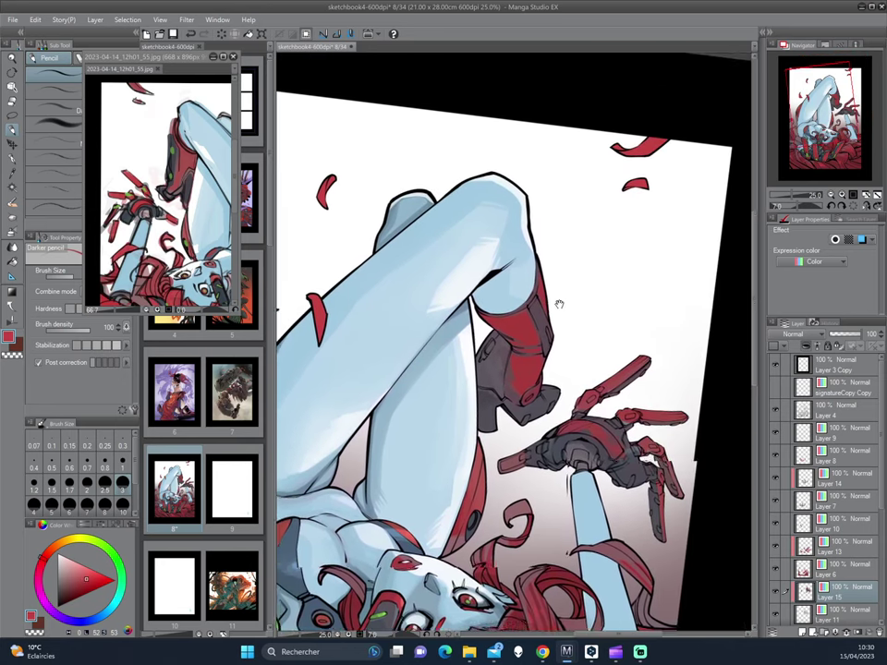
key(minus)
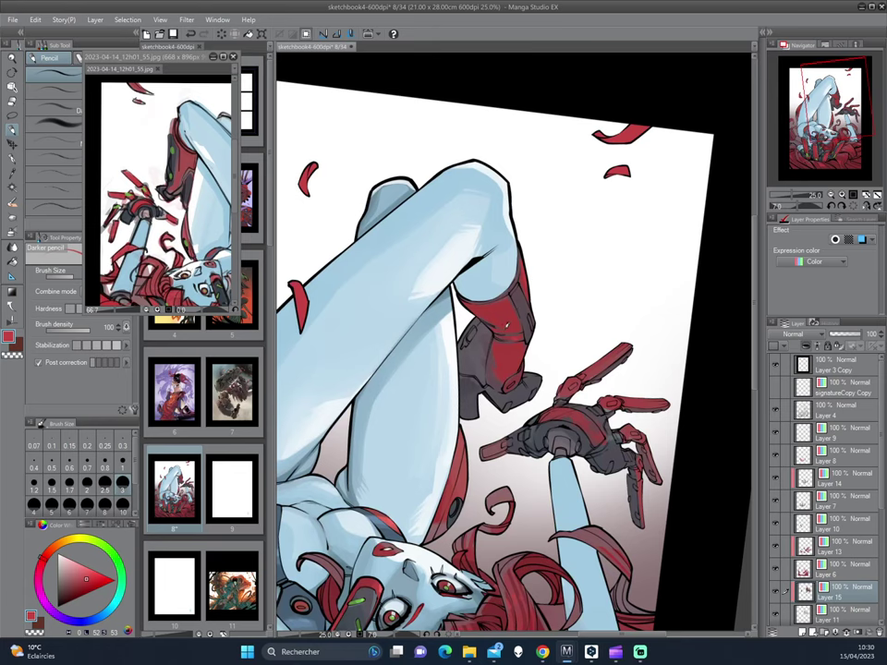
drag(504, 334, 594, 364)
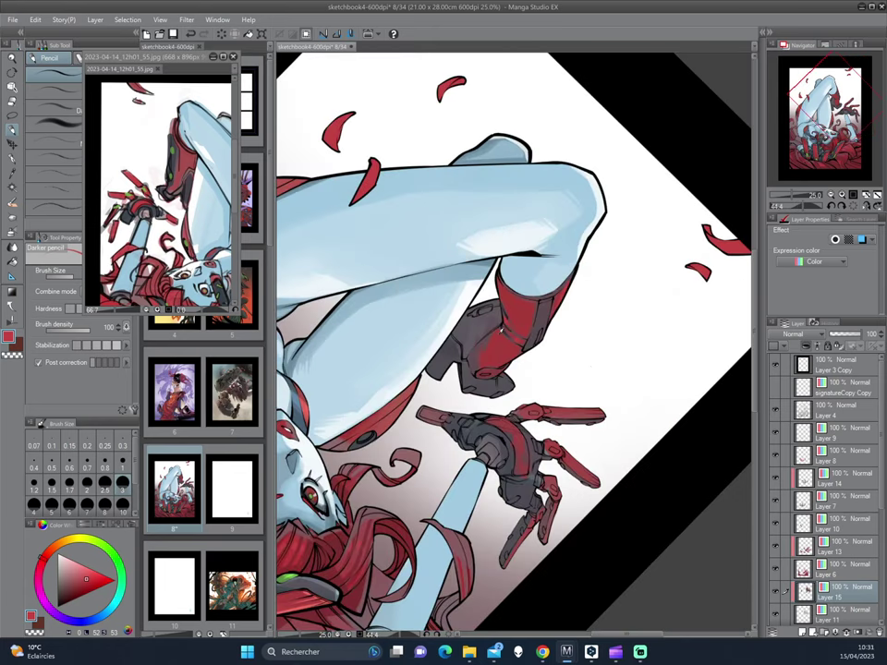
key(minus)
key(minus)
key(minus)
key(minus)
key(minus)
key(minus)
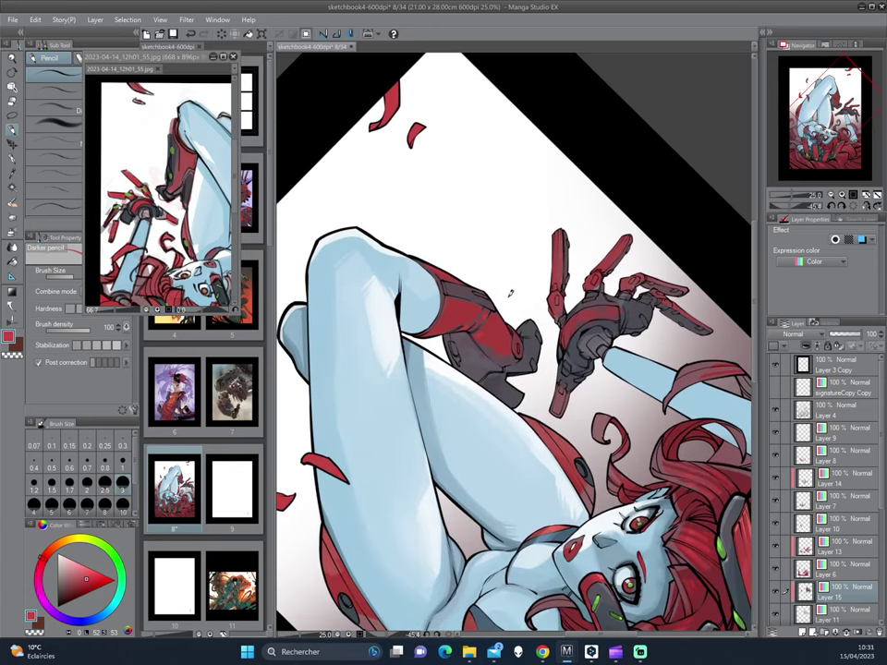
drag(520, 392, 363, 240)
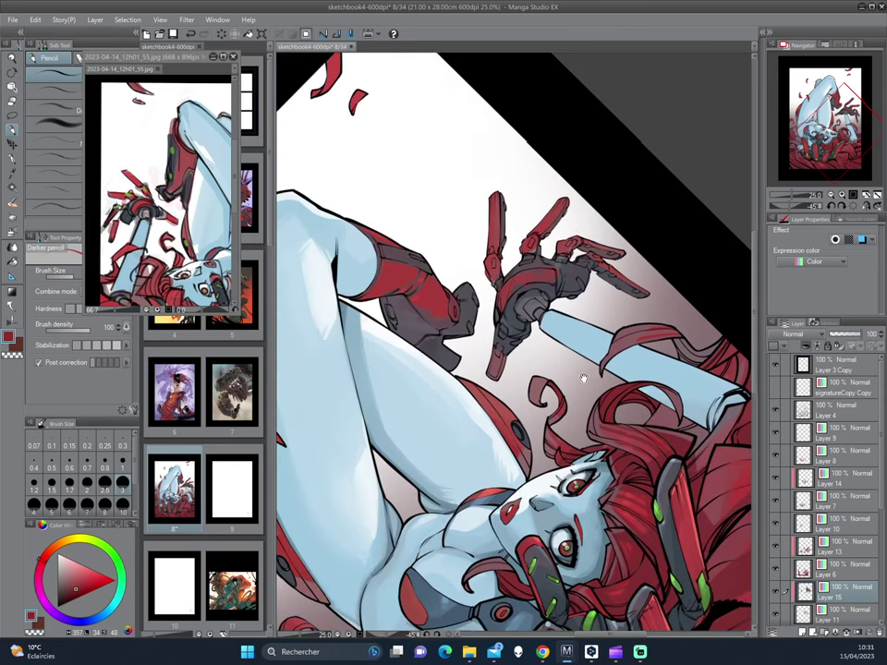
drag(675, 476, 573, 287)
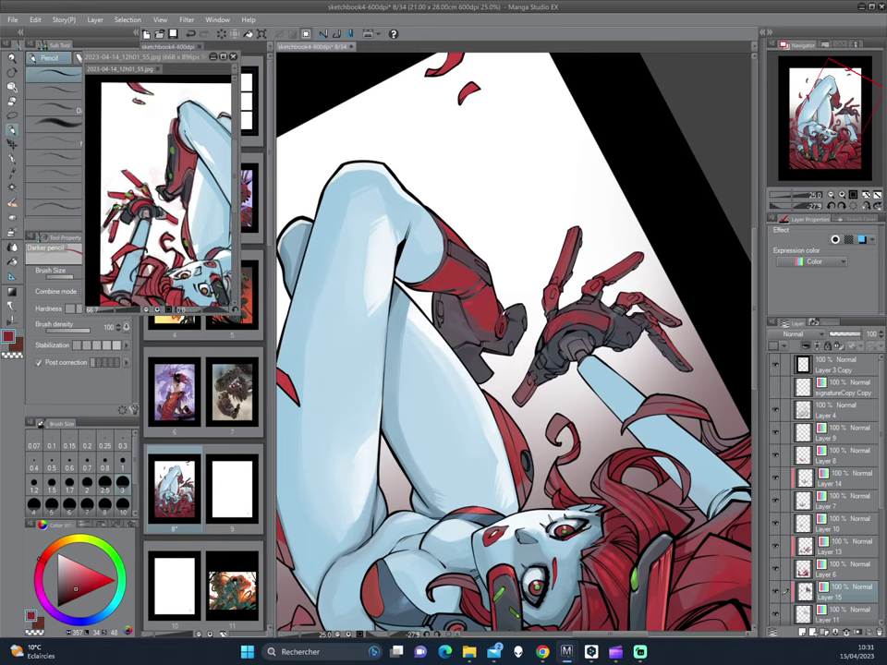
- Fine-tune the red on the colour wheel, swapping between red and a greyish violet
click(94, 578)
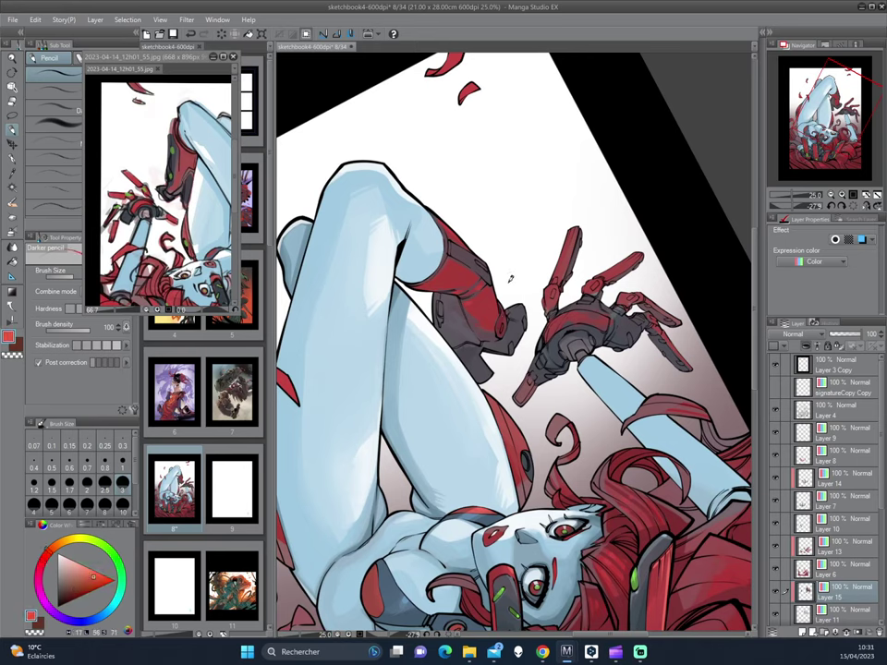
click(88, 580)
click(46, 561)
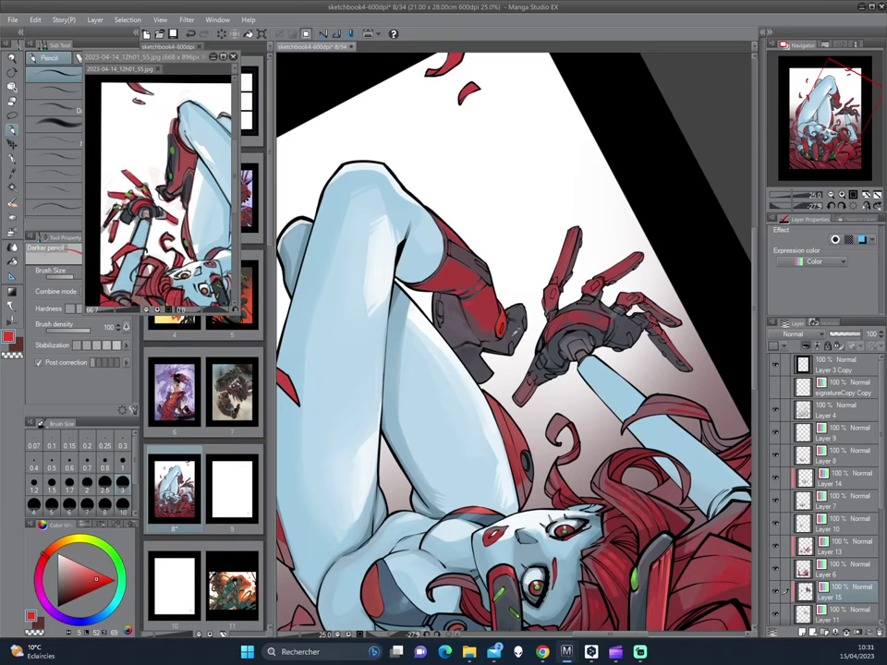
click(58, 588)
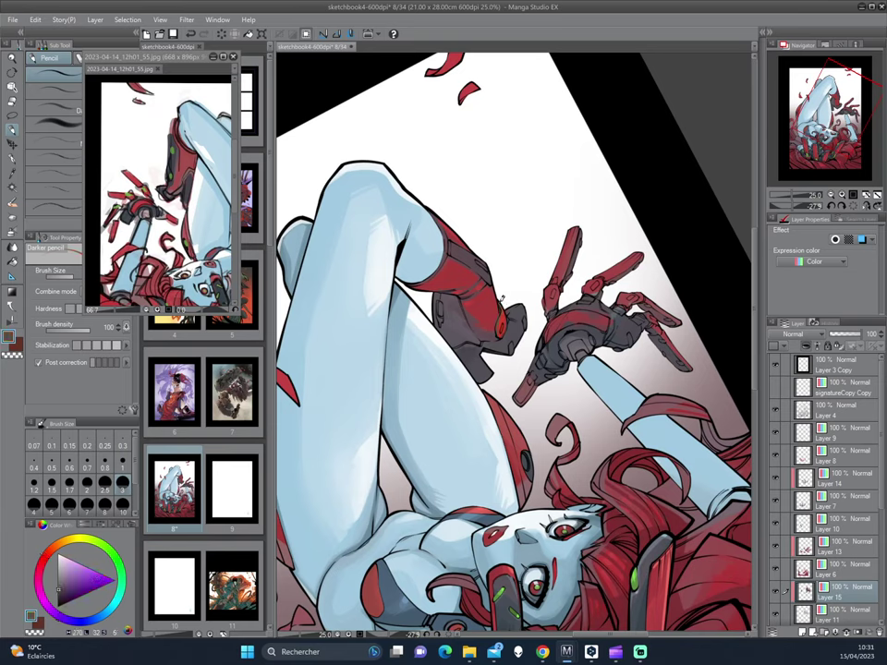
key(x)
click(81, 583)
click(89, 581)
key(x)
- Sample a redder grey from the painting, then pick a saturated magenta-pink
mouse_move(521, 270)
mouse_down()
mouse_move(541, 271)
mouse_move(503, 303)
mouse_up()
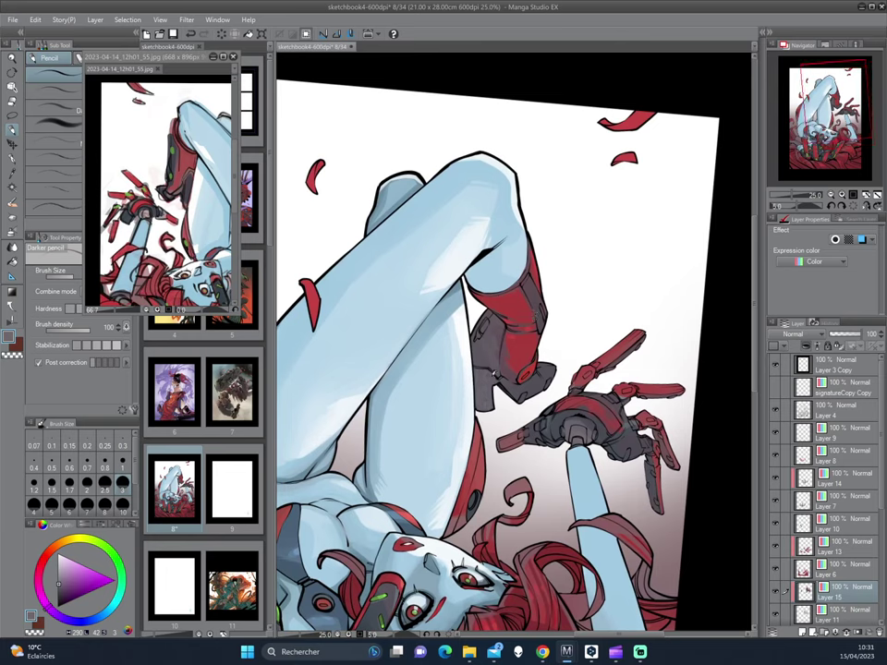
drag(482, 378, 587, 272)
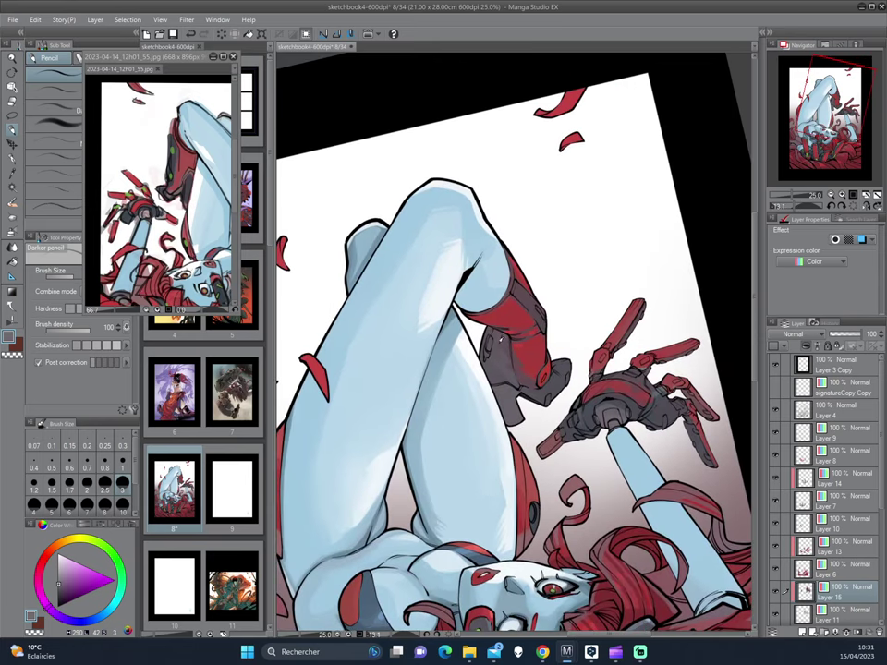
alt+click(501, 372)
alt+click(502, 371)
drag(511, 372, 570, 369)
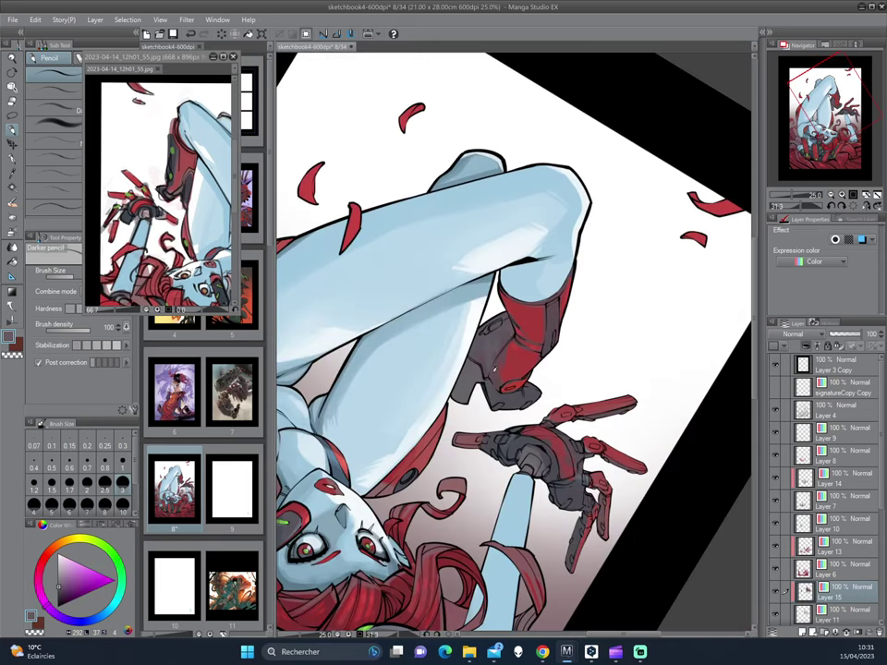
drag(372, 271, 522, 297)
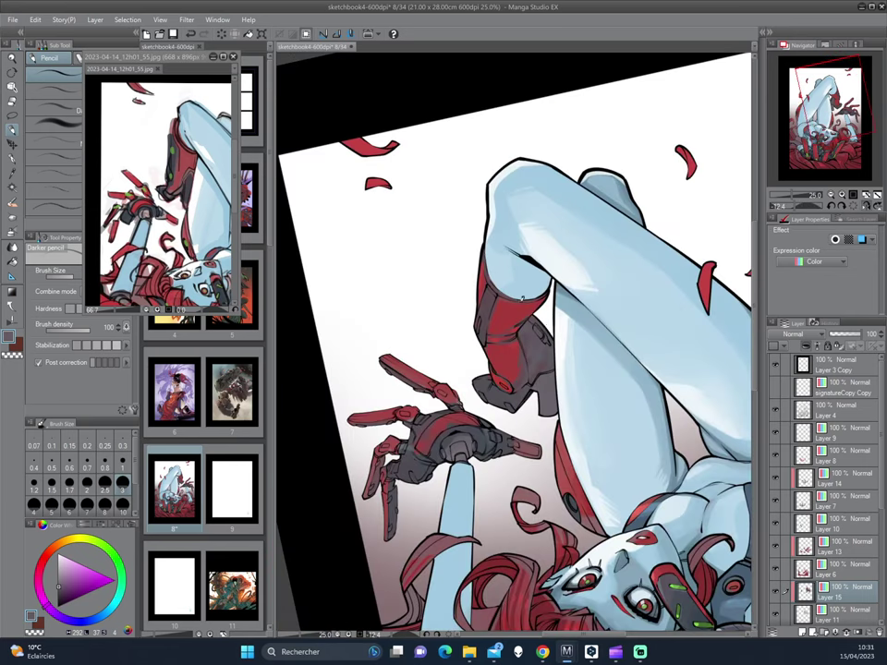
alt+click(511, 322)
click(63, 578)
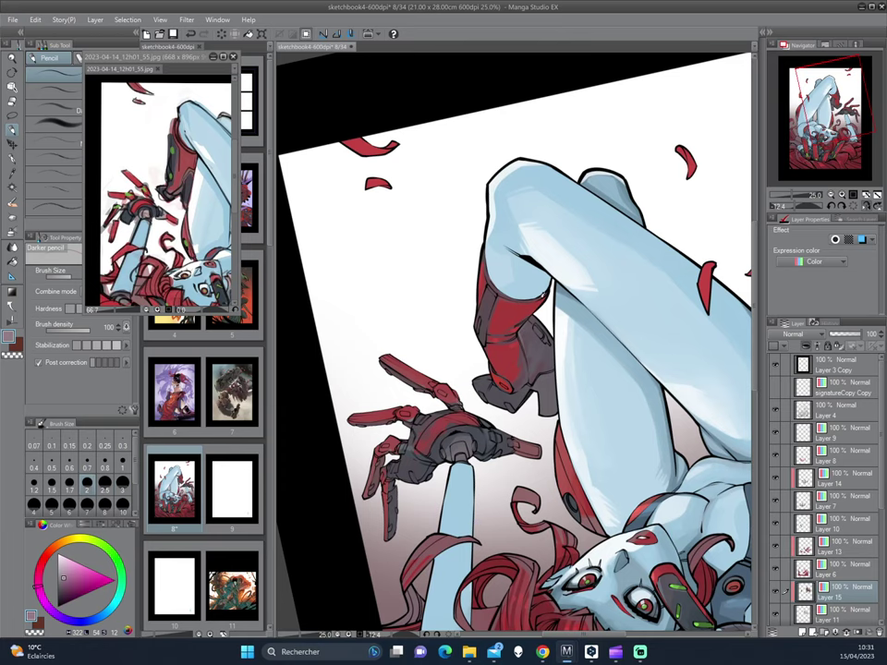
- Rotate the canvas to a painting angle and resample a colour from the artwork
drag(408, 303, 480, 359)
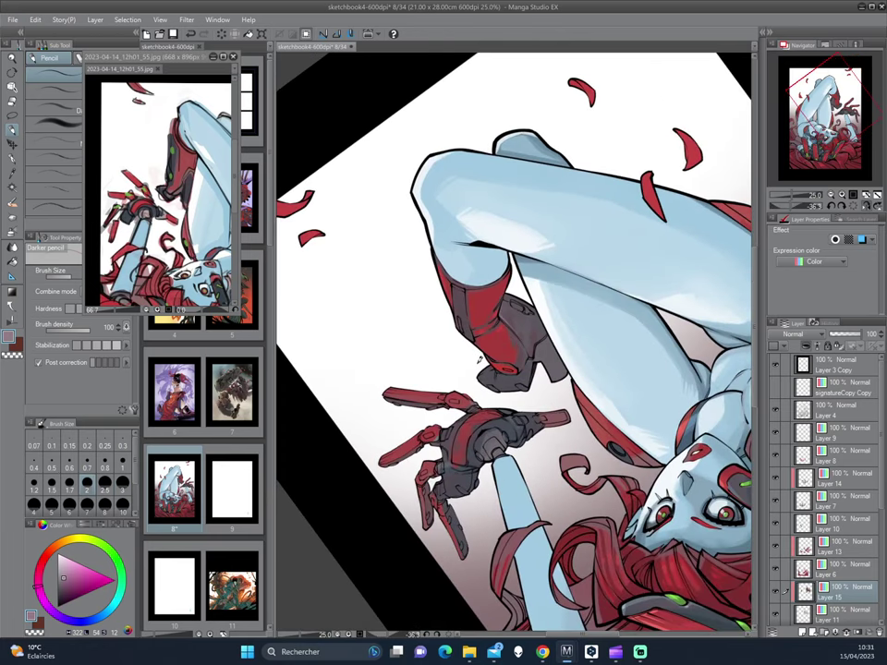
drag(369, 272, 403, 248)
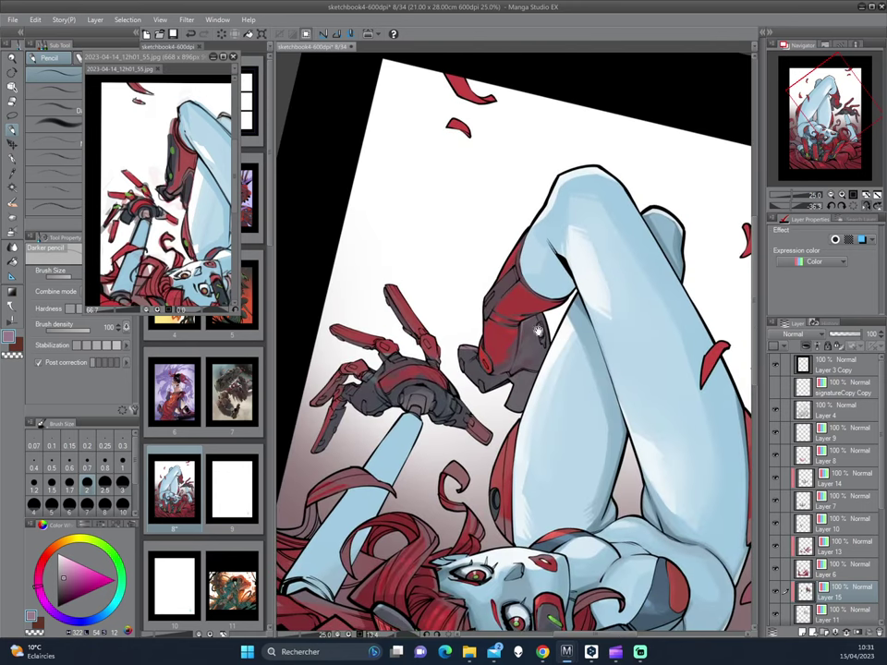
drag(356, 277, 360, 259)
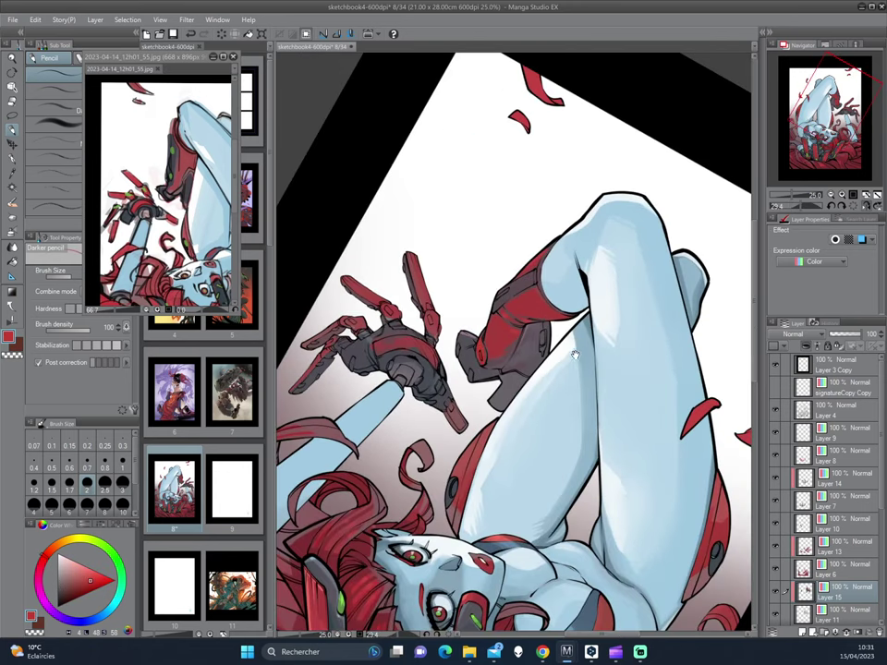
drag(410, 303, 411, 261)
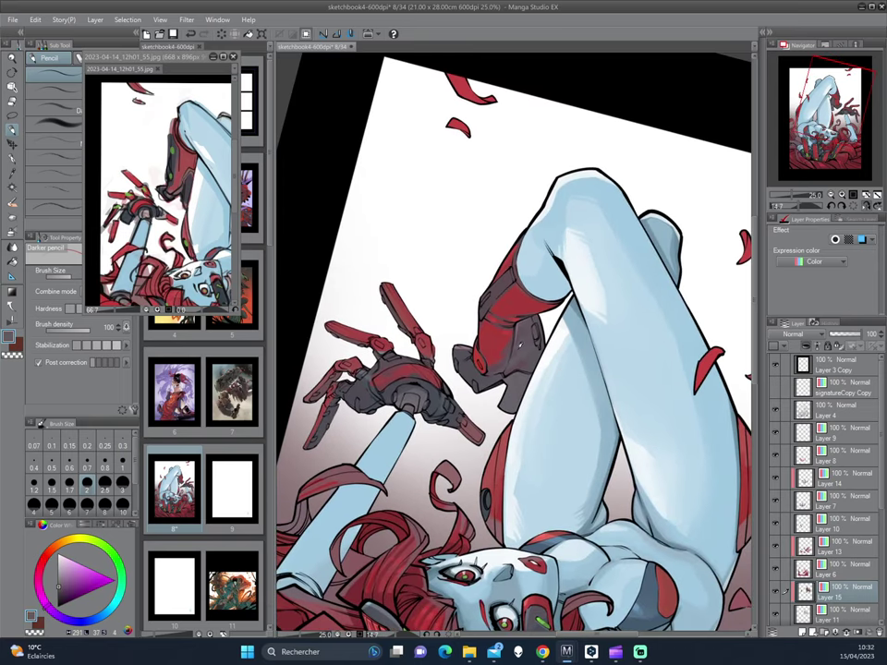
alt+click(403, 251)
alt+click(394, 228)
scroll(380, 377, down, 5)
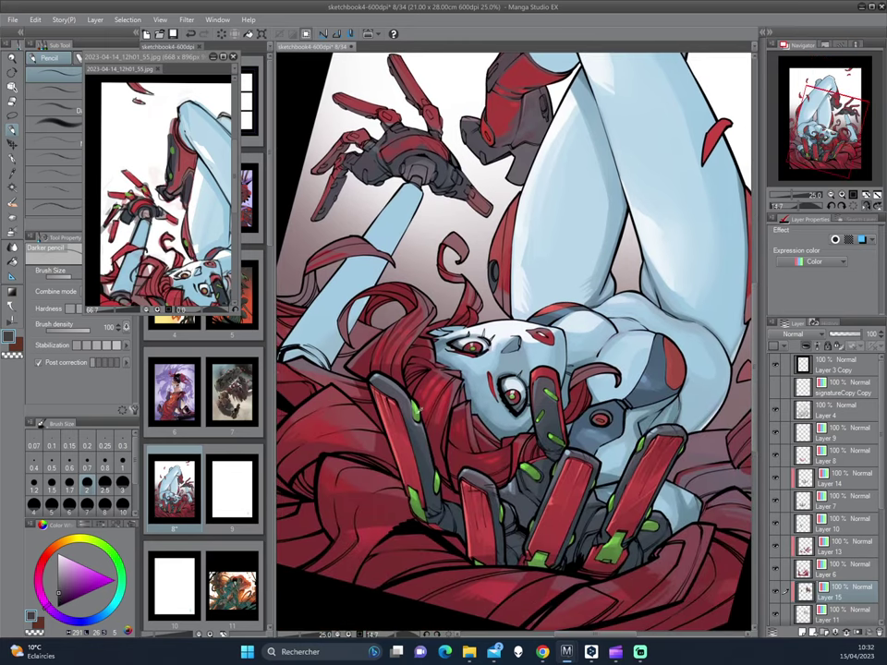
- Pick green and dab a glowing light dot onto the red boot armour, reframing the view
alt+click(413, 415)
scroll(412, 418, up, 5)
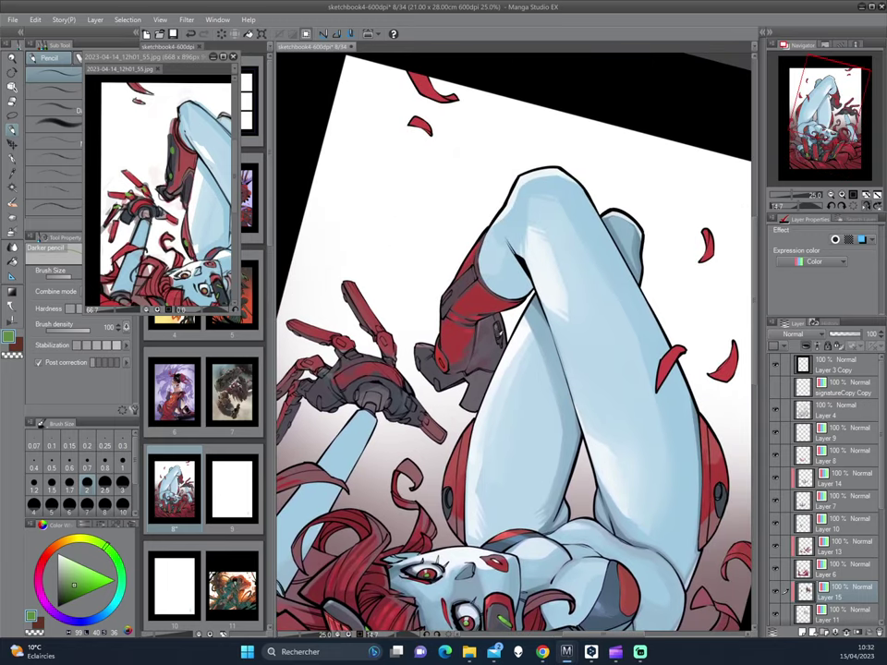
click(498, 333)
drag(374, 249, 398, 205)
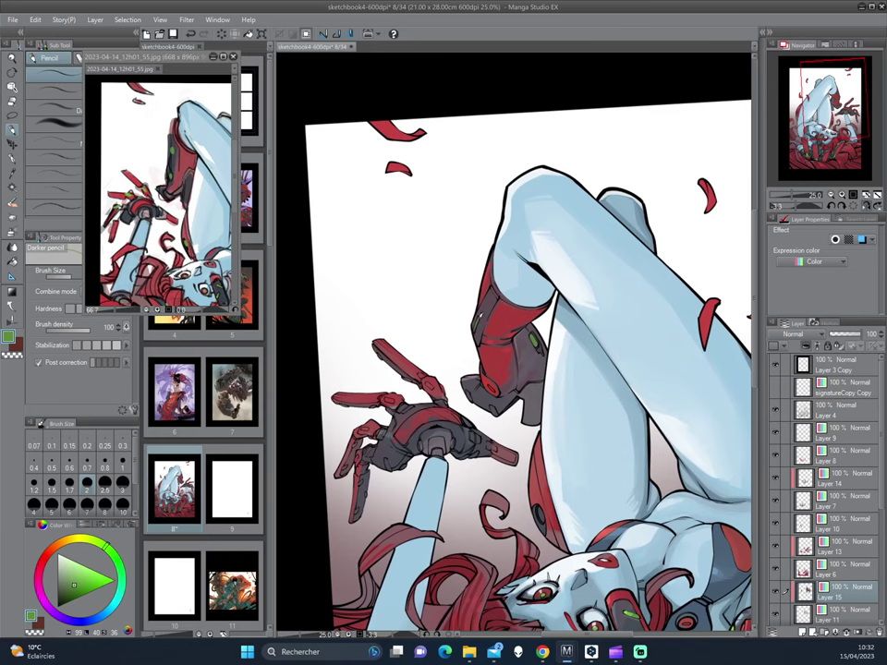
drag(594, 307, 565, 342)
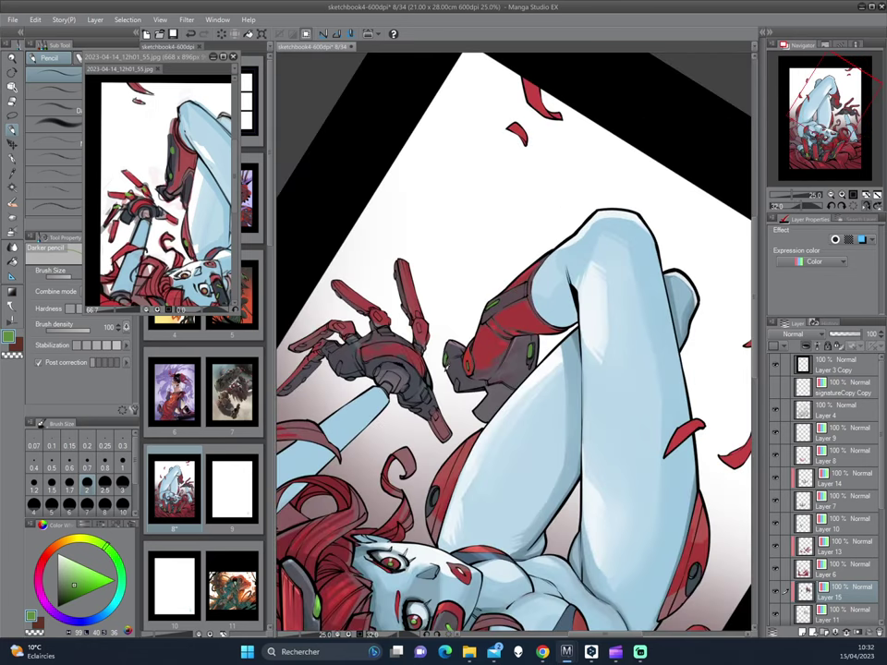
drag(344, 286, 464, 129)
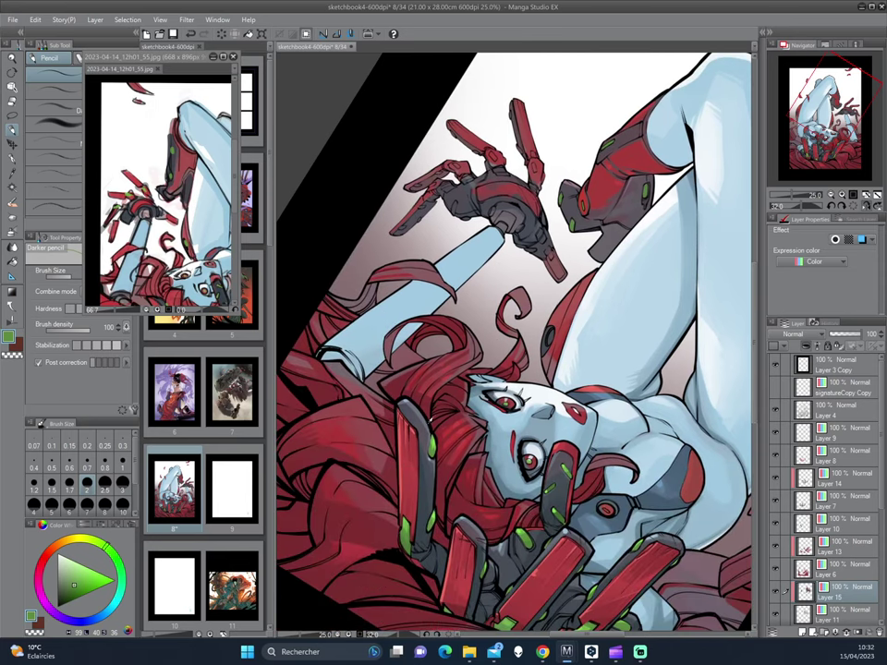
scroll(328, 328, up, 3)
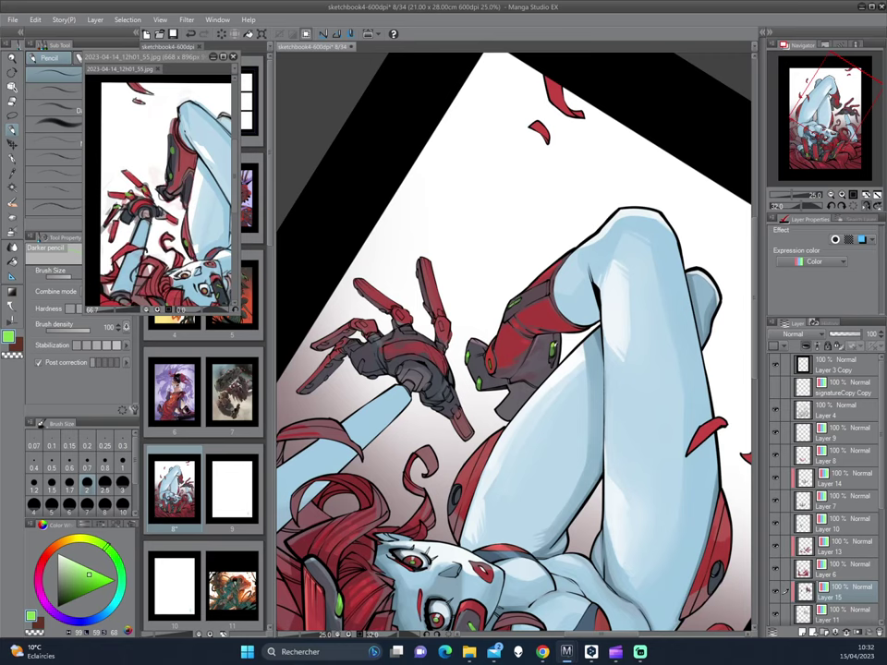
- Pick a darker grey-green, turn the figure upright and enlarged, then swap to red
click(72, 584)
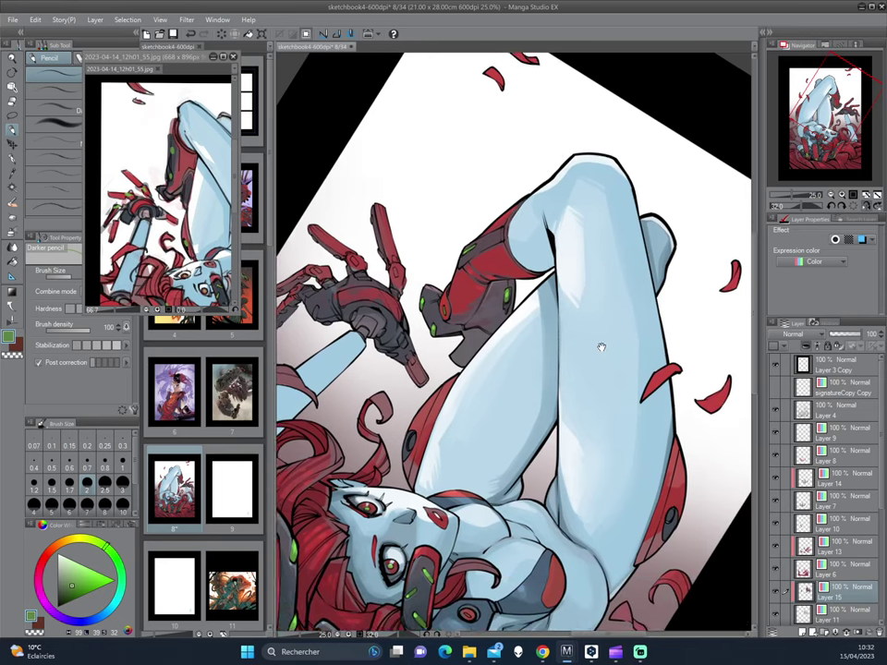
mouse_move(416, 274)
mouse_down()
mouse_move(539, 320)
mouse_move(415, 277)
mouse_move(370, 277)
mouse_move(560, 336)
mouse_up()
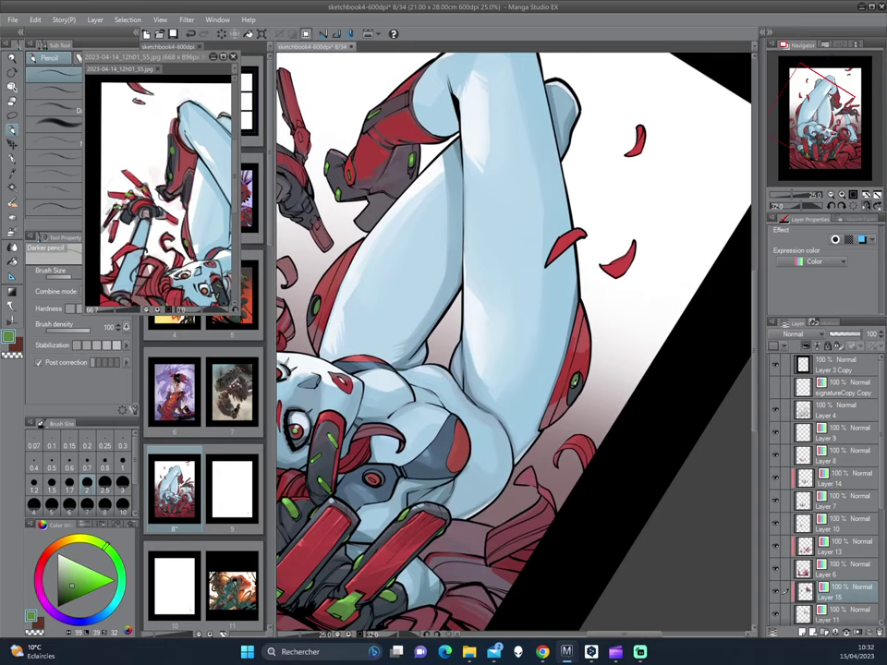
mouse_move(426, 276)
mouse_down()
mouse_move(485, 244)
mouse_move(523, 268)
mouse_up()
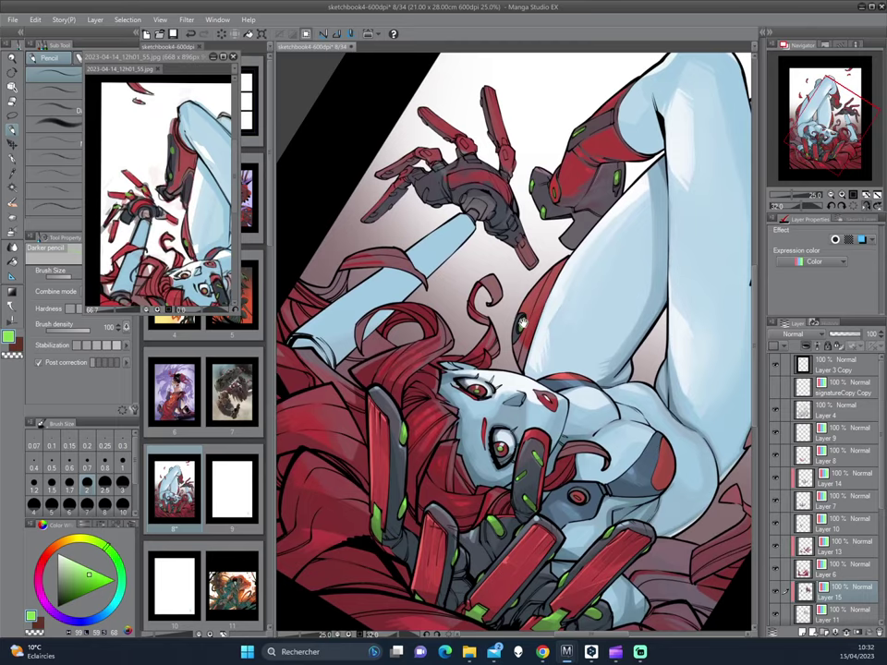
drag(395, 239, 540, 298)
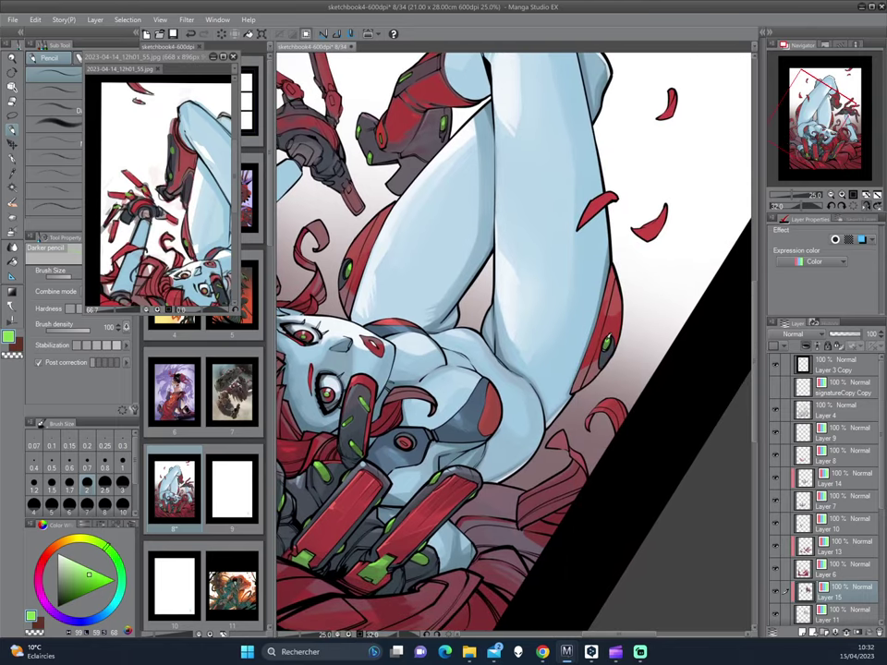
drag(395, 230, 582, 373)
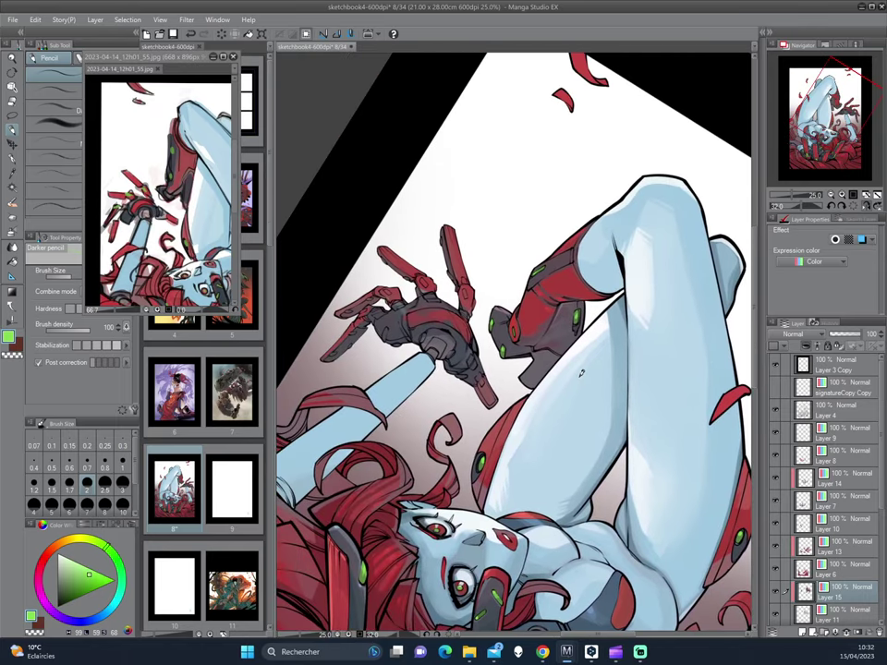
drag(434, 283, 471, 330)
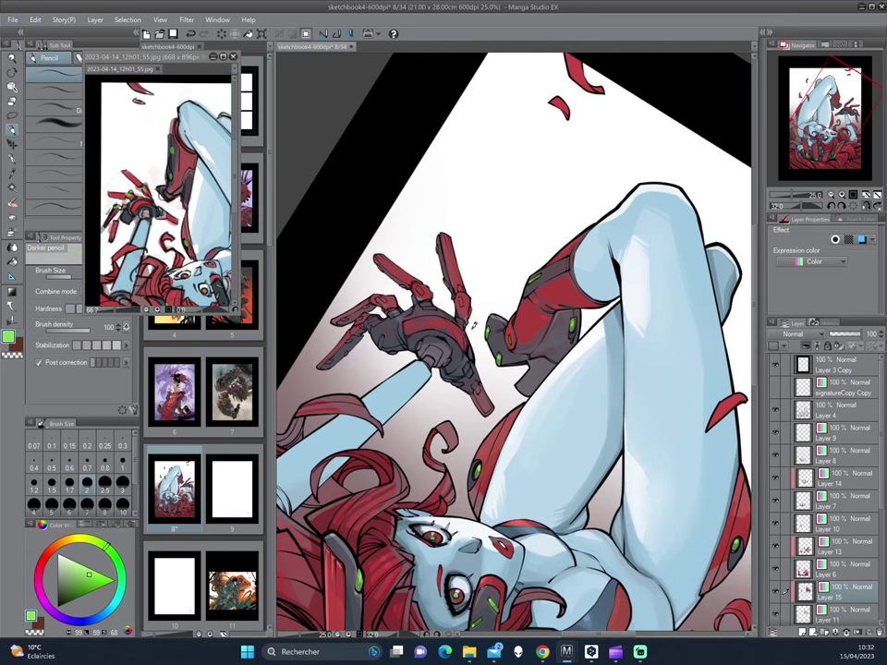
key(x)
drag(400, 206, 422, 234)
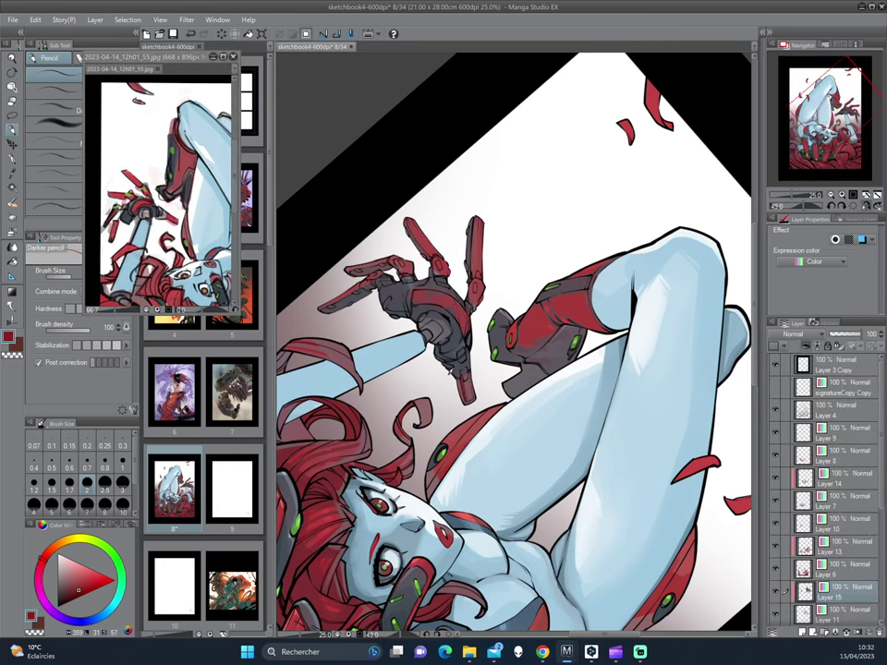
- Check the reference image, set green as the drawing colour, and lay the figure sideways
click(131, 159)
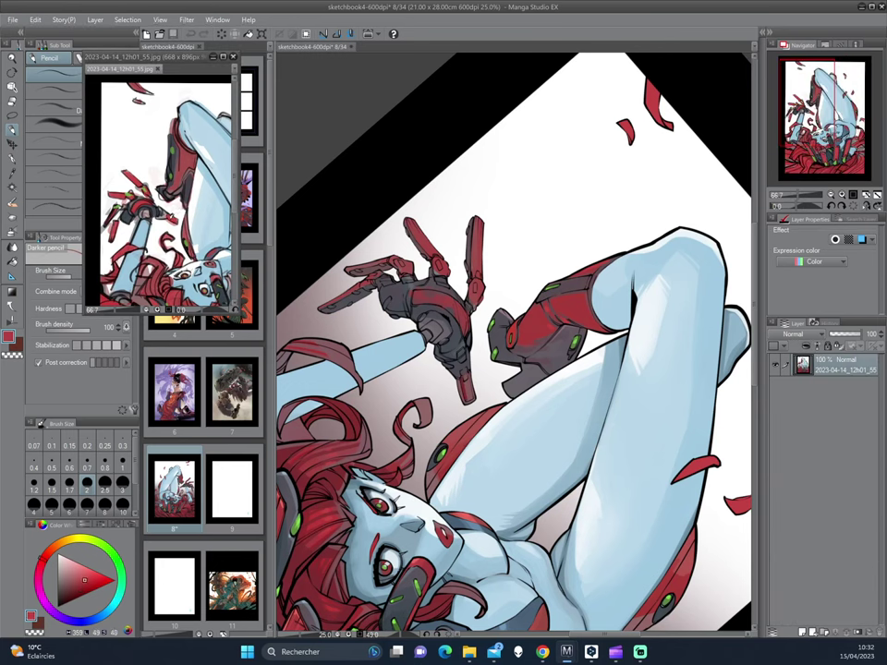
click(350, 297)
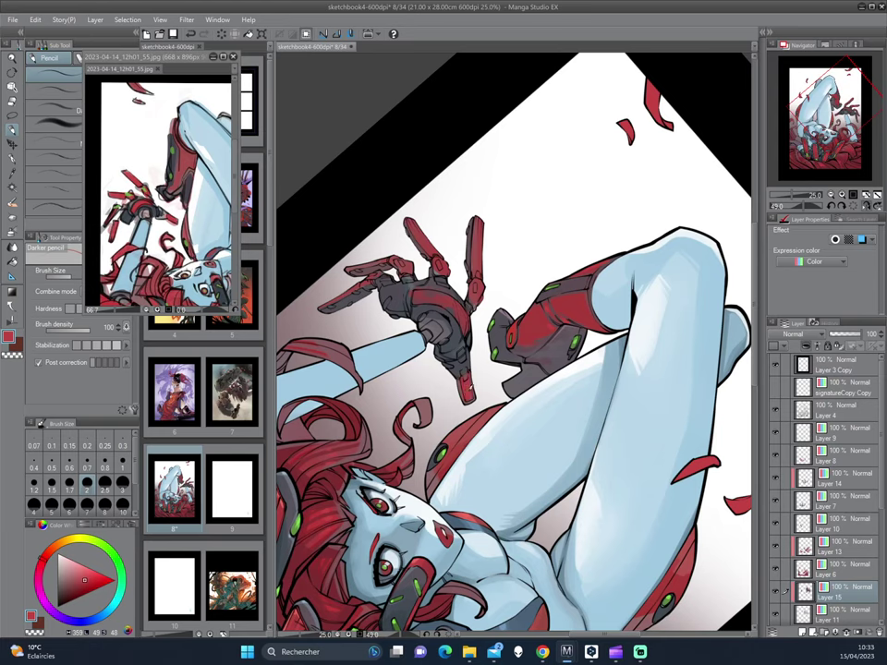
alt+click(354, 291)
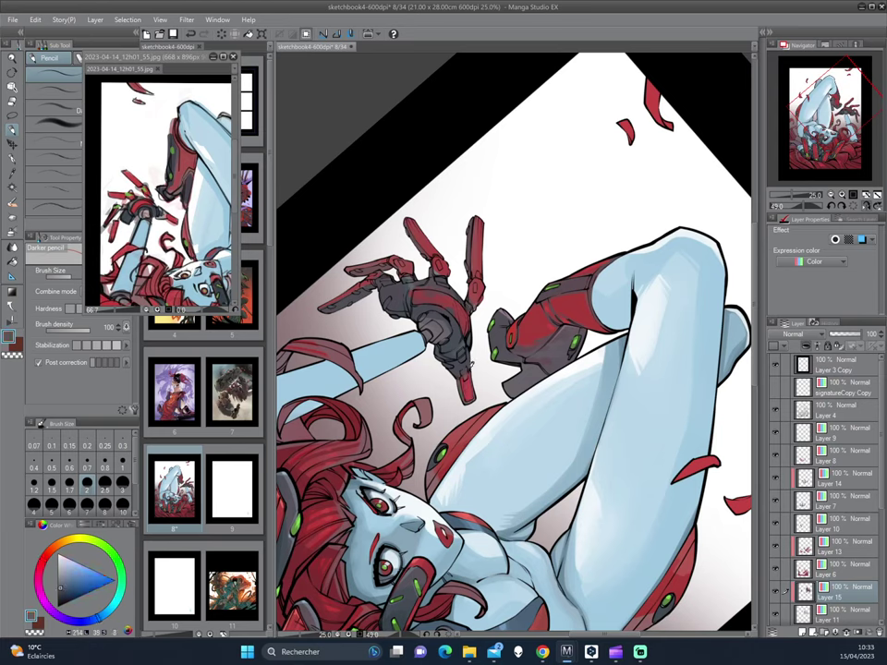
alt+click(375, 263)
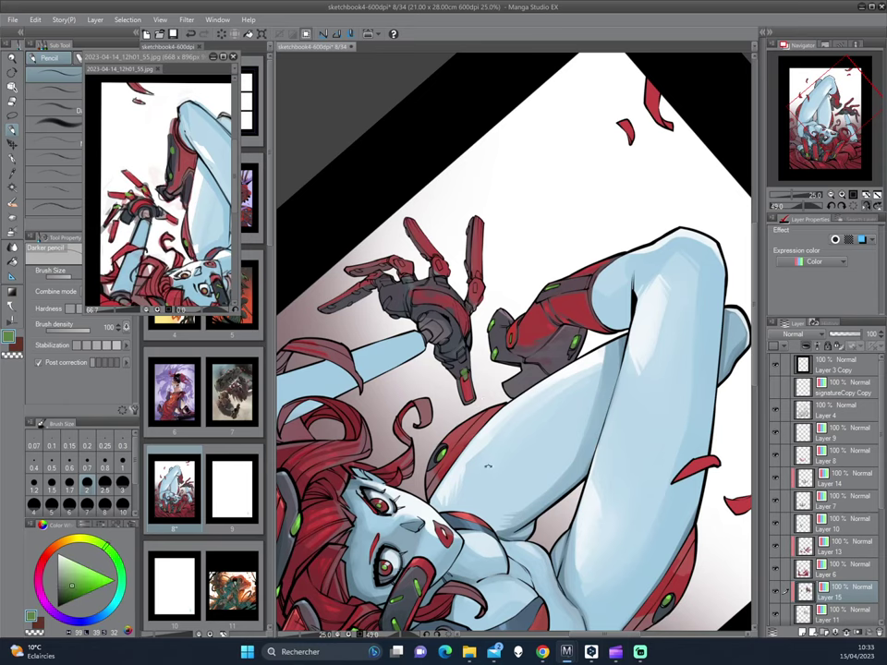
mouse_move(351, 296)
mouse_down()
mouse_move(554, 305)
mouse_move(588, 290)
mouse_up()
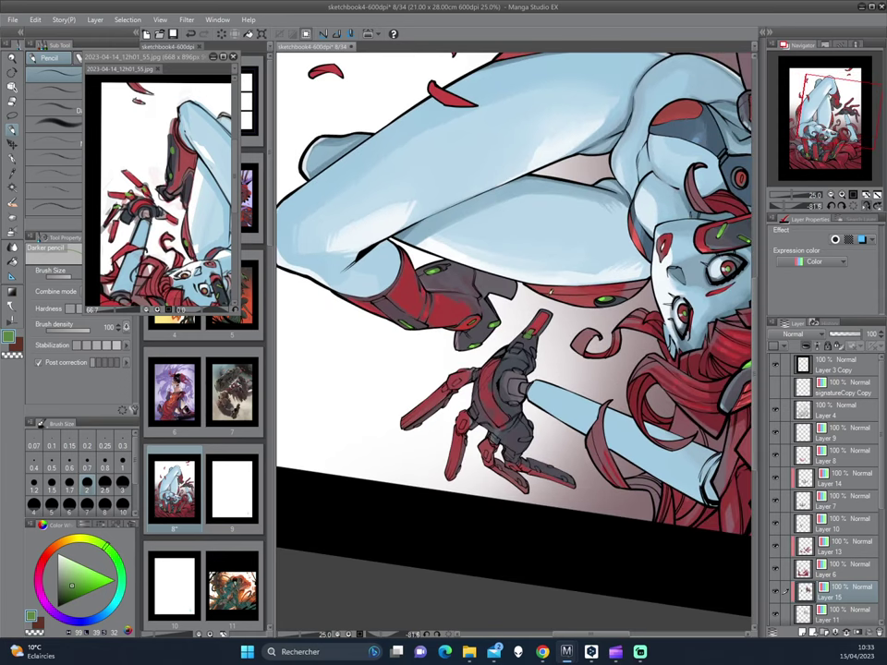
- Try light blue, purple and green colours before settling on a pale pink
alt+click(383, 285)
alt+click(384, 285)
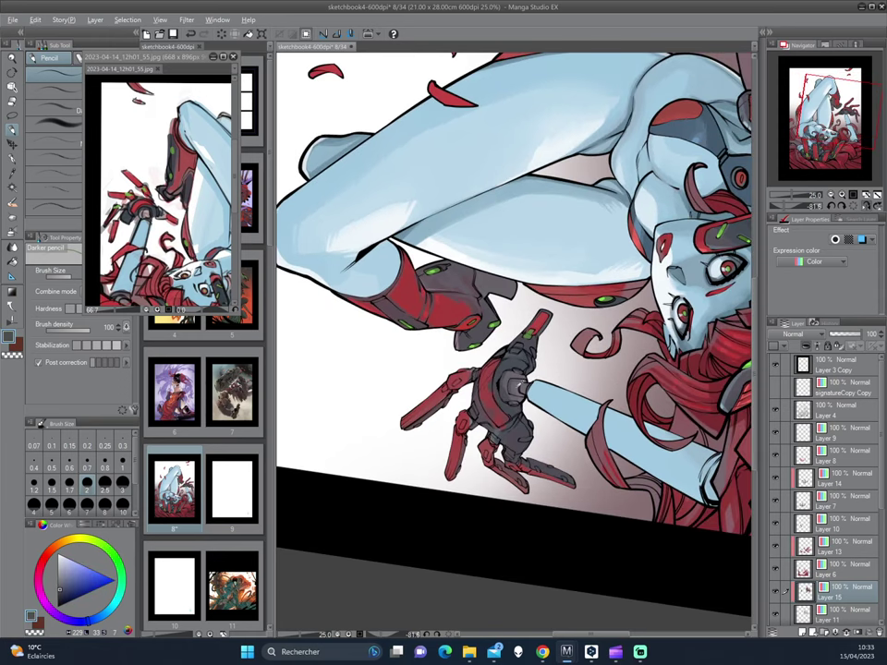
alt+click(388, 271)
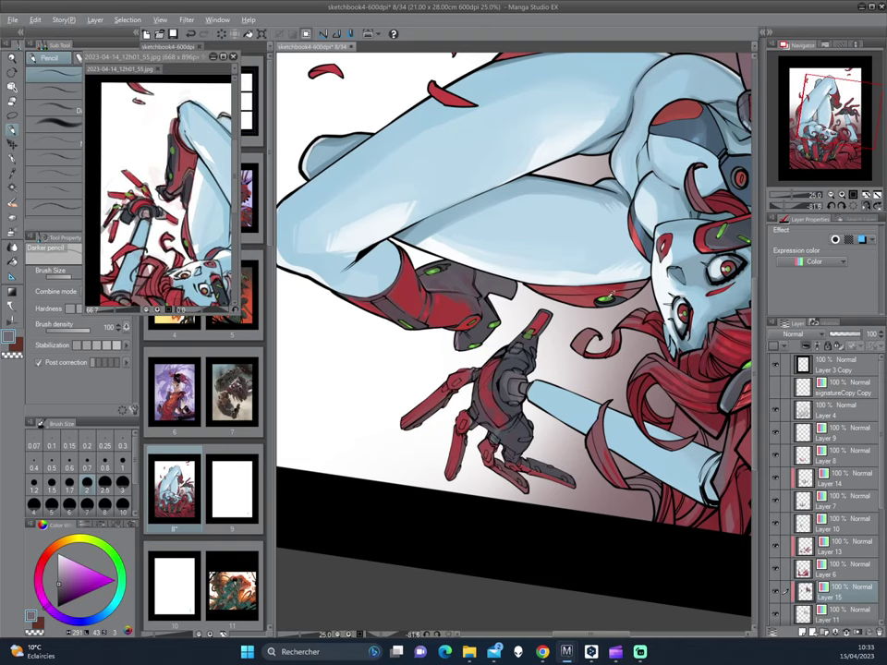
alt+click(403, 260)
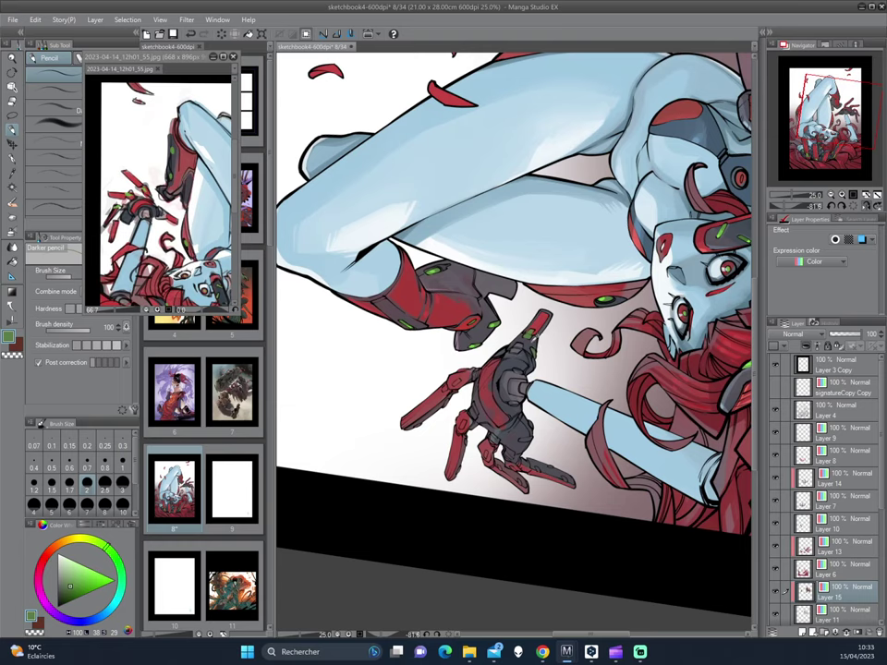
alt+click(404, 256)
alt+click(585, 294)
scroll(413, 279, down, 1)
alt+click(371, 278)
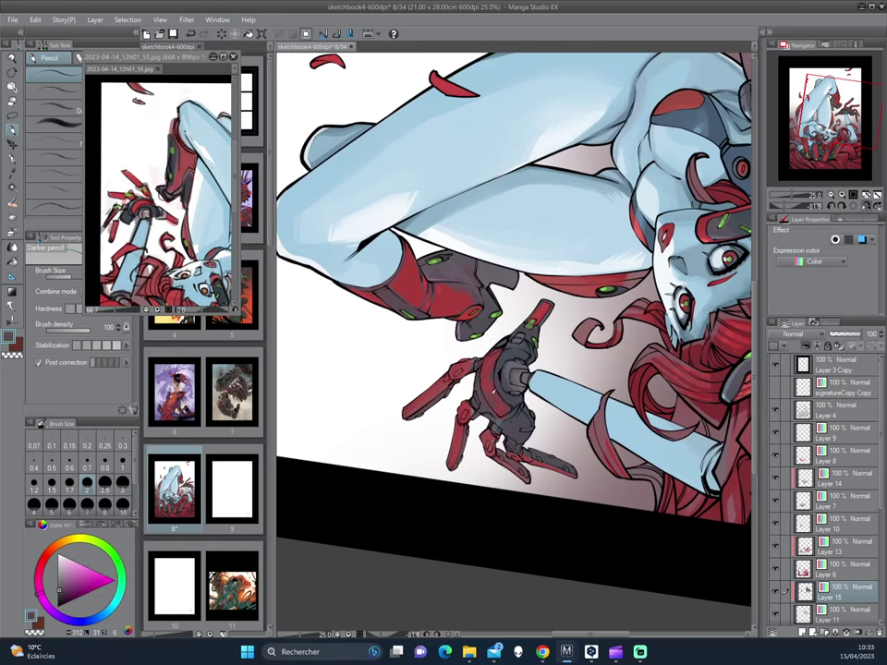
- Turn the canvas upside-down and near horizontal, switching to a different red shade
drag(369, 293, 391, 262)
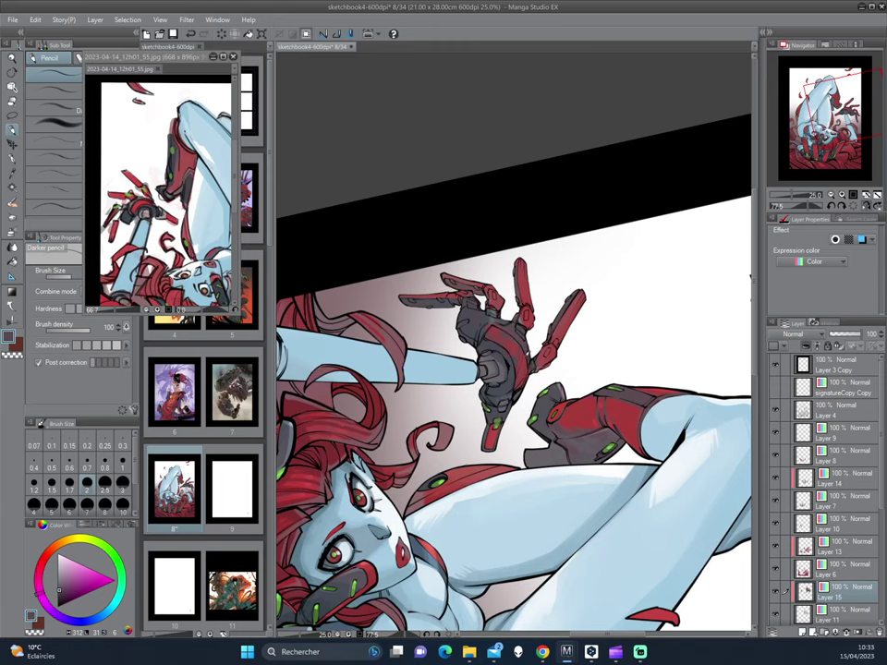
drag(381, 310, 390, 281)
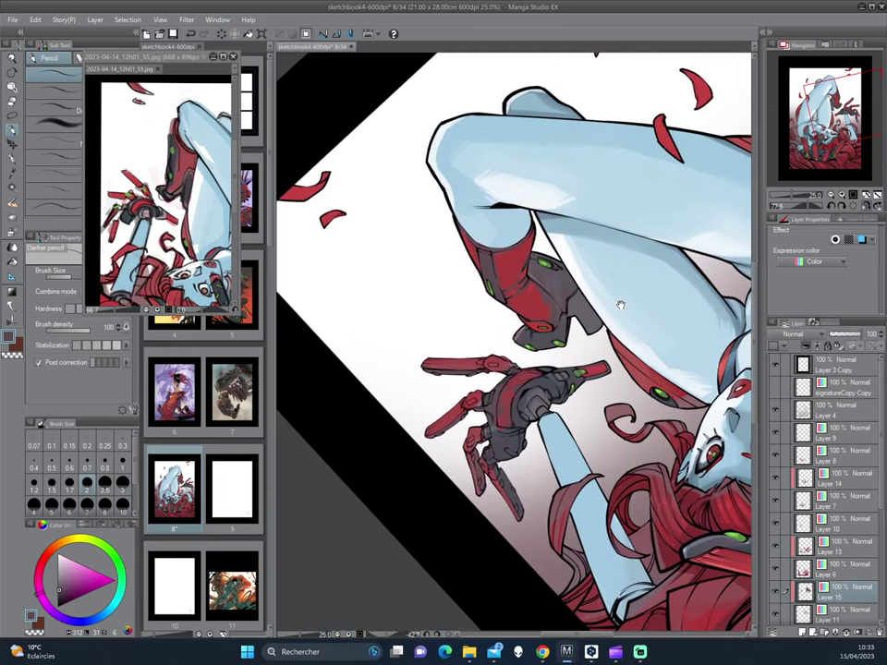
key(x)
click(87, 579)
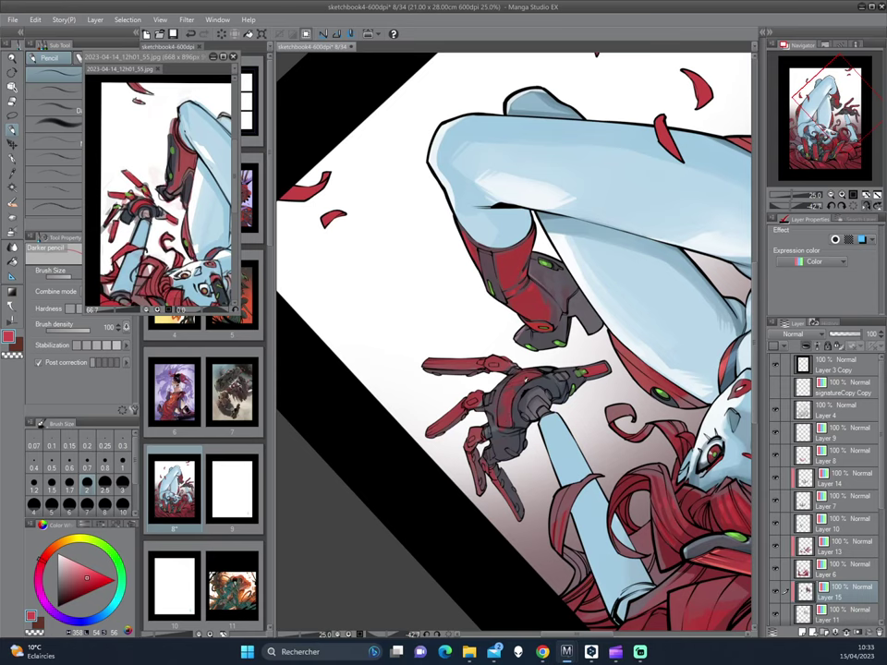
drag(476, 195, 563, 332)
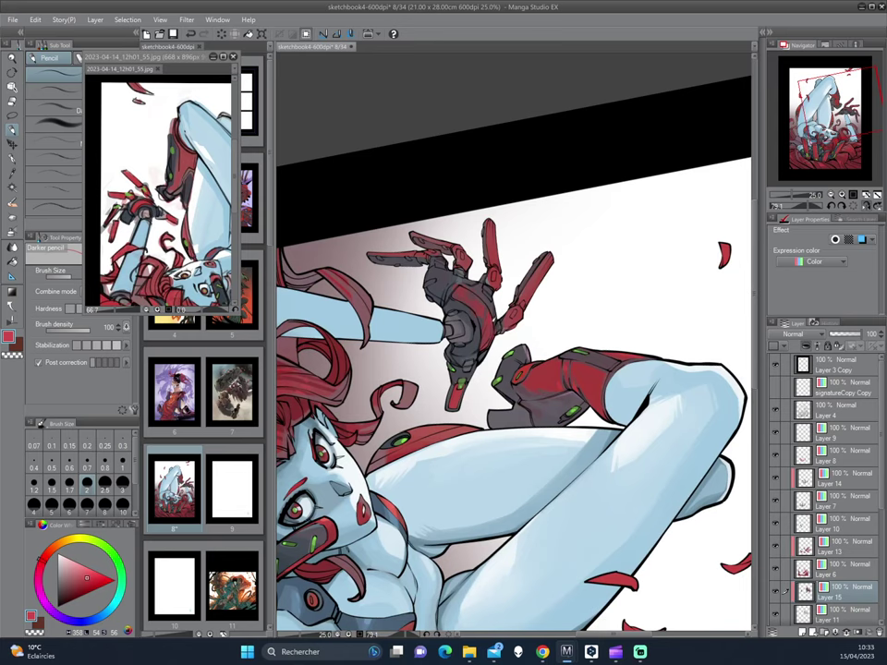
key(minus)
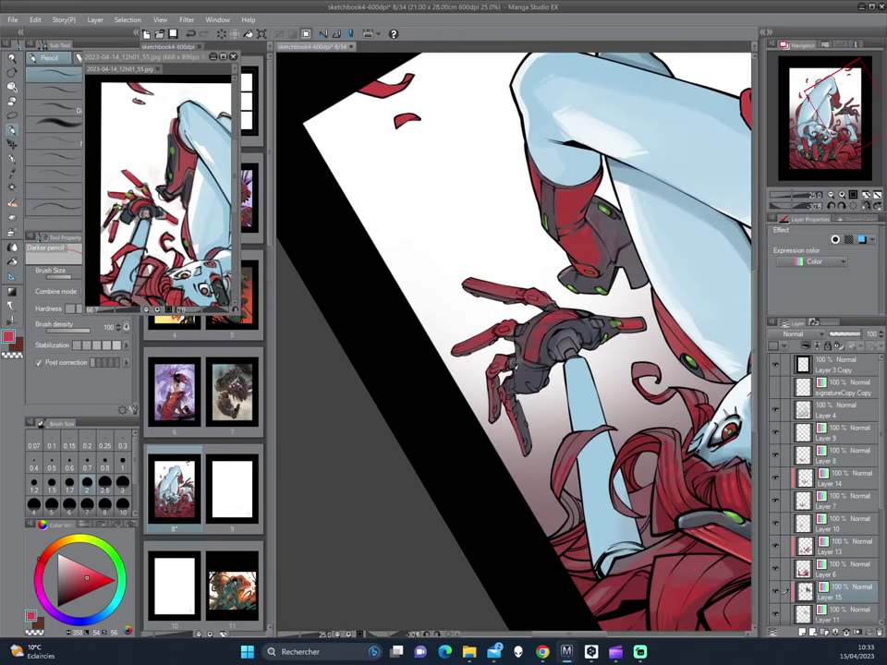
- Turn the page to reach the hand and choose red for the armour plates
key(c)
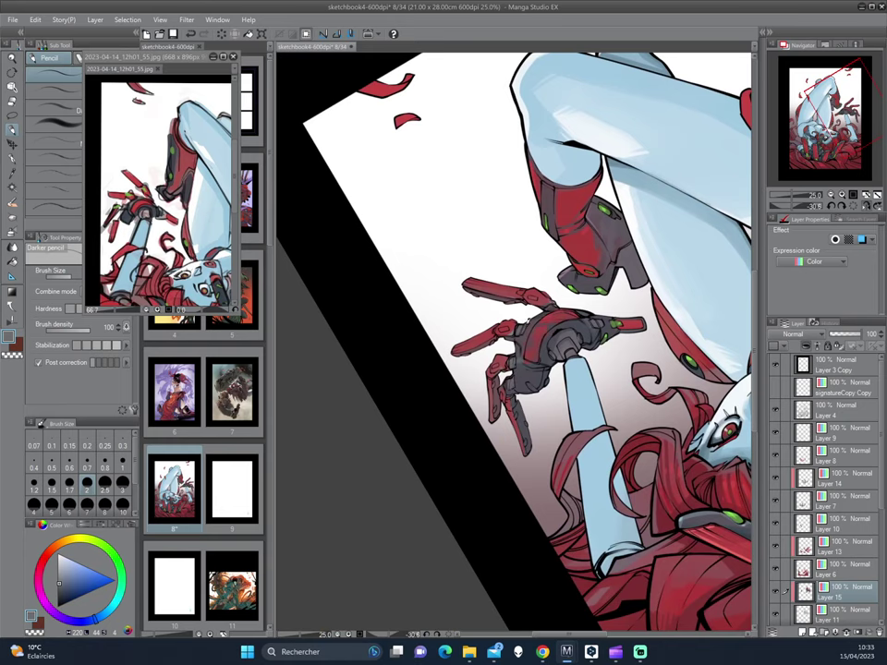
key(asciicircum)
key(asciicircum)
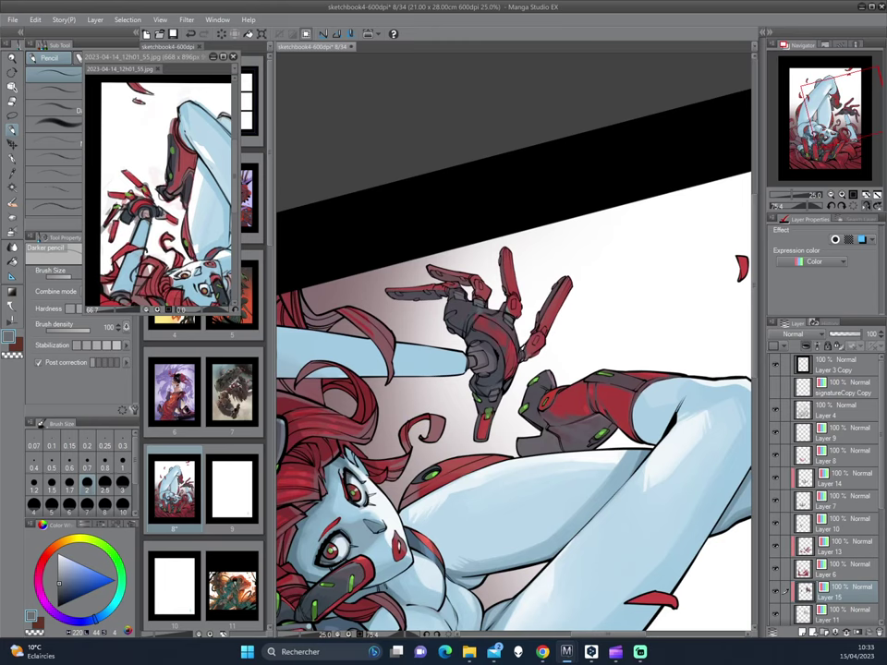
key(asciicircum)
key(asciicircum)
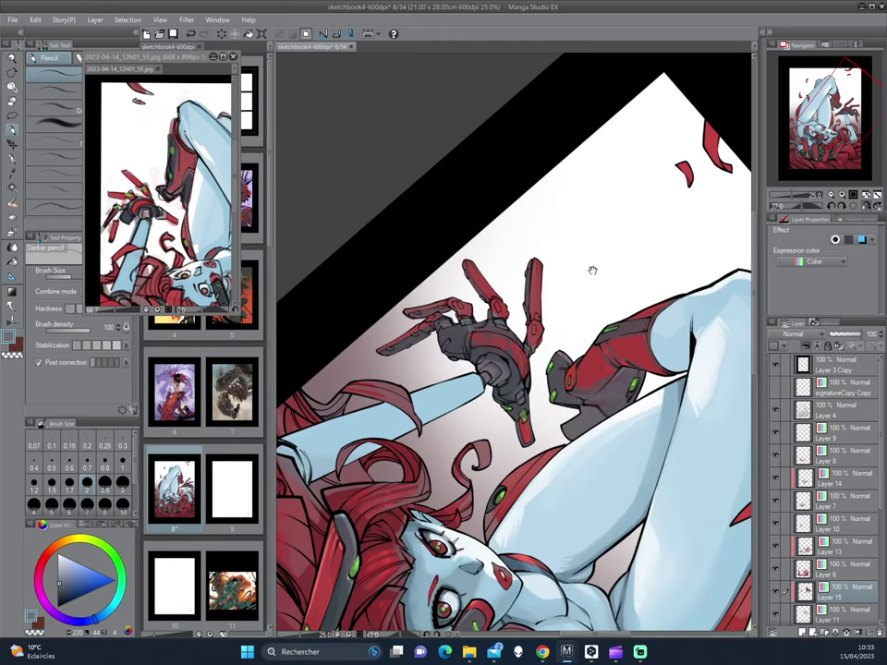
key(asciicircum)
key(asciicircum)
key(asciicircum)
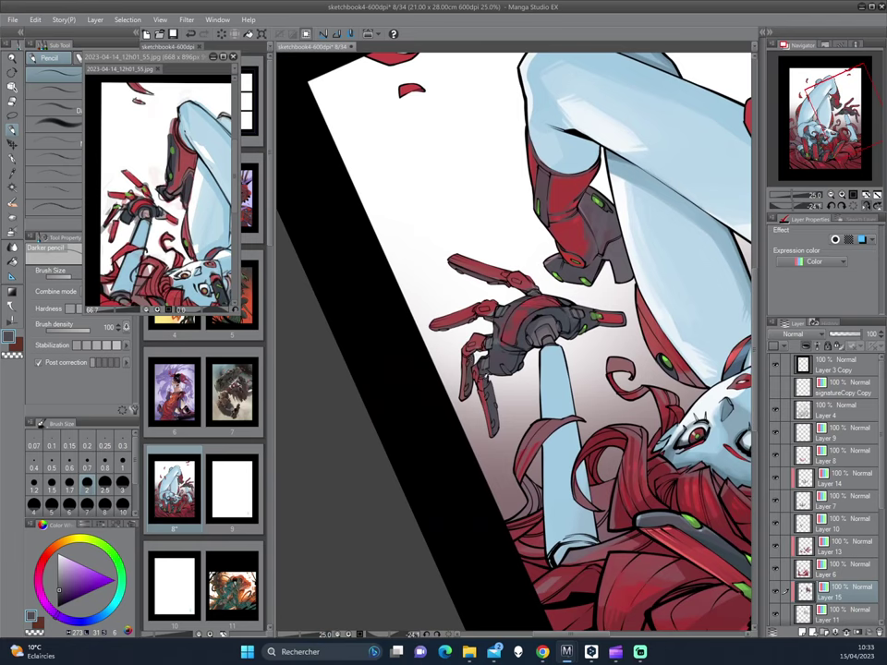
alt+click(572, 251)
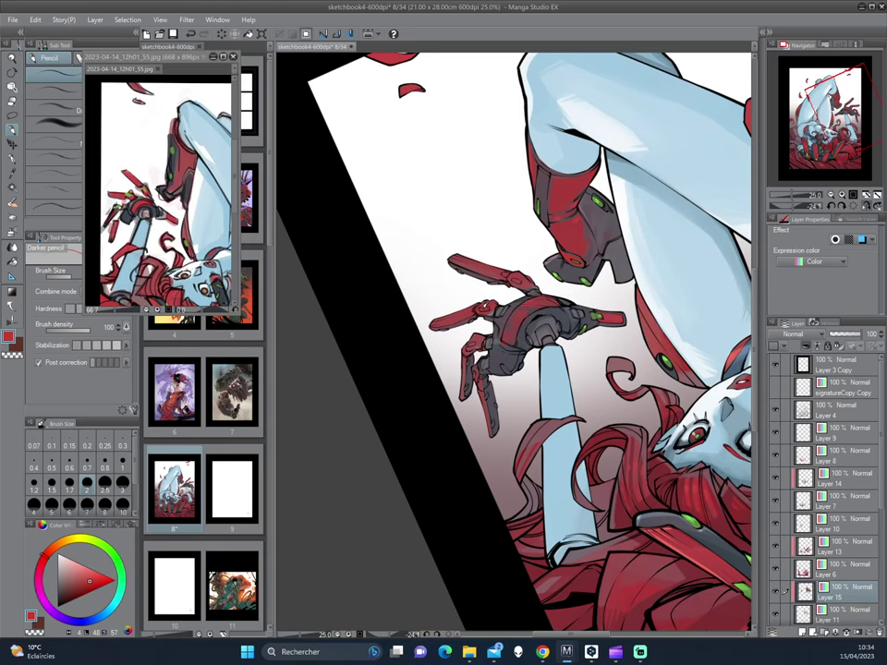
- Rotate the page for the hand and return to red sampled from its armour
key(asciicircum)
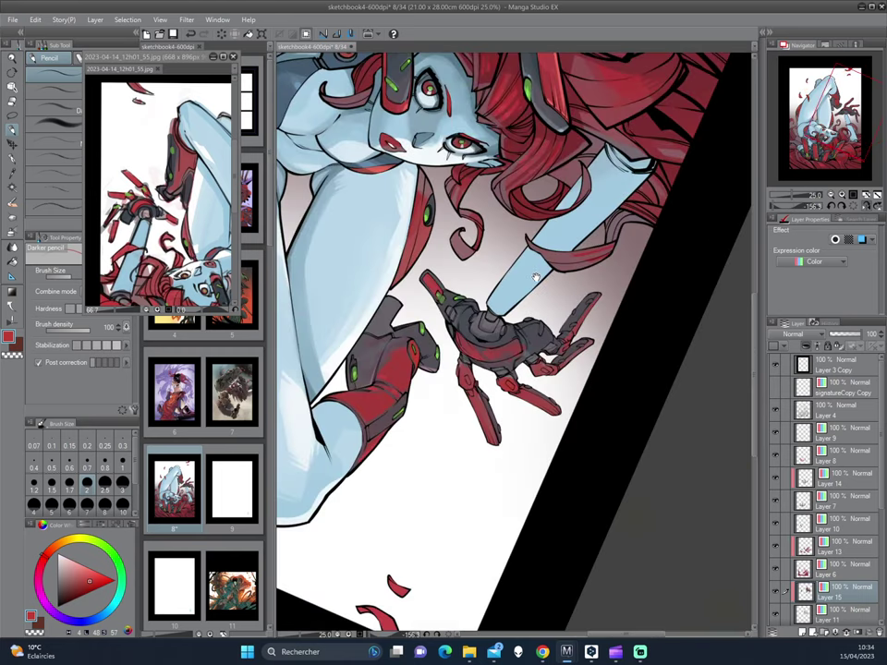
key(asciicircum)
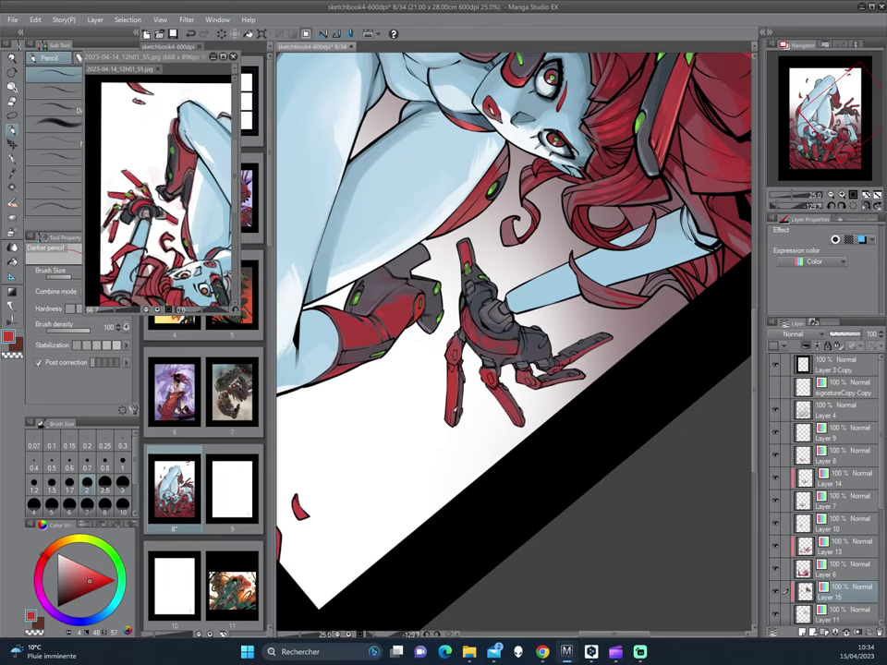
key(asciicircum)
key(asciicircum)
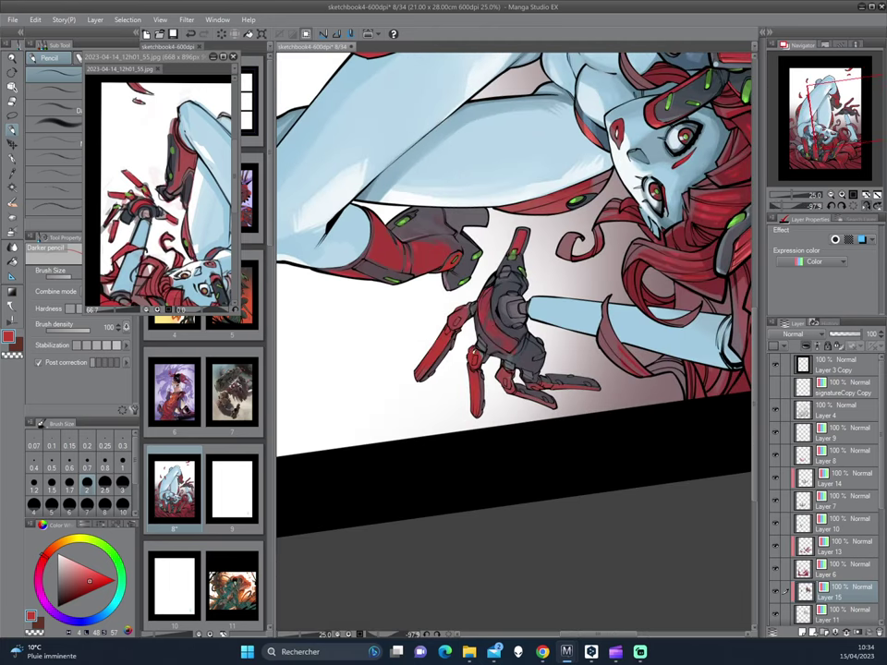
key(asciicircum)
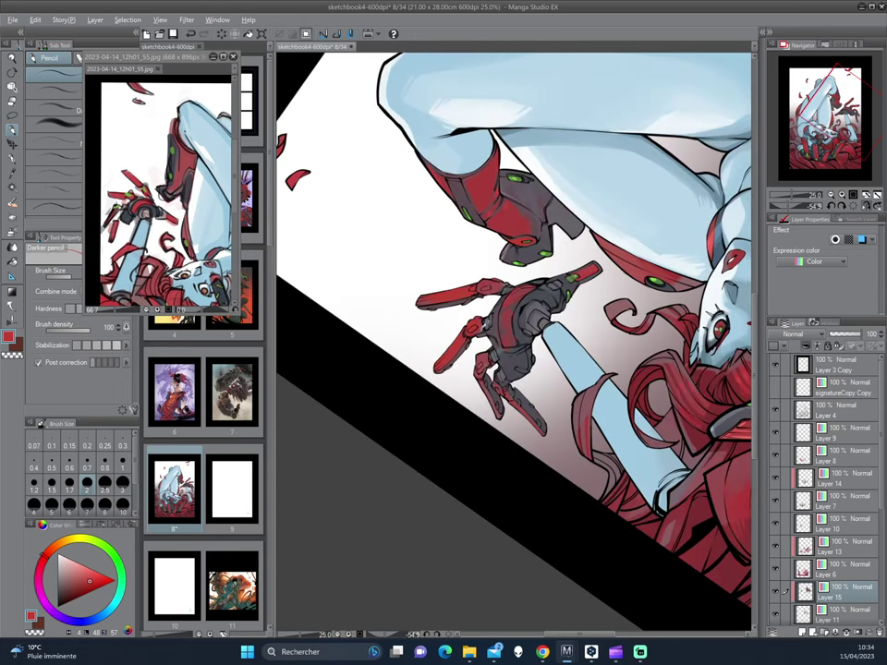
key(x)
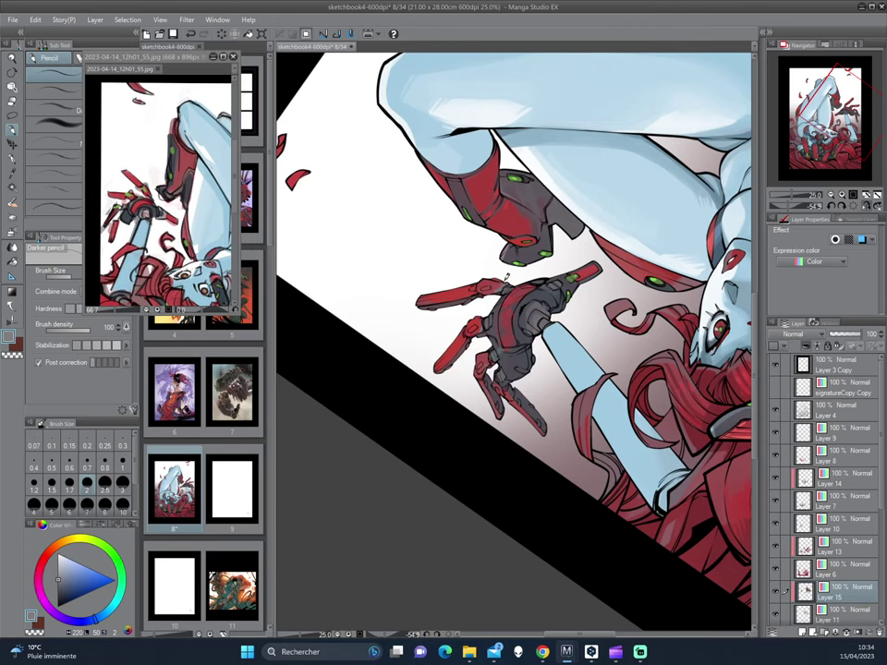
key(minus)
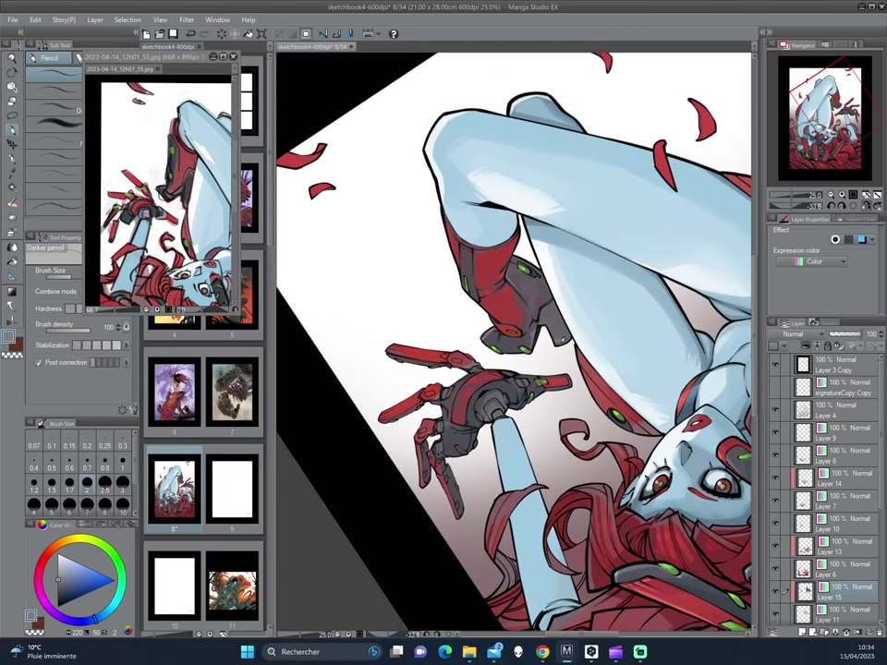
key(minus)
key(minus)
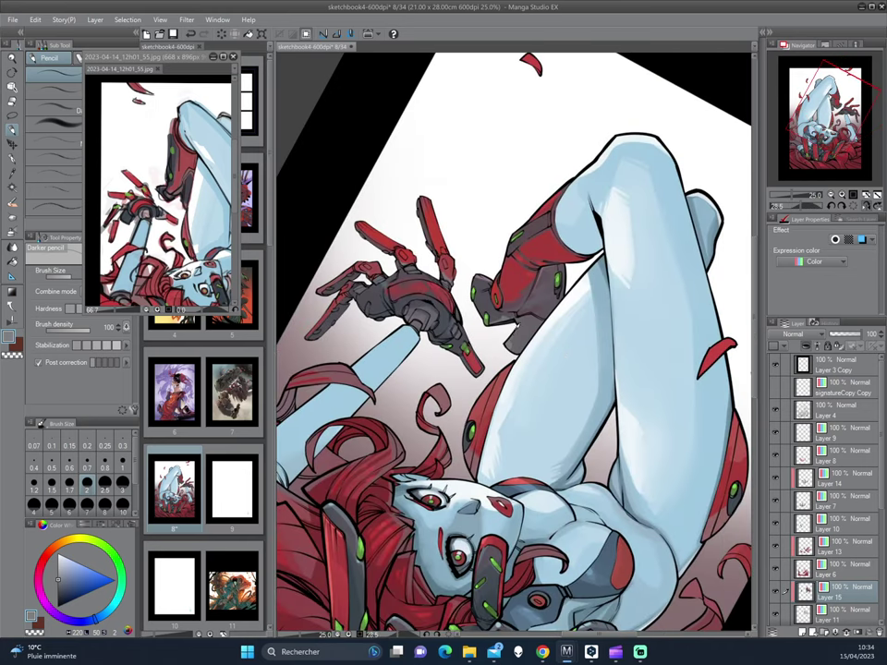
key(minus)
key(minus)
key(minus)
key(minus)
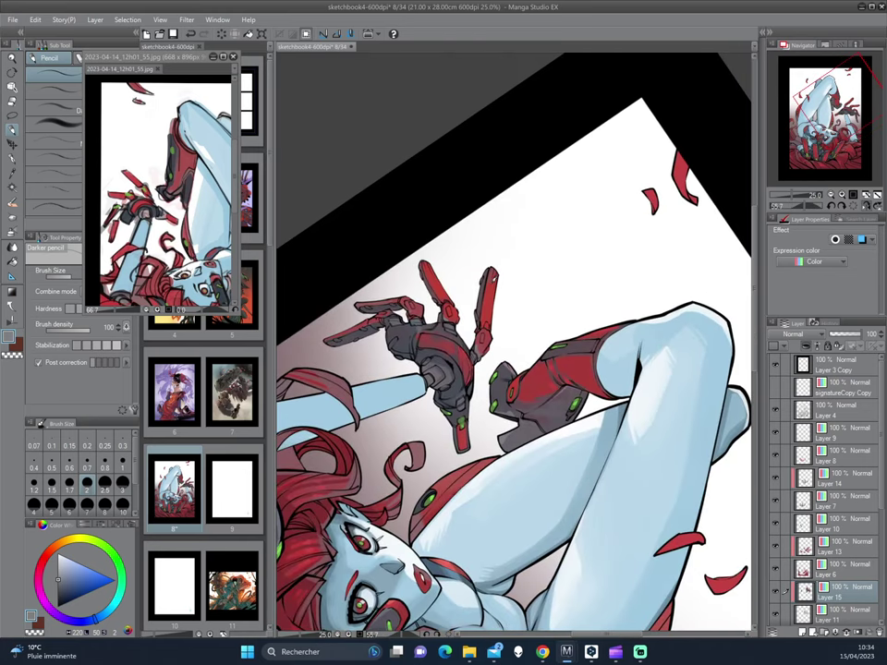
alt+click(360, 240)
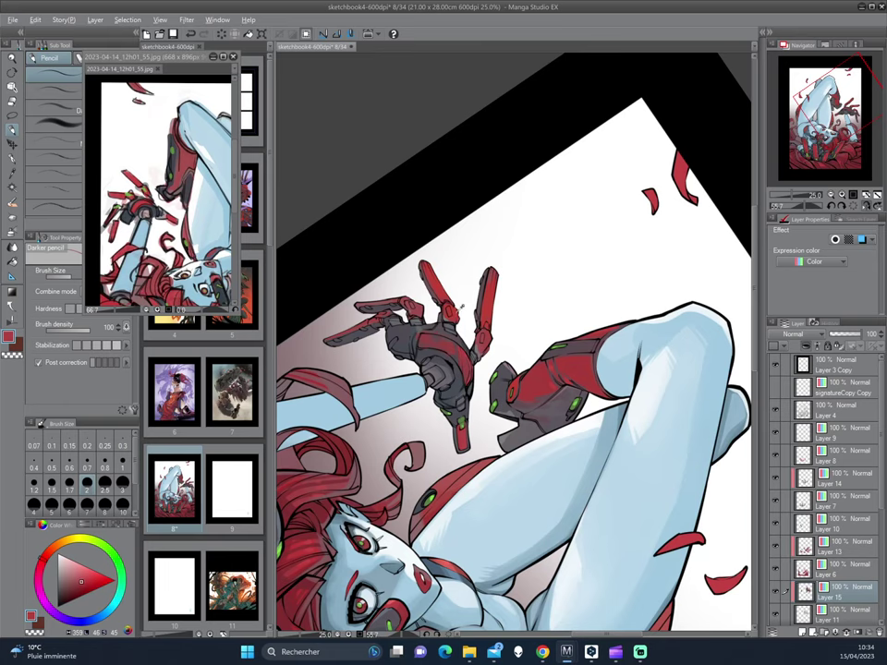
alt+click(370, 252)
- Shade the hand's palm and joints with a muted purple and a dark blue
key(asciicircum)
key(asciicircum)
key(asciicircum)
key(asciicircum)
key(minus)
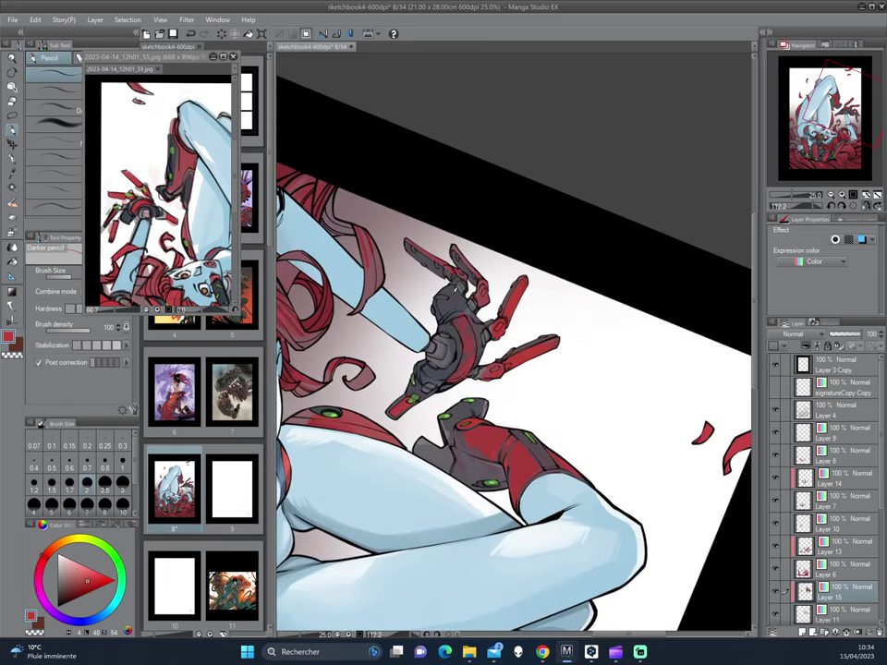
alt+click(346, 227)
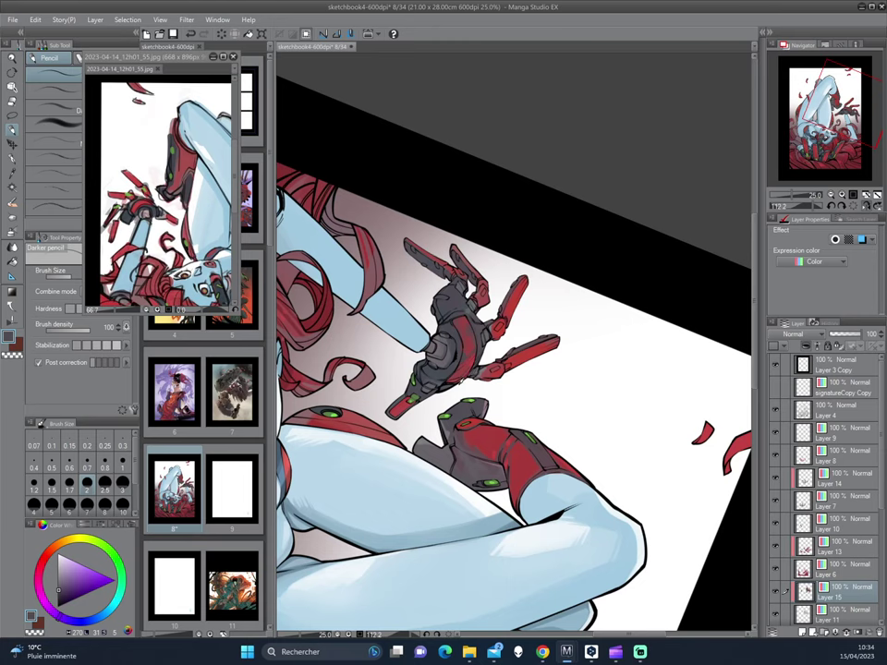
key(minus)
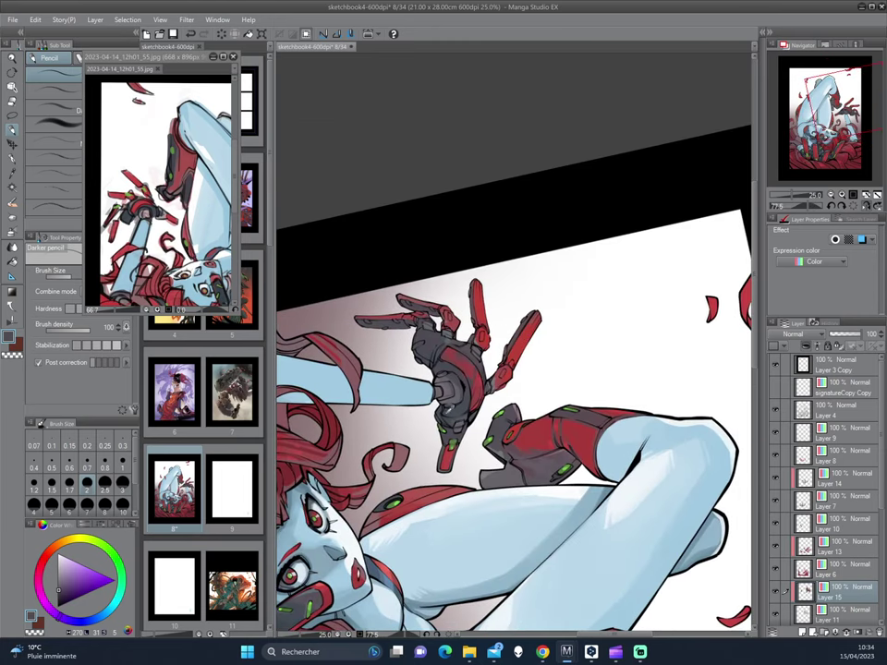
alt+click(338, 307)
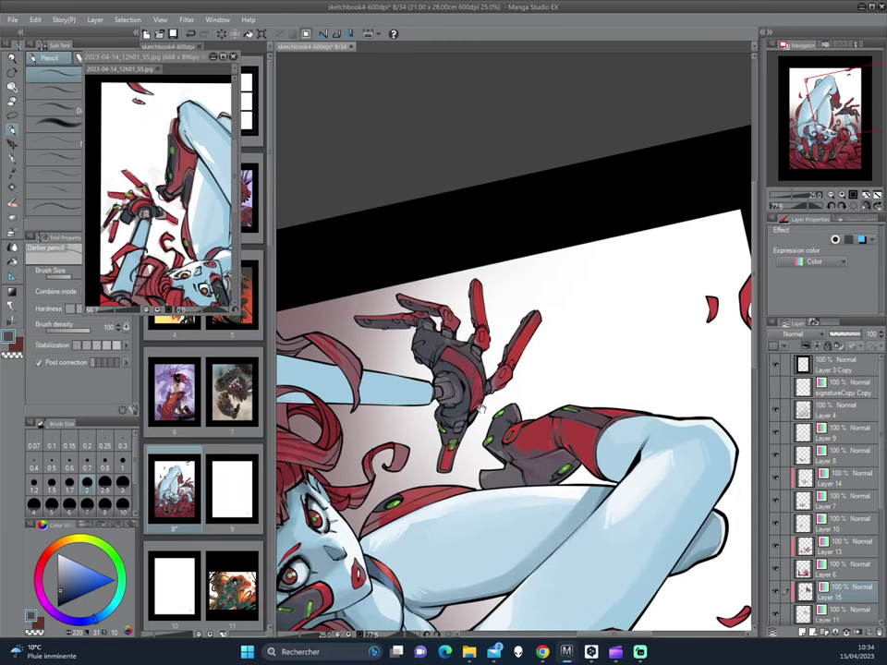
key(minus)
key(minus)
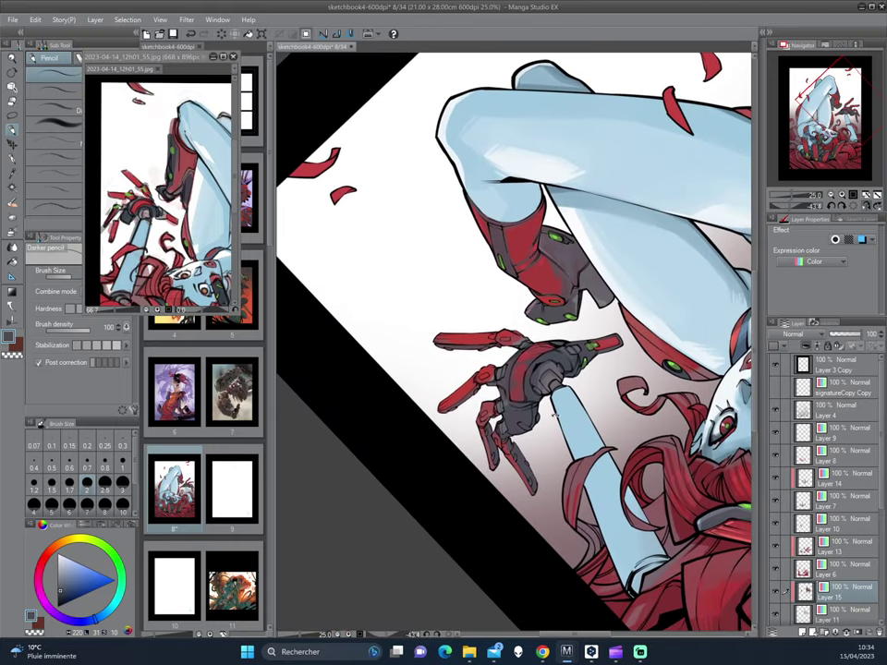
key(minus)
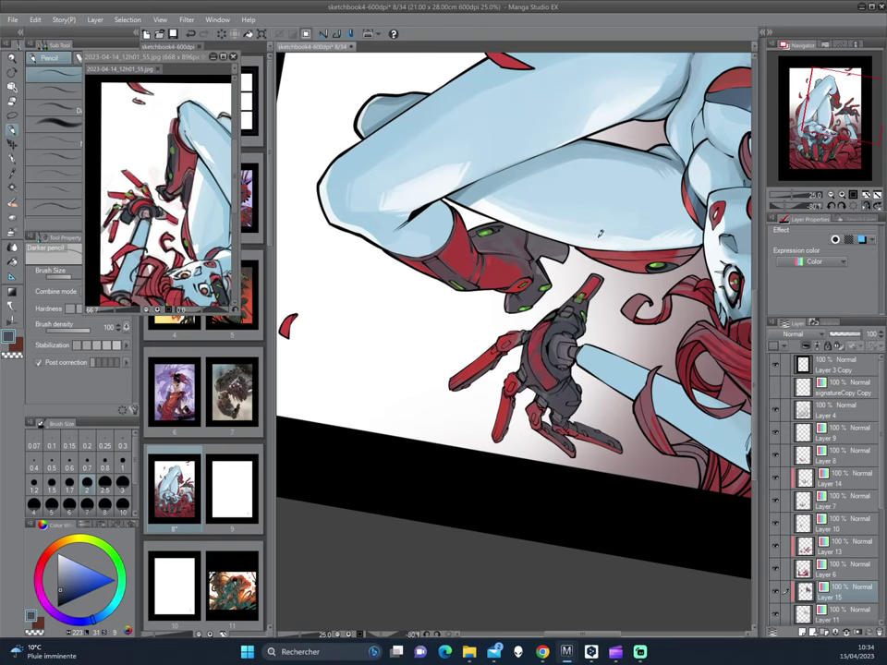
- Adjust the dark shadow colour slightly, then pick green for the glowing details
alt+click(417, 263)
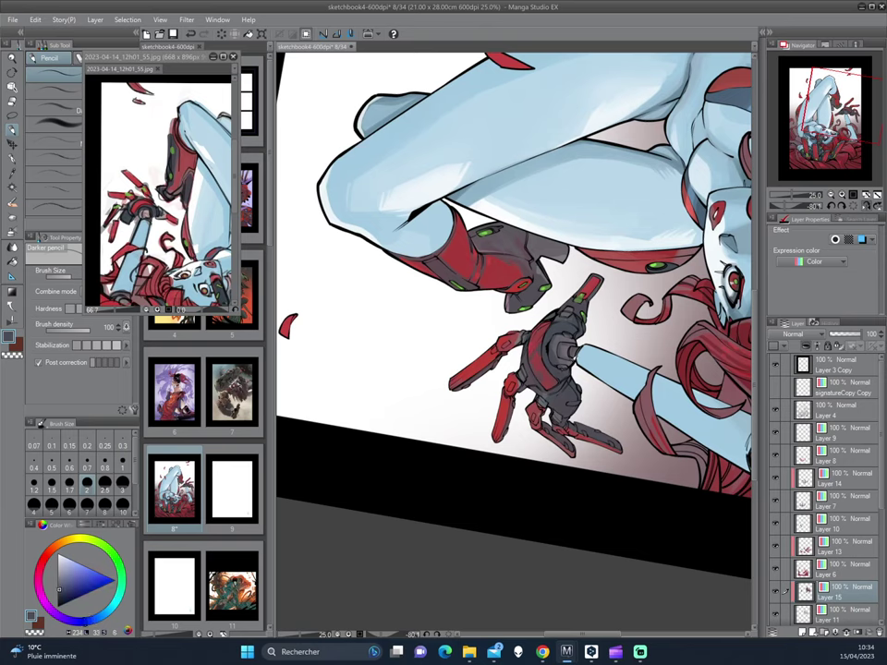
key(asciicircum)
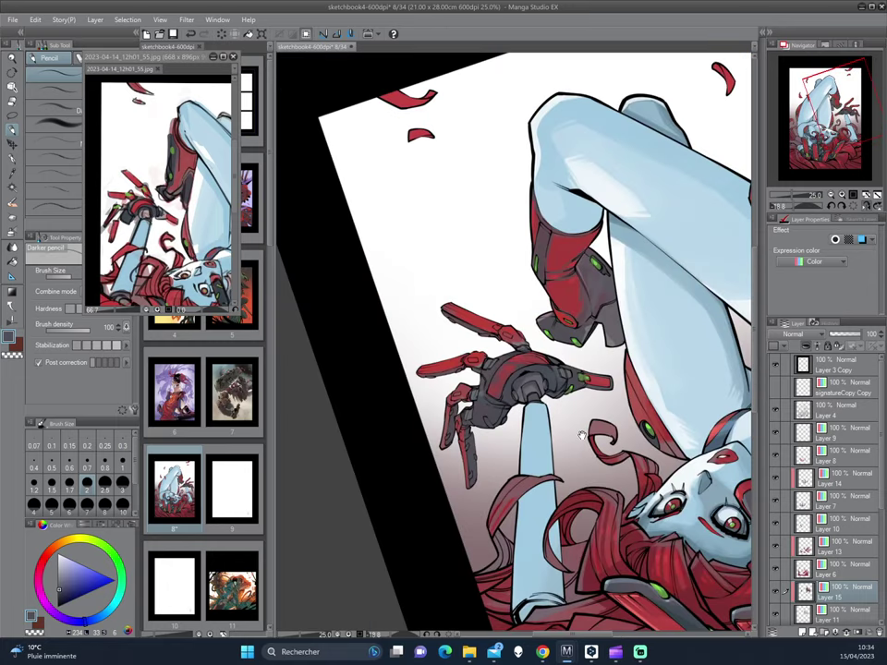
key(minus)
key(minus)
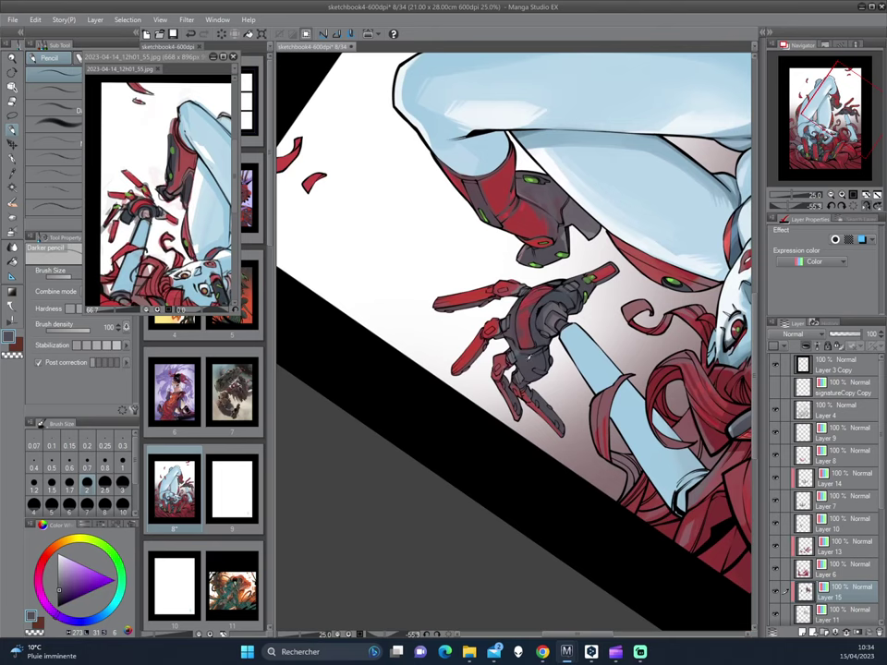
key(minus)
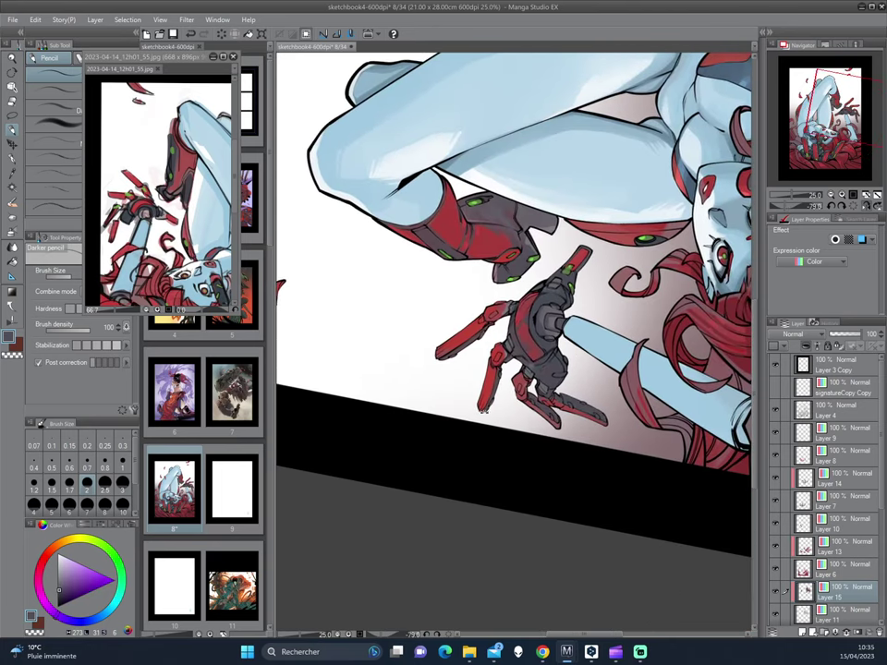
drag(482, 410, 491, 349)
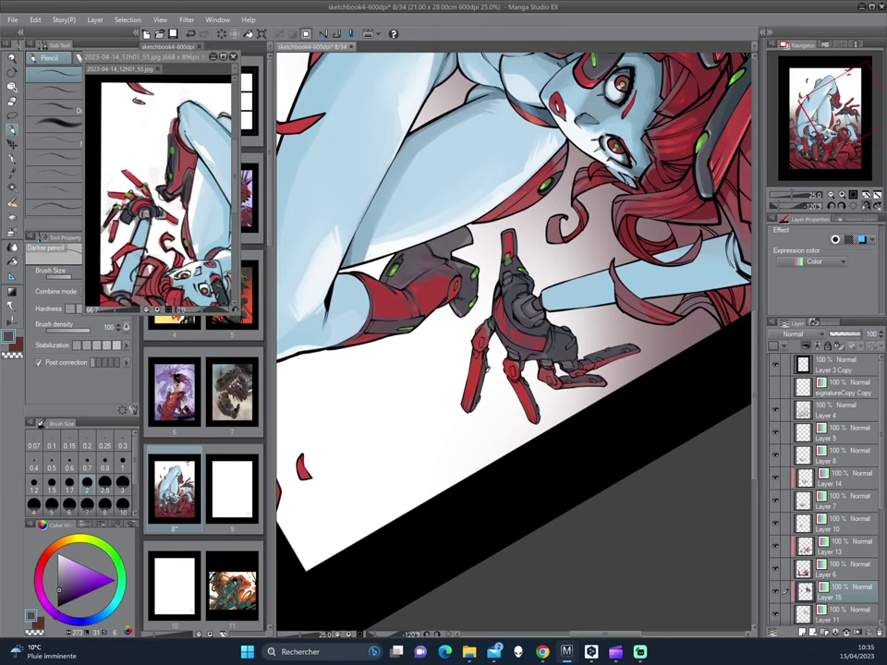
drag(584, 304, 596, 312)
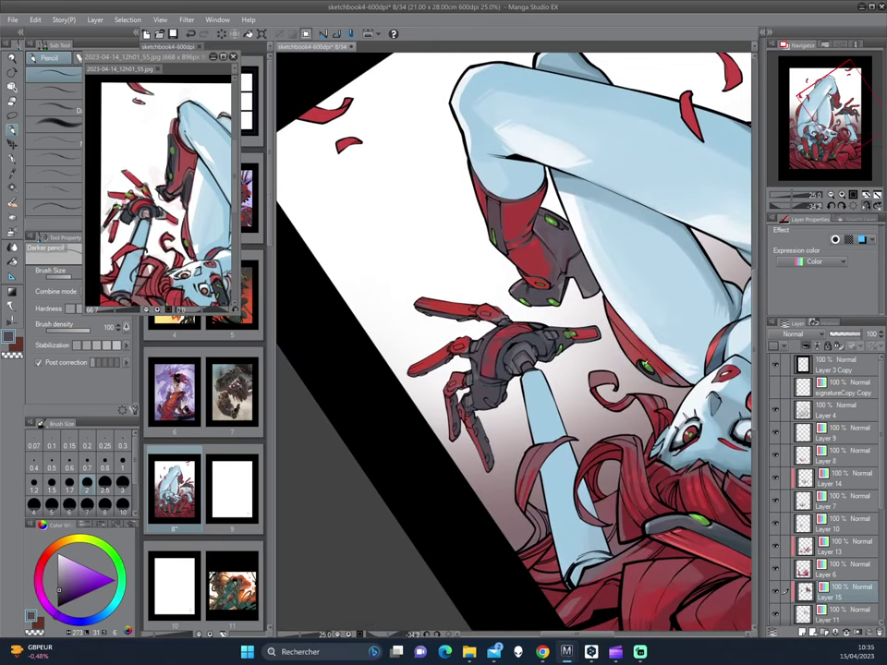
alt+click(649, 363)
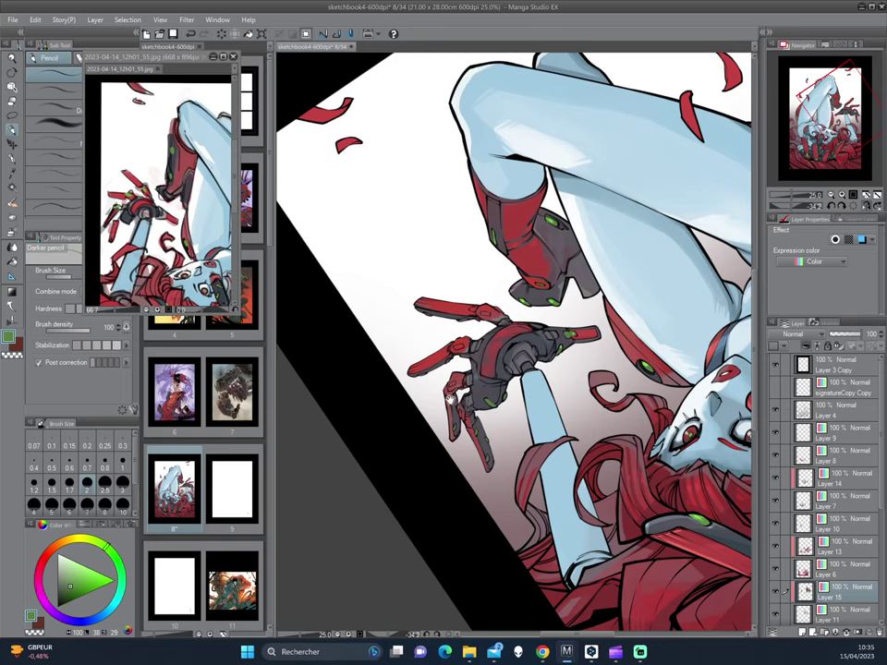
- Rotate and pan the canvas while trying blue-grey and green drawing colours
drag(342, 299, 499, 370)
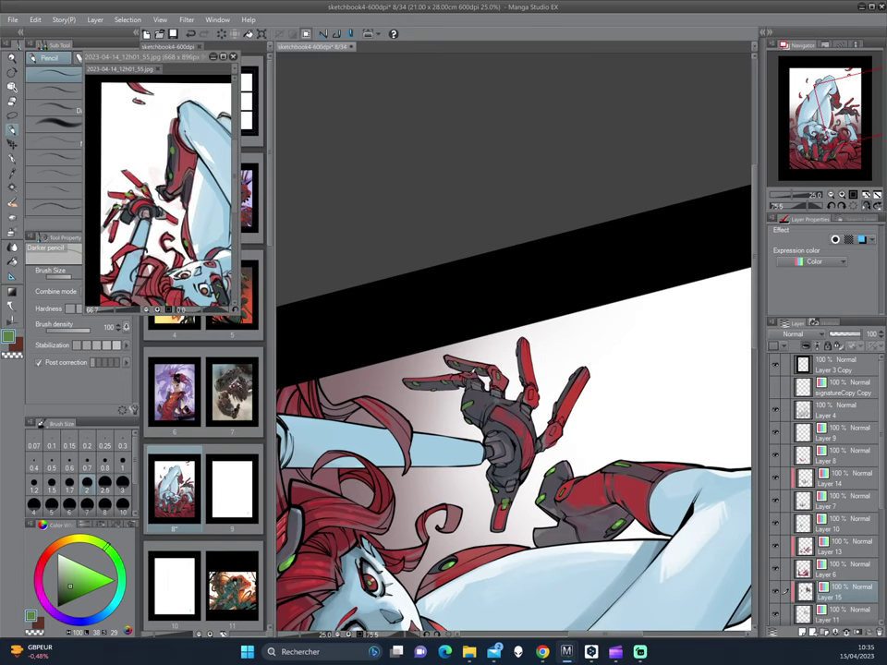
alt+click(464, 355)
drag(462, 351, 496, 339)
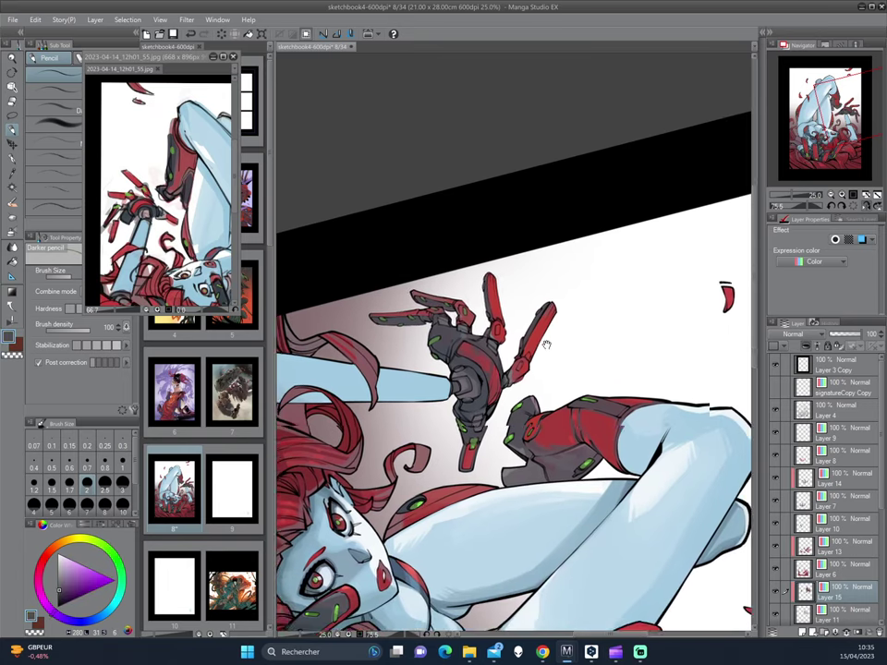
alt+click(496, 338)
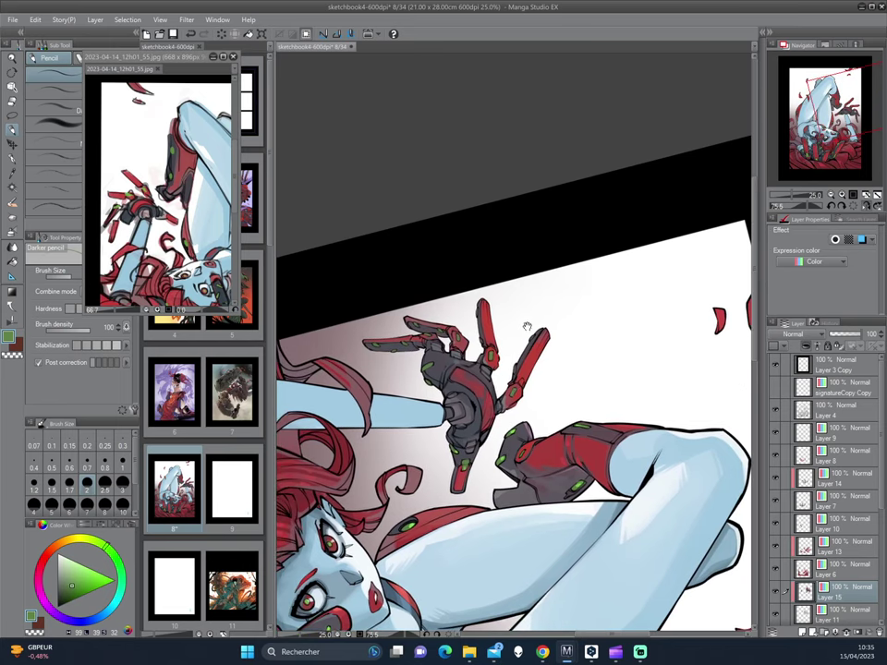
drag(527, 327, 526, 388)
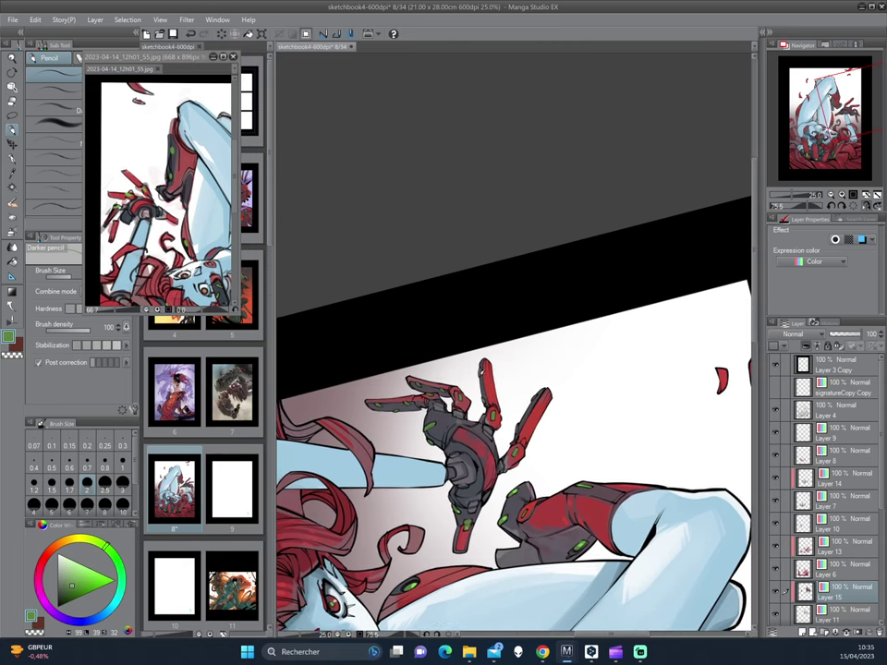
scroll(397, 296, down, 3)
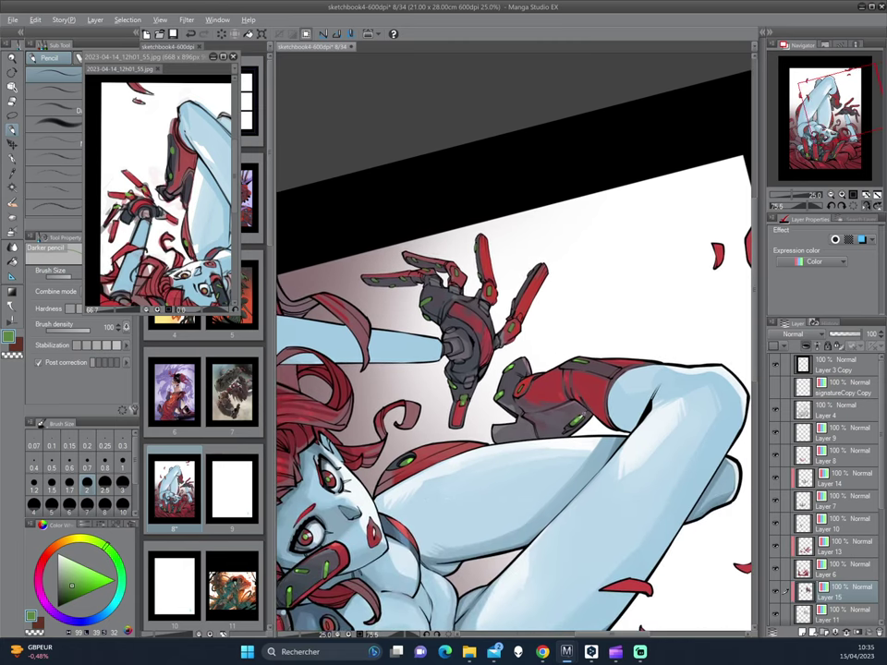
mouse_move(422, 286)
mouse_down()
mouse_move(393, 289)
mouse_move(482, 327)
mouse_up()
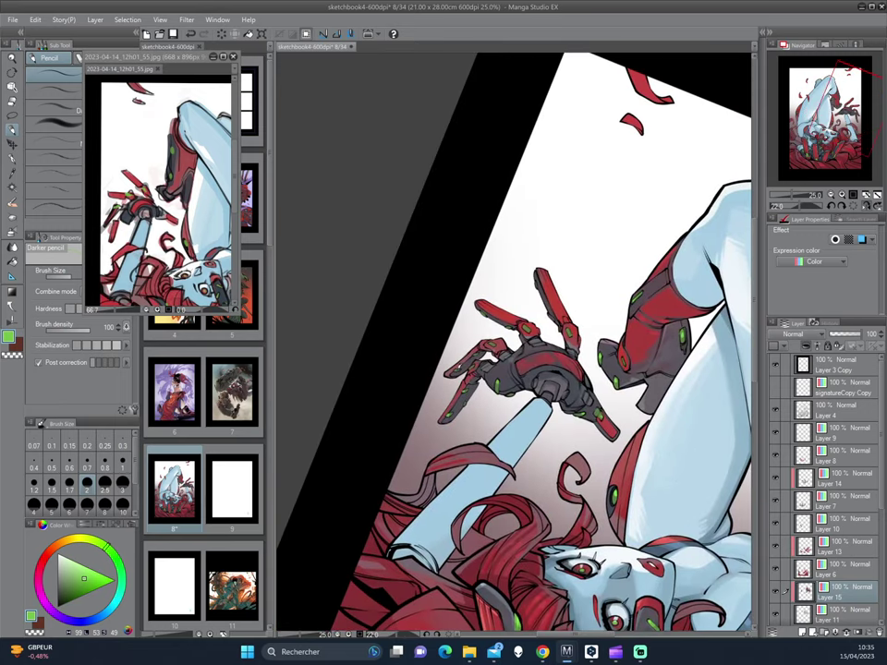
drag(423, 205, 423, 260)
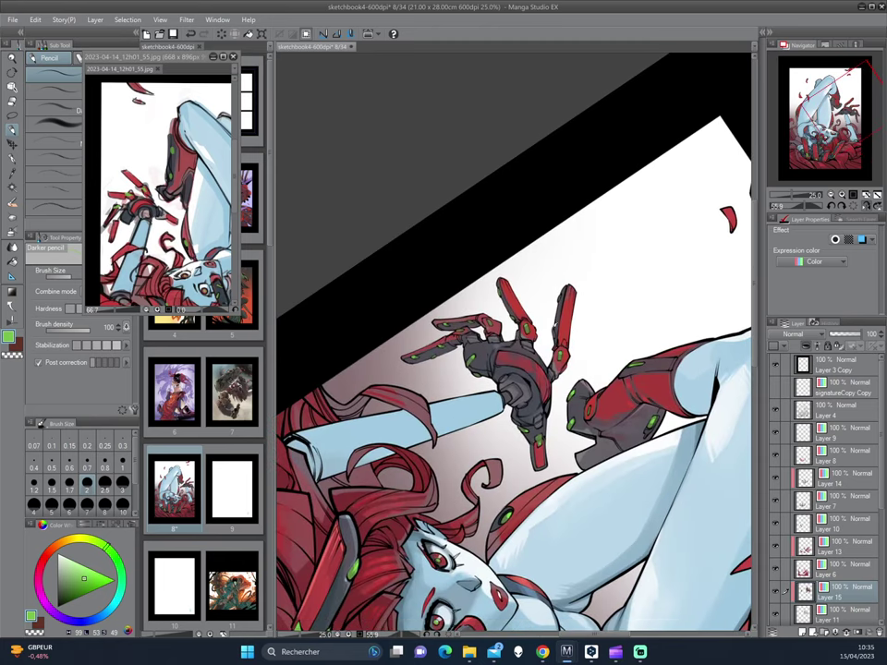
- Pick a darker green, then a bright green, then pale blue, turning the page diagonally
alt+click(561, 395)
alt+click(560, 395)
alt+click(433, 312)
drag(455, 287, 423, 219)
alt+click(423, 269)
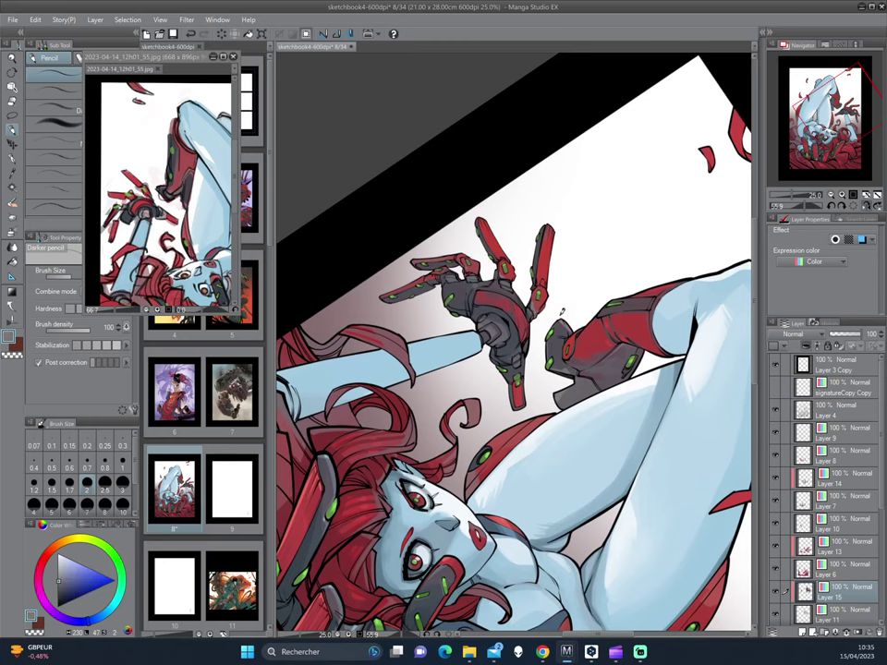
drag(421, 234, 407, 249)
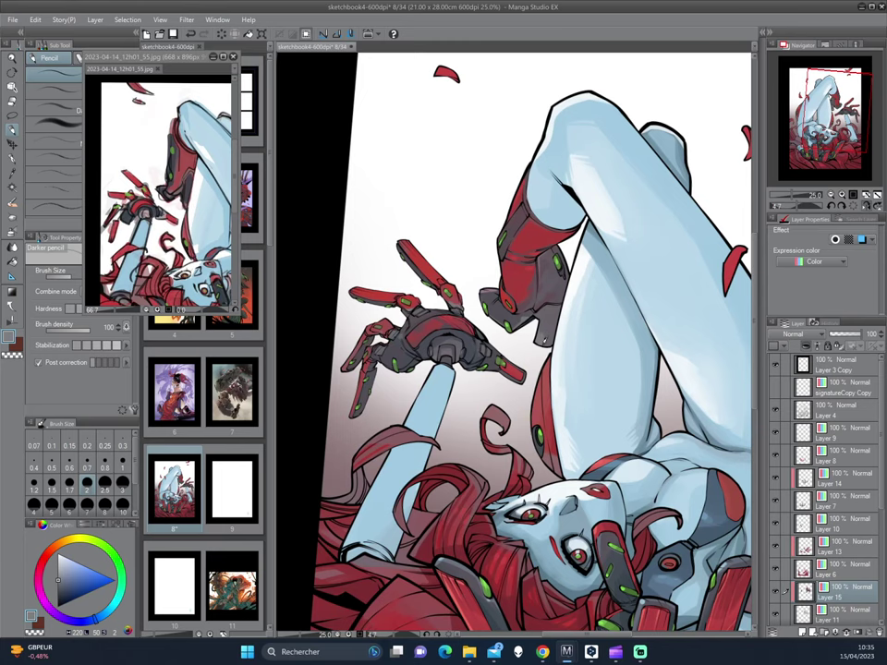
drag(409, 257, 428, 262)
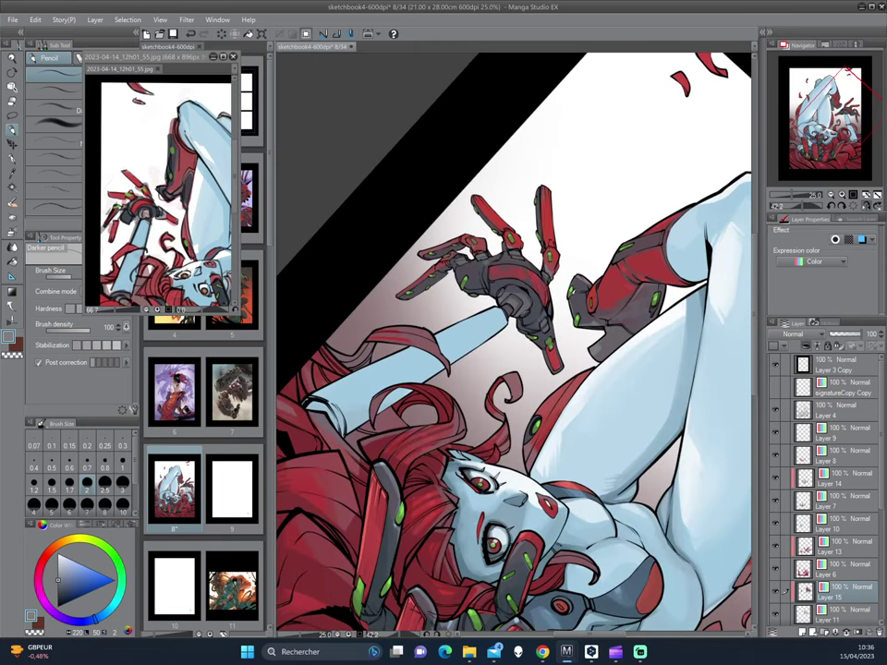
- Add a small pencil stroke beside the robotic hand, pick purple, and zoom out to the full page
drag(580, 348, 589, 341)
mouse_move(552, 381)
mouse_down()
mouse_move(591, 416)
mouse_move(565, 440)
mouse_move(619, 277)
mouse_move(383, 250)
mouse_up()
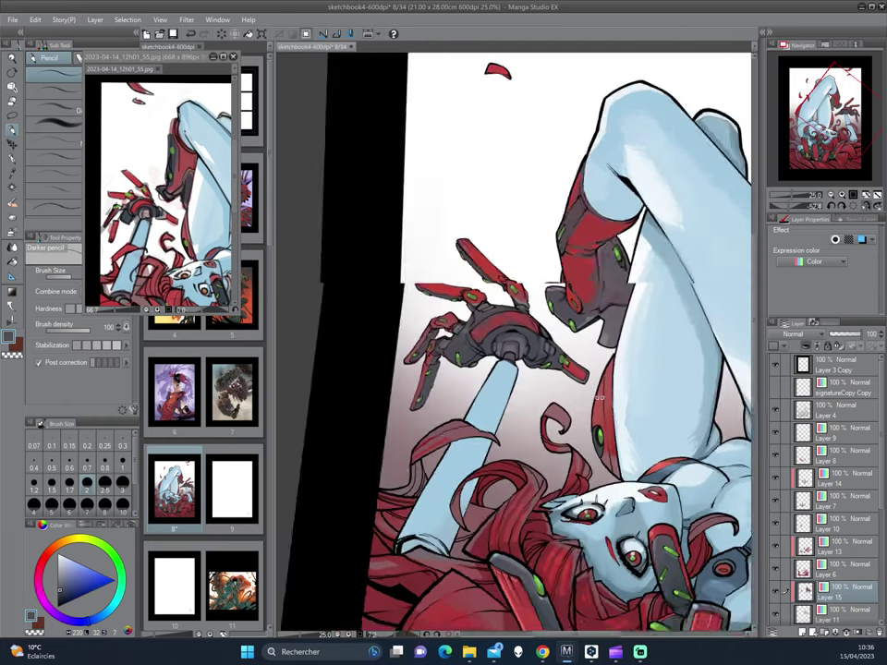
drag(391, 248, 603, 318)
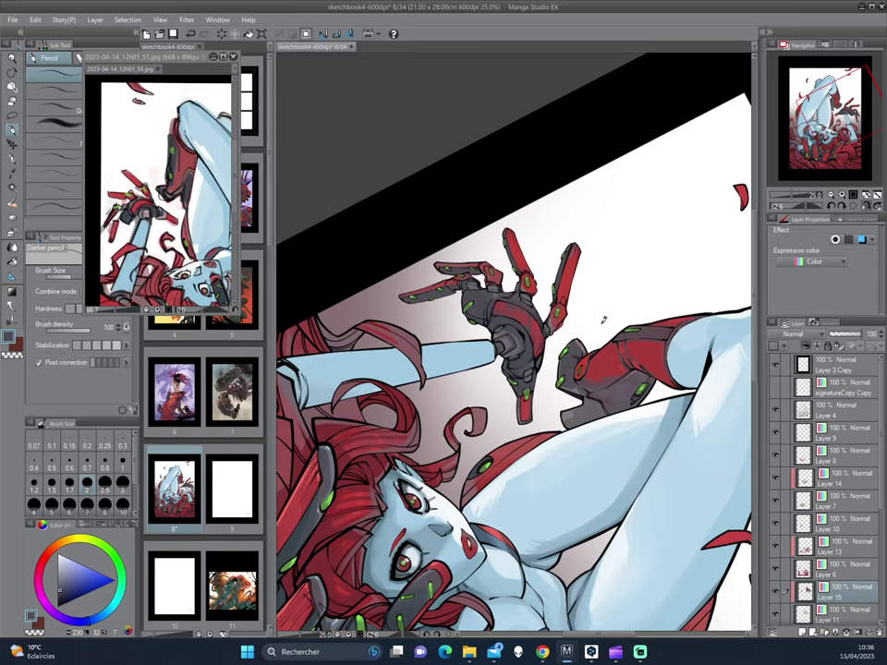
click(54, 606)
drag(387, 251, 554, 278)
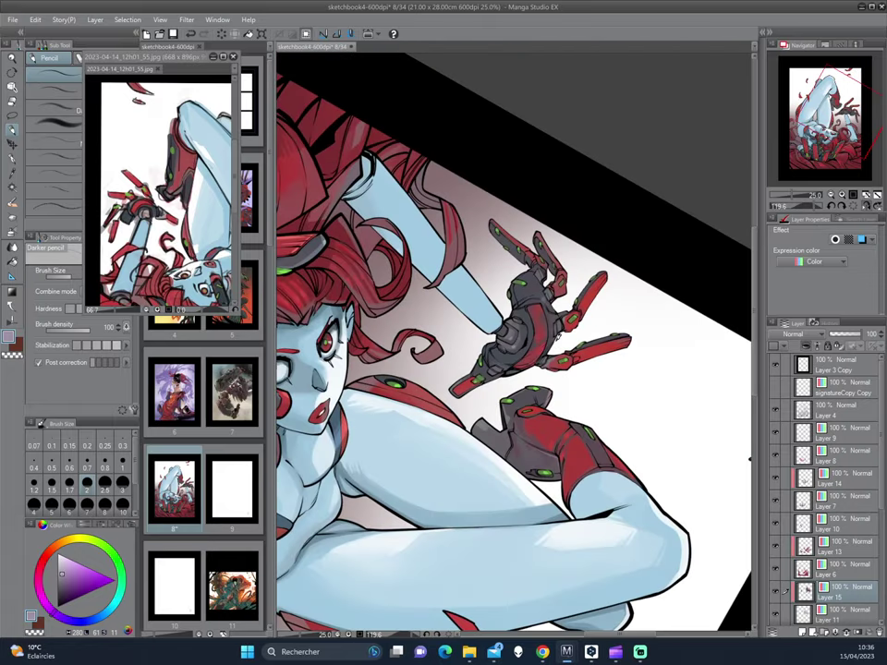
drag(418, 238, 601, 292)
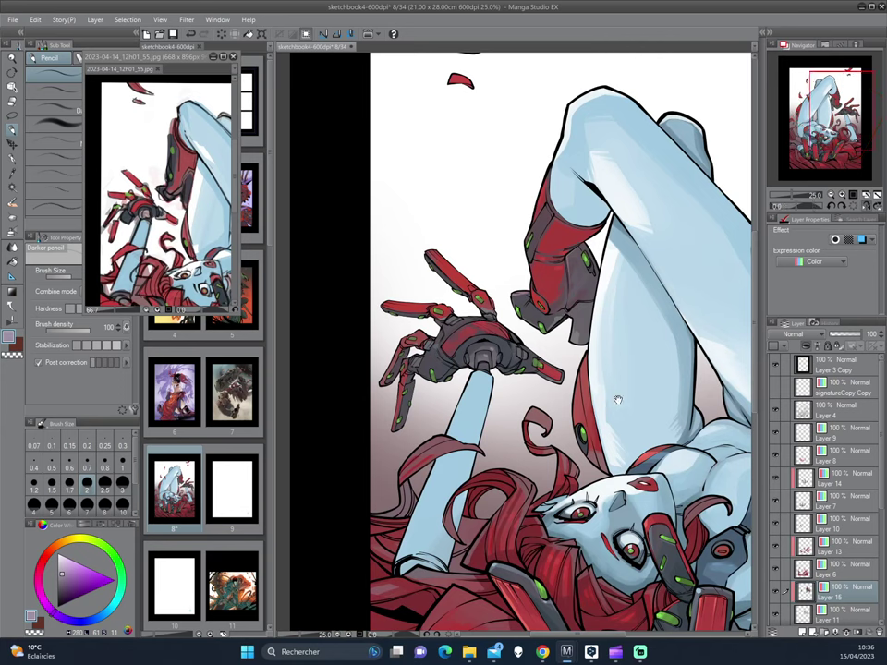
scroll(602, 292, down, 1)
- Mirror the view and select Layer 5 Copy 2 with the oil paint brush in a darker colour
scroll(568, 297, down, 2)
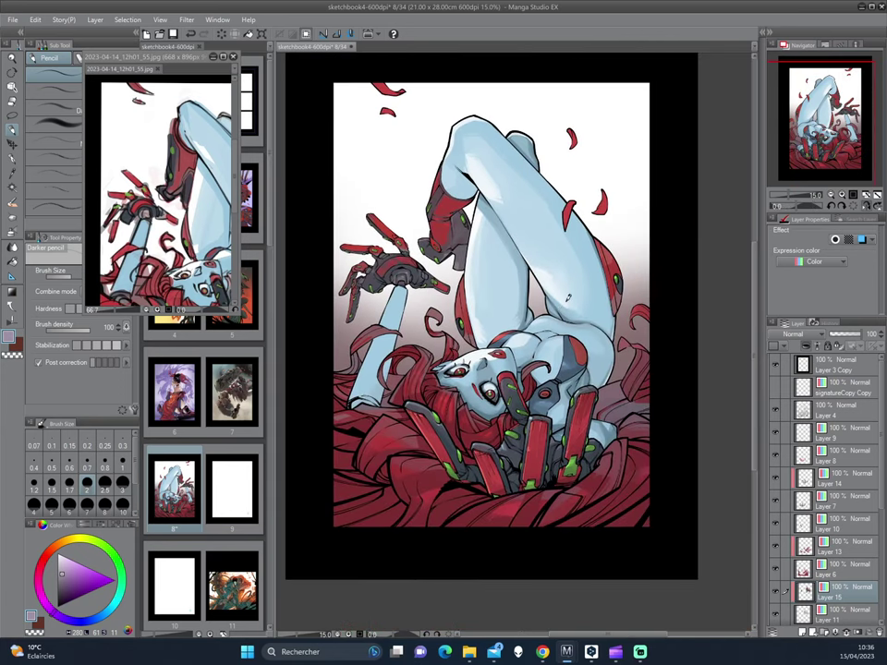
key(h)
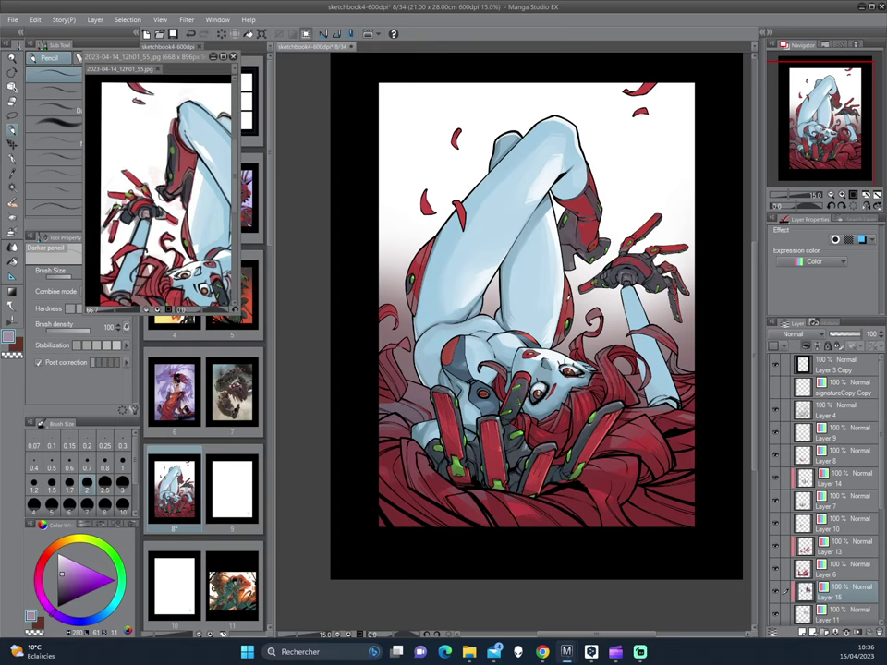
scroll(880, 432, down, 5)
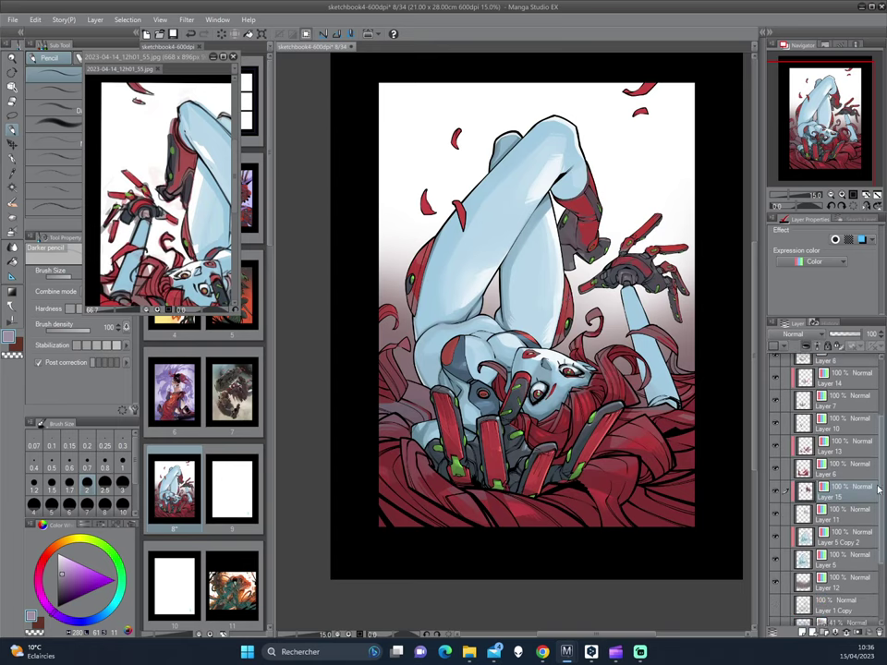
click(783, 507)
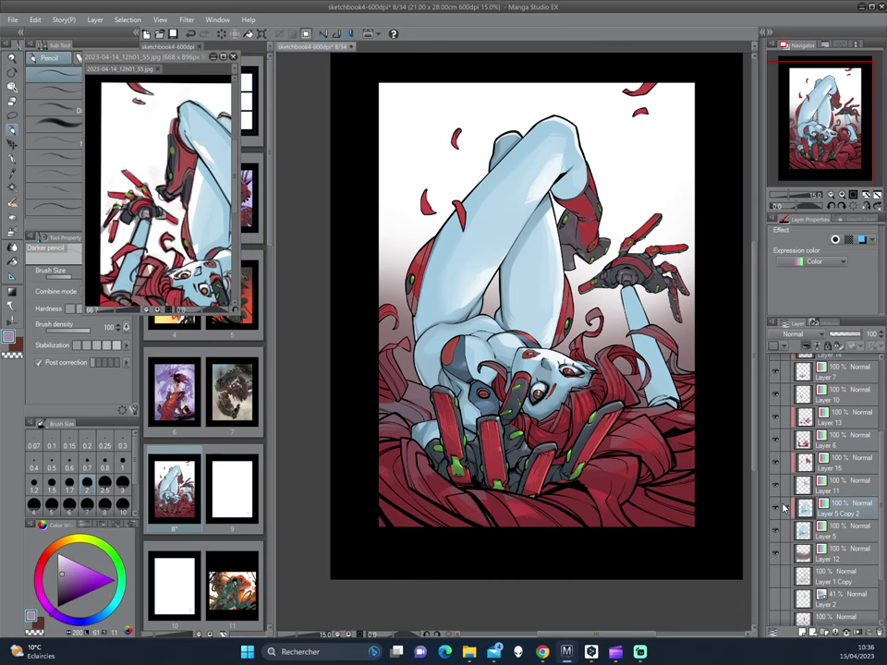
click(14, 202)
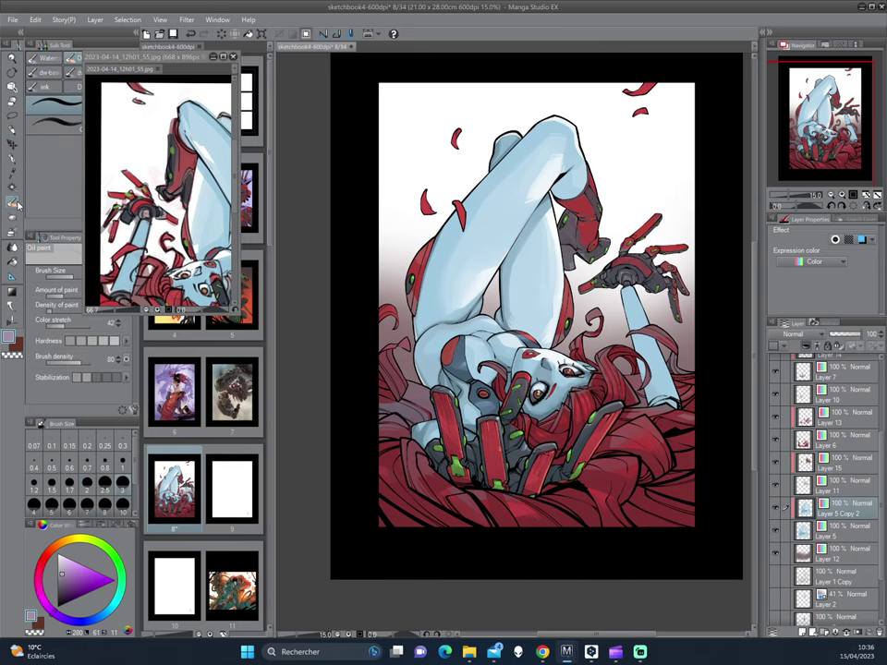
scroll(551, 287, up, 1)
scroll(551, 286, up, 1)
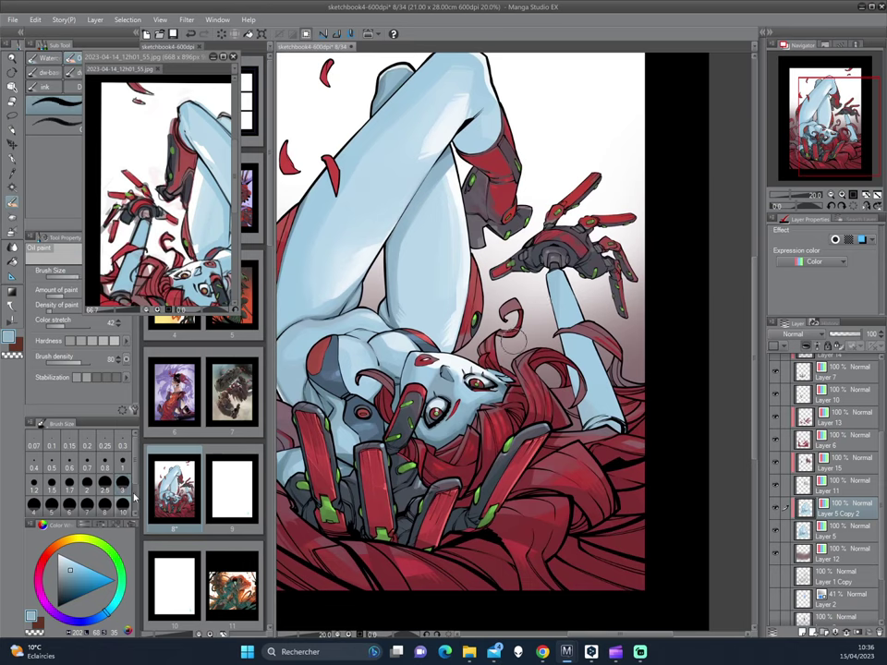
alt+click(285, 232)
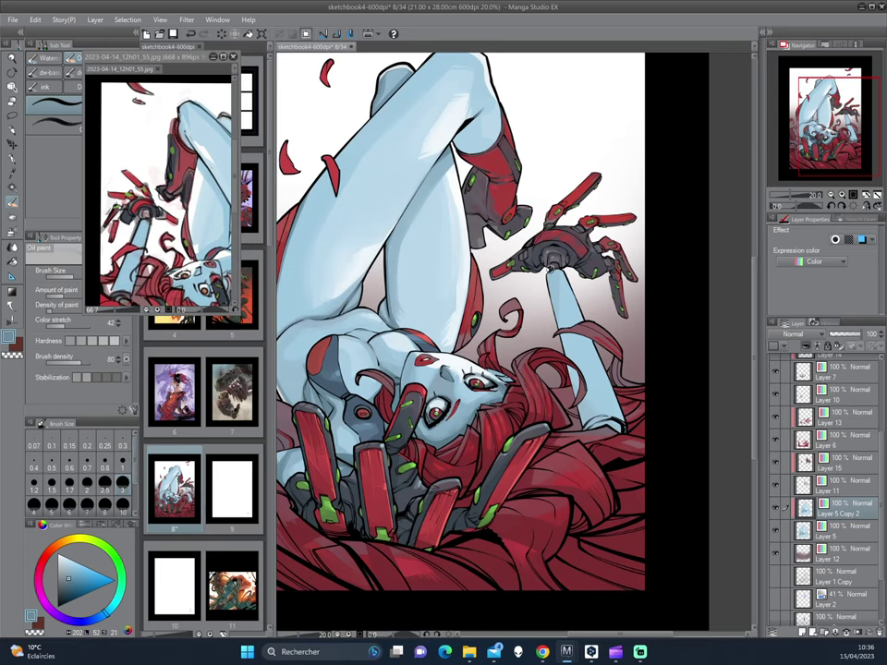
- Pick a darker desaturated blue and rotate and zoom the canvas onto the hair and arm
drag(412, 243, 582, 243)
alt+click(325, 202)
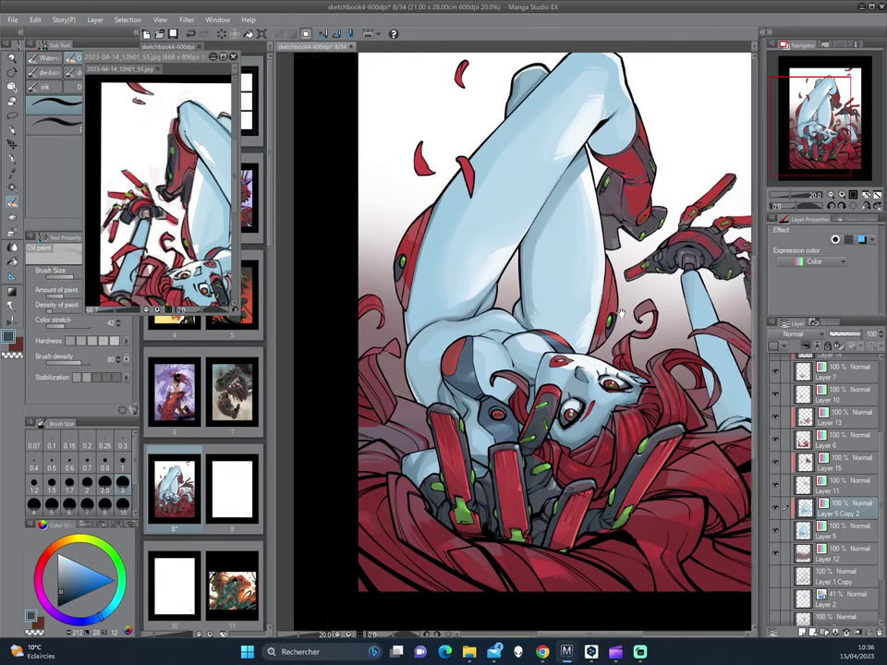
mouse_move(513, 235)
mouse_down()
mouse_move(434, 230)
mouse_move(635, 301)
mouse_up()
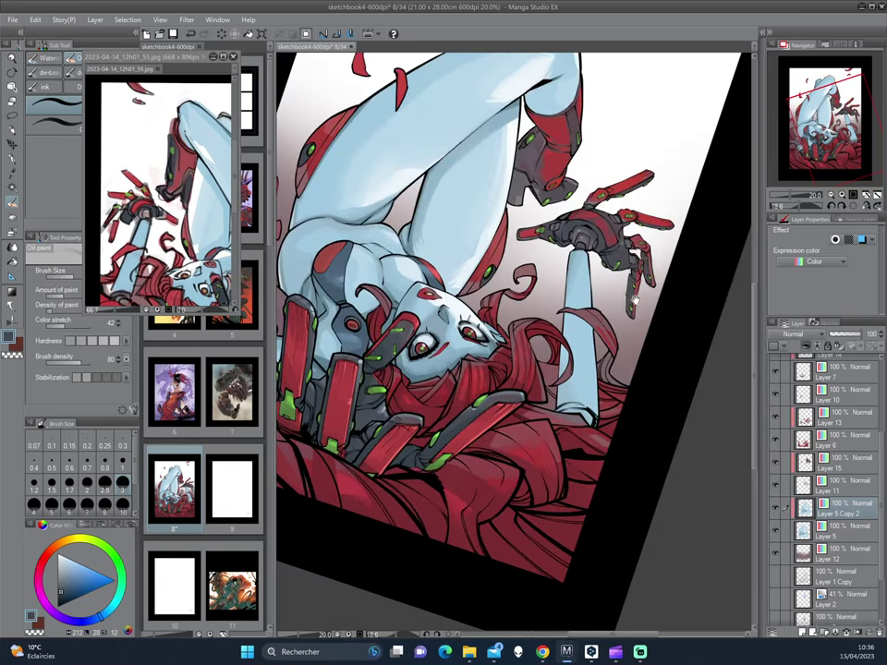
drag(330, 127, 393, 194)
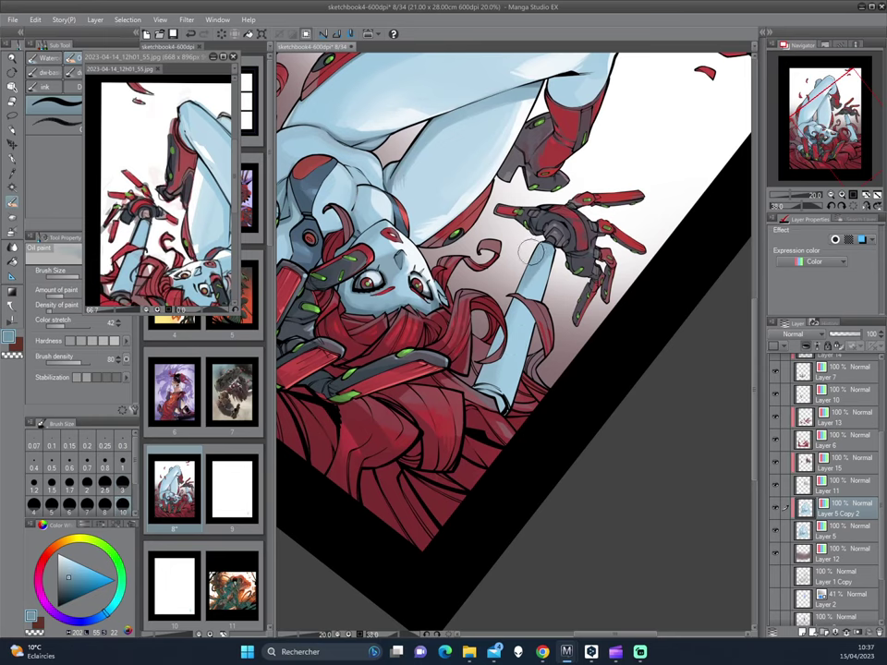
scroll(370, 295, up, 2)
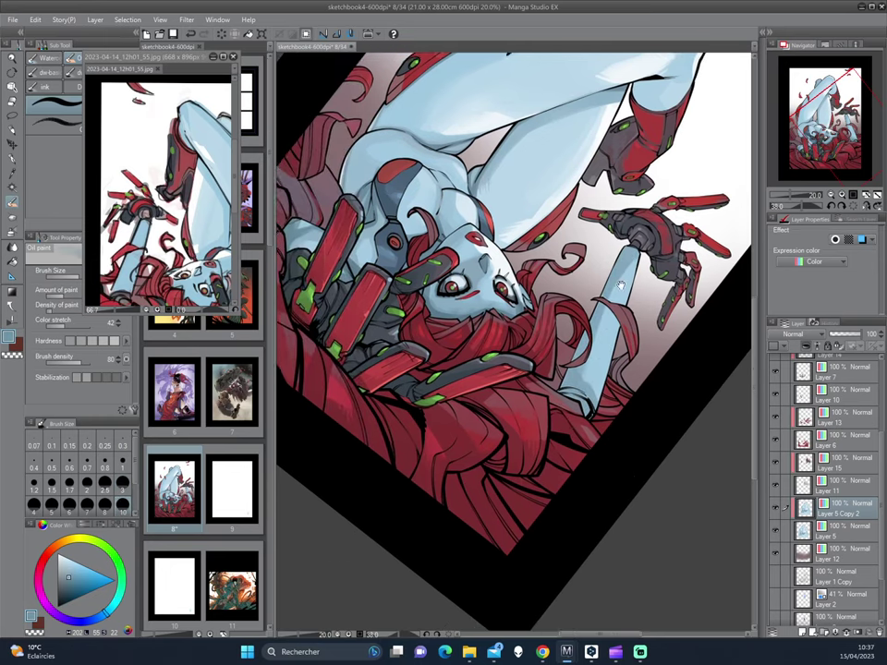
drag(291, 244, 434, 265)
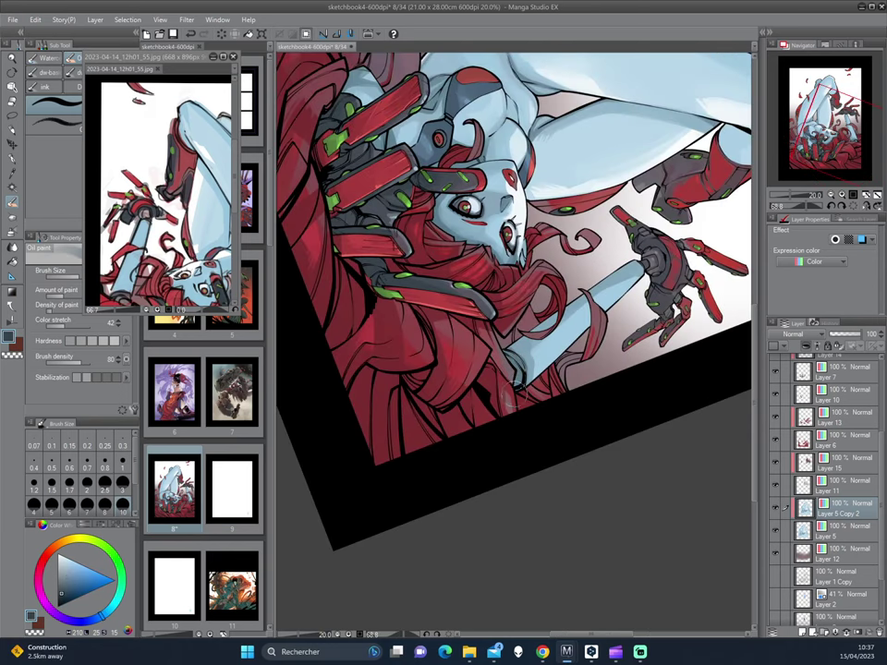
mouse_move(381, 272)
mouse_down()
mouse_move(382, 237)
mouse_move(429, 183)
mouse_up()
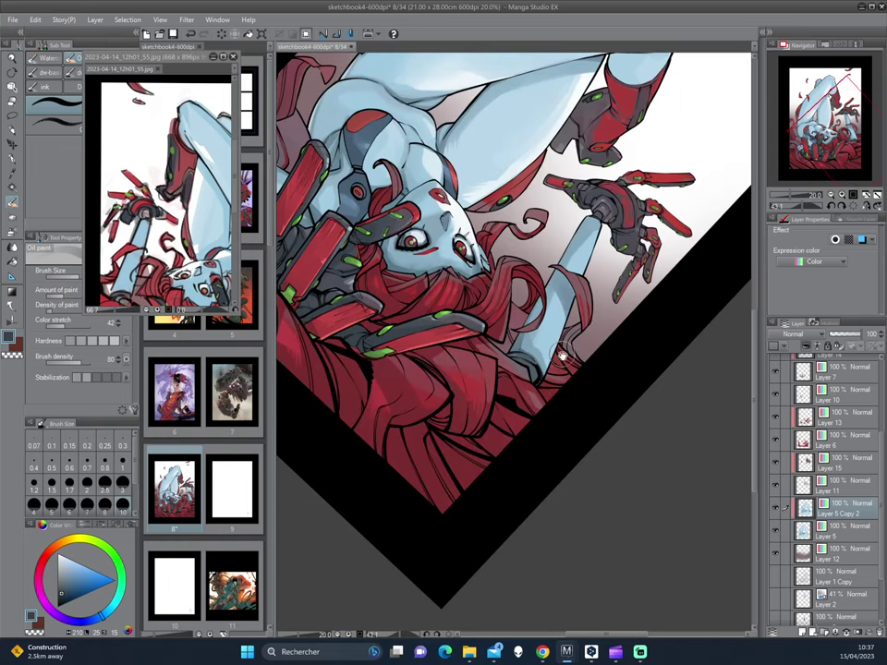
mouse_move(422, 215)
mouse_down()
mouse_move(632, 250)
mouse_move(547, 261)
mouse_up()
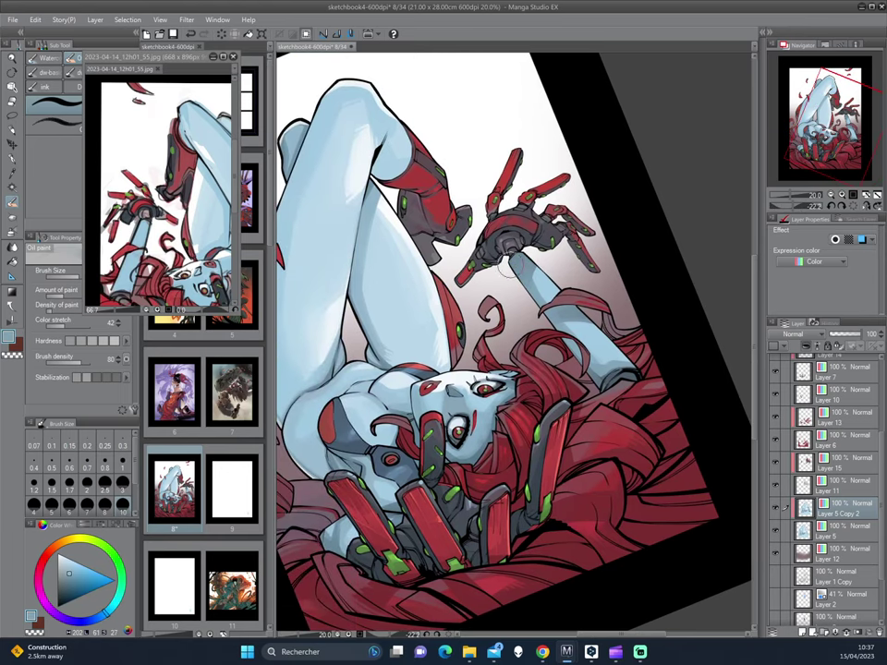
mouse_move(380, 199)
mouse_down()
mouse_move(635, 358)
mouse_move(432, 192)
mouse_up()
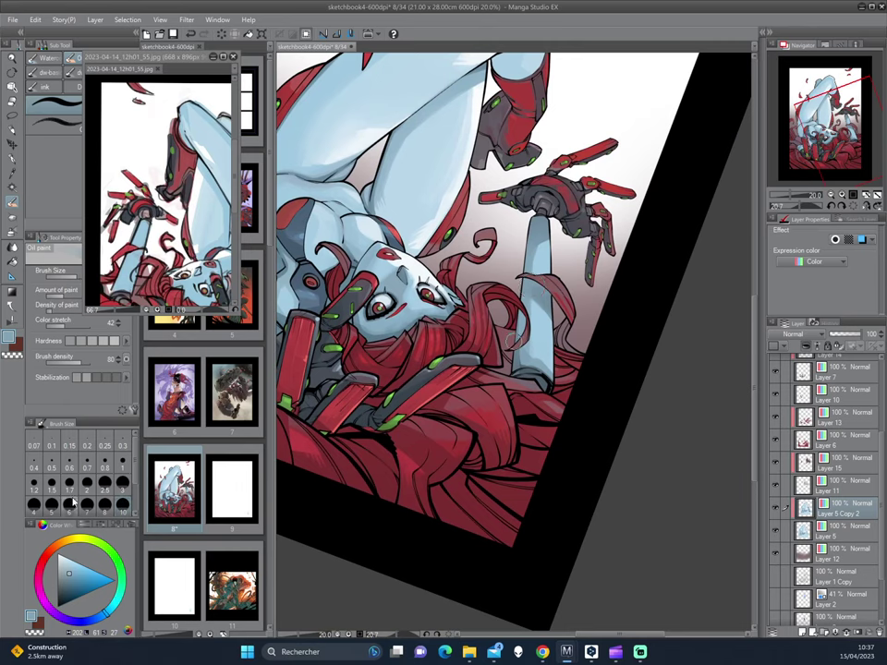
- Pick a darker blue-grey and add new Layer 16 above Layer 5 Copy 2
alt+click(386, 257)
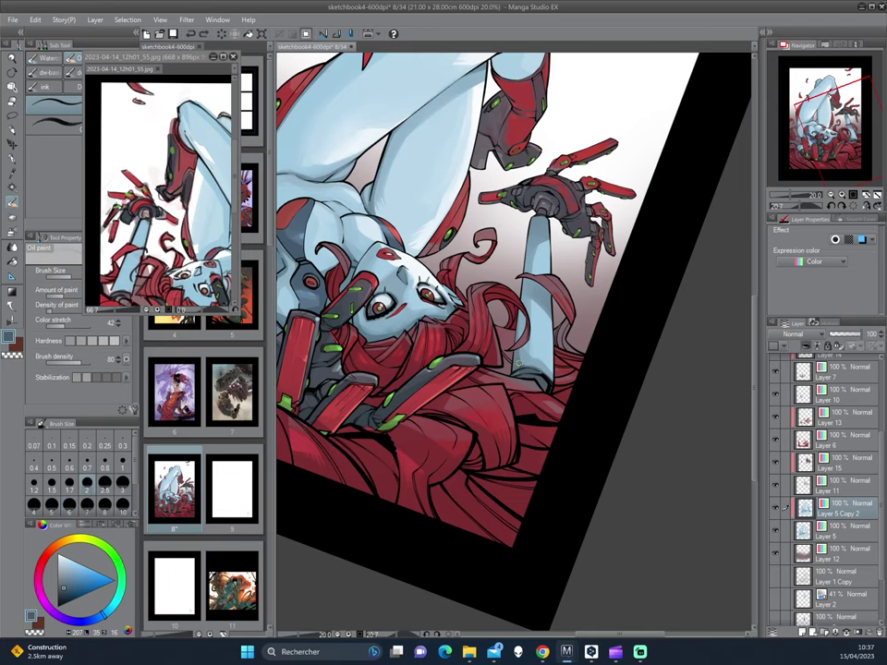
mouse_move(389, 215)
mouse_down()
mouse_move(584, 347)
mouse_move(570, 334)
mouse_move(523, 403)
mouse_move(566, 312)
mouse_up()
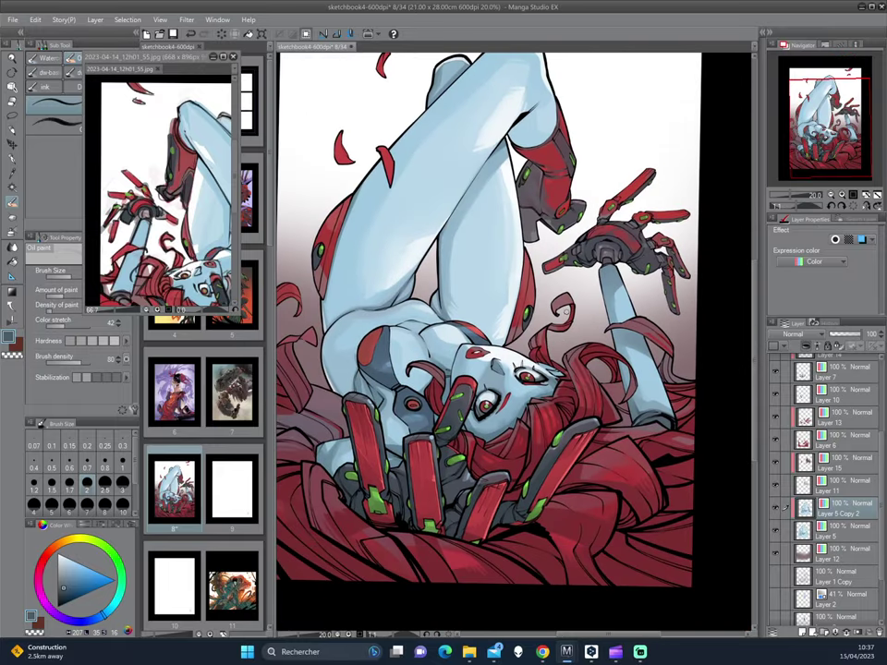
key(ctrl+shift+n)
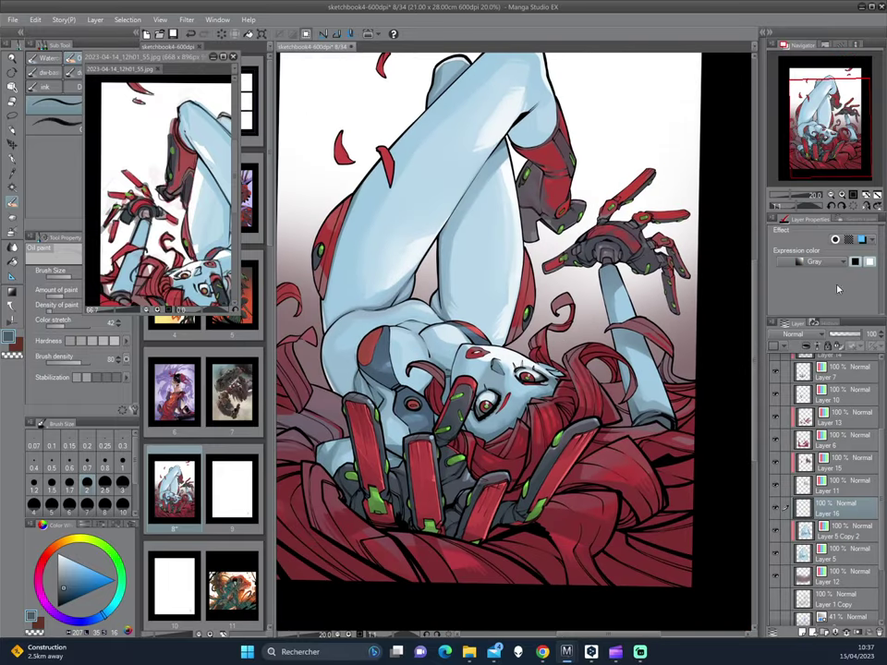
- Rotate and zoom in on the canvas, then choose a dark slate grey drawing colour
scroll(605, 262, up, 3)
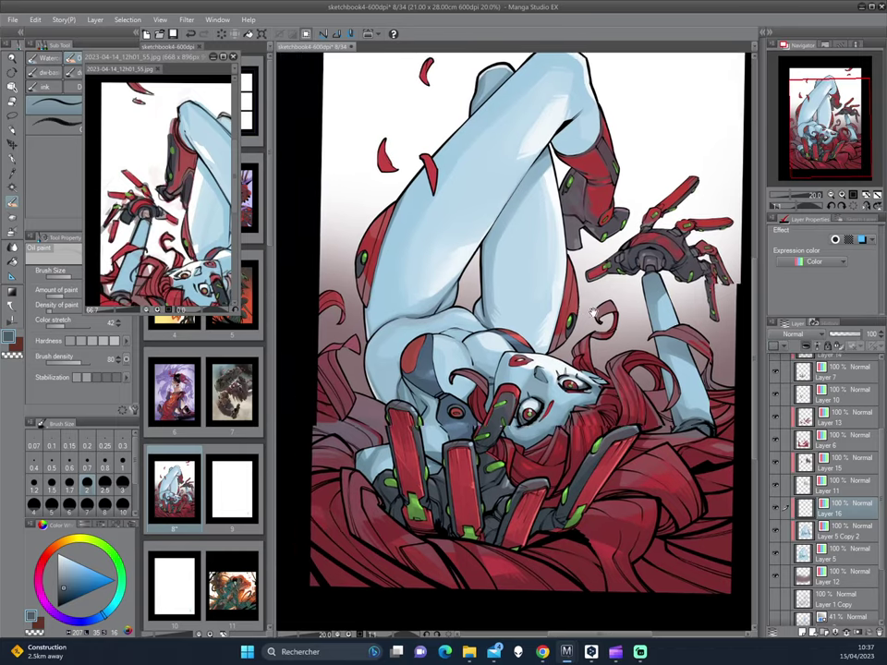
mouse_move(605, 262)
mouse_down()
mouse_move(649, 312)
mouse_move(523, 369)
mouse_up()
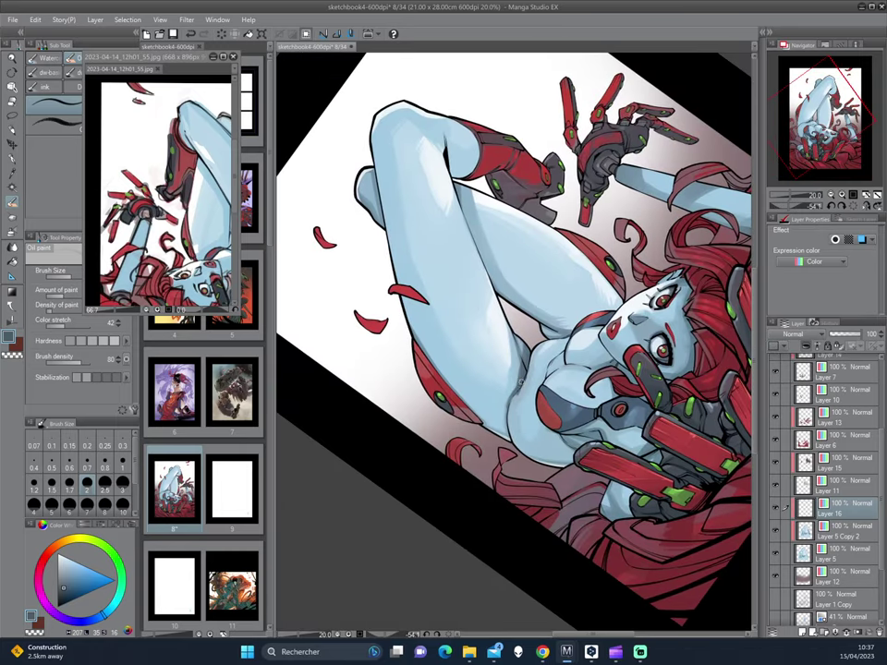
mouse_move(523, 370)
mouse_down()
mouse_move(514, 471)
mouse_move(500, 393)
mouse_up()
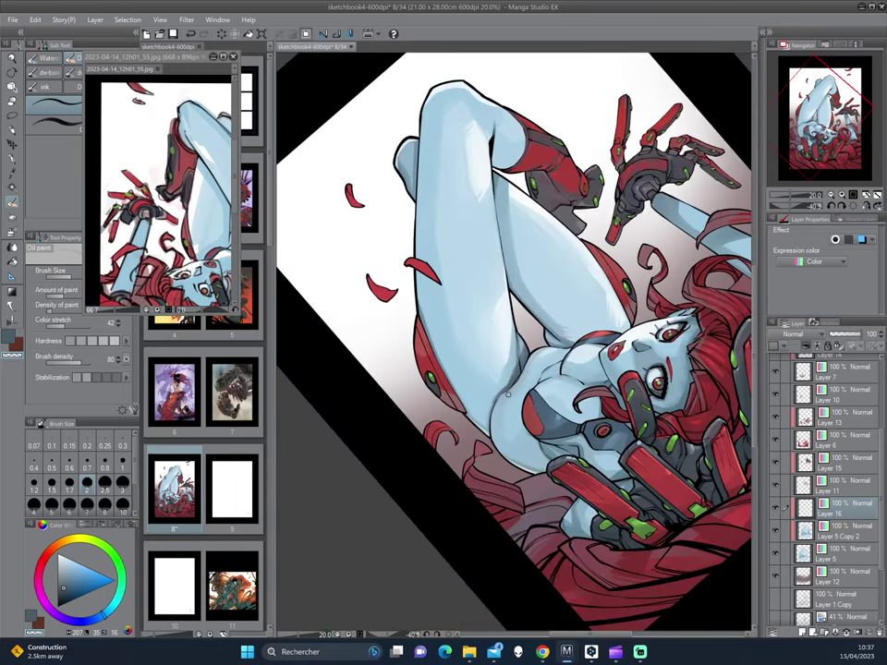
drag(672, 268, 413, 227)
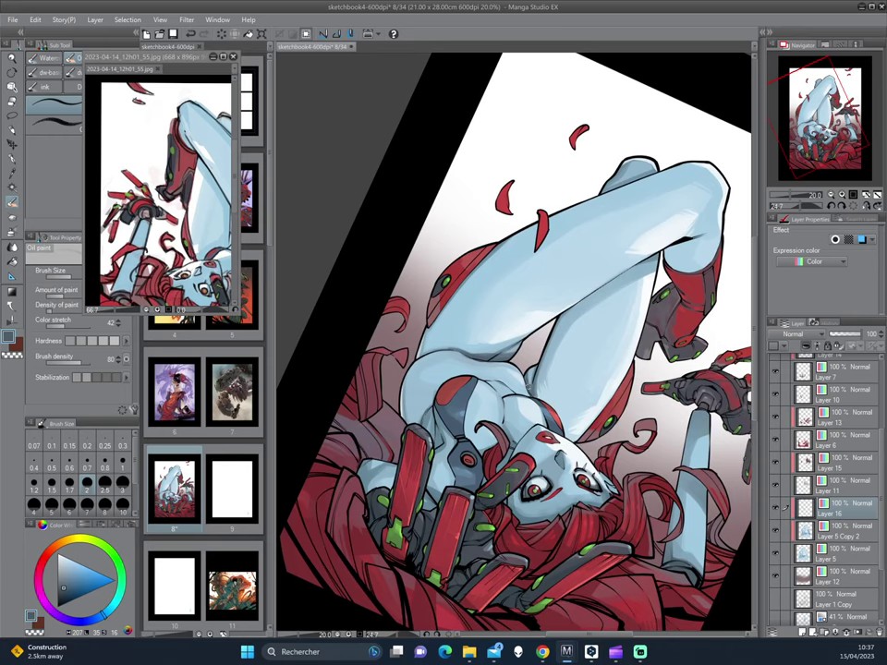
drag(548, 410, 538, 325)
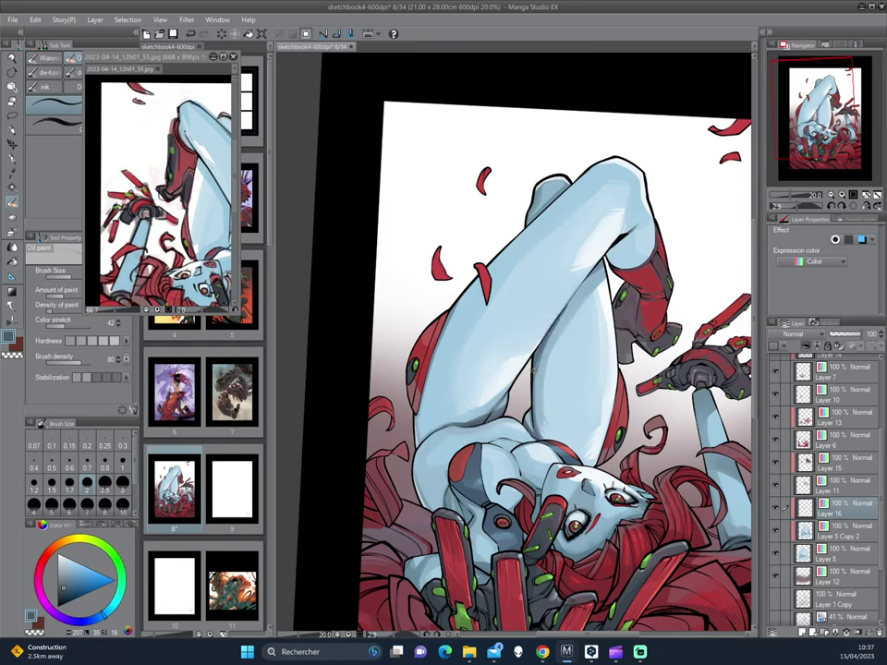
alt+click(538, 355)
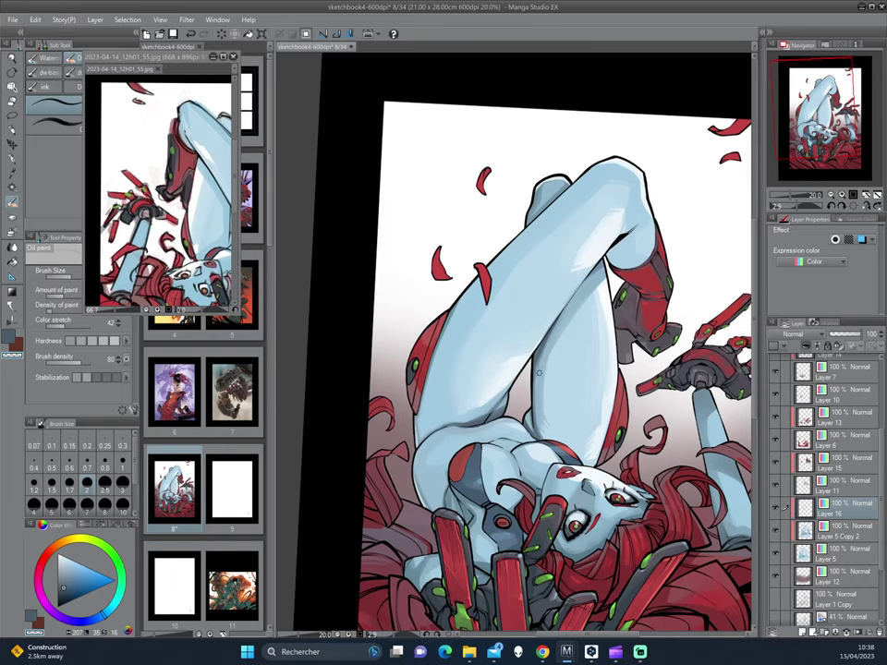
- Switch to the Darker pencil and sample light blue and dark blue-grey colours from the figure
key(p)
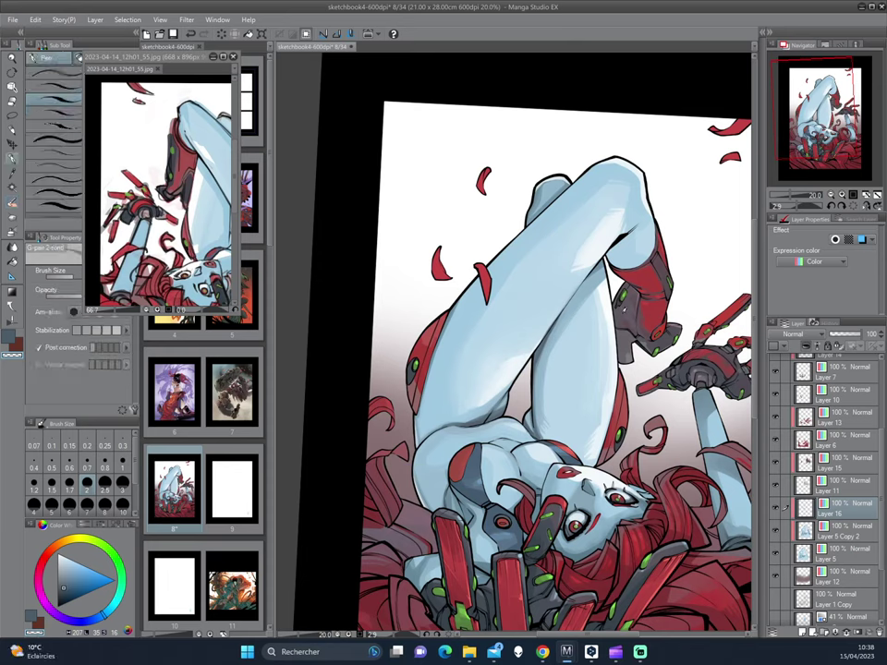
alt+click(559, 311)
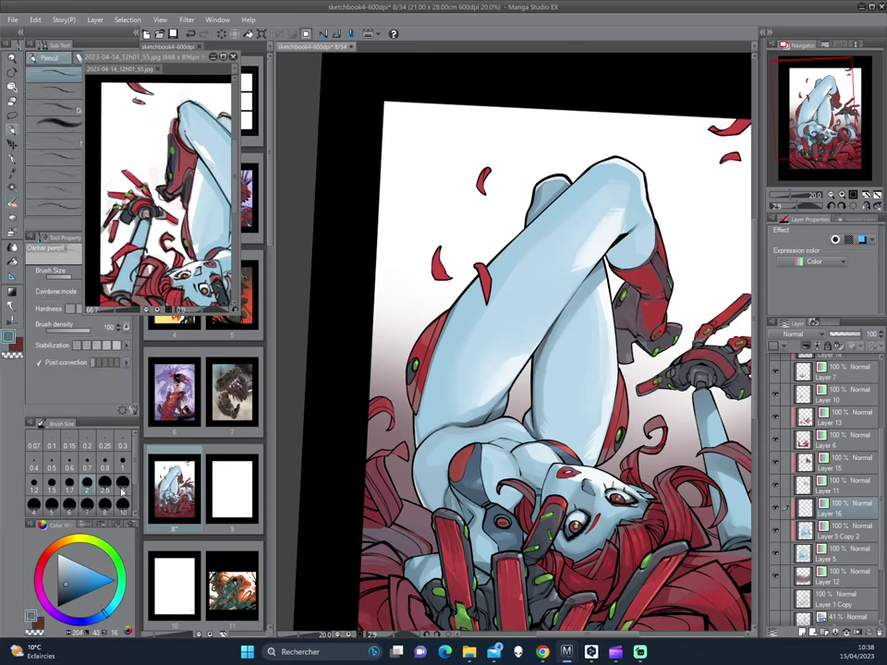
alt+click(543, 282)
alt+click(575, 294)
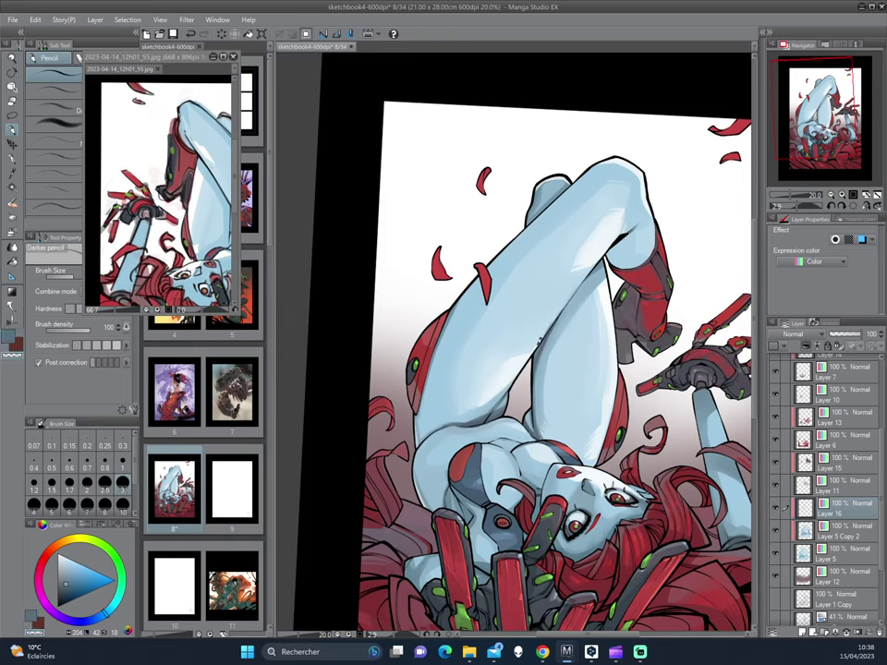
drag(575, 294, 394, 262)
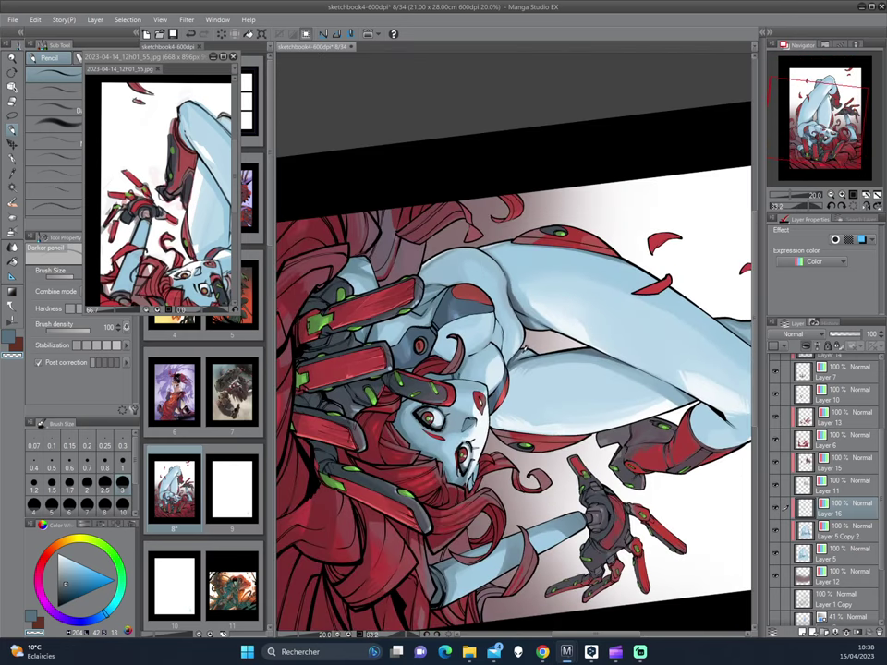
key(c)
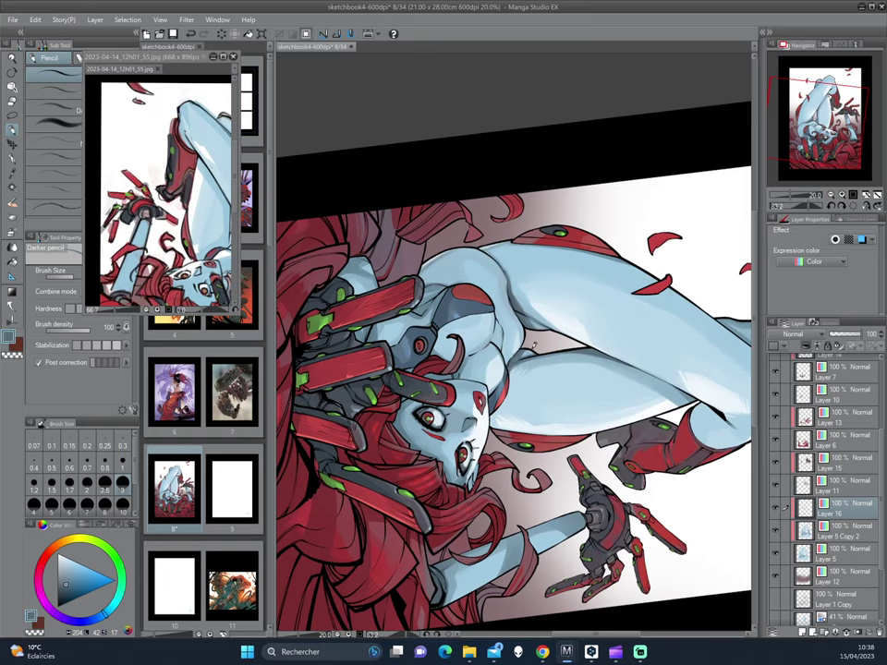
- Rotate and zoom the view around the figure and sample the light blue skin colour
mouse_move(529, 349)
mouse_down()
mouse_move(502, 355)
mouse_move(518, 388)
mouse_up()
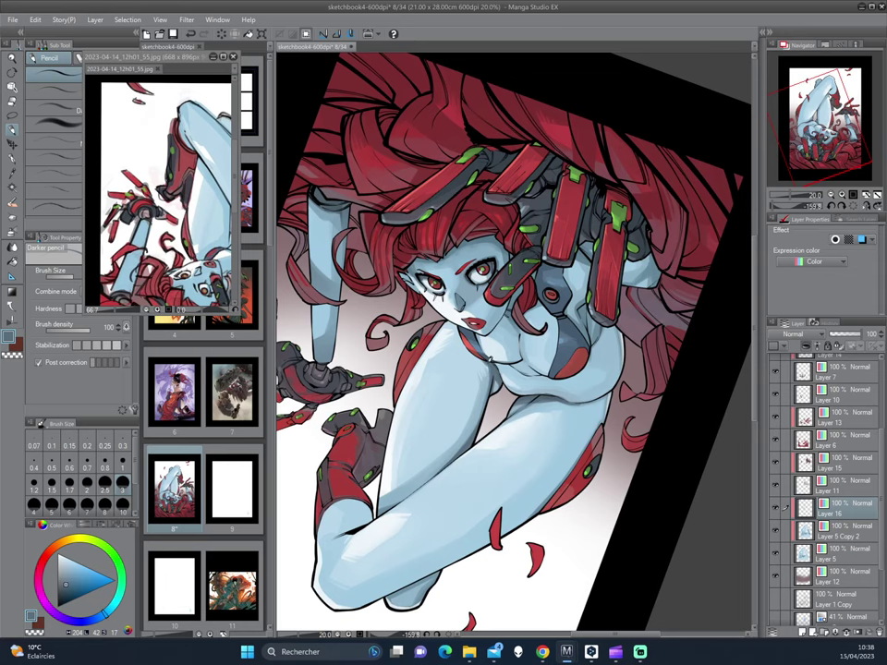
drag(365, 270, 374, 415)
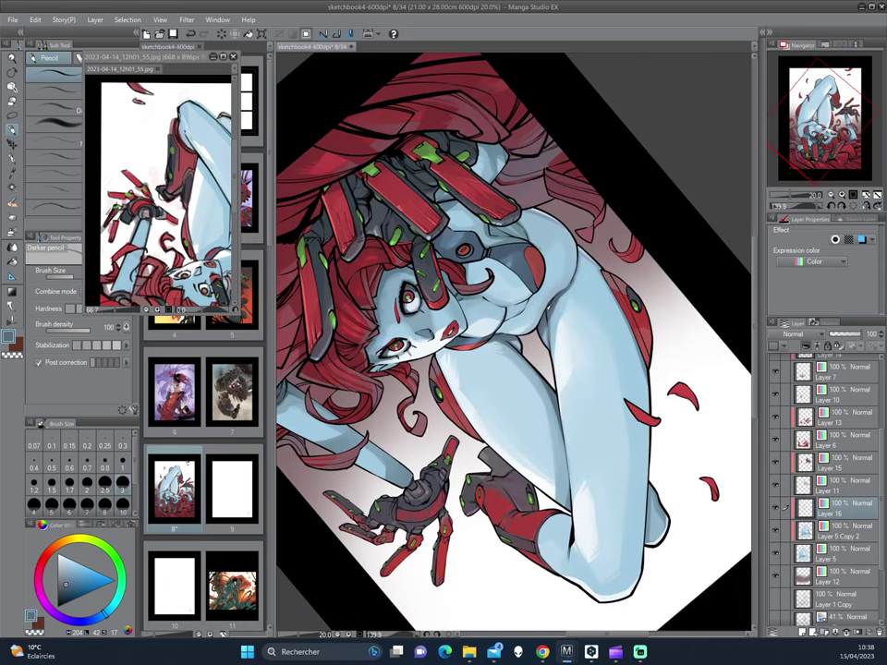
drag(434, 188, 437, 248)
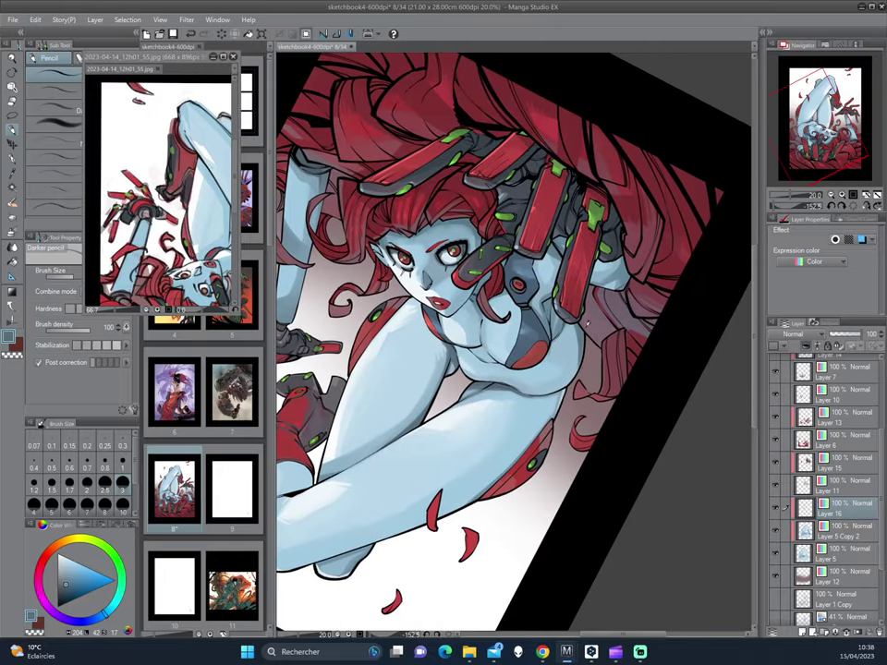
mouse_move(434, 277)
mouse_down()
mouse_move(554, 379)
mouse_move(540, 302)
mouse_up()
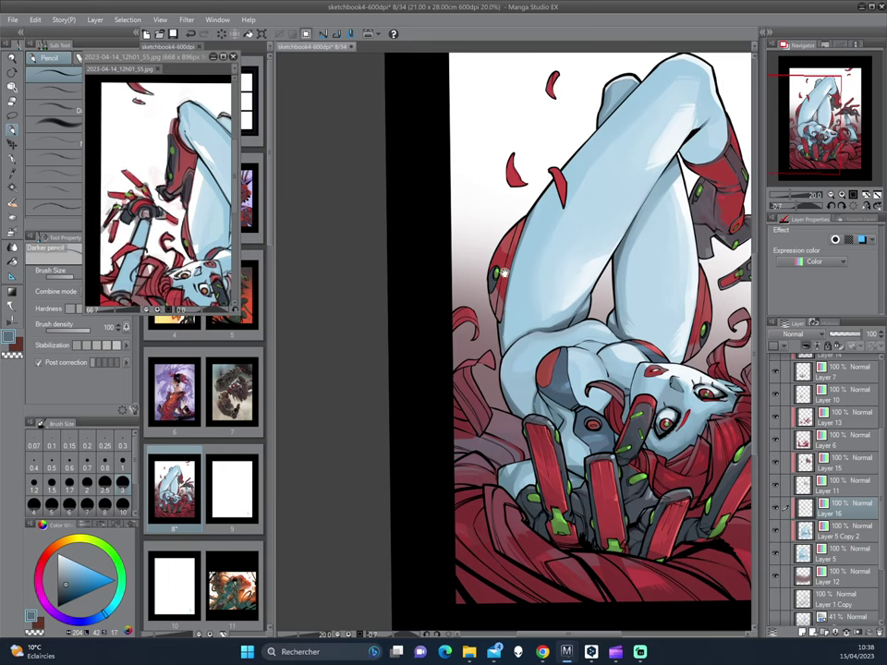
mouse_move(379, 202)
mouse_down()
mouse_move(622, 313)
mouse_move(527, 325)
mouse_up()
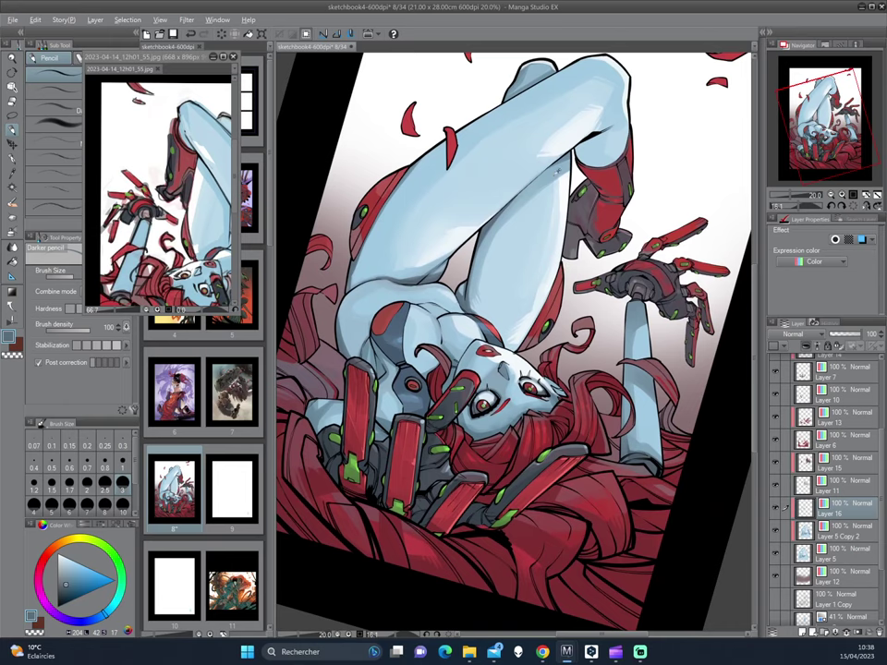
alt+click(411, 197)
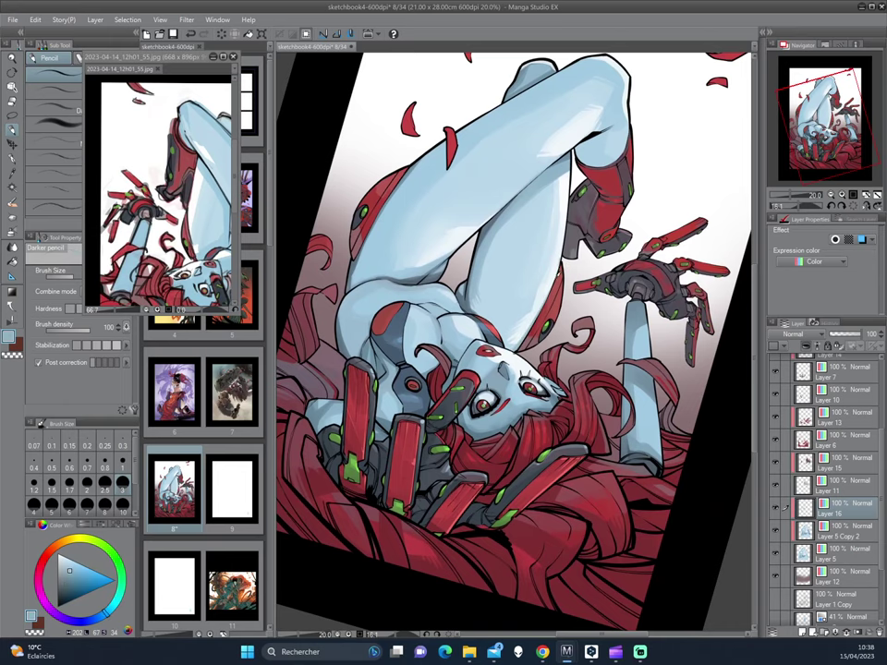
- Sample a nearby figure colour, then flip the view, reset rotation and zoom out to the whole page
drag(399, 233, 546, 390)
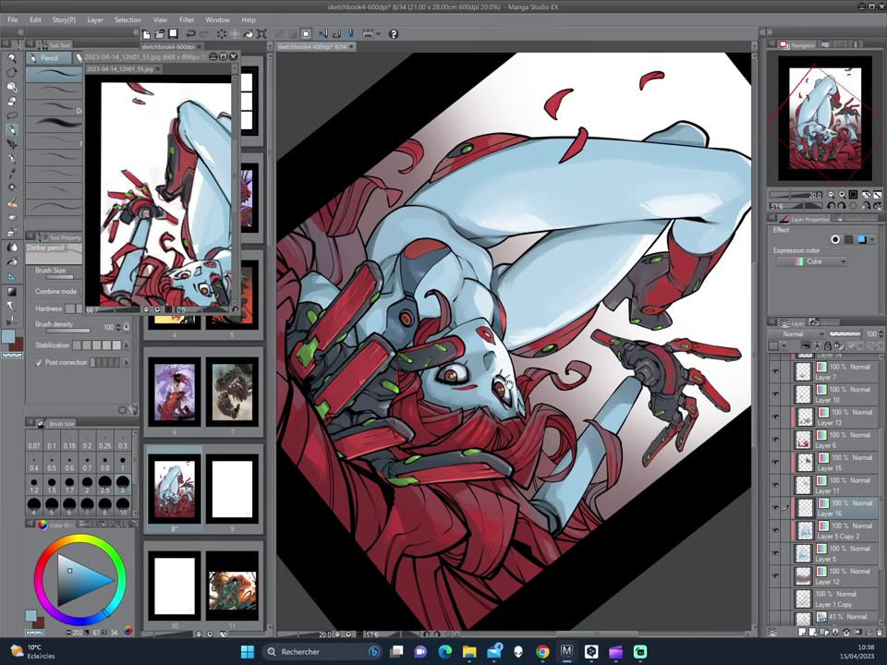
mouse_move(383, 287)
mouse_down()
mouse_move(572, 275)
mouse_move(499, 340)
mouse_up()
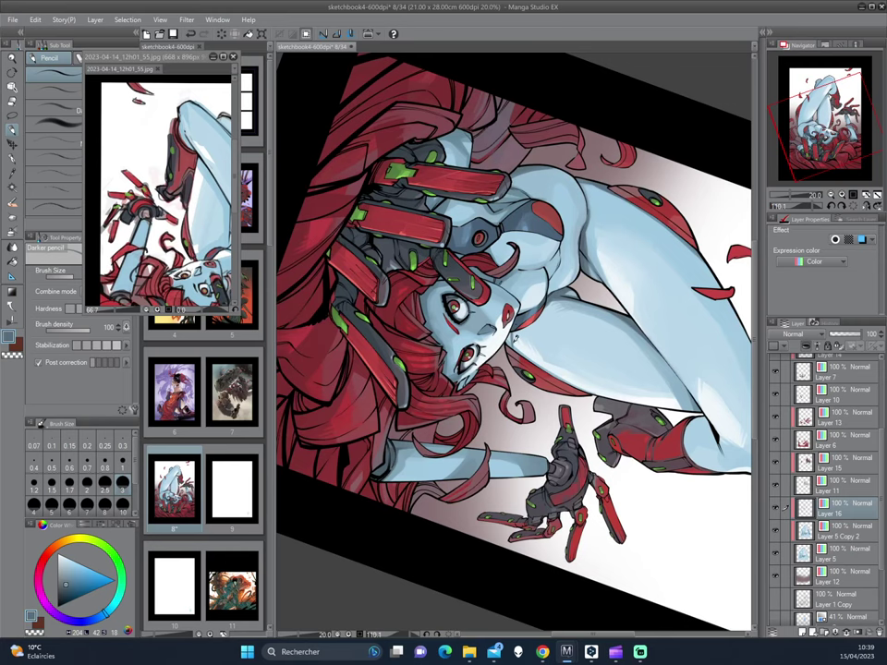
drag(389, 268, 406, 225)
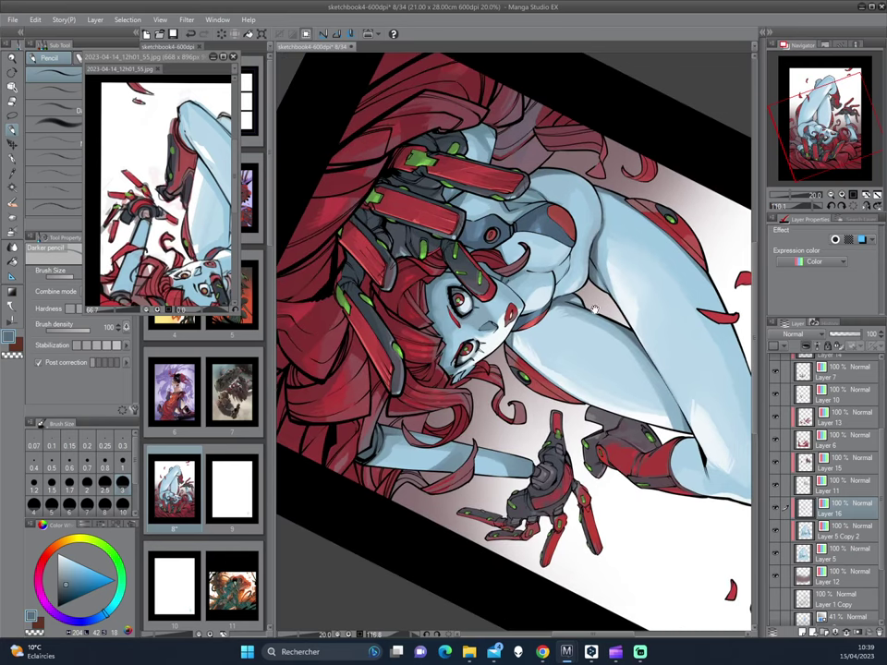
alt+click(387, 249)
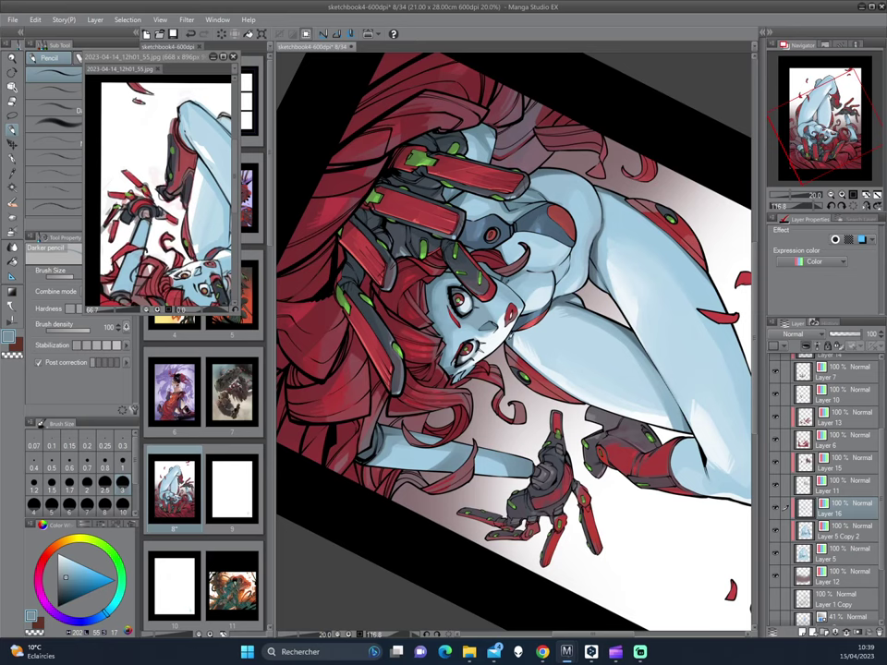
drag(384, 244, 370, 236)
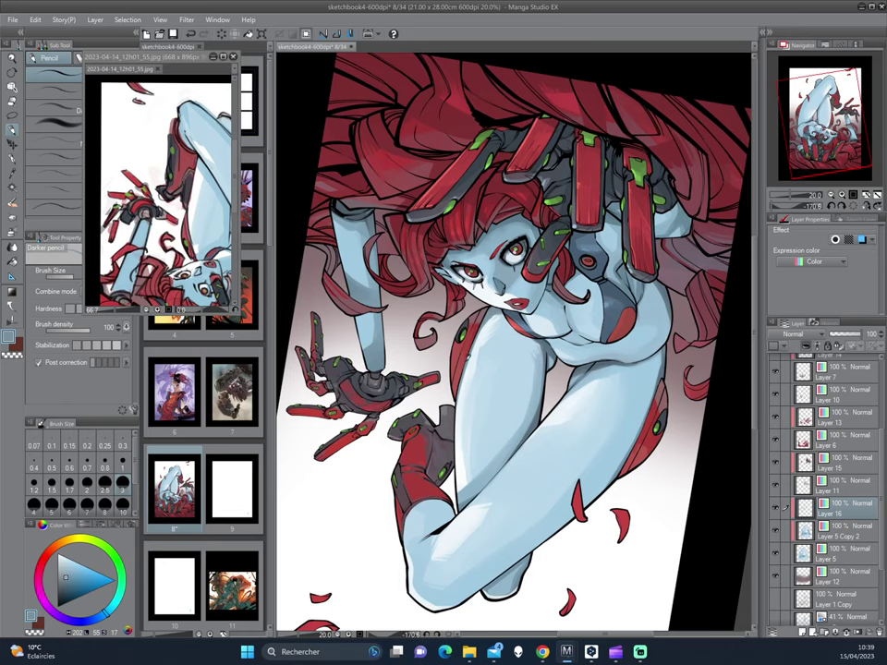
key(h)
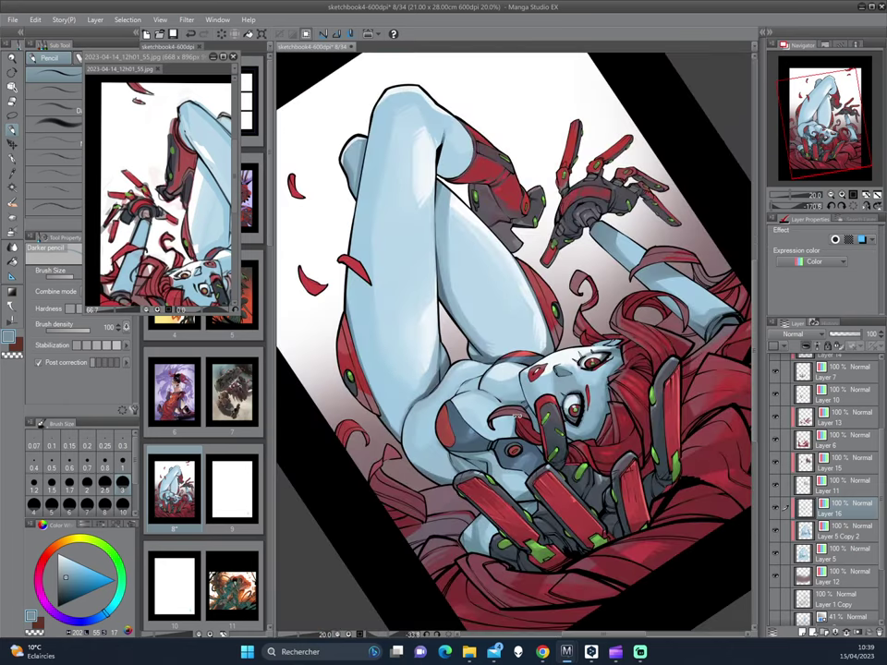
key(ctrl+at)
key(ctrl+minus)
key(ctrl+minus)
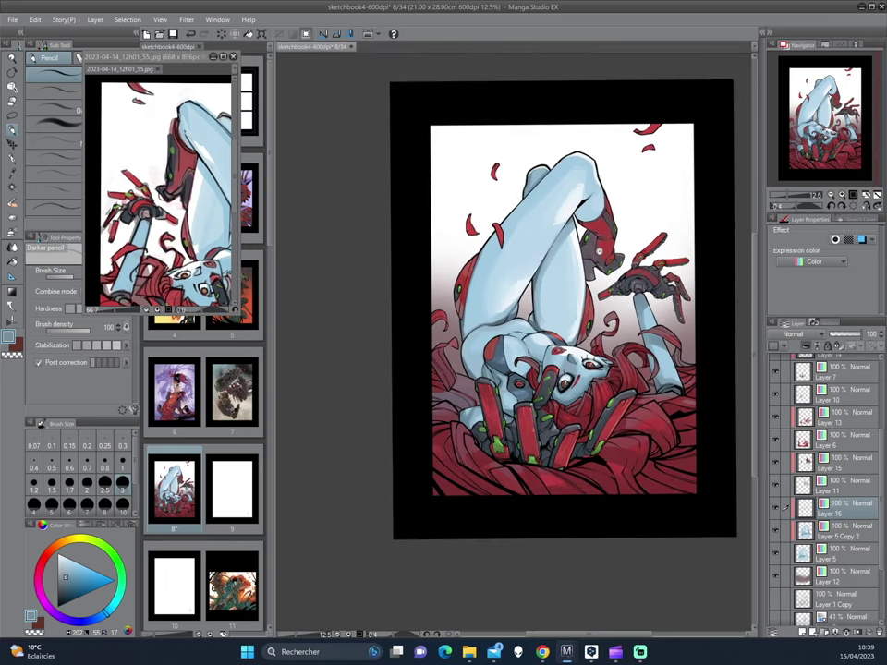
- Zoom in, pick a dark blue and touch up the boot edge near the knee
key(ctrl+plus)
key(ctrl+plus)
mouse_move(470, 233)
mouse_down()
mouse_move(555, 263)
mouse_move(393, 240)
mouse_up()
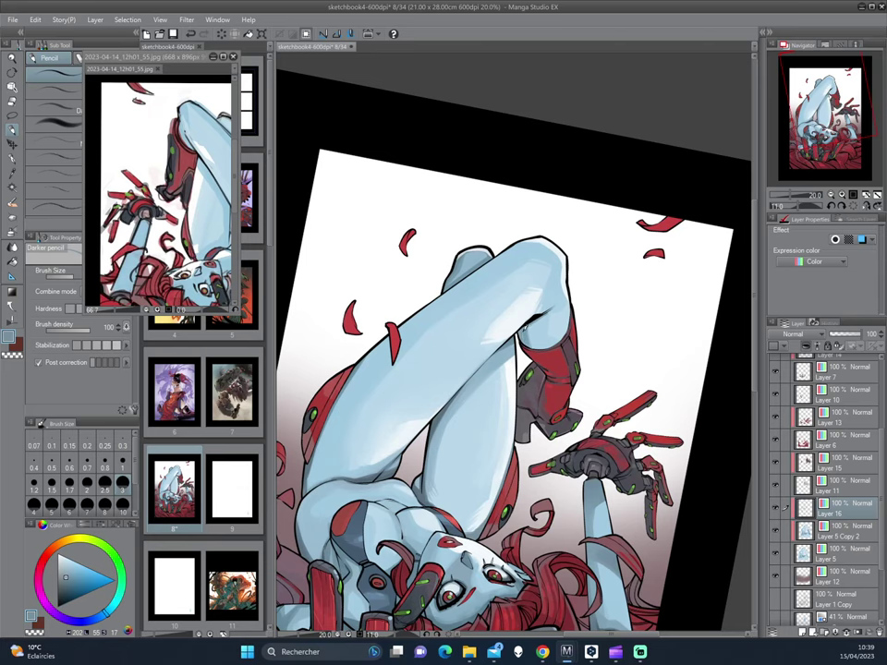
alt+click(398, 251)
alt+click(401, 255)
drag(397, 257, 375, 246)
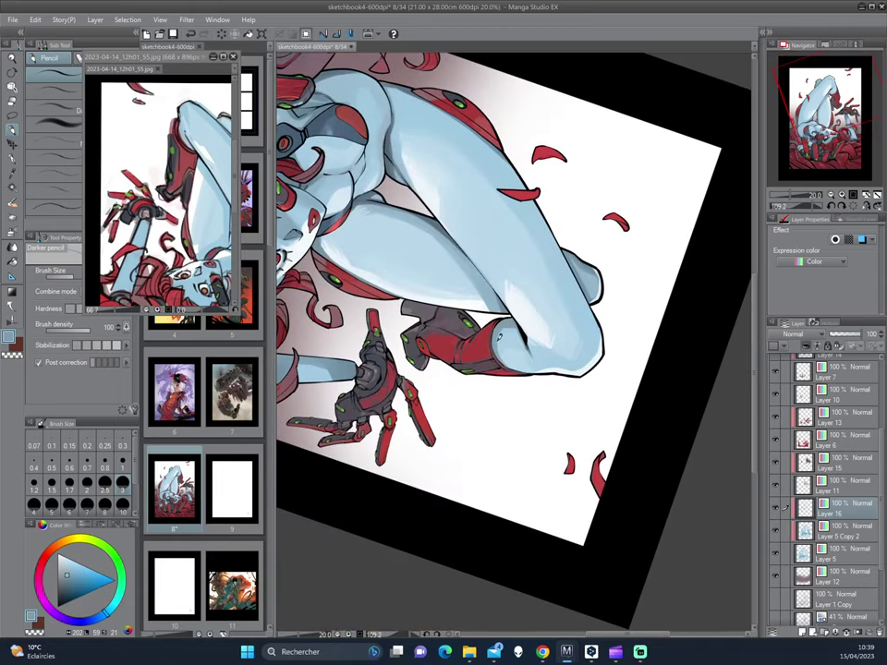
drag(509, 323, 516, 365)
- Change the pencil size, reposition the view and sample a colour from the artwork
drag(535, 437, 507, 343)
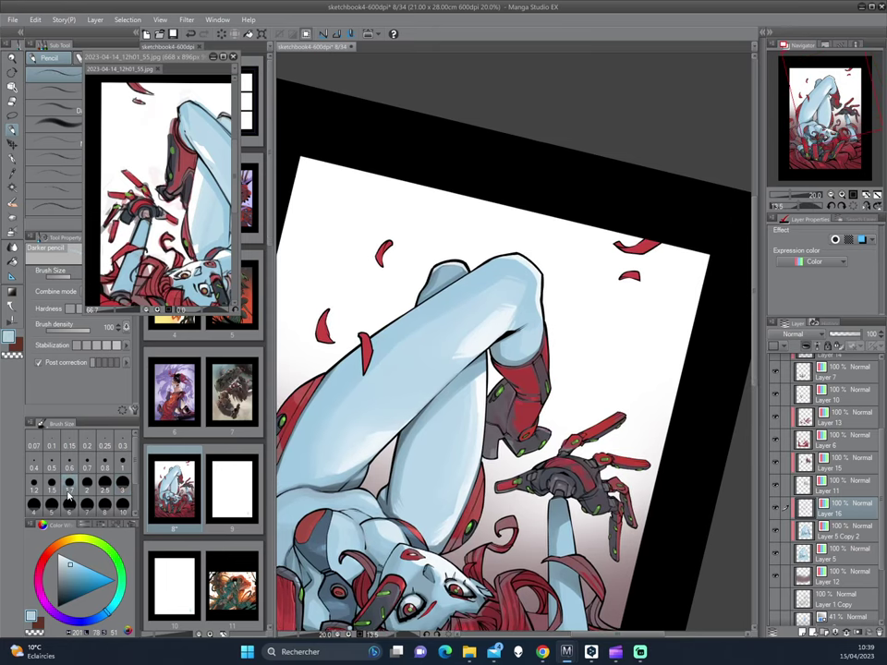
click(71, 507)
drag(577, 291, 541, 309)
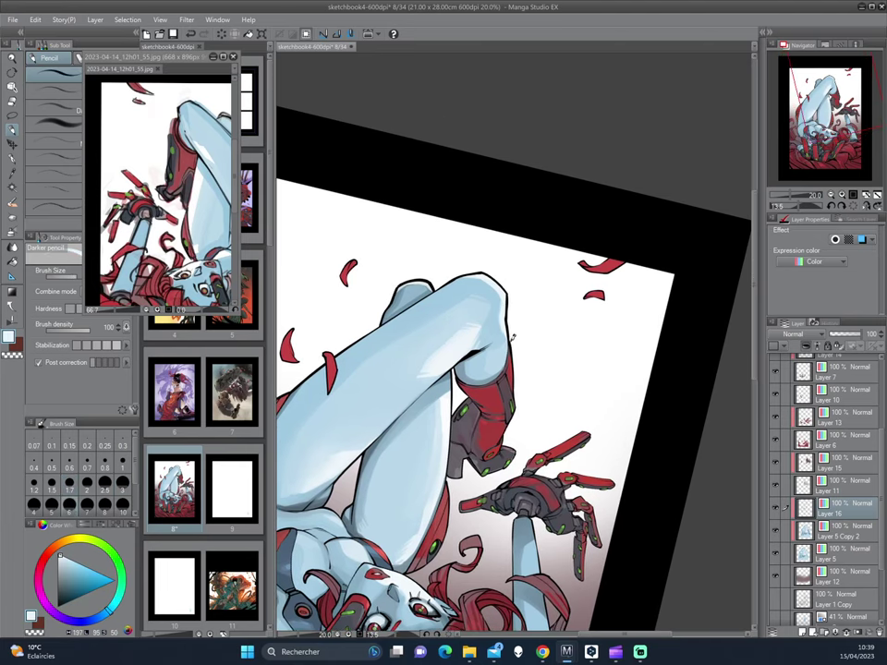
mouse_move(515, 336)
mouse_down()
mouse_move(554, 247)
mouse_move(551, 266)
mouse_up()
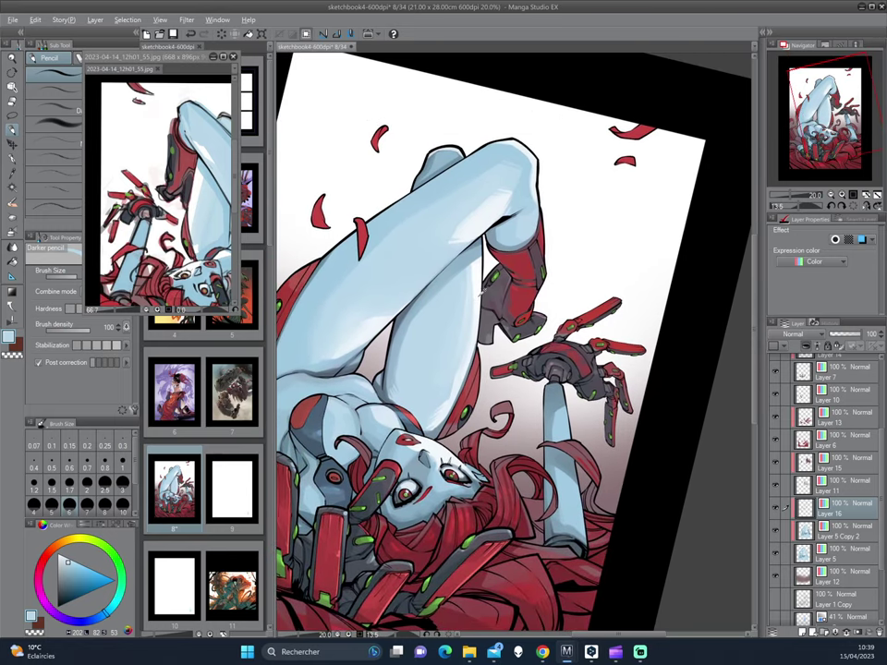
drag(441, 283, 384, 247)
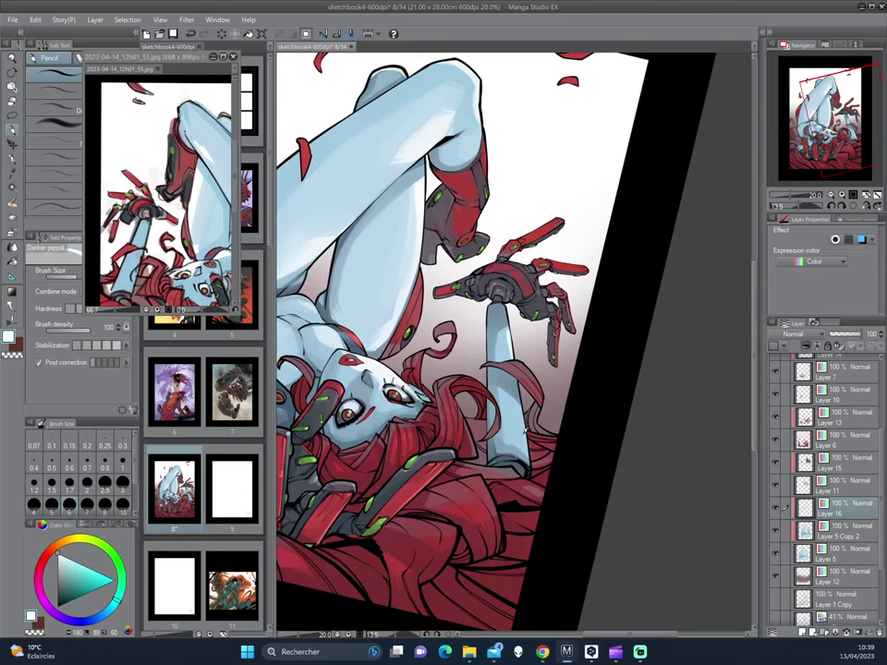
drag(393, 319, 547, 321)
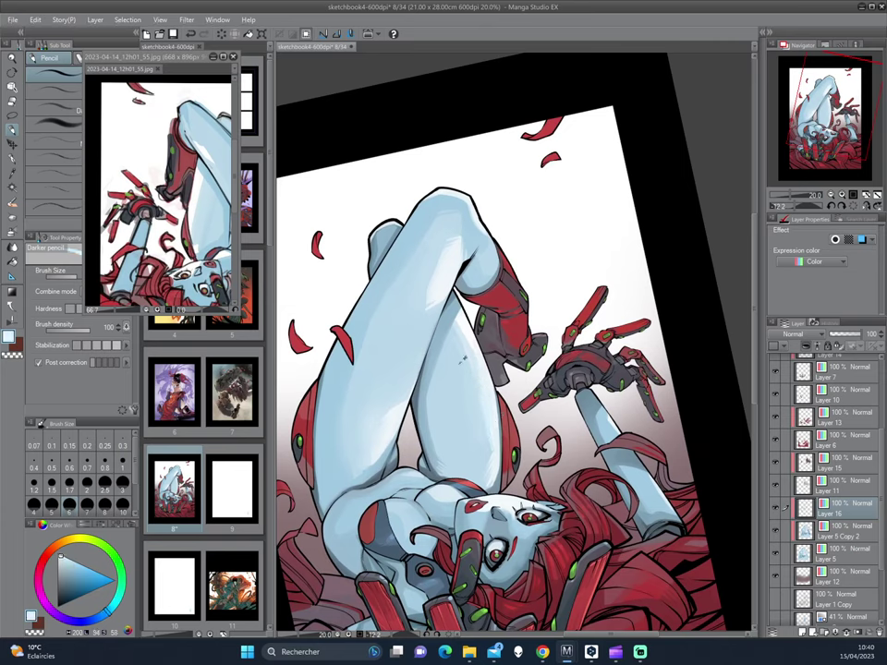
alt+click(459, 329)
- Pick a darker shade and lower Layer 16's opacity to about 65%
mouse_move(464, 404)
mouse_down()
mouse_move(584, 284)
mouse_move(629, 296)
mouse_move(571, 354)
mouse_up()
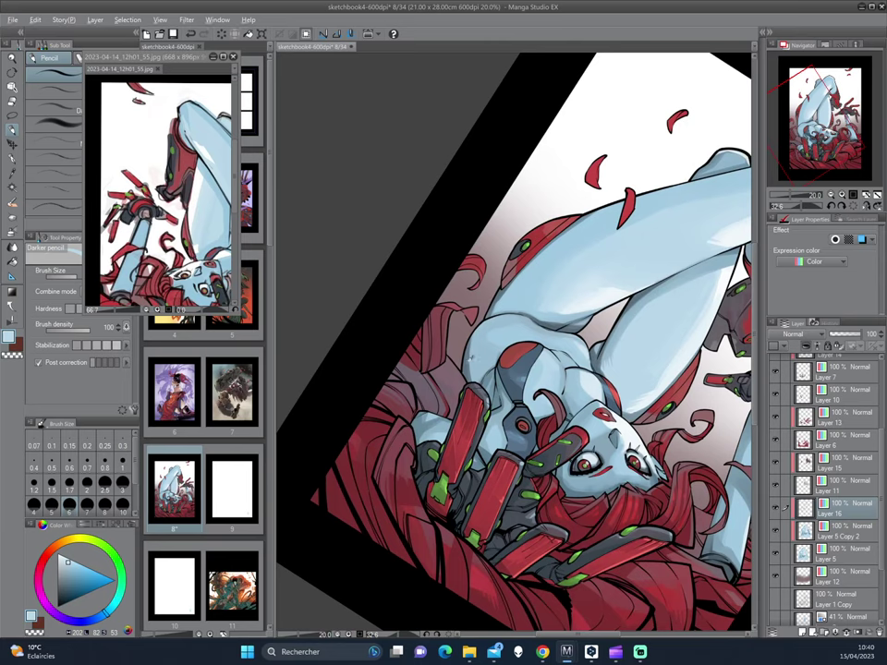
click(65, 583)
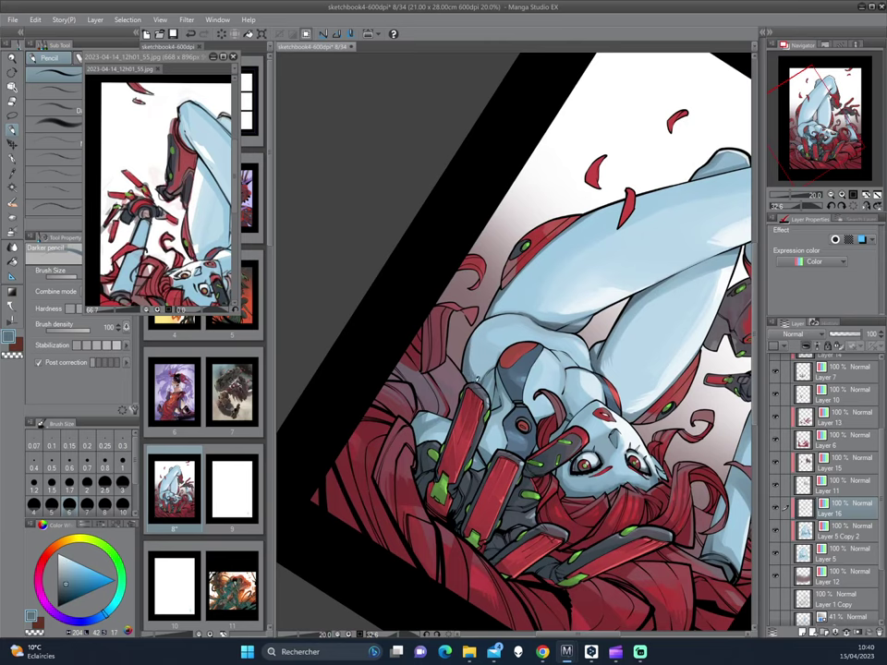
drag(359, 236, 568, 300)
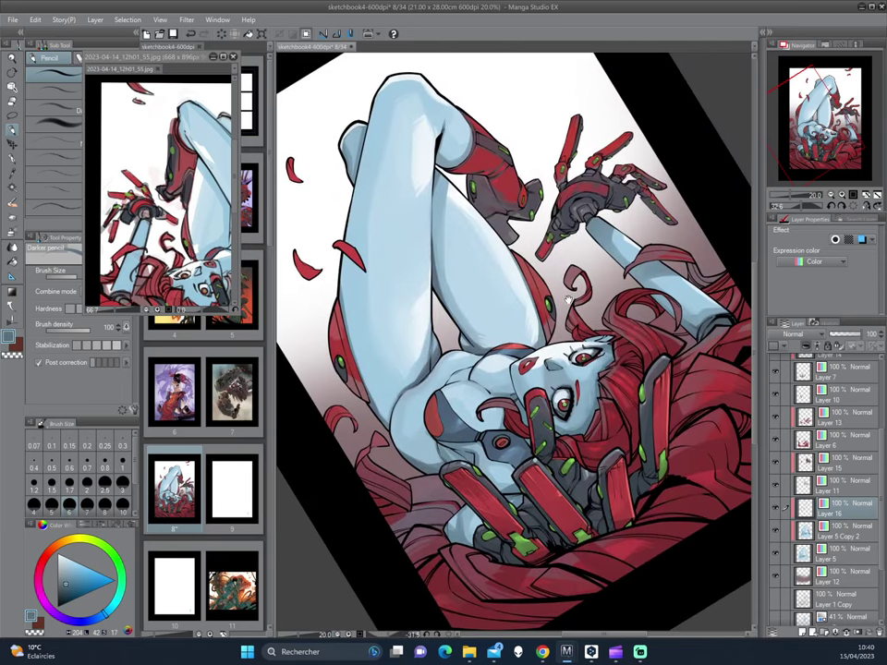
drag(859, 335, 849, 340)
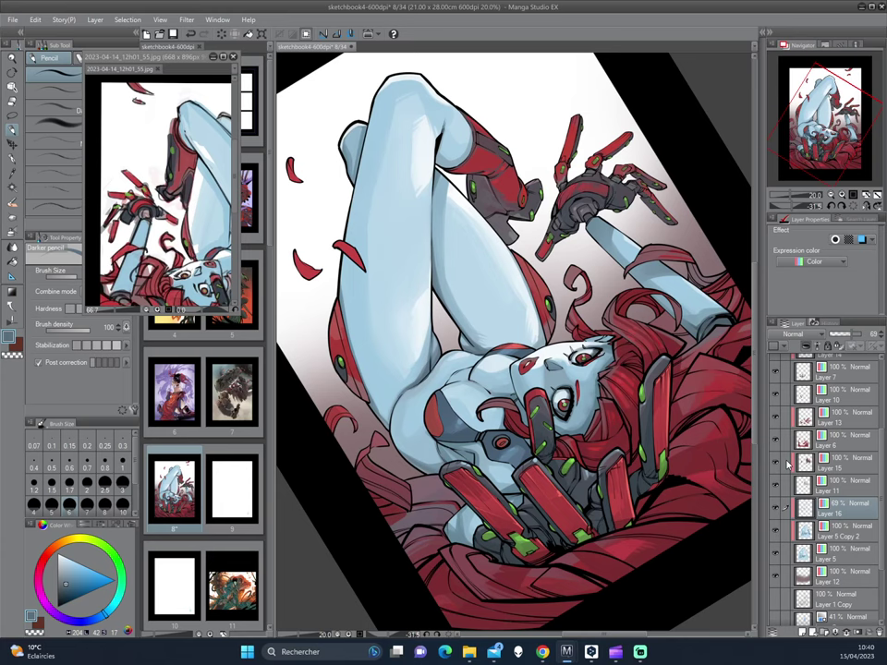
- Delete the faded Layer 16 and rotate the page to inspect the face
key(ctrl+e)
drag(591, 349, 409, 263)
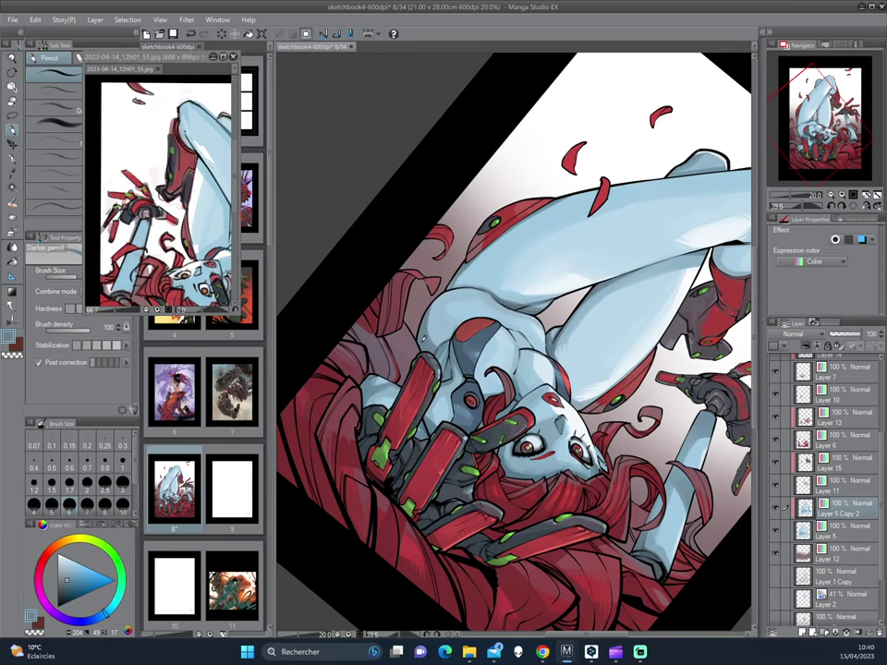
drag(319, 355, 401, 148)
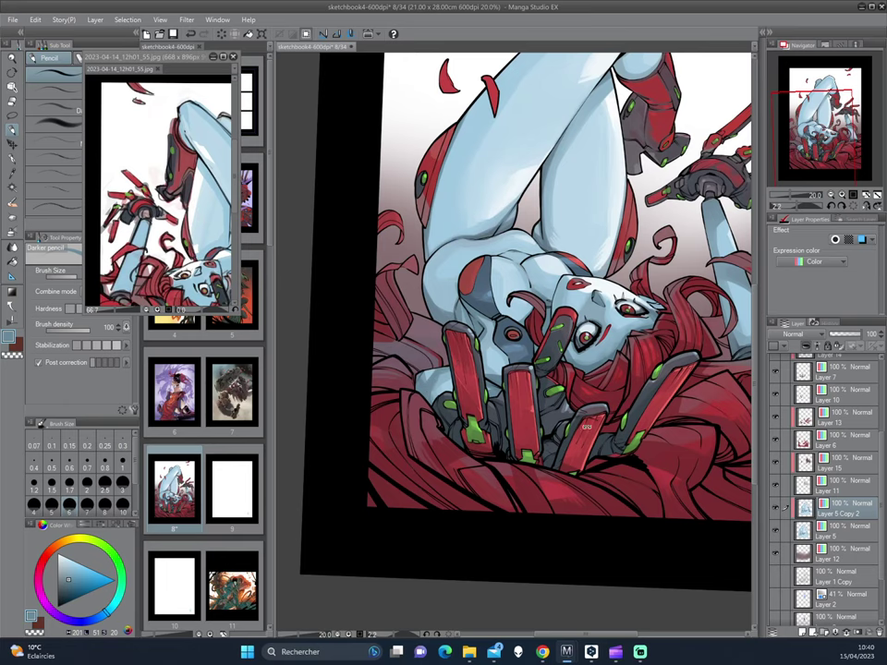
mouse_move(441, 321)
mouse_down()
mouse_move(622, 232)
mouse_move(385, 242)
mouse_up()
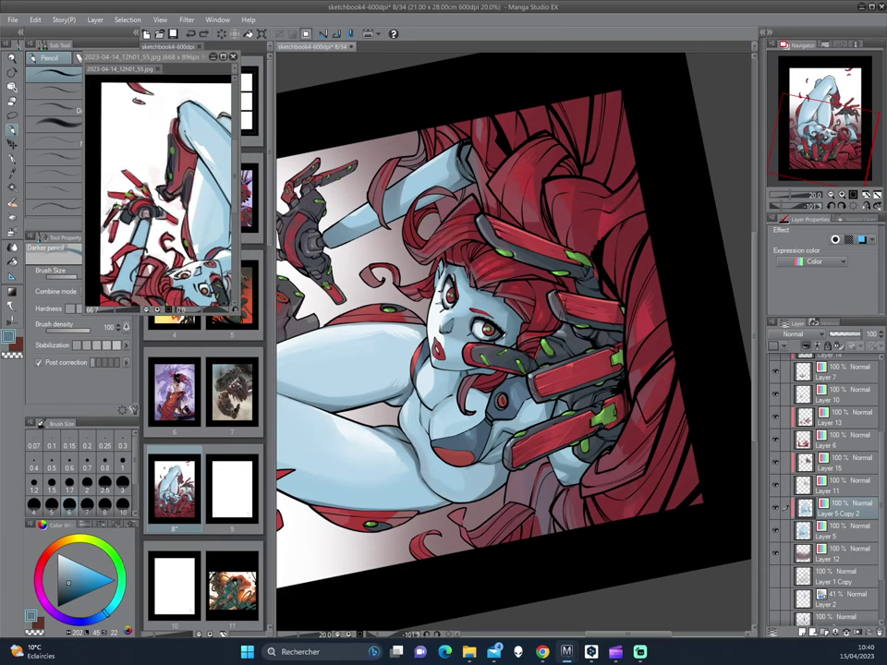
drag(377, 250, 510, 314)
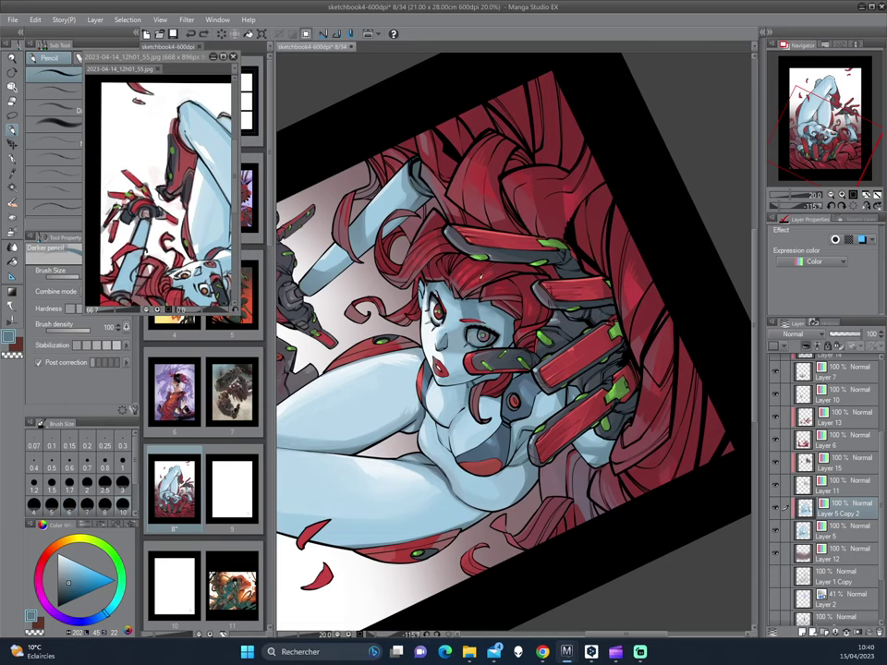
- Reset the page upright, undo the eye scribble, and add a new empty Layer 16 above Layer 5 Copy 2
key(ctrl+@)
key(minus)
key(minus)
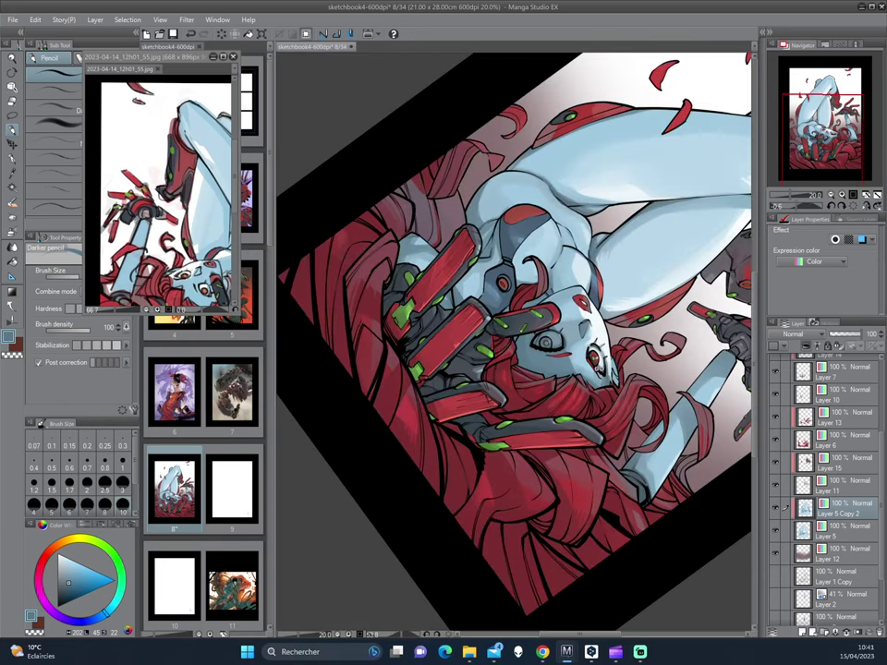
key(ctrl+z)
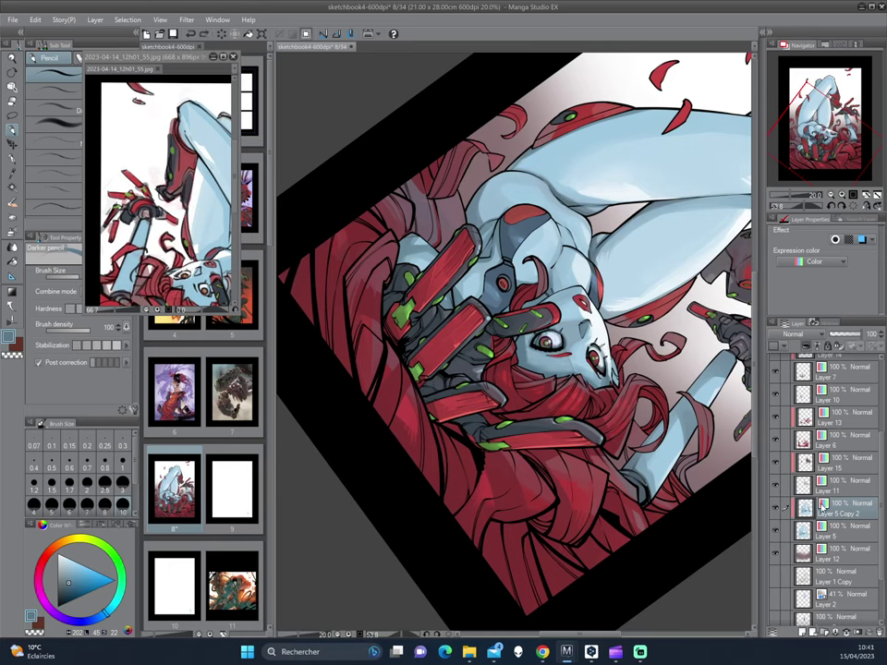
key(ctrl+shift+n)
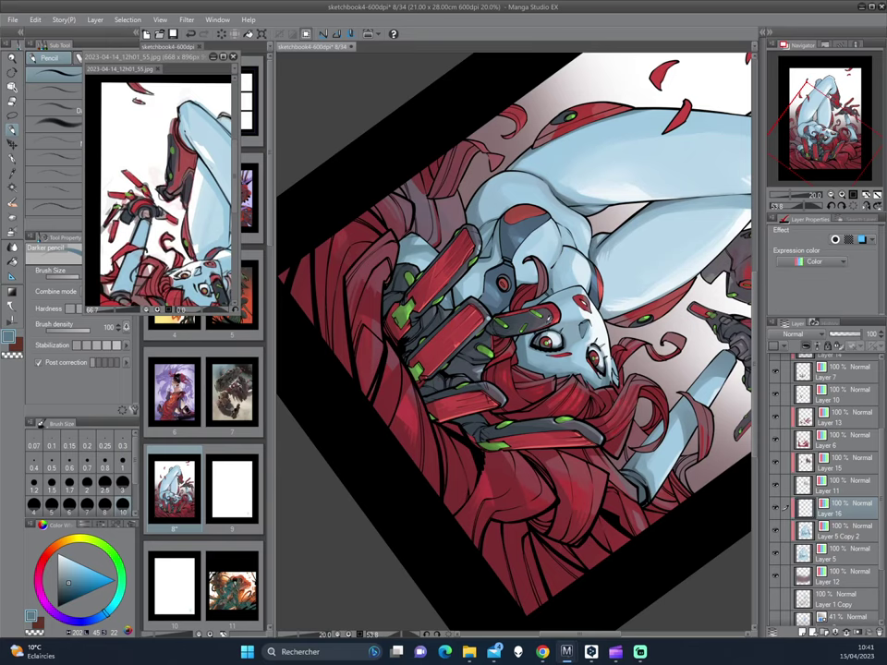
- Paint a grey mark over the left eye and a small dark brown mark near the robotic hand
drag(552, 338, 546, 344)
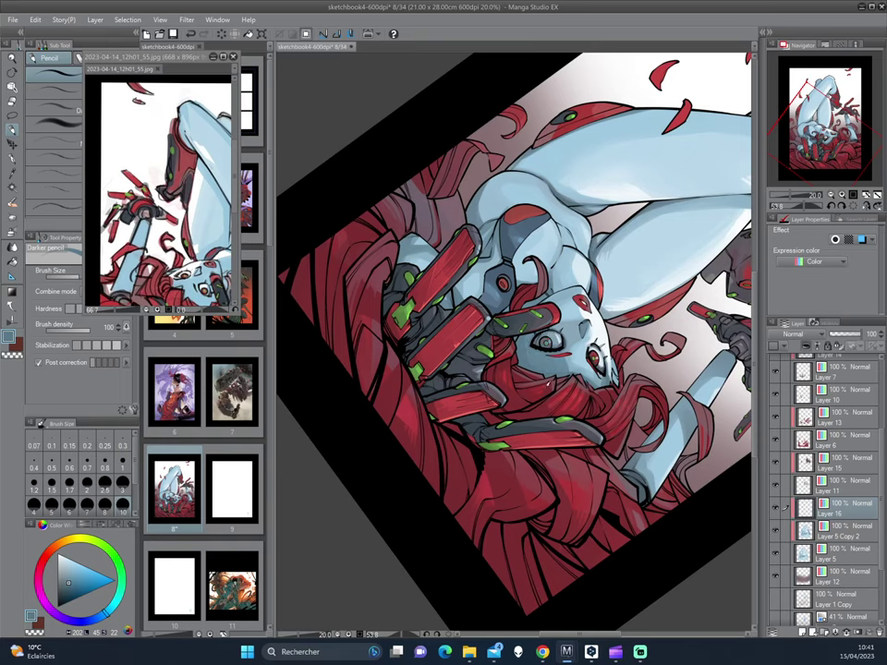
key(minus)
key(minus)
key(minus)
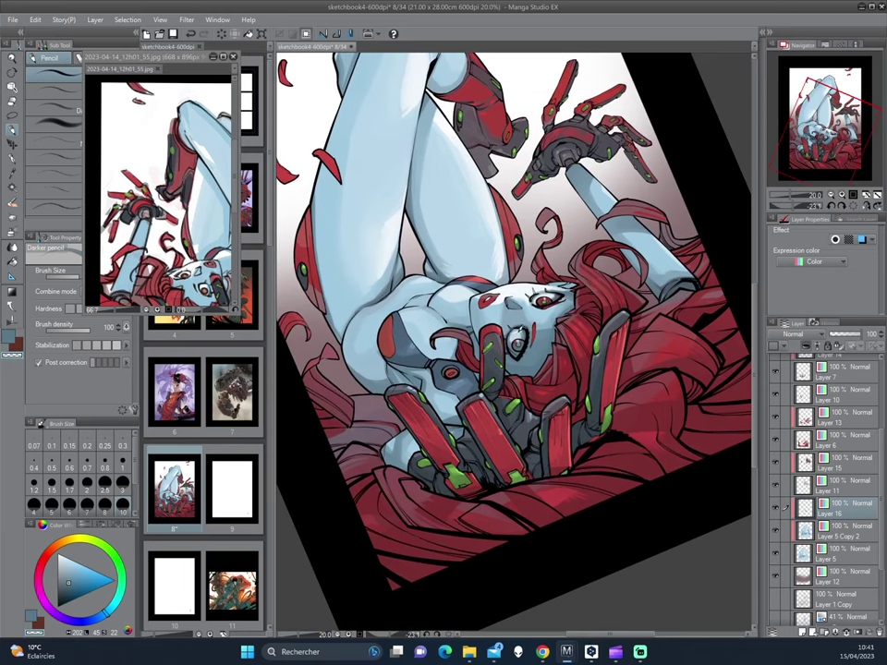
key(minus)
key(minus)
key(minus)
key(minus)
key(minus)
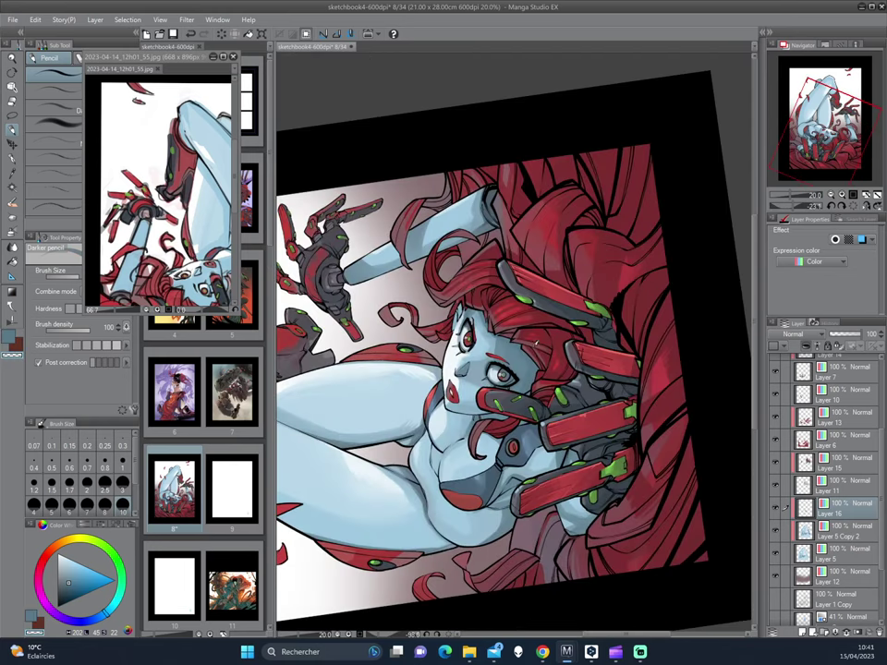
key(x)
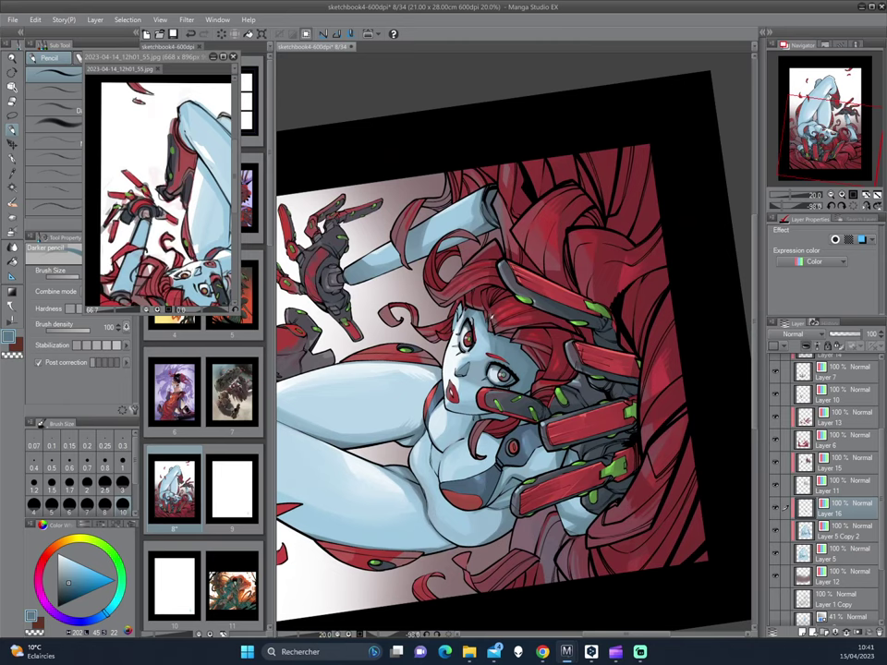
mouse_move(367, 239)
mouse_down()
mouse_move(379, 255)
mouse_move(359, 259)
mouse_up()
alt+click(379, 261)
- Rotate the page and sample blue-grey shading colours from the skin
drag(363, 231, 420, 221)
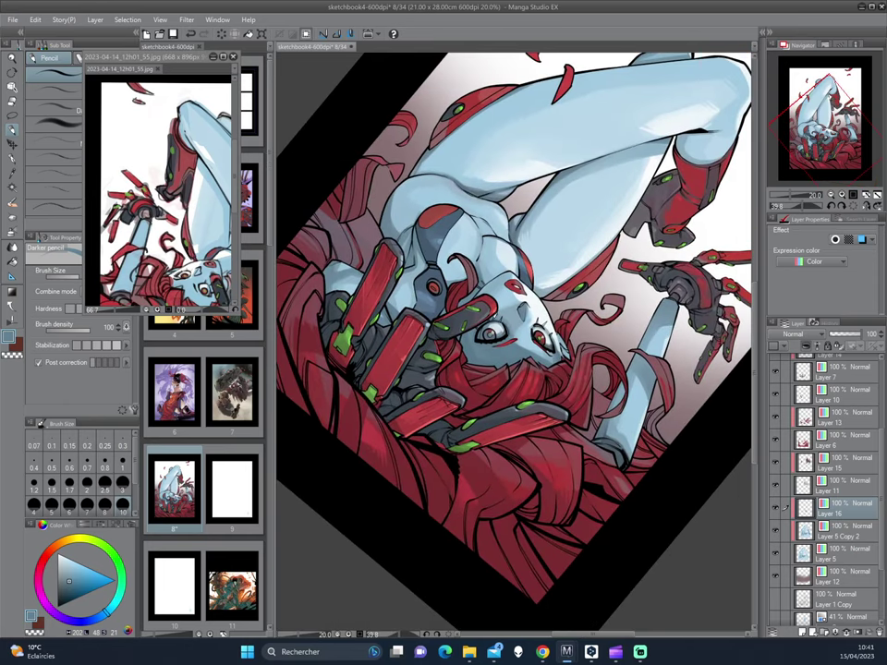
alt+click(352, 258)
mouse_move(360, 257)
mouse_down()
mouse_move(596, 274)
mouse_move(382, 279)
mouse_up()
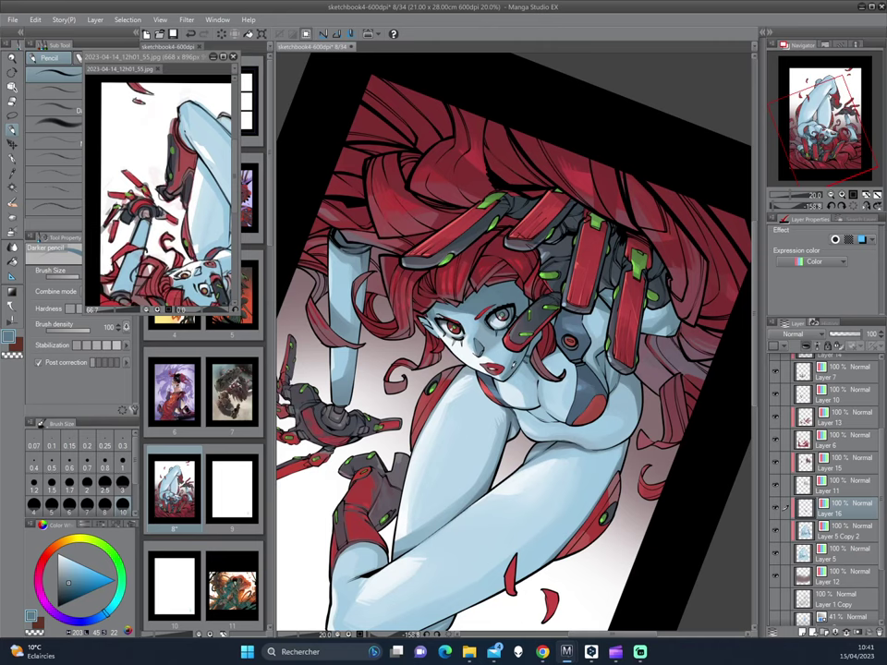
alt+click(384, 275)
drag(384, 276, 556, 203)
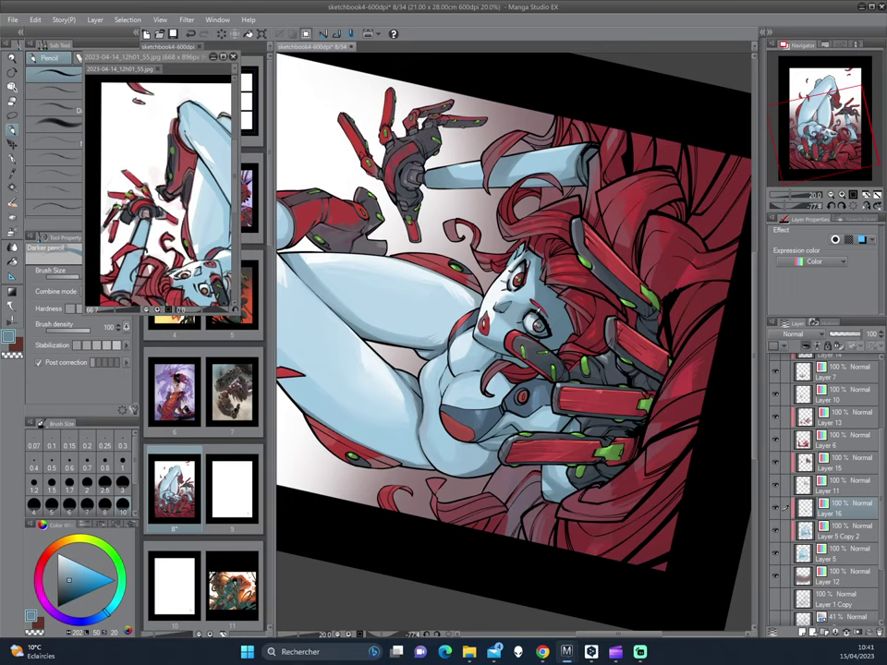
alt+click(408, 241)
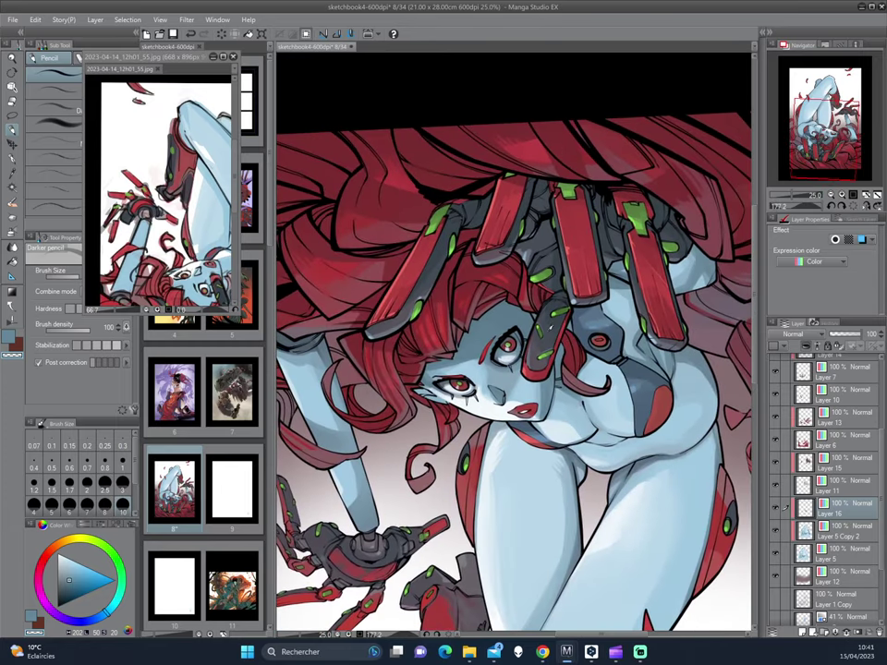
- Toggle the transparent colour and rotate and zoom the page for further shading
key(c)
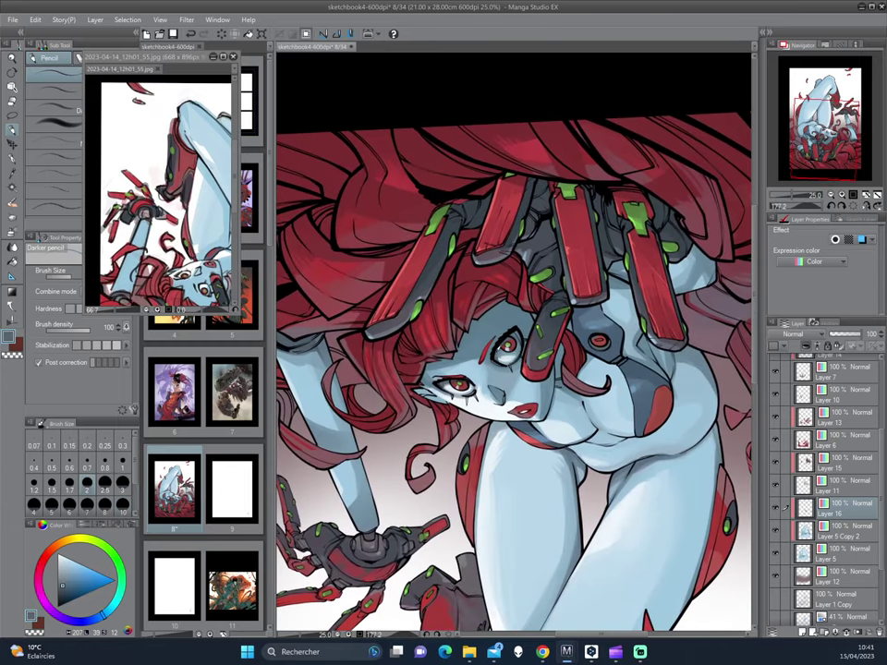
key(c)
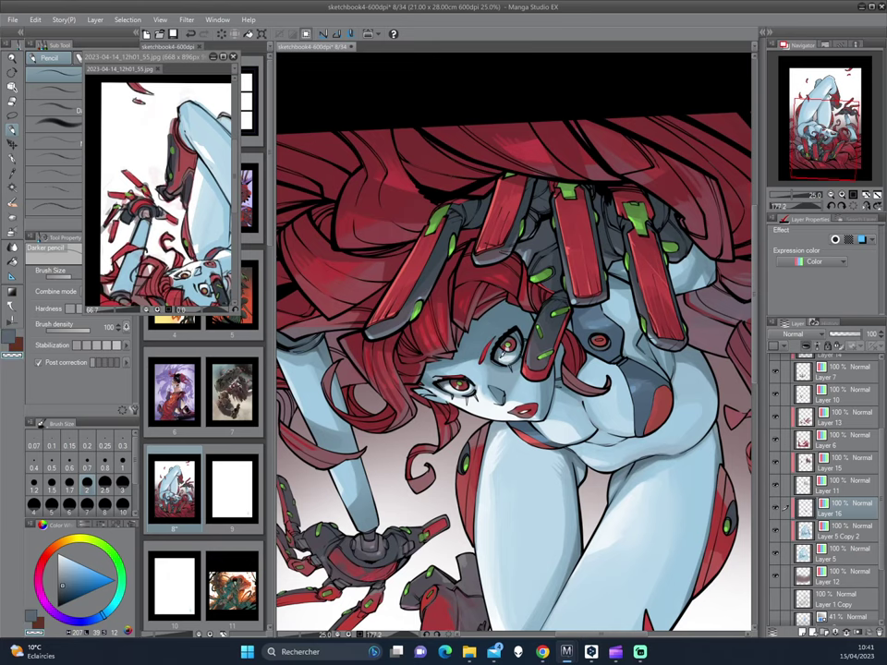
drag(411, 187, 625, 198)
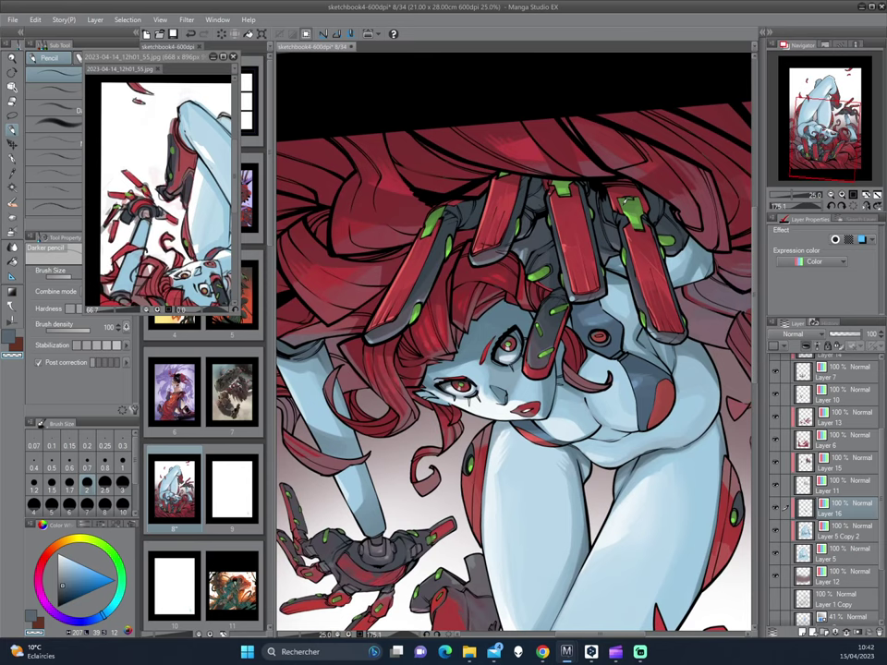
drag(467, 153, 454, 241)
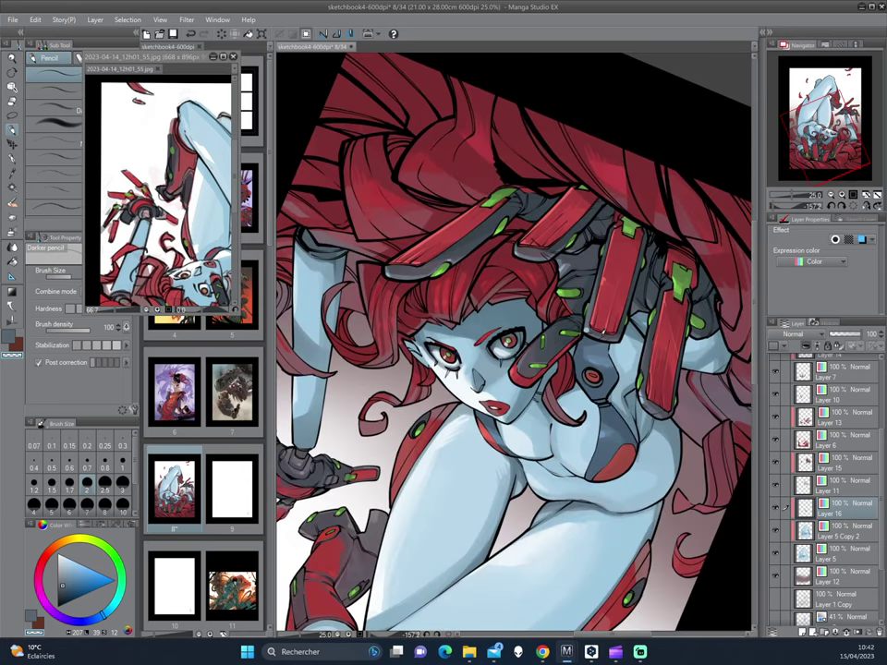
scroll(453, 249, down, 1)
scroll(451, 245, down, 1)
scroll(445, 241, down, 1)
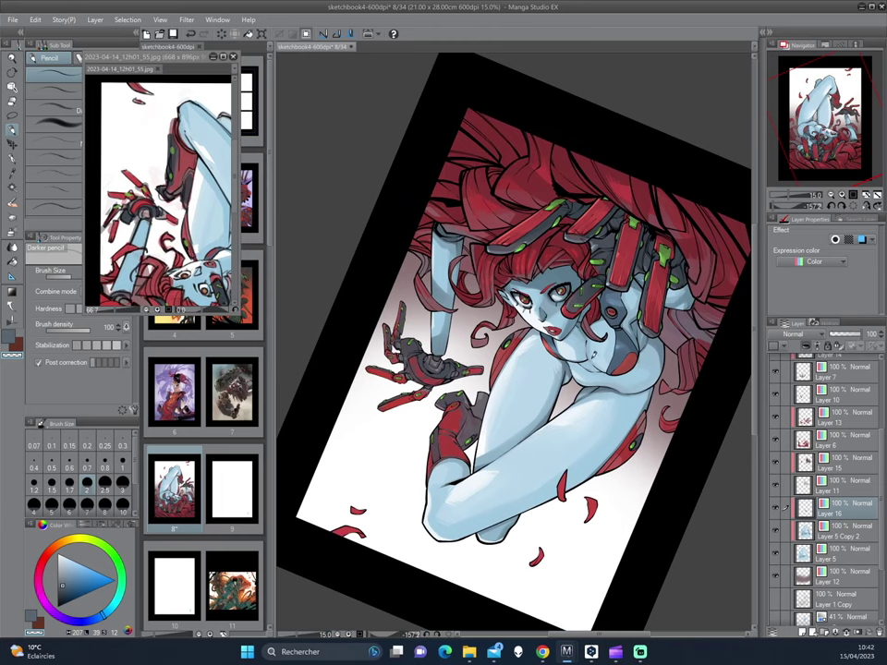
- Reset the canvas rotation, zoom to 20% to review the illustration, and save it
key(ctrl+@)
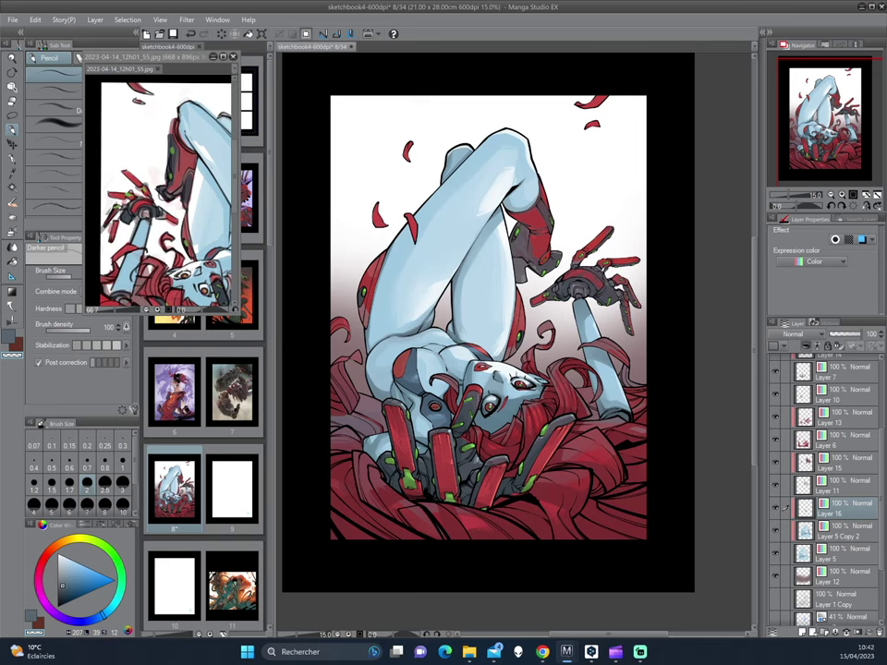
scroll(488, 351, up, 2)
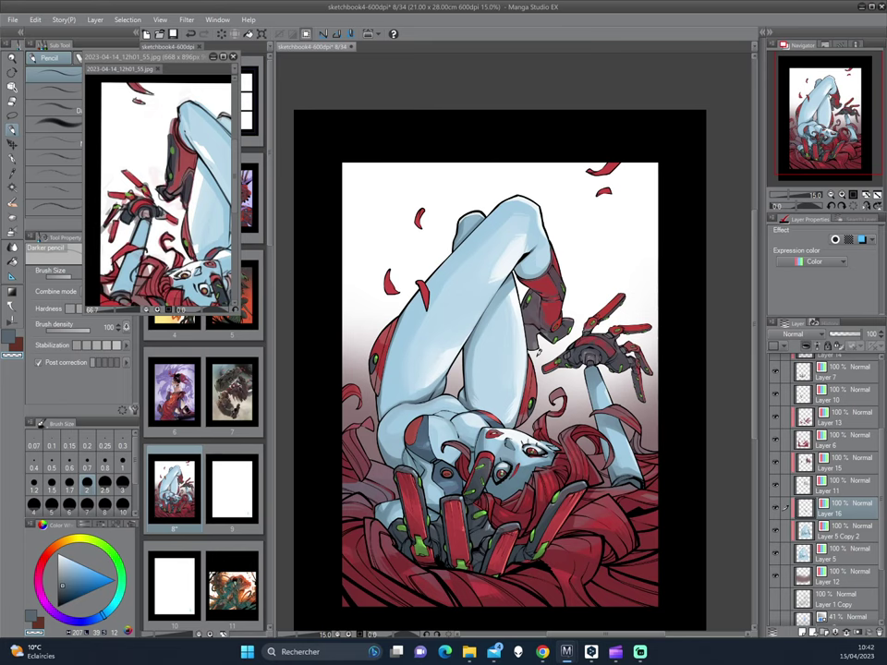
scroll(421, 259, up, 1)
scroll(423, 259, up, 1)
scroll(425, 258, up, 1)
scroll(568, 340, up, 1)
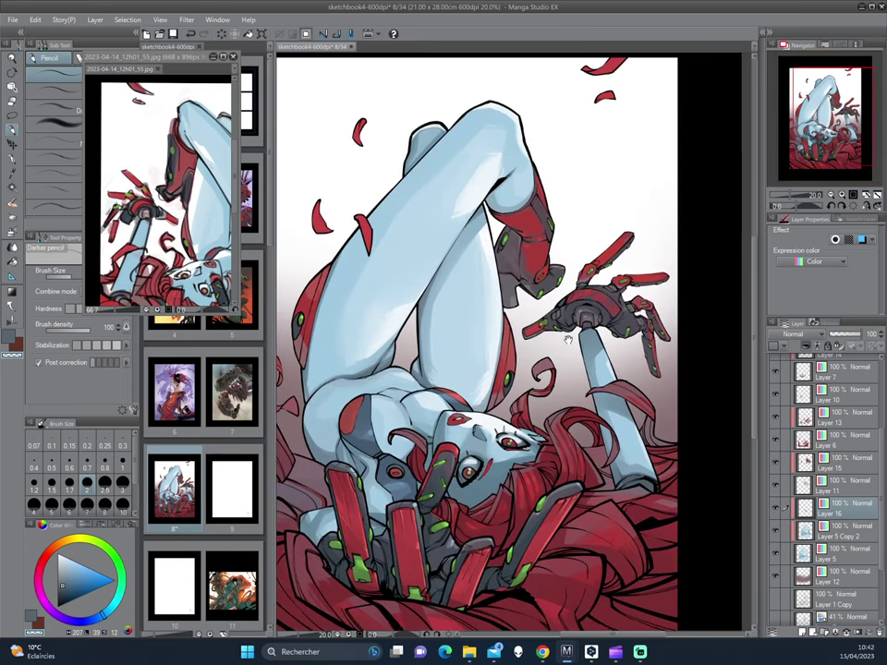
scroll(569, 340, up, 1)
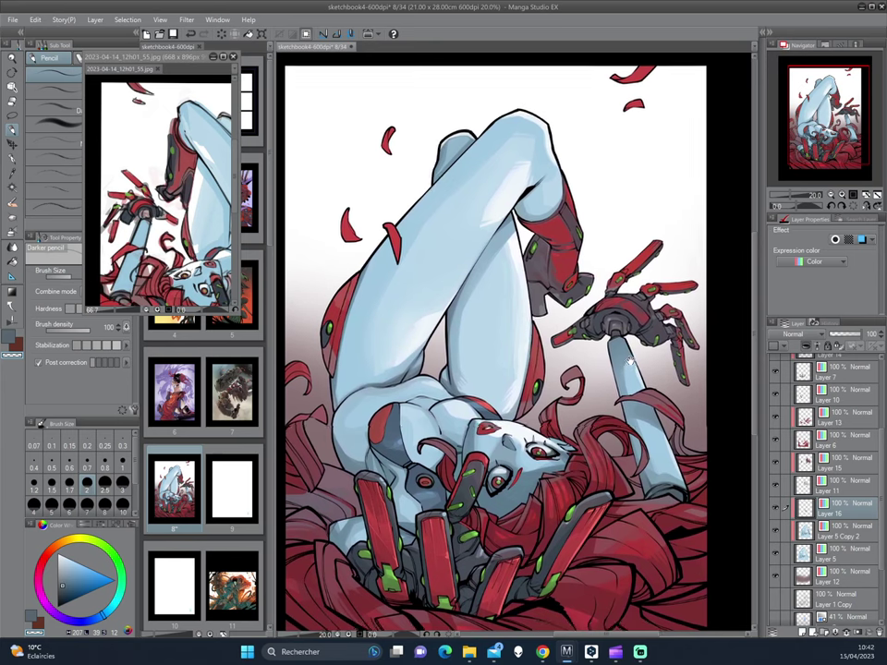
scroll(629, 359, up, 1)
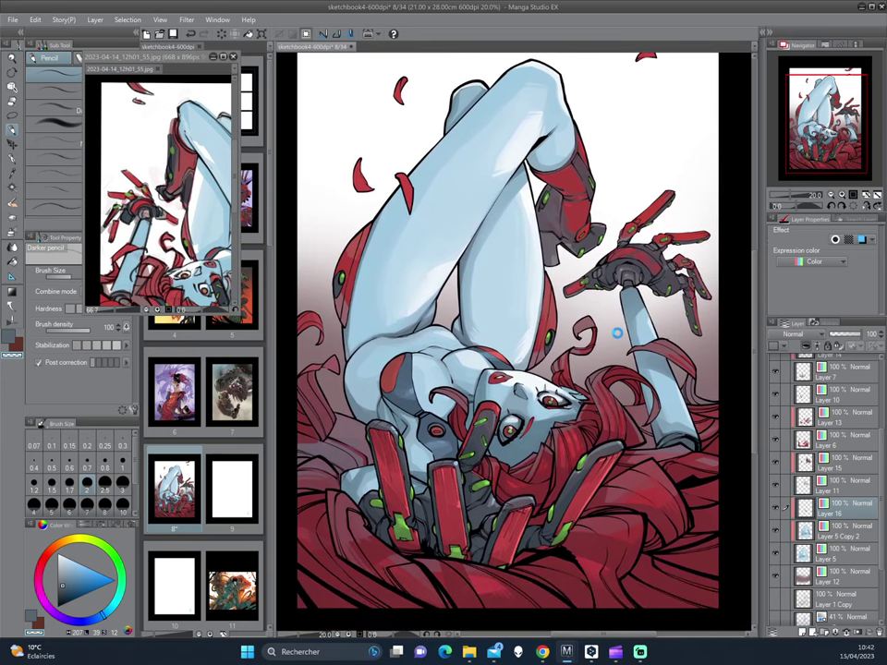
key(ctrl+s)
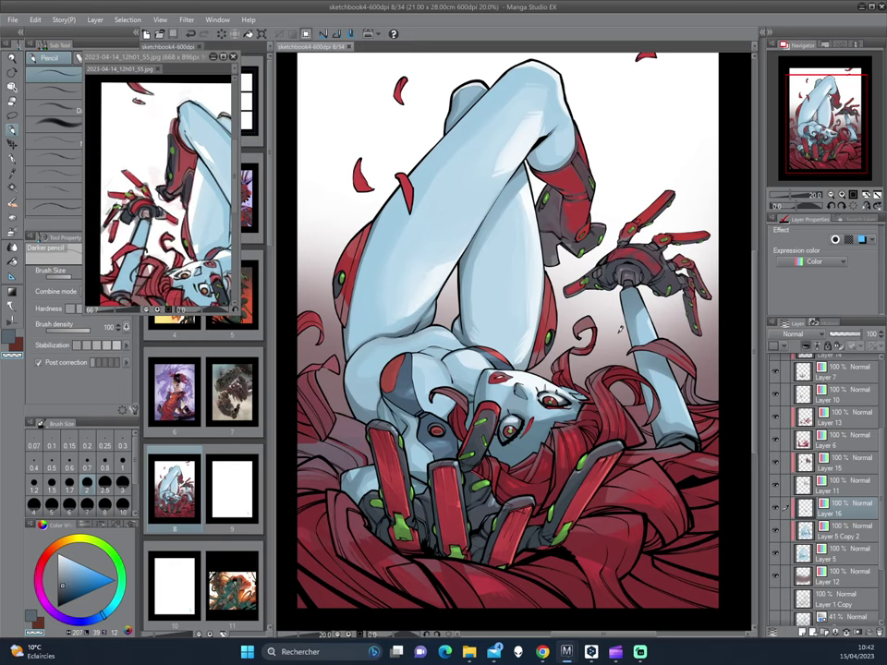
scroll(848, 370, up, 3)
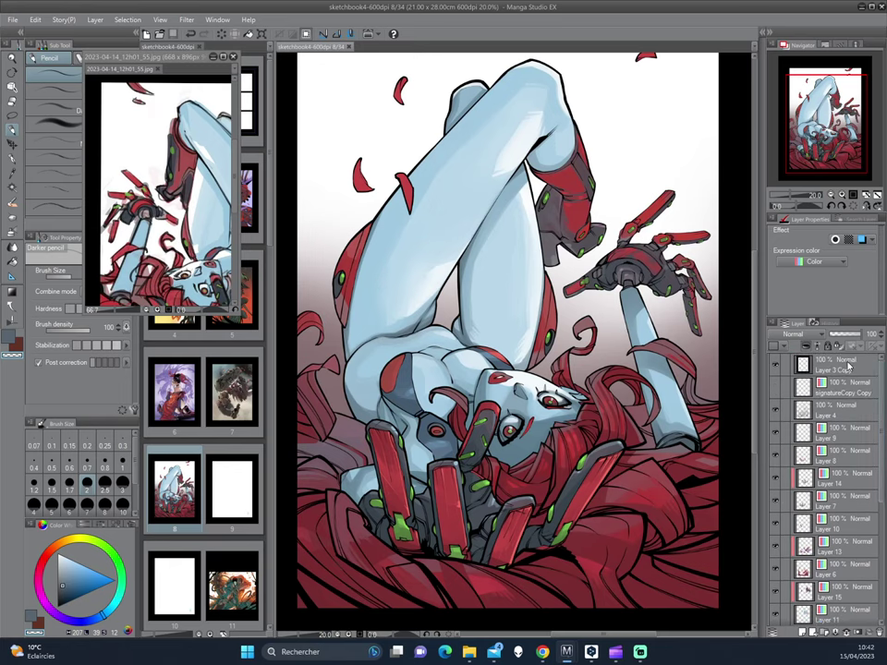
- Add Layer 17 filled with white over the artwork, then an empty Layer 18 above it
click(800, 631)
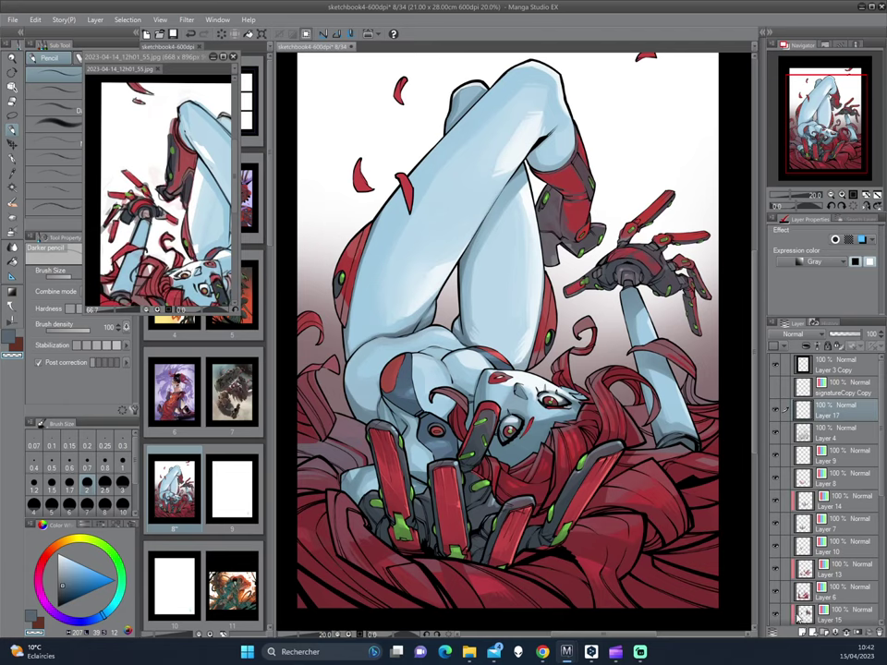
key(x)
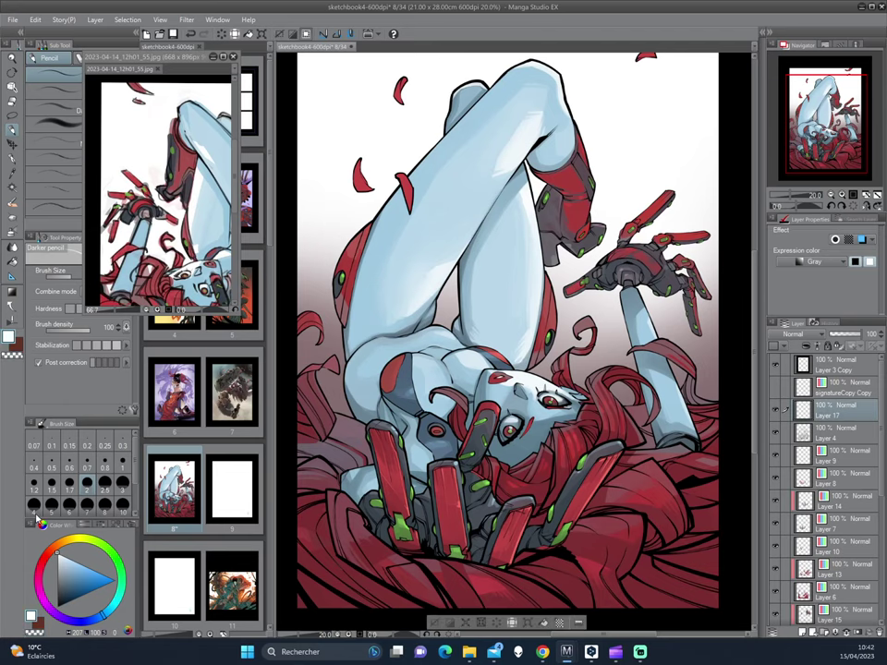
key(alt+BackSpace)
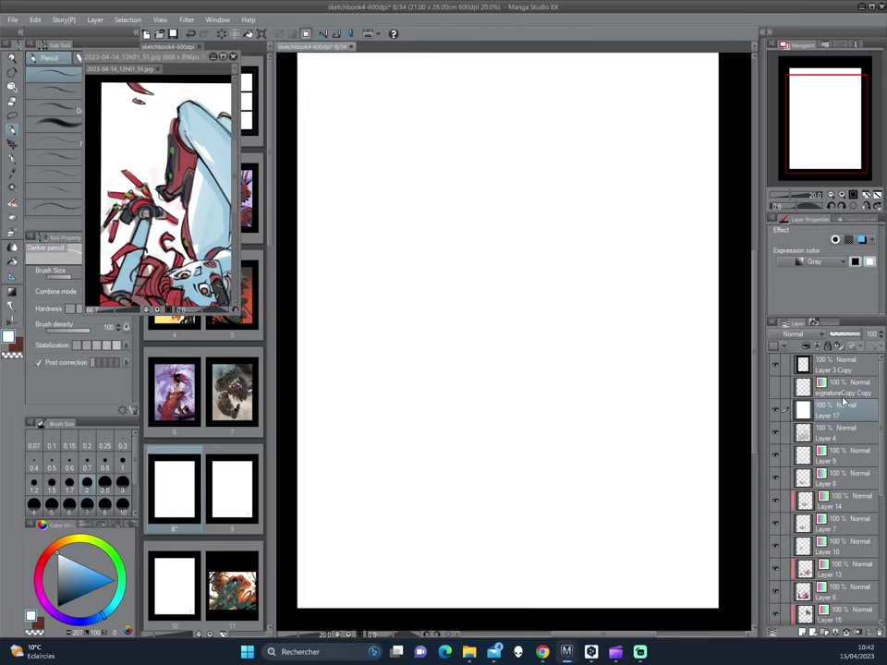
key(ctrl+shift+n)
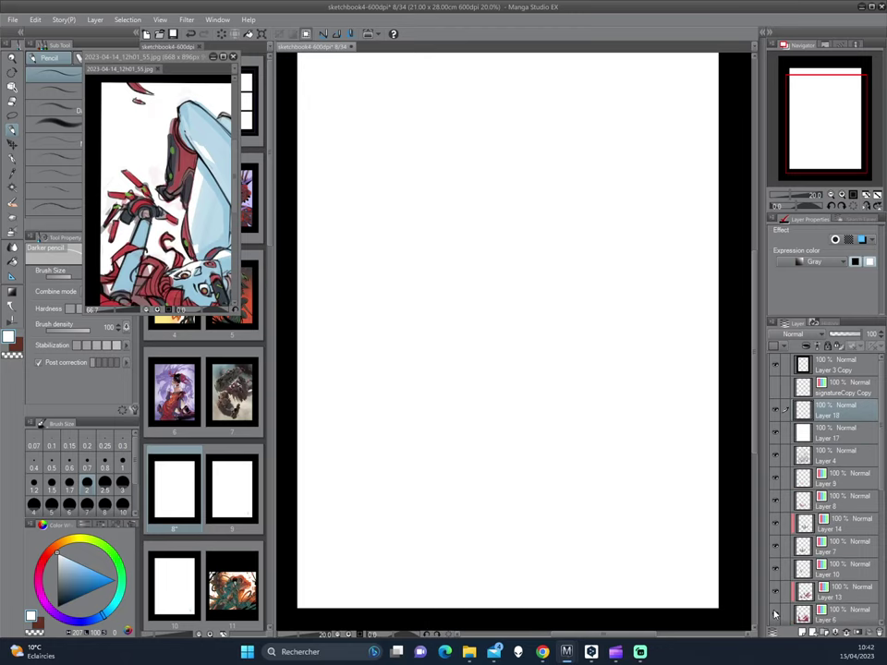
scroll(523, 305, down, 1)
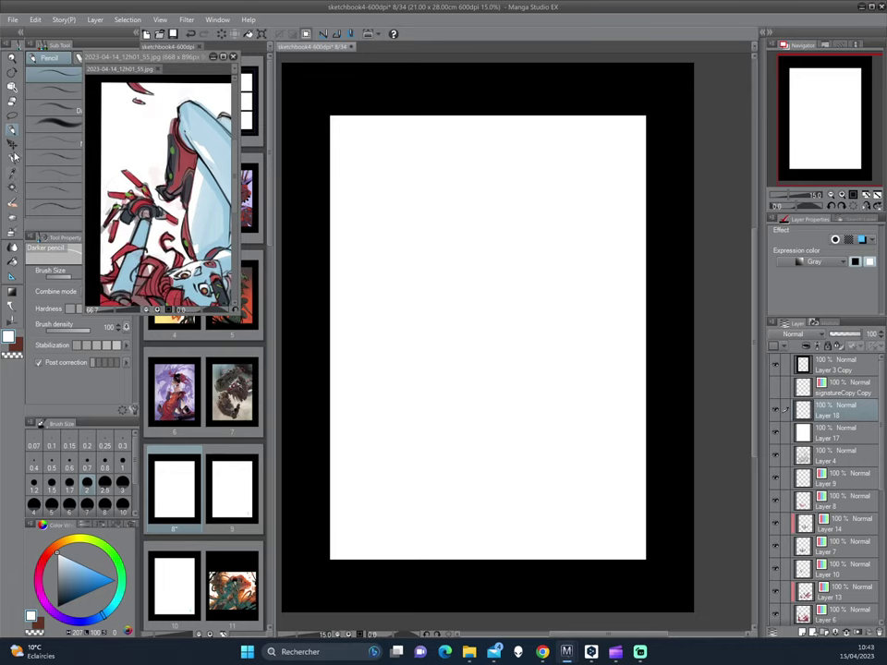
- Make a small square rectangular selection on the page, with the reference image panned to the legs
click(12, 114)
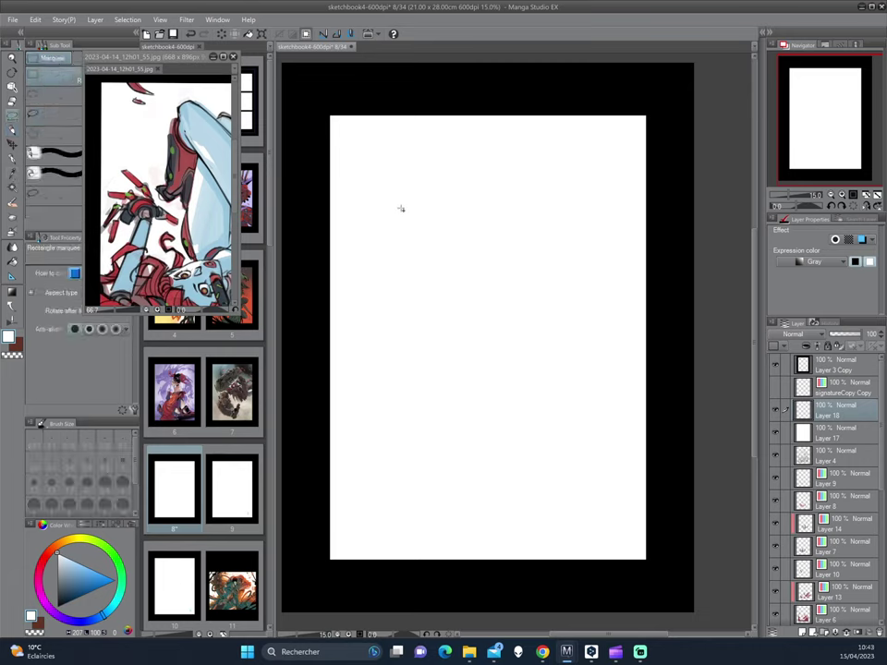
drag(401, 205, 439, 258)
drag(439, 258, 438, 256)
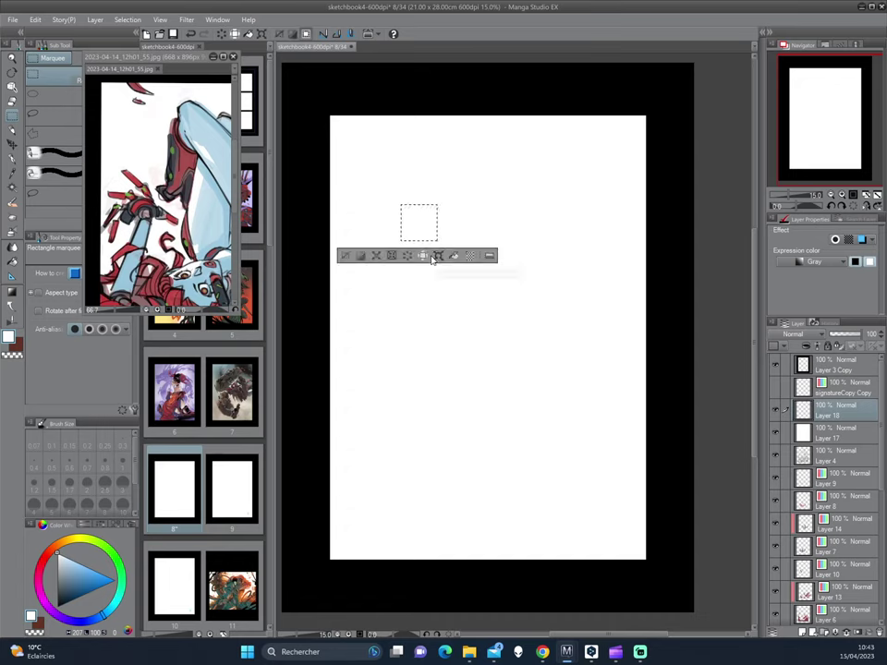
click(157, 193)
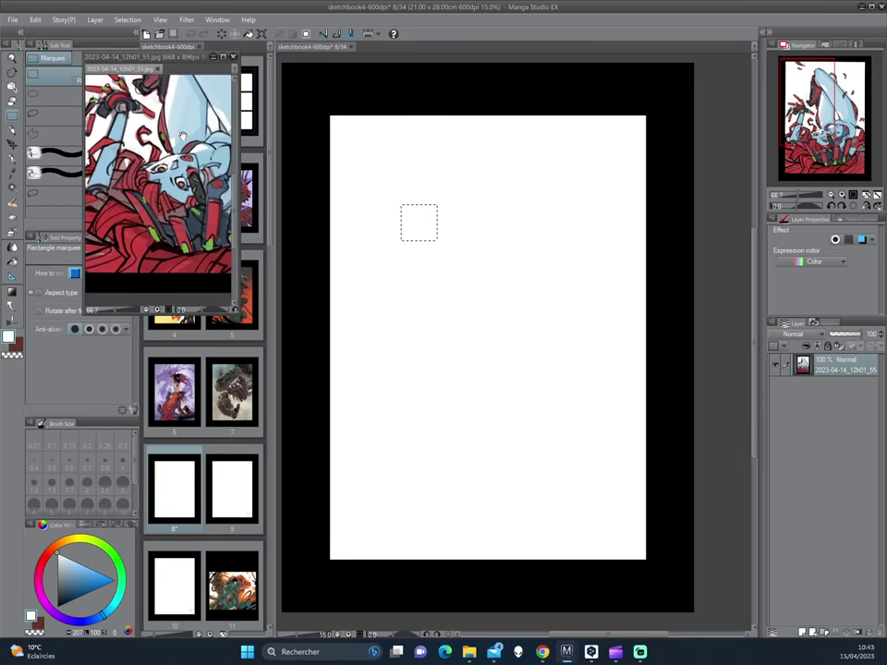
mouse_move(180, 145)
mouse_down()
mouse_move(157, 193)
mouse_move(155, 168)
mouse_up()
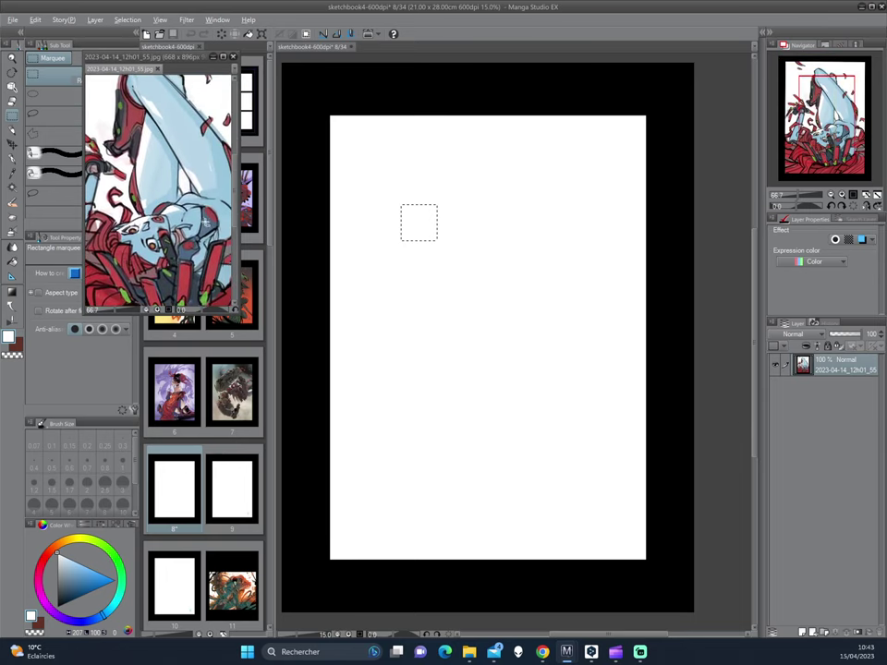
- Set the layer's expression color to Color, fill the square blue-grey, and deselect
click(12, 132)
click(479, 206)
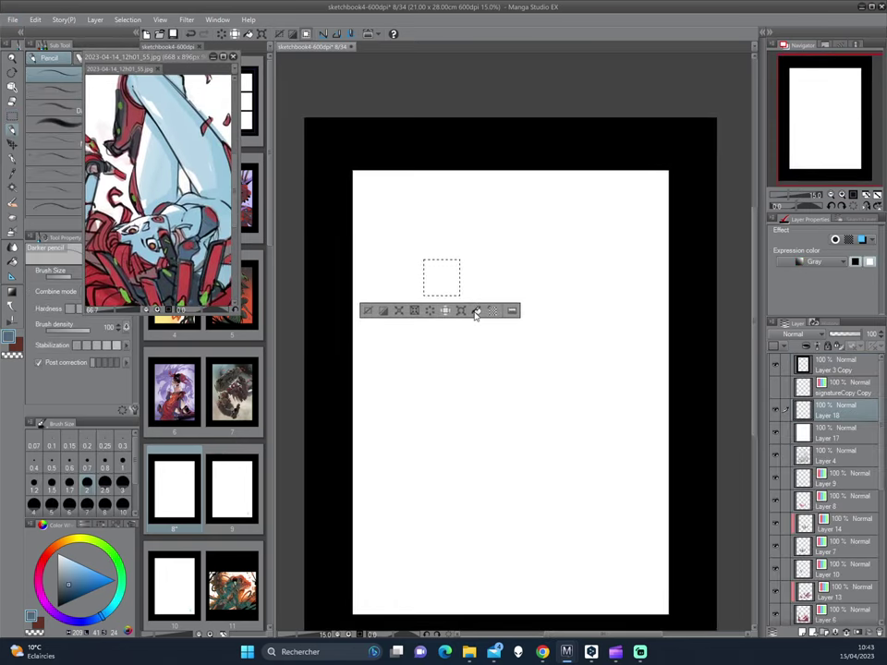
click(476, 310)
key(ctrl+z)
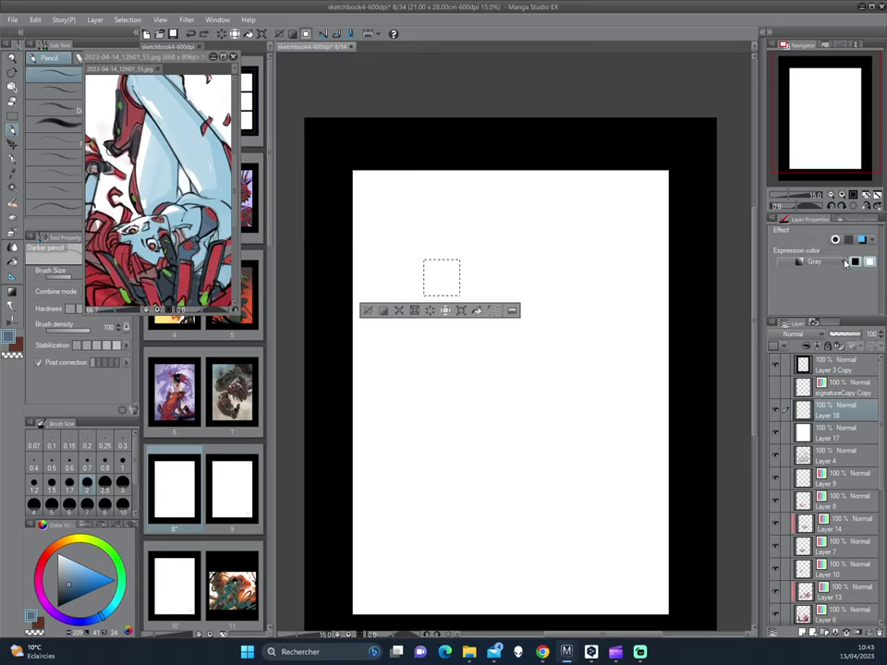
click(844, 264)
click(804, 275)
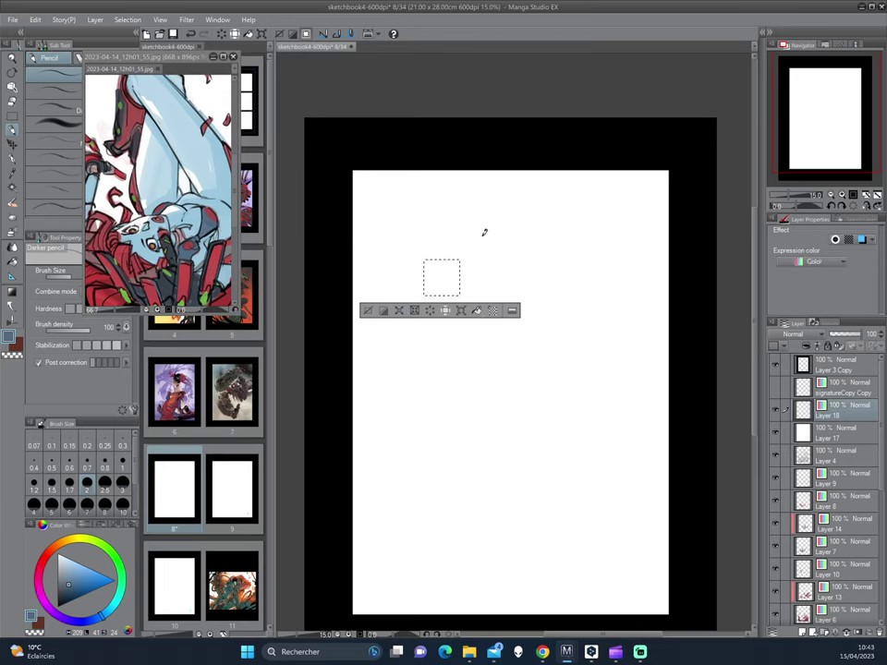
click(477, 310)
key(ctrl+d)
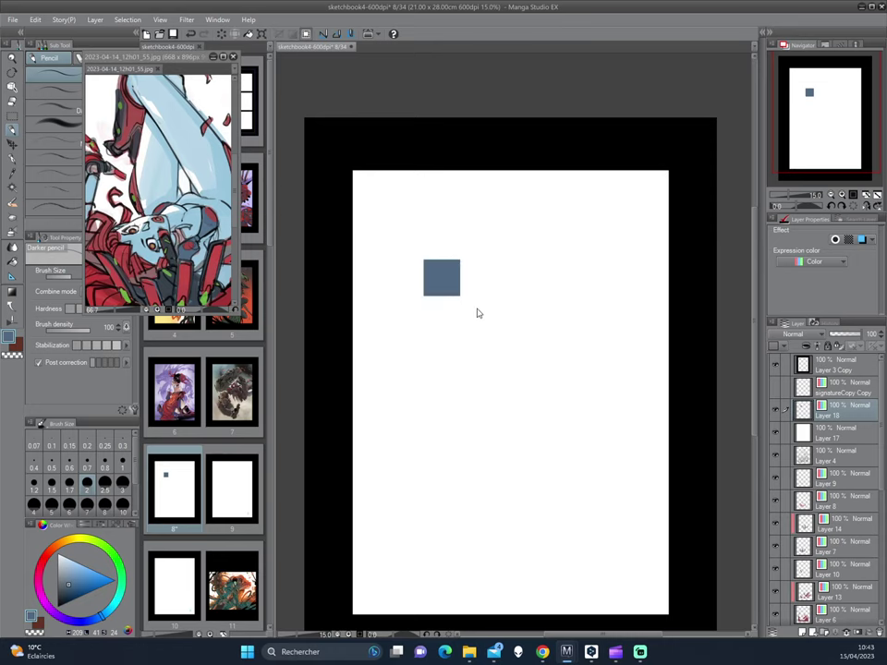
- Copy and paste the blue-grey square onto a new Layer 18 Copy
key(ctrl+c)
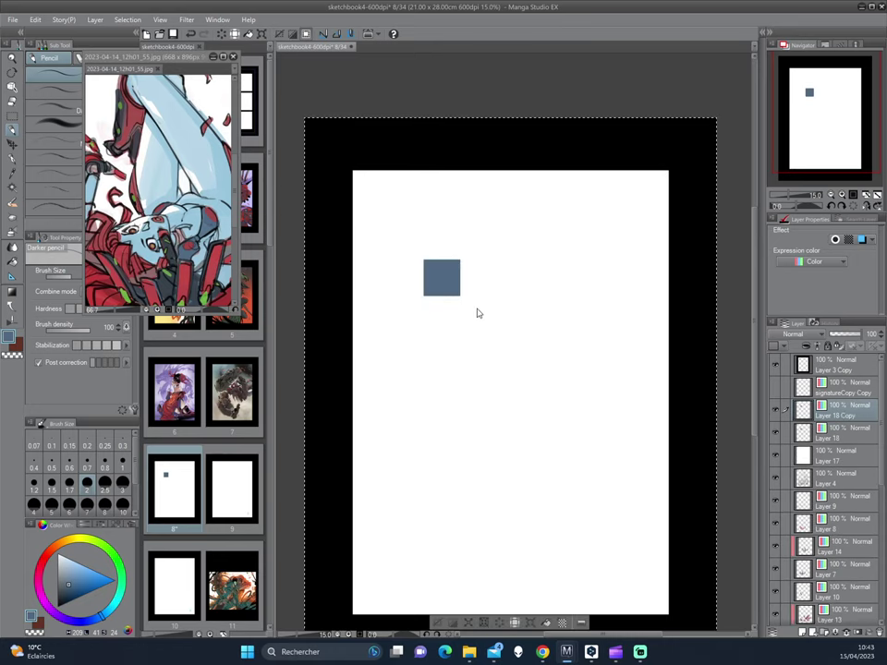
key(ctrl+v)
key(ctrl+t)
key(Return)
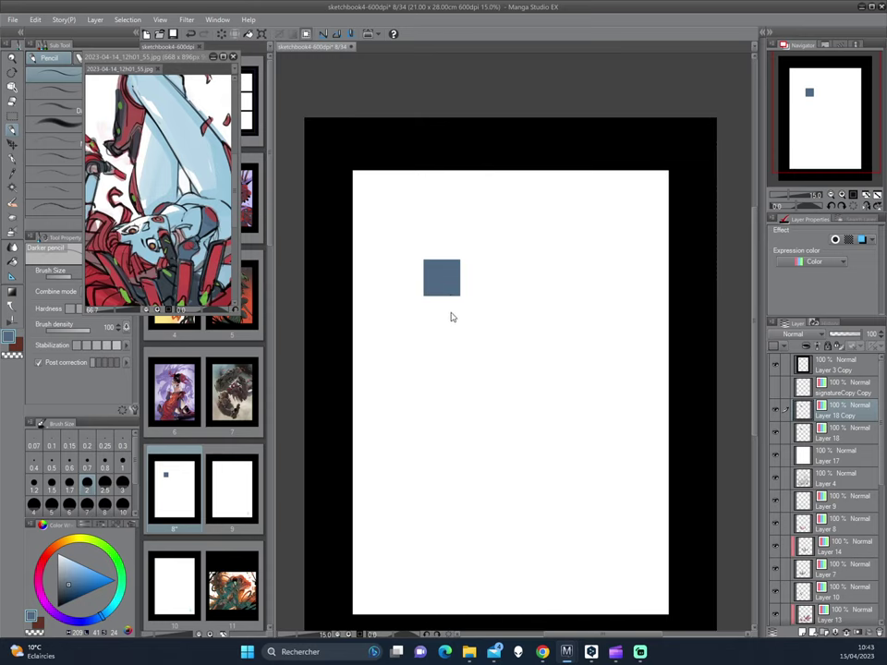
key(ctrl+t)
- Move the copied square diagonally down-right to meet the original corner to corner
drag(479, 305, 492, 312)
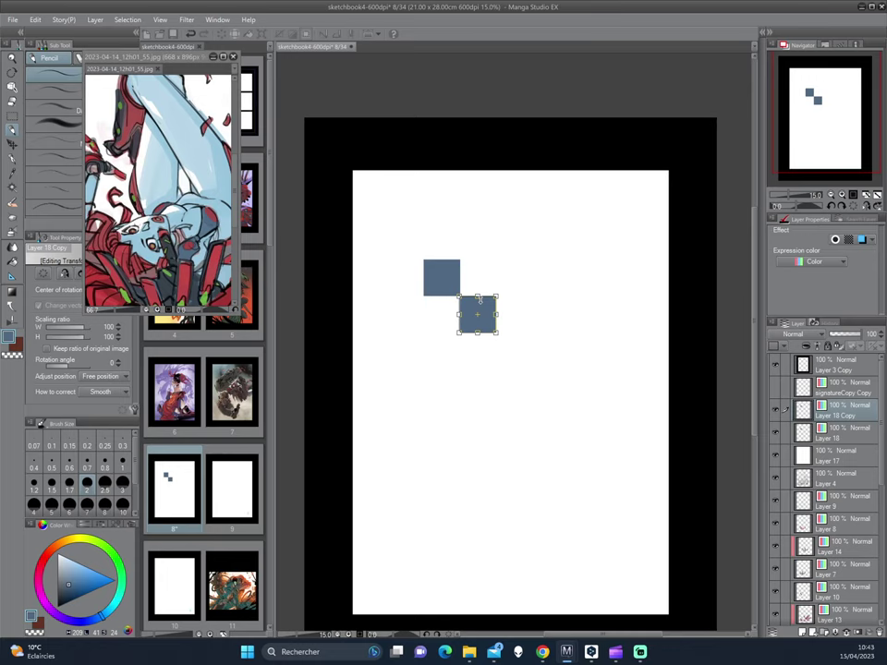
key(Return)
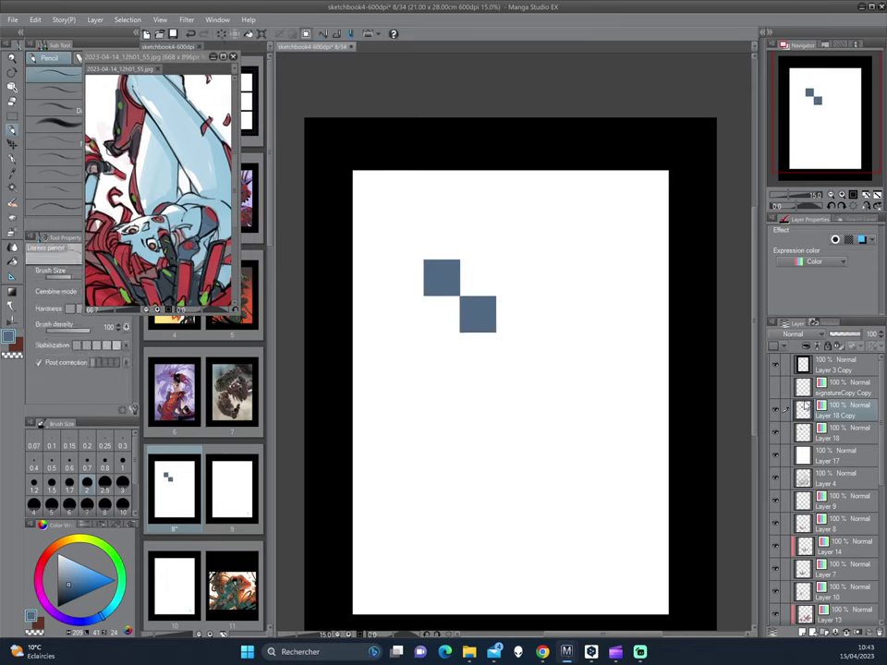
drag(521, 296, 492, 344)
key(ctrl+e)
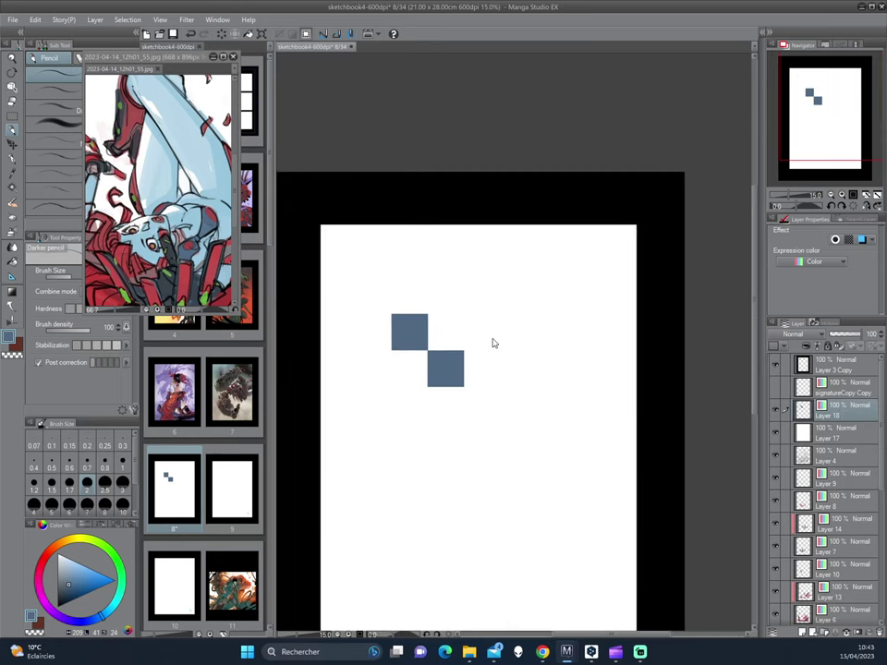
key(ctrl+z)
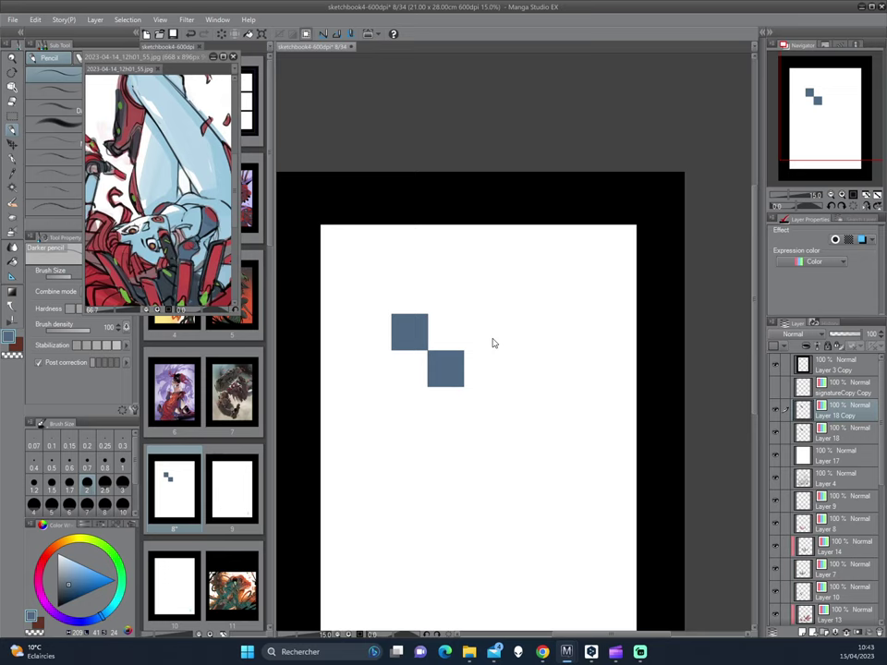
- Shift the copied squares up-right into a cross and merge them into Layer 18
key(ctrl+t)
drag(452, 341, 487, 305)
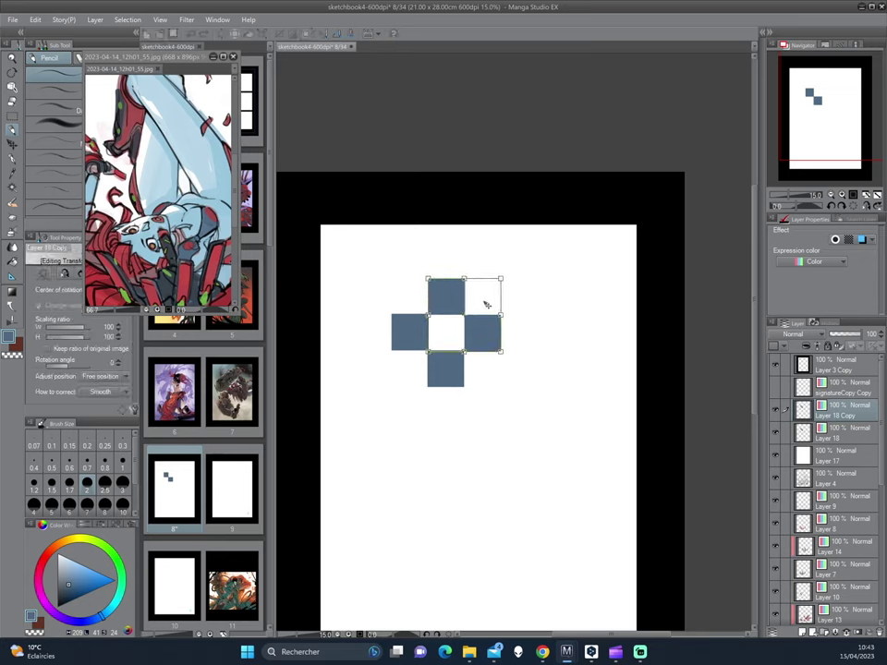
key(Return)
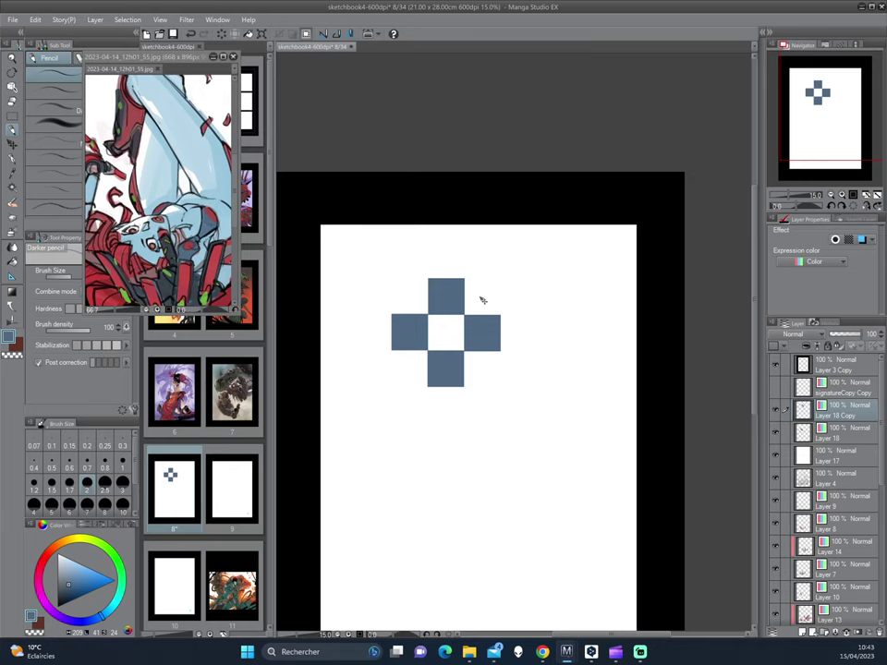
key(ctrl+e)
- Toggle the rulers on and off and put a free-transform box around the cross
drag(489, 389, 501, 360)
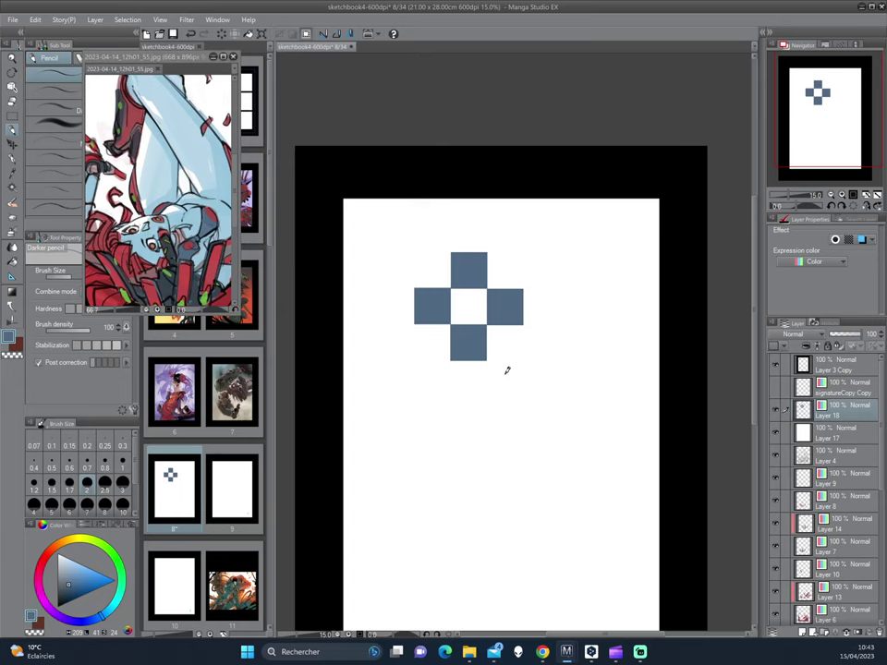
key(ctrl+r)
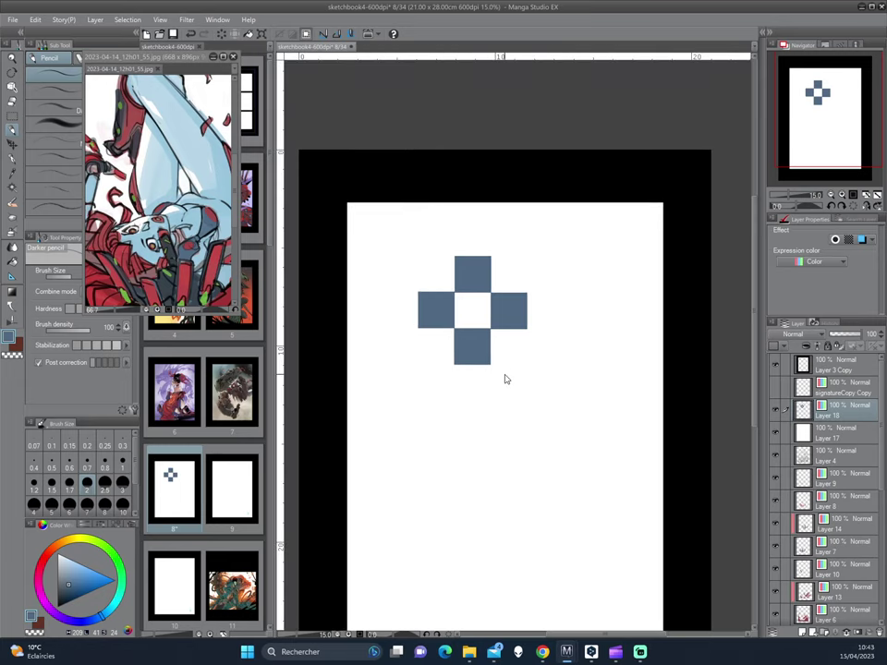
key(ctrl+r)
key(ctrl+t)
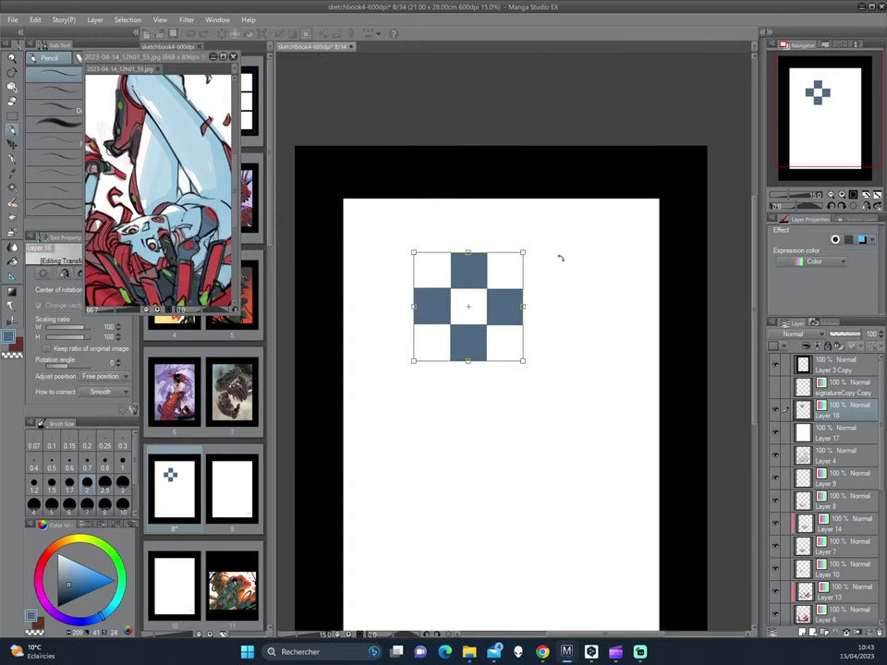
- Rotate the cross of squares 45° into an X of diamonds, enlarging it slightly
drag(560, 258, 562, 285)
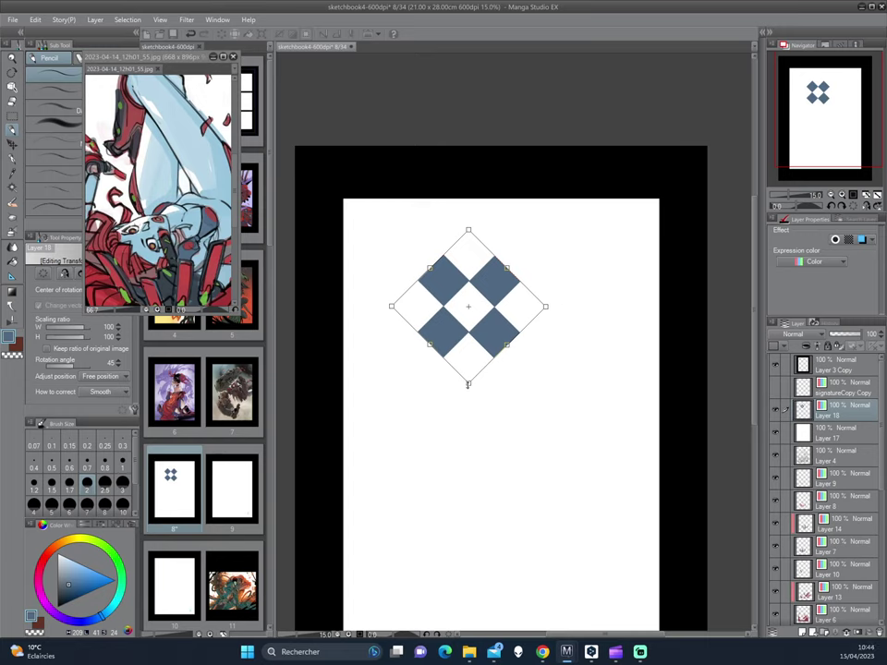
drag(469, 384, 470, 388)
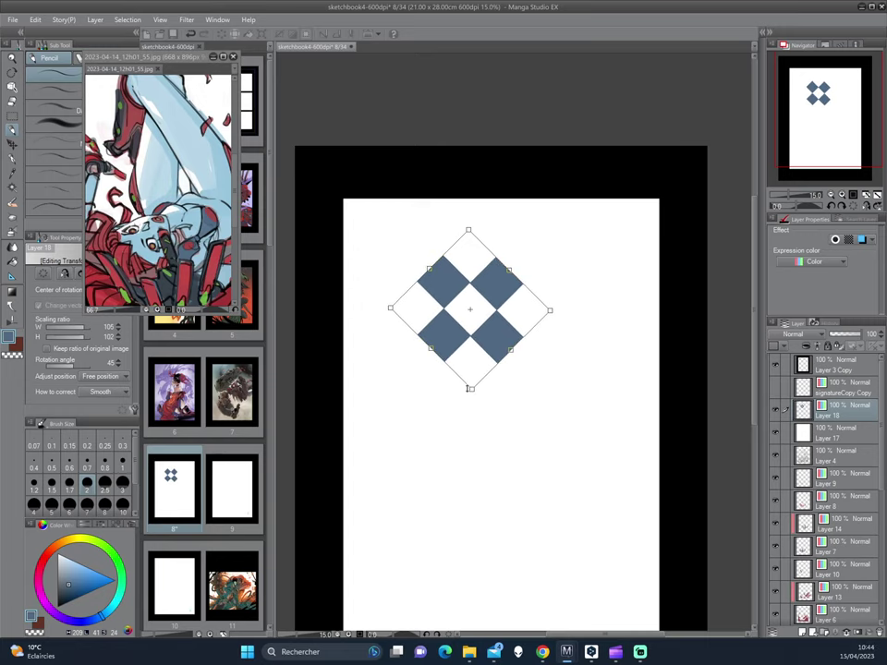
key(Return)
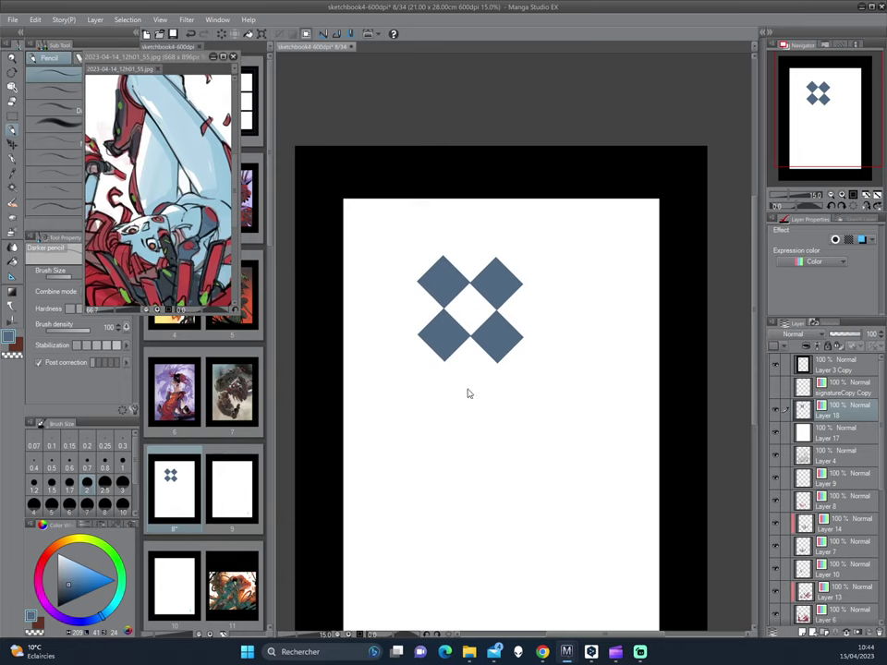
key(ctrl+t)
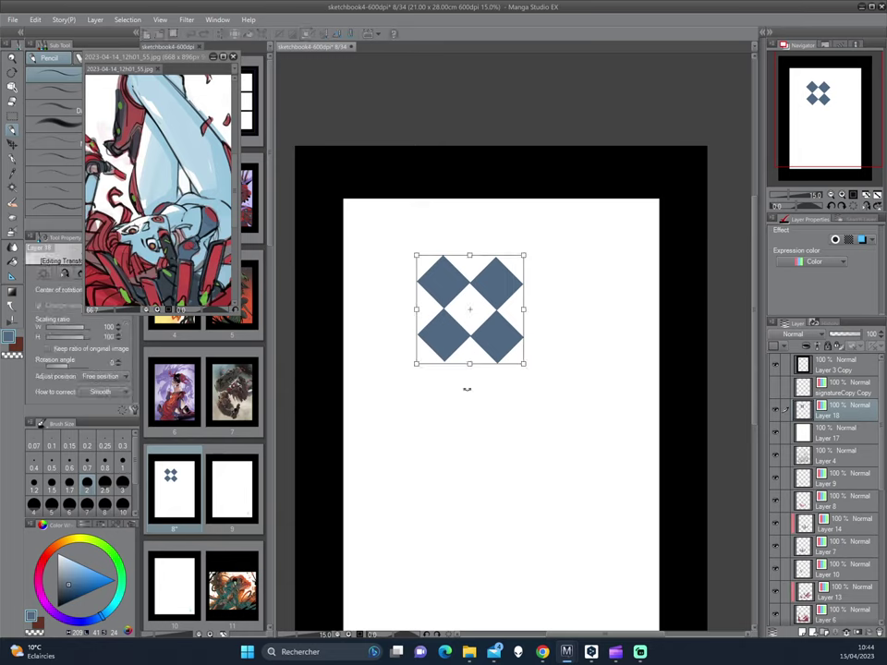
key(Return)
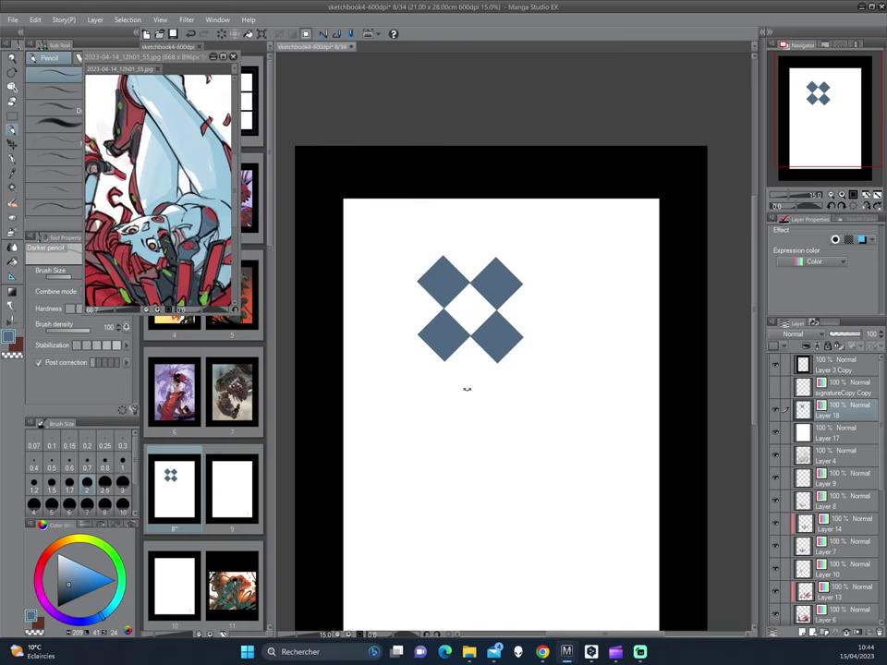
click(34, 20)
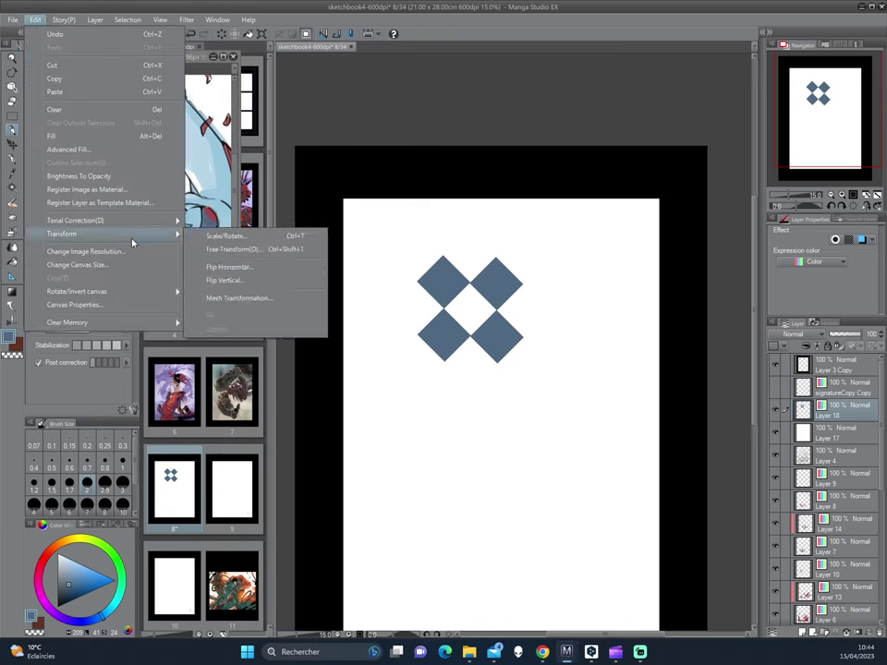
click(224, 249)
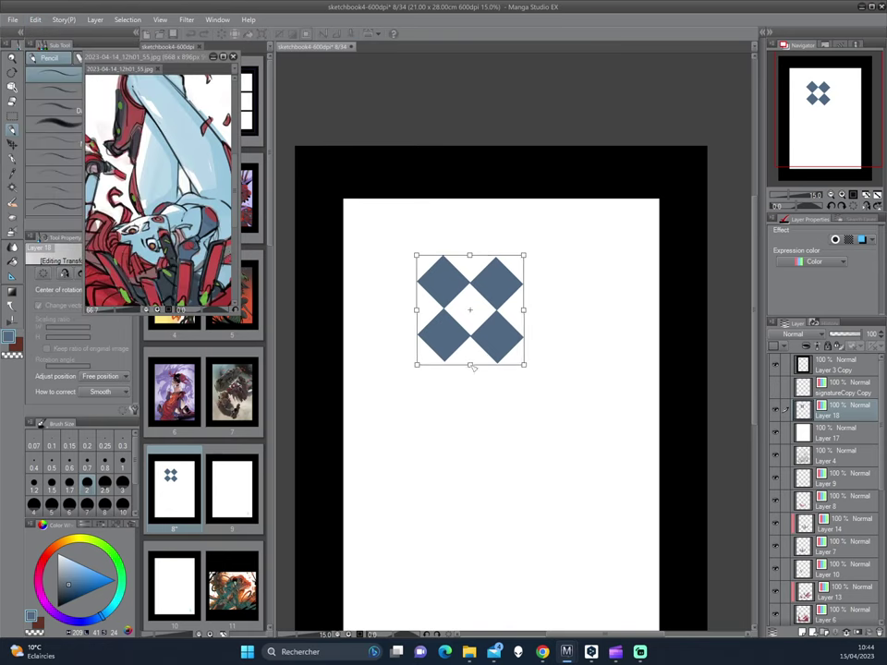
- Stretch the diamonds into tall narrow rhombuses, shrink them, and paste a copy as Layer 18 Copy
drag(471, 369, 472, 435)
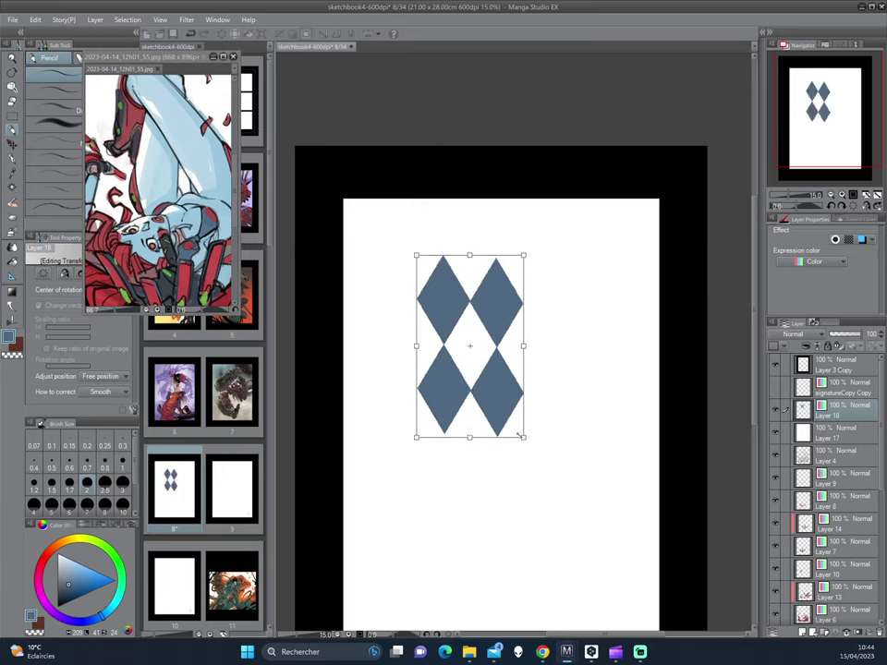
drag(525, 437, 469, 344)
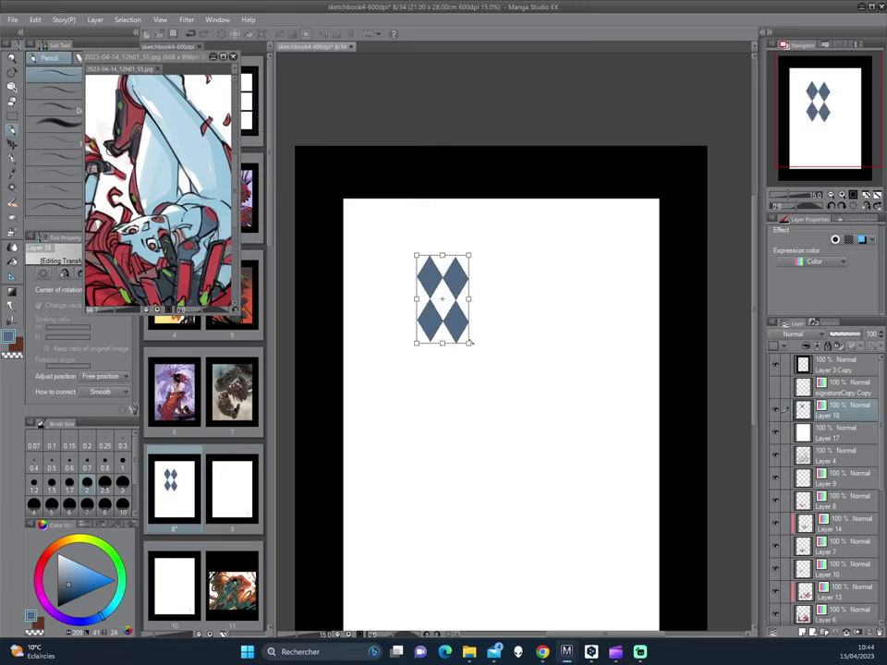
key(Return)
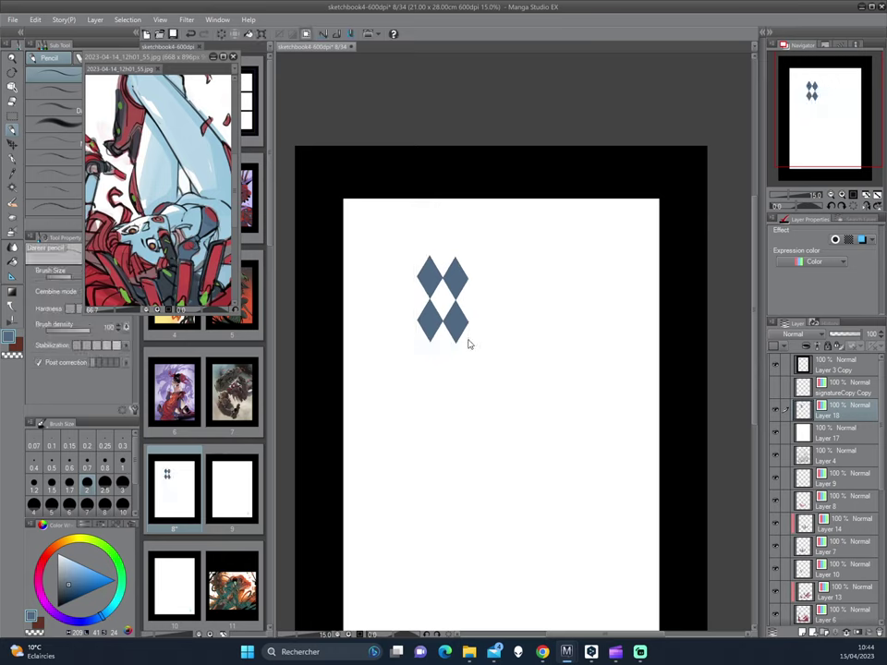
key(ctrl+c)
key(ctrl+v)
key(ctrl+t)
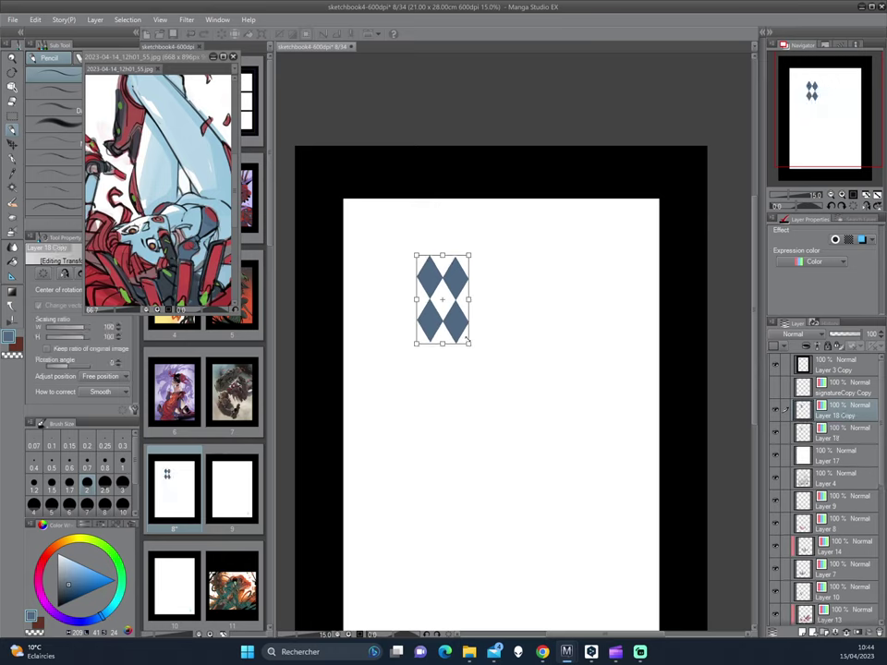
- Nudge the pasted diamond copy right to sit beside the original diamonds
key(Right)
key(Right)
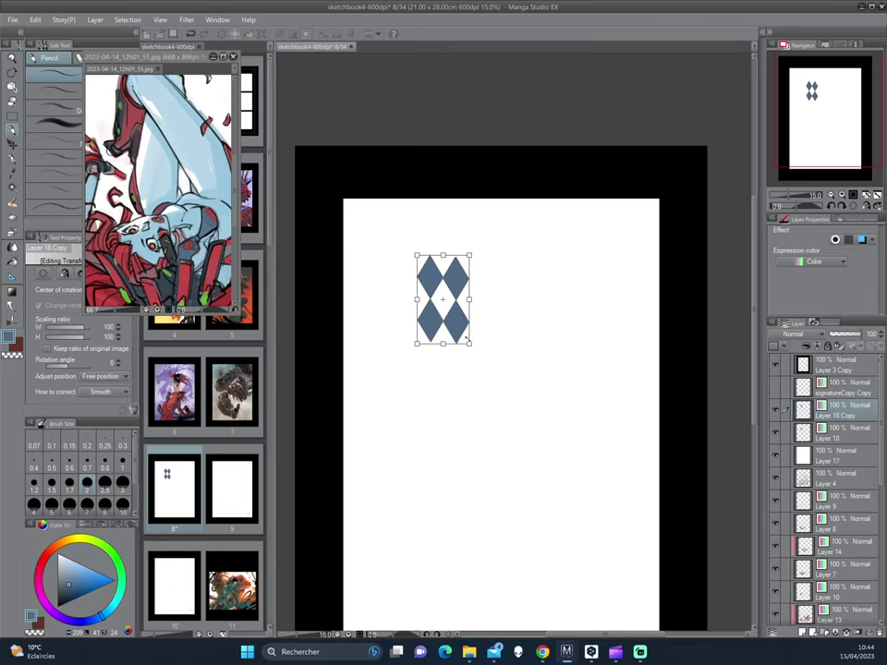
key(Right)
key(Right)
key(Right)
key(Right)
key(Right)
key(Right)
key(Right)
key(Right)
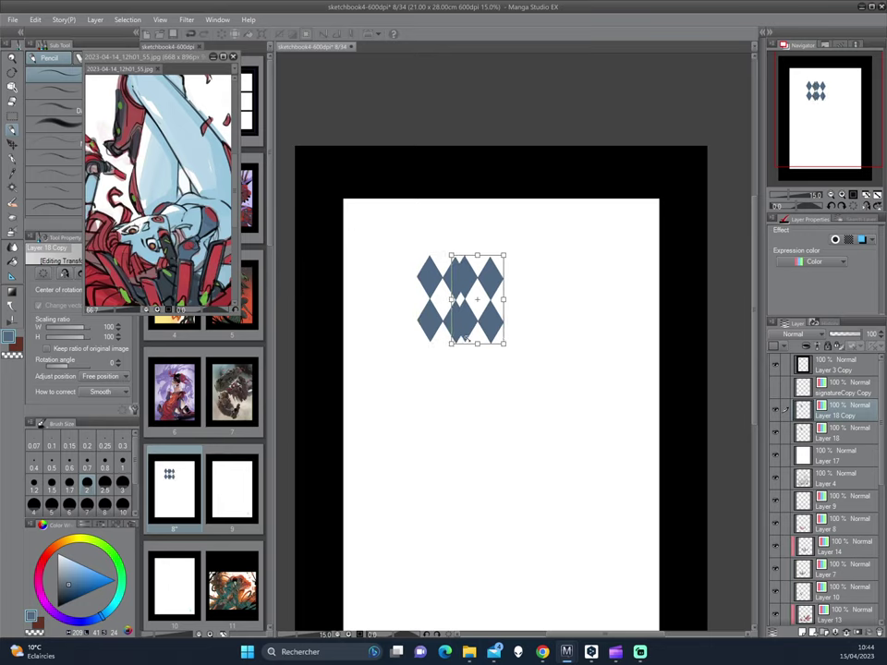
key(Right)
key(Right)
key(Right)
key(Right)
key(Right)
key(Right)
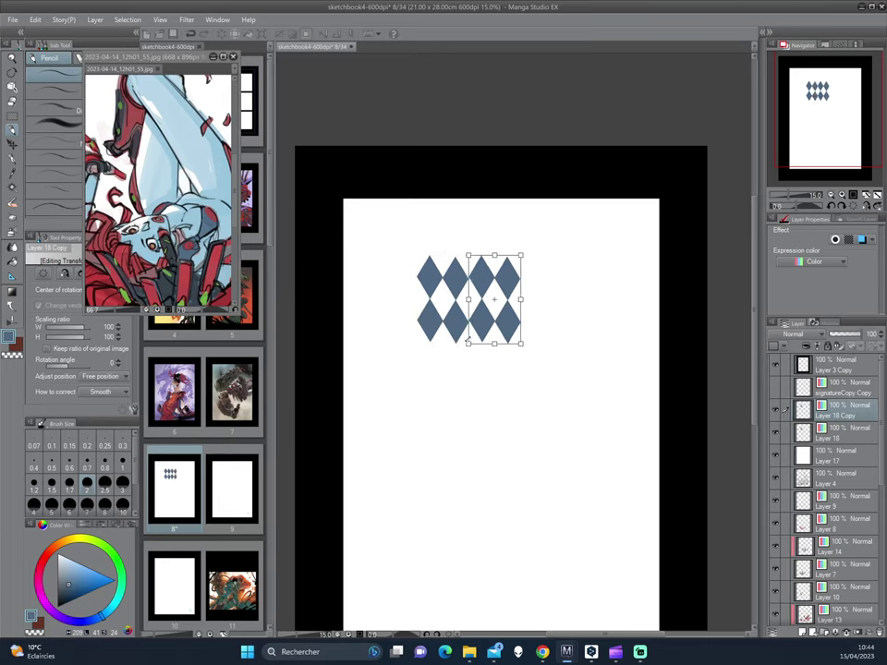
key(Down)
key(Right)
key(Up)
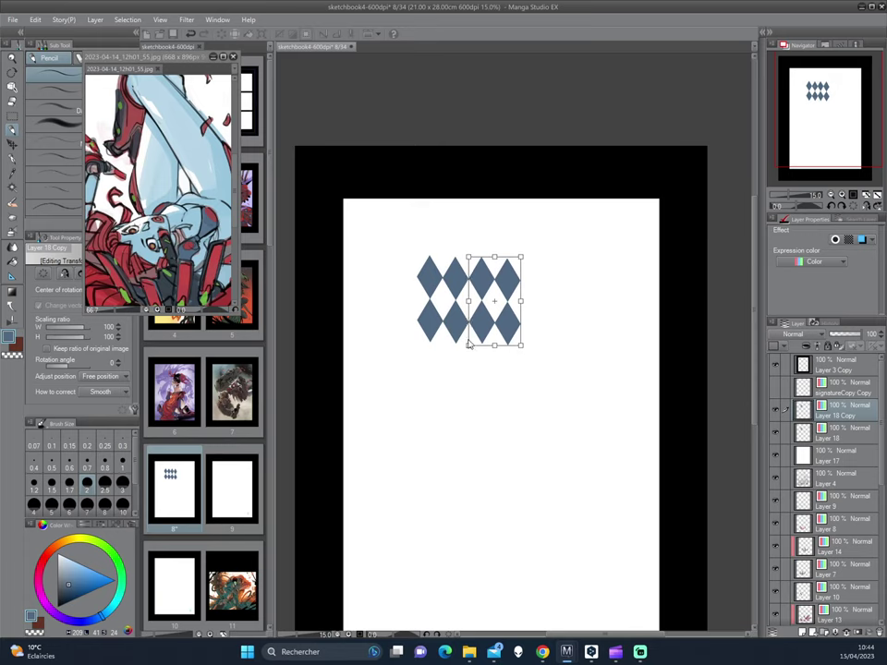
key(Return)
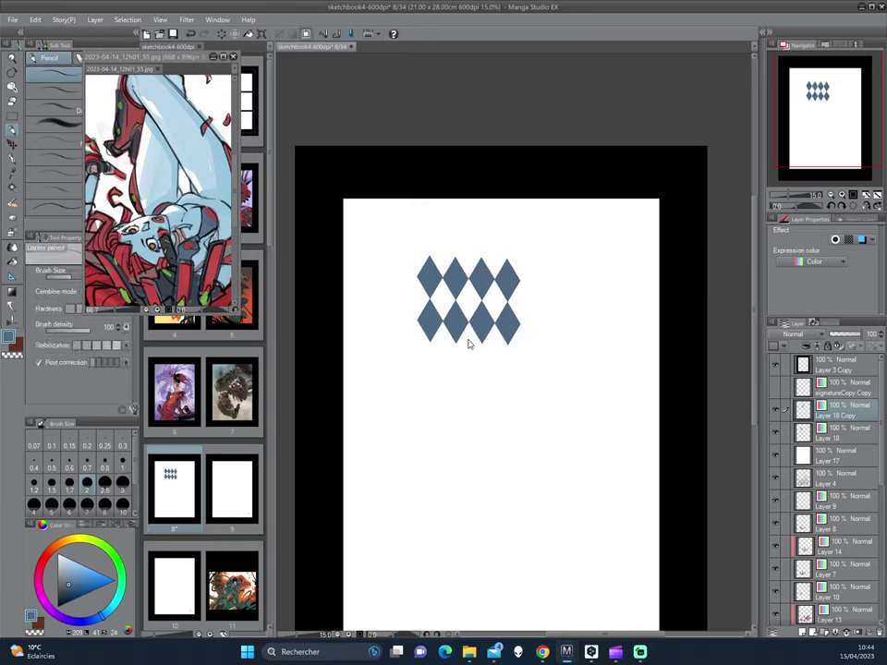
key(ctrl+e)
key(ctrl+z)
- Move the copy down to form lower rows and merge it into the diamond layer
key(ctrl+t)
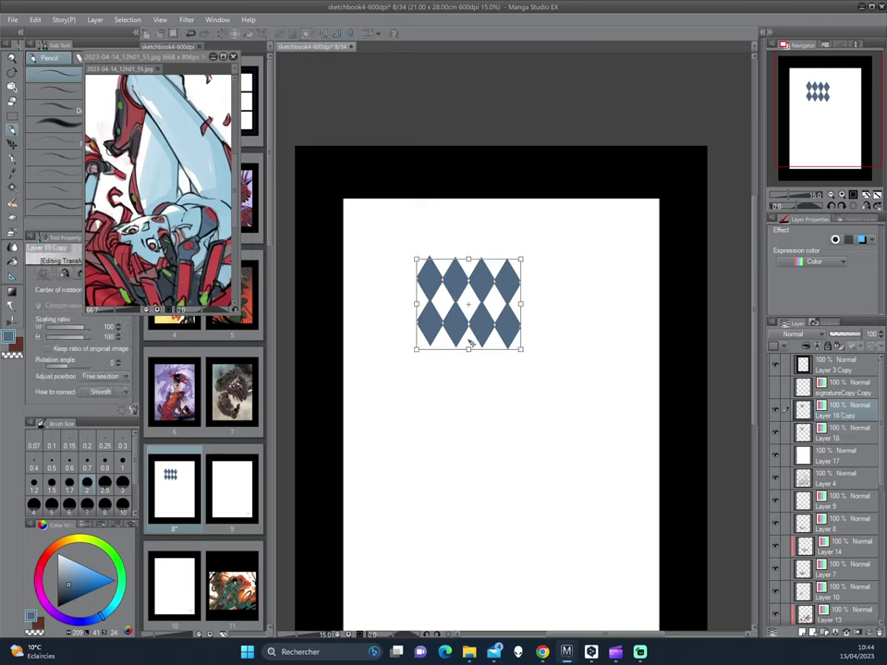
key(Down)
key(Down)
key(Down)
key(Down)
key(Down)
key(Down)
key(Down)
key(Down)
key(Down)
key(Down)
key(Down)
key(Down)
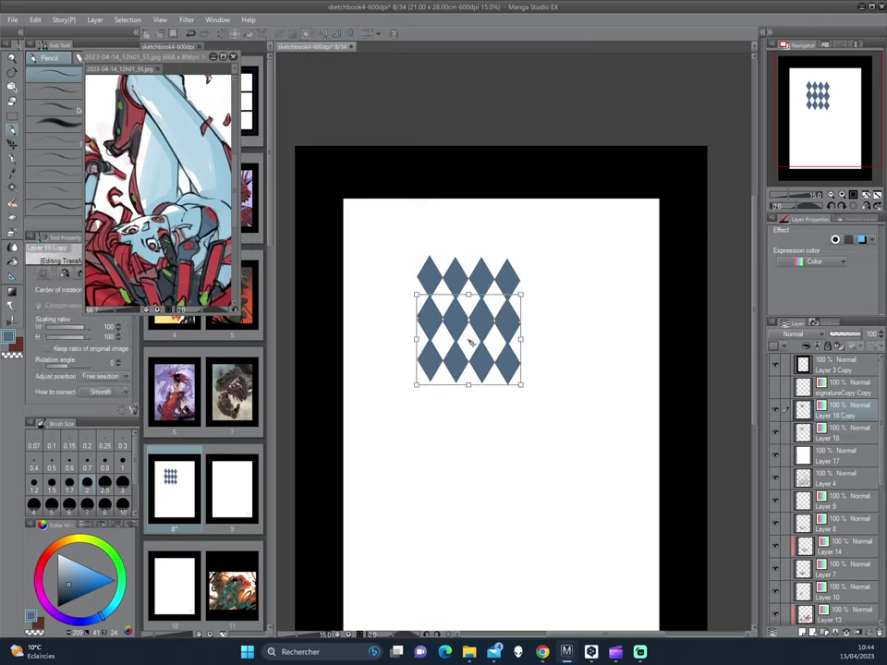
key(Down)
key(Down)
key(Down)
key(Down)
key(Down)
key(Down)
key(Down)
key(Down)
key(Down)
key(Down)
key(Down)
key(Down)
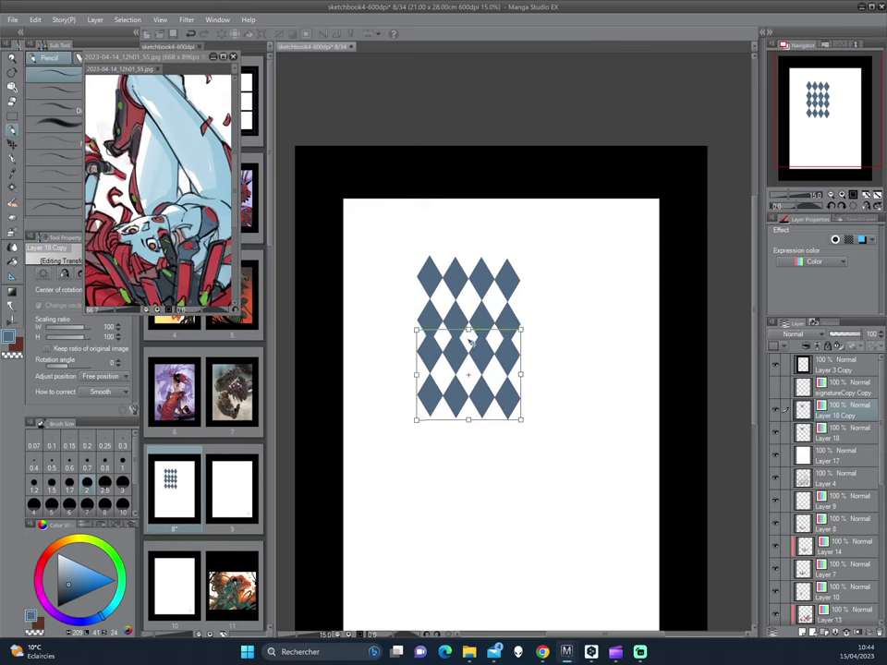
key(Down)
key(Down)
key(Down)
key(Down)
key(Down)
key(Down)
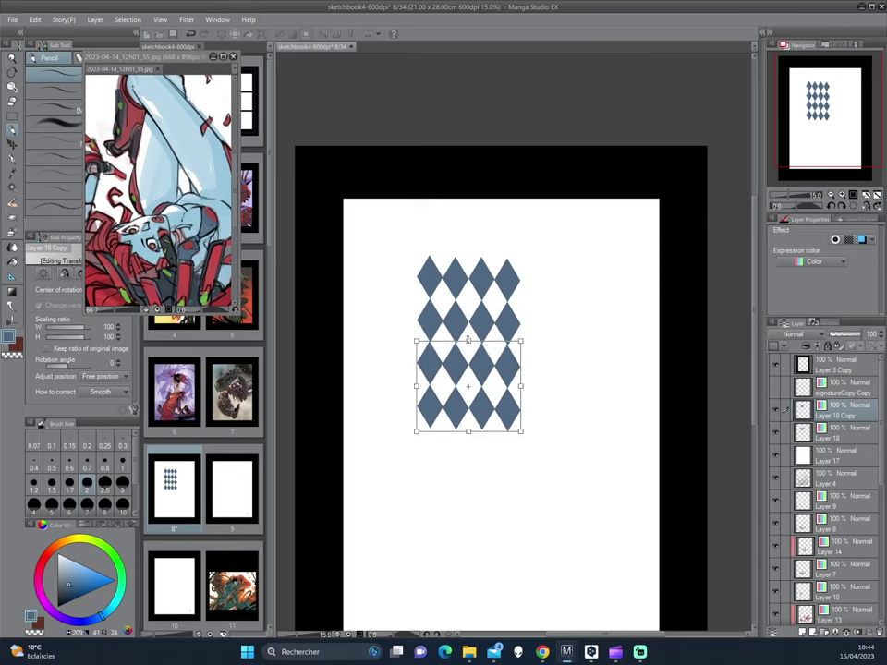
key(Return)
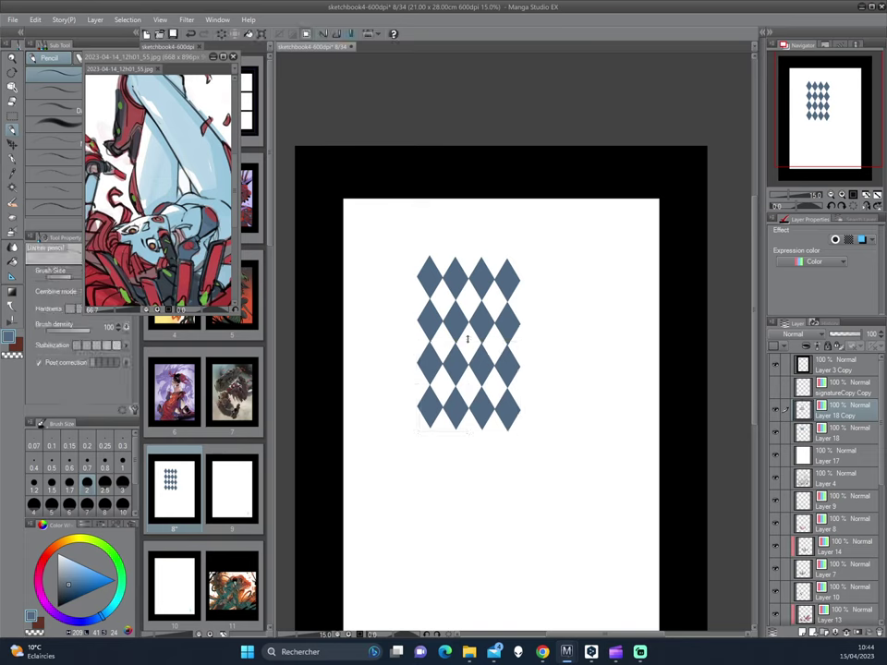
key(ctrl+e)
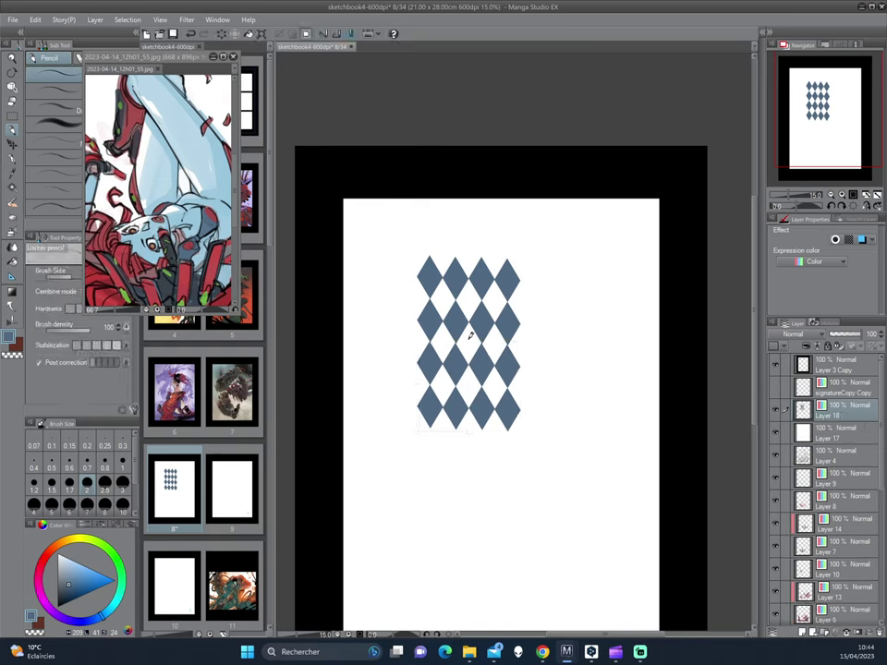
- Copy the whole diamond pattern and shift the pasted copy below the original to lengthen the column
key(ctrl+a)
key(ctrl+c)
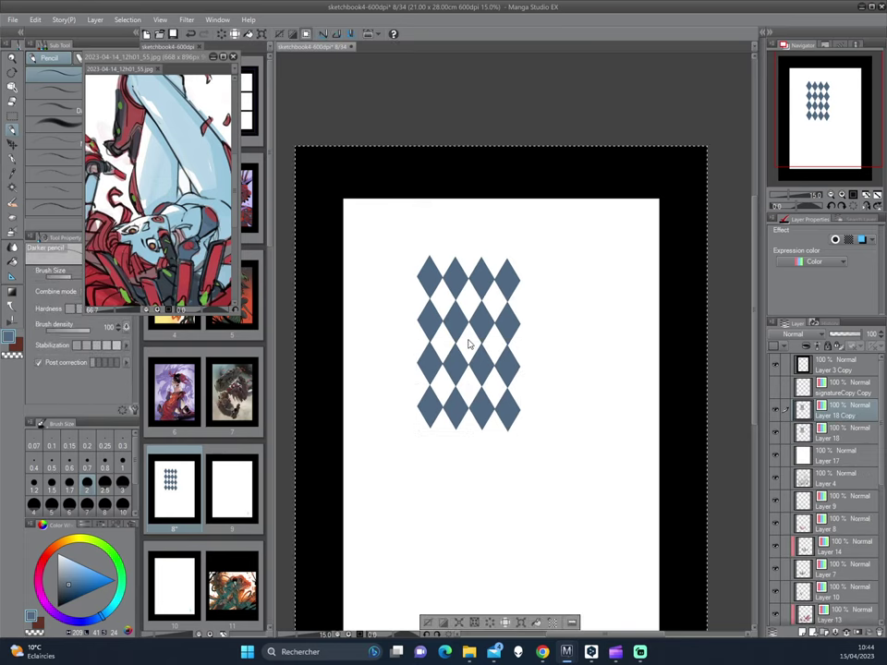
key(ctrl+v)
key(ctrl+t)
key(Down)
key(Down)
key(Down)
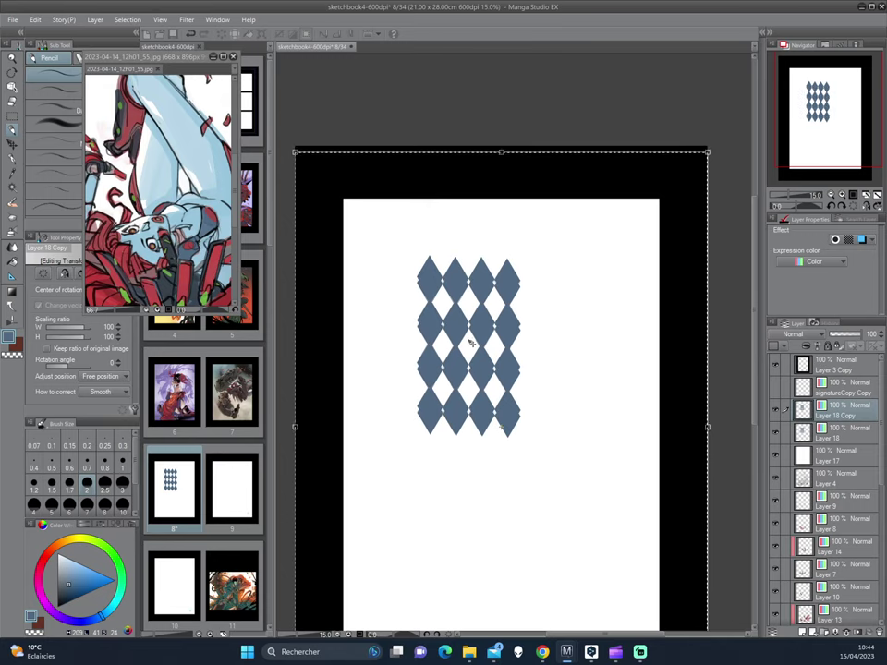
key(Down)
key(Down)
key(Down)
key(Down)
key(Down)
key(Down)
key(Down)
key(Down)
key(Down)
key(Down)
key(Down)
key(Down)
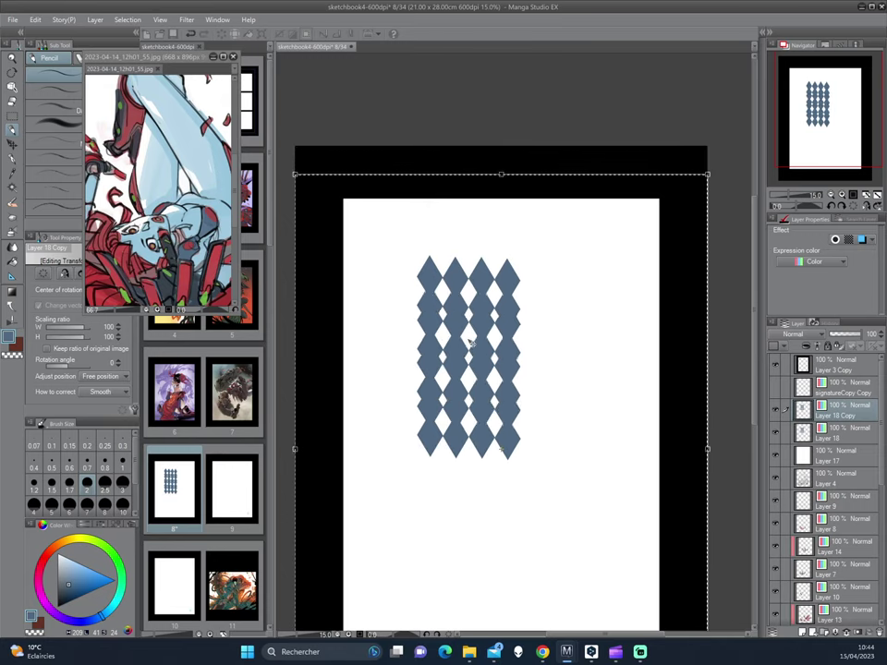
key(Down)
key(Down)
key(Down)
key(Down)
key(Down)
key(Down)
key(Down)
key(Down)
key(Down)
key(Down)
key(Down)
key(Down)
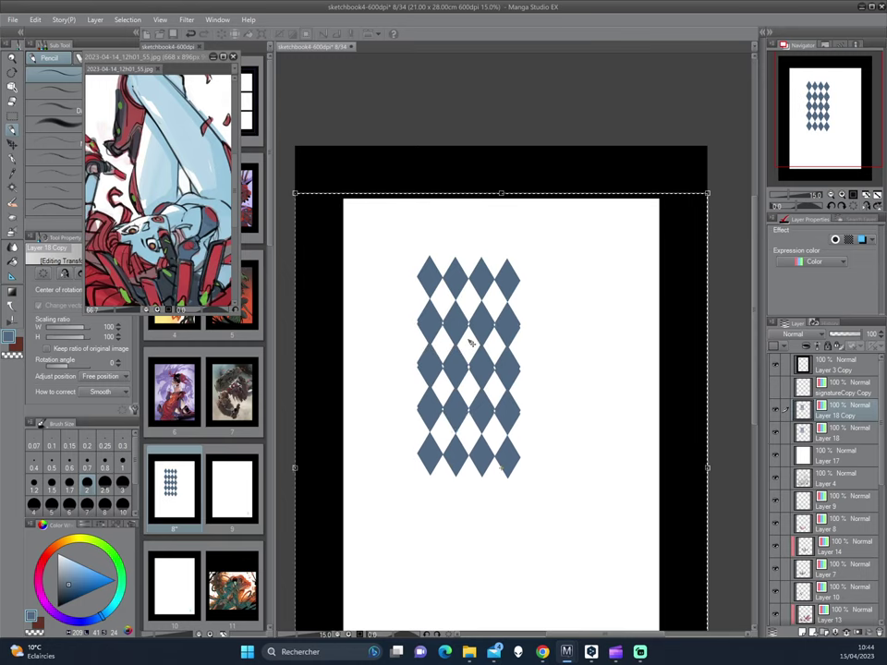
key(Down)
key(Down)
key(Down)
key(Down)
key(Down)
key(Down)
key(Down)
key(Down)
key(Down)
key(Down)
key(Down)
key(Down)
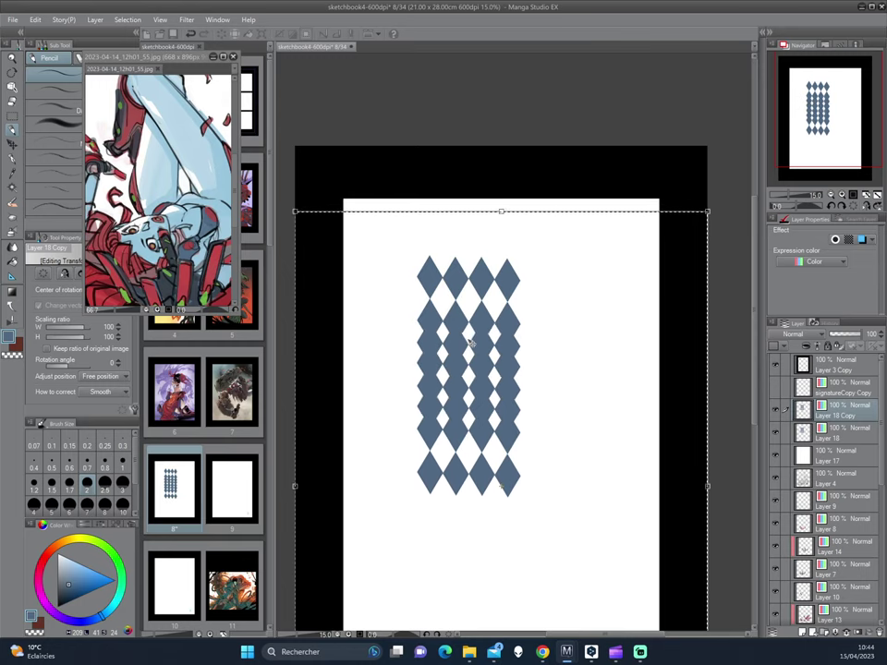
key(Down)
key(Down)
key(Down)
key(Down)
key(Down)
key(Down)
key(Down)
key(Down)
key(Down)
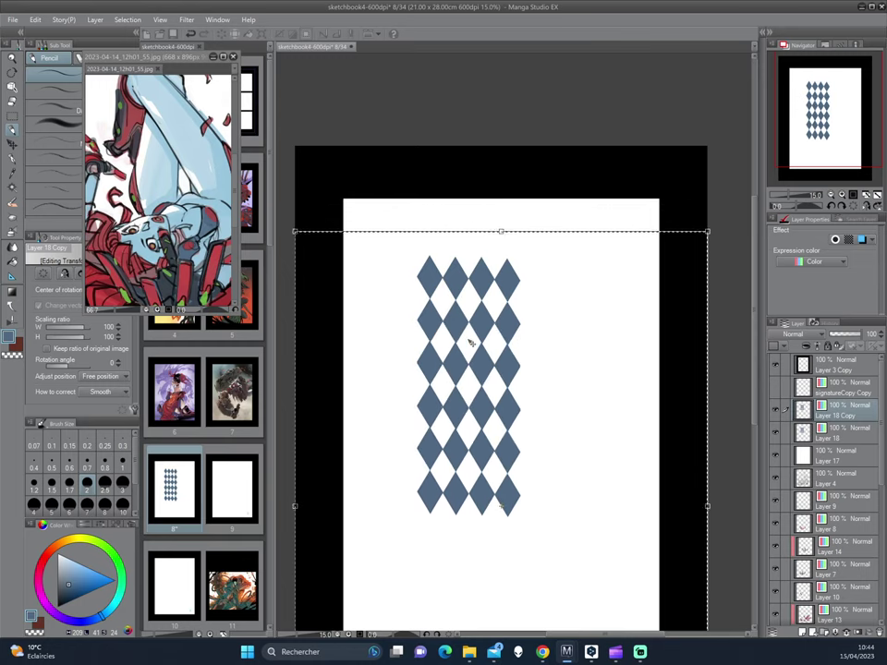
key(Down)
key(Down)
key(Down)
key(Down)
key(Down)
key(Down)
key(Down)
key(Down)
key(Down)
key(Down)
key(Down)
key(Down)
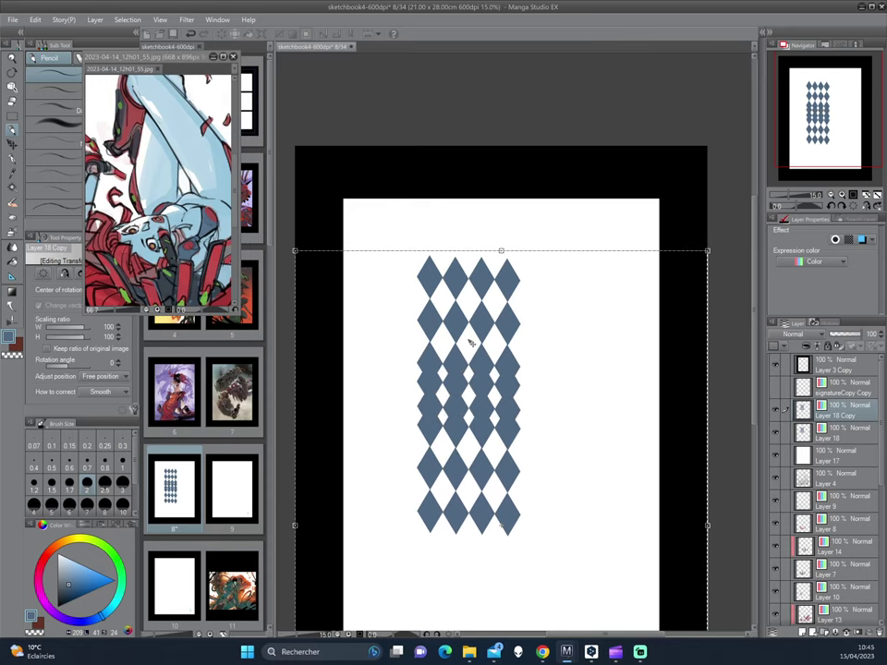
key(Down)
key(Down)
key(Down)
key(Down)
key(Down)
key(Down)
key(Down)
key(Down)
key(Down)
key(Down)
key(Down)
key(Down)
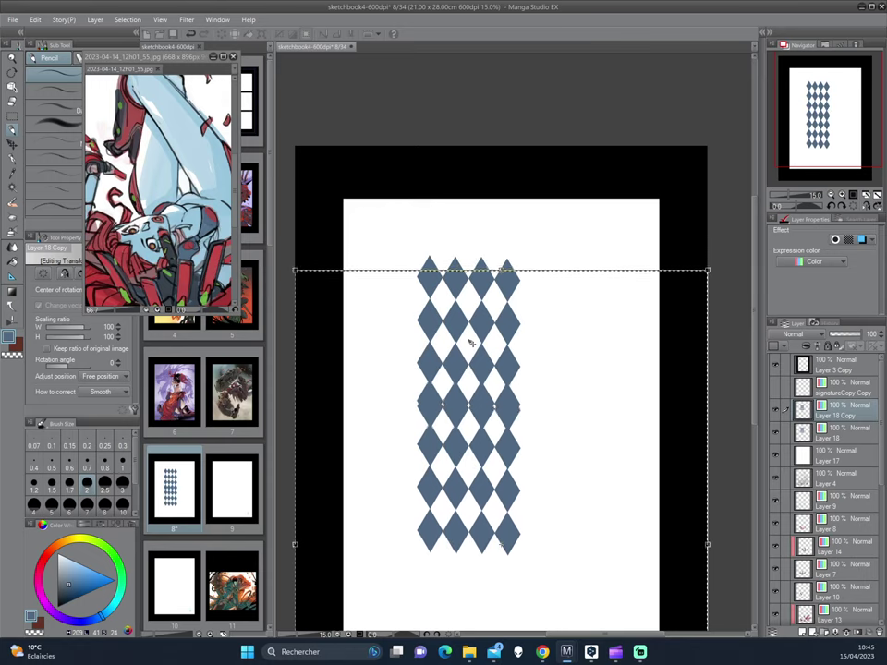
key(Down)
key(Down)
key(Down)
key(Down)
key(Down)
key(Down)
key(Down)
key(Down)
key(Down)
key(Down)
key(Down)
key(Down)
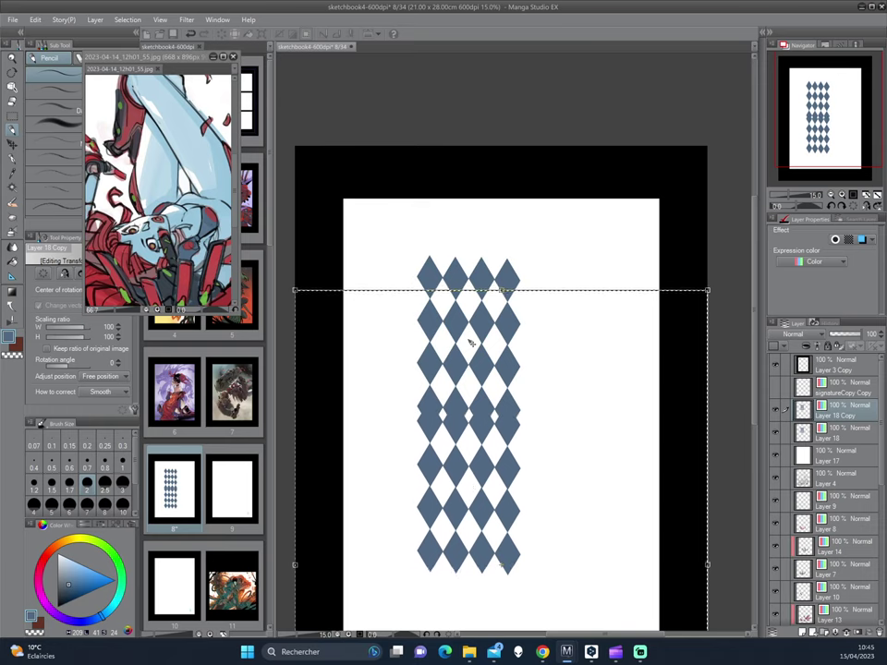
key(Down)
key(Down)
key(Down)
key(Down)
key(Down)
key(Down)
key(Down)
key(Down)
key(Down)
key(Down)
key(Down)
key(Down)
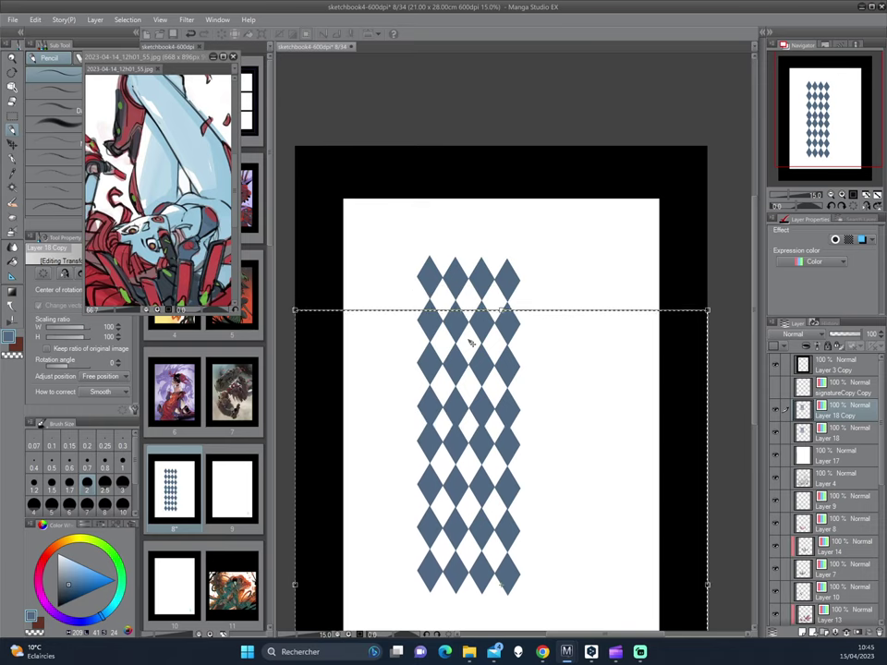
key(Down)
key(Down)
key(Down)
key(Down)
key(Down)
key(Down)
key(Down)
key(Down)
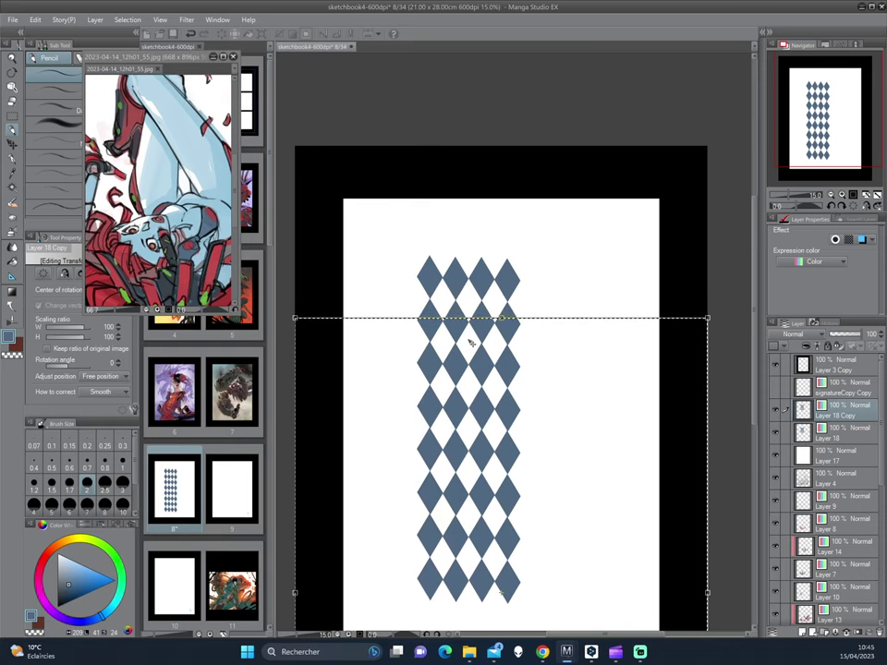
key(Return)
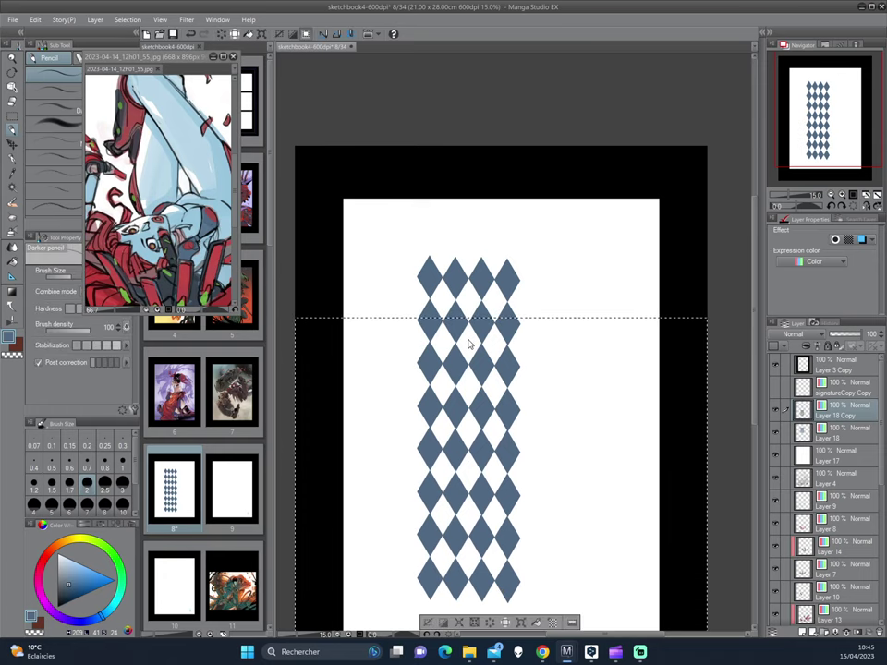
key(ctrl+d)
- Move Layer 18 below the robot-finger layers and duplicate it as Layer 18 Copy
key(ctrl+e)
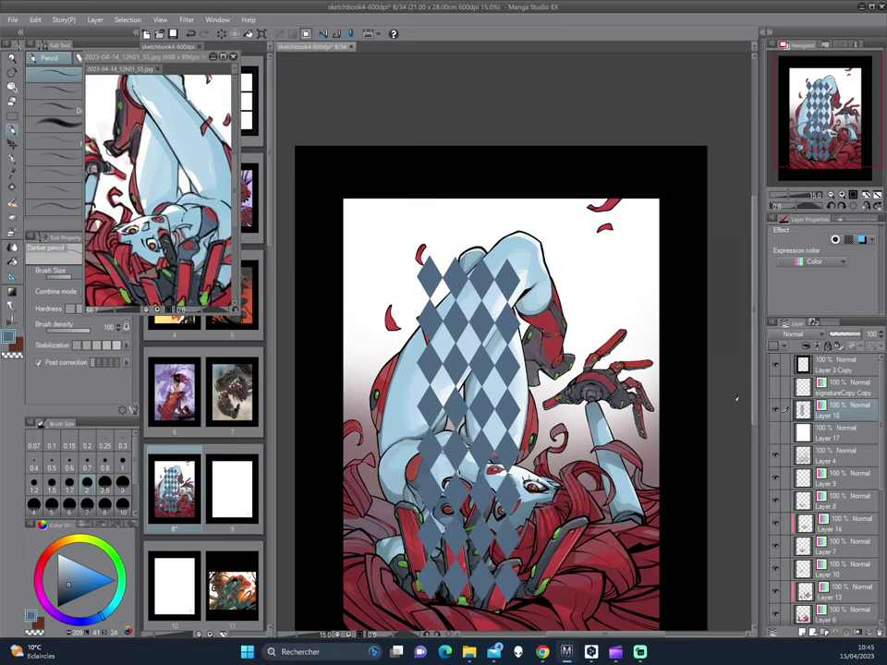
drag(737, 399, 764, 321)
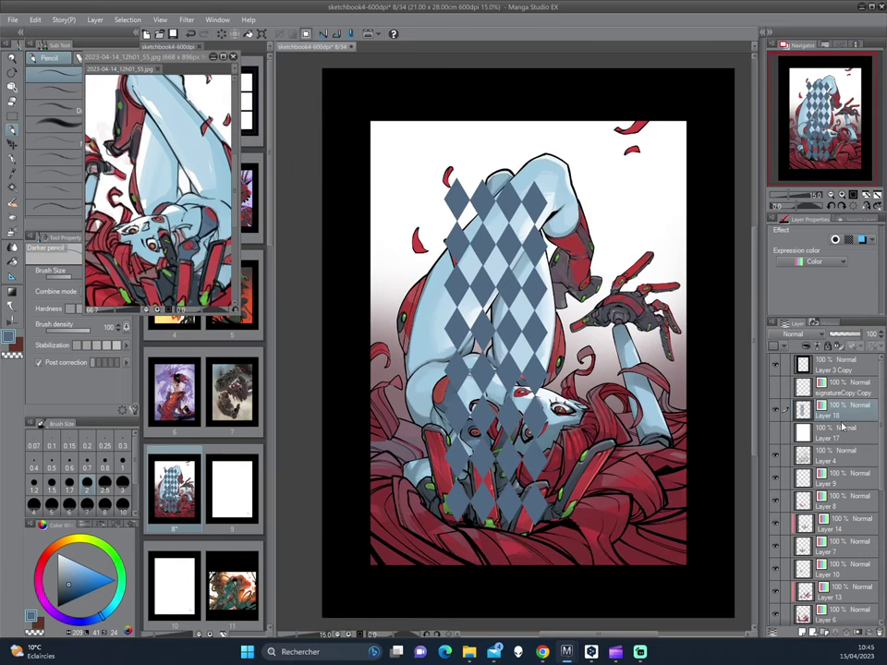
drag(847, 417, 827, 619)
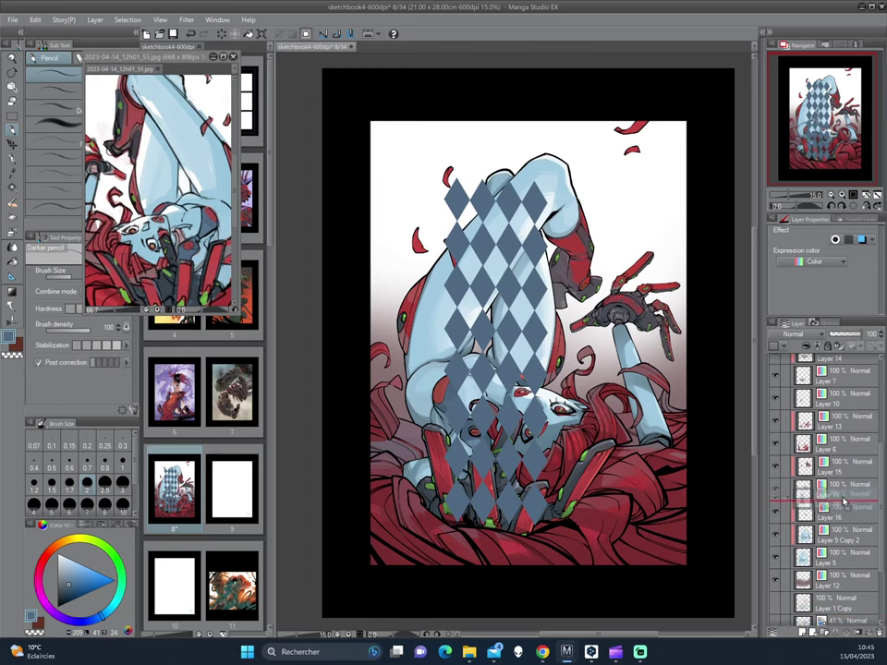
drag(828, 619, 819, 494)
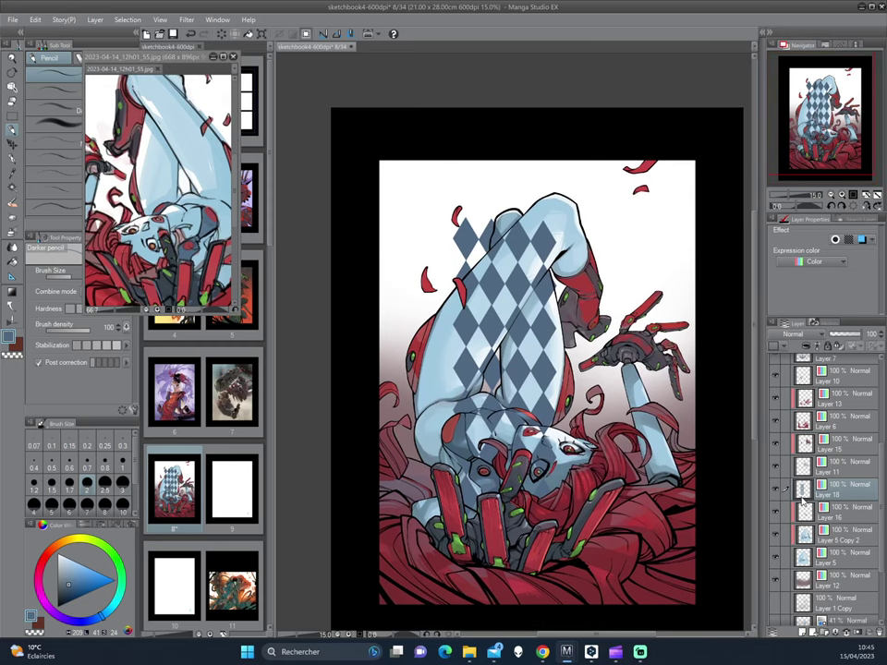
key(ctrl+j)
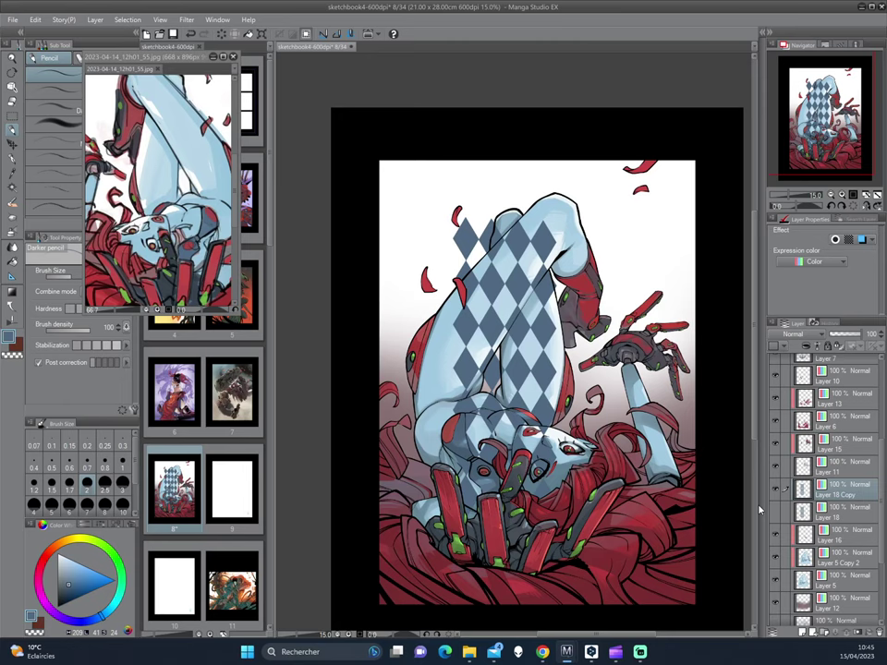
key(ctrl+t)
- Rotate the copied diamonds to 35°, scale them to 77%, and place them over the raised leg
drag(623, 264, 528, 265)
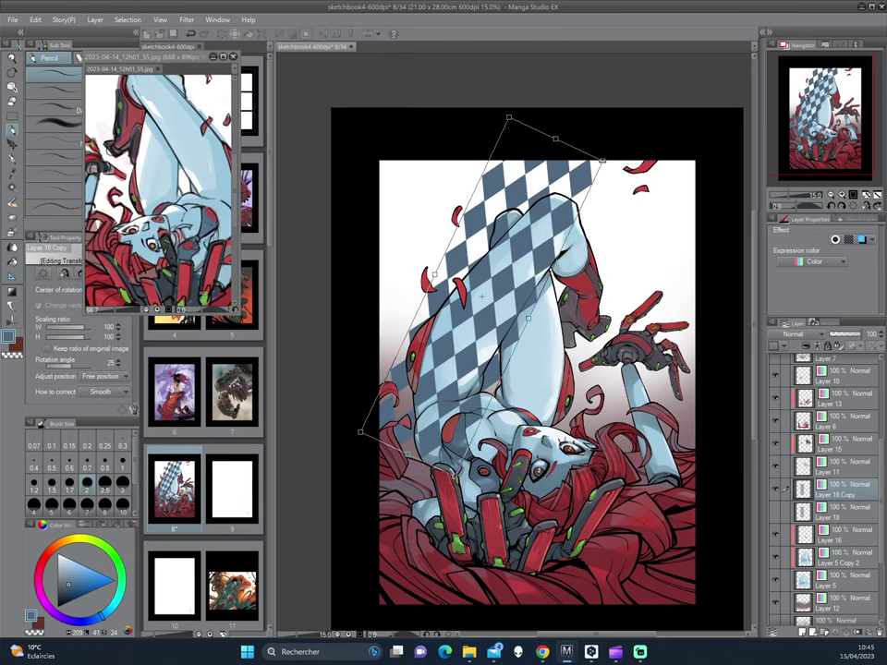
drag(360, 431, 396, 395)
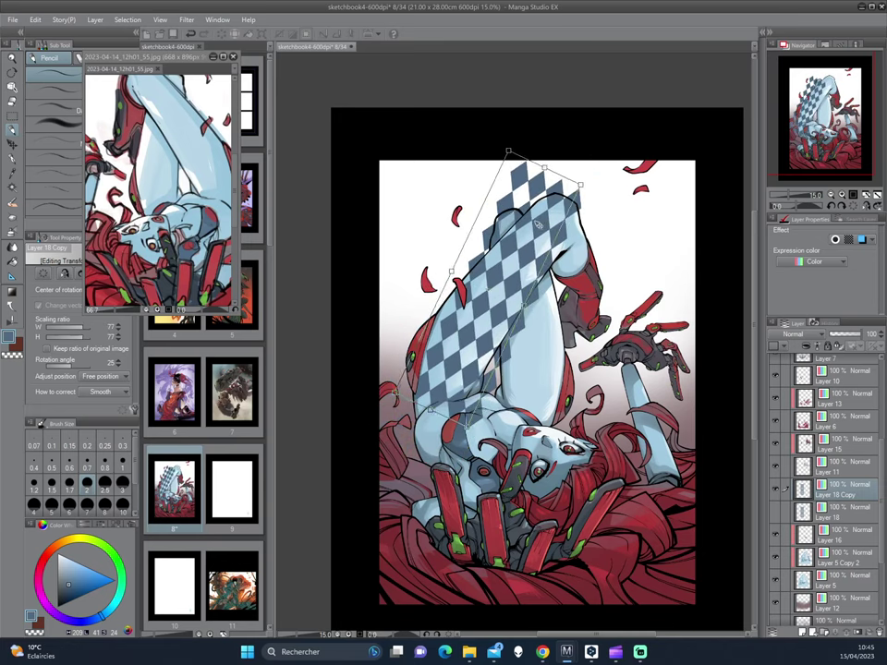
drag(538, 224, 517, 220)
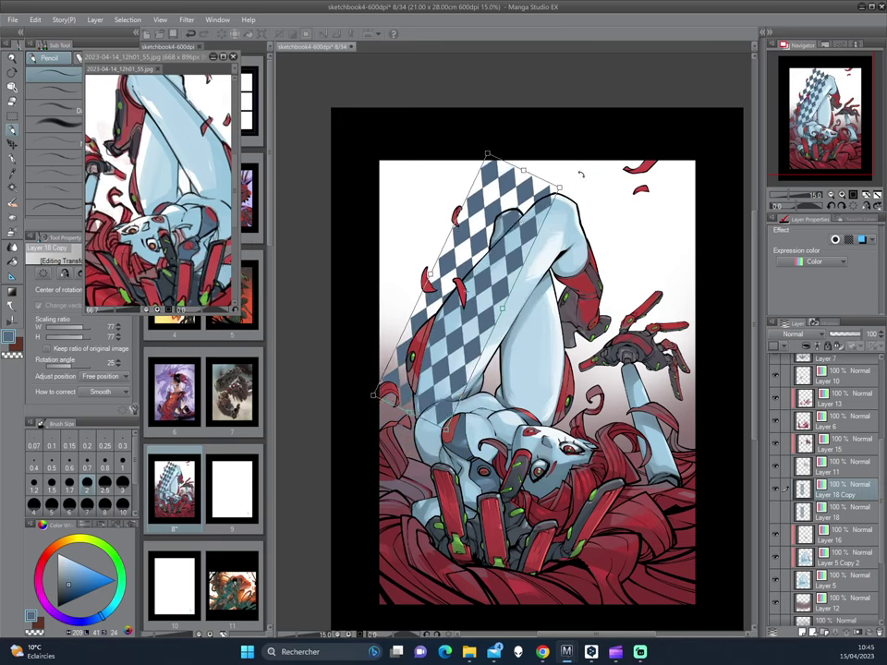
drag(375, 395, 358, 374)
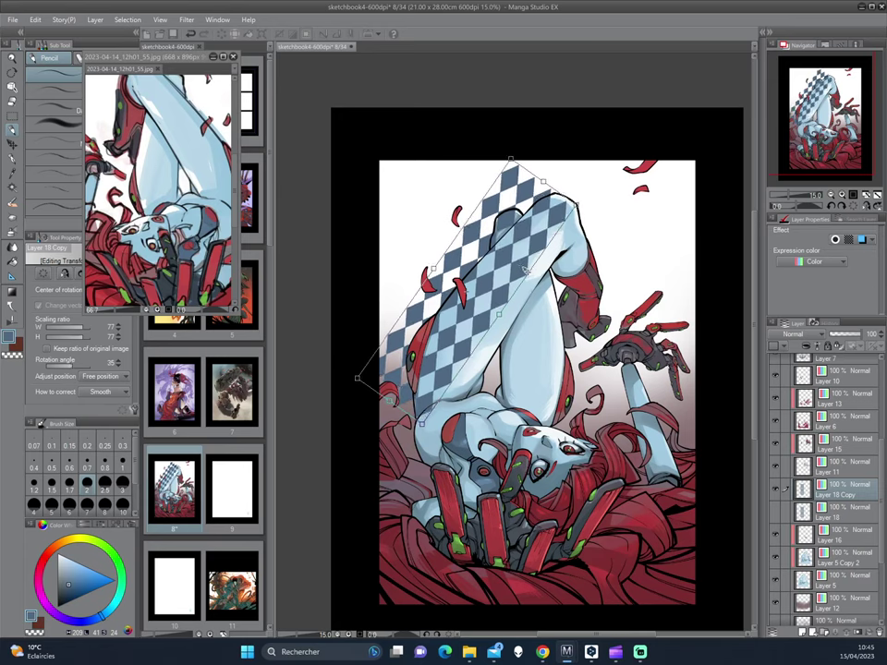
drag(523, 271, 549, 278)
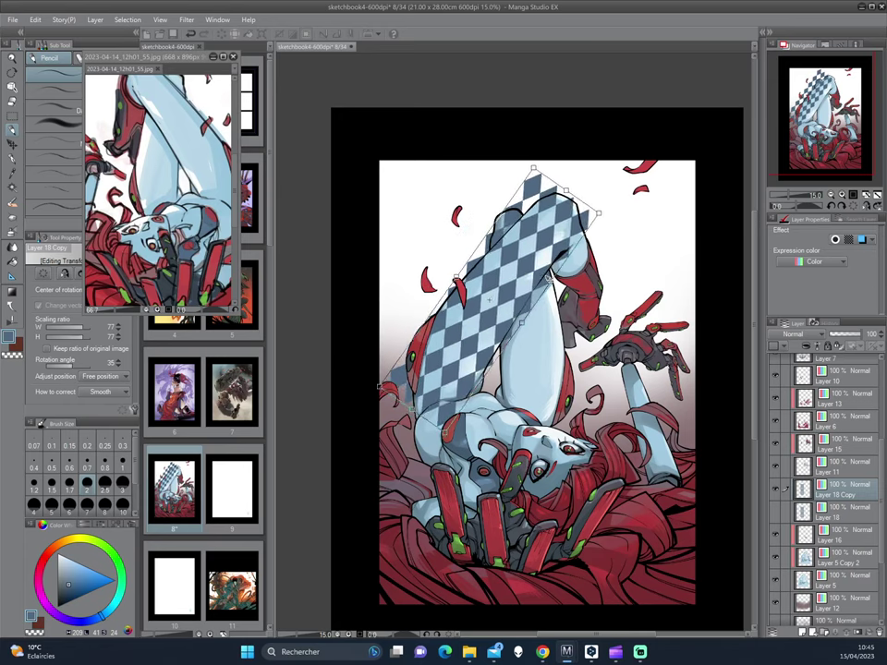
drag(549, 277, 543, 279)
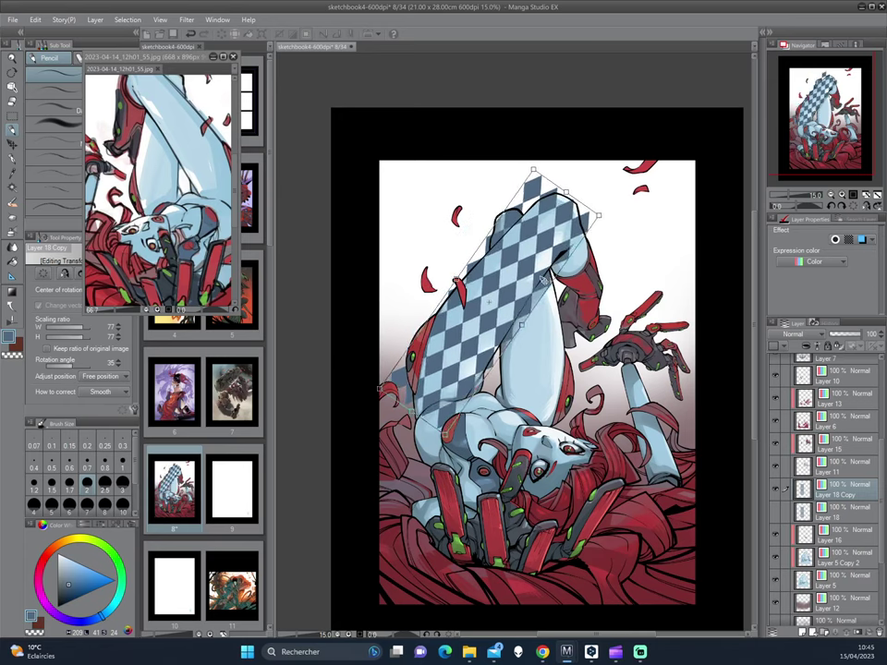
key(Return)
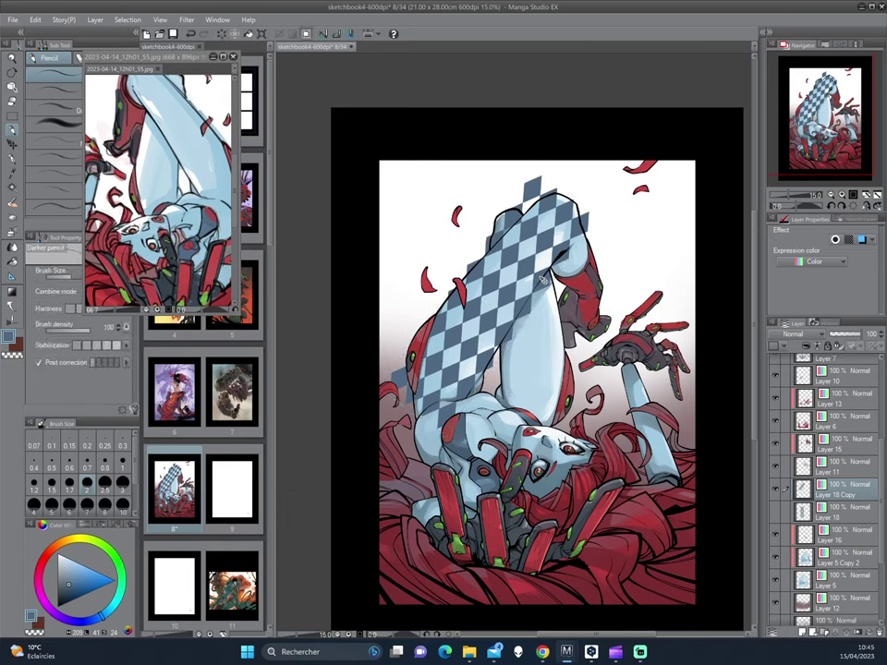
- Start a Mesh Transformation on the pattern and fit its top edge around the knee
click(34, 19)
mouse_move(61, 233)
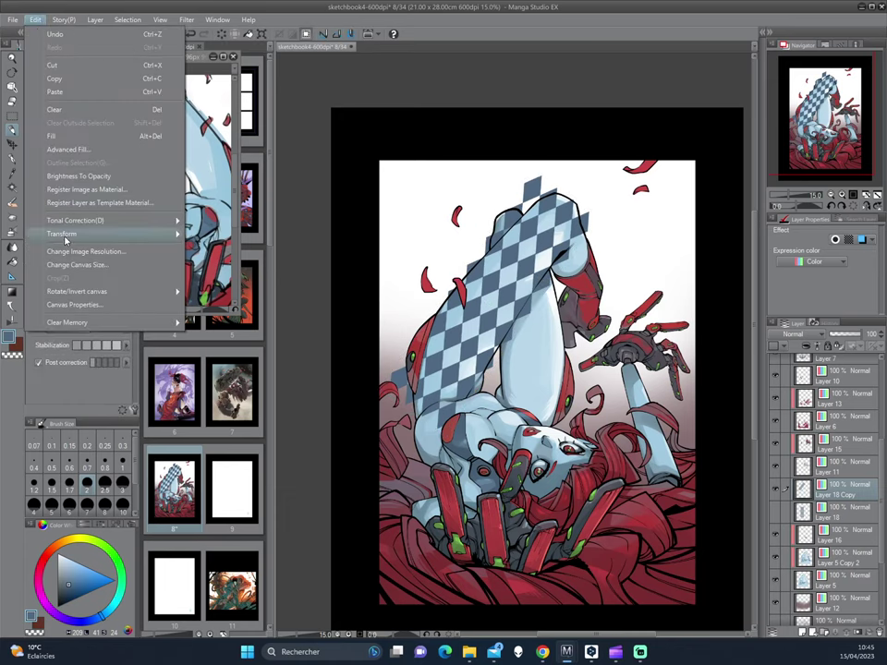
click(232, 299)
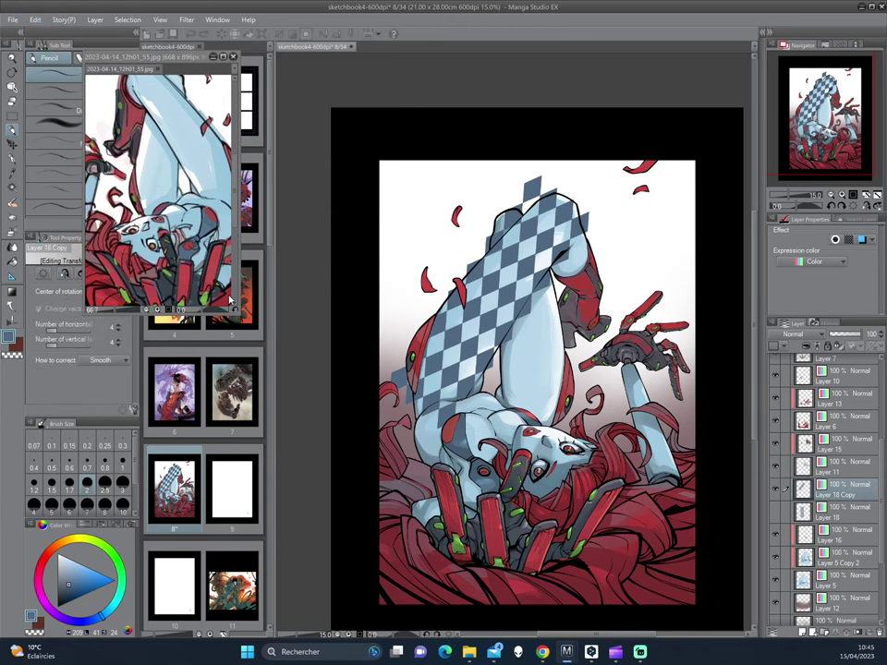
scroll(562, 238, up, 1)
drag(520, 216, 524, 237)
drag(586, 216, 582, 221)
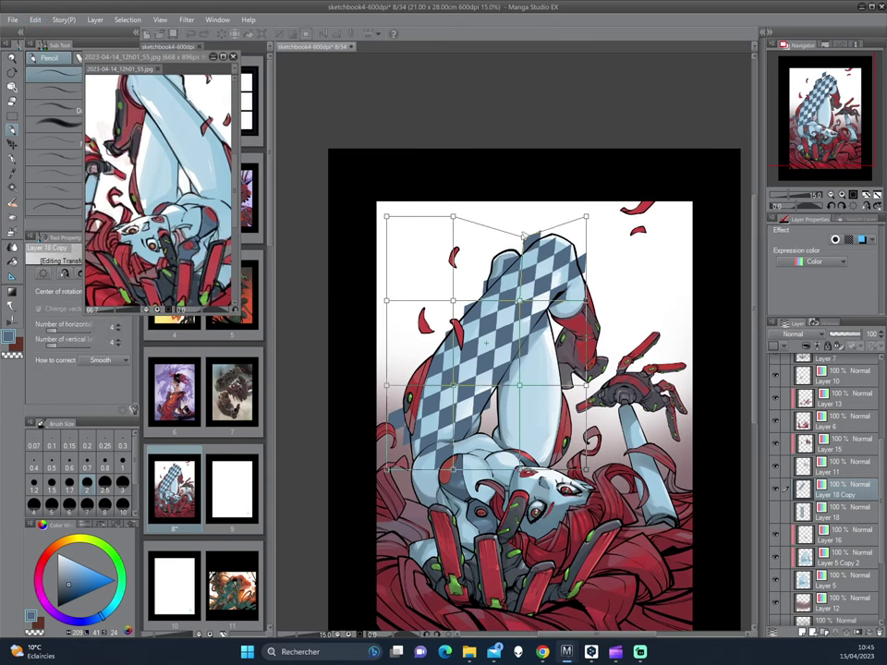
drag(578, 296, 575, 289)
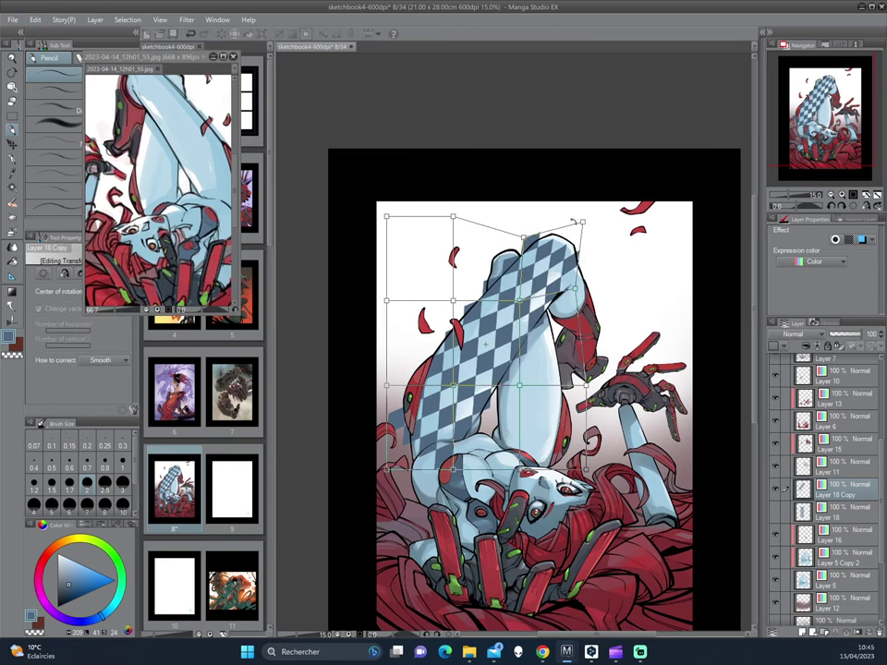
drag(582, 222, 582, 246)
drag(523, 238, 528, 230)
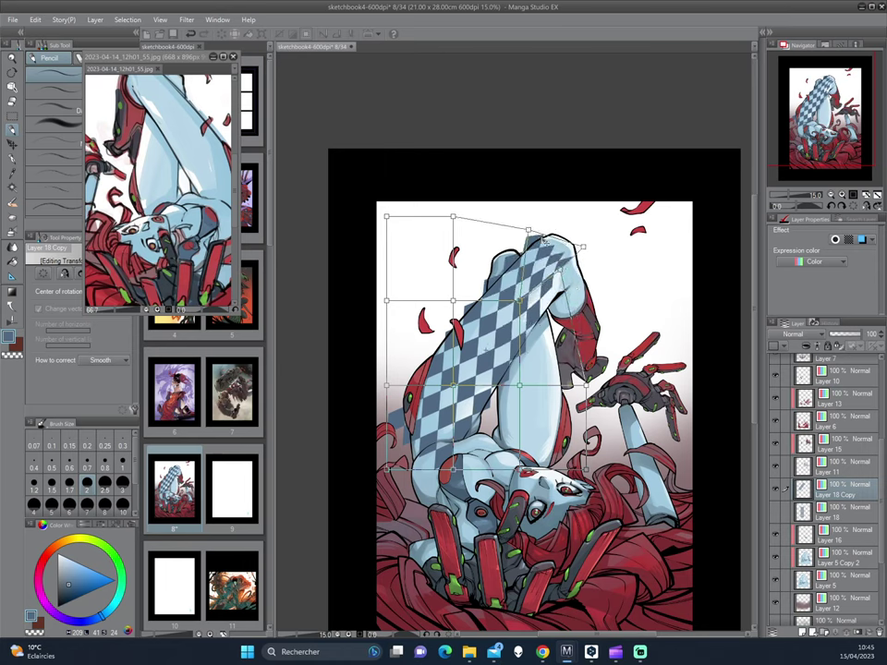
- Warp the pattern's middle and lower-left edge to follow the thigh's curve
drag(560, 267, 512, 292)
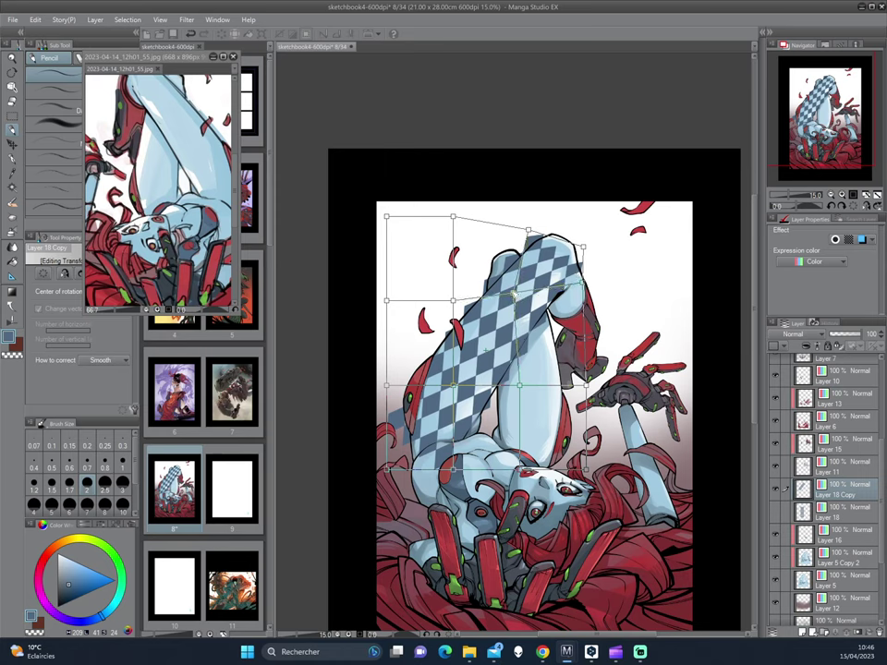
drag(533, 225, 547, 226)
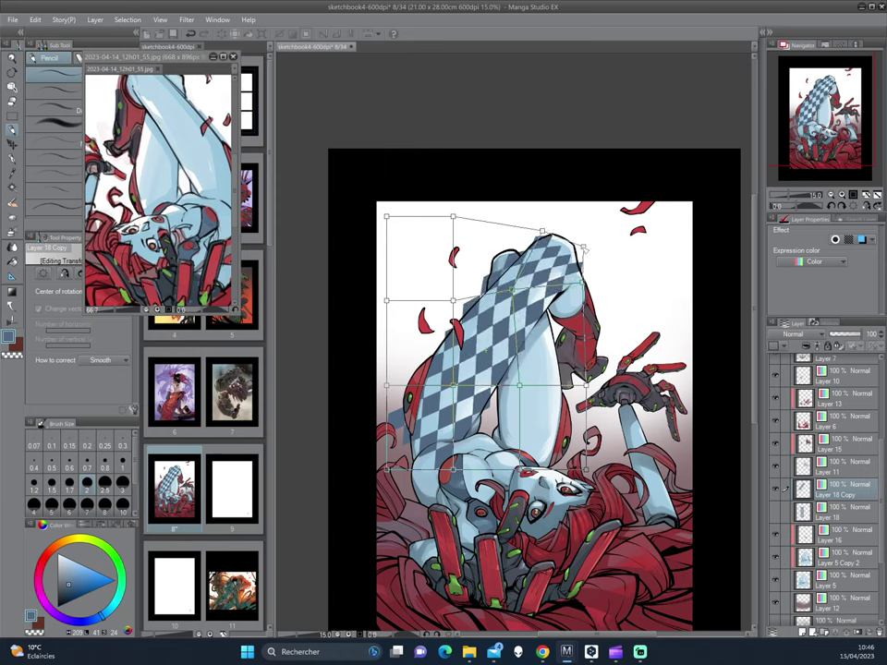
drag(519, 384, 514, 392)
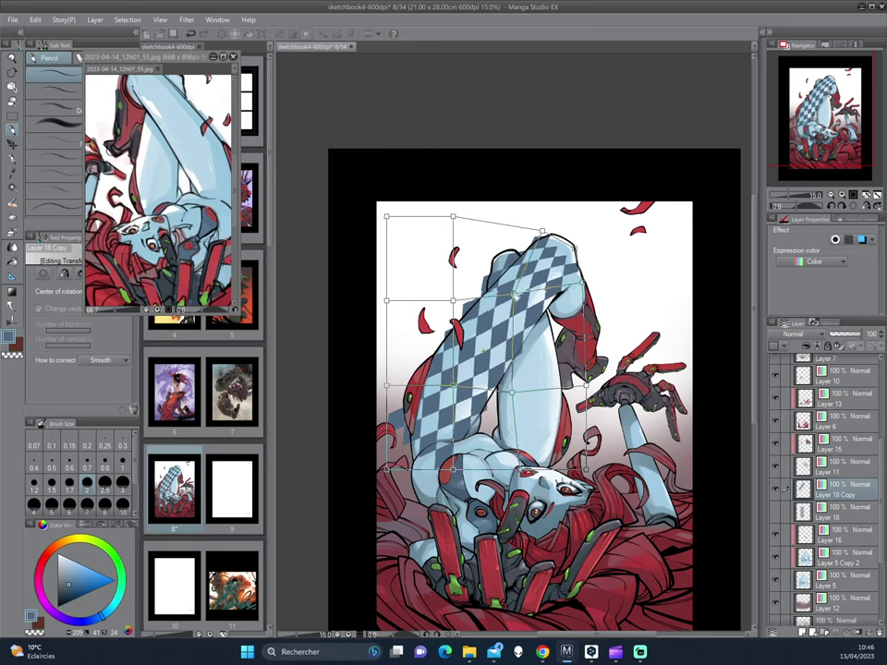
drag(511, 389, 506, 389)
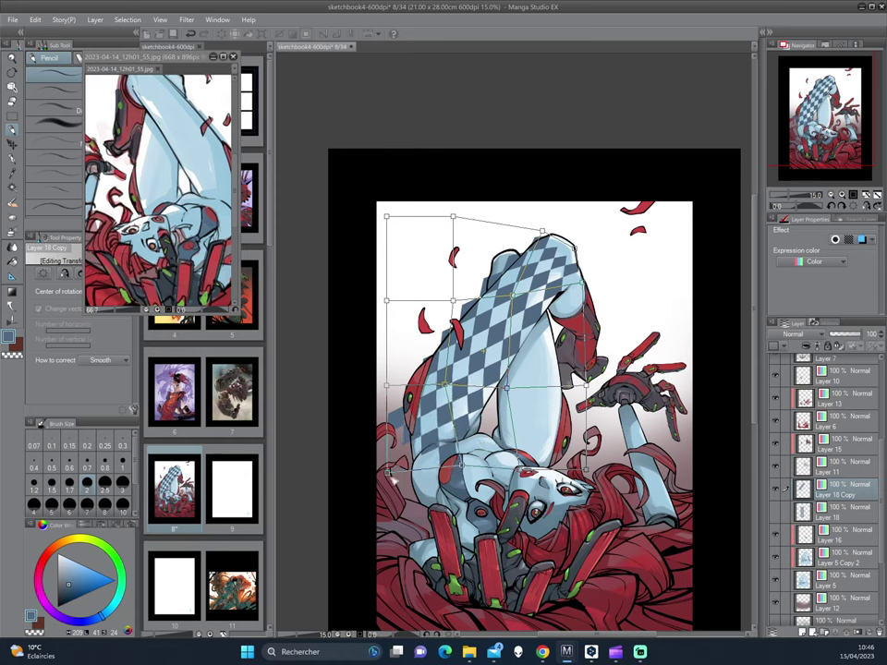
drag(389, 474, 388, 406)
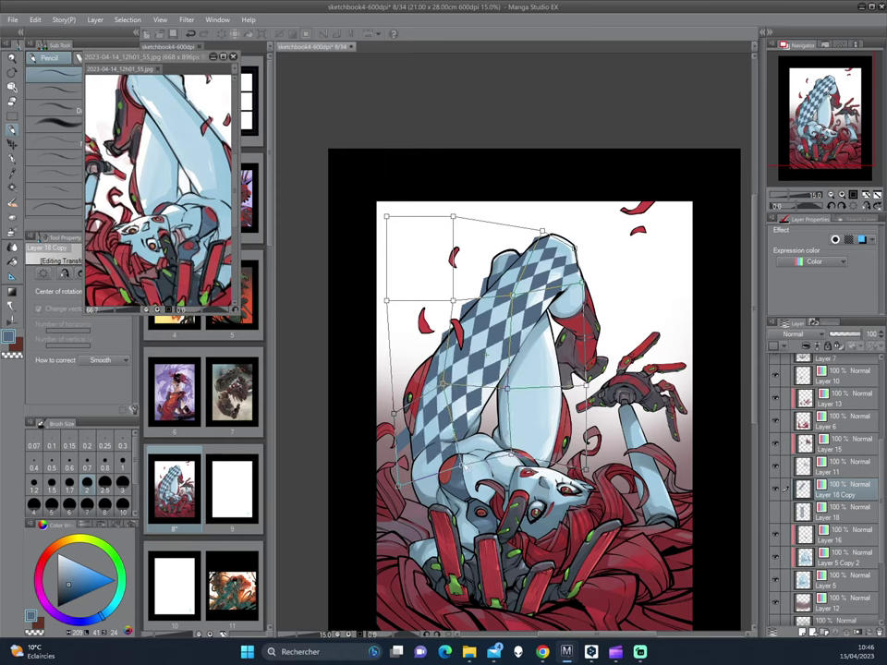
drag(403, 487, 426, 490)
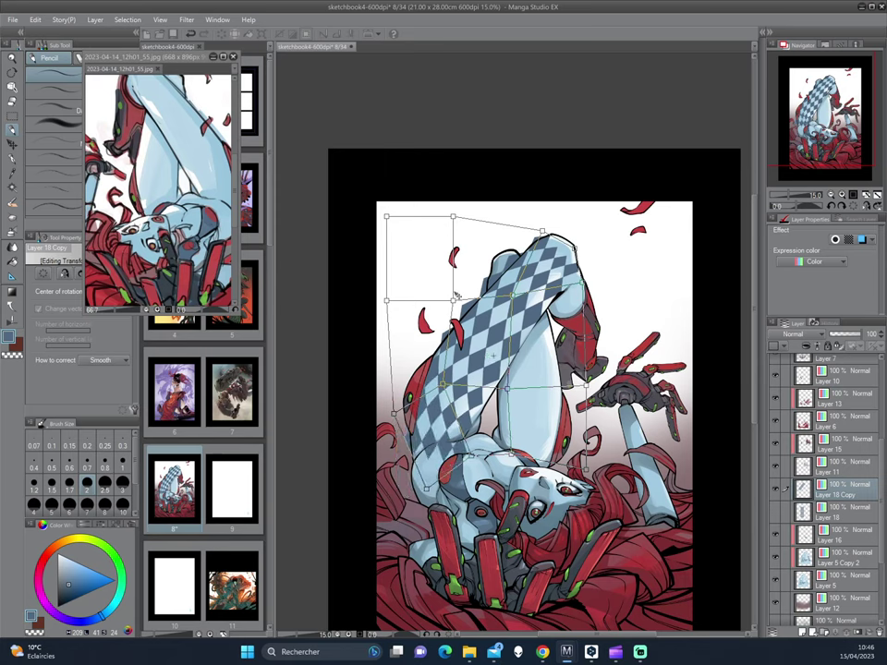
drag(506, 389, 516, 393)
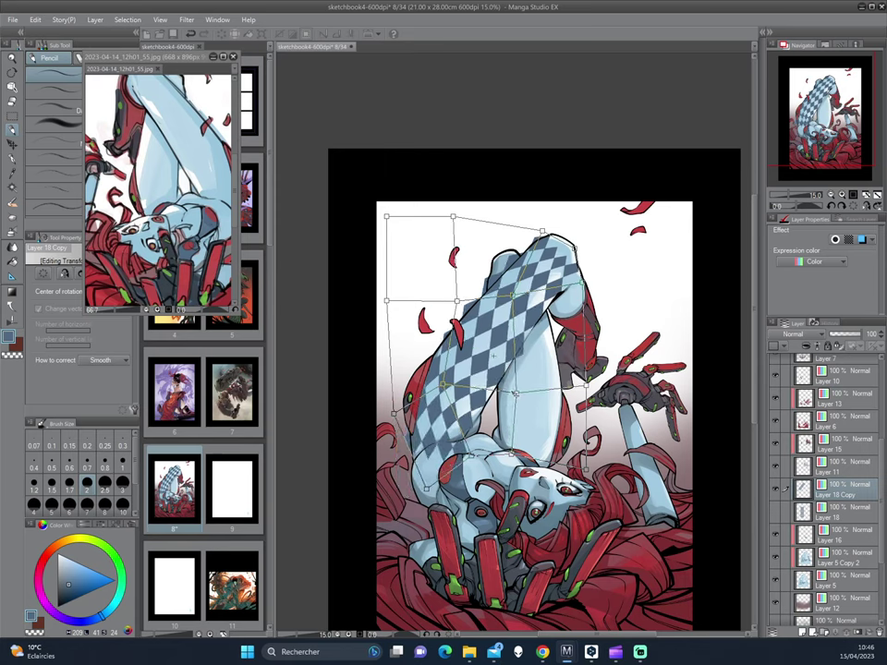
key(Return)
mouse_move(515, 393)
mouse_down()
mouse_move(629, 300)
mouse_move(493, 260)
mouse_up()
- Keep warping mesh points so the pattern hugs the upper thigh and stretches to the knee
drag(448, 330, 437, 337)
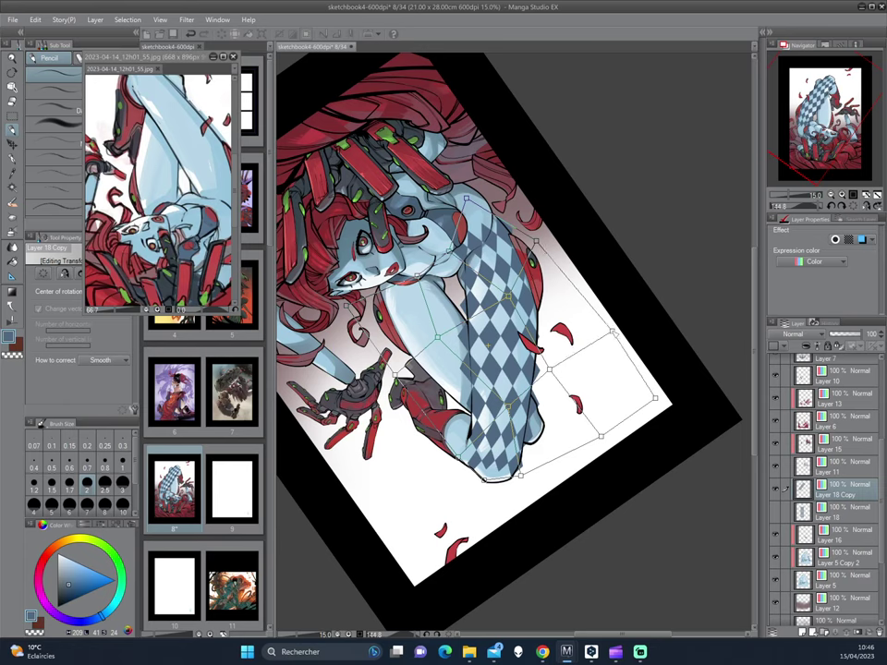
drag(545, 371, 550, 379)
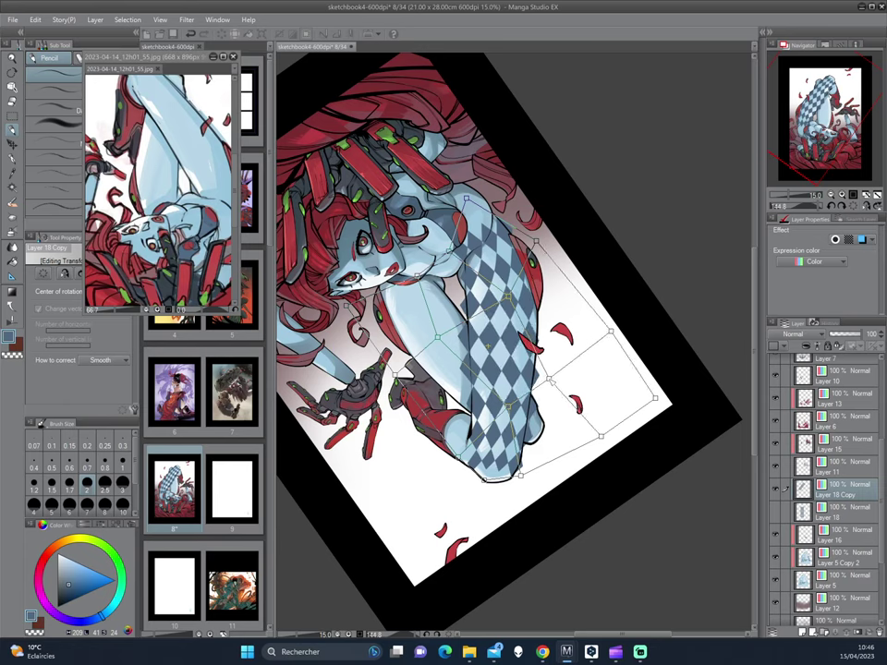
drag(503, 298, 502, 294)
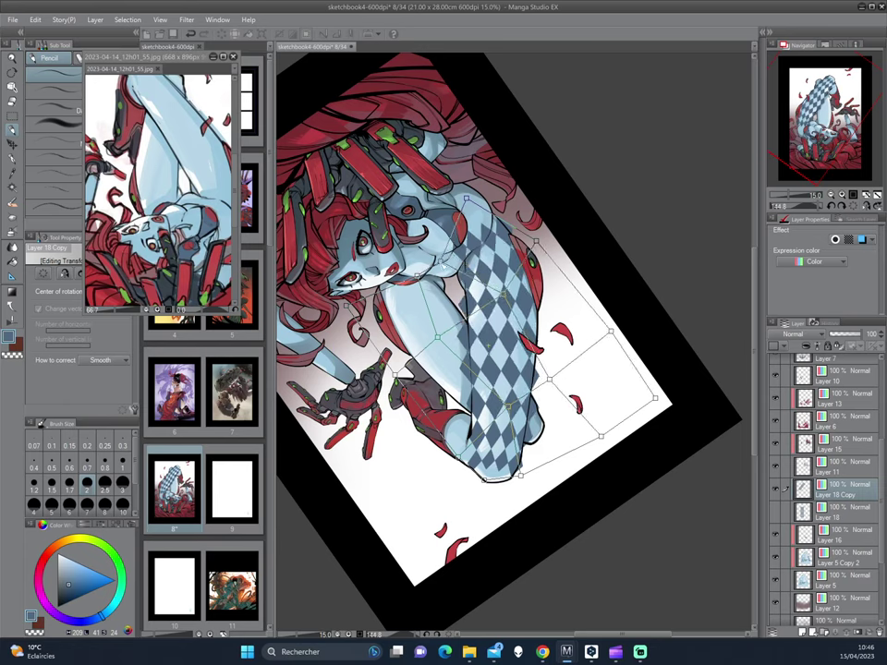
drag(536, 242, 539, 223)
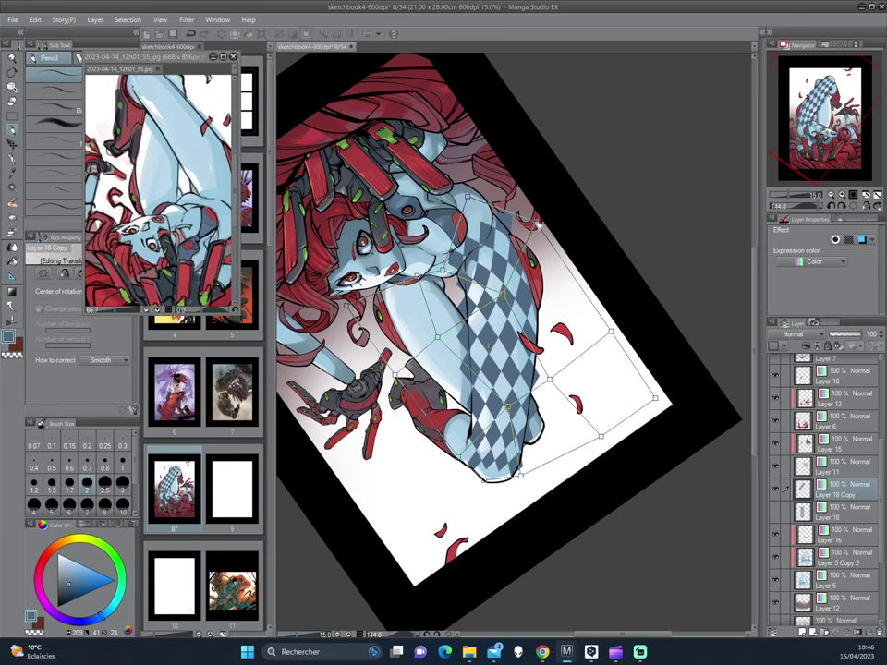
drag(538, 223, 546, 165)
mouse_move(527, 417)
mouse_down()
mouse_move(505, 441)
mouse_move(481, 380)
mouse_up()
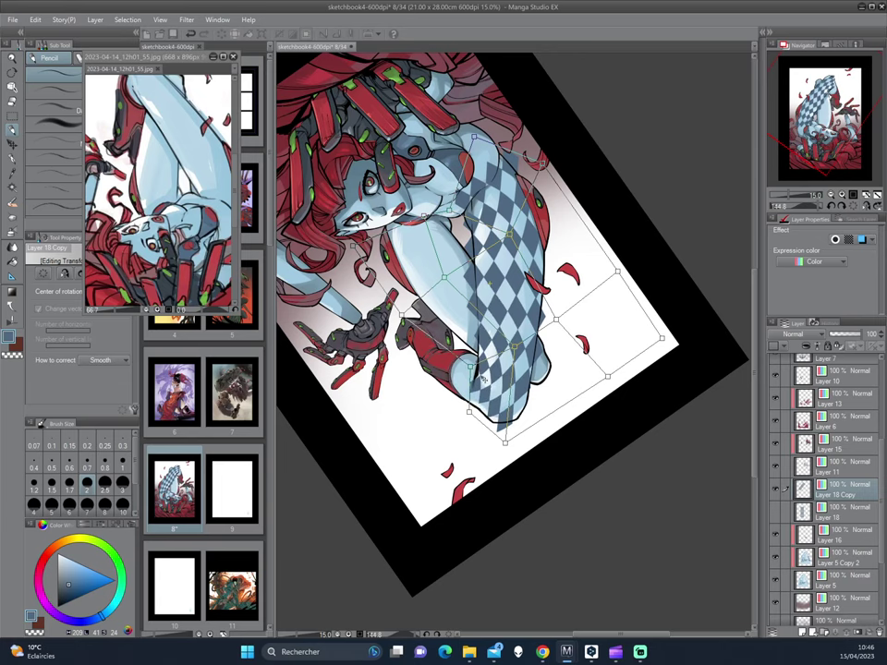
key(Return)
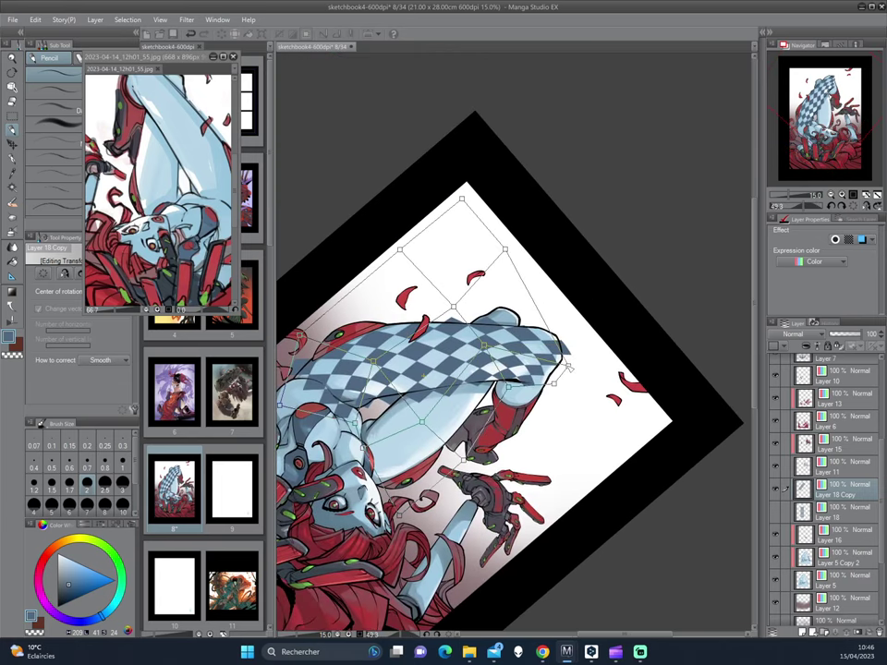
drag(572, 360, 598, 347)
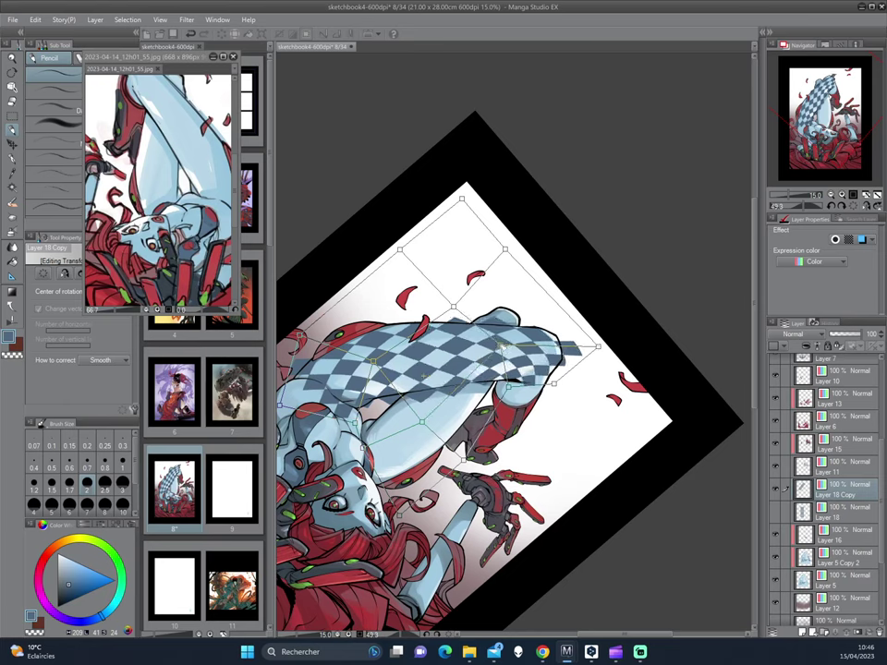
drag(485, 343, 499, 346)
mouse_move(598, 347)
mouse_down()
mouse_move(592, 354)
mouse_move(592, 343)
mouse_up()
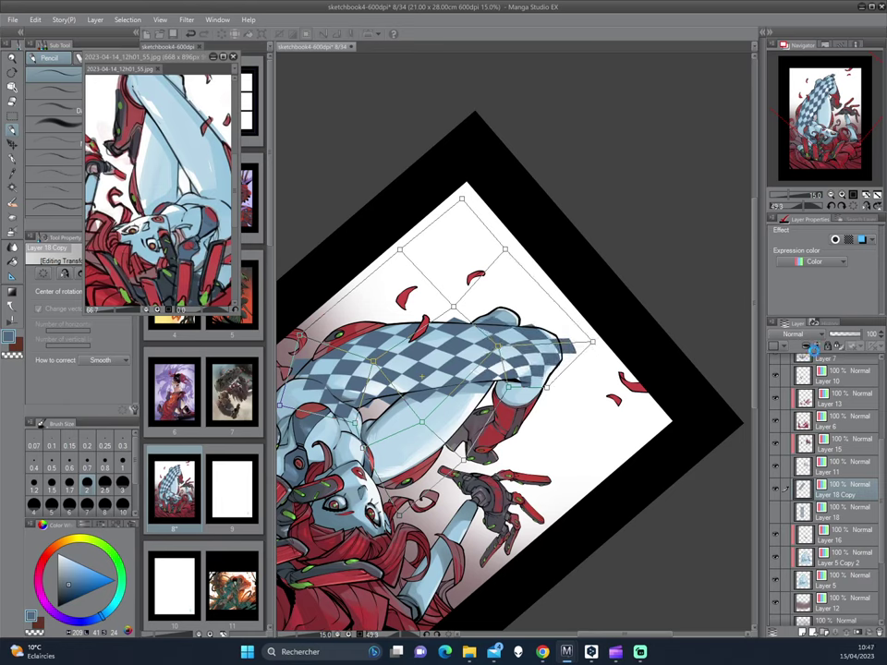
- Commit the warp, rotate the view, and redraw the buttock contour with the Darker pencil
key(Return)
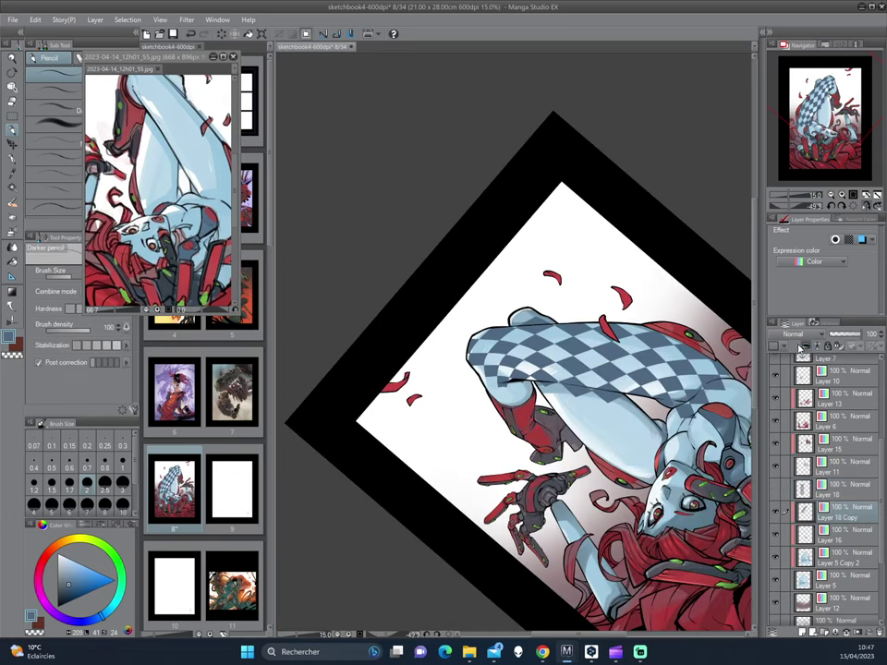
drag(572, 231, 518, 480)
drag(605, 257, 639, 333)
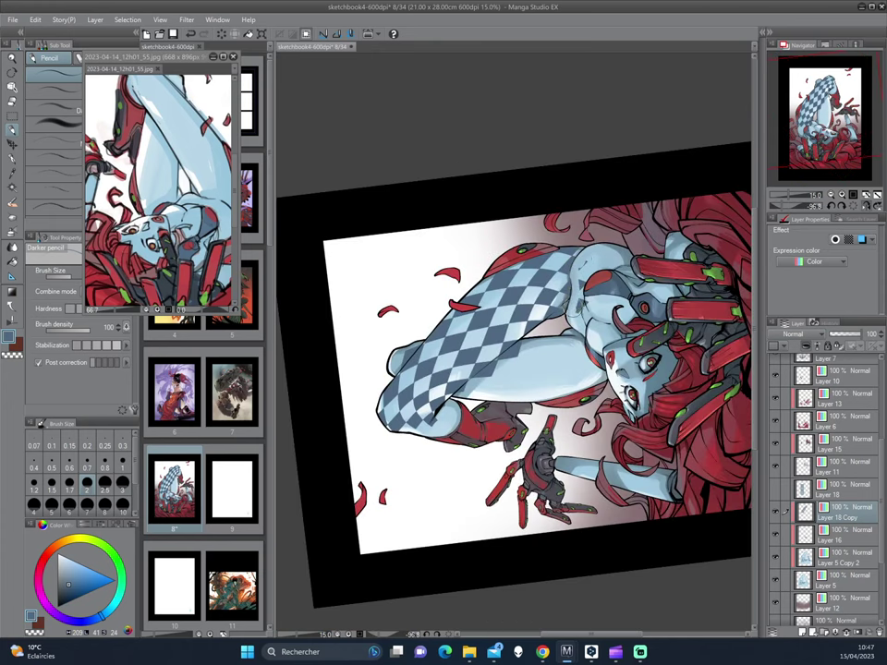
mouse_move(574, 277)
mouse_down()
mouse_move(585, 266)
mouse_move(522, 301)
mouse_up()
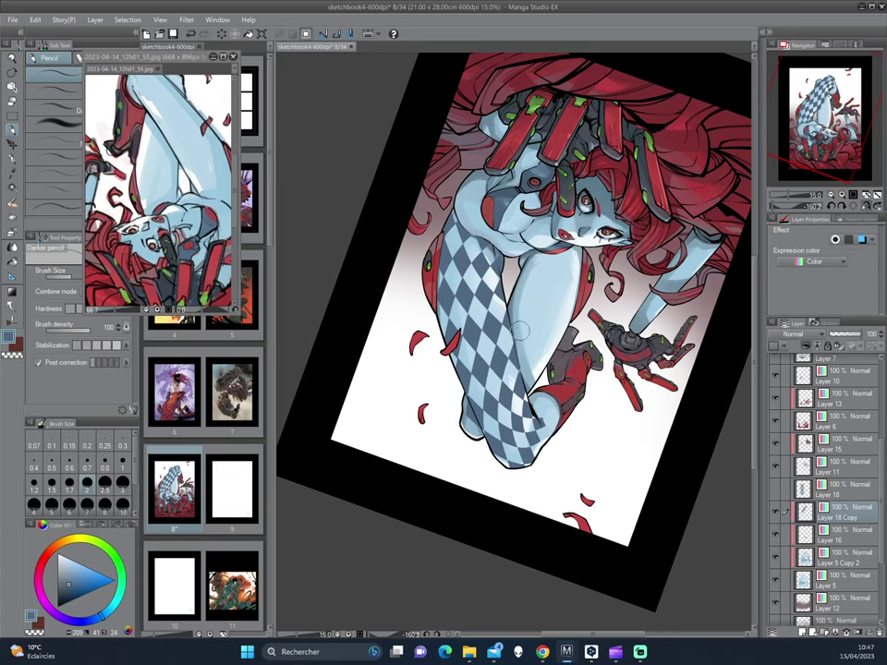
mouse_move(521, 329)
mouse_down()
mouse_move(579, 375)
mouse_move(507, 304)
mouse_move(410, 301)
mouse_move(570, 369)
mouse_move(531, 388)
mouse_up()
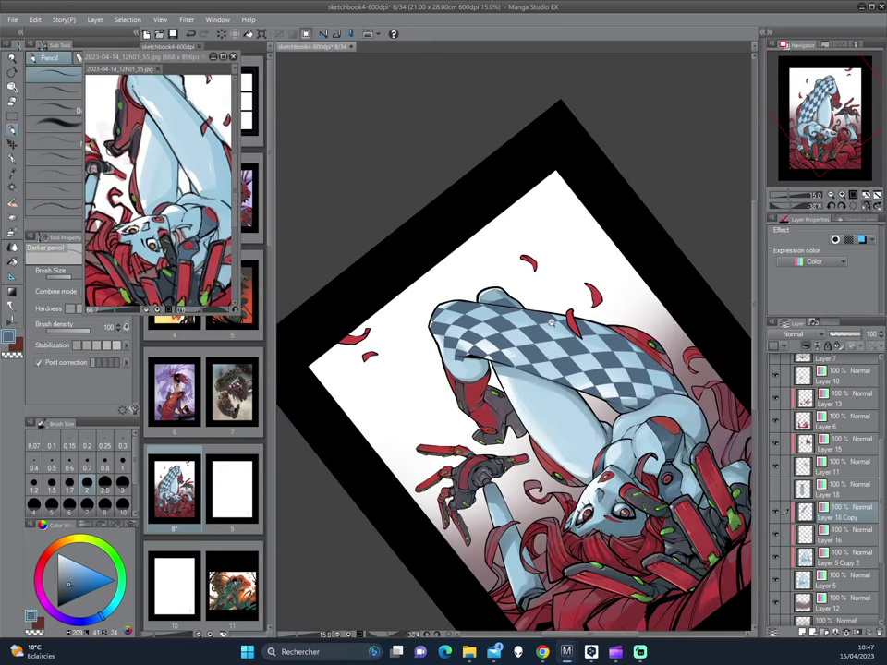
- Lasso-select the bent-knee patch and fill it to continue the stocking pattern
scroll(532, 388, up, 1)
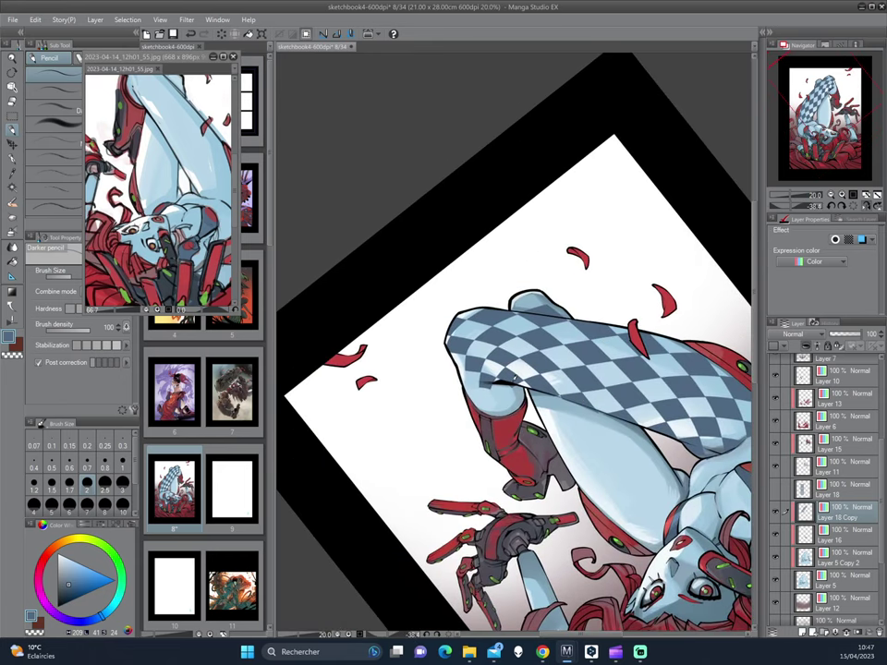
click(13, 118)
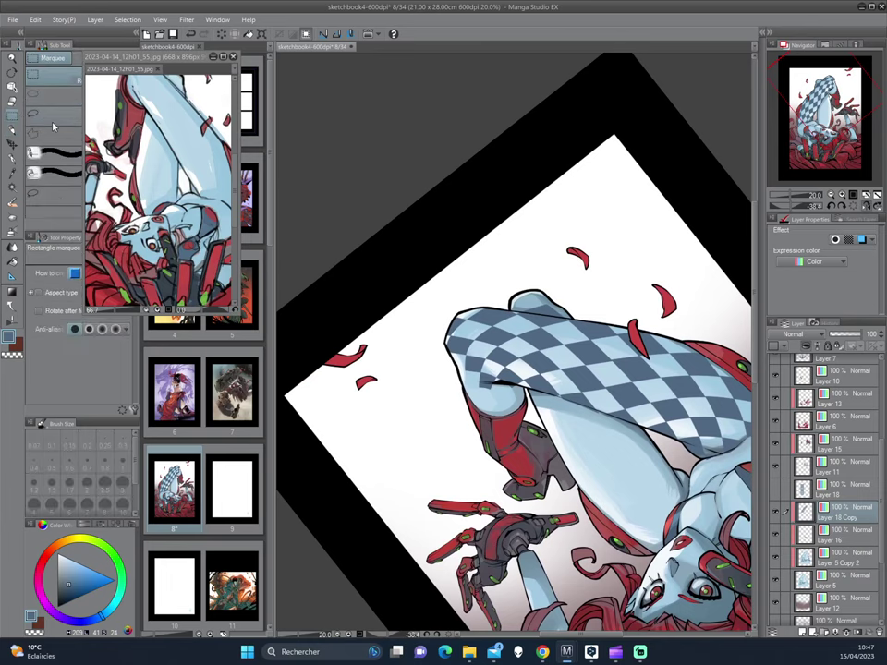
click(53, 113)
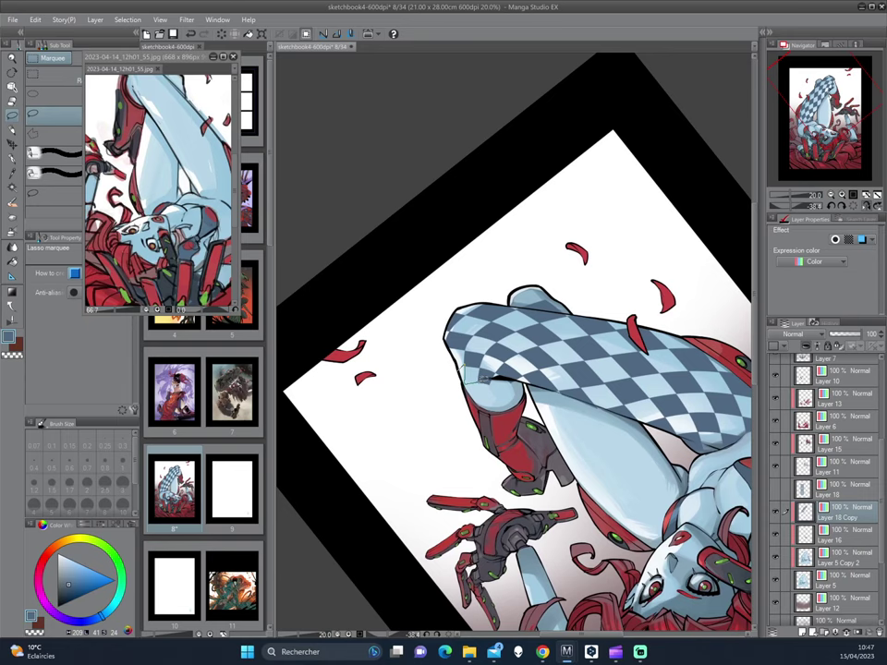
drag(467, 380, 460, 363)
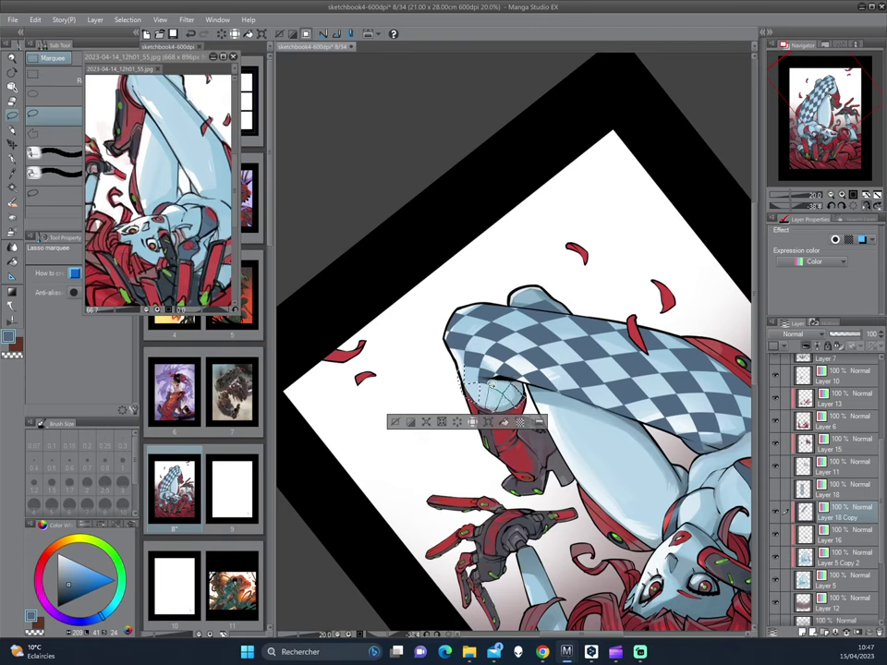
drag(390, 422, 410, 443)
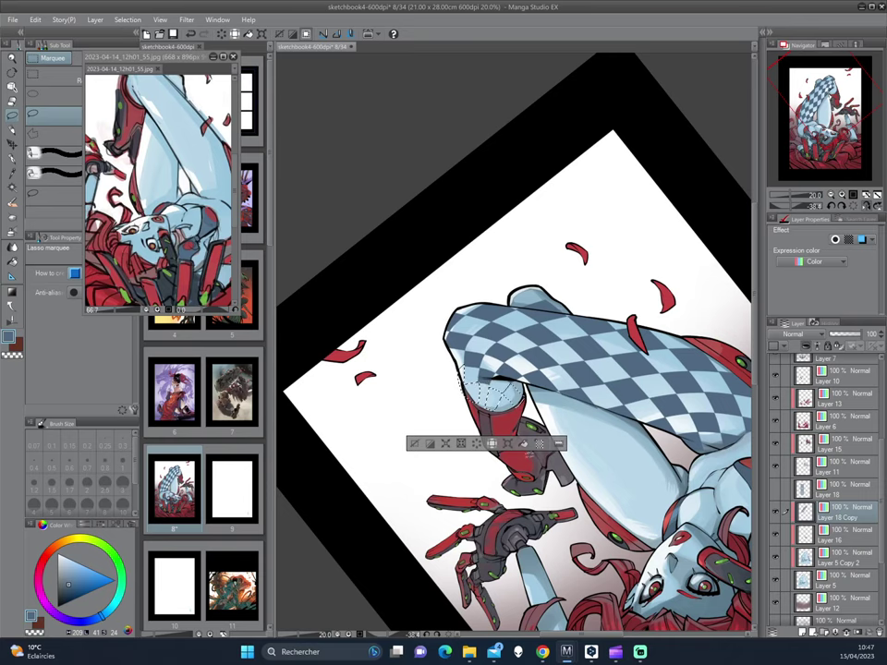
click(523, 445)
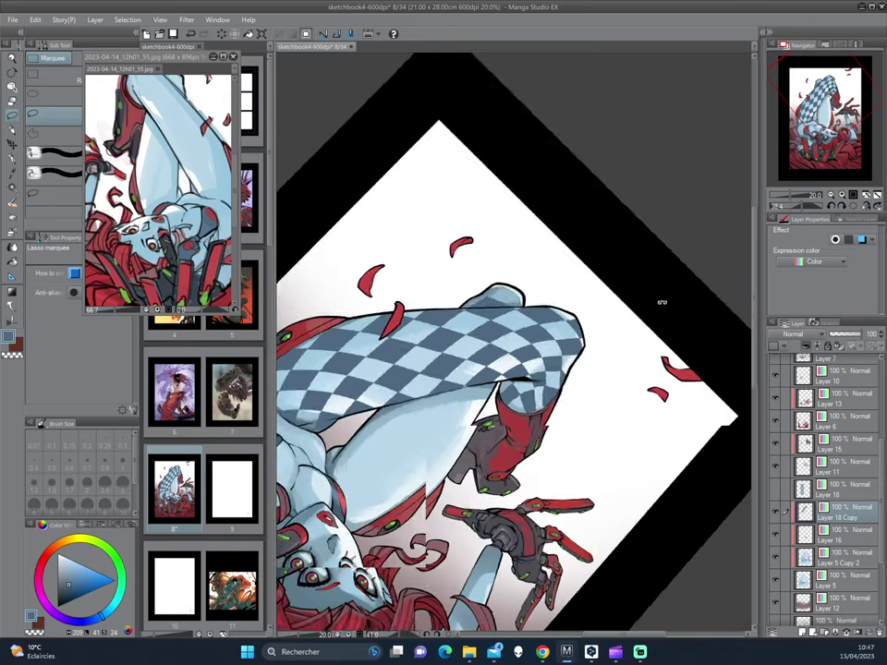
- Straighten the page view, deselect the knee, and switch to the G-pen
mouse_move(661, 301)
mouse_down()
mouse_move(570, 452)
mouse_move(616, 237)
mouse_up()
key(ctrl+@)
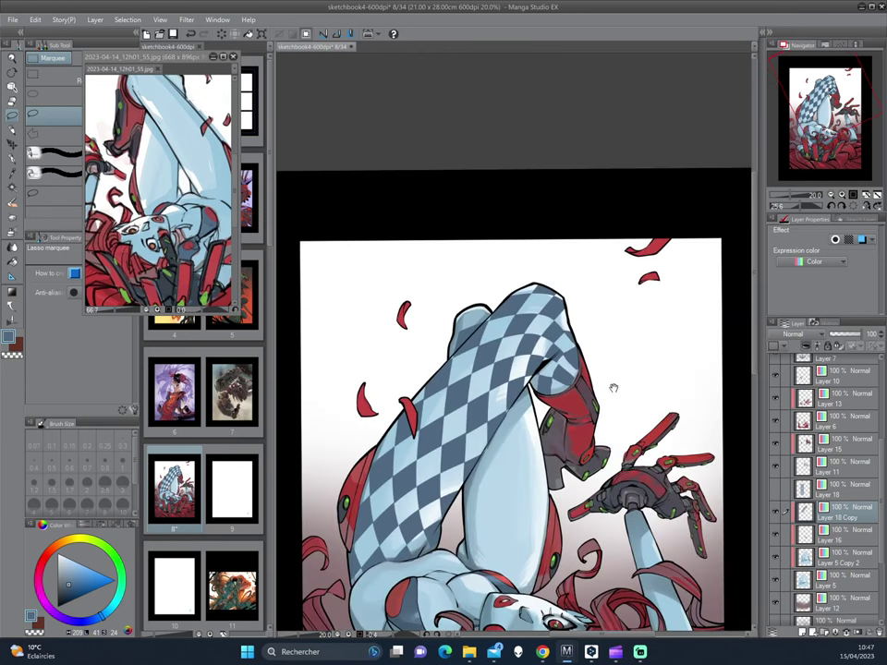
key(ctrl+d)
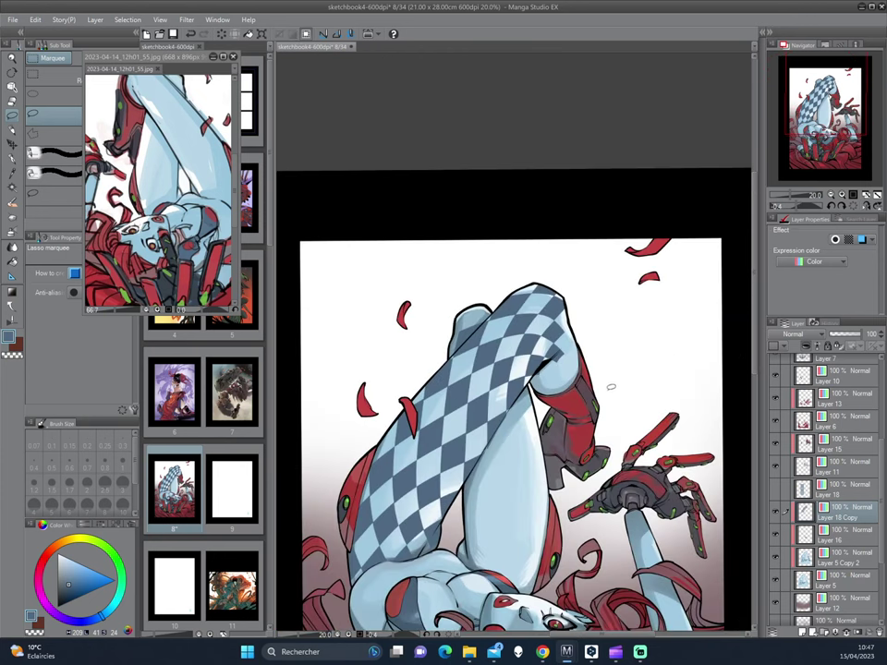
key(asciicircum)
key(asciicircum)
key(asciicircum)
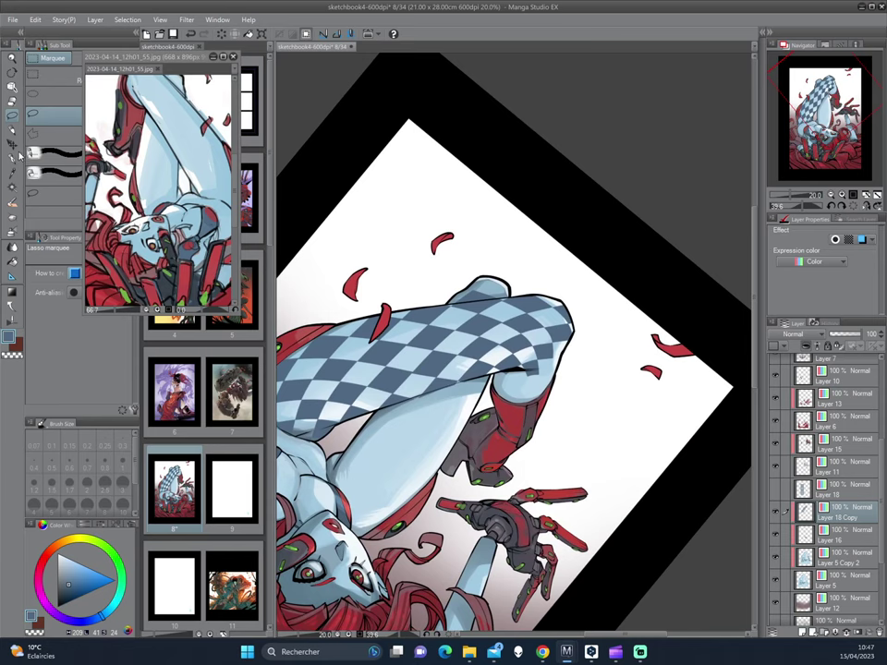
click(13, 159)
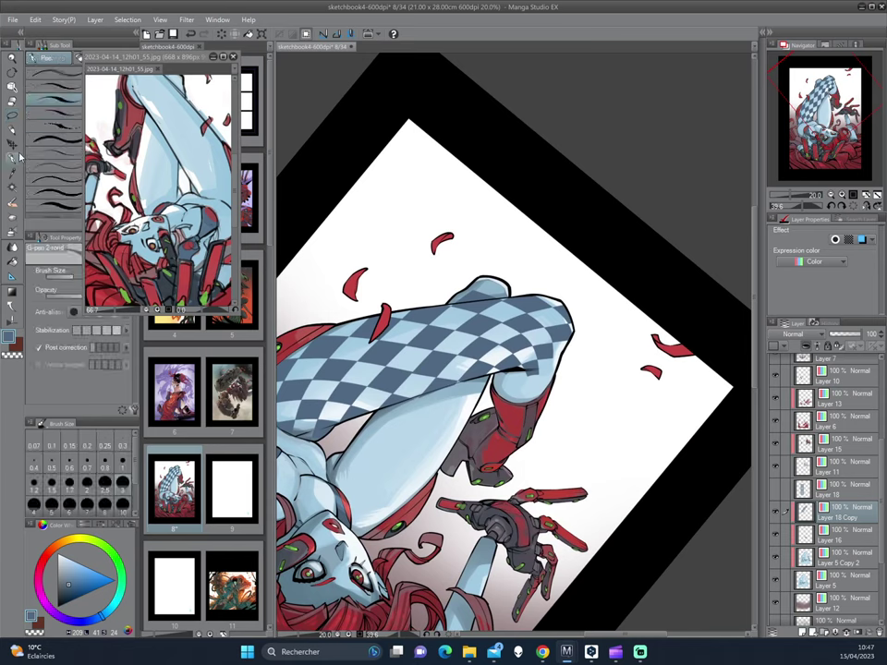
- Add a full-colour layer above Layer 18 Copy, then mirror and rotate the page view
click(800, 632)
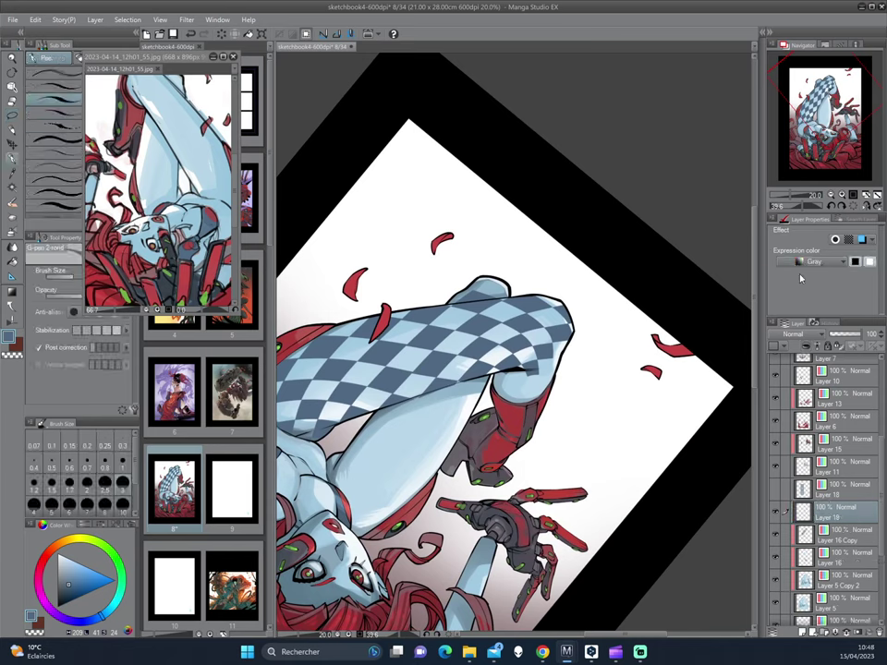
key(minus)
key(minus)
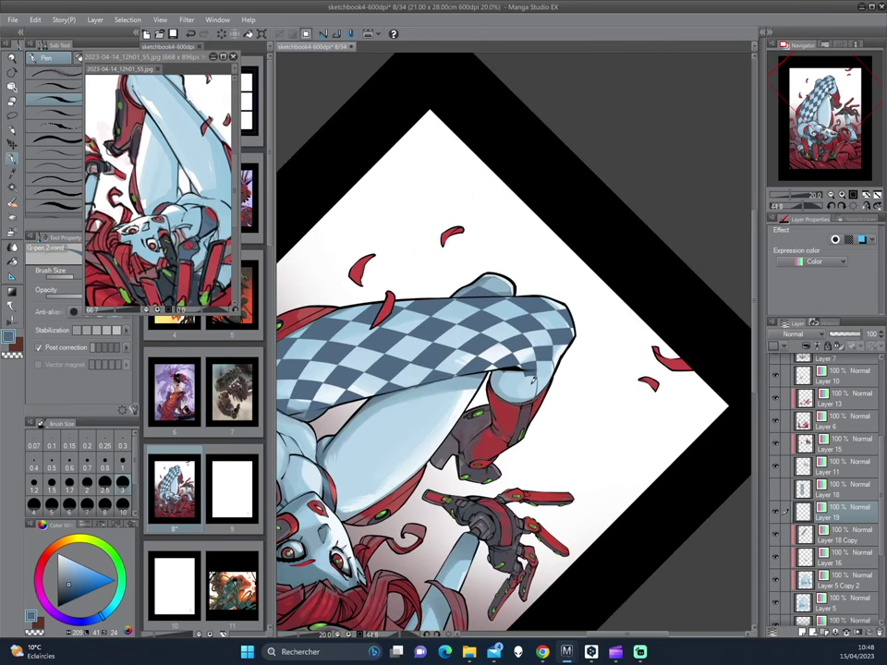
key(h)
key(asciicircum)
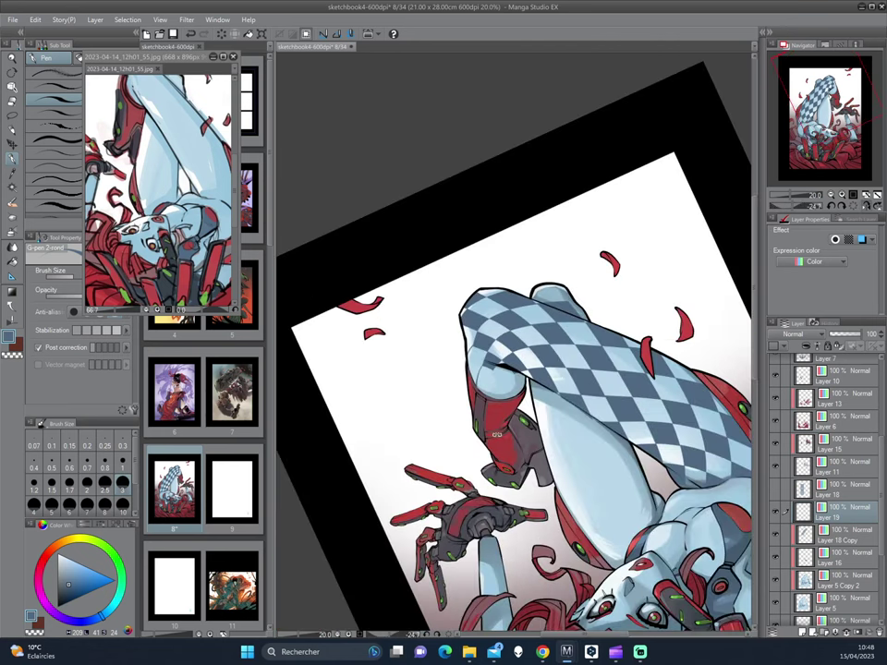
key(asciicircum)
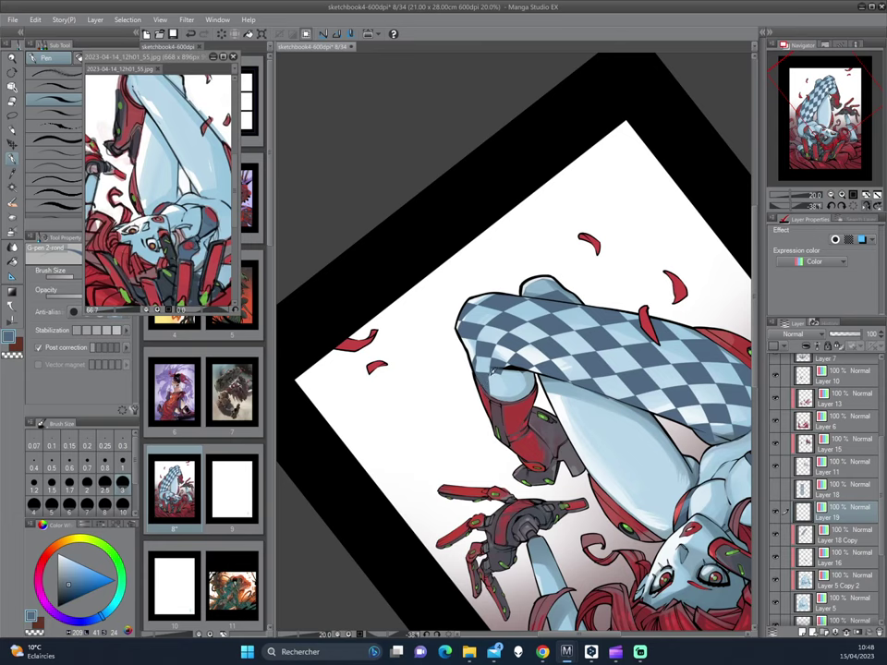
key(minus)
key(minus)
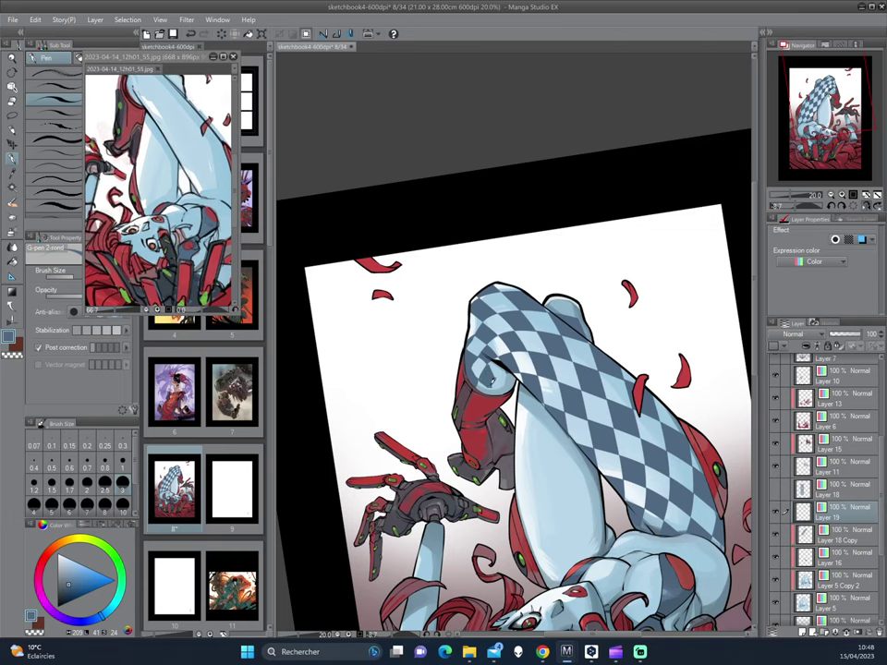
- Re-tilt the mirrored view, sample a light colour, then switch the drawing colour to transparent
key(h)
drag(462, 277, 610, 317)
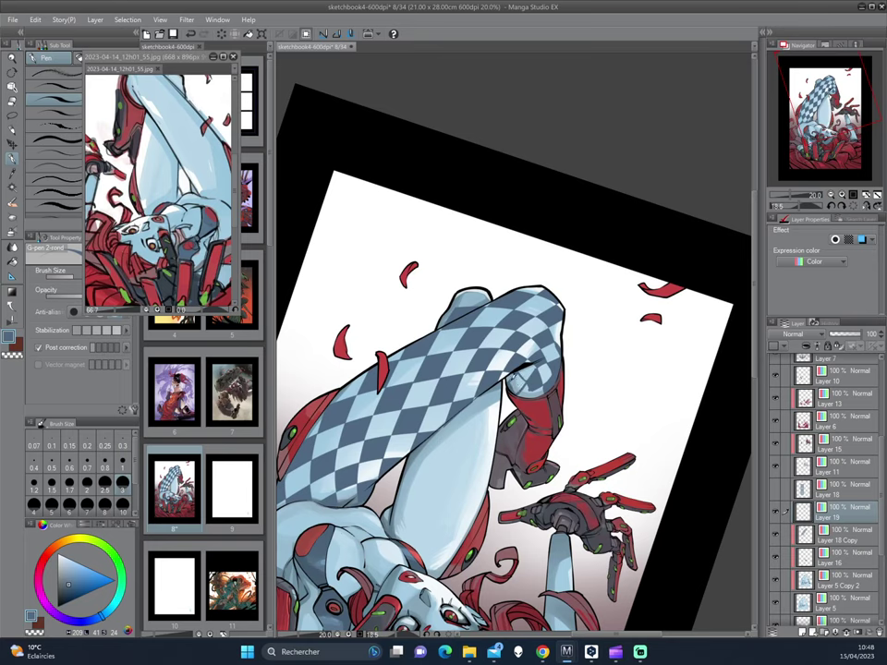
key(h)
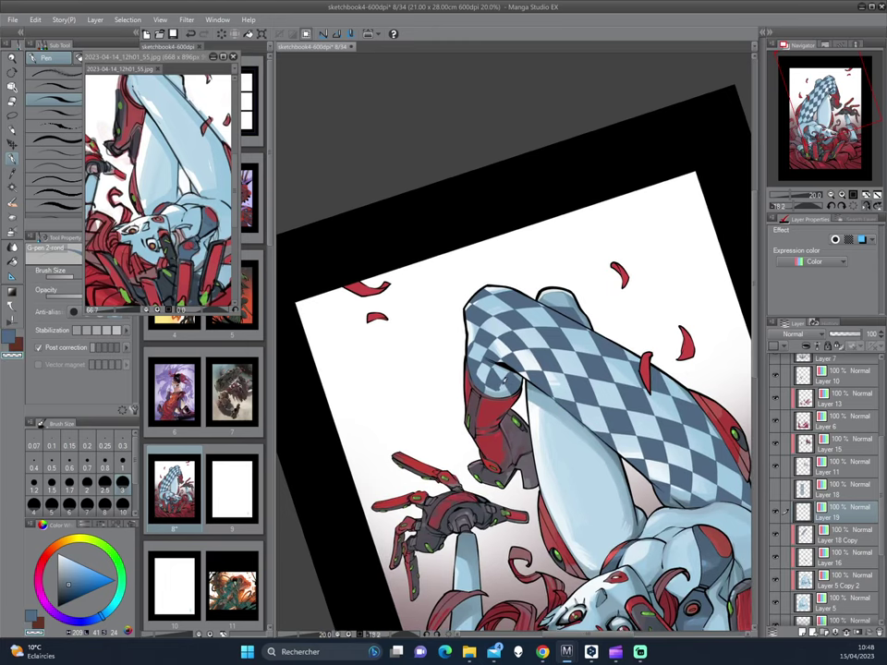
mouse_move(374, 292)
mouse_down()
mouse_move(526, 419)
mouse_move(604, 313)
mouse_move(506, 369)
mouse_up()
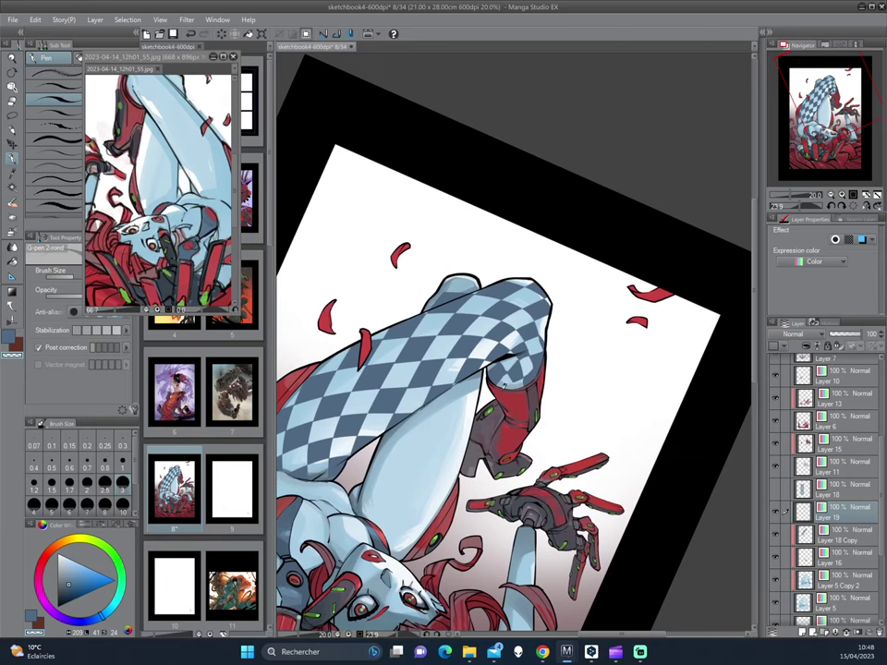
alt+click(516, 381)
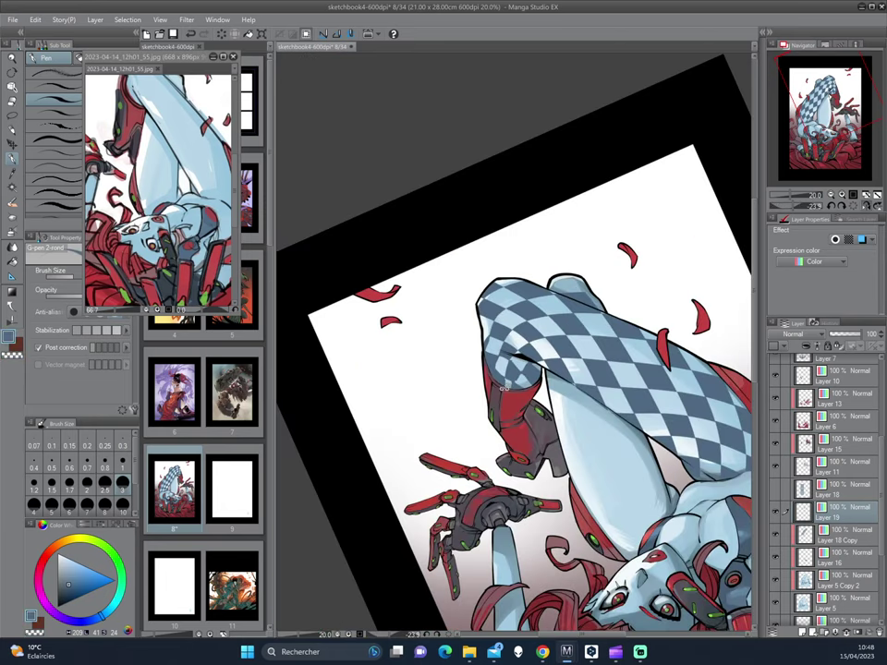
mouse_move(388, 290)
mouse_down()
mouse_move(419, 232)
mouse_move(351, 287)
mouse_move(342, 332)
mouse_up()
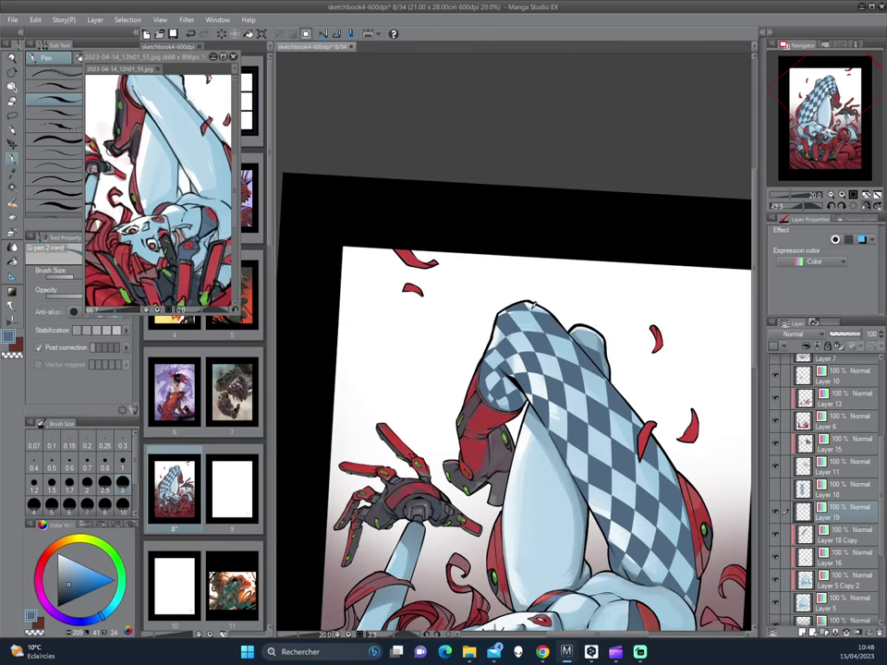
key(c)
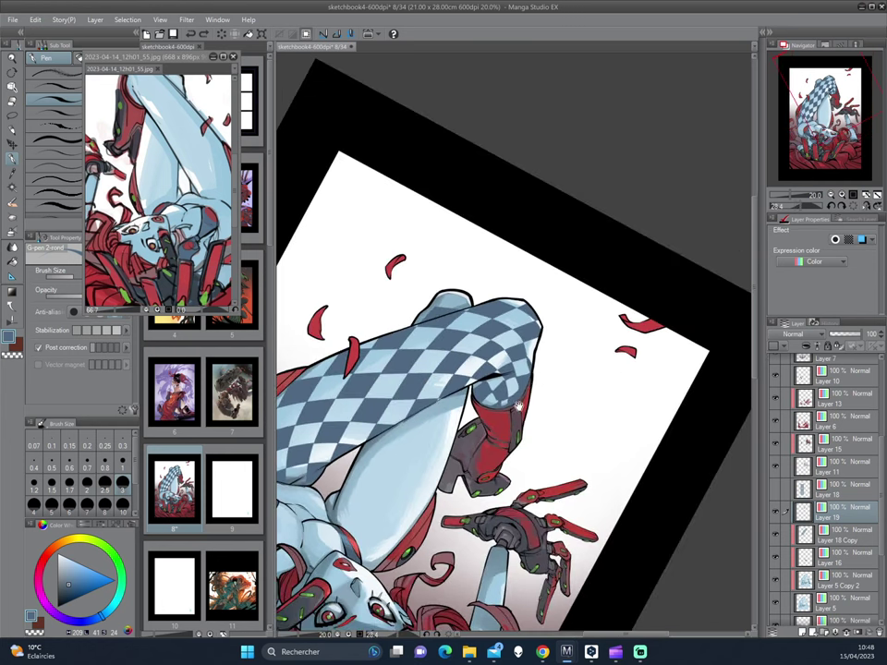
- Sample a light blue from the stockings and zoom out to 15% to see the page
mouse_move(485, 377)
mouse_down()
mouse_move(566, 335)
mouse_move(566, 374)
mouse_up()
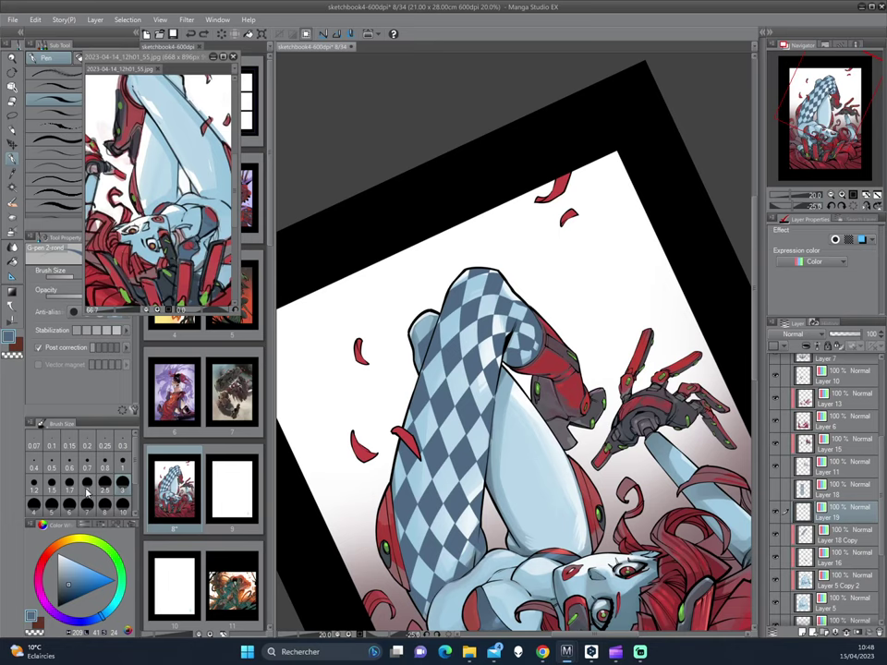
drag(425, 276, 589, 291)
drag(508, 388, 499, 377)
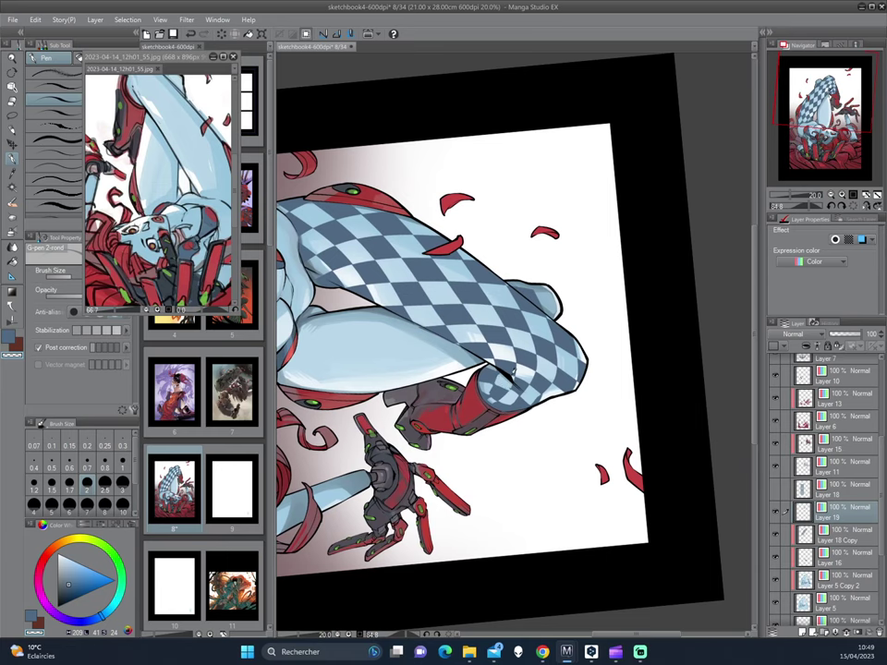
drag(514, 371, 549, 369)
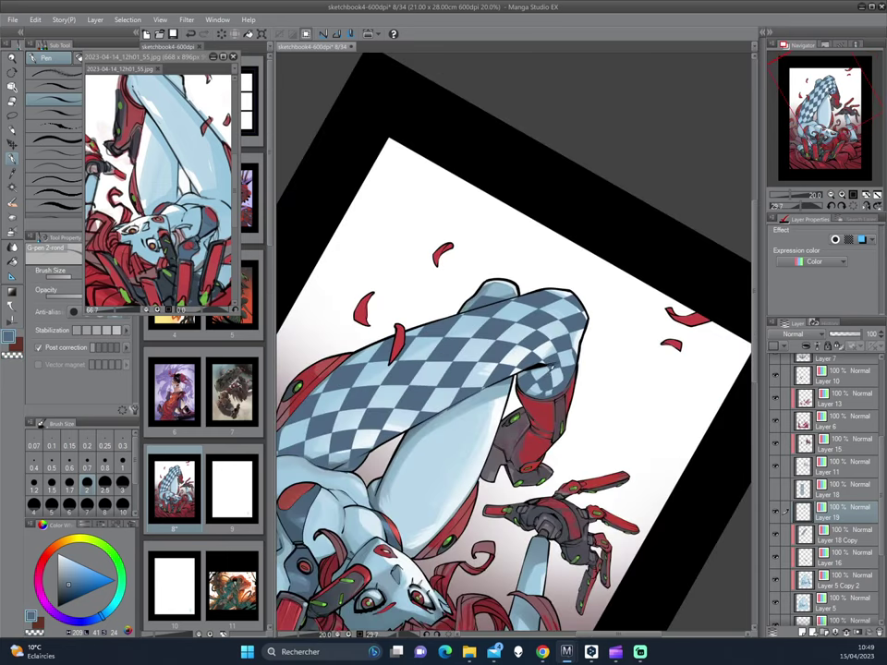
alt+click(407, 291)
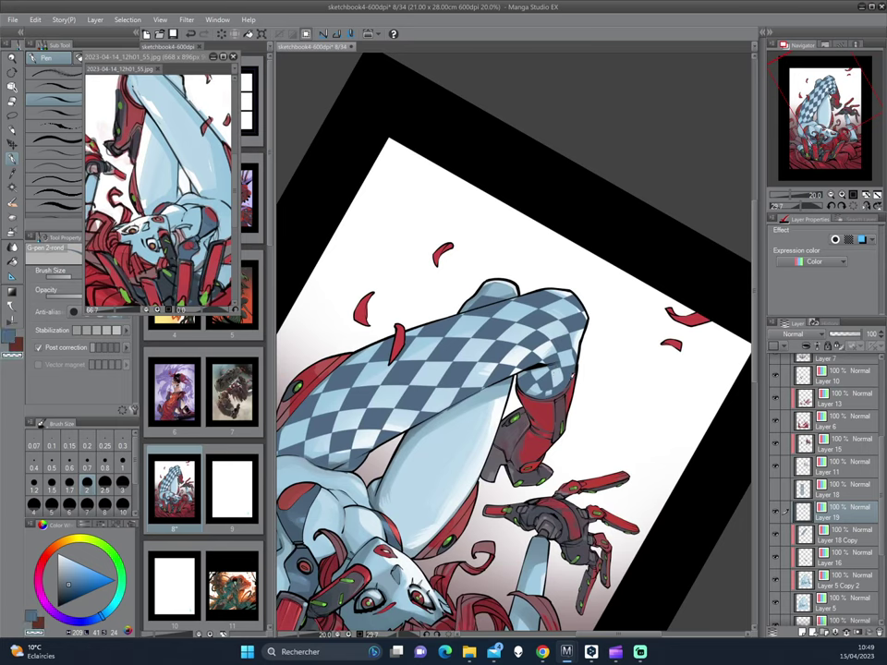
alt+click(548, 391)
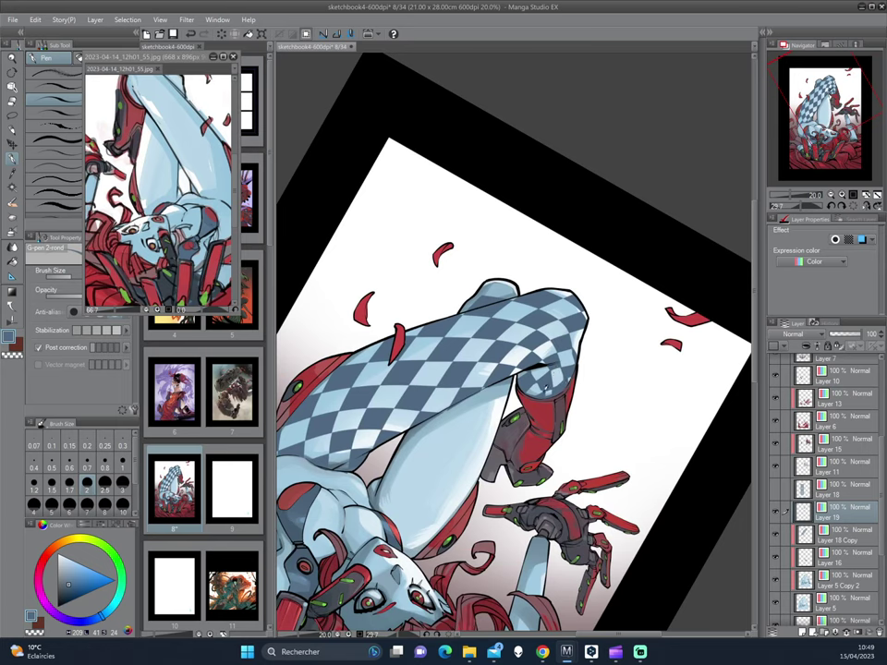
alt+click(547, 390)
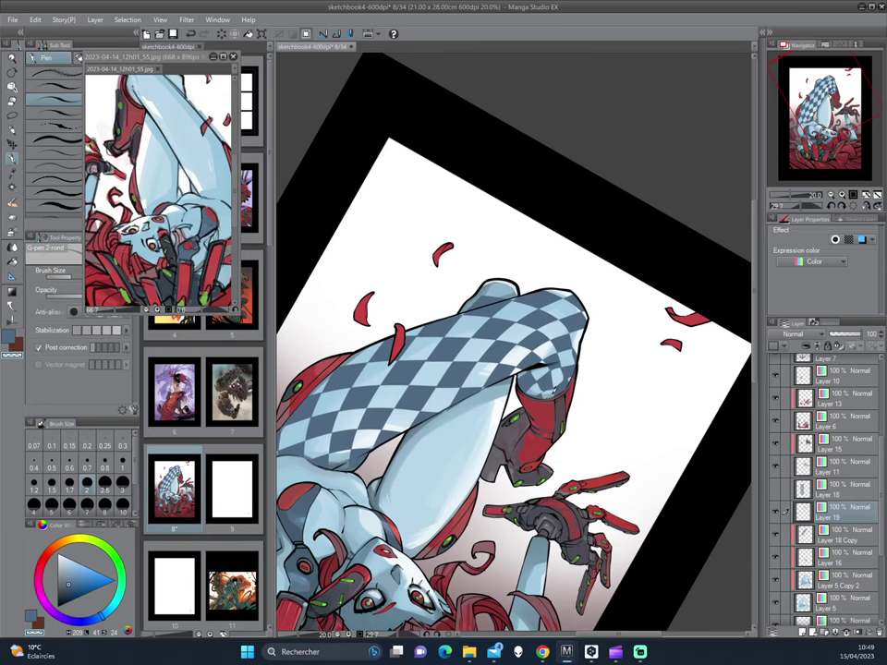
alt+click(542, 392)
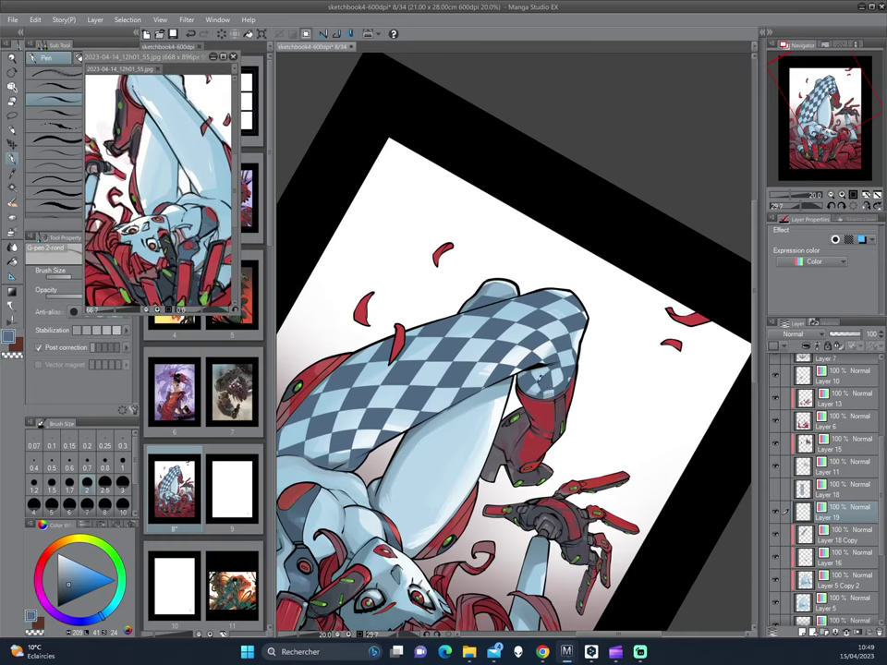
mouse_move(504, 449)
mouse_down()
mouse_move(462, 220)
mouse_move(566, 386)
mouse_move(615, 306)
mouse_up()
scroll(462, 220, down, 1)
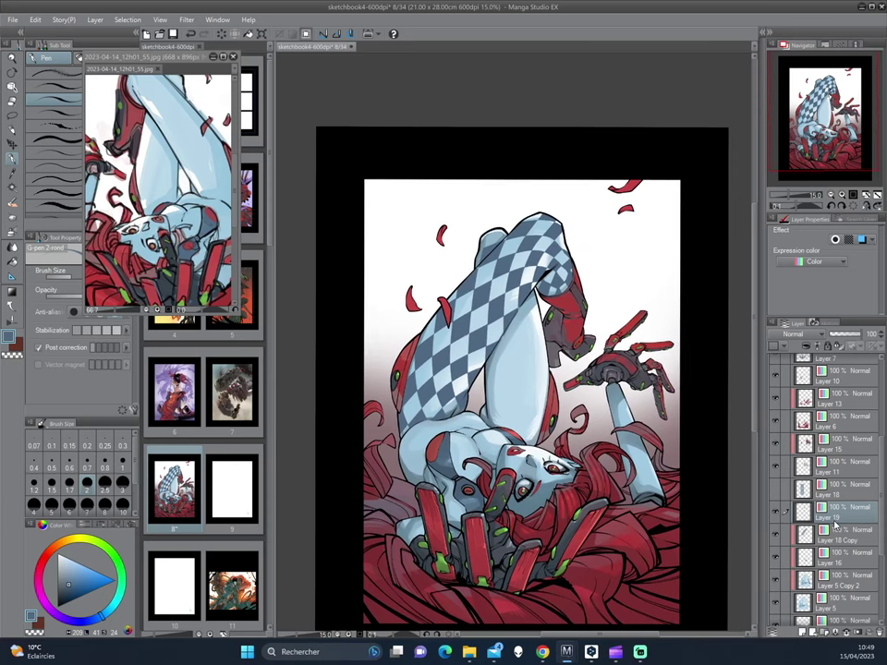
- Delete Layer 19 and try Darken, Multiply, Color burn and Screen blending on Layer 18 Copy
key(ctrl+e)
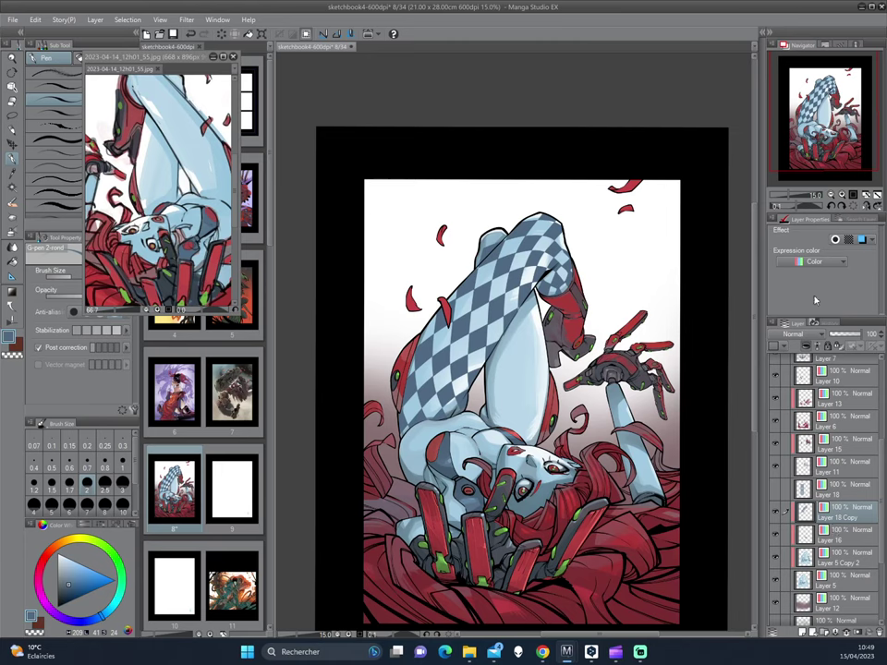
click(791, 335)
click(797, 359)
click(791, 335)
click(791, 372)
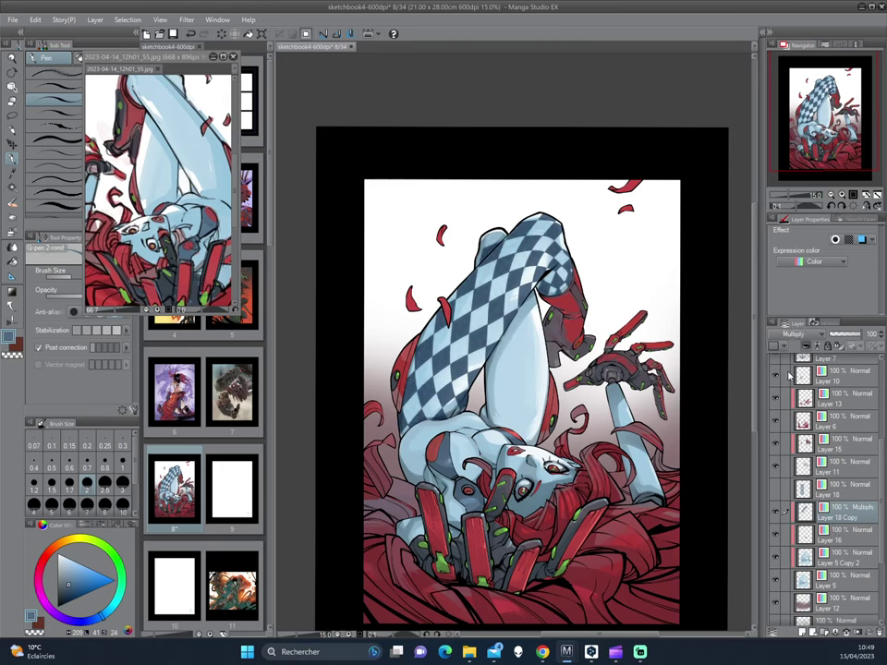
click(791, 334)
click(797, 383)
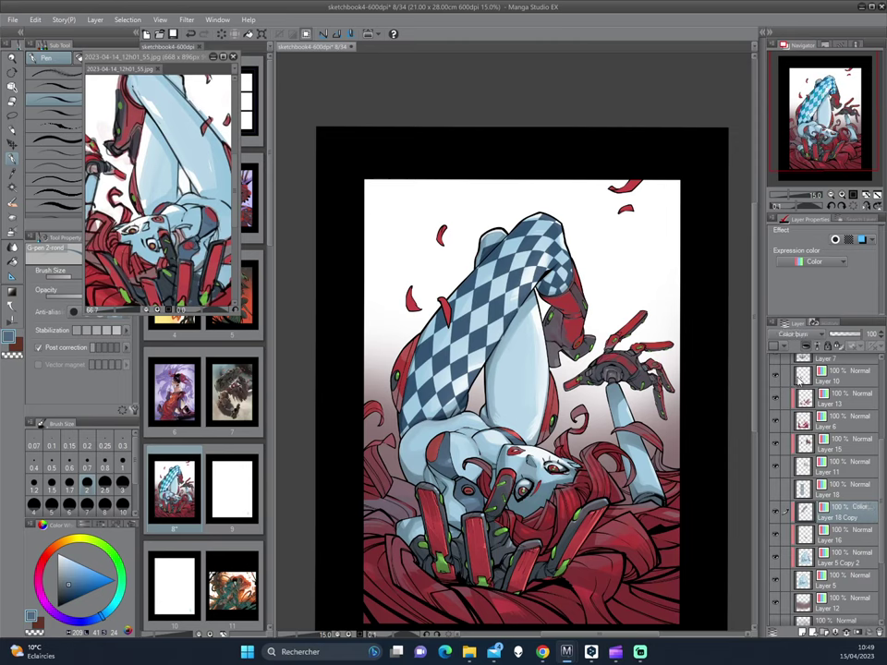
click(791, 335)
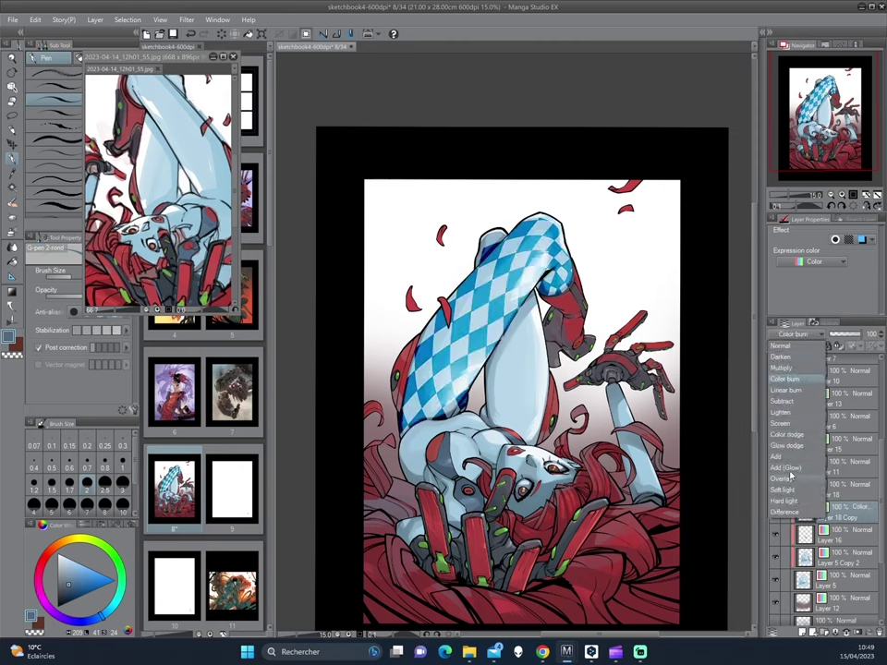
click(781, 423)
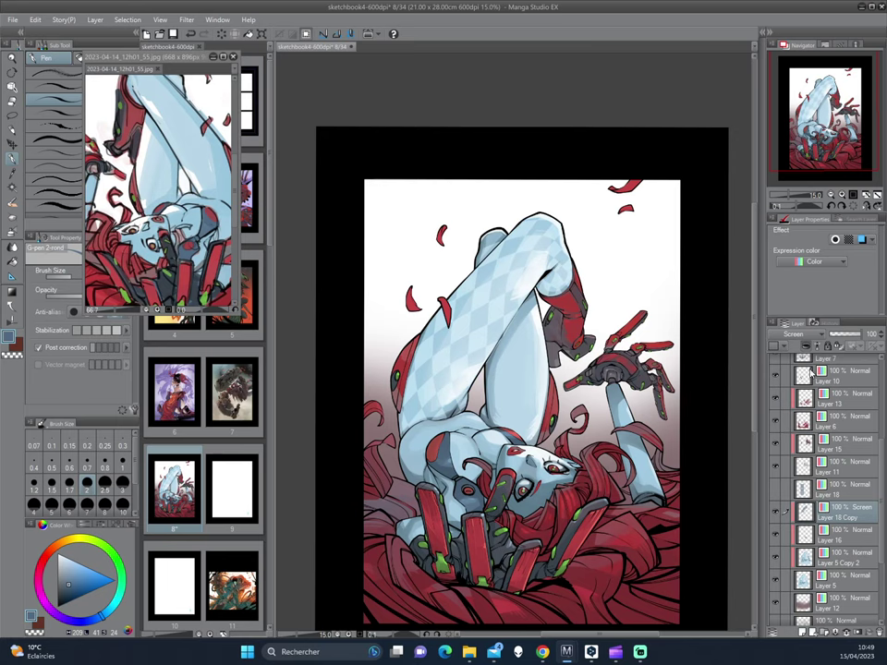
- Try Overlay and Hard light on the stocking layer, then settle on Darken
click(791, 334)
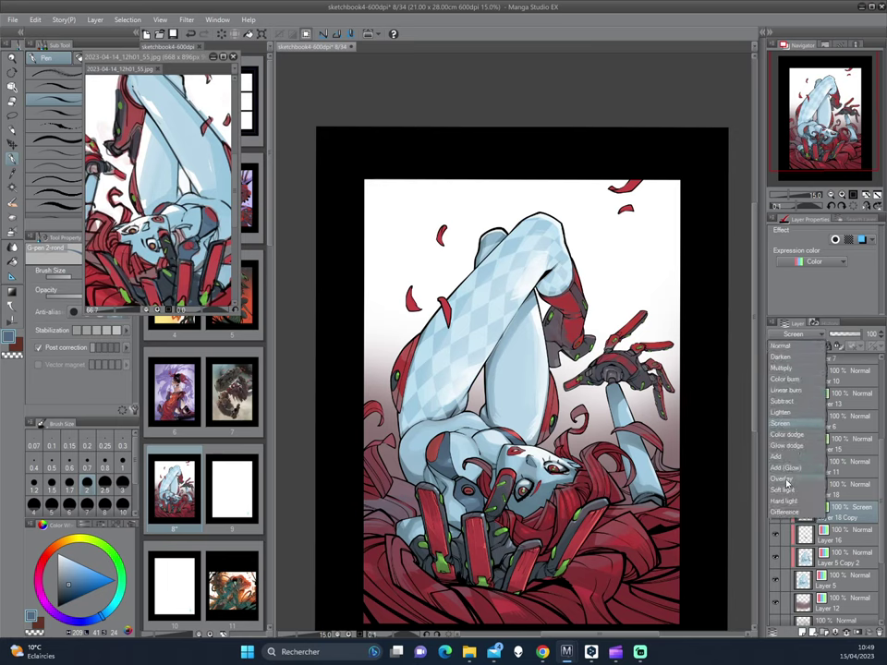
click(785, 477)
click(790, 335)
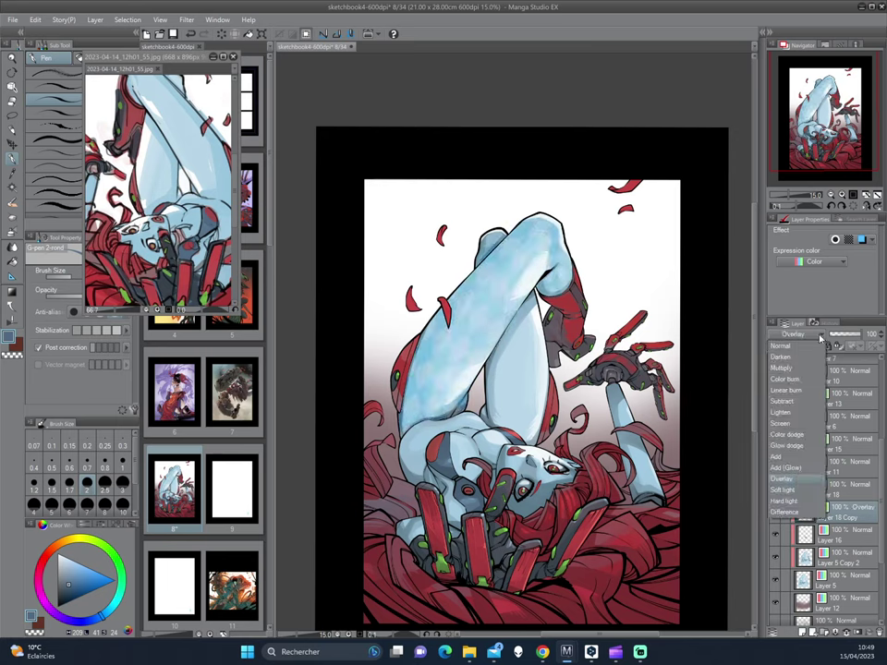
click(790, 493)
click(791, 334)
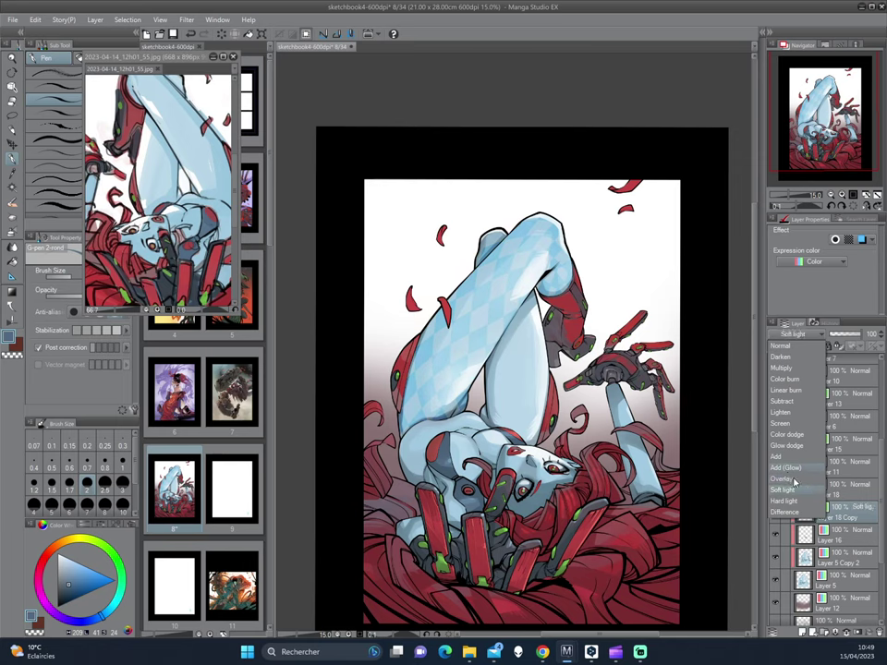
click(785, 501)
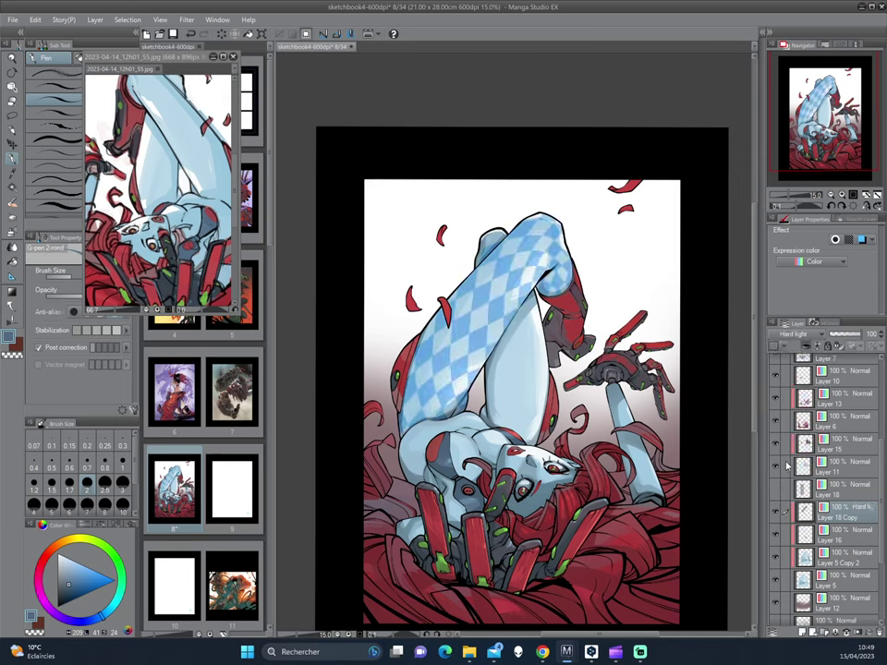
click(791, 334)
click(793, 365)
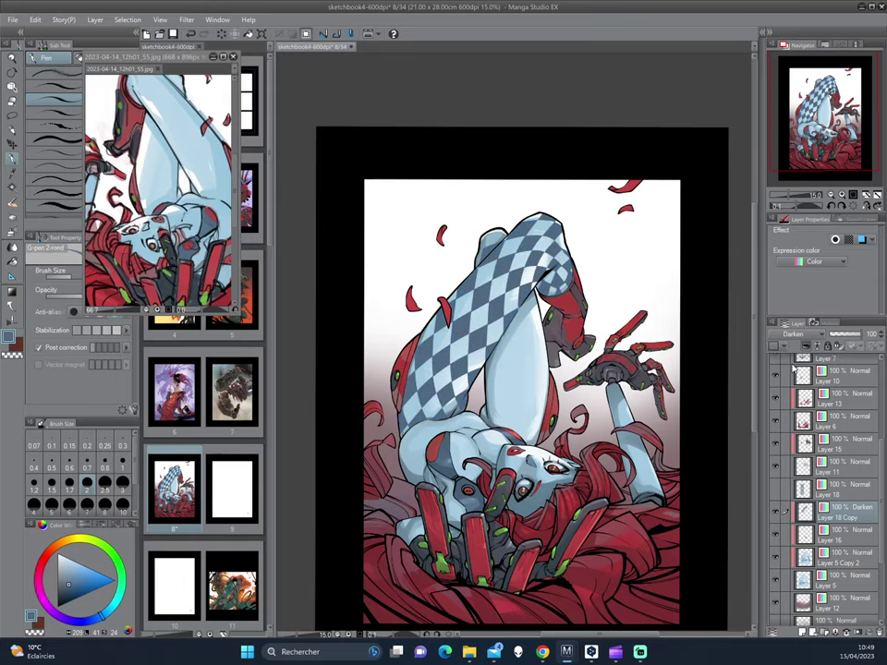
- Reset the page view upright and select the checkered stocking area from the layer thumbnail
mouse_move(429, 164)
mouse_down()
mouse_move(418, 201)
mouse_move(369, 185)
mouse_move(305, 273)
mouse_up()
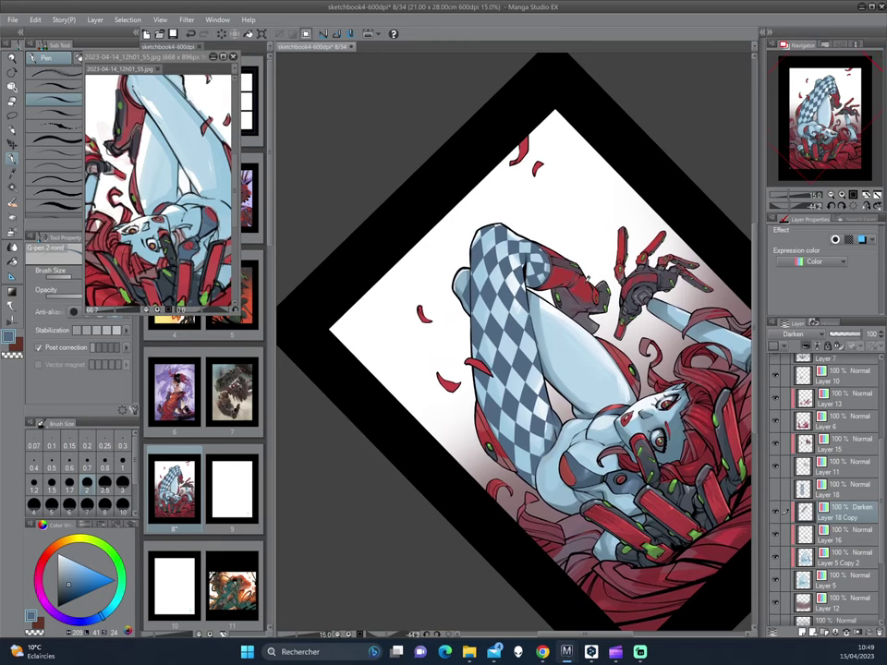
key(ctrl+@)
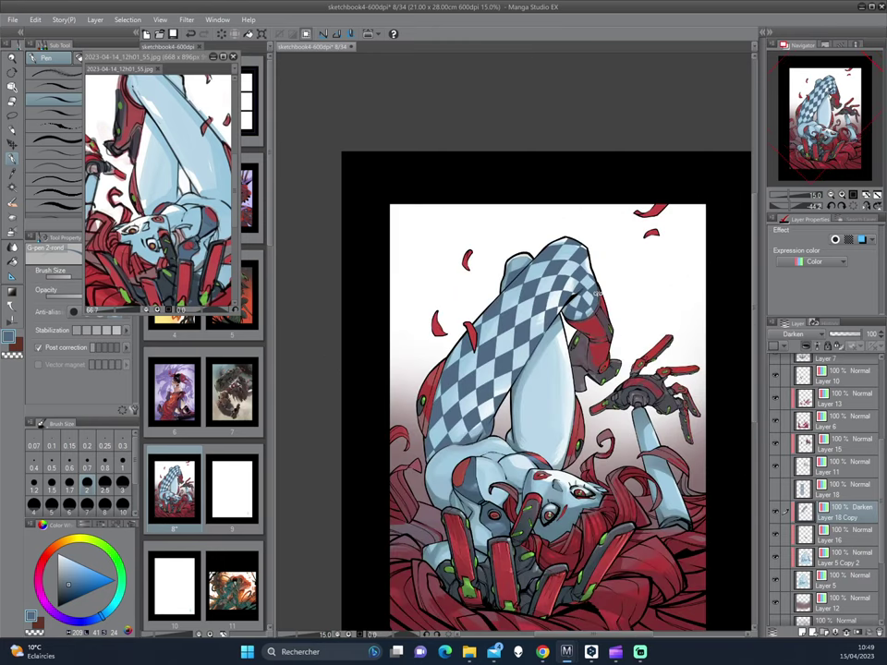
ctrl+click(802, 516)
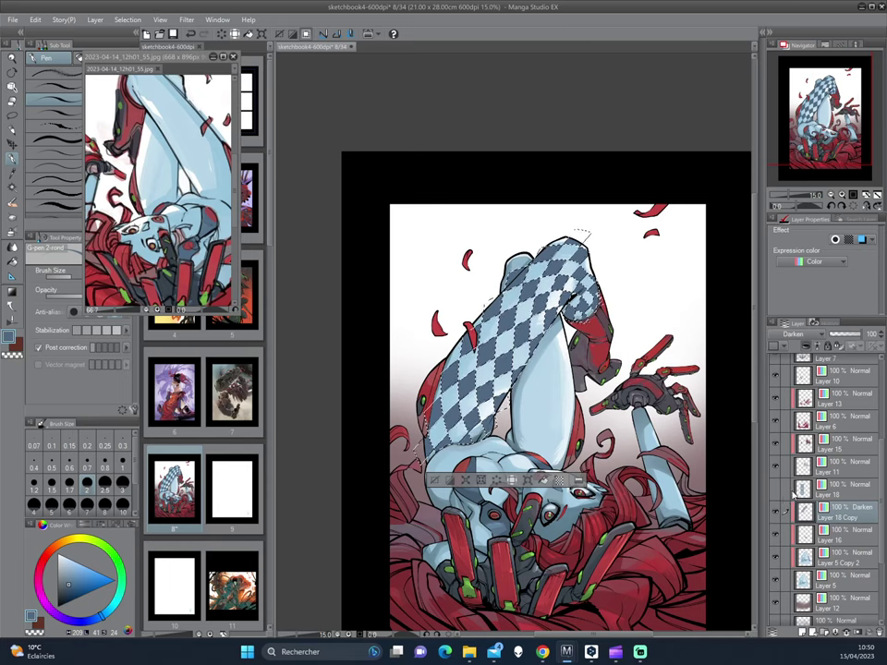
- Hide the checkered Layer 18 Copy and add a new empty Layer 19
click(775, 512)
click(776, 536)
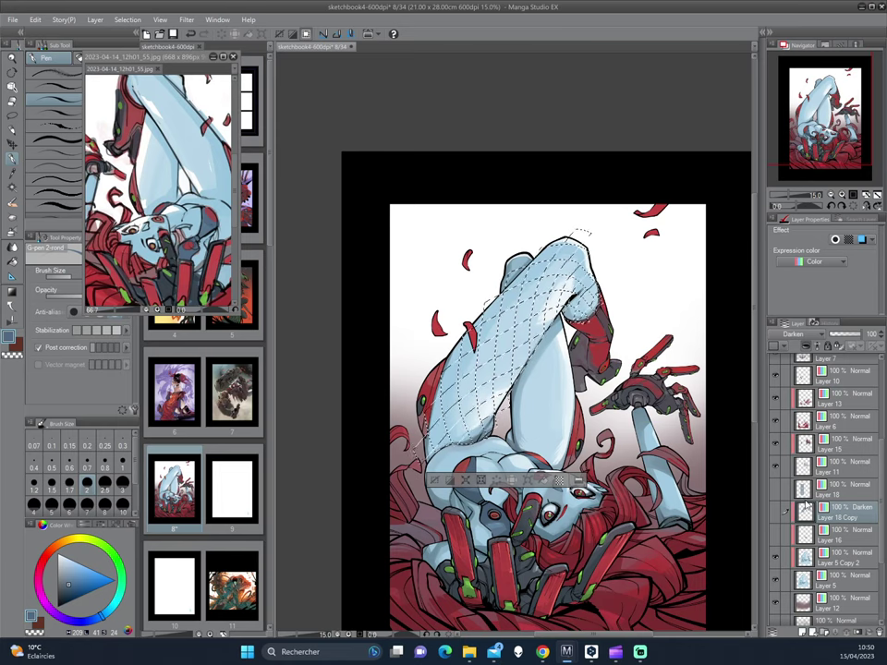
click(800, 632)
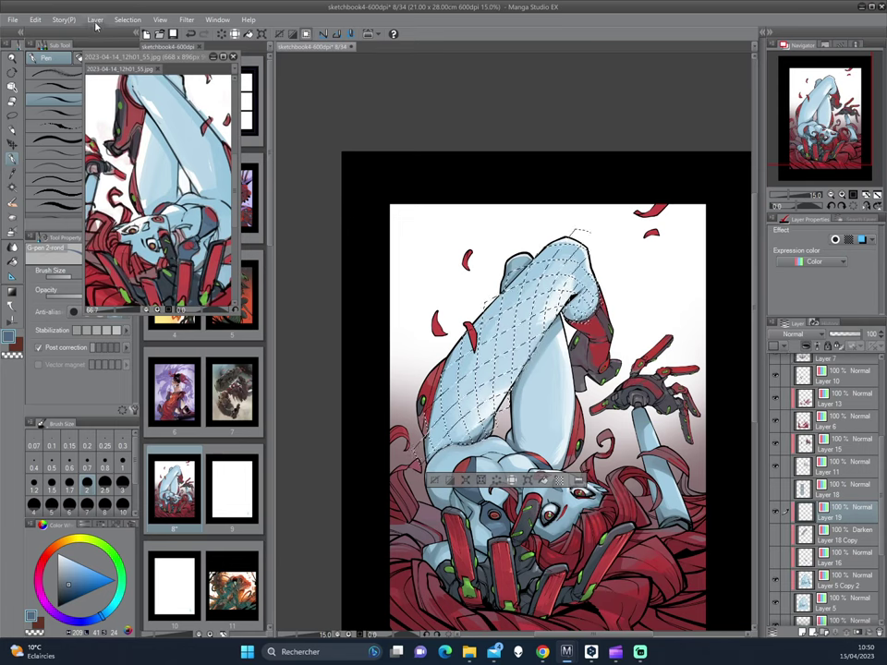
- Trace a 0.20 mm outline along the border of the diamond-pattern selection
click(35, 20)
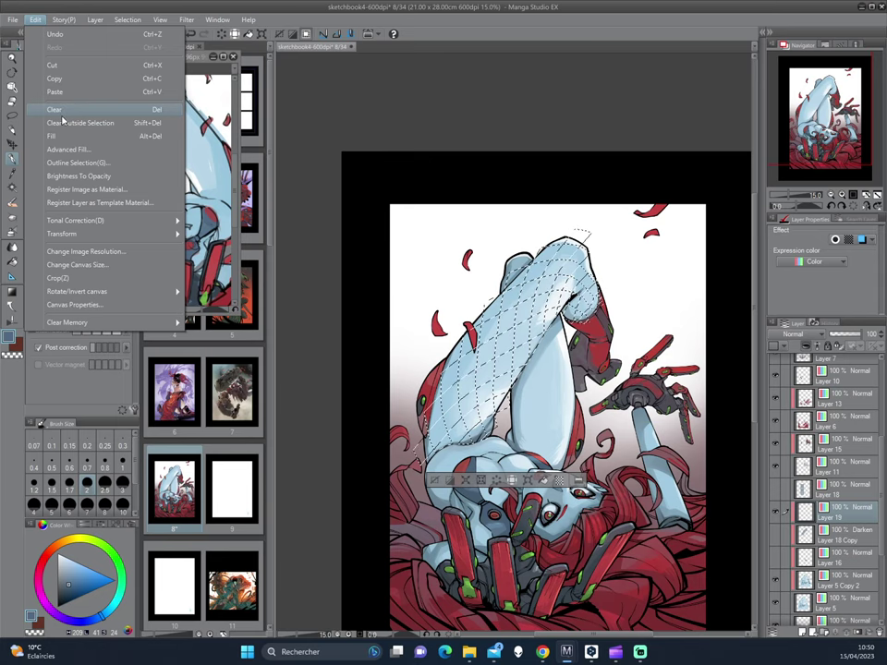
click(72, 163)
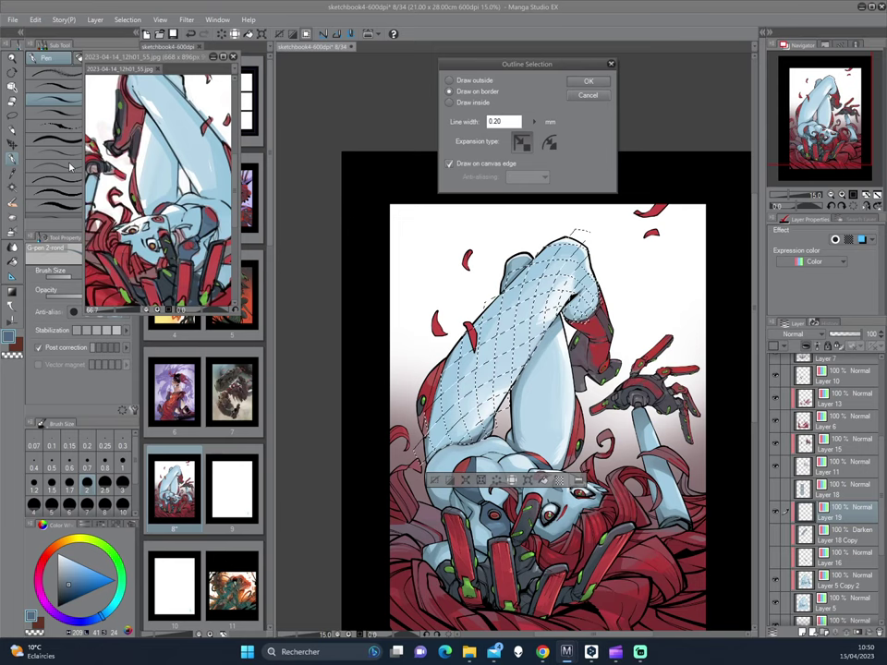
click(589, 83)
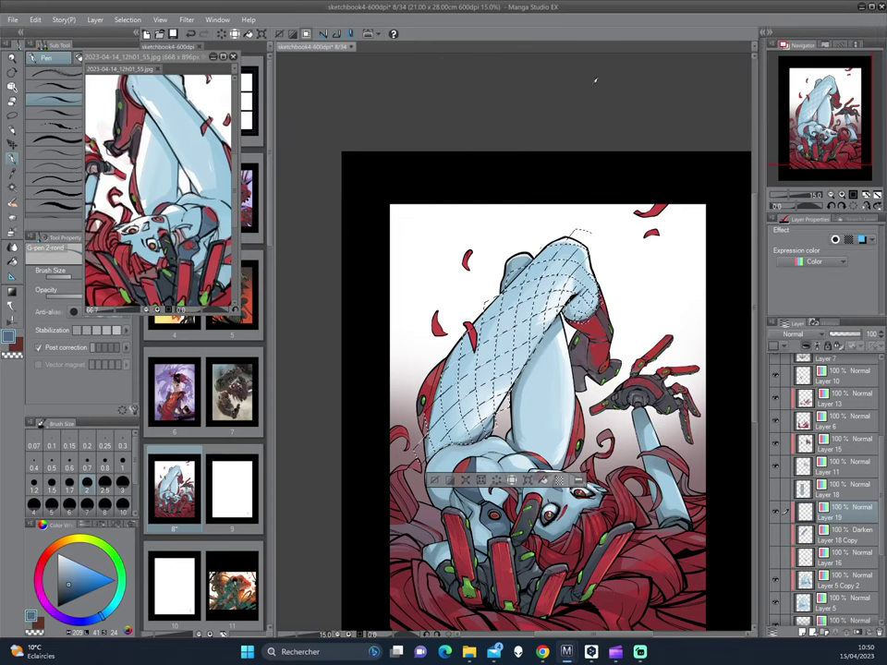
- Deselect, toggle the harlequin pattern layer's visibility, and delete outline Layer 19
key(ctrl+d)
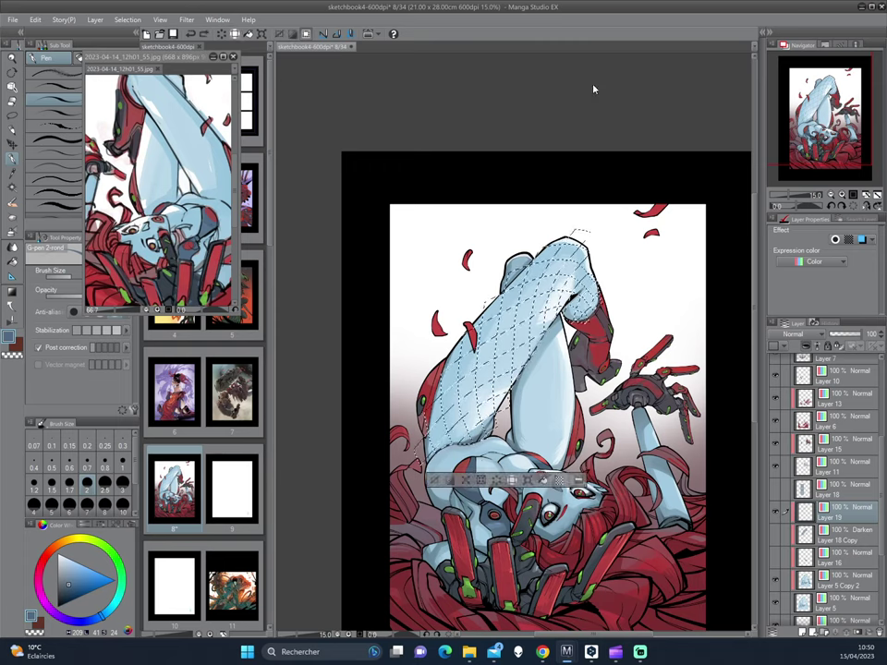
click(776, 490)
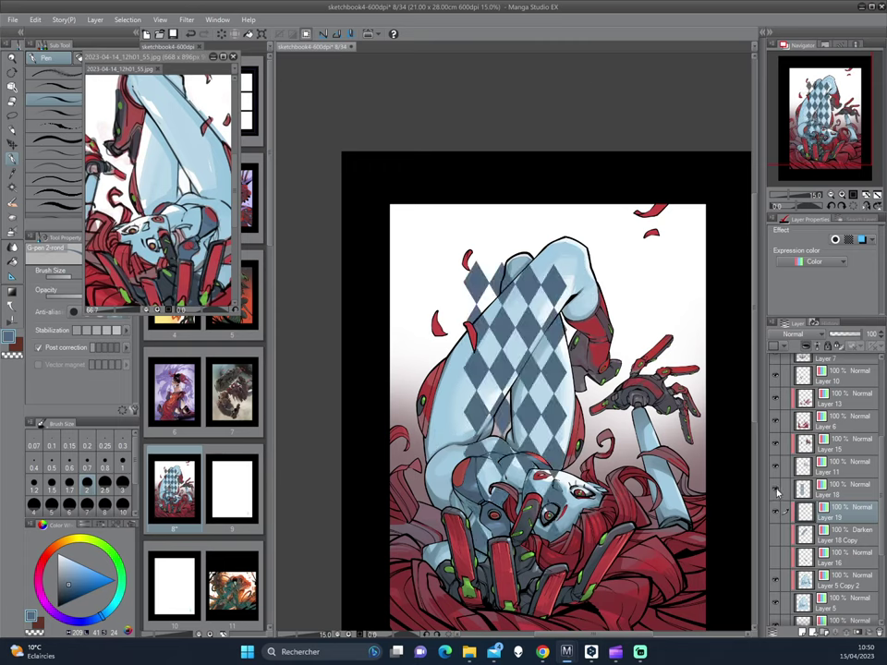
click(776, 493)
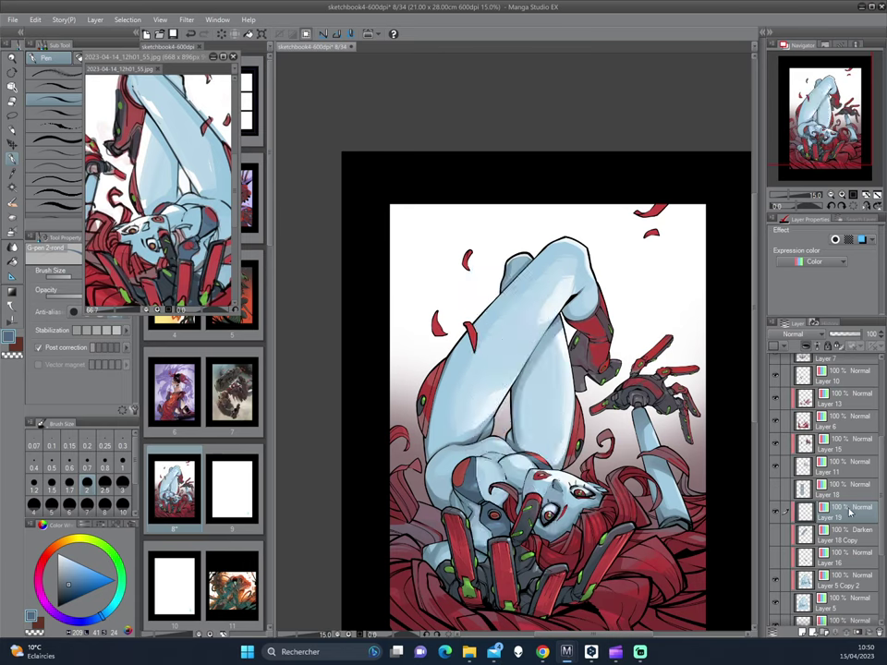
click(876, 634)
key(Return)
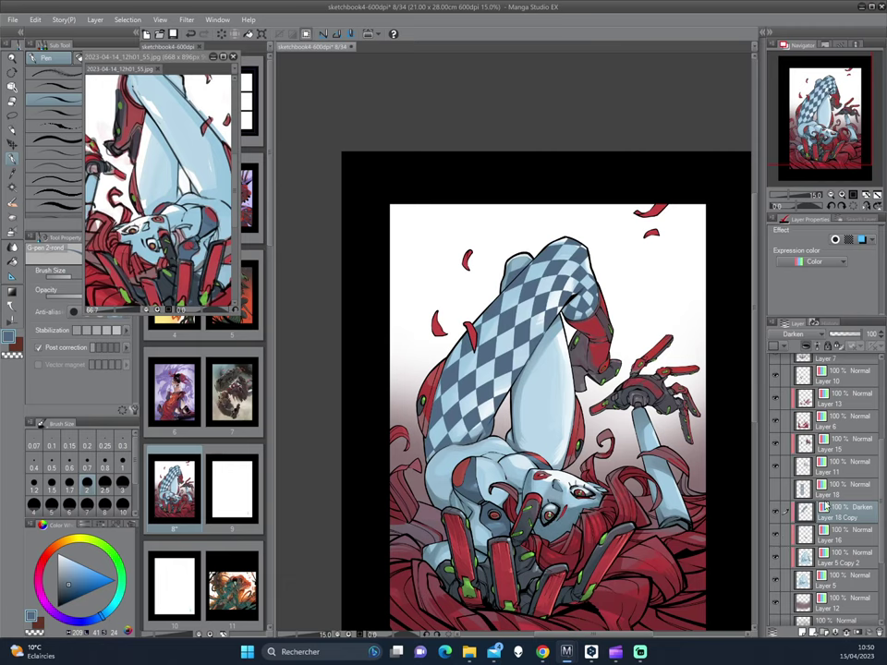
- Rotate and zoom the view, then duplicate Layer 18 Copy as Layer 18 Copy 2
key(minus)
key(minus)
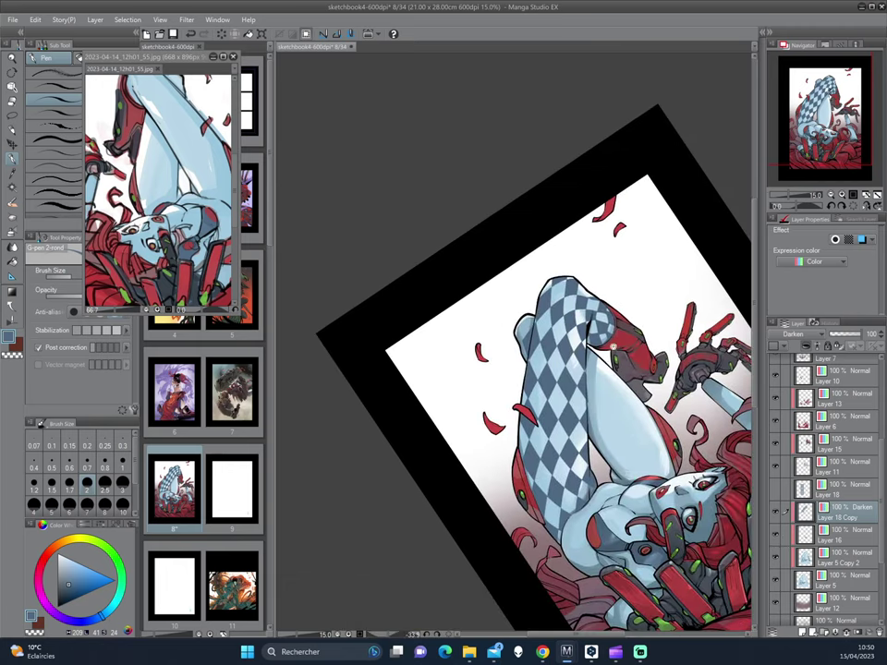
key(ctrl+plus)
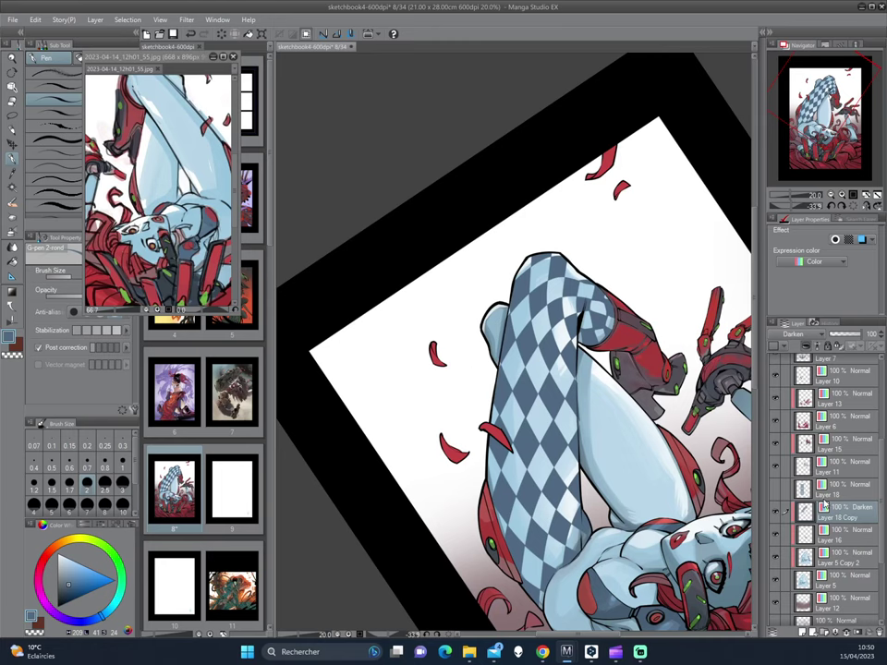
key(asciicircum)
key(ctrl+j)
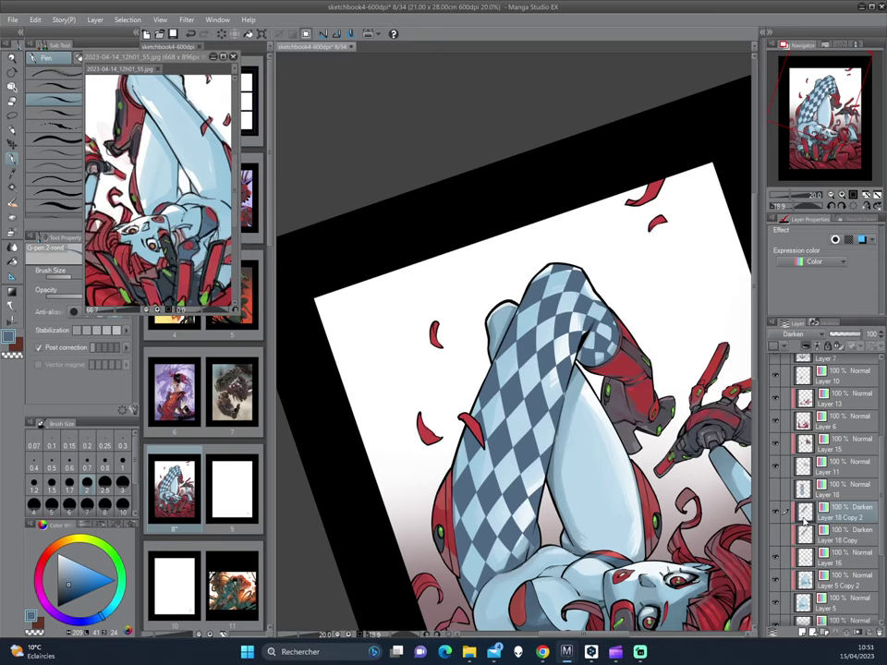
- Select the stocking layer's contents and airbrush soft shading onto the checkered stockings
ctrl+click(804, 513)
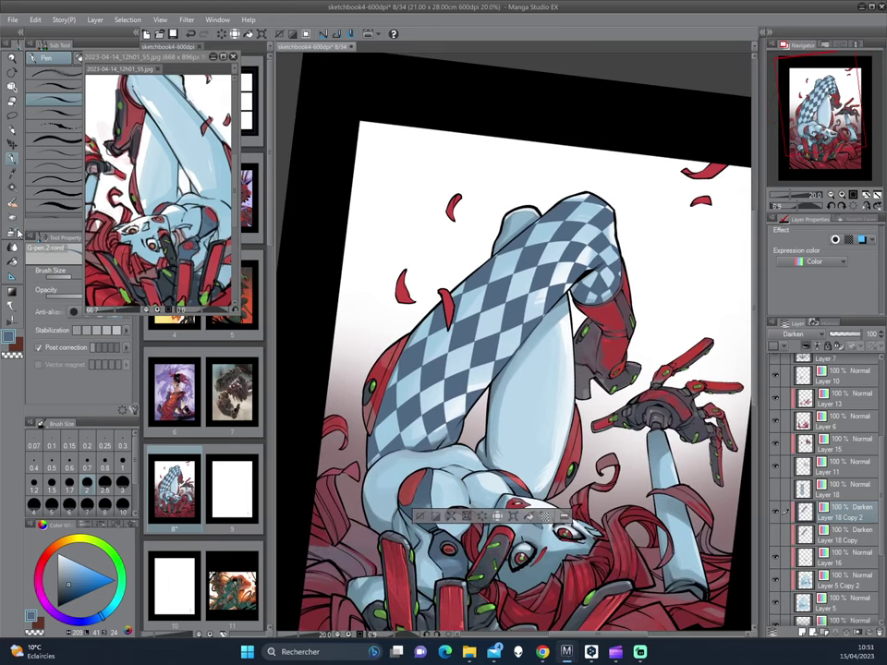
click(13, 185)
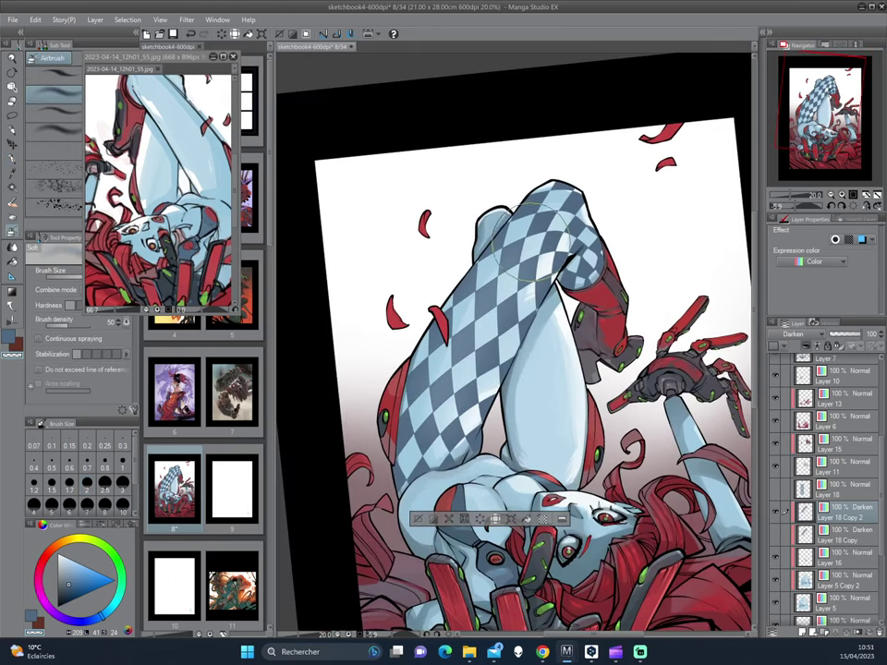
mouse_move(366, 290)
mouse_down()
mouse_move(633, 282)
mouse_move(511, 440)
mouse_up()
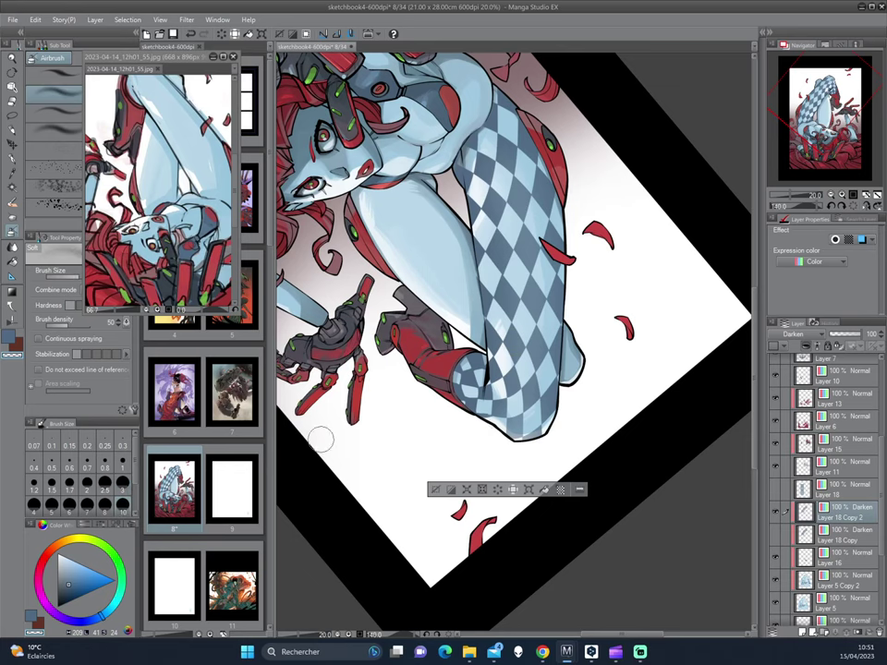
mouse_move(321, 440)
mouse_down()
mouse_move(347, 289)
mouse_move(571, 363)
mouse_up()
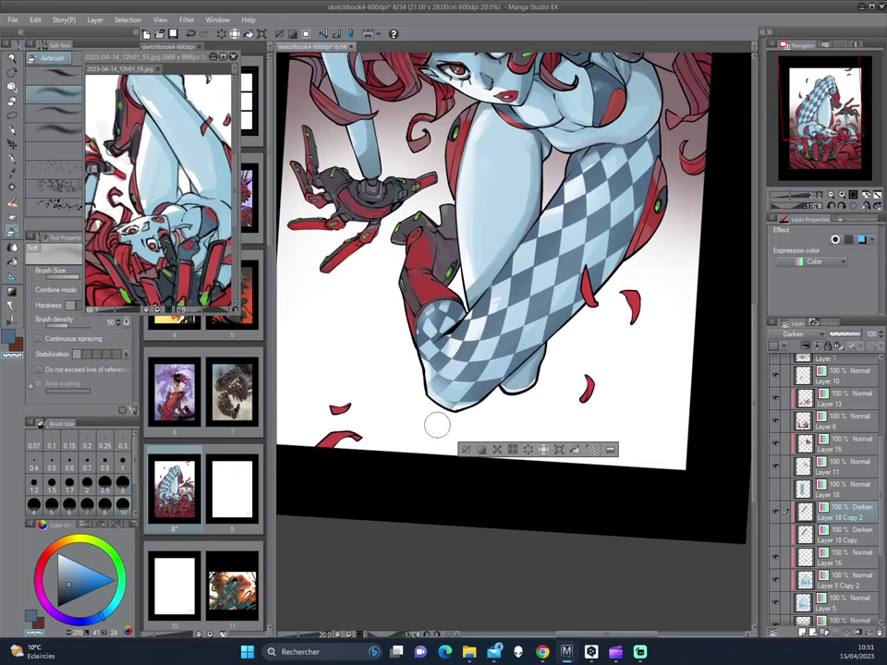
mouse_move(368, 204)
mouse_down()
mouse_move(610, 300)
mouse_move(491, 386)
mouse_up()
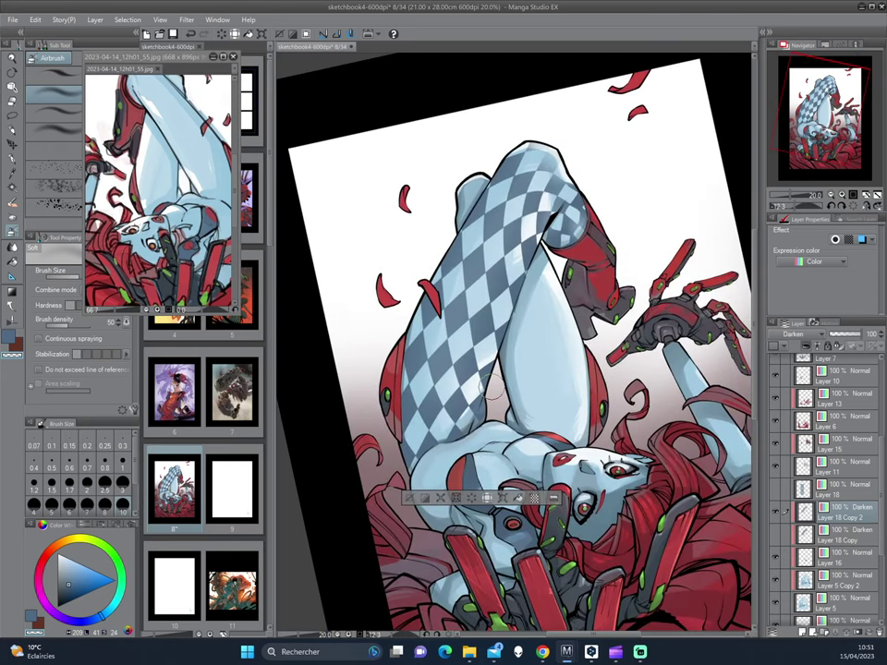
- Lighten parts of the diamond pattern into highlights on the mirrored, tilted canvas, then return to the G-pen
key(h)
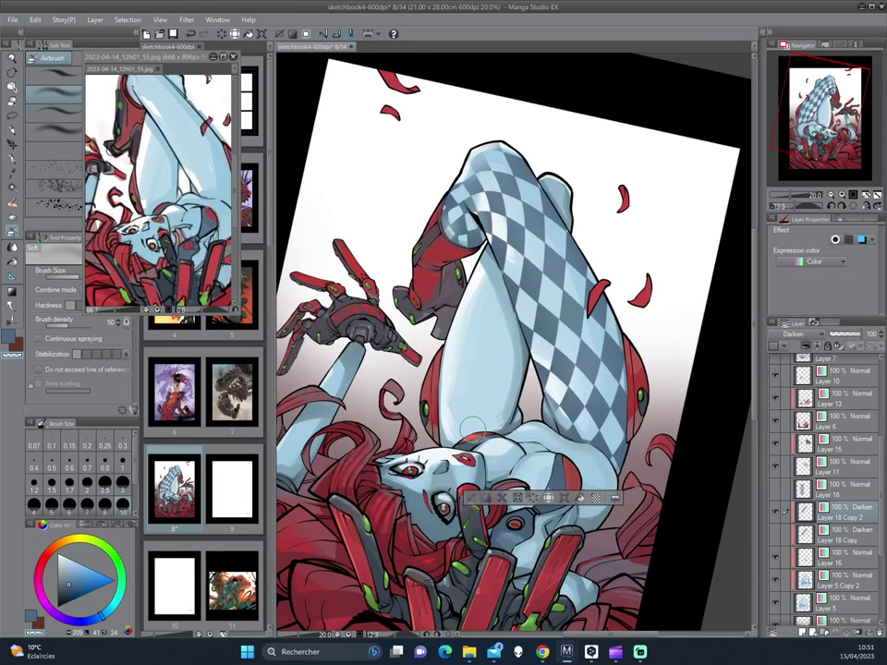
drag(472, 426, 616, 369)
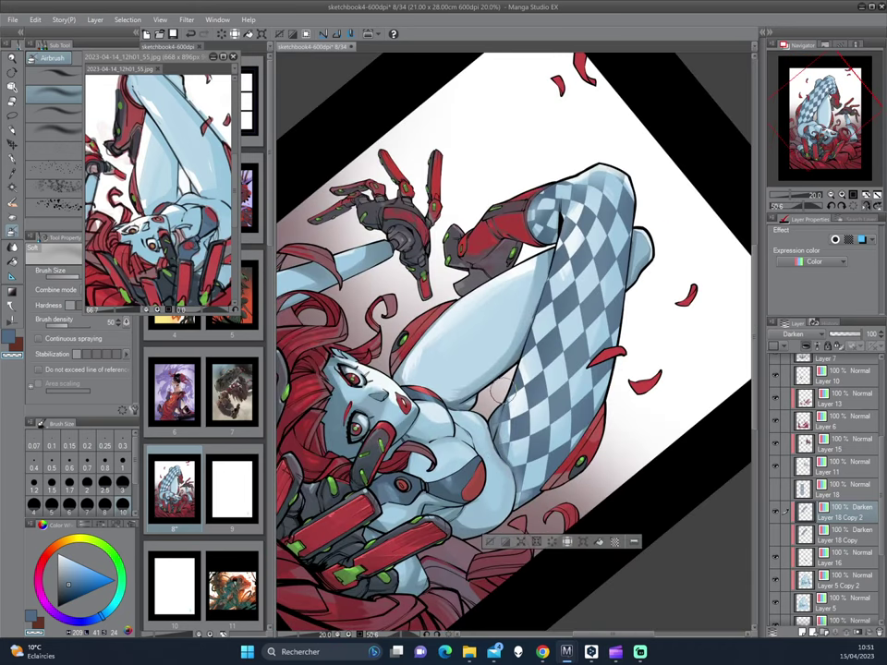
key(h)
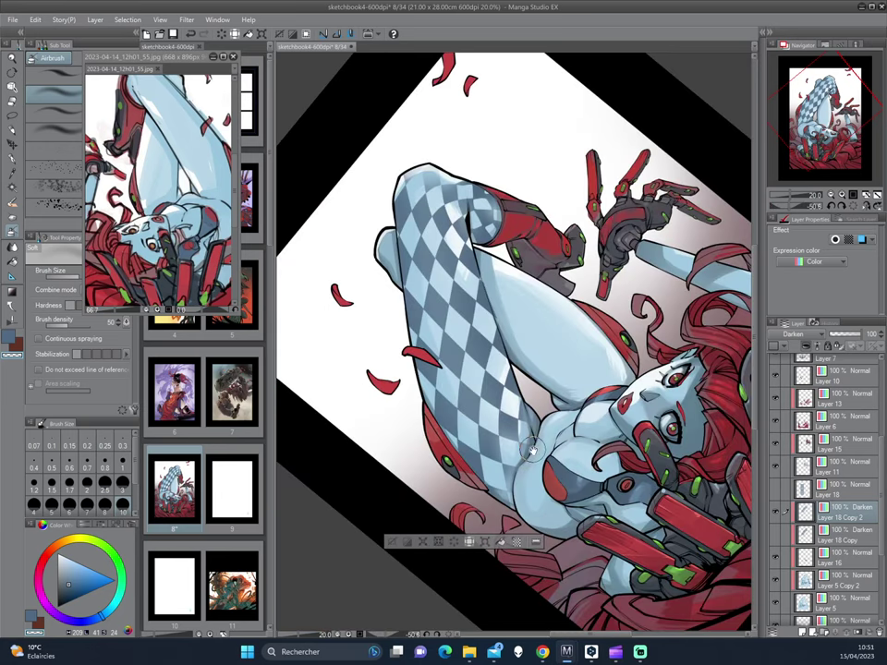
mouse_move(532, 450)
mouse_down()
mouse_move(528, 332)
mouse_move(580, 415)
mouse_move(647, 224)
mouse_move(569, 409)
mouse_up()
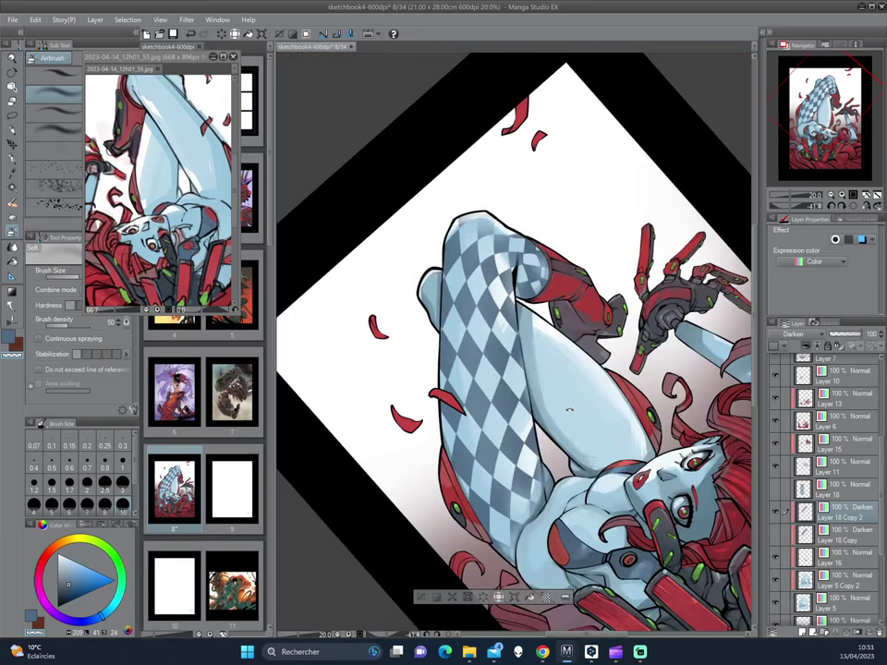
mouse_move(569, 410)
mouse_down()
mouse_move(509, 412)
mouse_move(520, 365)
mouse_up()
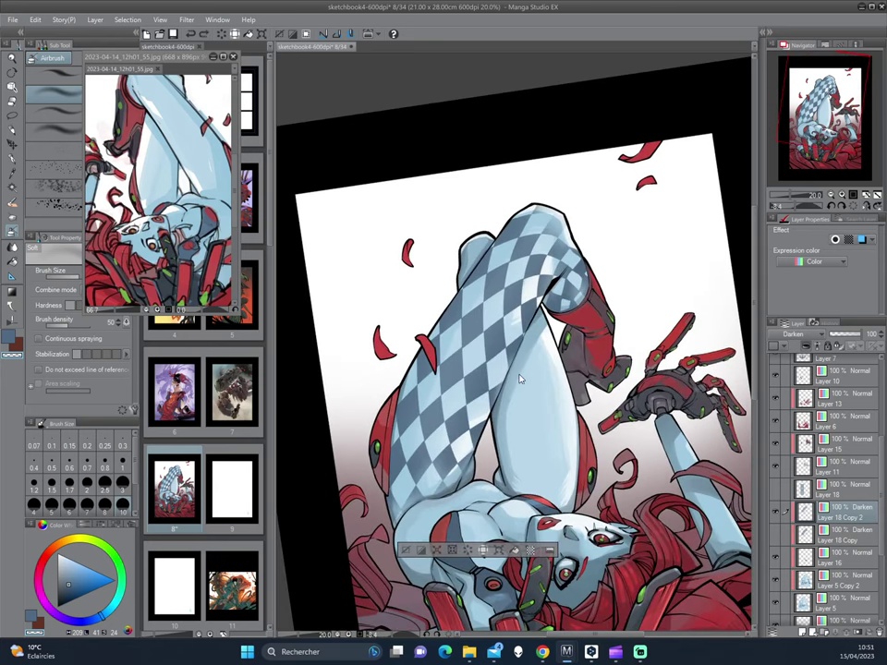
key(p)
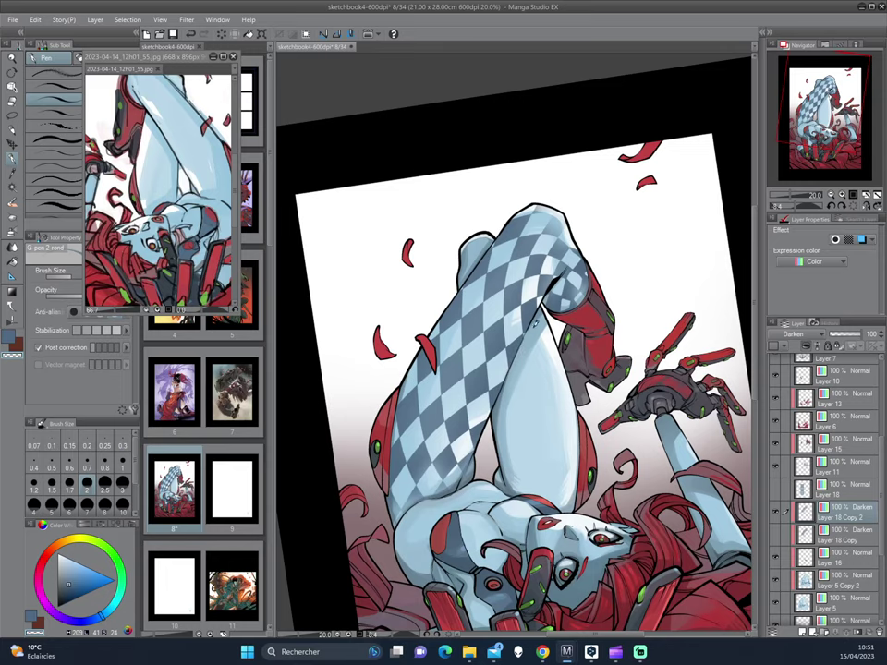
- Mirror the canvas to check the legs, then fit the whole page to the window
drag(622, 242, 619, 223)
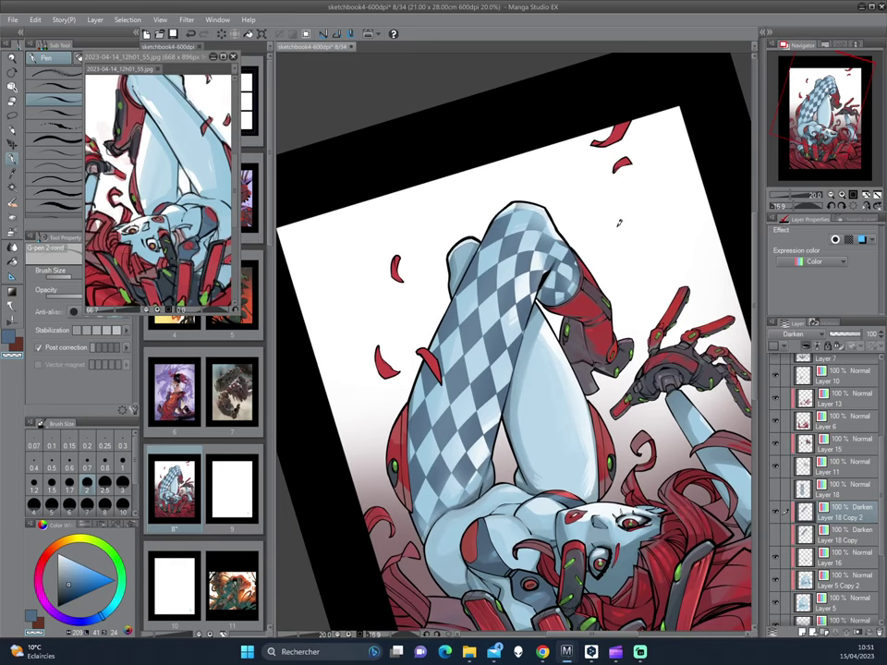
click(14, 205)
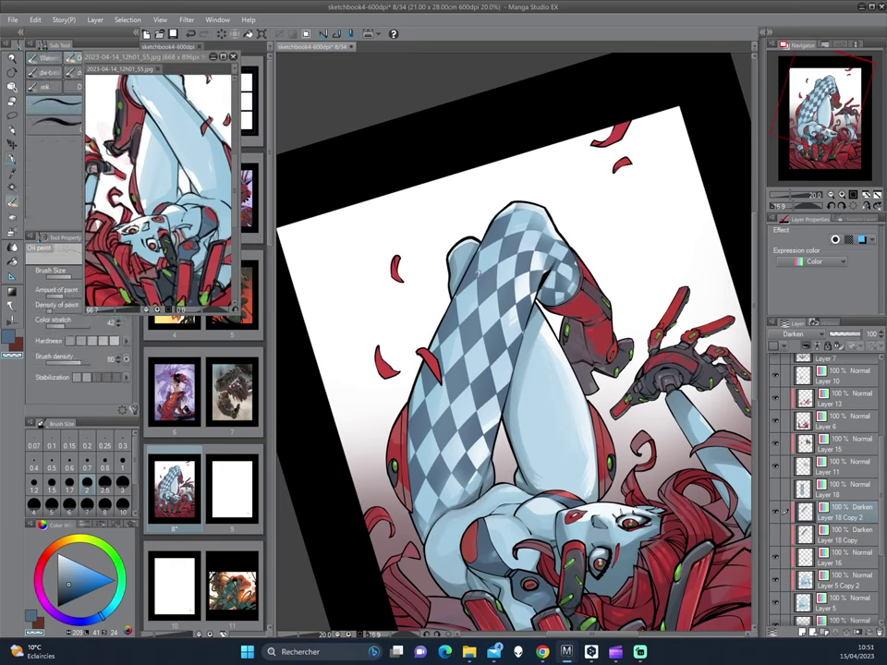
drag(477, 242, 567, 394)
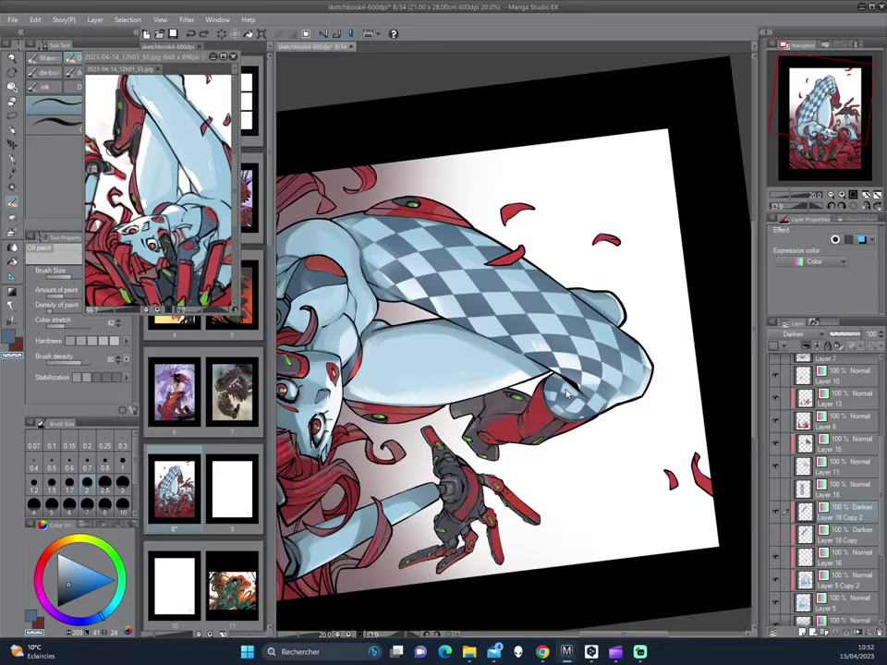
drag(628, 267, 518, 345)
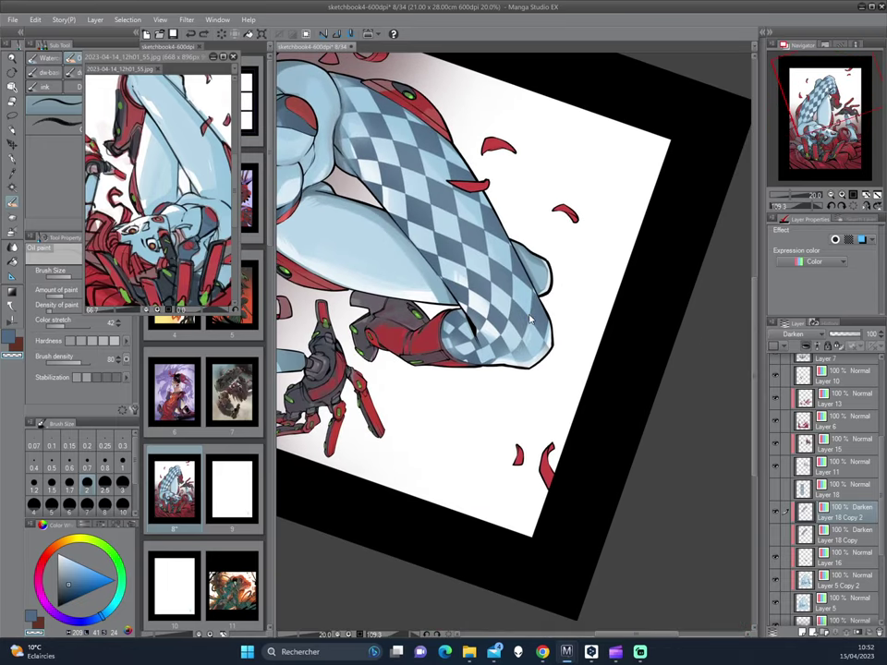
drag(522, 346, 502, 330)
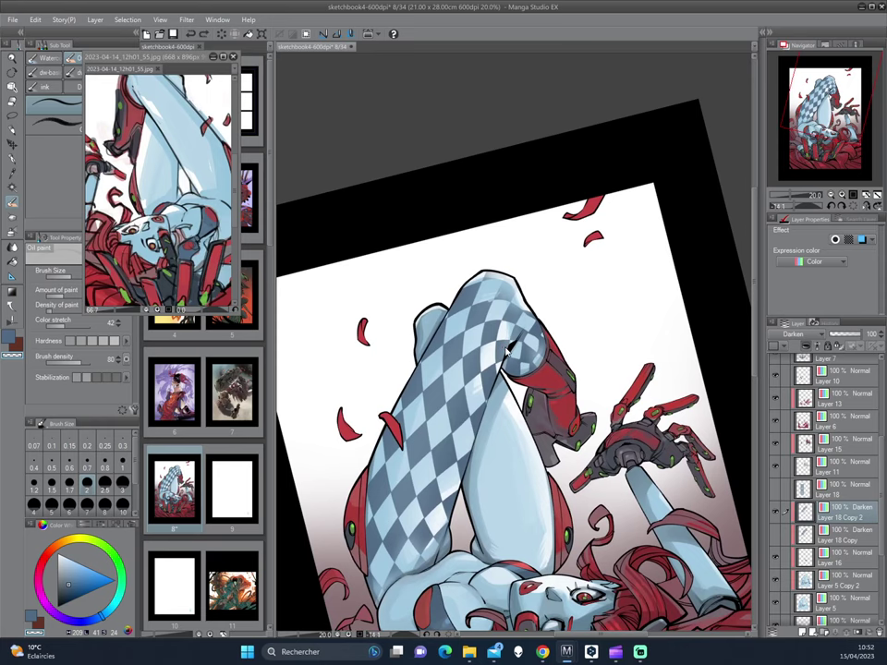
key(h)
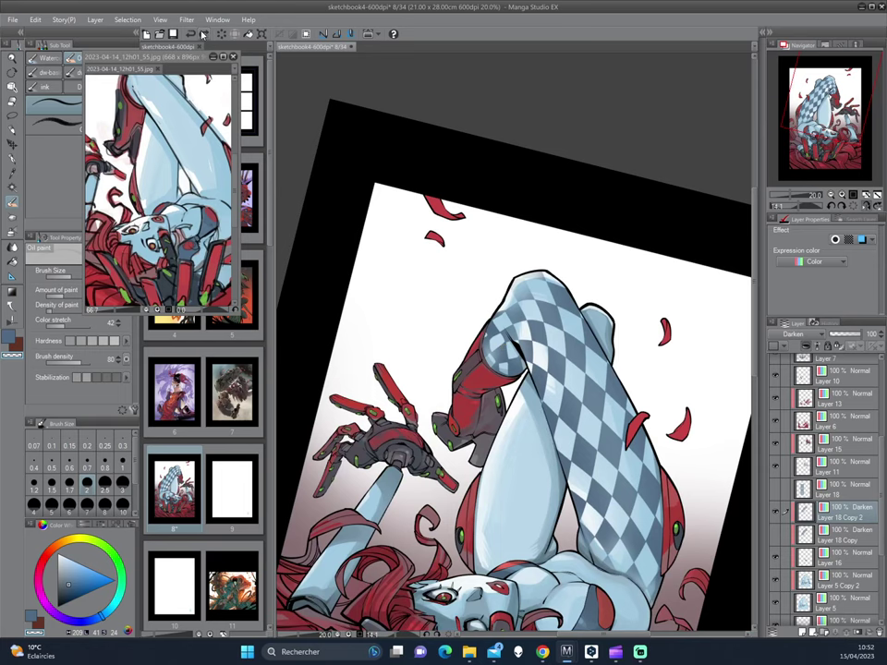
drag(631, 409, 598, 294)
key(ctrl+0)
- Reset the page upright, zoom in with the G-pen, and make dark red the drawing colour
key(ctrl+at)
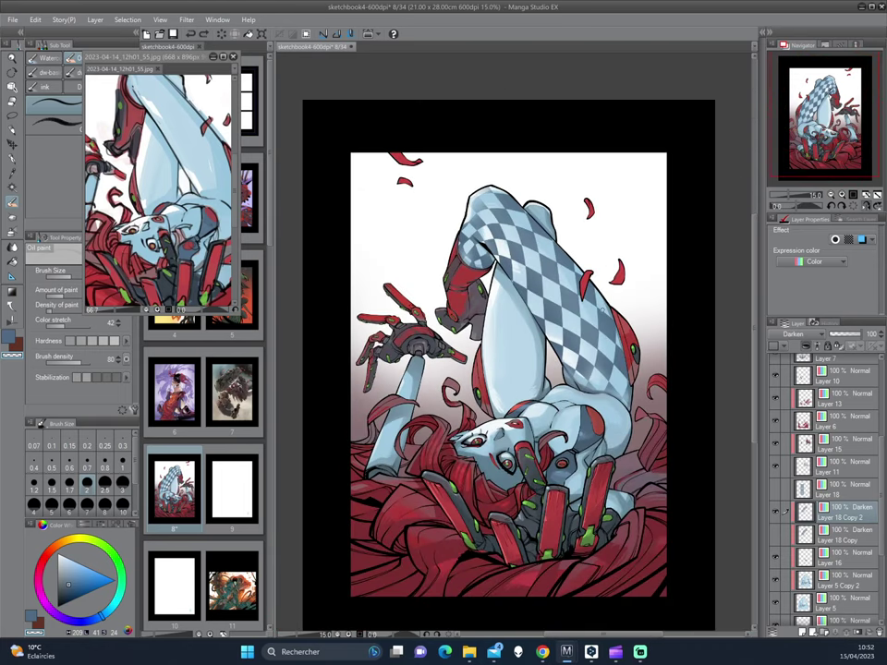
key(asciicircum)
key(asciicircum)
key(asciicircum)
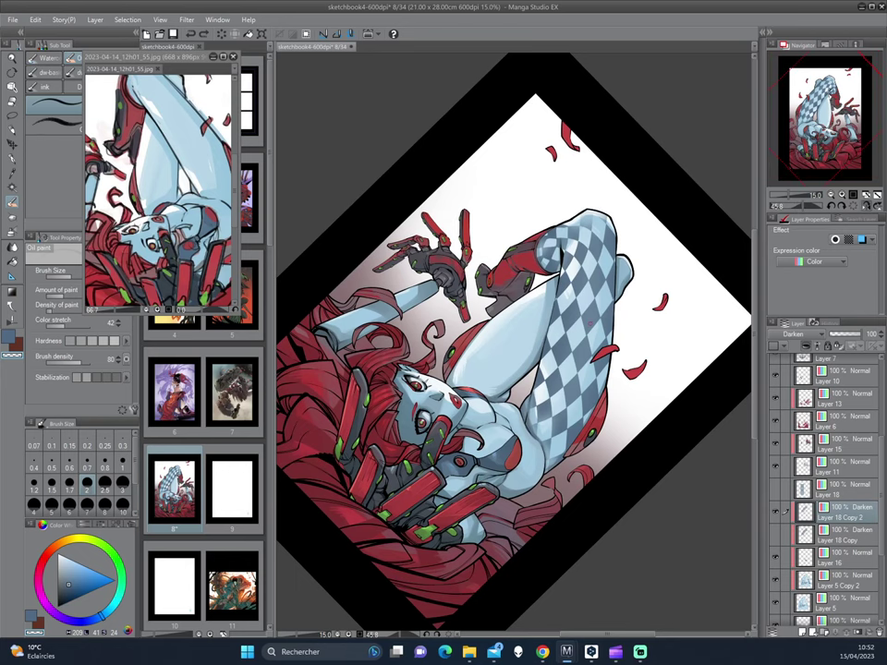
key(p)
scroll(616, 287, up, 1)
scroll(616, 287, up, 1)
scroll(616, 287, up, 1)
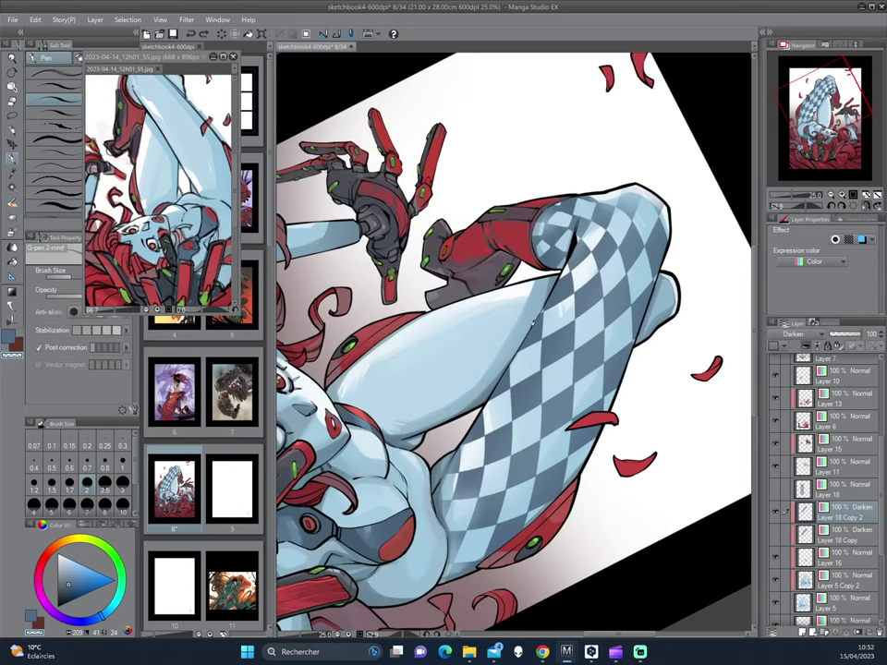
key(x)
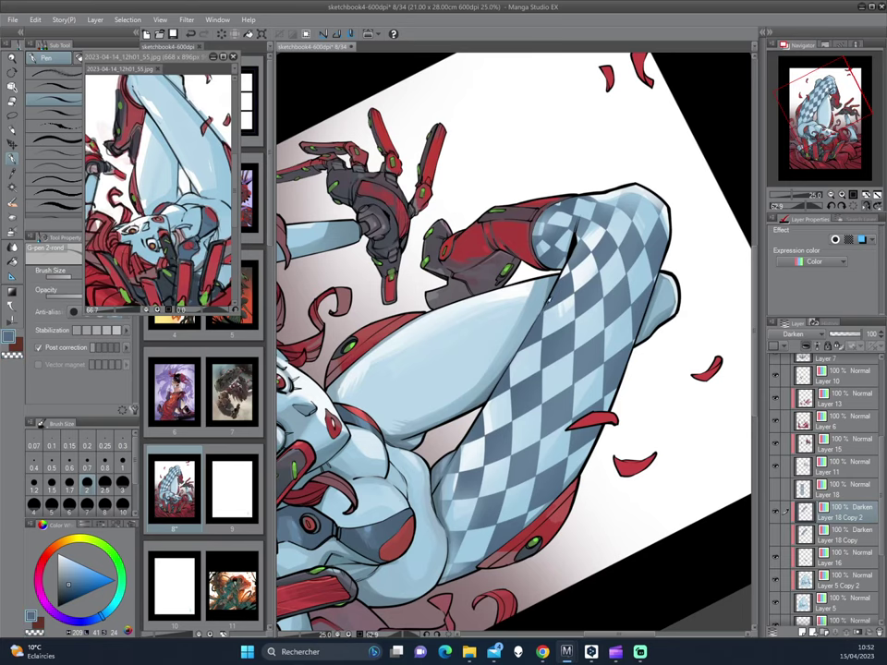
- Rotate and zoom the tilted page to inspect it before touch-ups
mouse_move(531, 324)
mouse_down()
mouse_move(596, 295)
mouse_move(614, 423)
mouse_move(445, 374)
mouse_up()
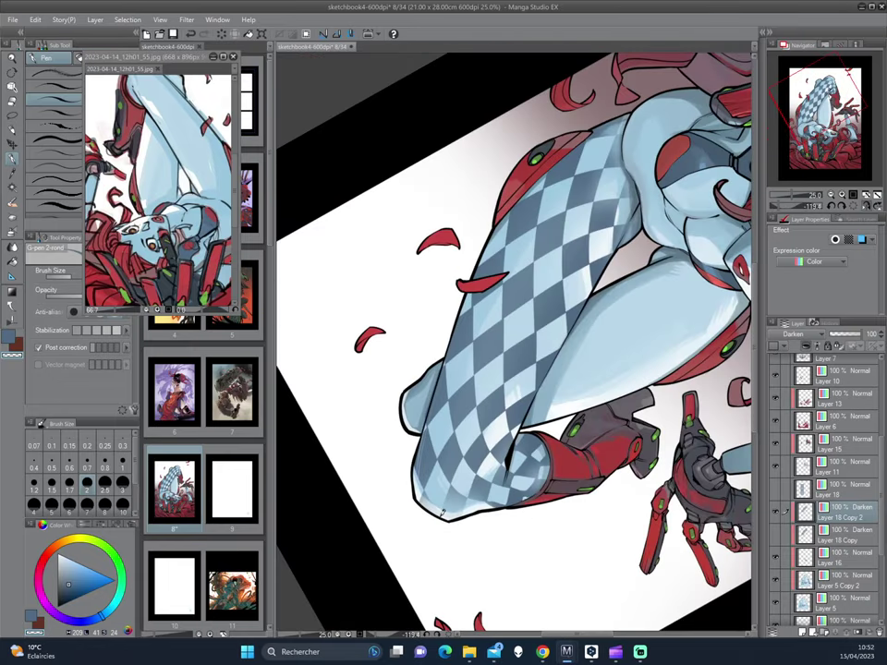
drag(426, 438, 549, 353)
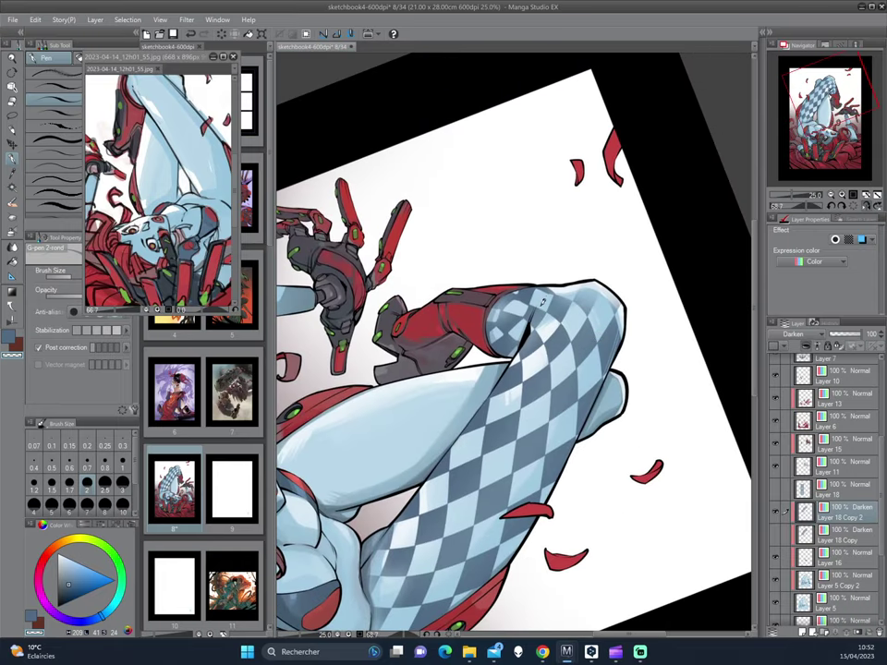
mouse_move(569, 291)
mouse_down()
mouse_move(599, 384)
mouse_move(583, 307)
mouse_up()
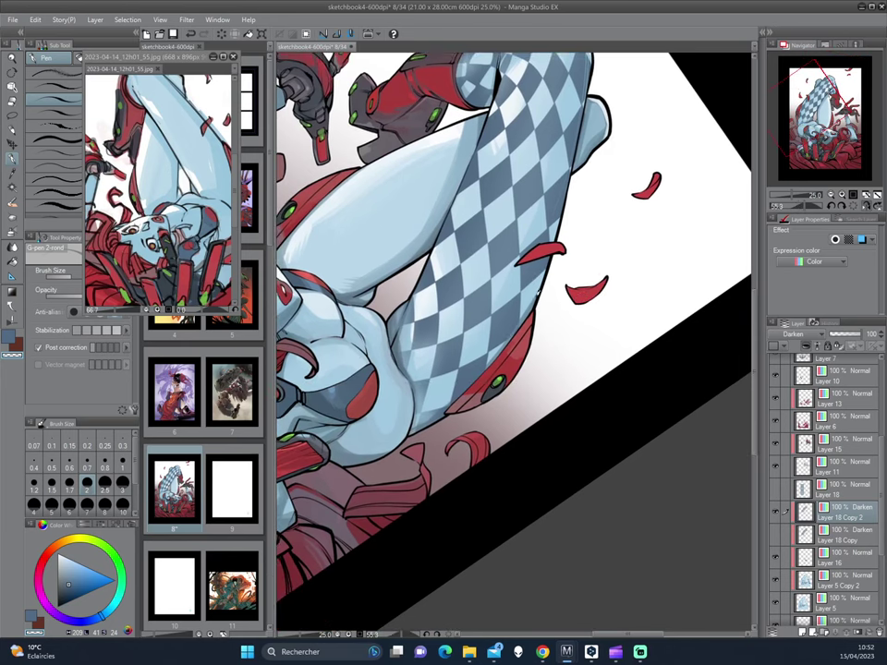
mouse_move(502, 345)
mouse_down()
mouse_move(420, 446)
mouse_move(467, 461)
mouse_move(444, 458)
mouse_move(603, 386)
mouse_up()
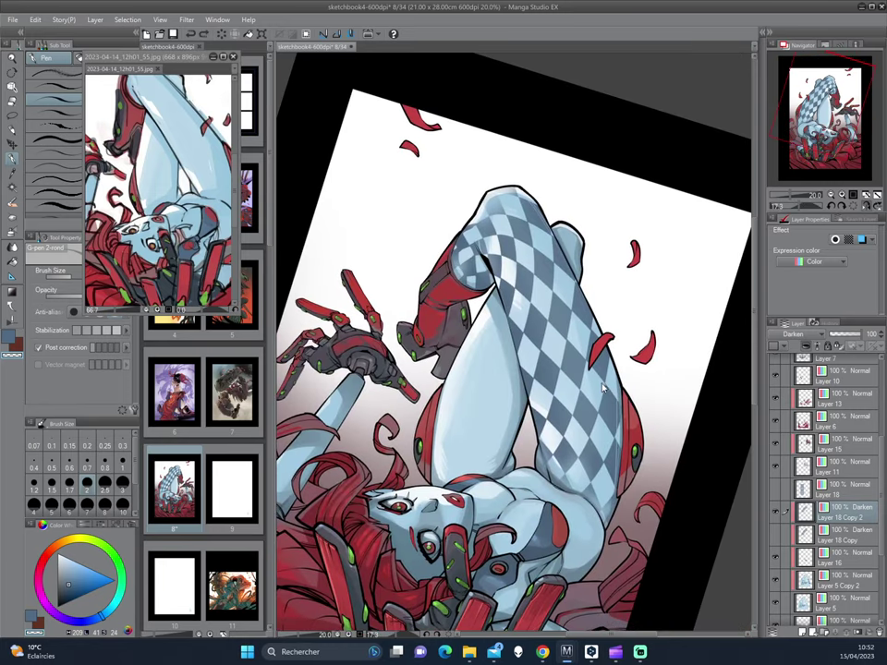
scroll(600, 375, up, 3)
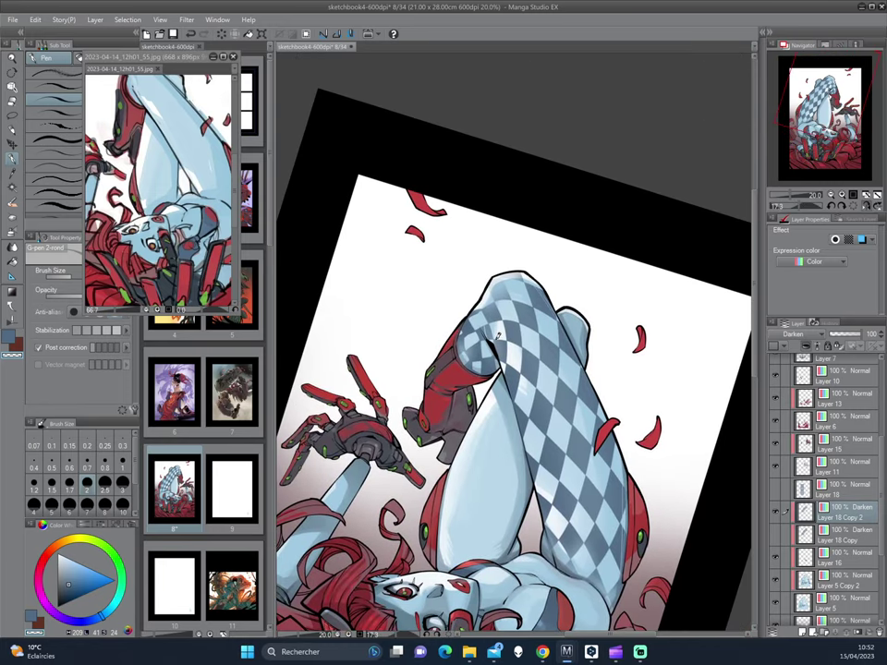
- Add Layer 19 above Layer 18 Copy 2 and eyedrop light blues from the leg with the Darker pencil
key(ctrl+shift+n)
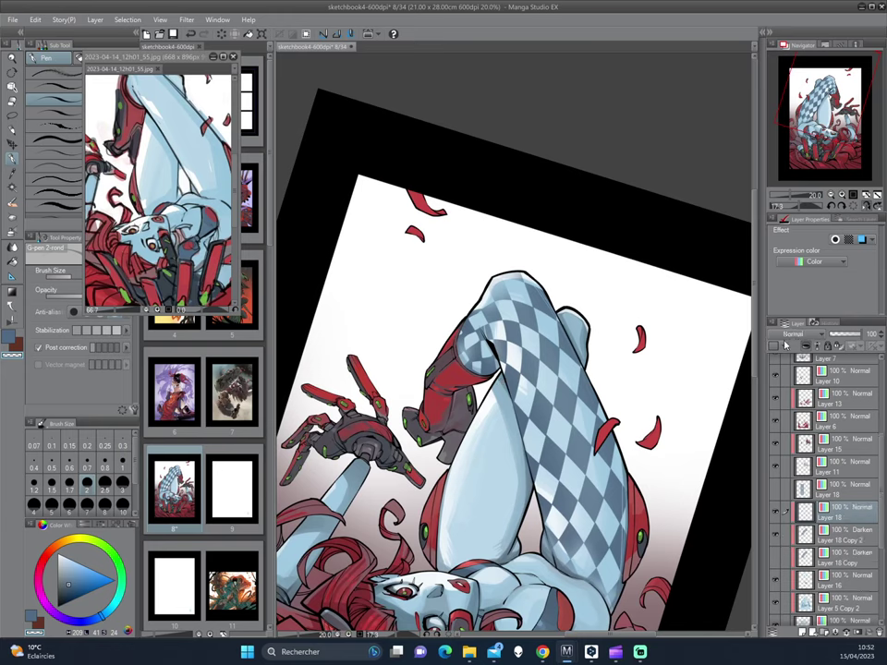
key(p)
key(asciicircum)
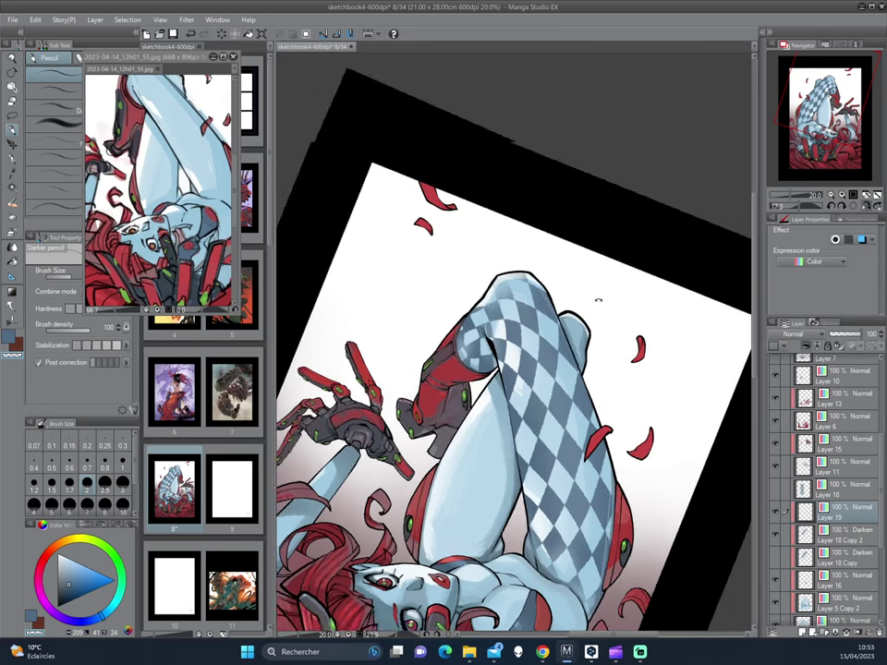
key(asciicircum)
alt+click(489, 328)
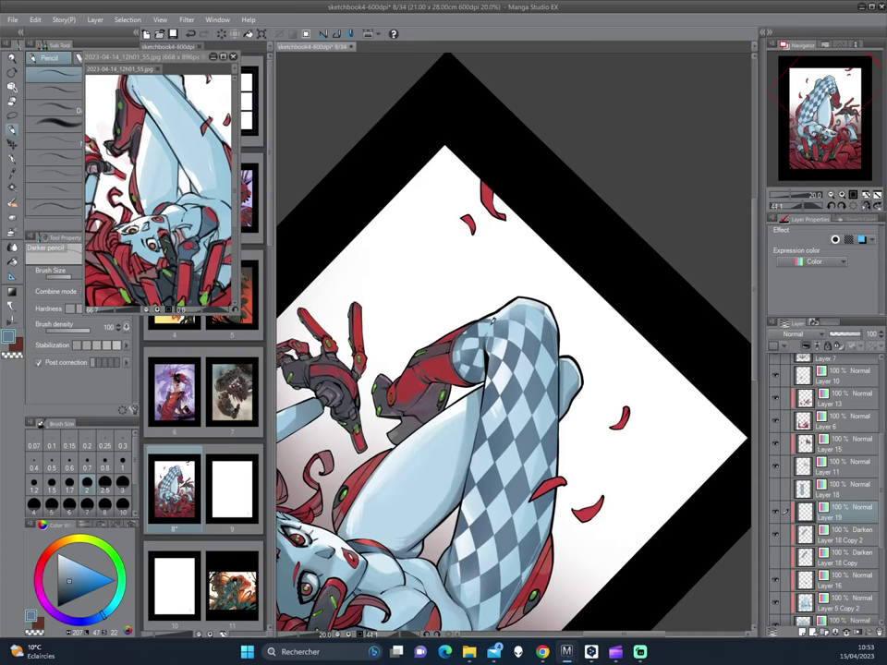
alt+click(487, 330)
drag(497, 331, 543, 303)
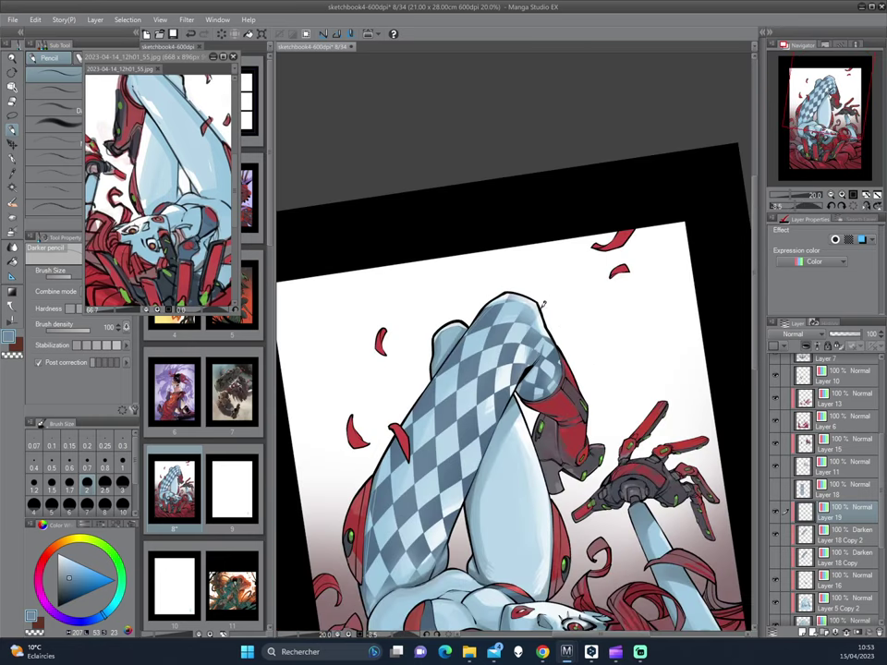
alt+click(545, 319)
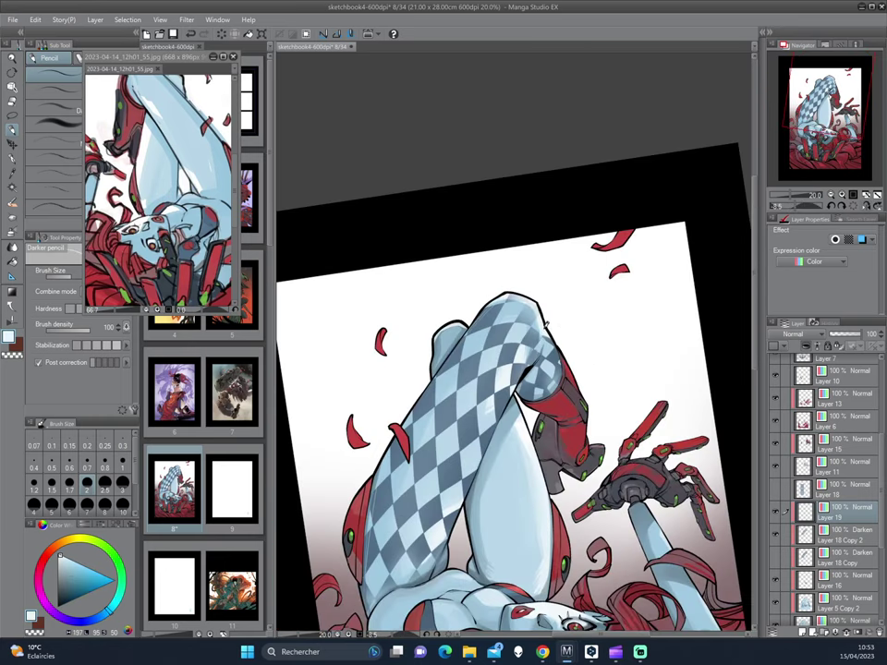
- Rotate the page while sampling a new colour and the light blue skin tone
drag(545, 319, 393, 237)
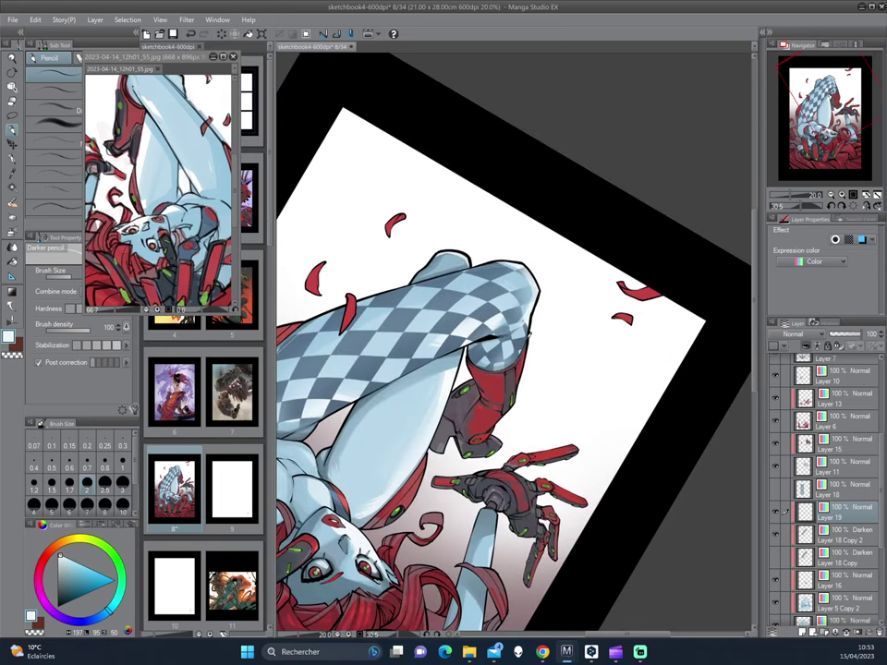
mouse_move(578, 243)
mouse_down()
mouse_move(508, 344)
mouse_move(485, 340)
mouse_up()
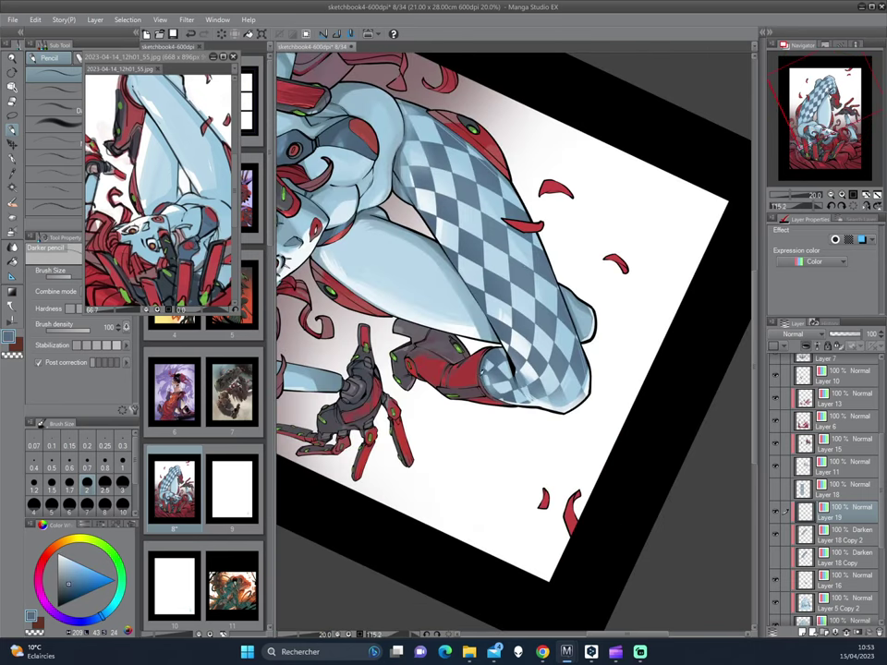
drag(402, 220, 540, 259)
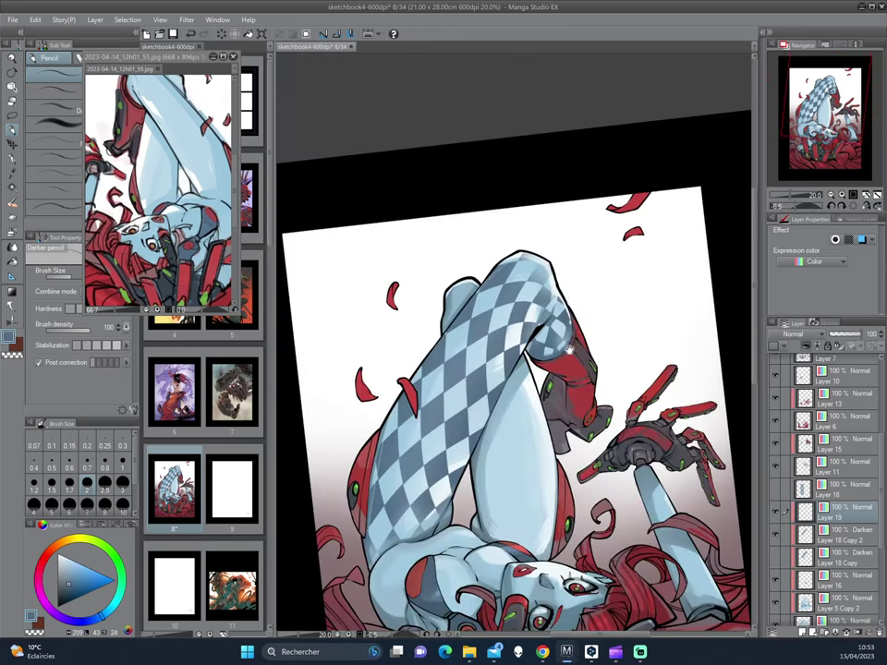
alt+click(406, 208)
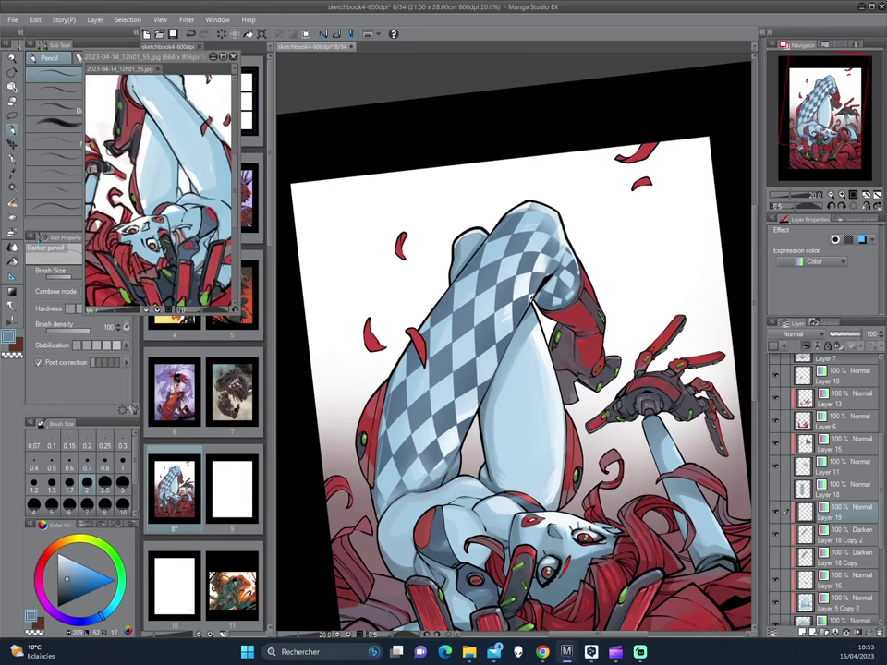
drag(377, 263, 566, 302)
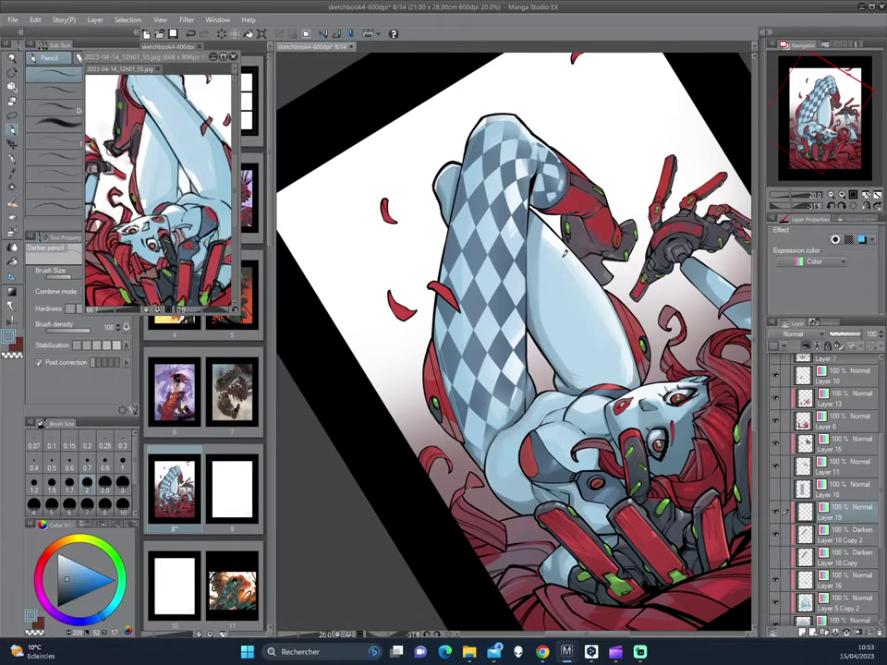
mouse_move(566, 252)
mouse_down()
mouse_move(529, 396)
mouse_move(523, 312)
mouse_up()
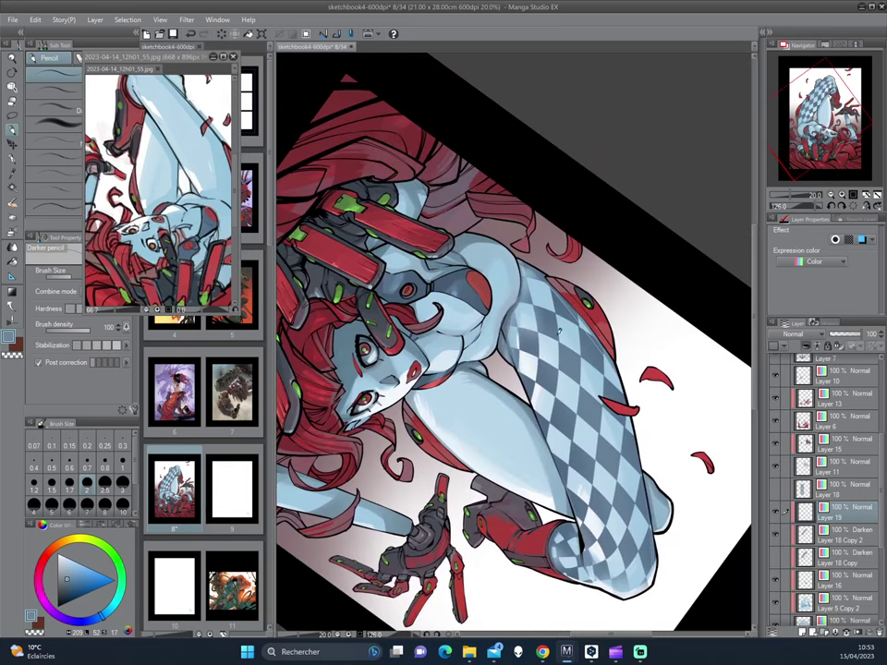
alt+click(534, 289)
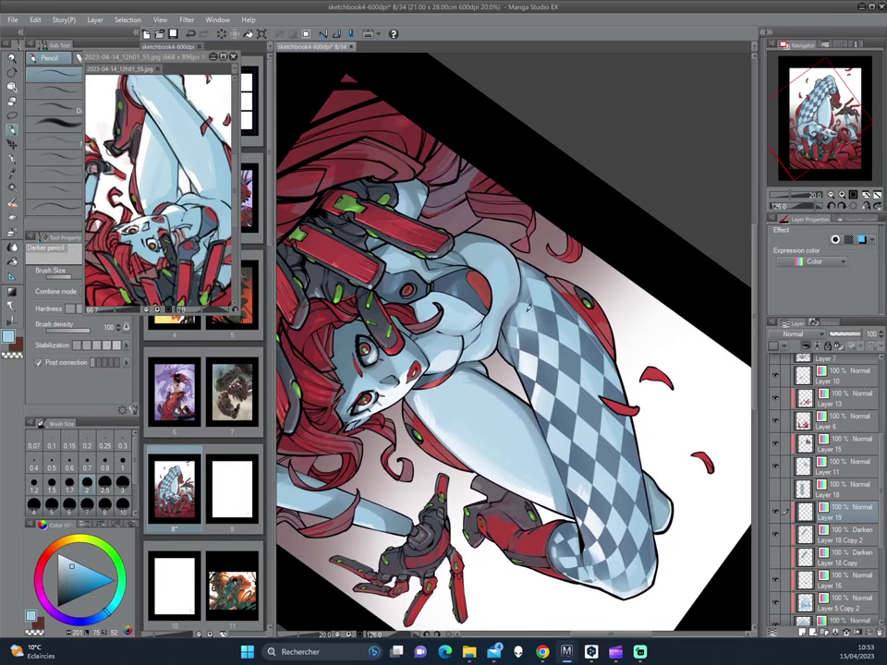
- Sample a dark blue-grey shade, undo the last pencil stroke, and re-level the page
mouse_move(542, 325)
mouse_down()
mouse_move(589, 316)
mouse_move(580, 325)
mouse_up()
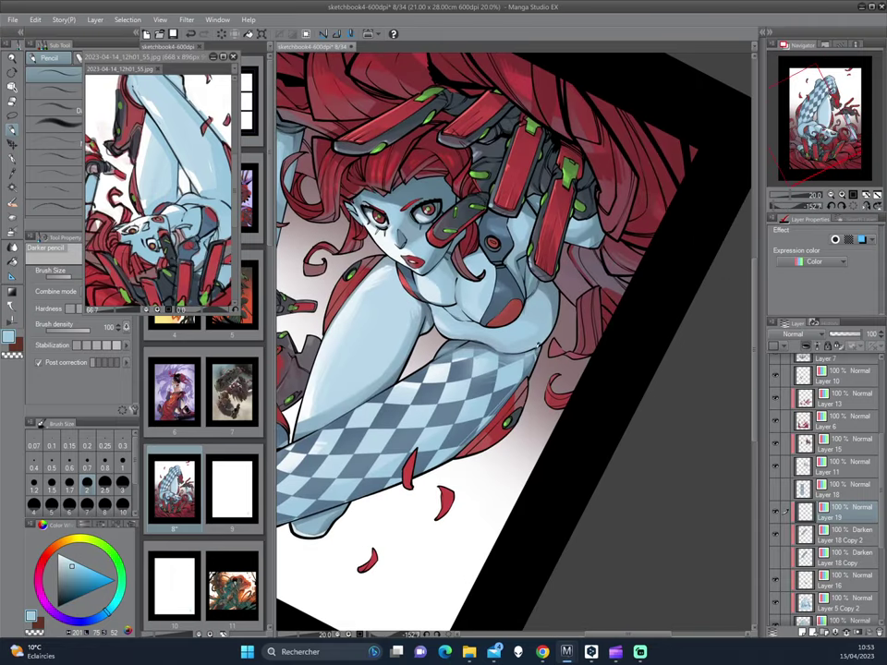
alt+click(403, 261)
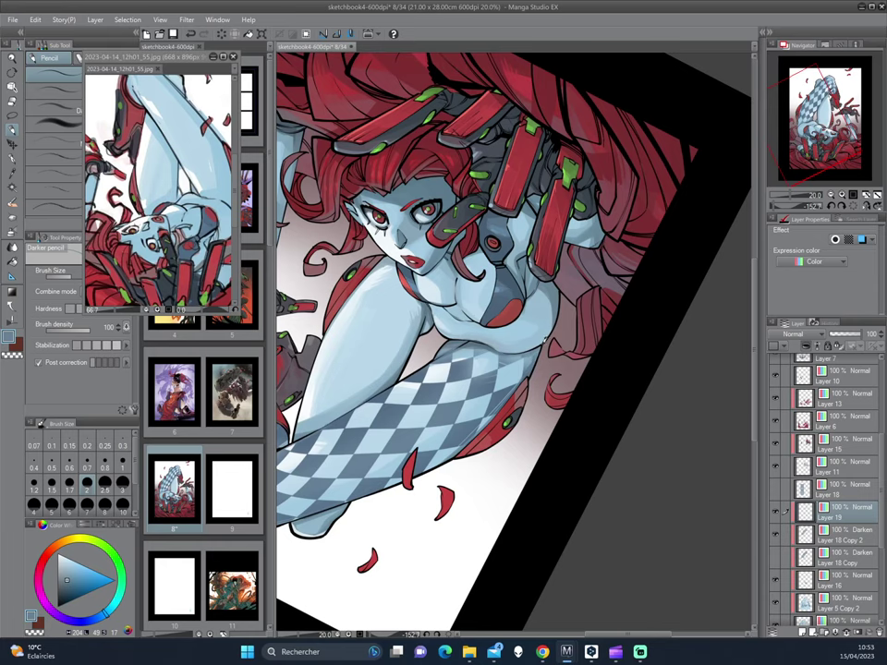
drag(403, 266, 415, 221)
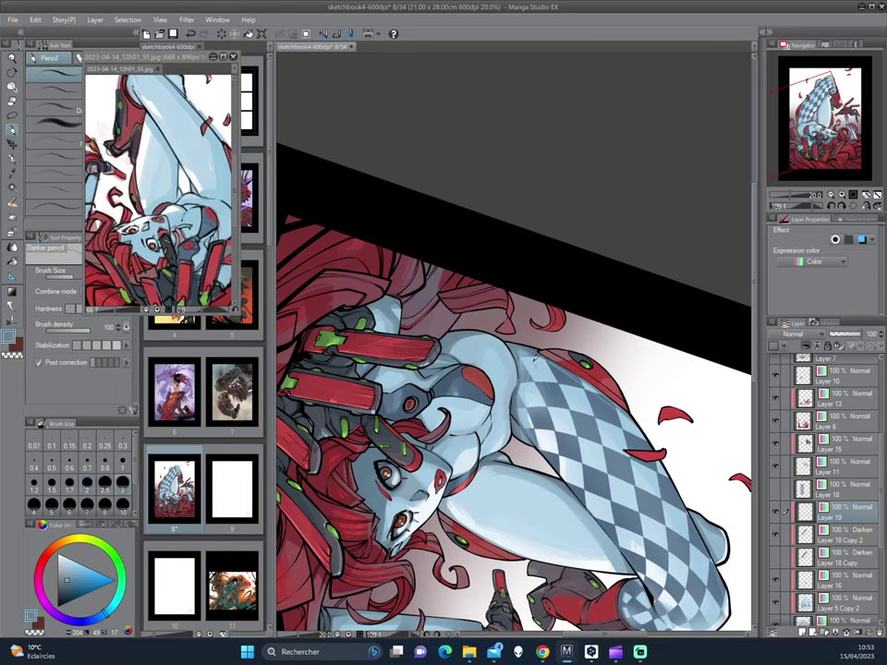
key(ctrl+z)
drag(505, 318, 573, 328)
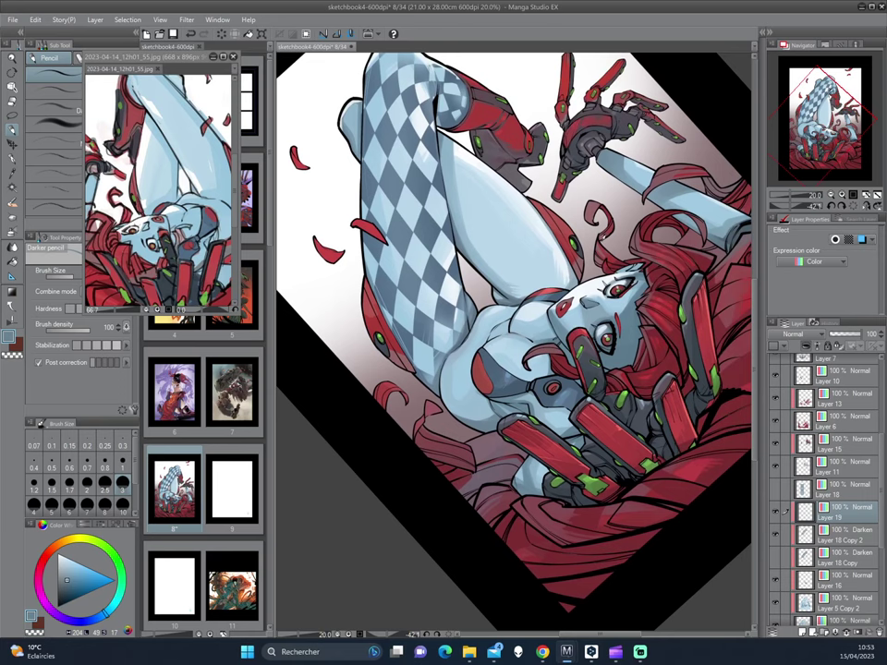
drag(450, 180, 625, 301)
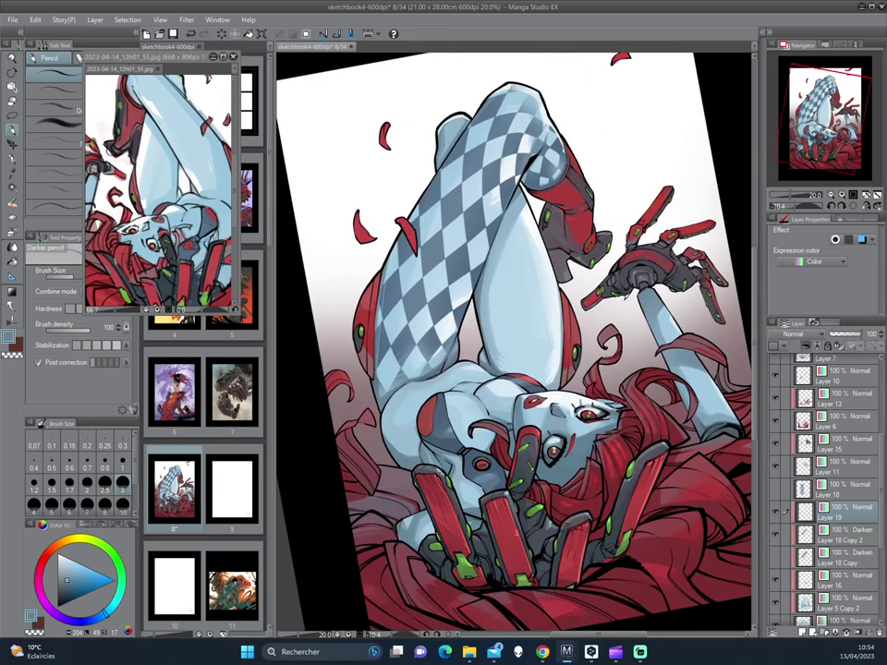
mouse_move(468, 225)
mouse_down()
mouse_move(577, 317)
mouse_move(610, 365)
mouse_up()
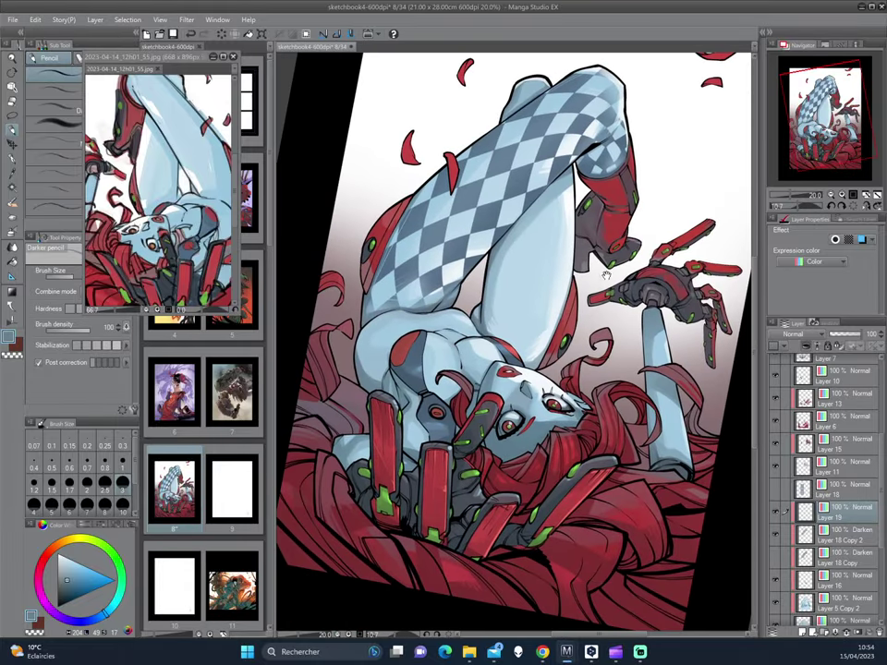
- Hide and reshow the red flats to compare them, then select Layer 13
click(775, 420)
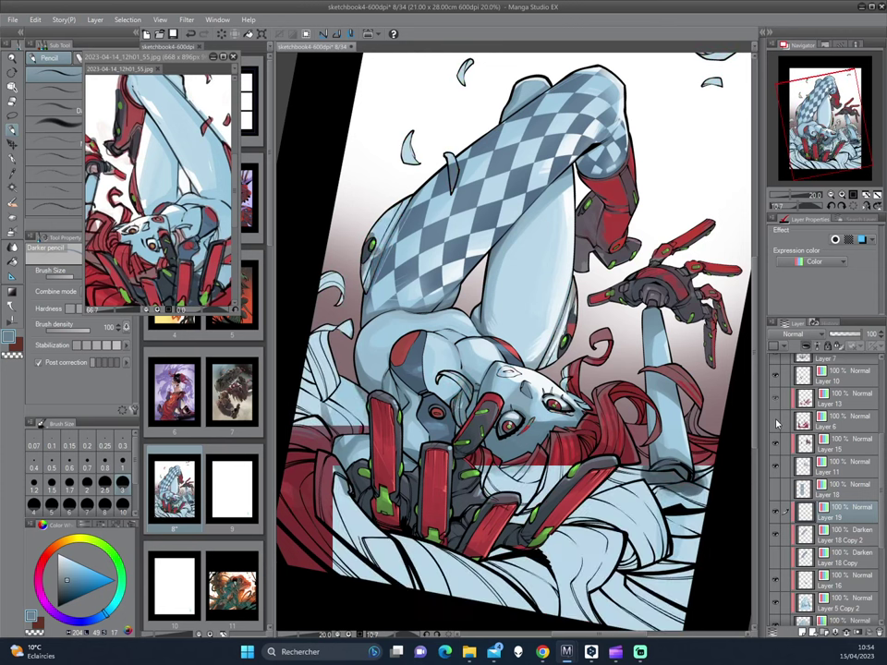
click(775, 420)
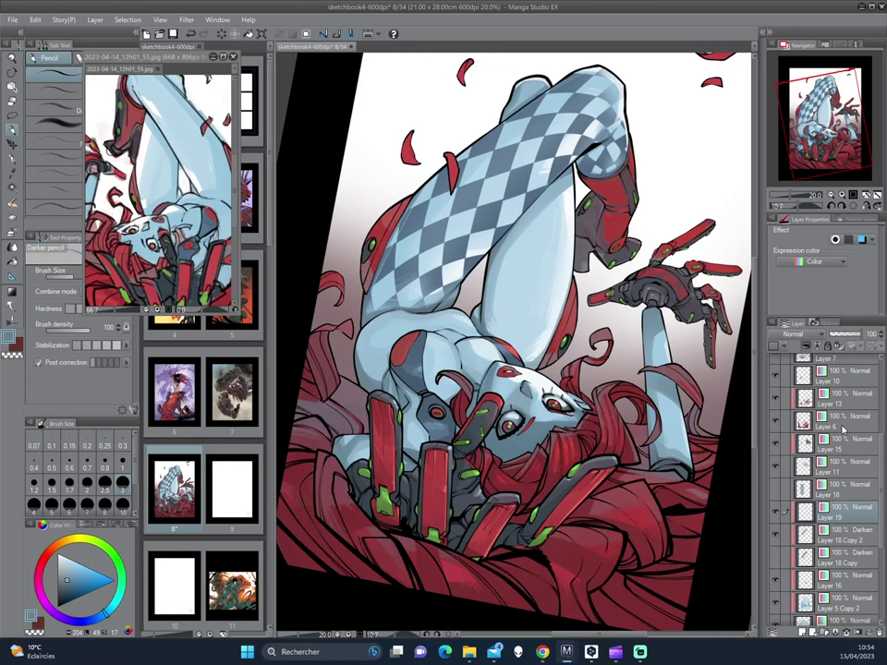
click(776, 421)
click(776, 422)
click(776, 422)
click(801, 403)
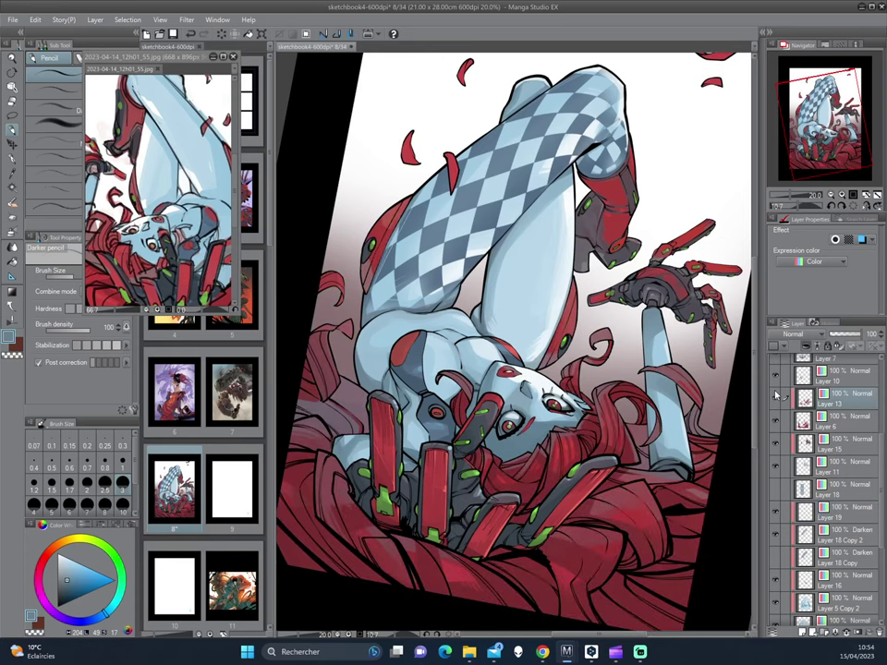
- Rotate the view counterclockwise and switch to the Watercolor tool's Oil paint sub tool
drag(462, 277, 531, 378)
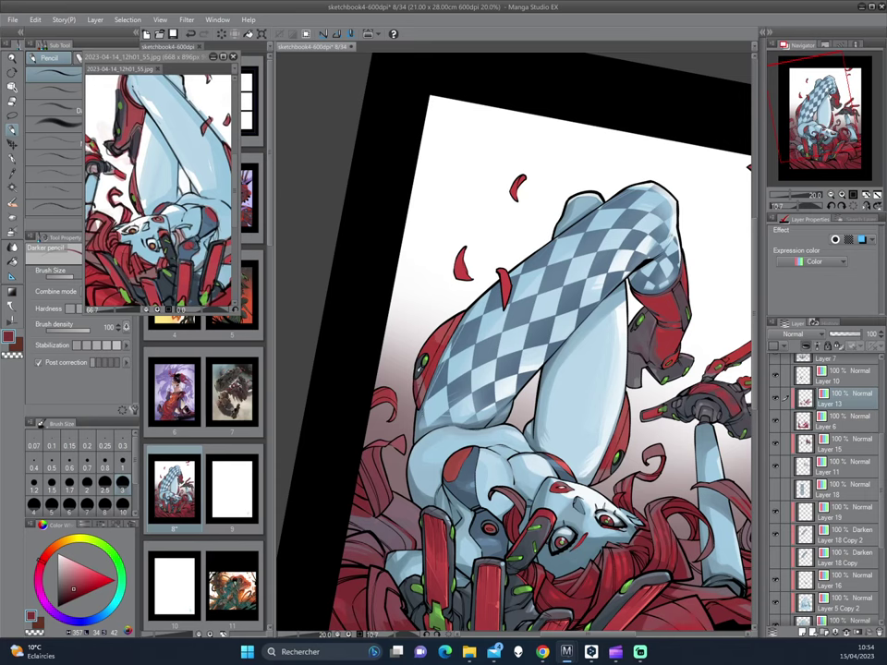
key(minus)
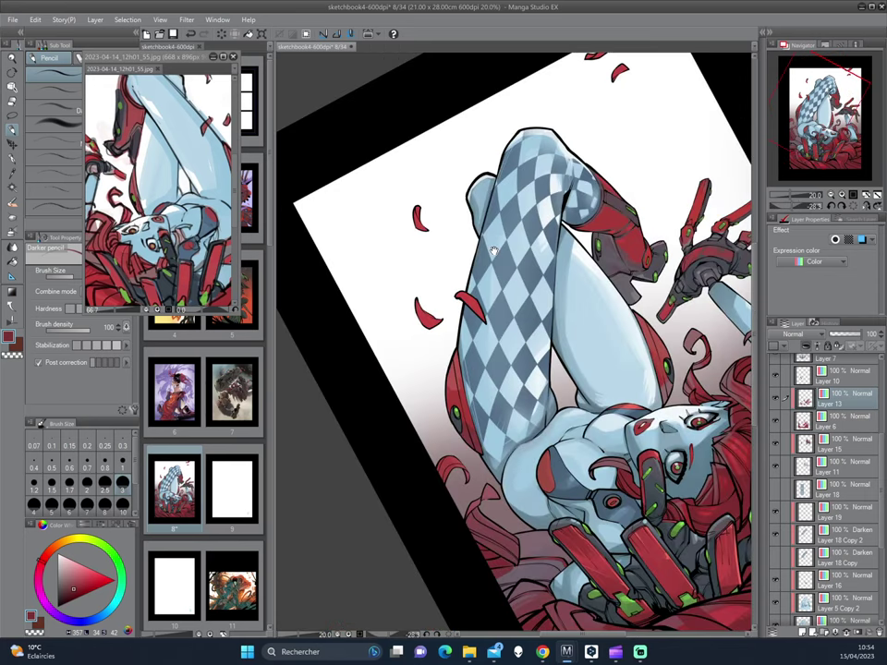
key(minus)
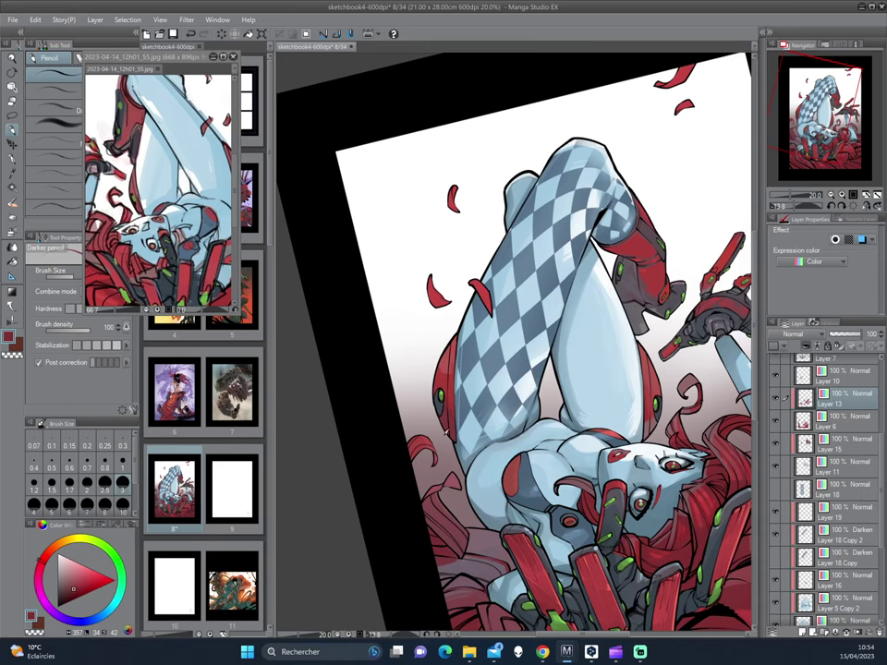
click(13, 202)
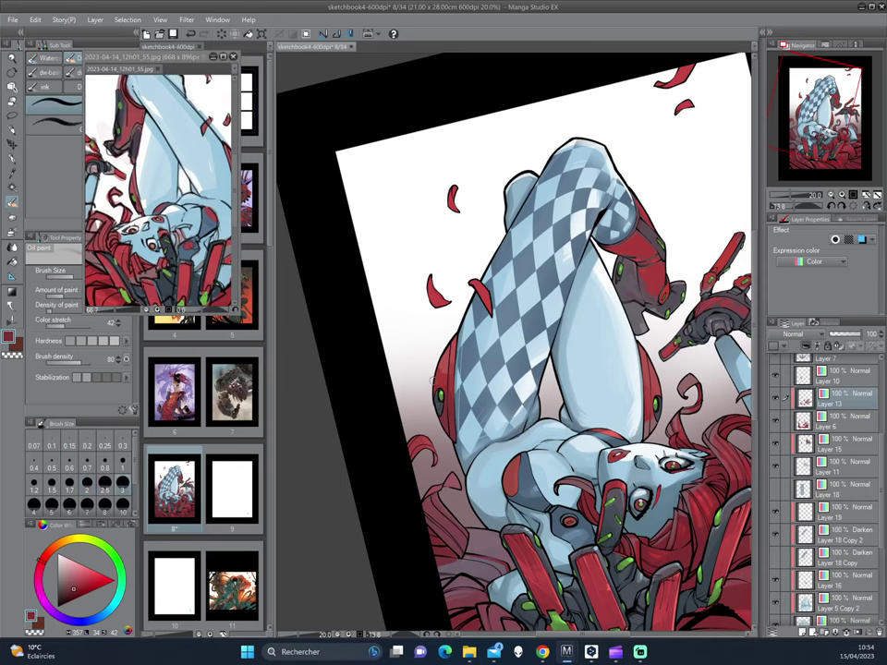
- Rotate and zoom the view back and forth to inspect the blue-skinned, red-haired figure
key(asciicircum)
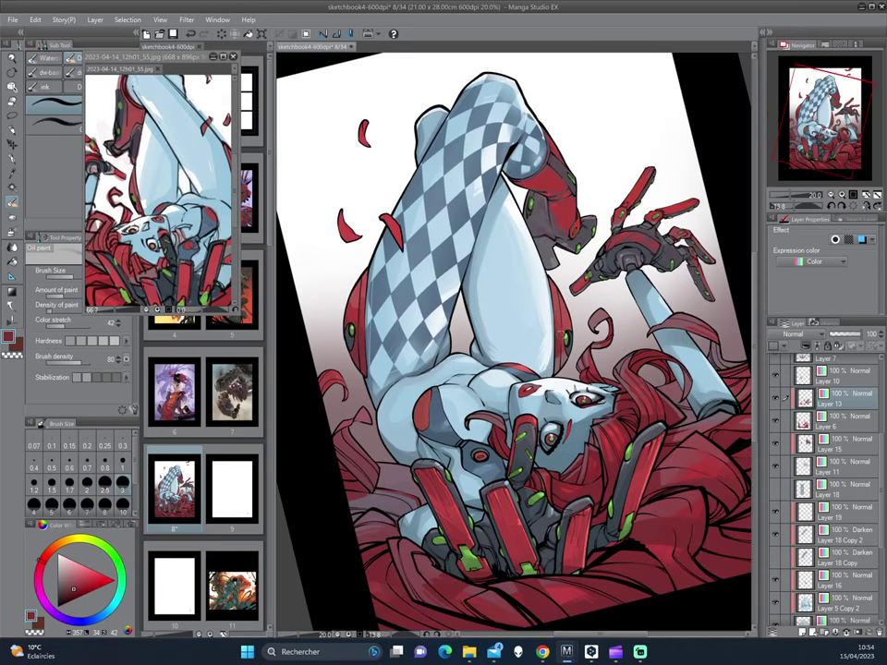
key(minus)
scroll(424, 247, up, 1)
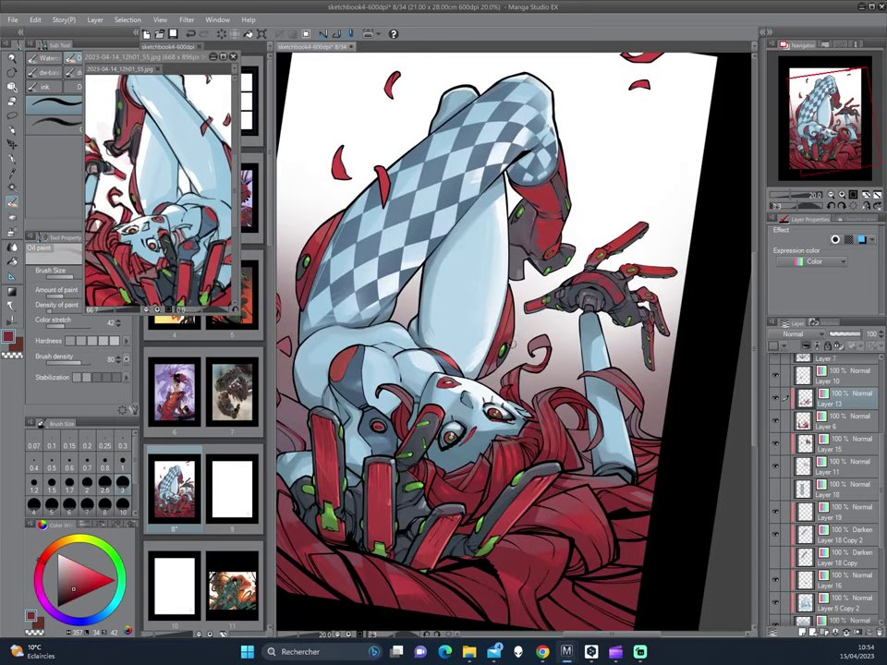
key(asciicircum)
key(asciicircum)
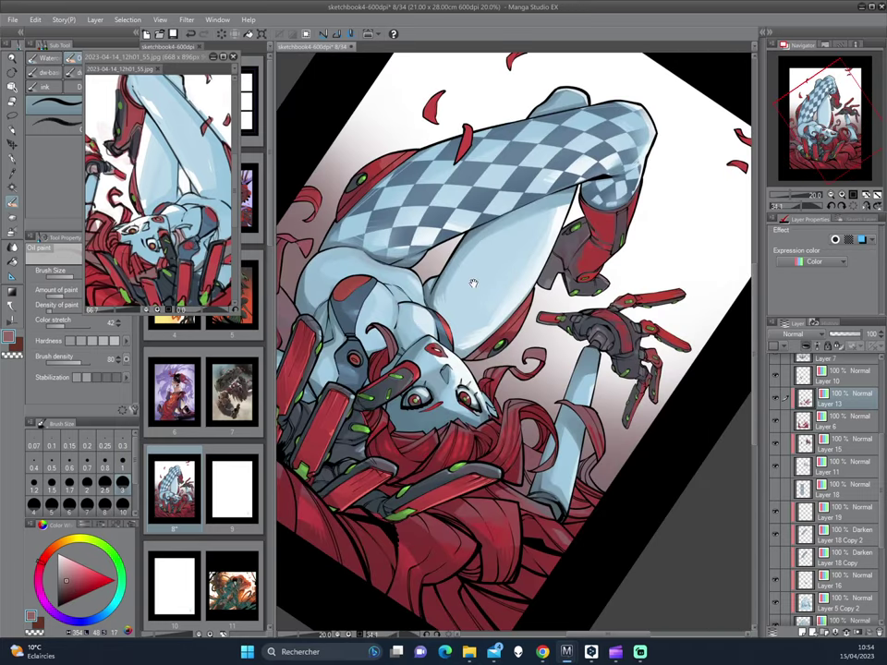
scroll(457, 277, up, 1)
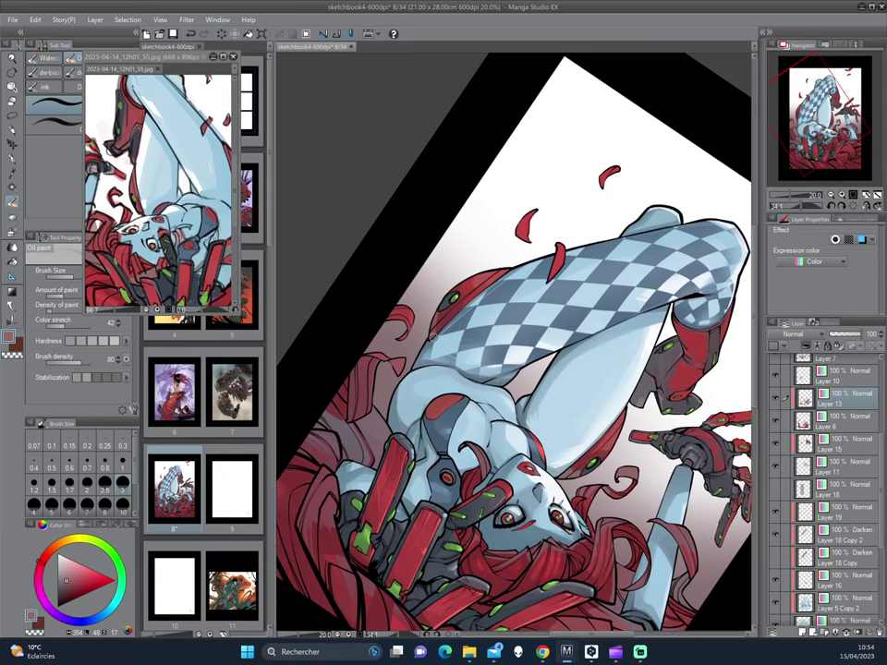
scroll(344, 223, down, 3)
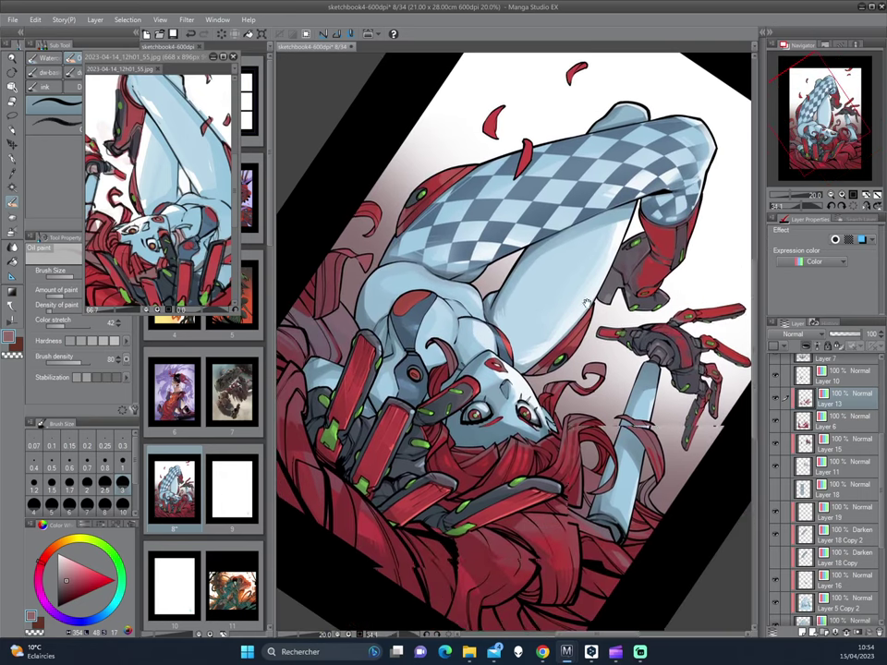
key(minus)
scroll(523, 447, up, 1)
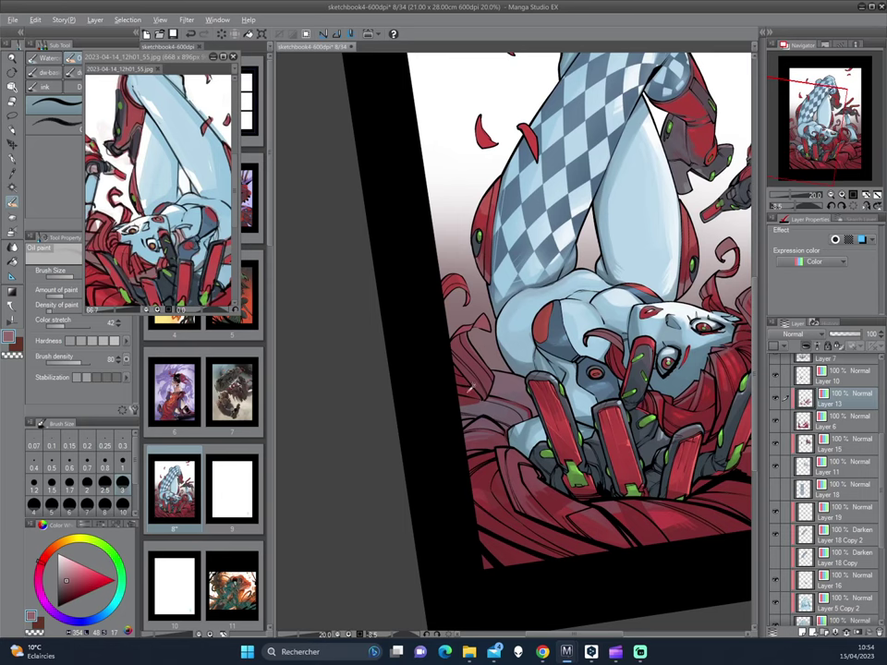
key(minus)
key(minus)
key(minus)
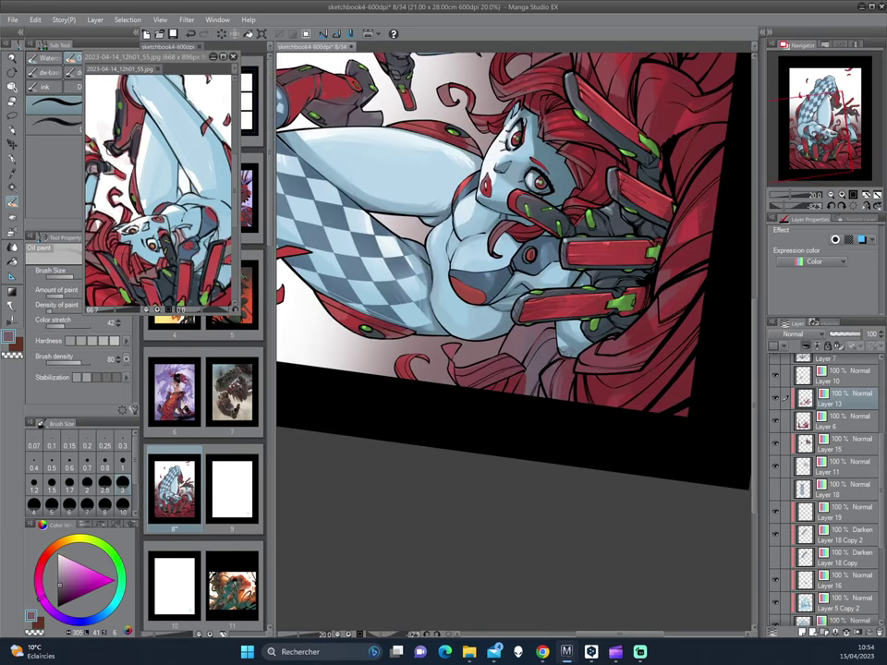
key(minus)
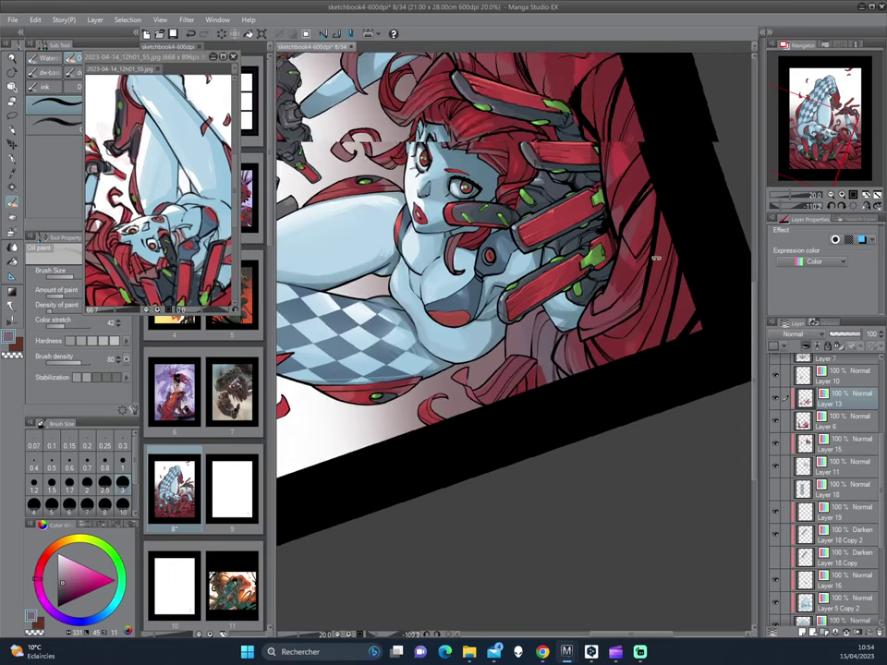
key(asciicircum)
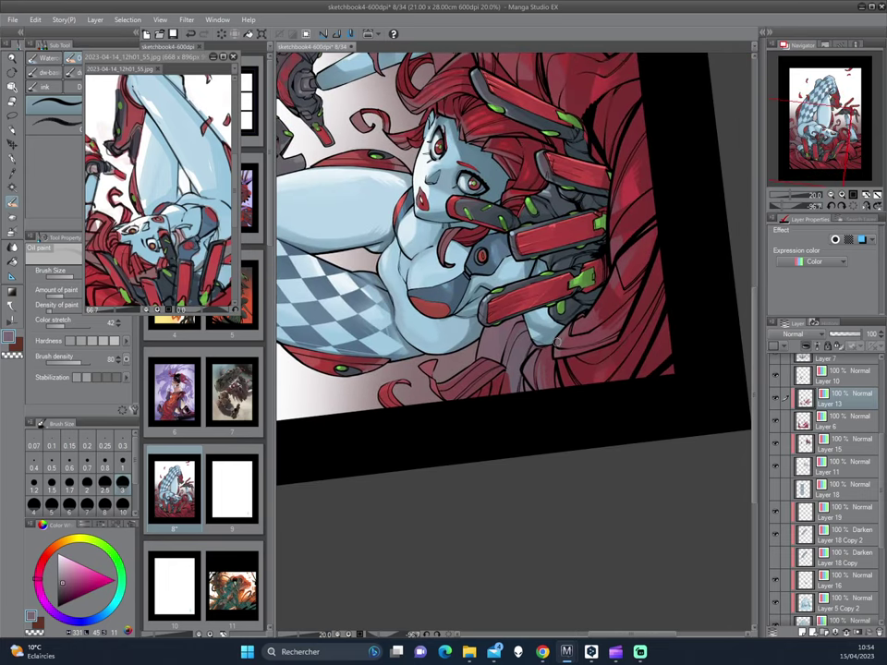
- Tilt and zoom the page diagonally to review the red hair and armour
mouse_move(447, 205)
mouse_down()
mouse_move(605, 312)
mouse_move(388, 293)
mouse_move(520, 356)
mouse_up()
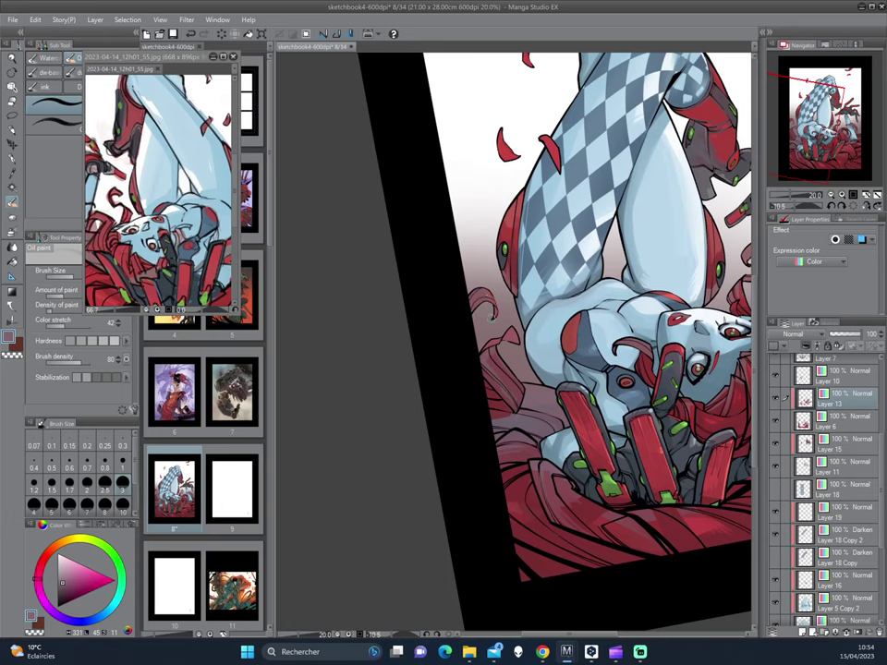
scroll(499, 296, up, 3)
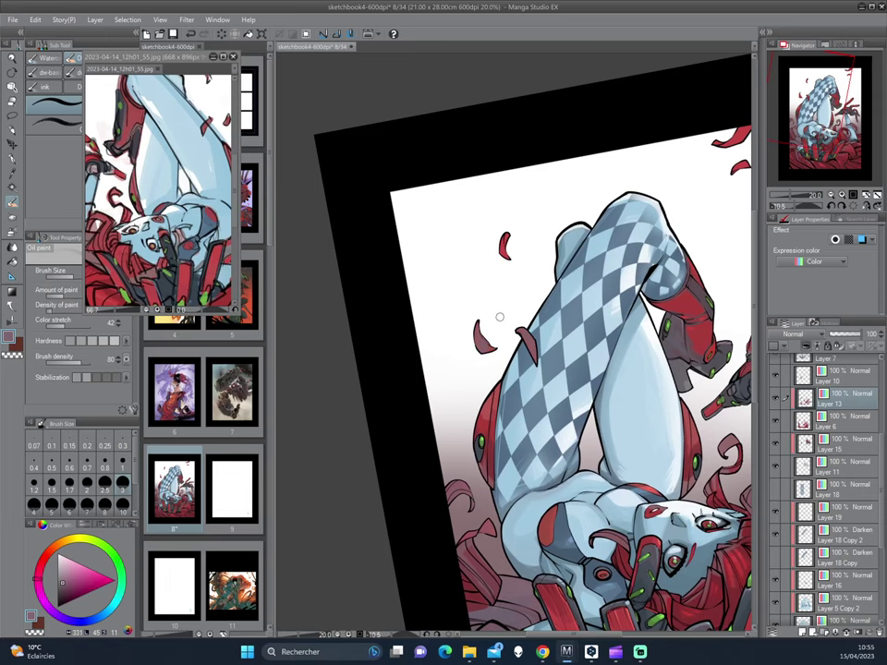
scroll(582, 281, down, 1)
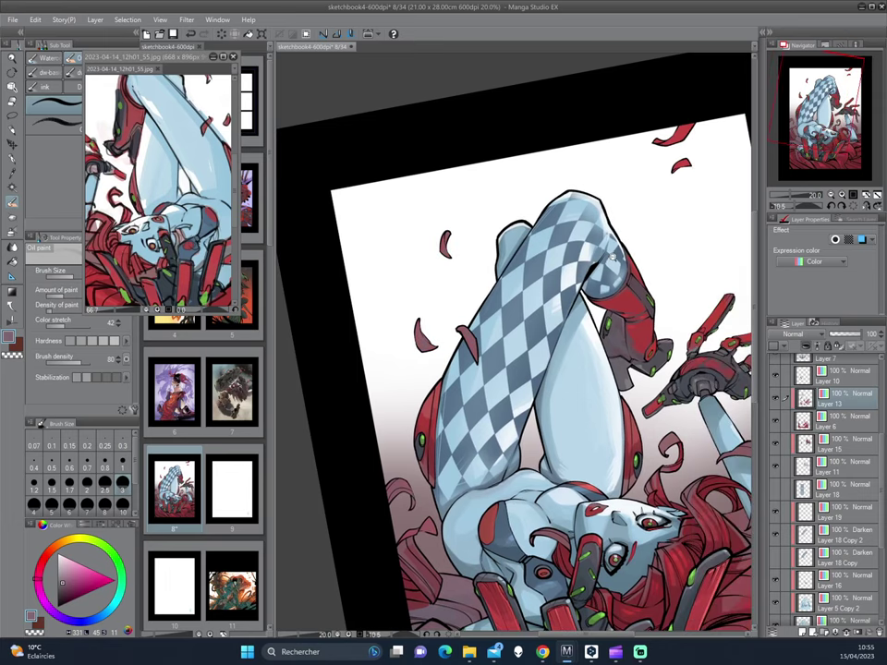
scroll(628, 258, down, 1)
mouse_move(651, 240)
mouse_down()
mouse_move(521, 357)
mouse_move(513, 381)
mouse_move(567, 273)
mouse_up()
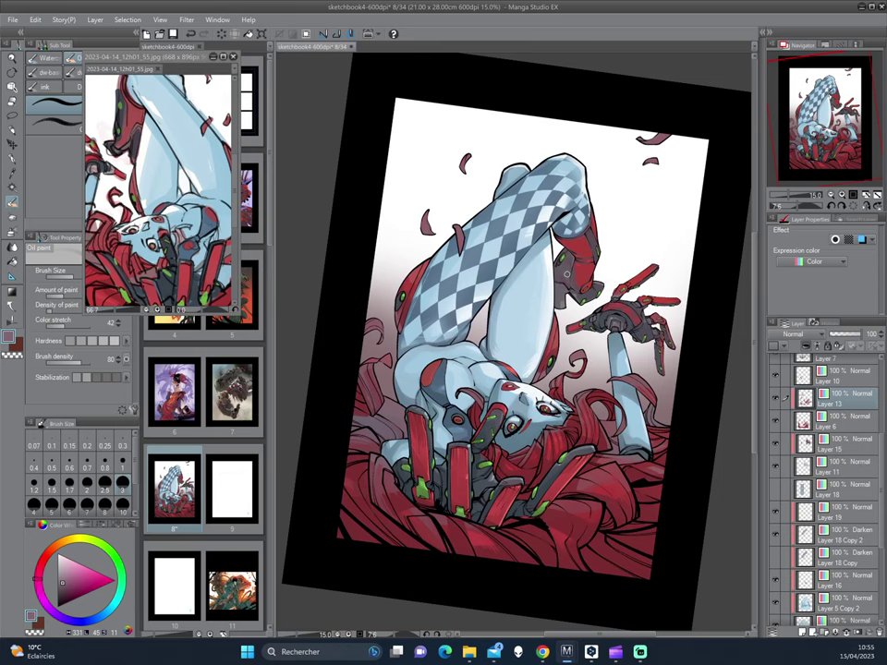
scroll(566, 273, up, 1)
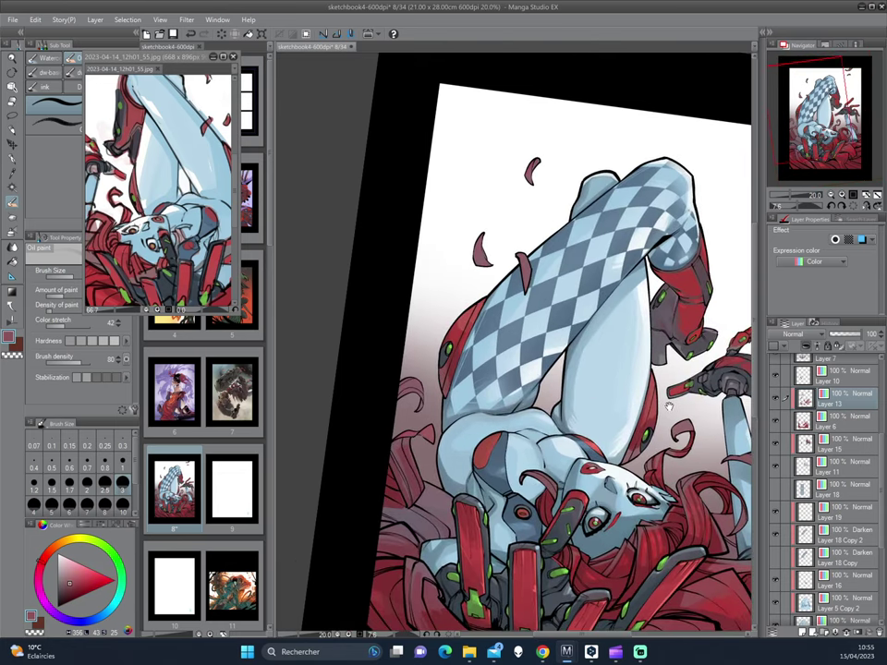
drag(669, 406, 587, 93)
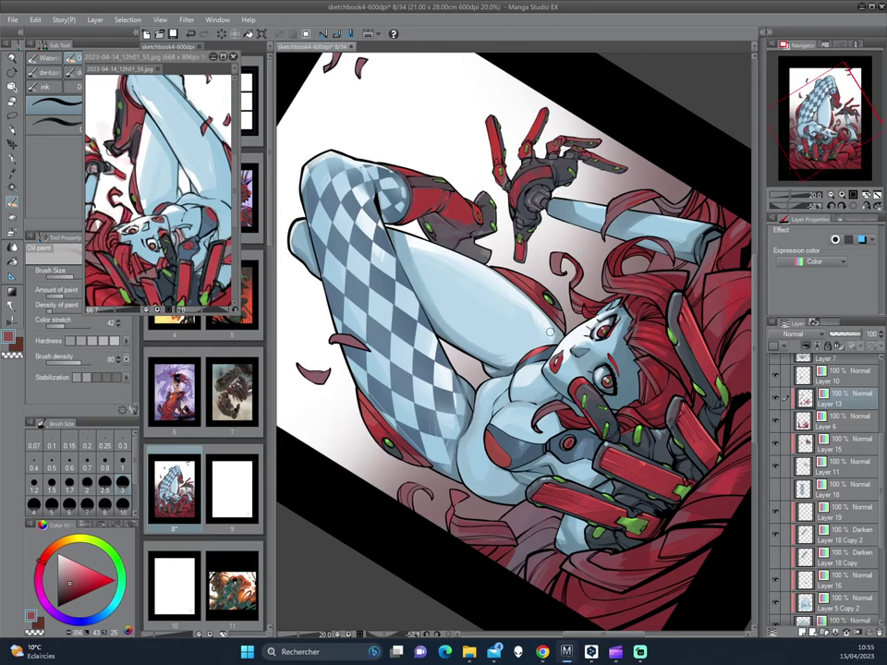
drag(549, 331, 614, 320)
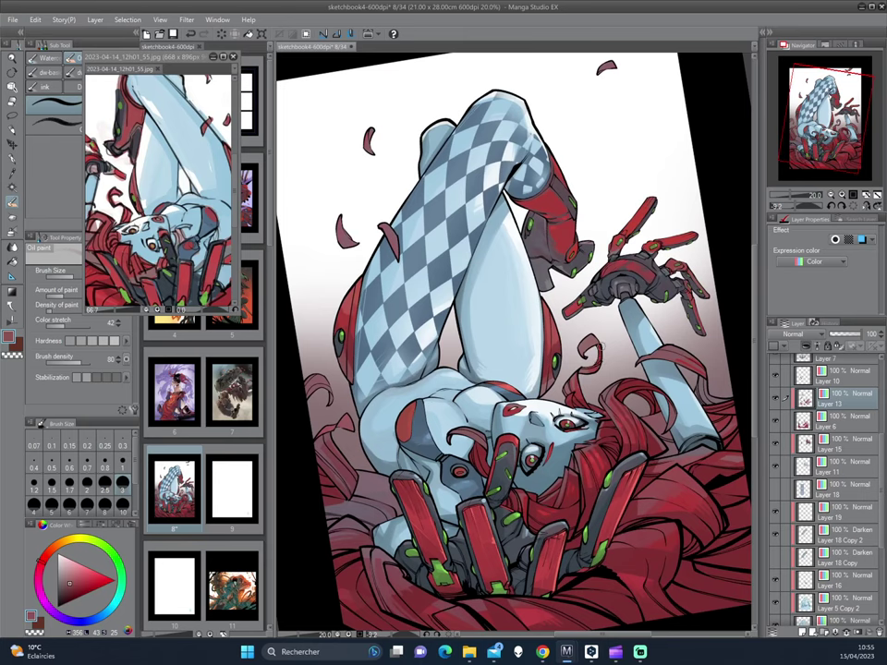
scroll(517, 305, up, 2)
scroll(555, 314, up, 1)
scroll(580, 320, up, 2)
- Sample a colour from the artwork and rotate the canvas back toward upright
drag(578, 320, 511, 354)
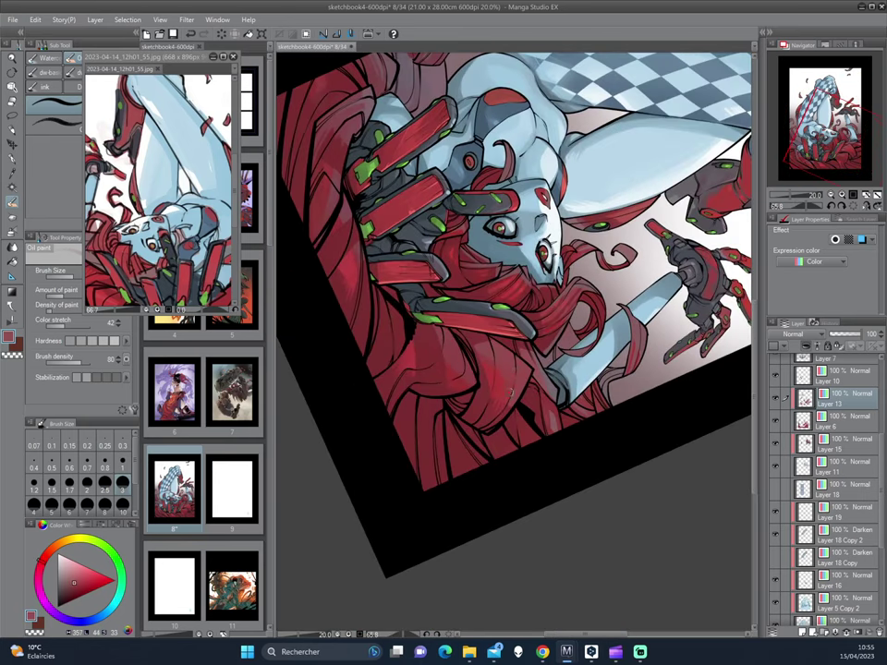
key(minus)
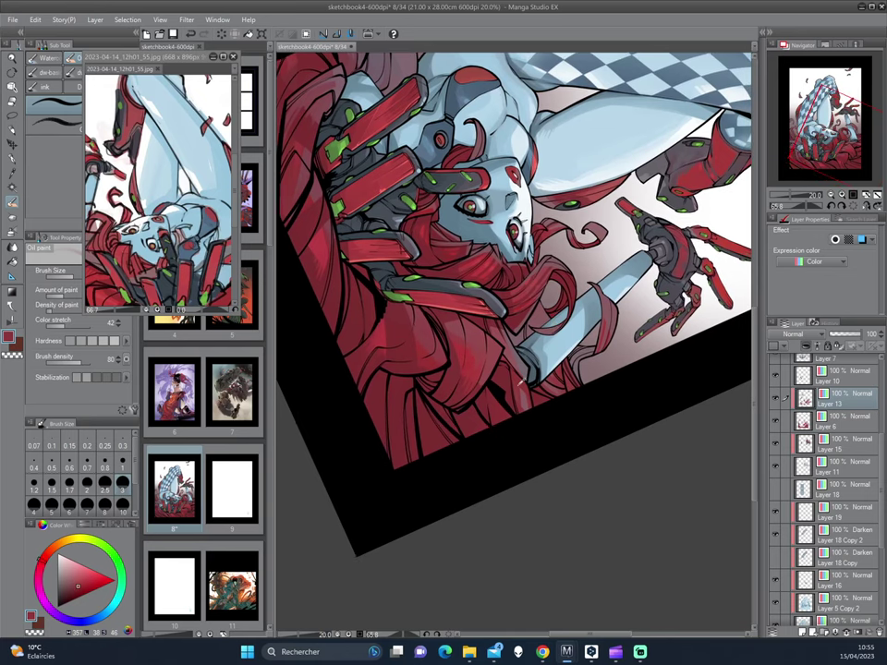
alt+click(499, 382)
key(asciicircum)
key(minus)
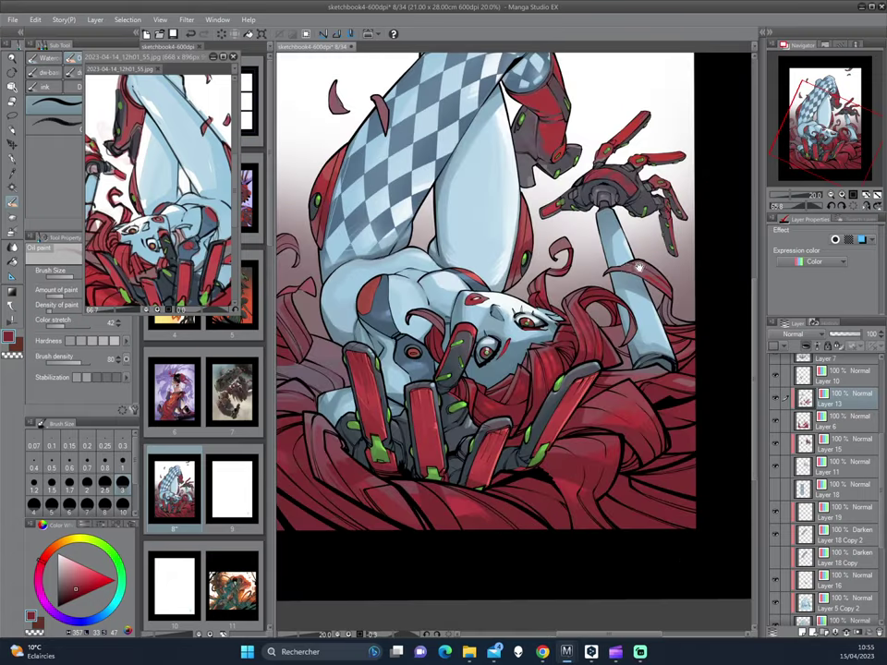
key(asciicircum)
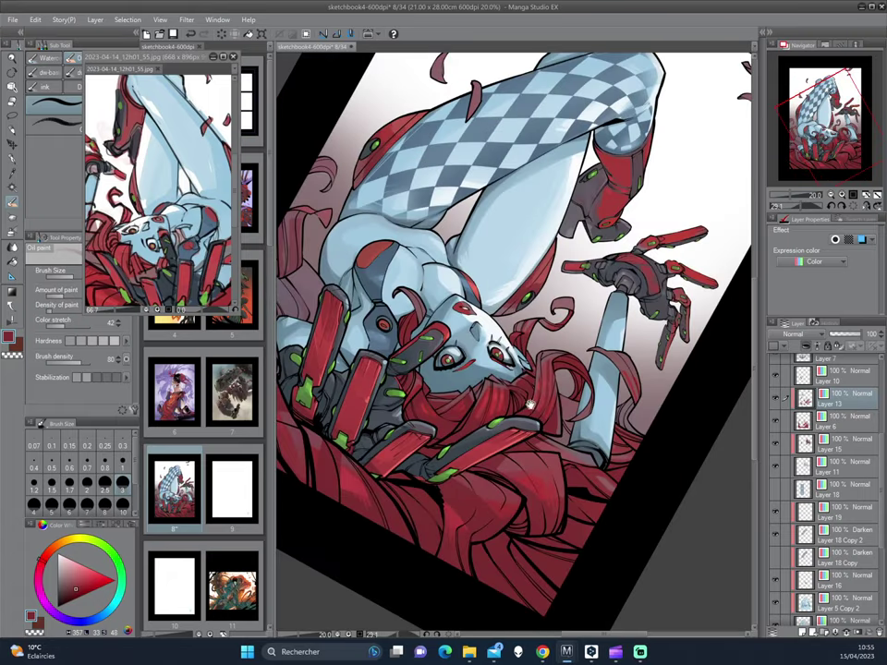
key(asciicircum)
key(minus)
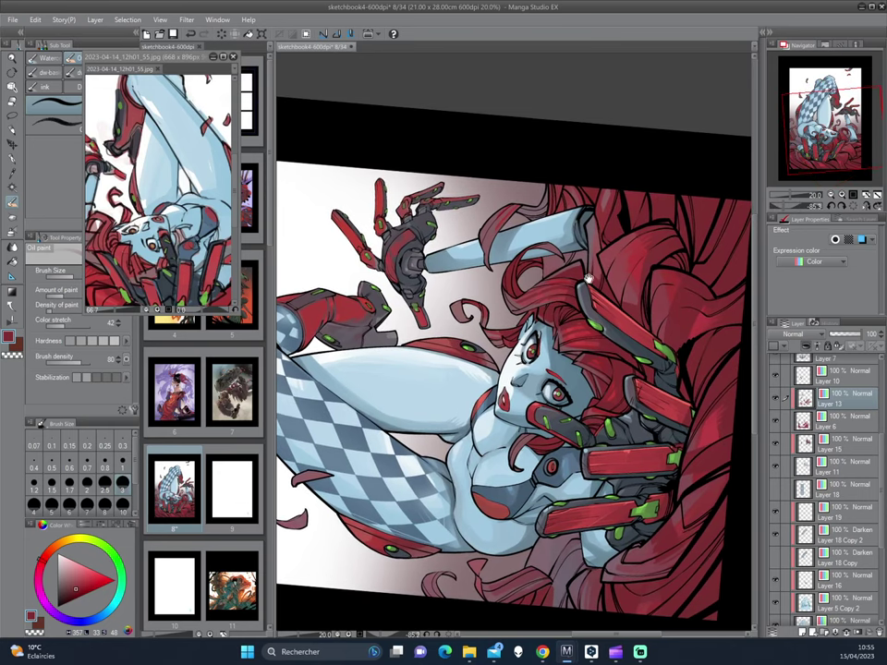
- Switch to the G-pen, swap main and sub colours, and pick red while rotating the canvas
key(p)
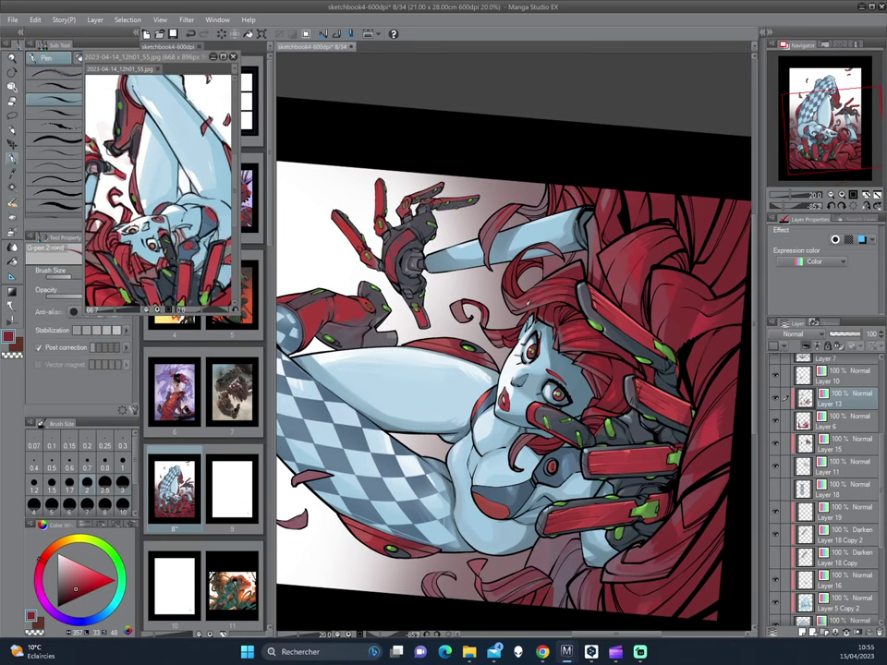
key(x)
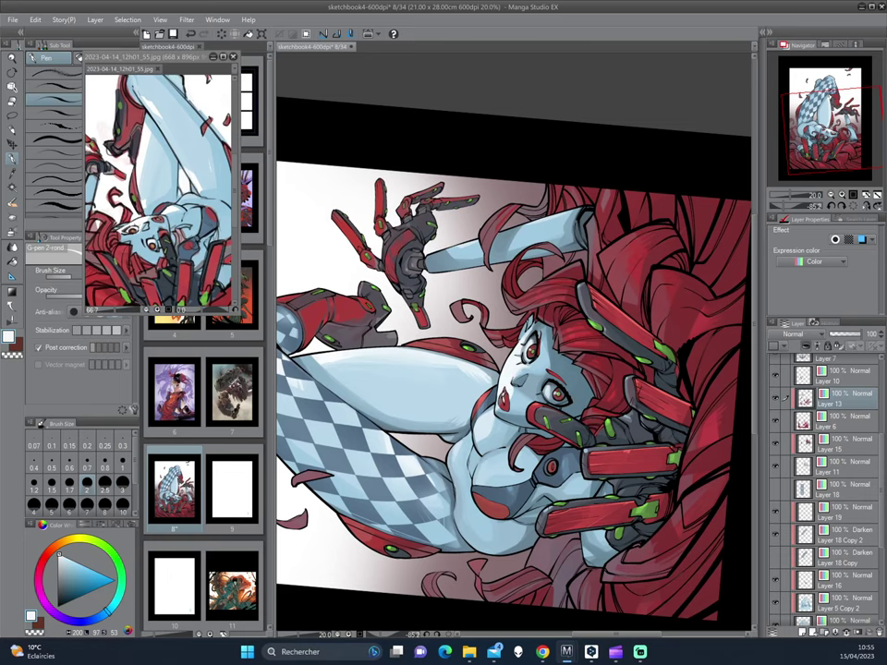
mouse_move(554, 351)
mouse_down()
mouse_move(588, 344)
mouse_move(605, 359)
mouse_up()
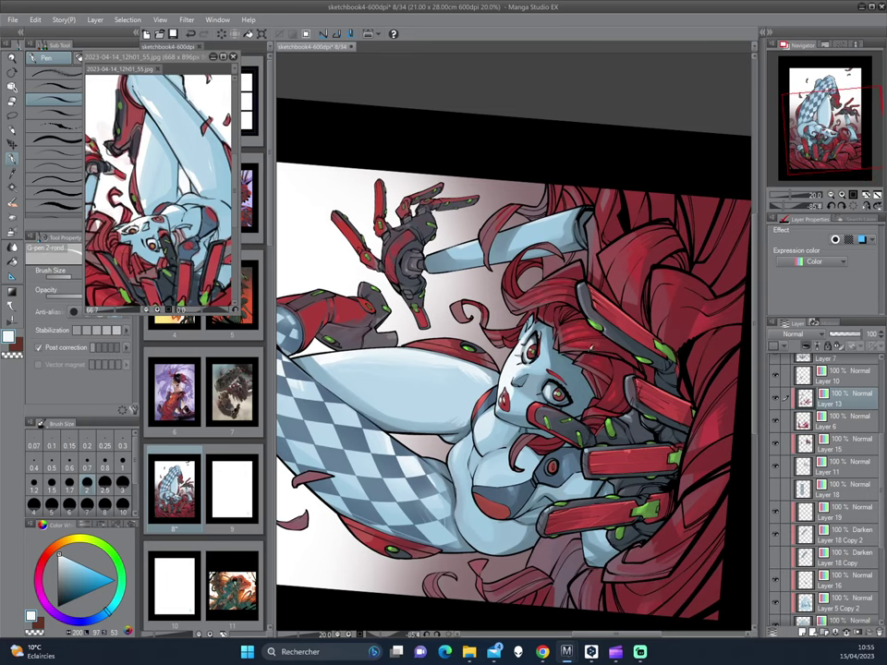
drag(441, 263, 411, 214)
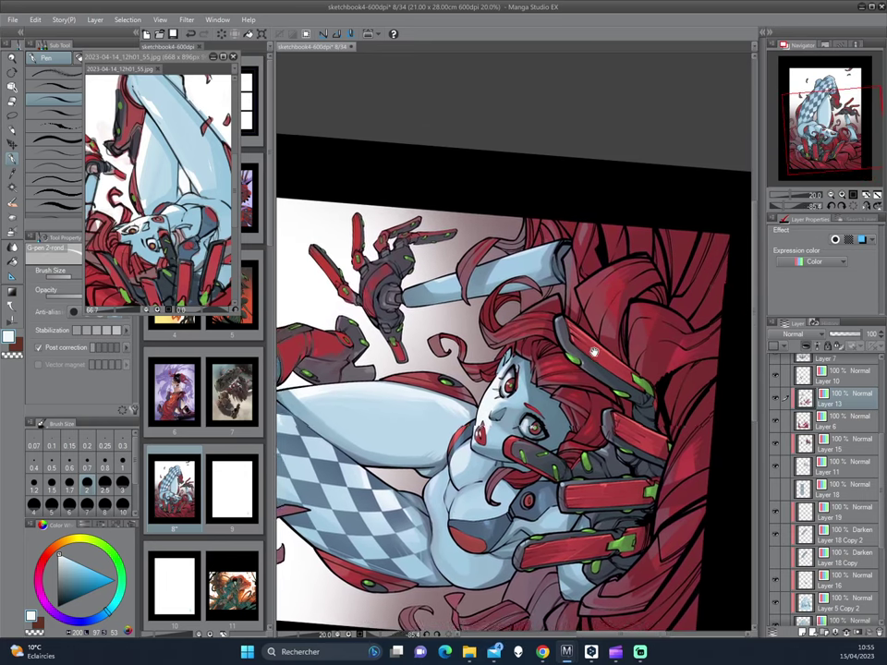
alt+click(409, 269)
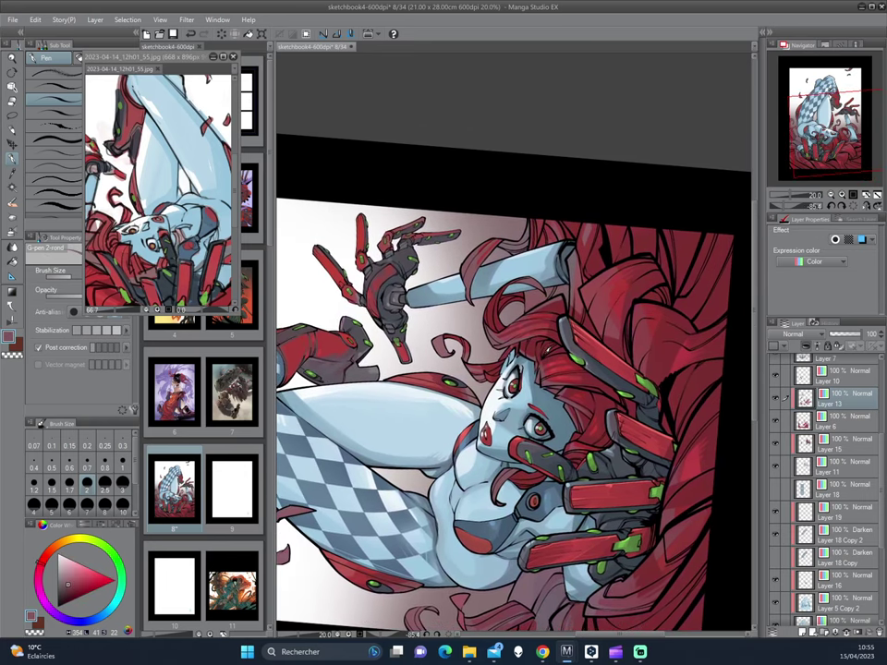
mouse_move(411, 264)
mouse_down()
mouse_move(583, 328)
mouse_move(513, 363)
mouse_up()
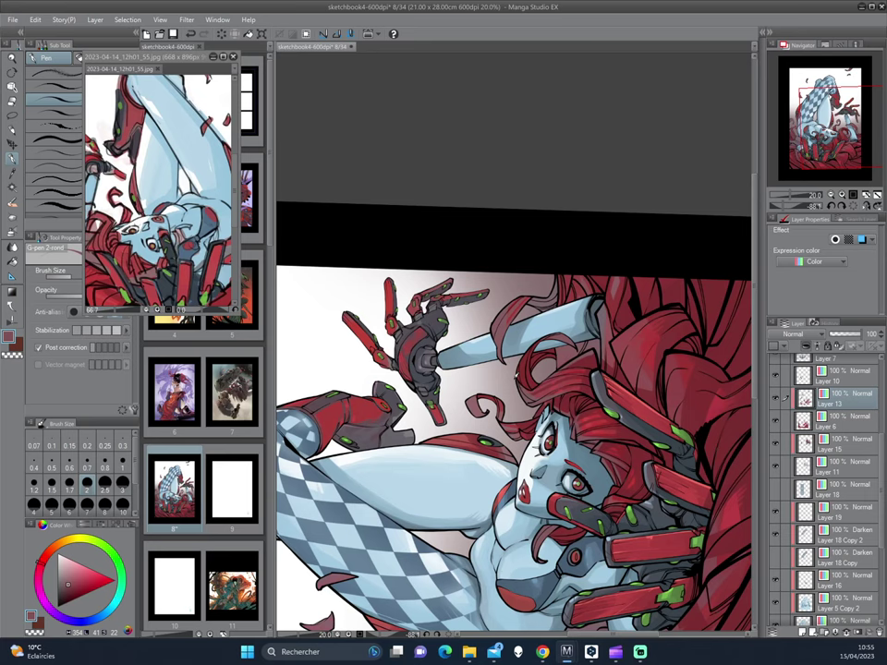
- Pick a darker greyish red, then straighten and re-centre the upright page
mouse_move(562, 370)
mouse_down()
mouse_move(559, 247)
mouse_move(573, 312)
mouse_move(562, 274)
mouse_up()
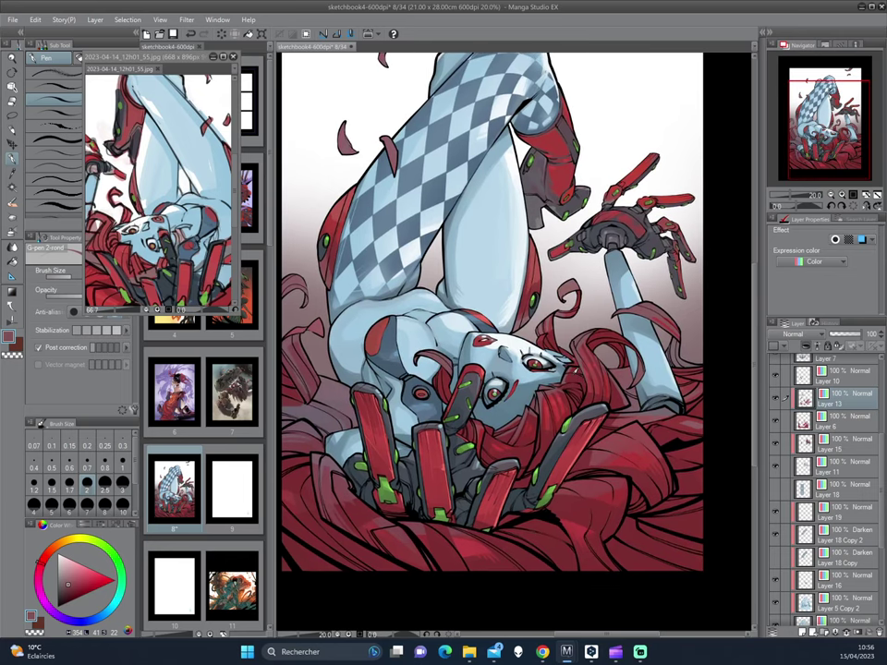
scroll(563, 349, up, 2)
mouse_move(564, 349)
mouse_down()
mouse_move(580, 425)
mouse_move(435, 271)
mouse_up()
drag(393, 356, 554, 399)
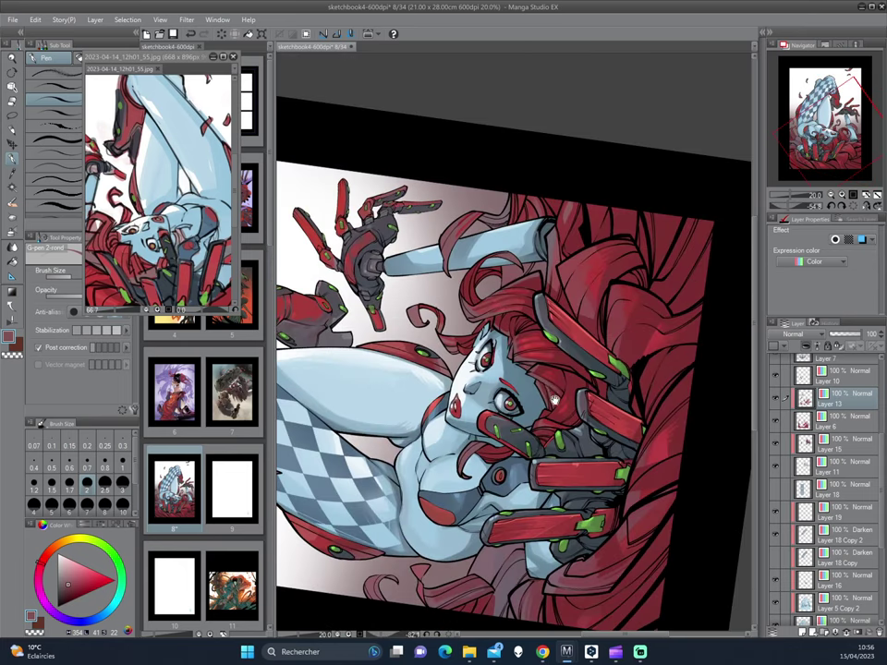
alt+click(566, 373)
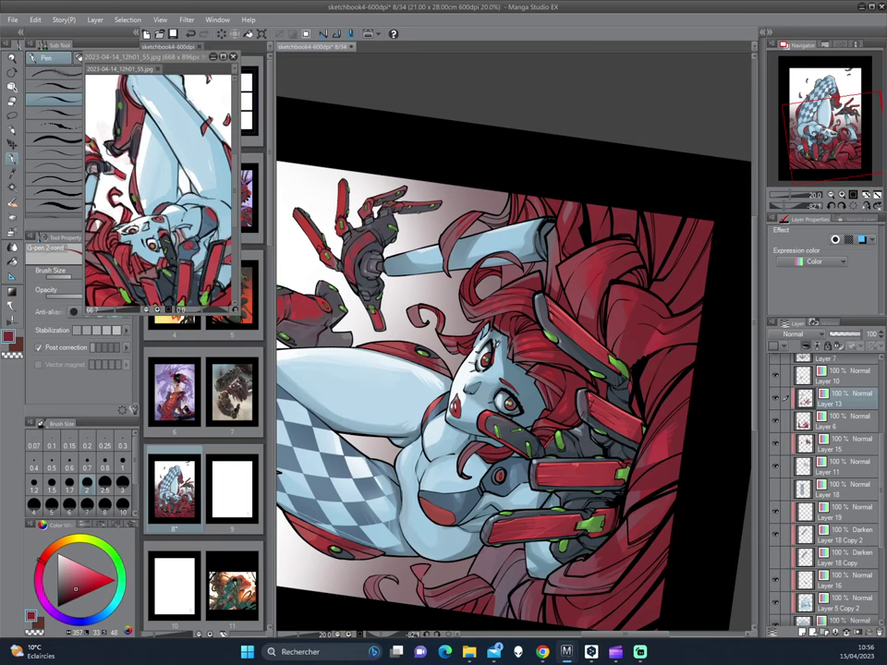
mouse_move(421, 286)
mouse_down()
mouse_move(605, 411)
mouse_move(453, 219)
mouse_up()
scroll(445, 238, down, 2)
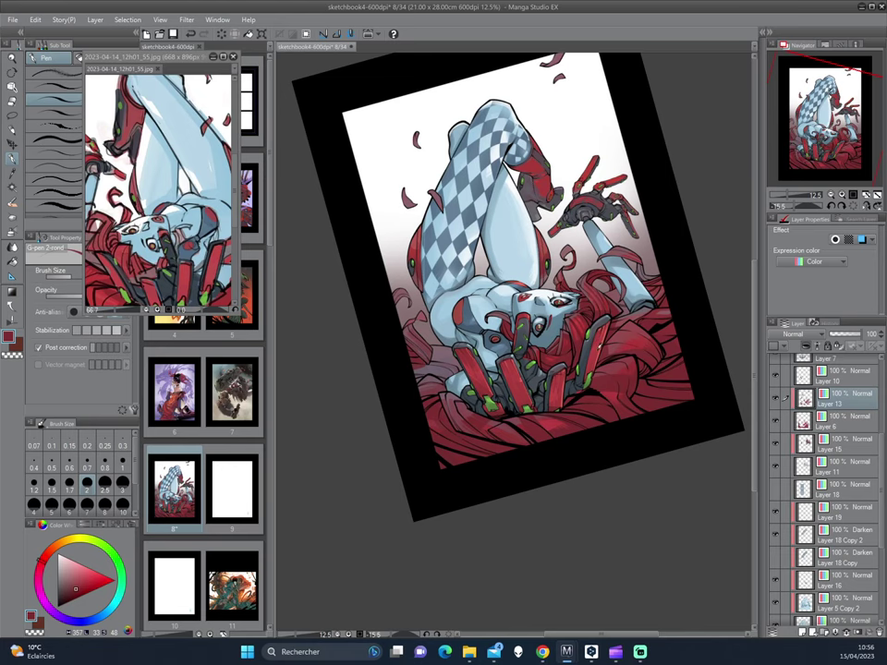
scroll(444, 240, up, 1)
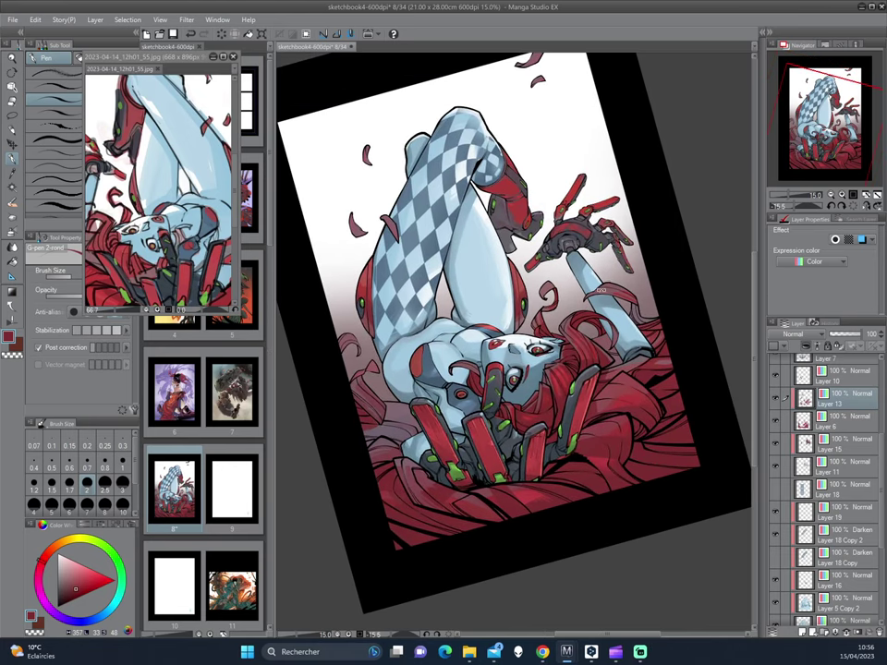
drag(459, 239, 459, 249)
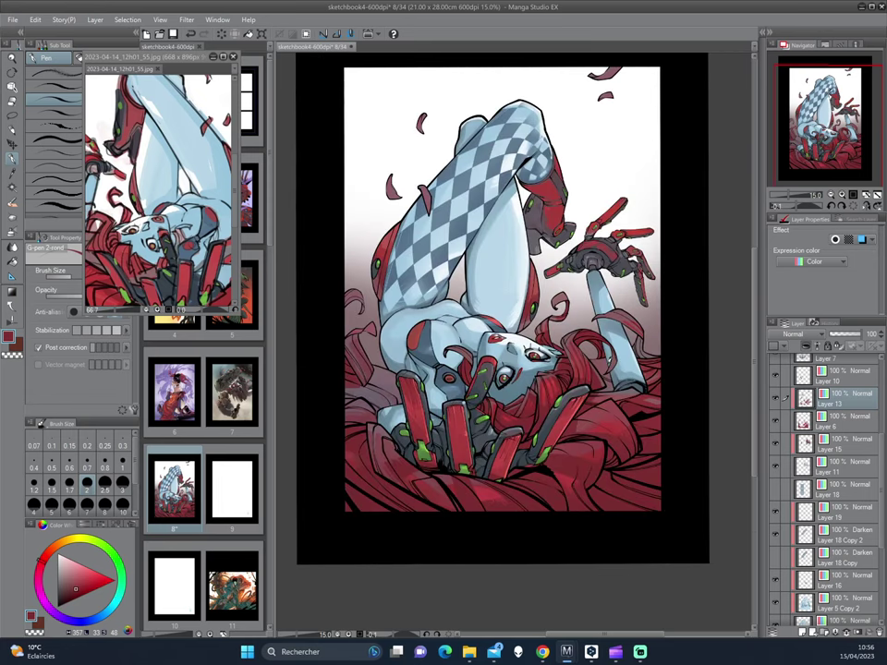
- Add a new full-colour Layer 20 above Layer 4
scroll(852, 434, up, 3)
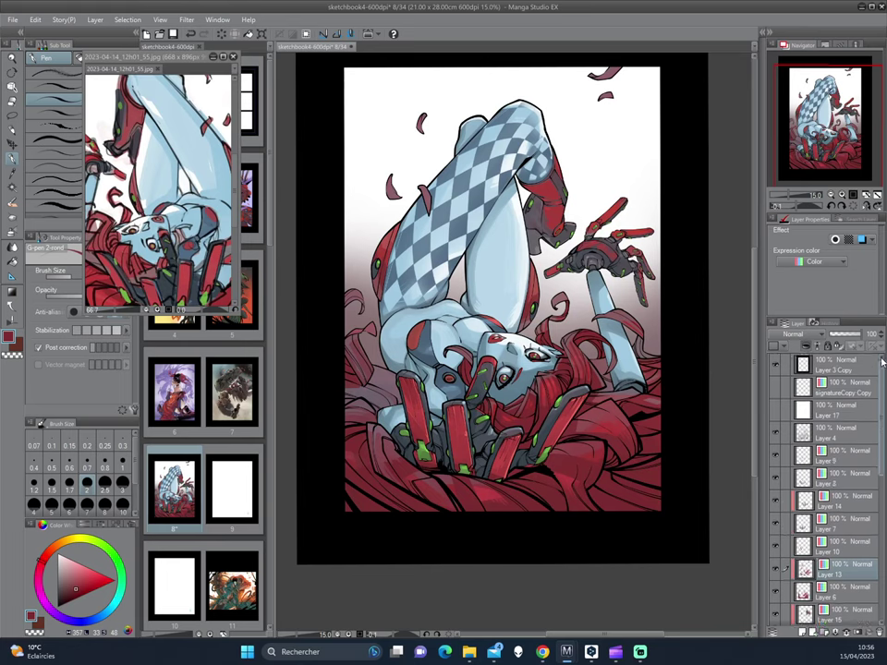
click(852, 434)
click(790, 628)
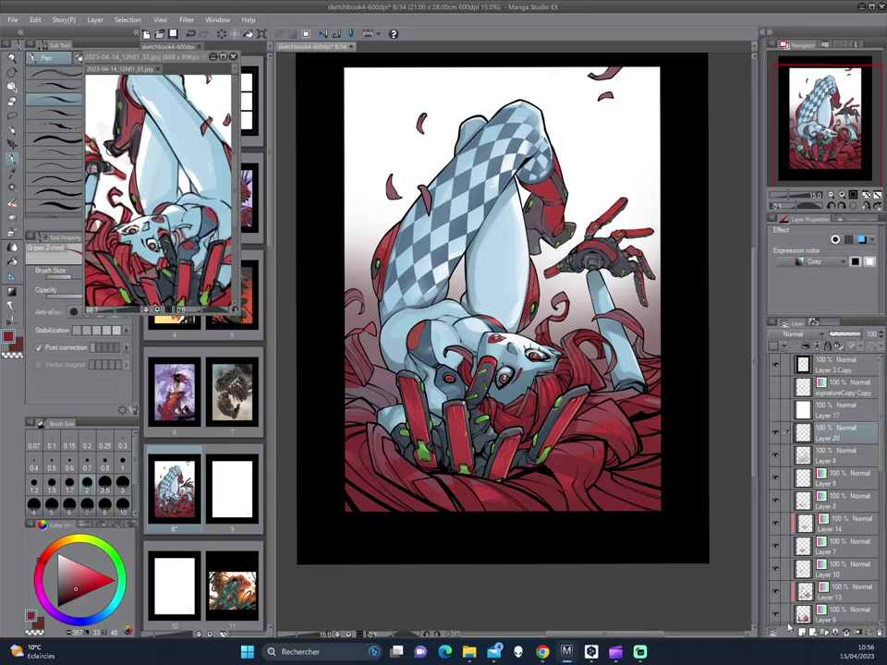
click(822, 262)
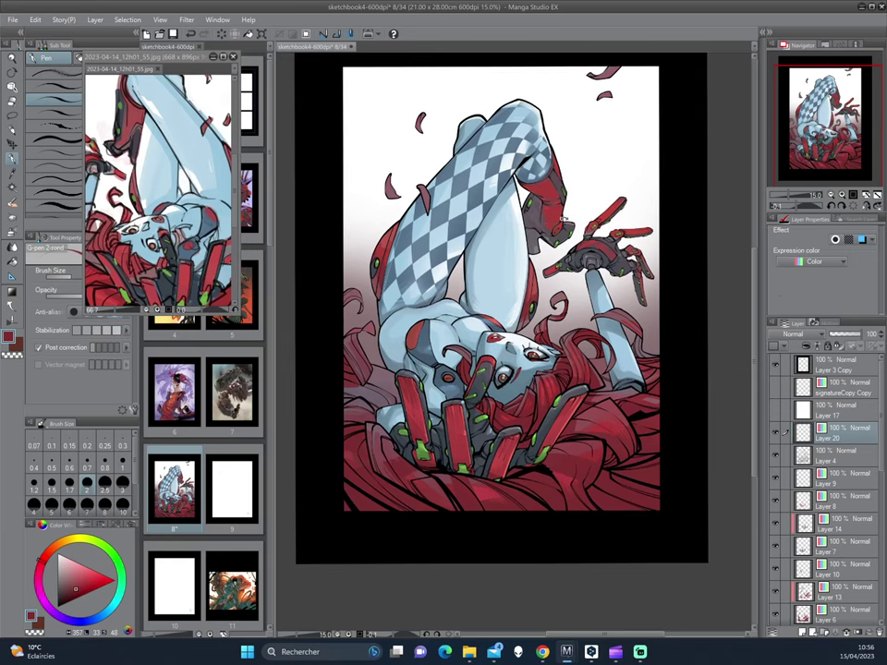
- Zoom in and rotate the canvas so the page is nearly upside-down
drag(502, 287, 565, 325)
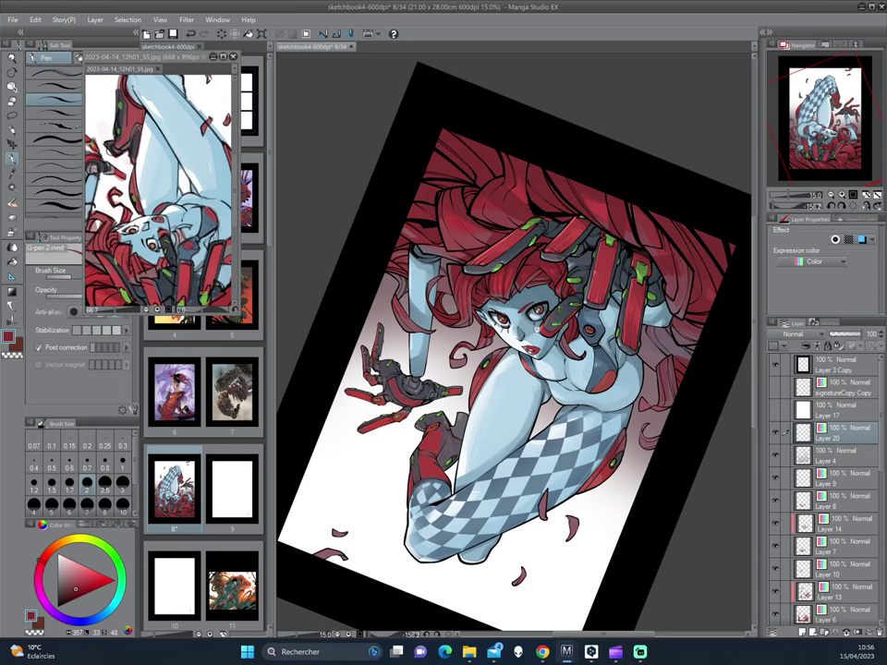
scroll(569, 342, up, 2)
scroll(573, 365, up, 1)
scroll(579, 390, up, 1)
key(asciicircum)
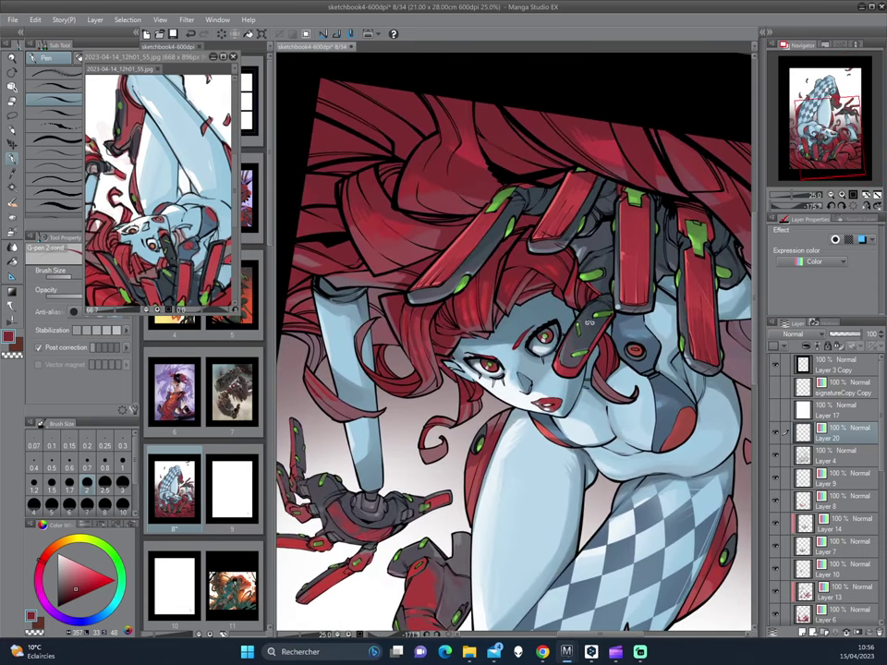
key(asciicircum)
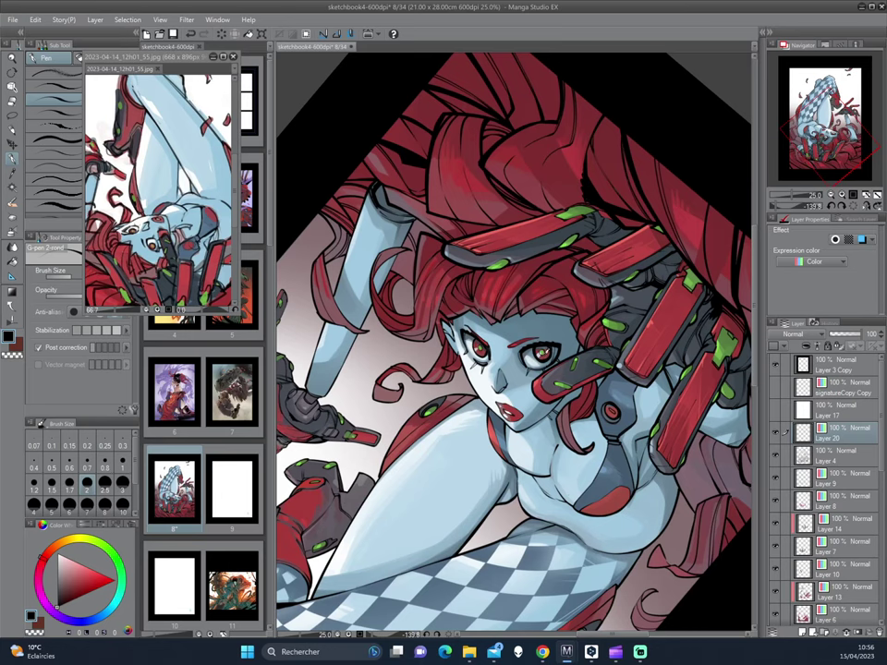
key(asciicircum)
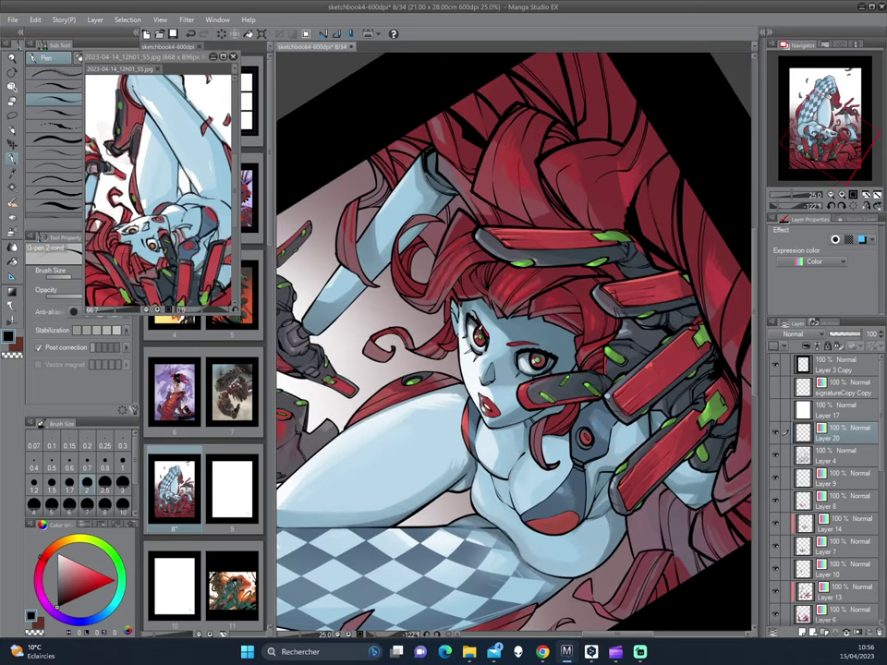
key(minus)
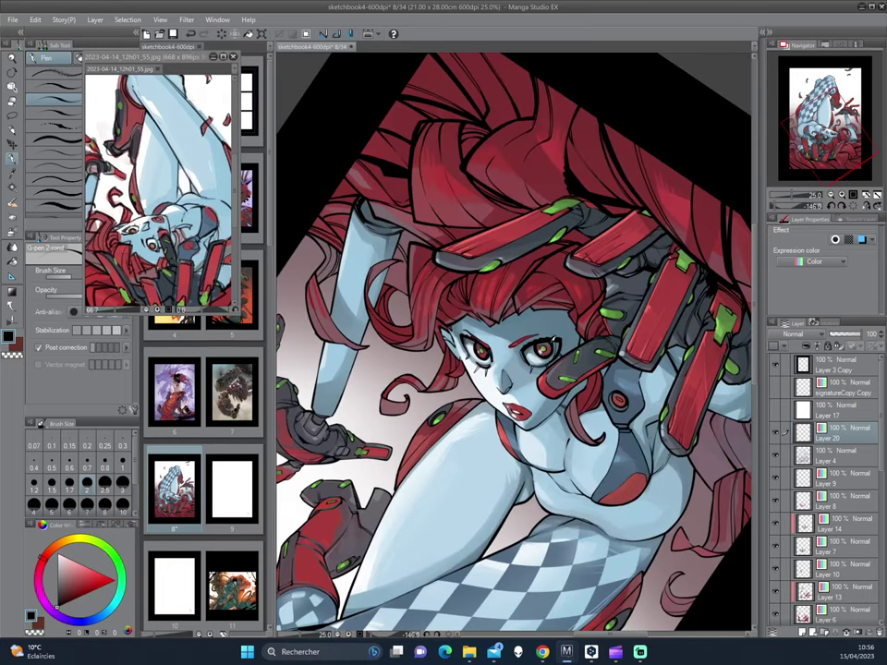
key(minus)
key(minus)
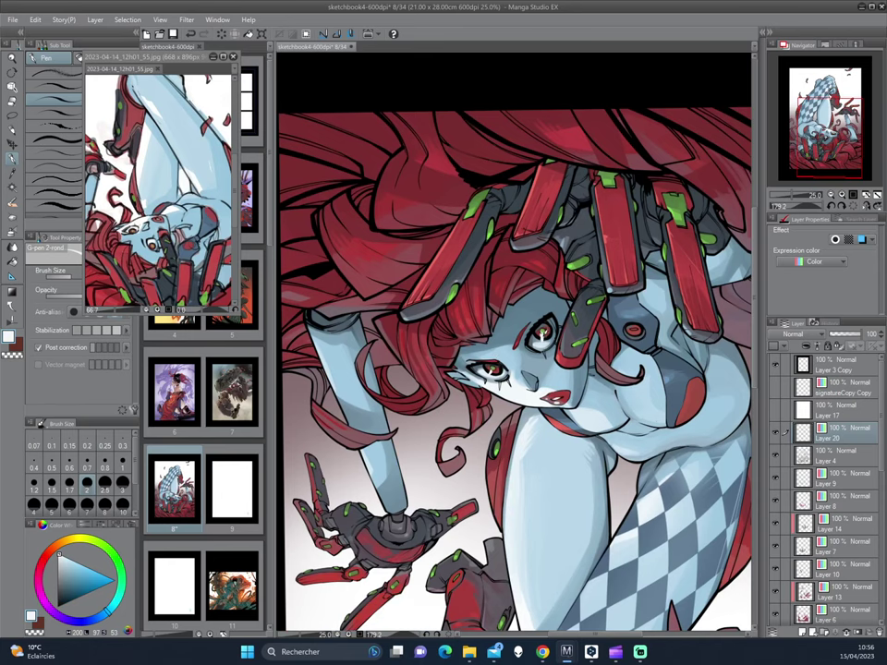
key(asciicircum)
key(asciicircum)
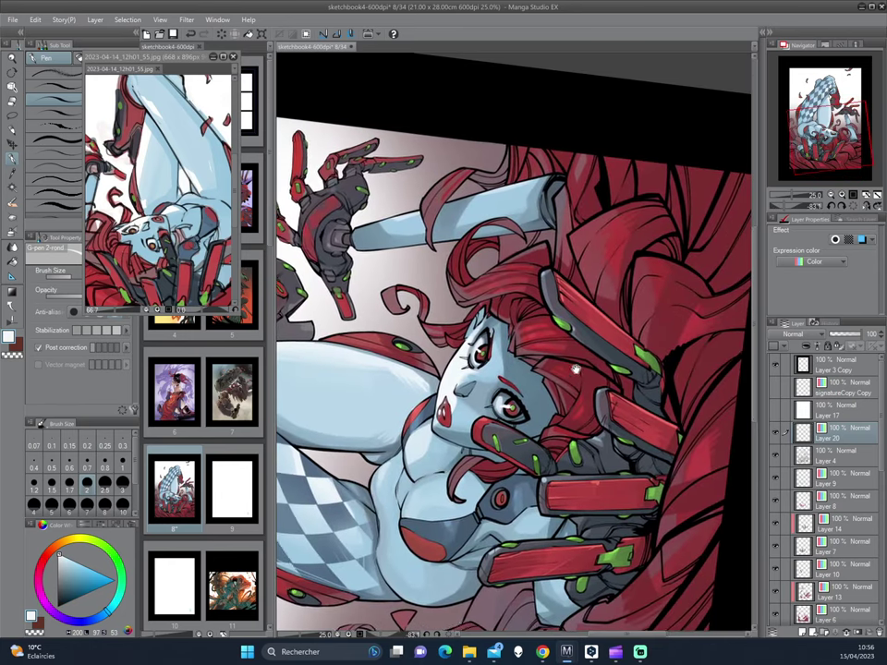
key(asciicircum)
key(asciicircum)
- Pick black as the drawing colour, then angle the view onto the hair and claw hand
alt+click(362, 281)
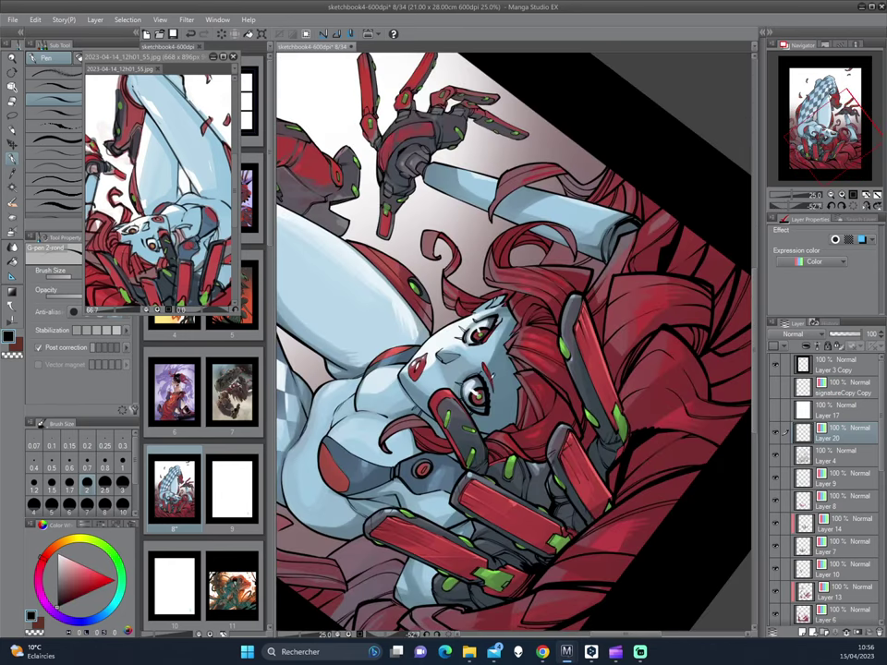
key(minus)
key(minus)
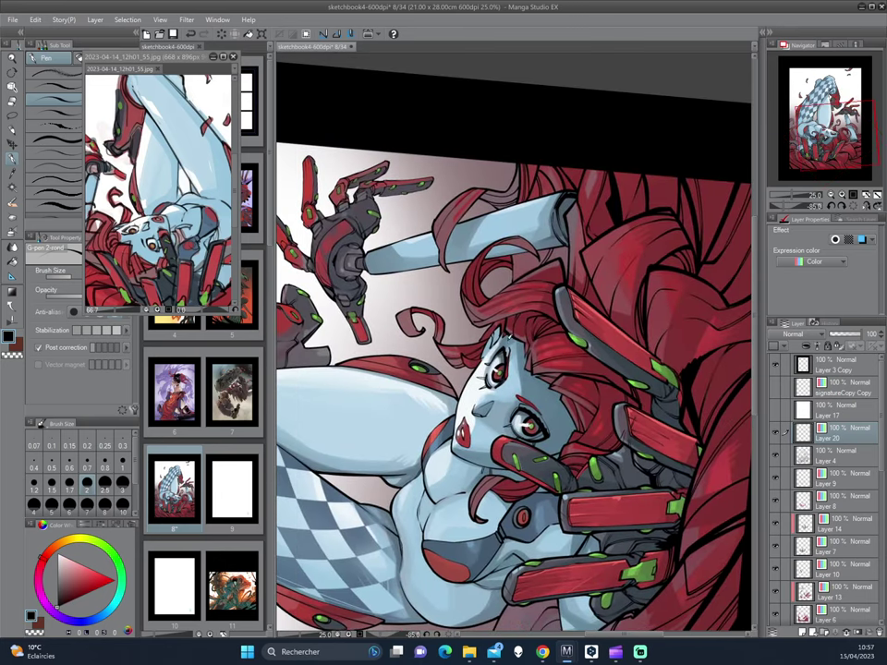
key(minus)
key(minus)
key(minus)
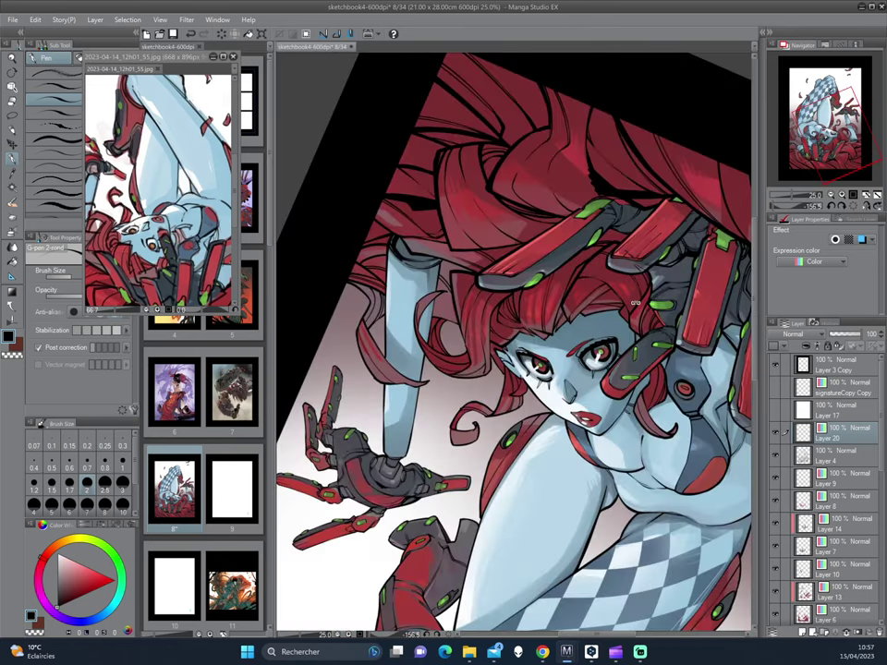
key(asciicircum)
key(asciicircum)
key(asciicircum)
key(minus)
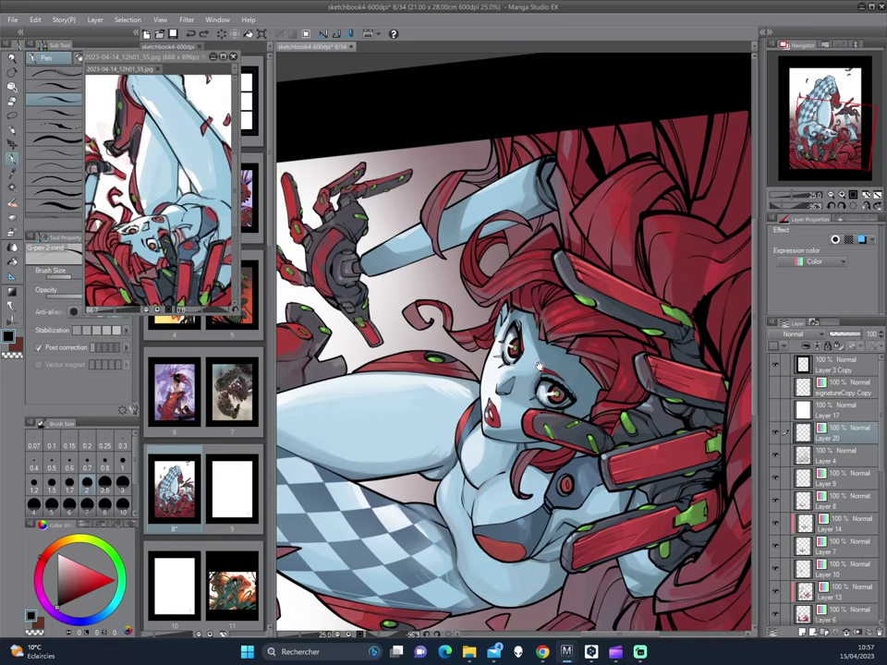
key(minus)
key(minus)
key(minus)
key(minus)
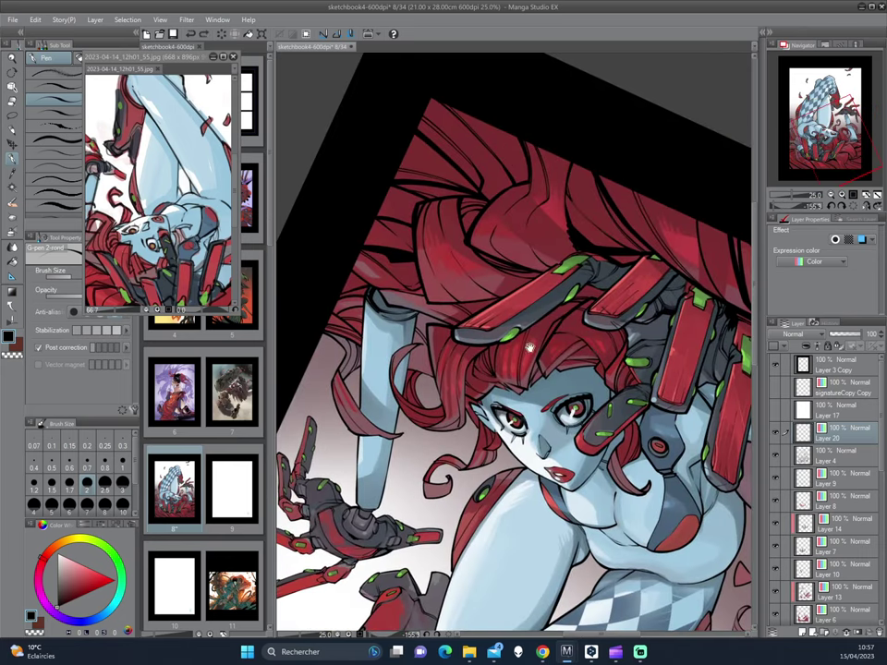
key(minus)
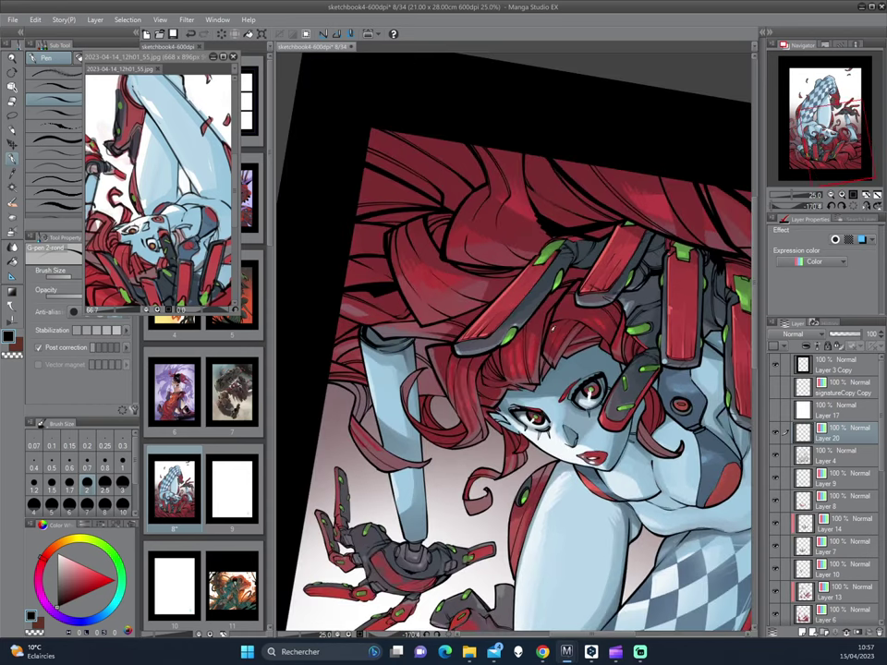
key(asciicircum)
key(asciicircum)
key(asciicircum)
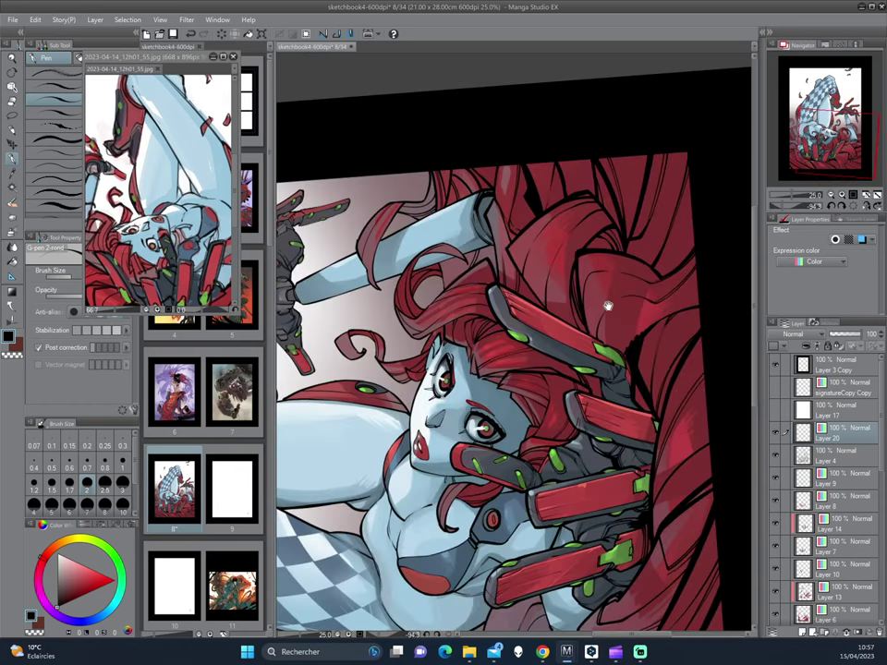
drag(607, 305, 644, 230)
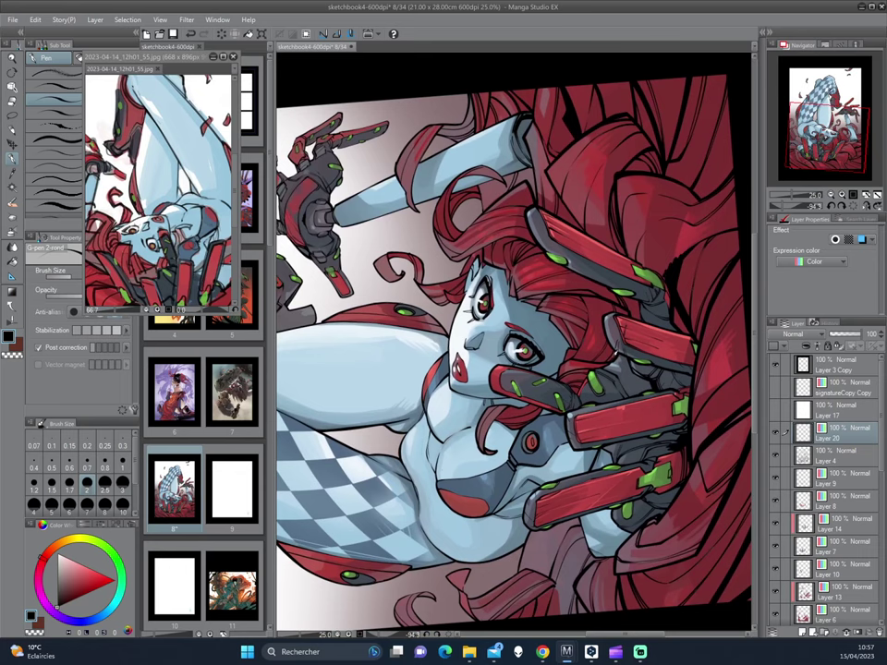
mouse_move(459, 268)
mouse_down()
mouse_move(640, 362)
mouse_move(625, 377)
mouse_up()
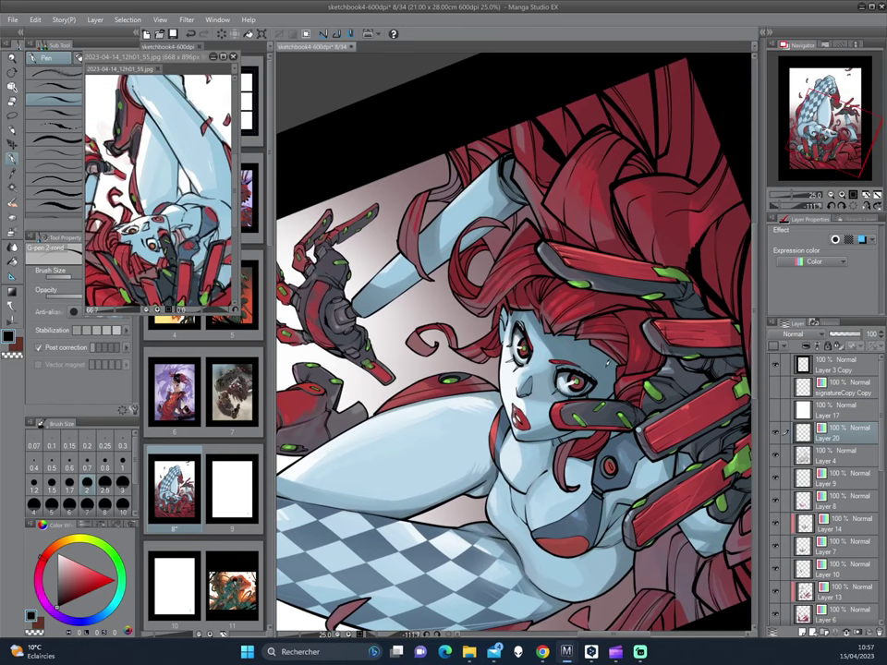
scroll(625, 355, down, 1)
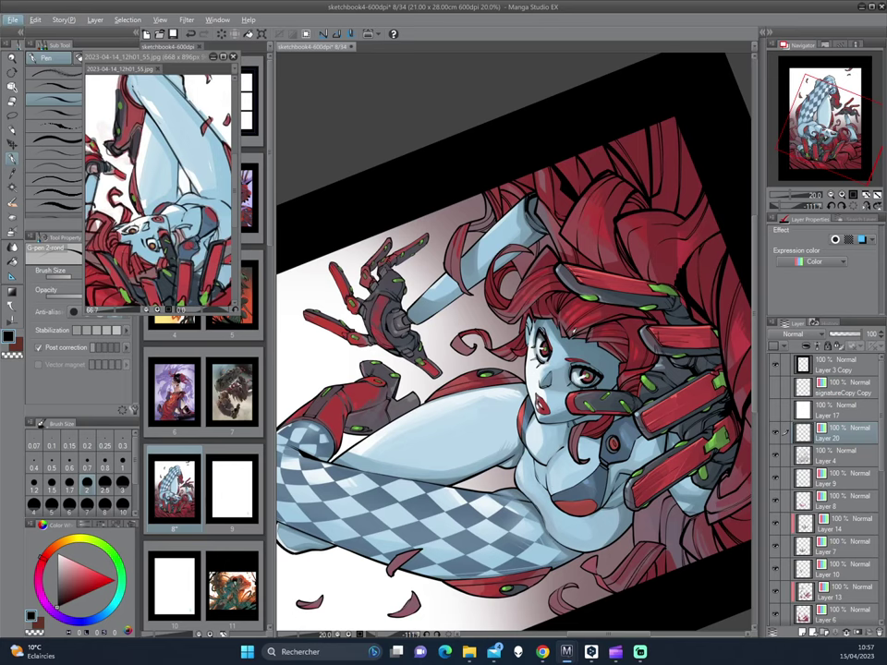
- Sample the light blue skin colour from the figure and fine-tune the view around the face
alt+click(415, 263)
drag(416, 263, 421, 262)
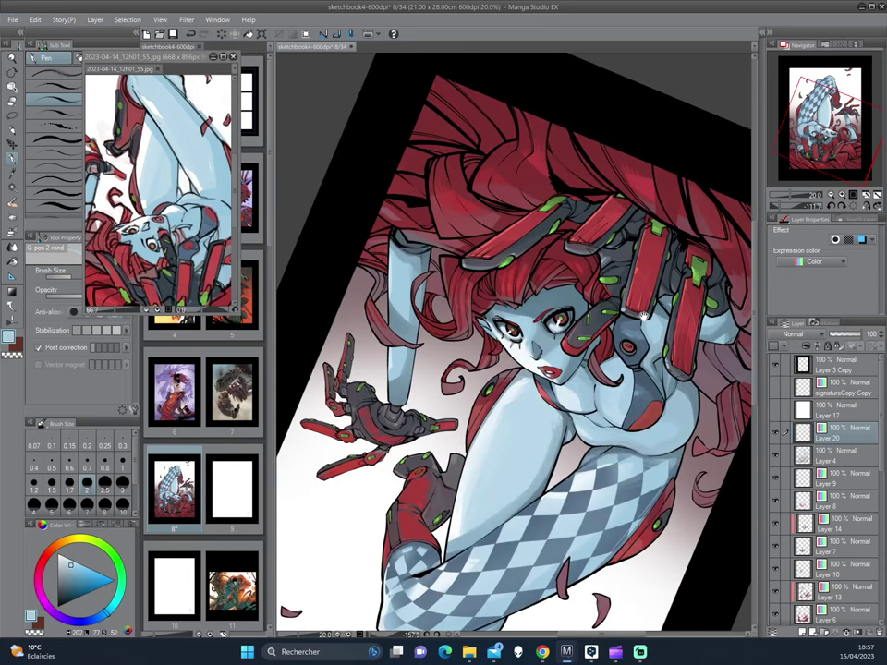
scroll(444, 248, up, 1)
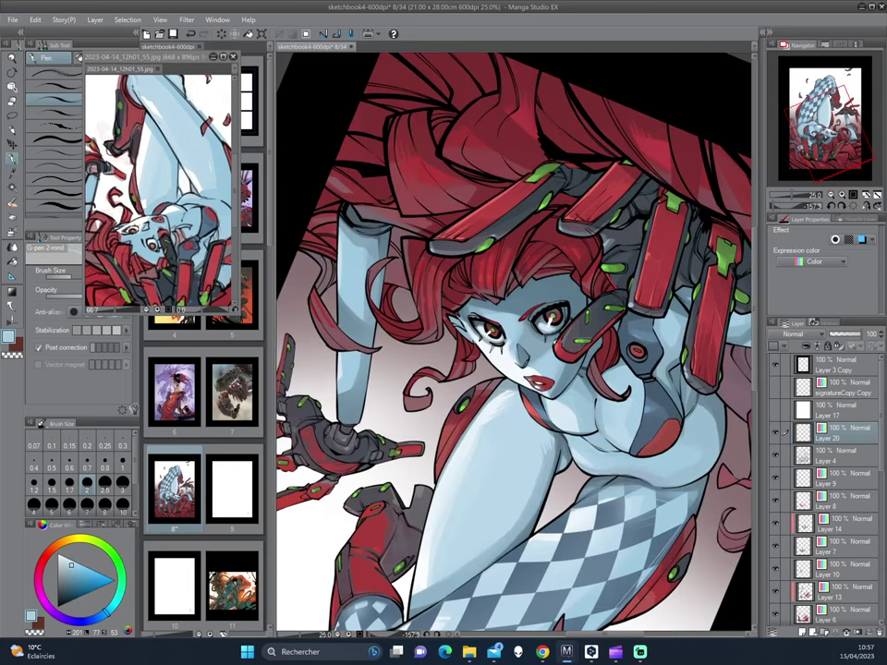
scroll(418, 273, up, 1)
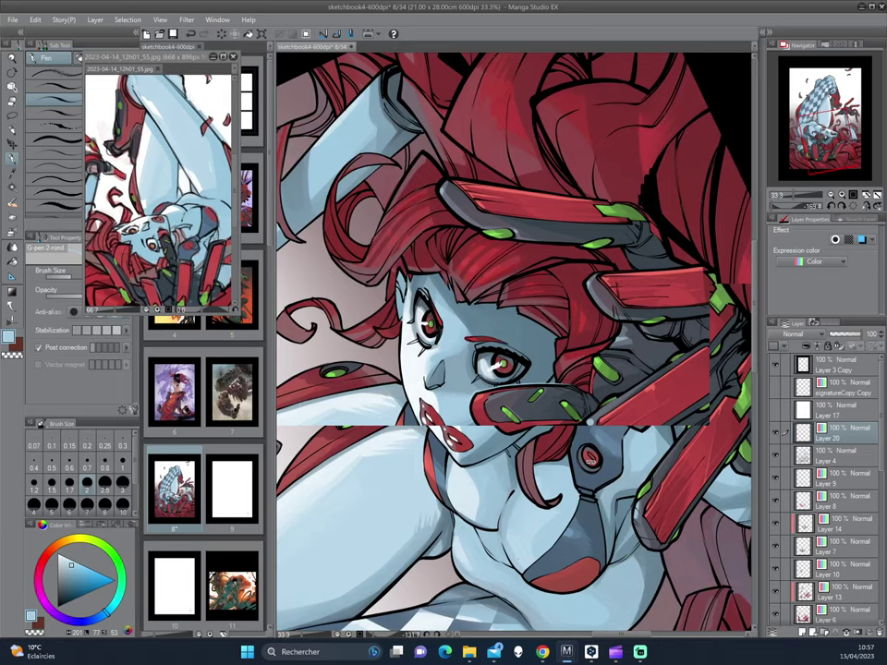
drag(487, 186, 381, 277)
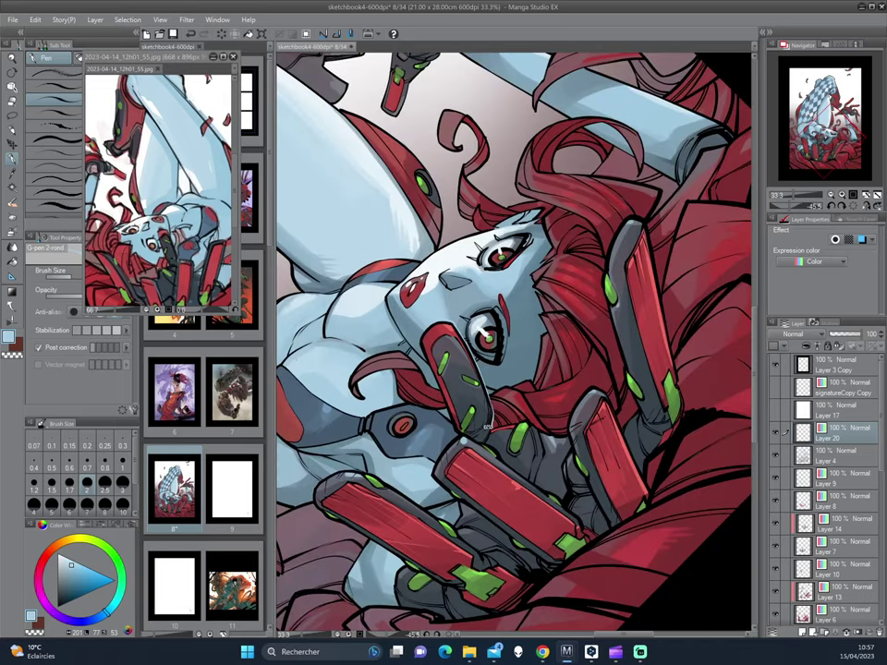
drag(486, 427, 409, 266)
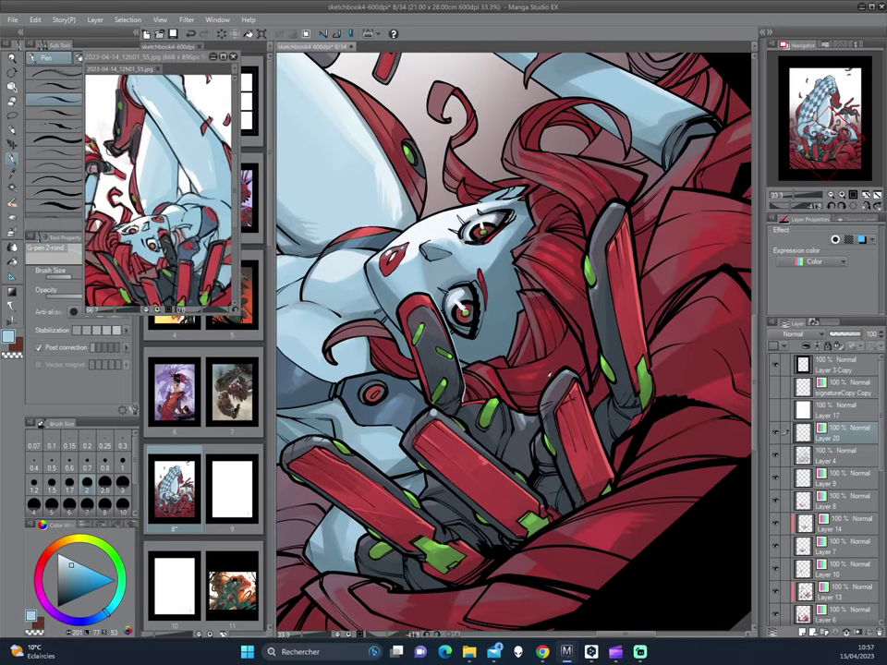
click(802, 597)
alt+click(562, 358)
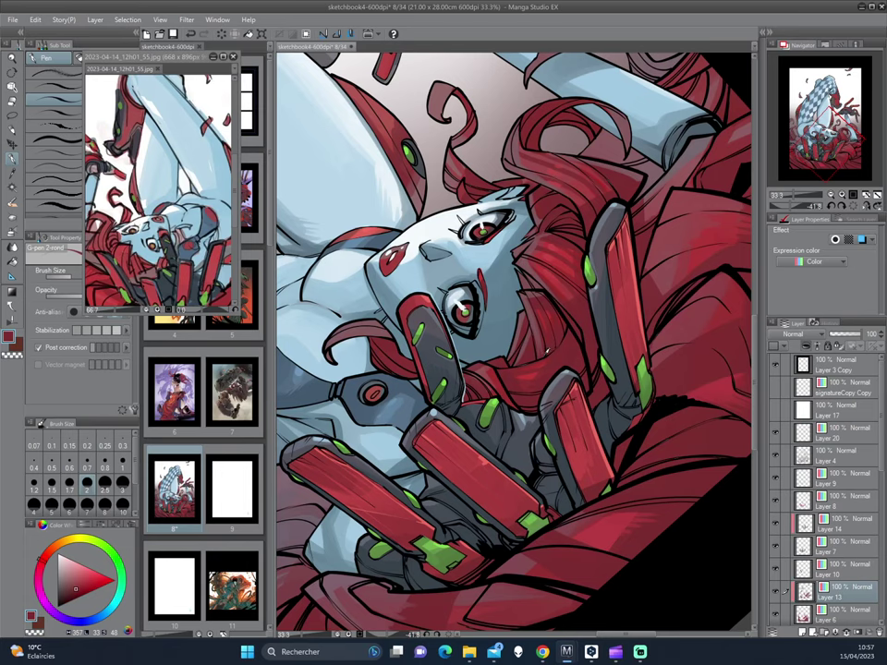
click(800, 611)
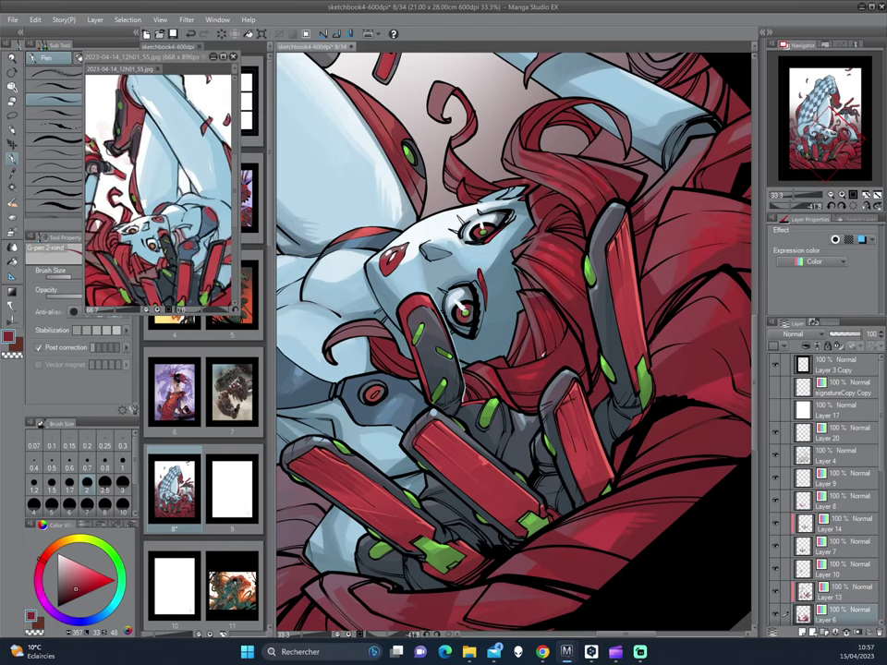
drag(542, 342, 515, 314)
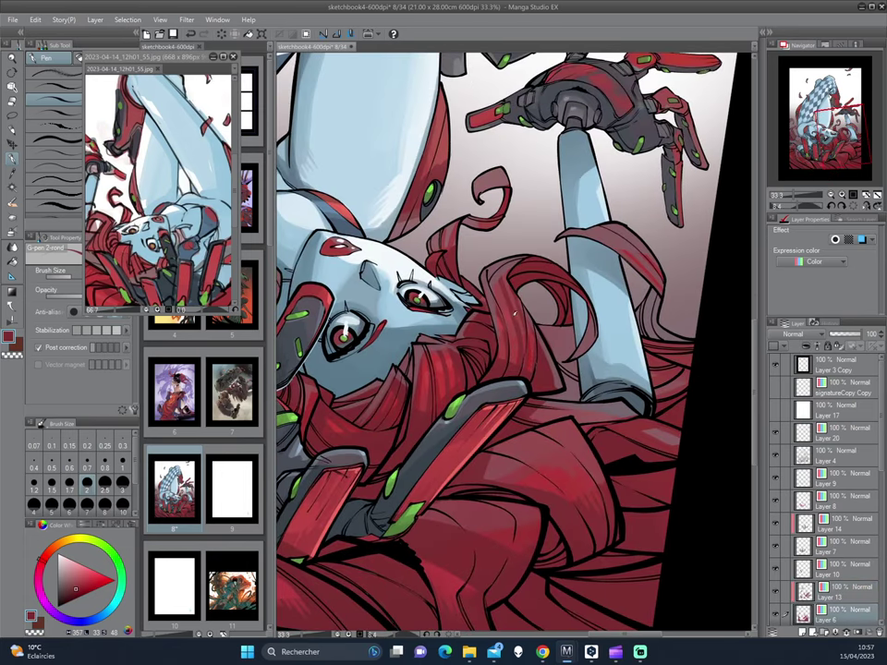
drag(404, 272, 413, 351)
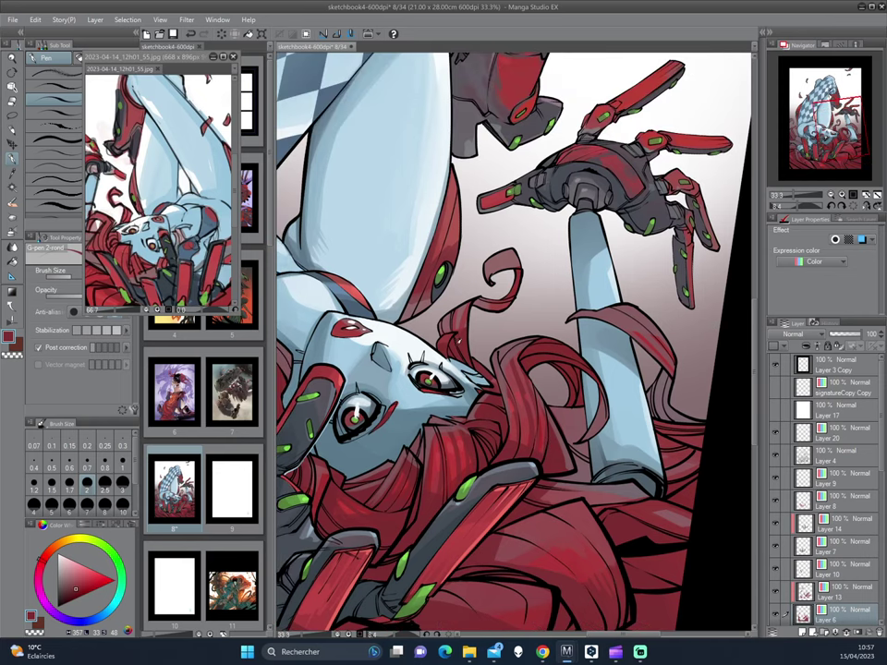
mouse_move(344, 263)
mouse_down()
mouse_move(508, 444)
mouse_move(700, 372)
mouse_move(605, 340)
mouse_move(593, 395)
mouse_up()
alt+click(591, 388)
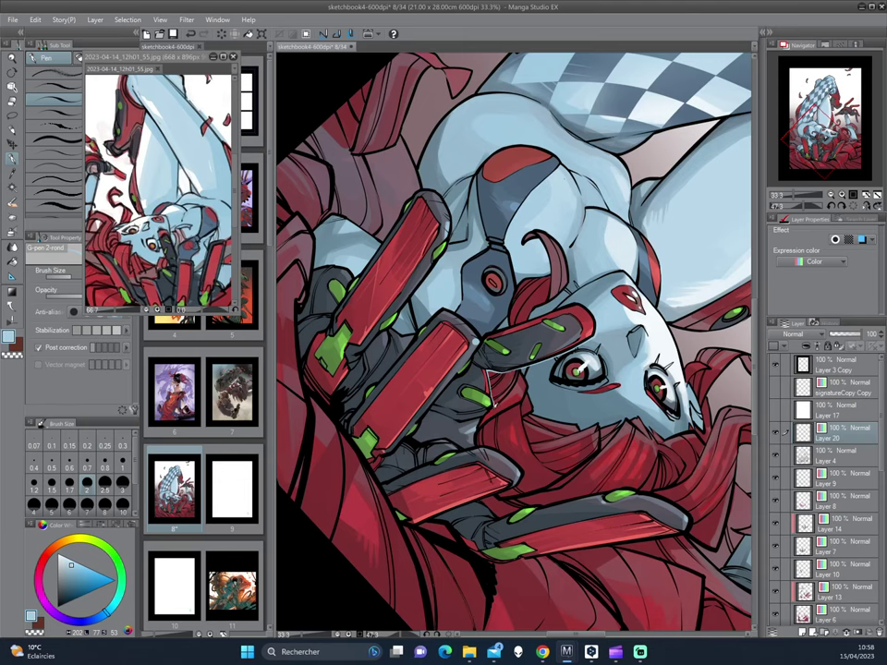
drag(475, 356, 413, 228)
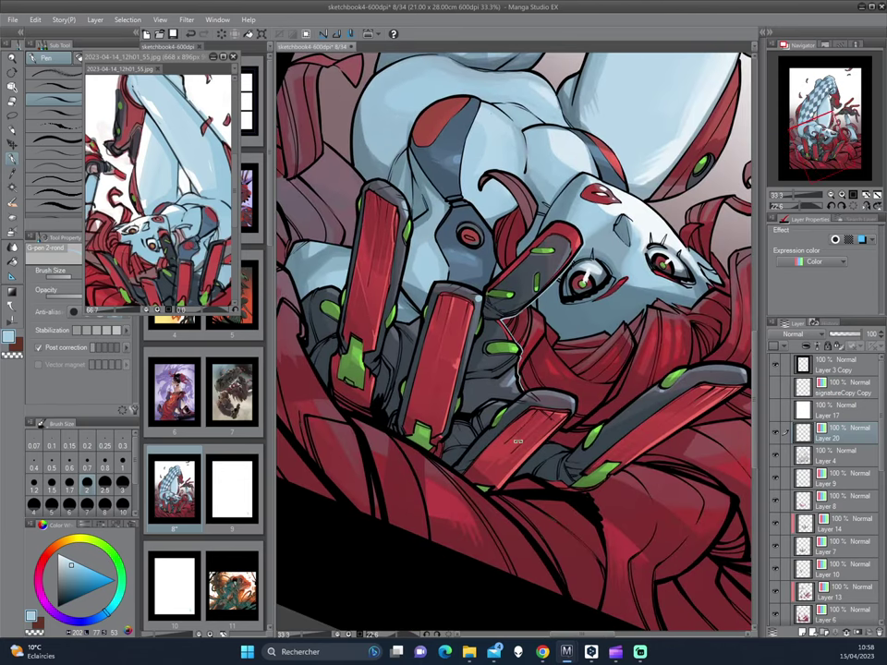
drag(518, 441, 435, 302)
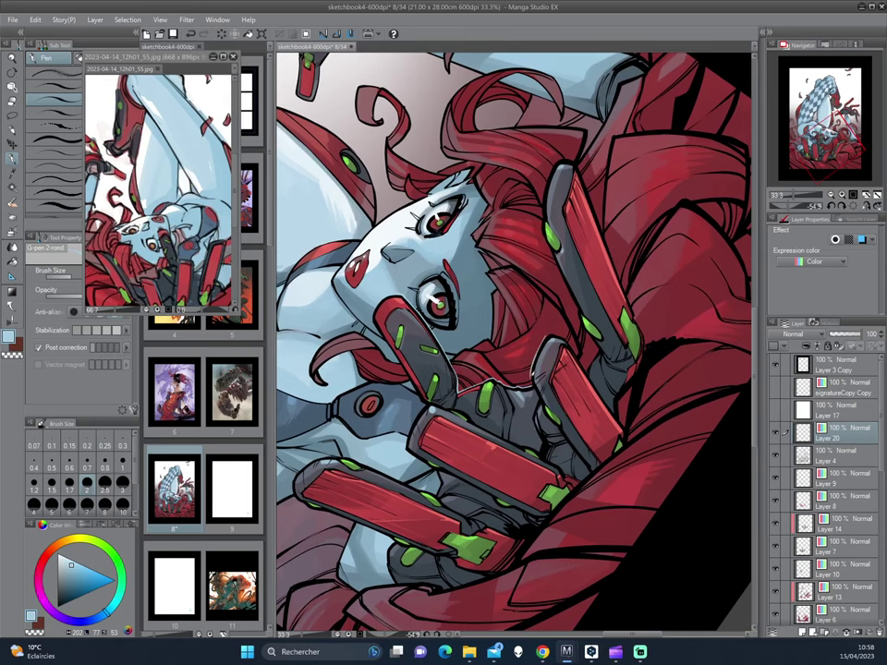
drag(435, 302, 460, 248)
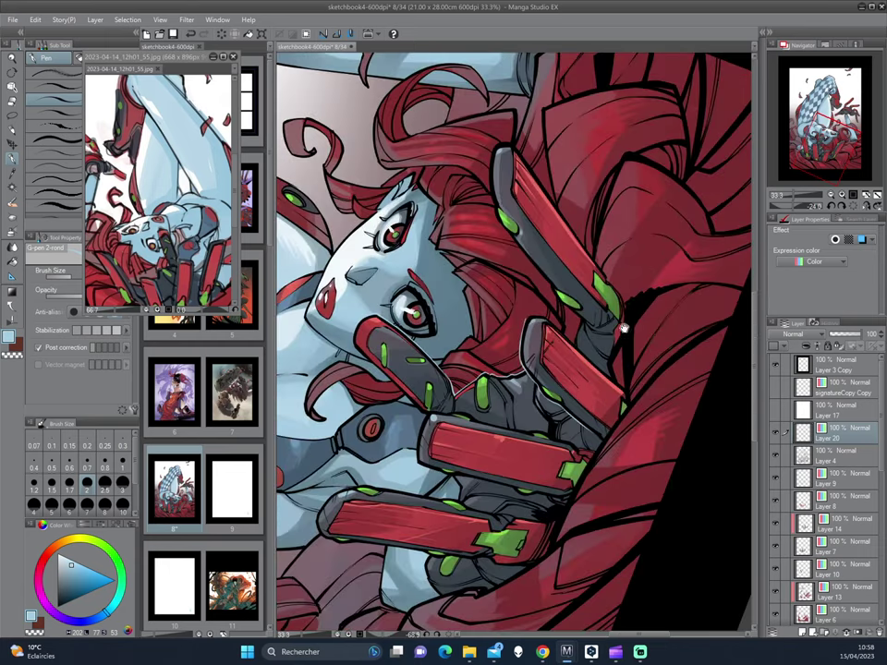
drag(384, 385, 404, 262)
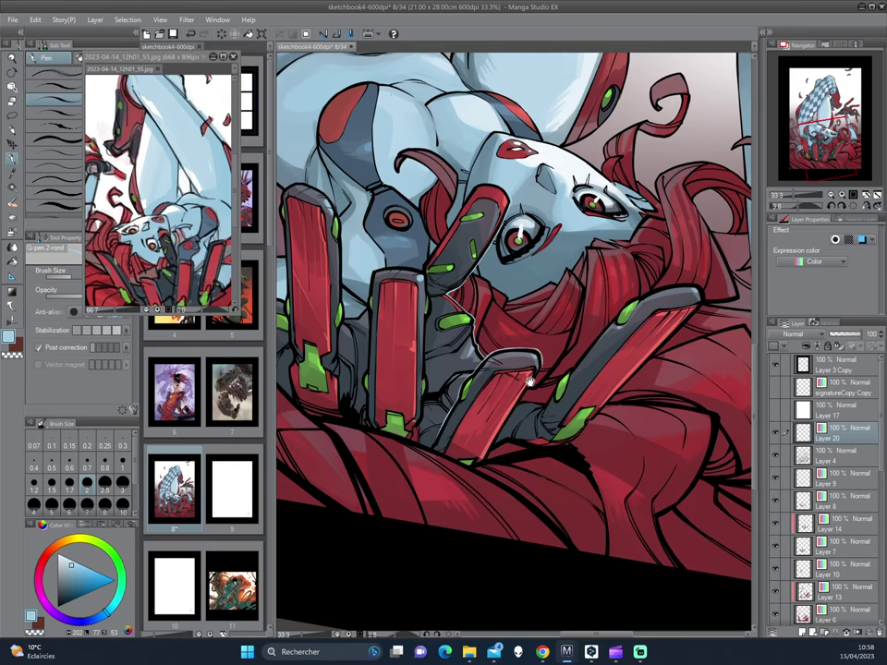
drag(377, 321, 400, 255)
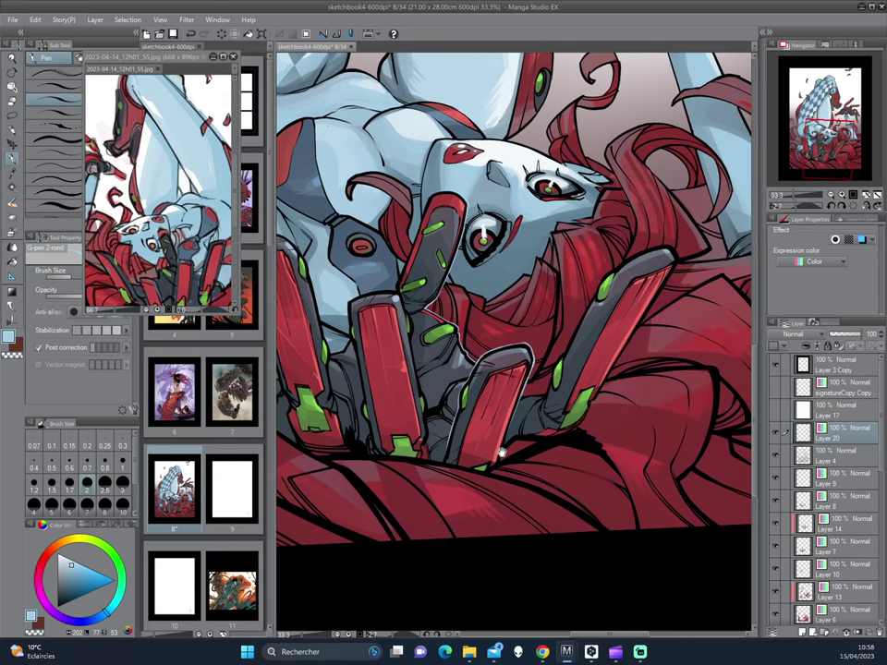
drag(410, 362, 561, 305)
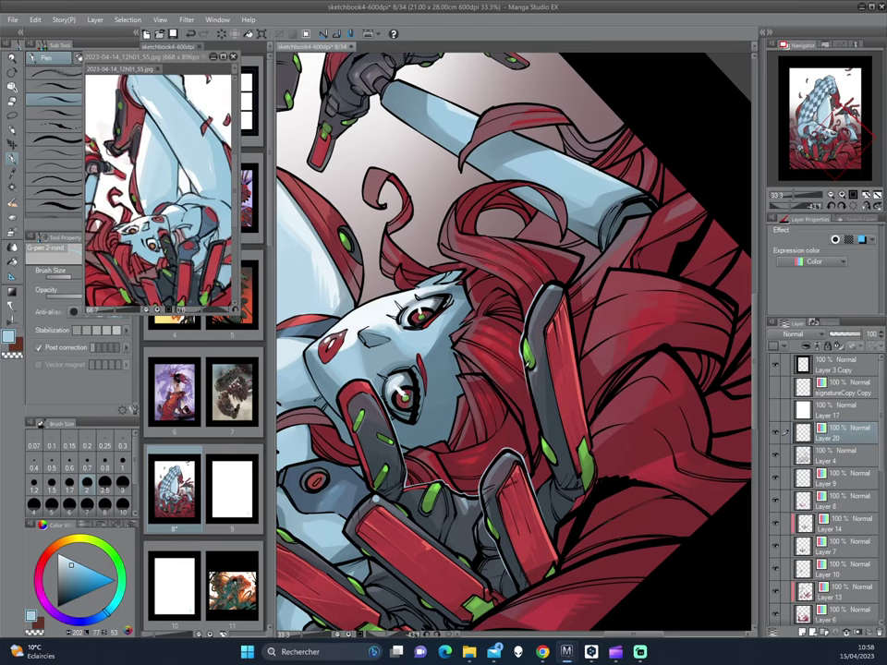
scroll(559, 417, down, 1)
scroll(559, 418, down, 1)
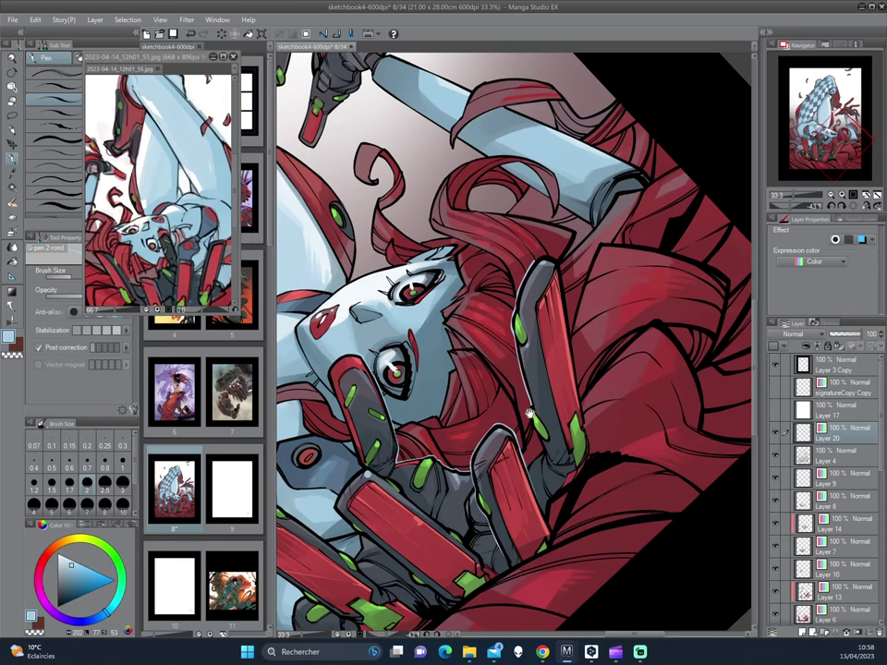
key(c)
drag(573, 500, 558, 370)
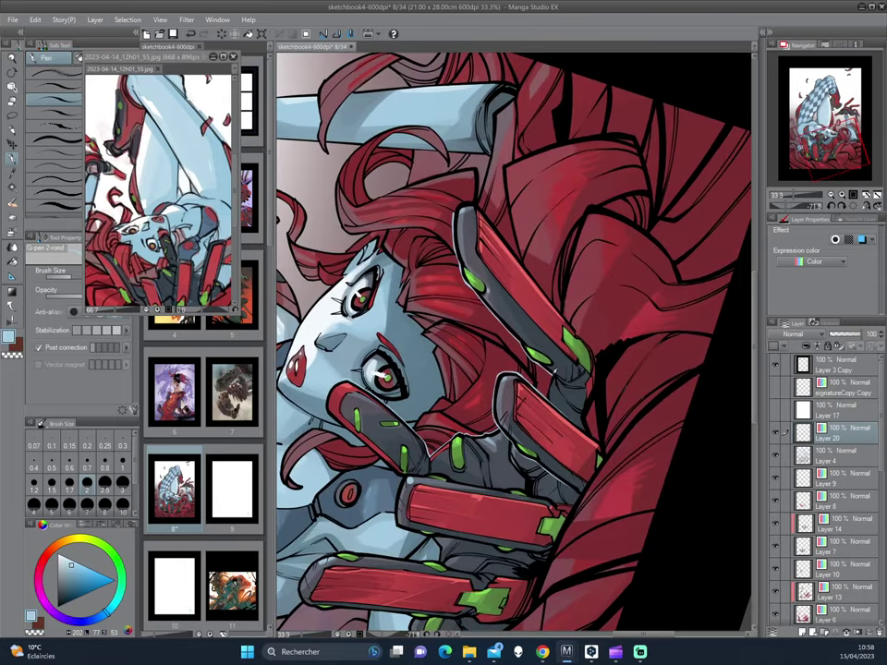
drag(382, 377, 423, 238)
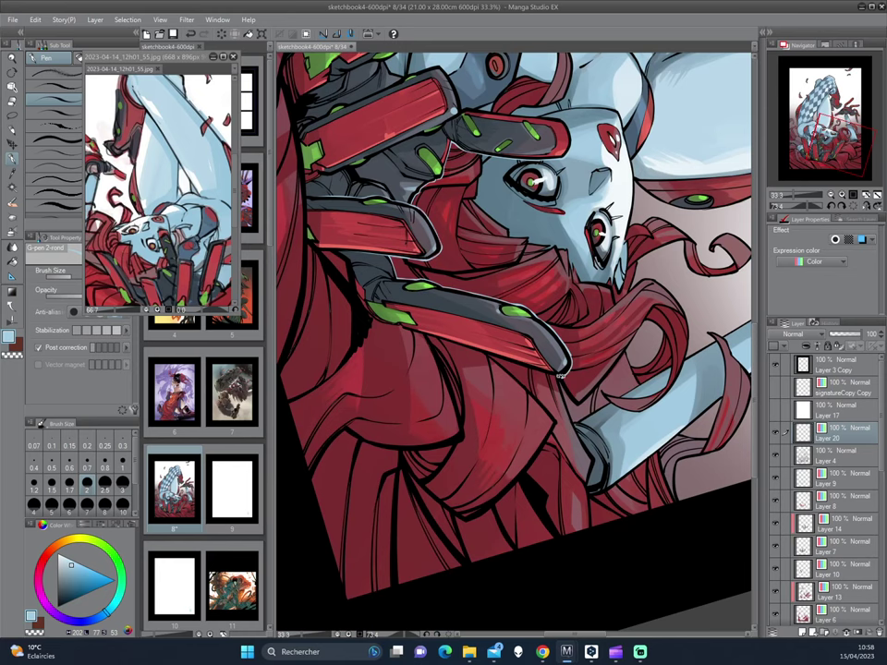
drag(556, 373, 619, 93)
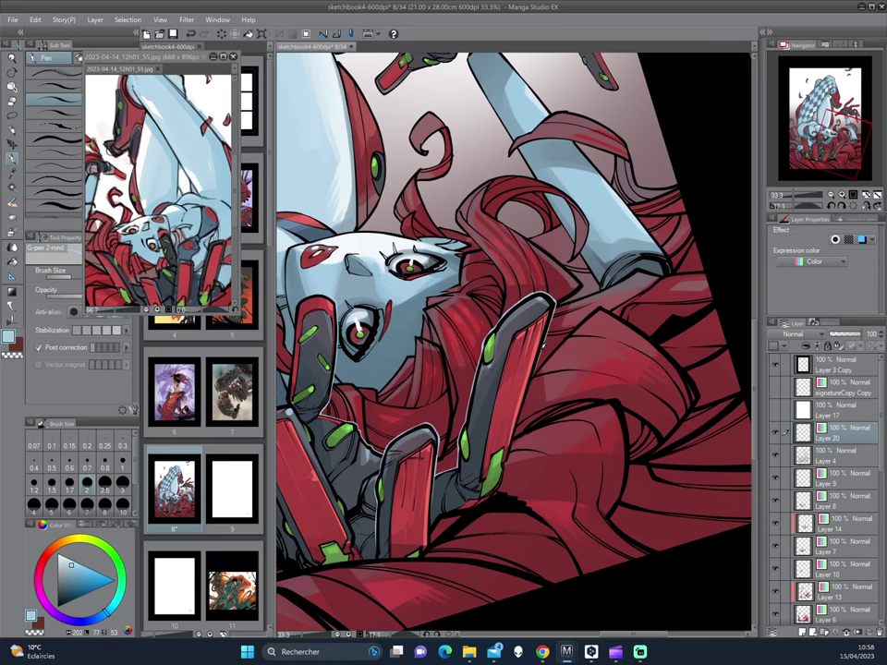
drag(394, 318, 422, 241)
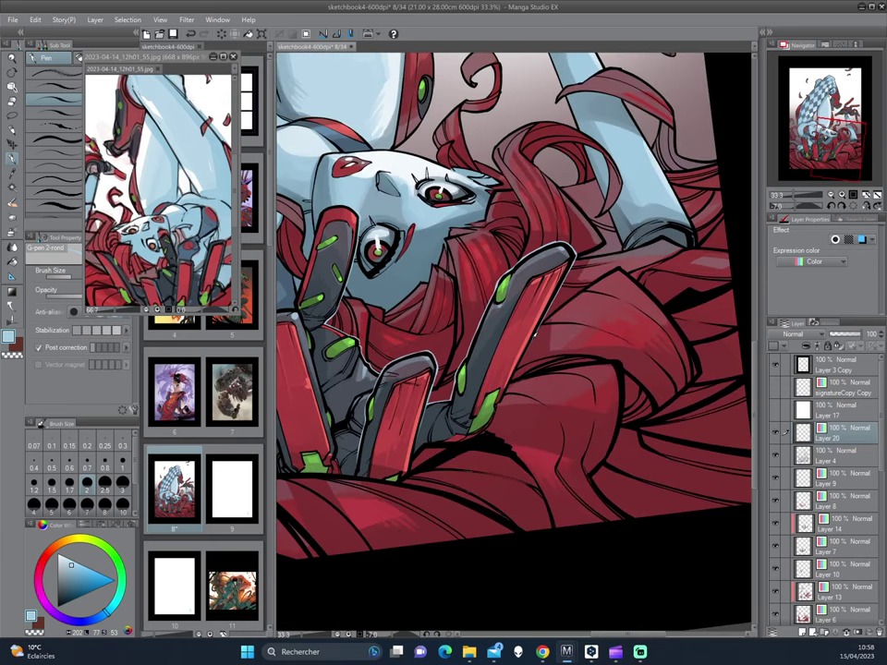
drag(380, 250, 535, 330)
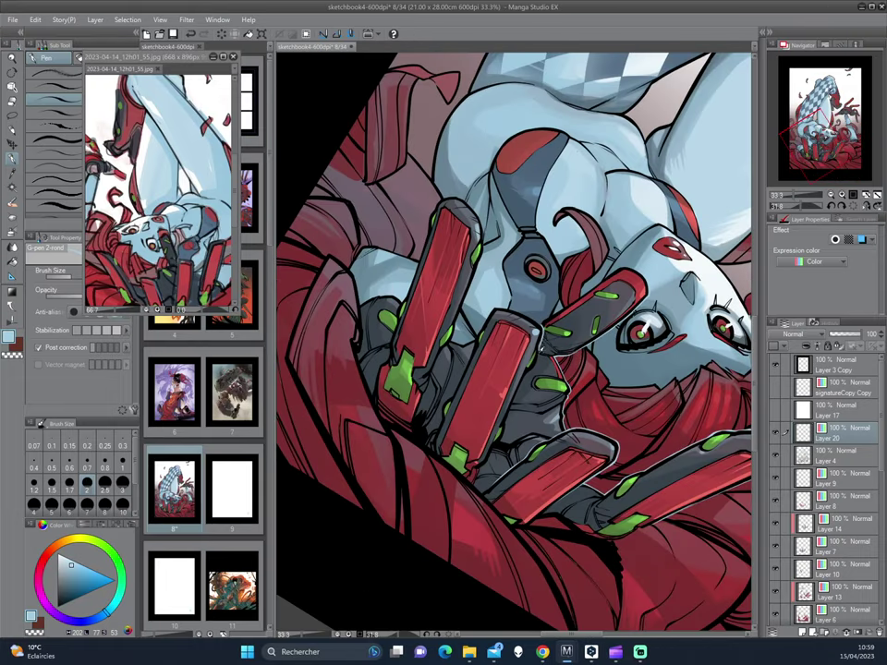
drag(389, 288, 395, 260)
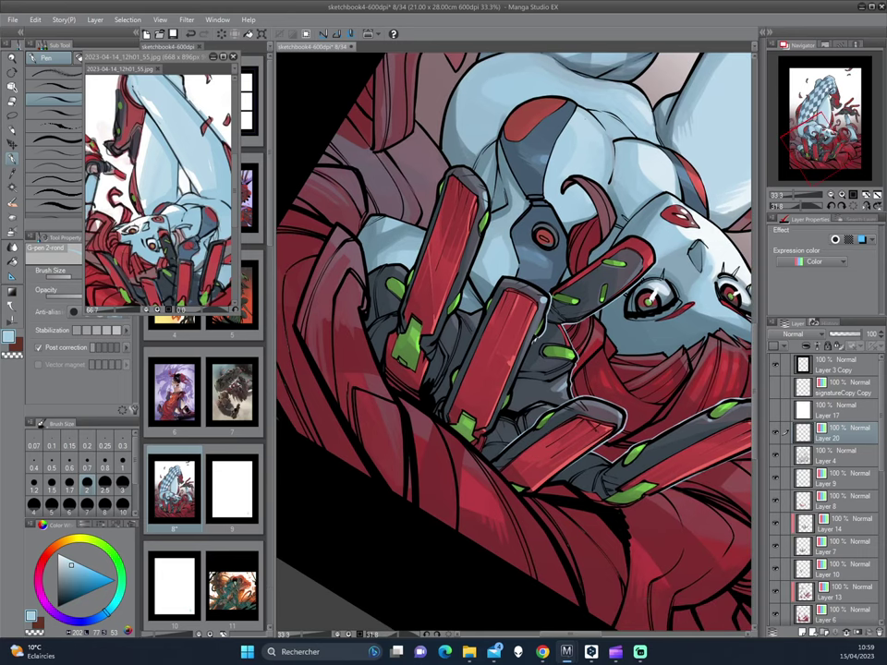
scroll(386, 287, down, 2)
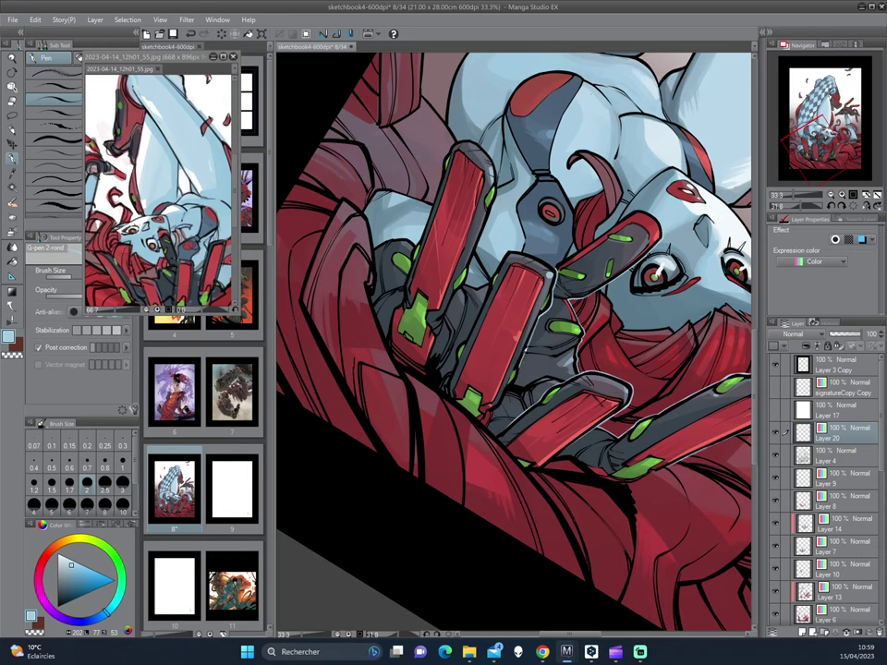
key(minus)
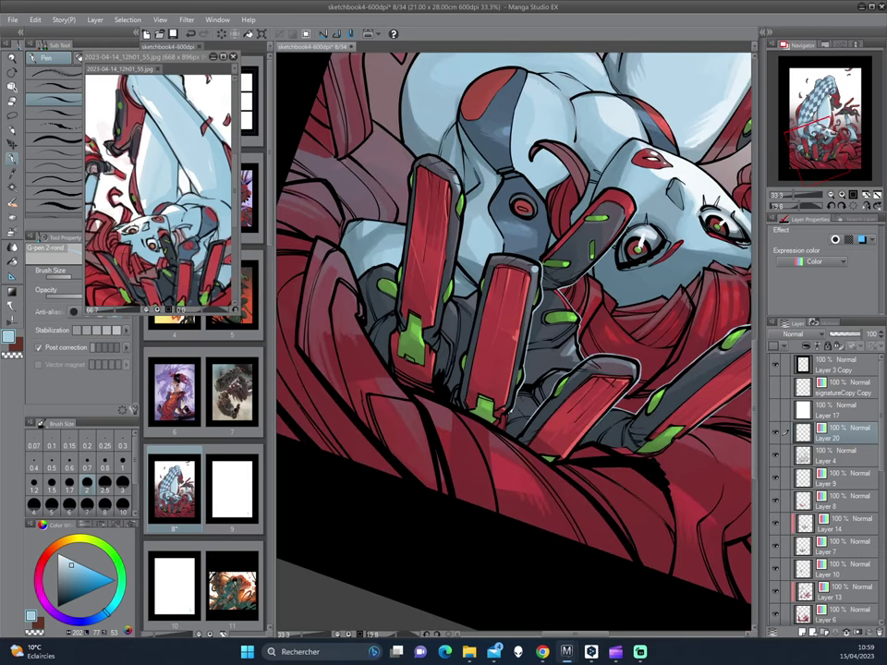
key(minus)
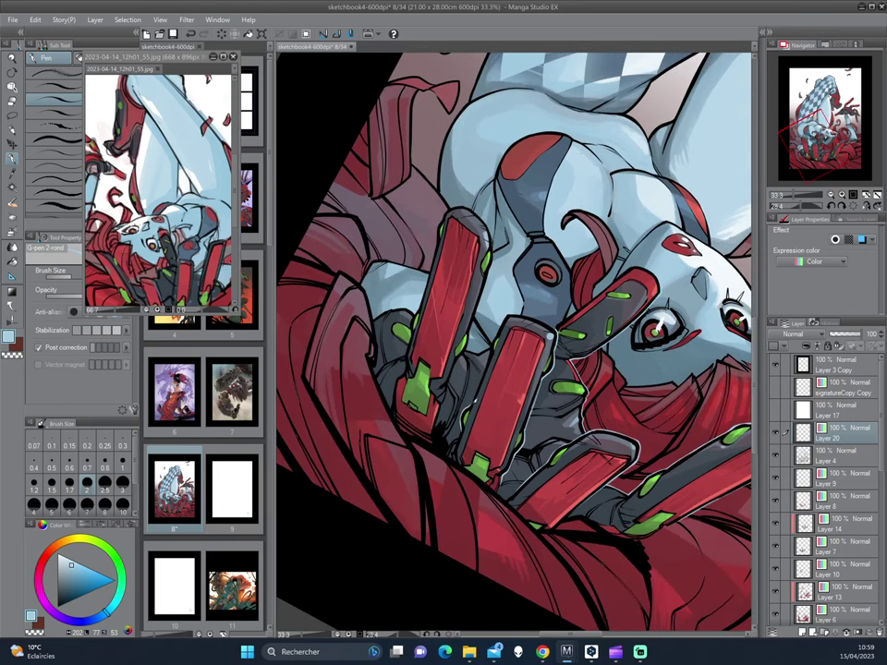
key(minus)
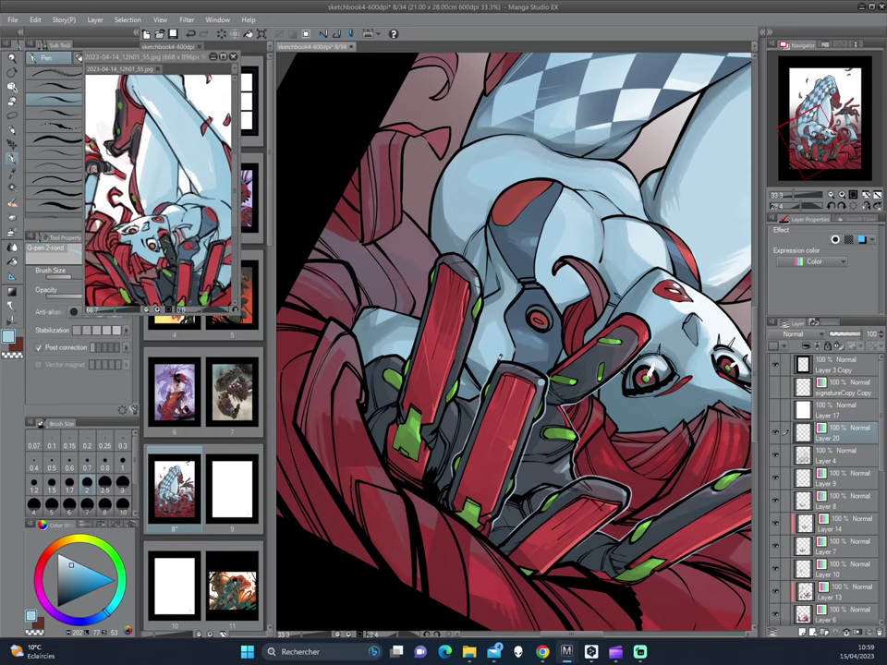
key(minus)
key(minus)
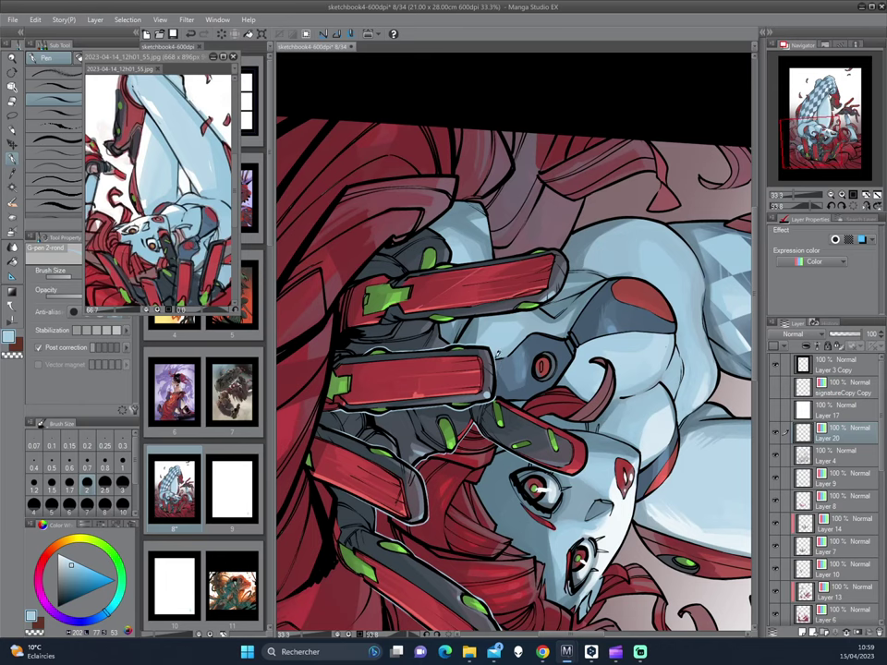
key(minus)
key(minus)
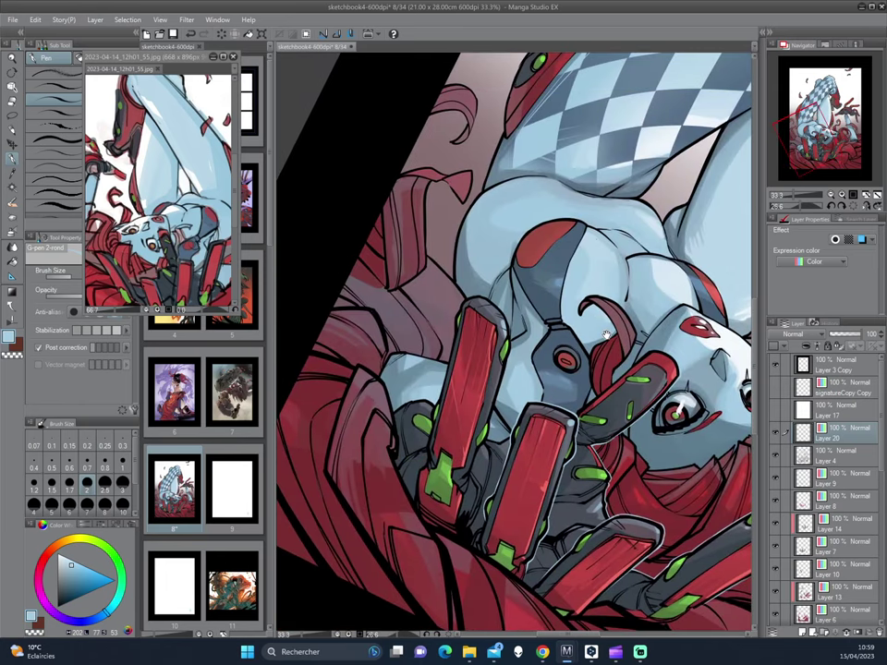
key(minus)
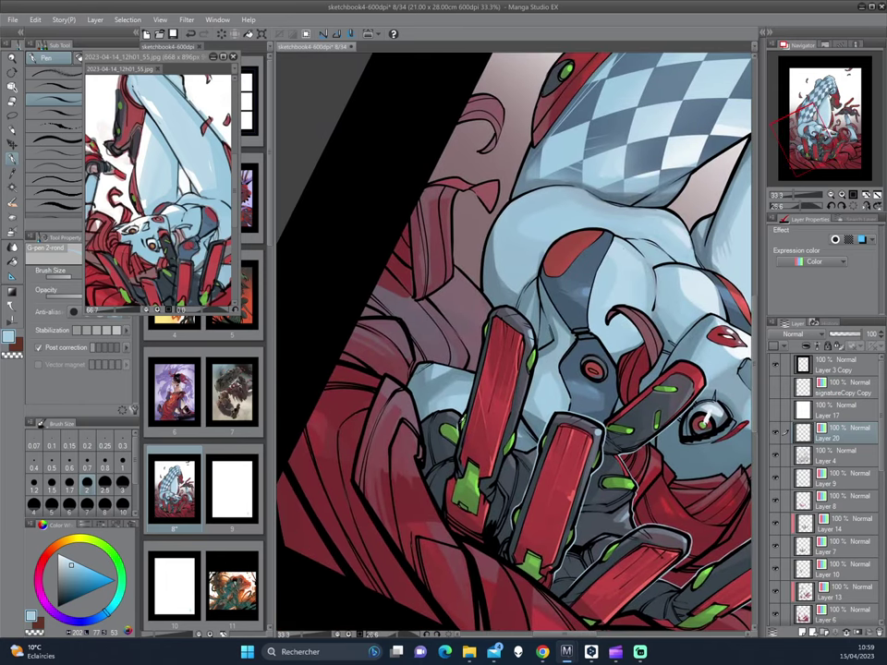
key(minus)
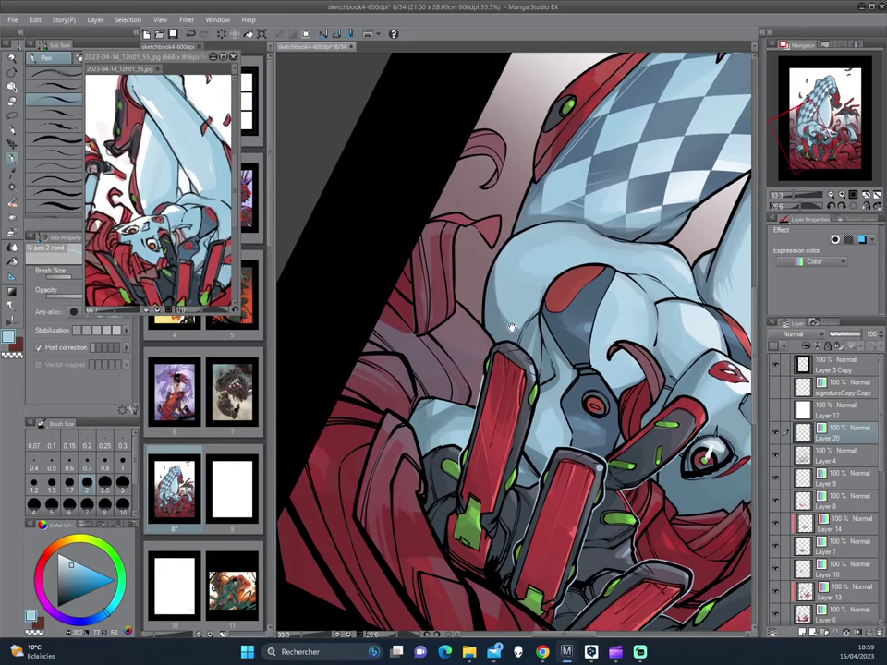
key(minus)
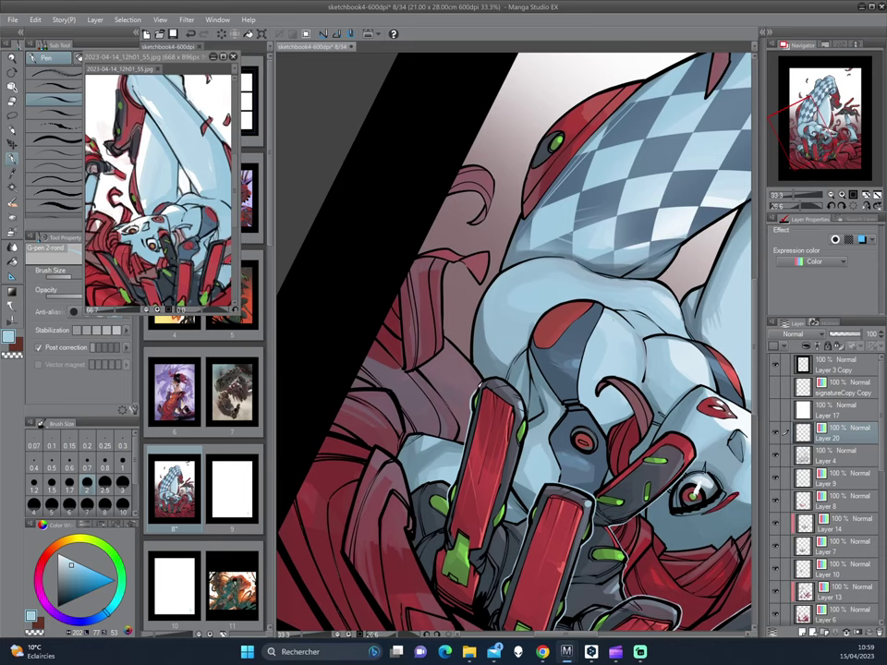
key(minus)
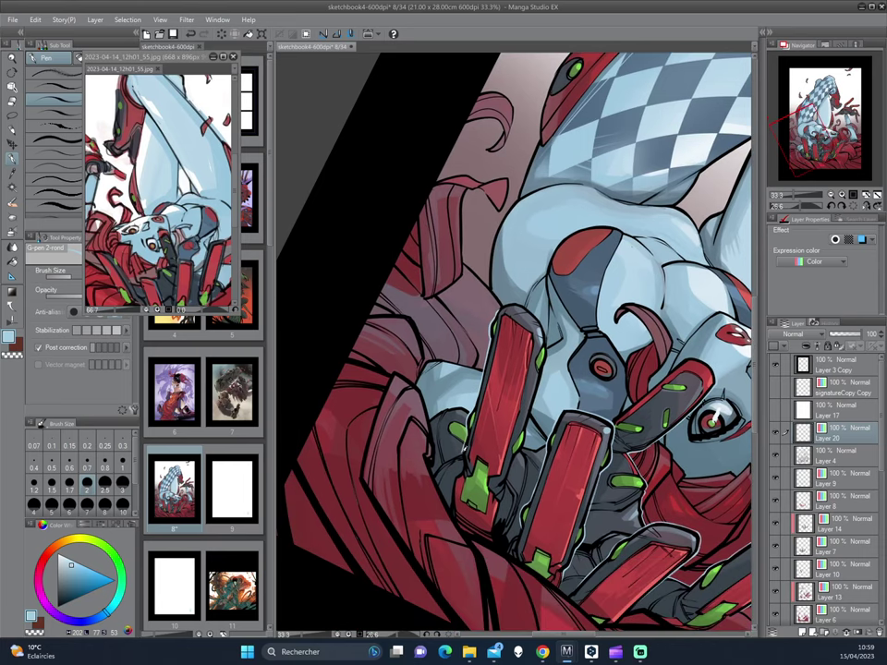
key(minus)
key(minus)
key(minus)
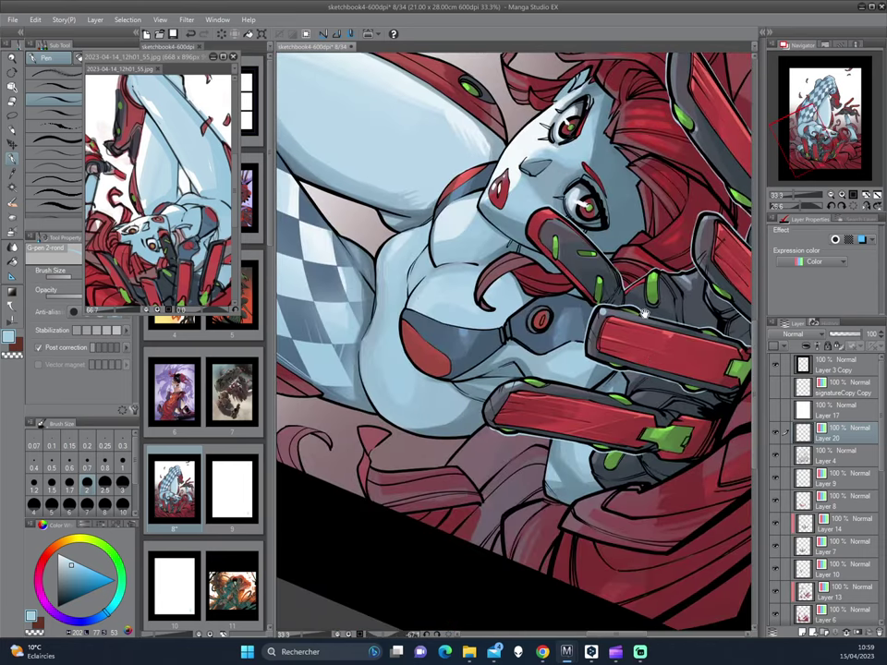
key(minus)
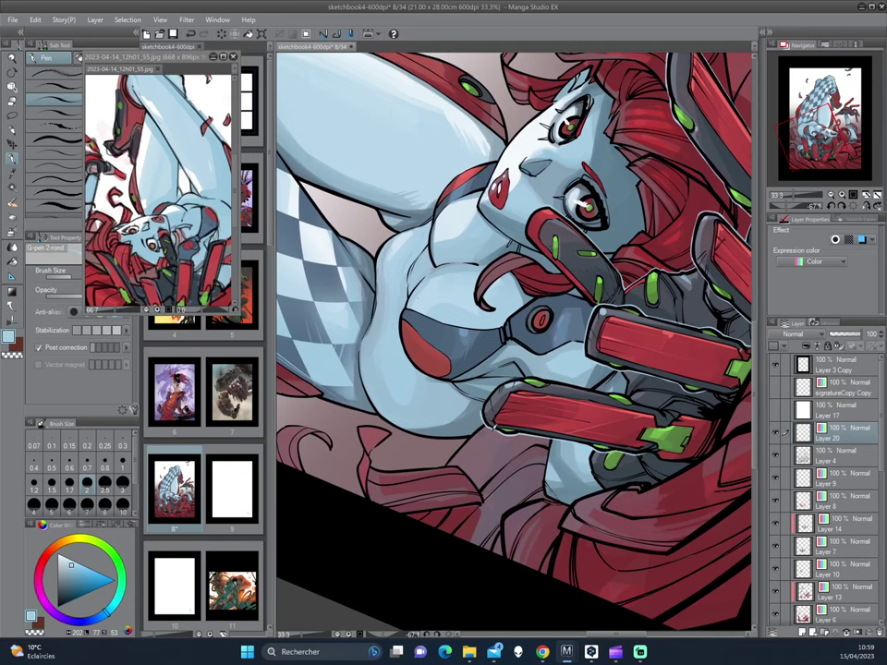
key(minus)
key(minus)
key(minus)
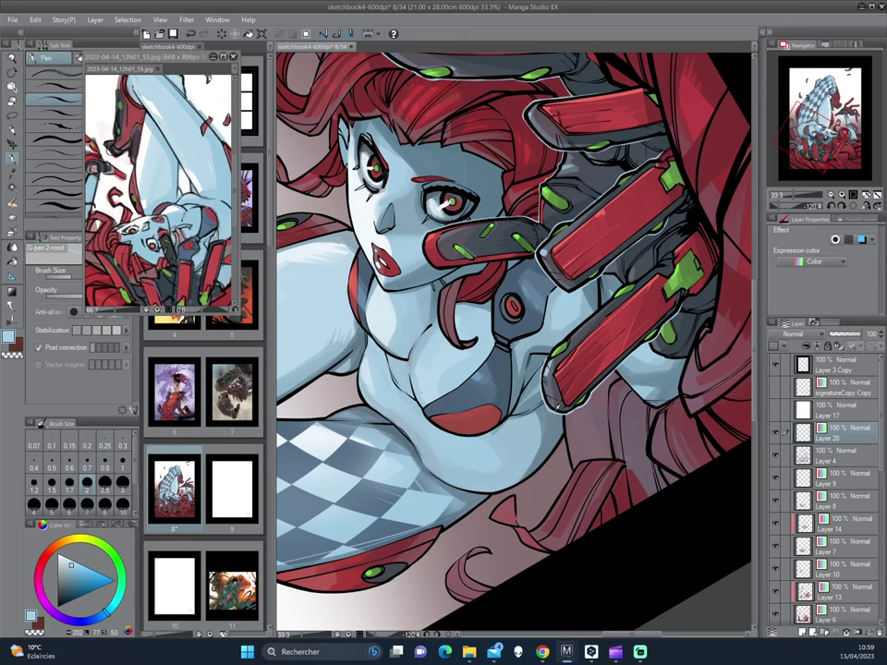
key(asciicircum)
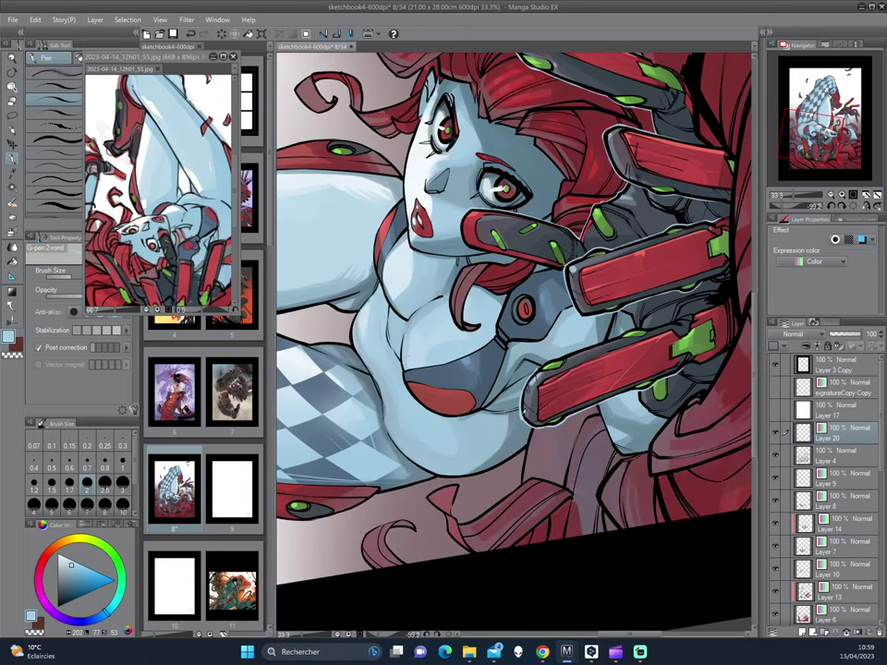
key(minus)
key(minus)
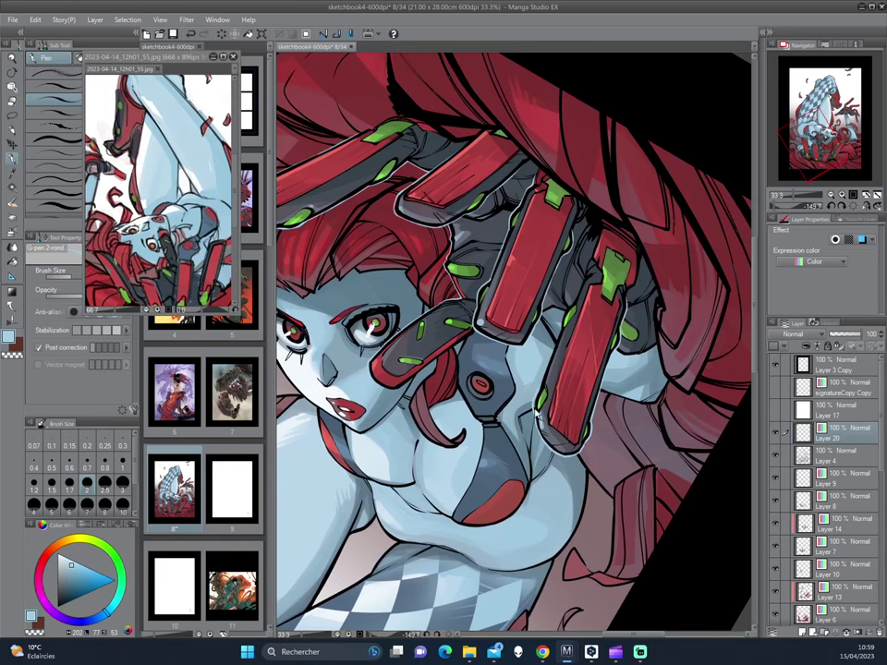
drag(406, 288, 399, 312)
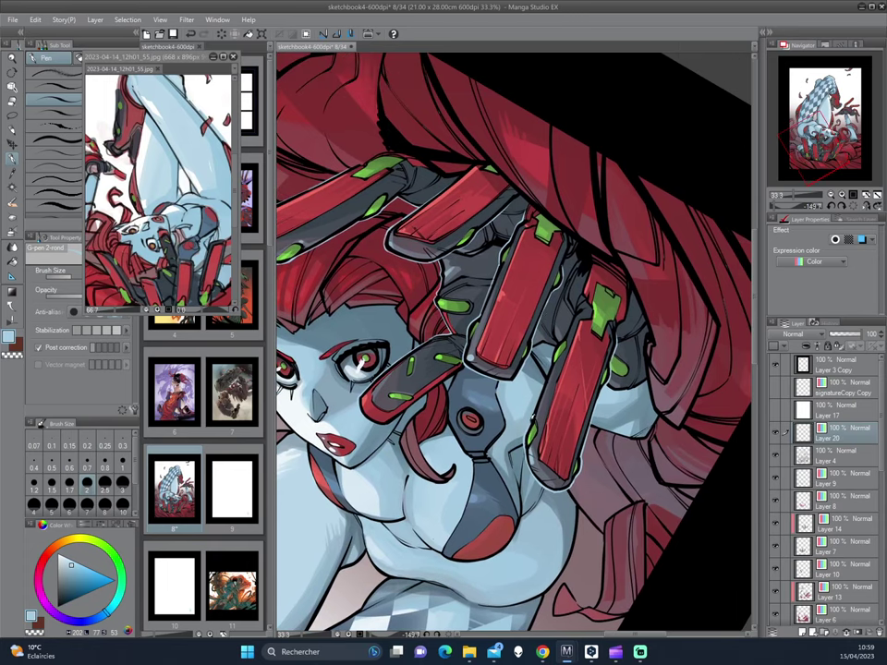
drag(431, 243, 418, 265)
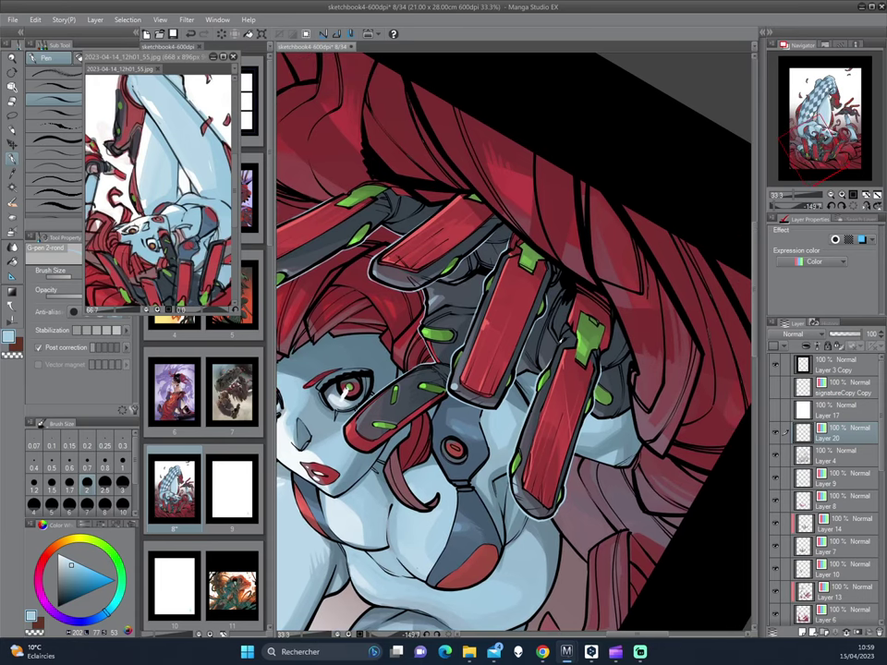
scroll(671, 263, down, 5)
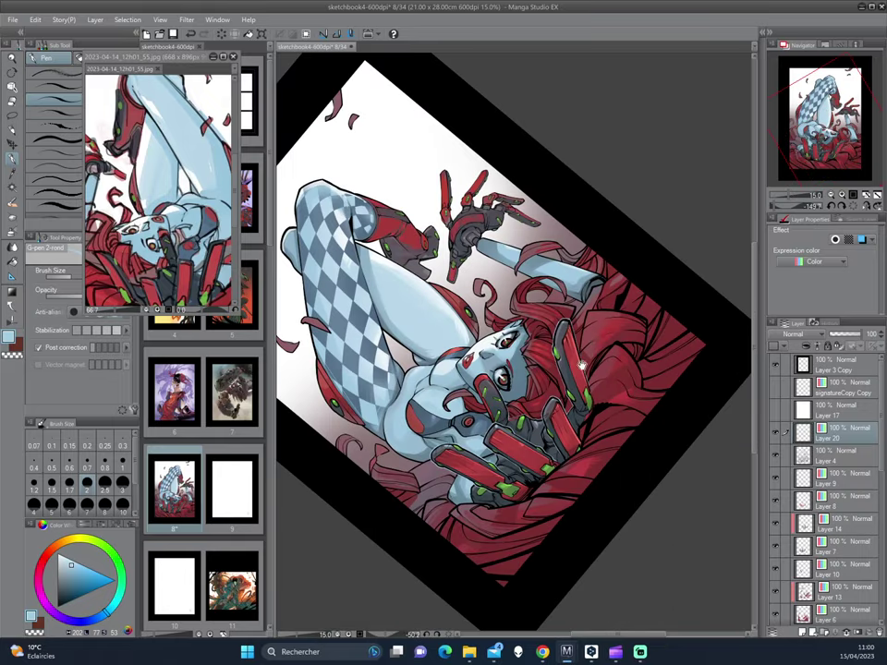
drag(671, 262, 650, 155)
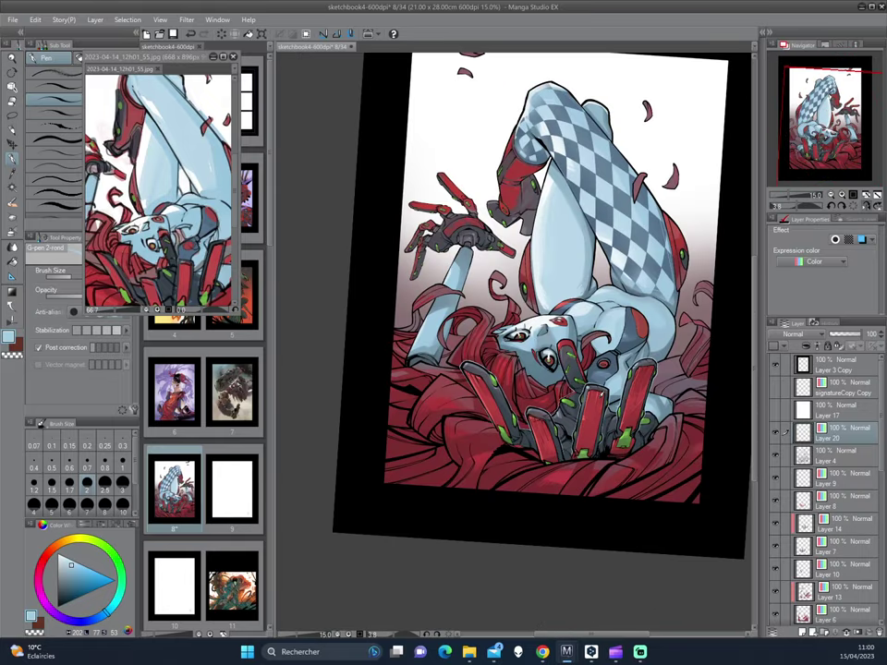
scroll(582, 365, up, 2)
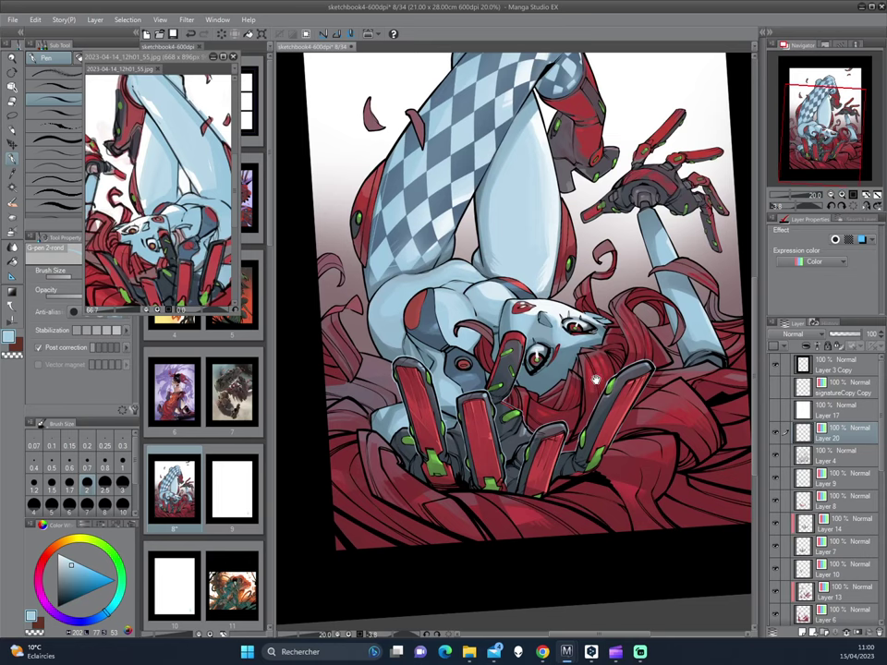
drag(446, 283, 442, 323)
scroll(589, 401, up, 2)
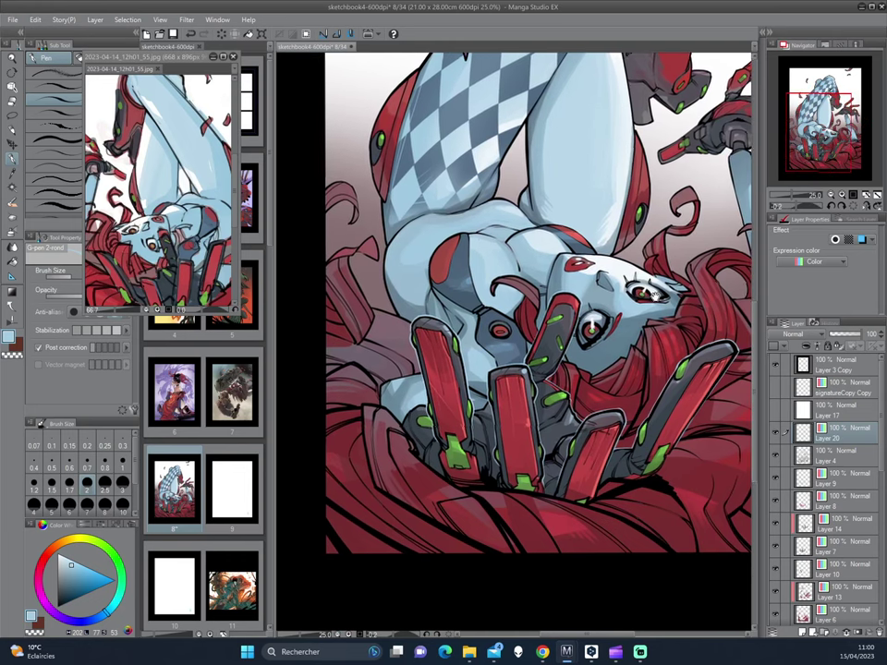
- Lasso the claw hand and torso, then shift its hue to -171 in Hue/Saturation/Luminosity
key(m)
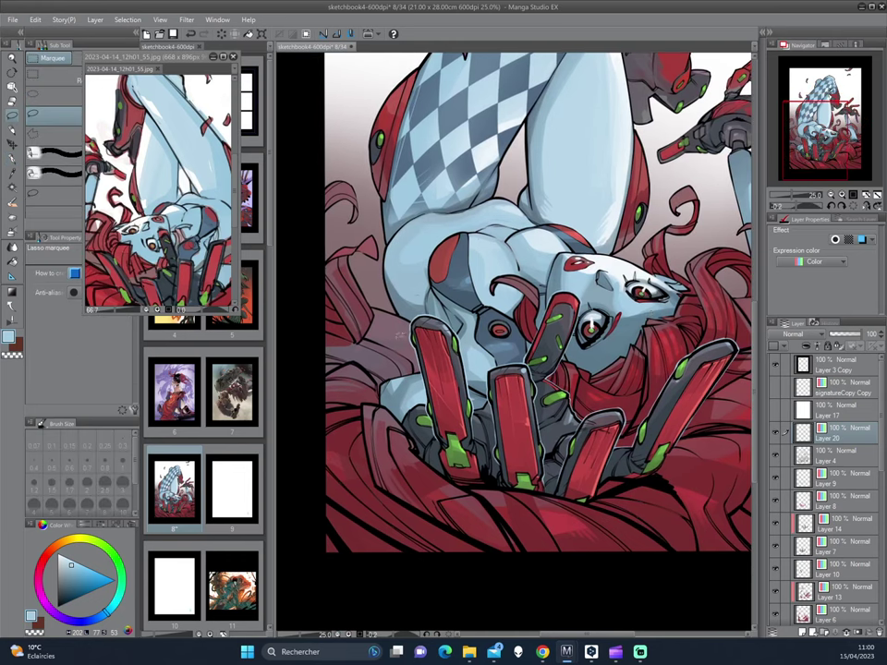
drag(399, 335, 475, 280)
mouse_move(572, 287)
mouse_down()
mouse_move(438, 220)
mouse_move(429, 265)
mouse_move(503, 258)
mouse_move(721, 422)
mouse_move(295, 263)
mouse_up()
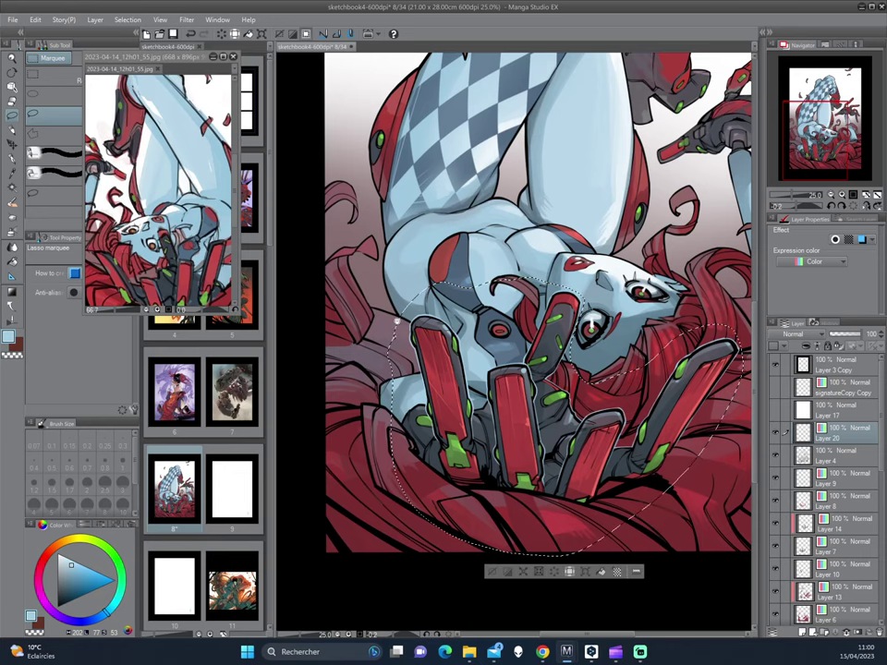
scroll(686, 251, down, 1)
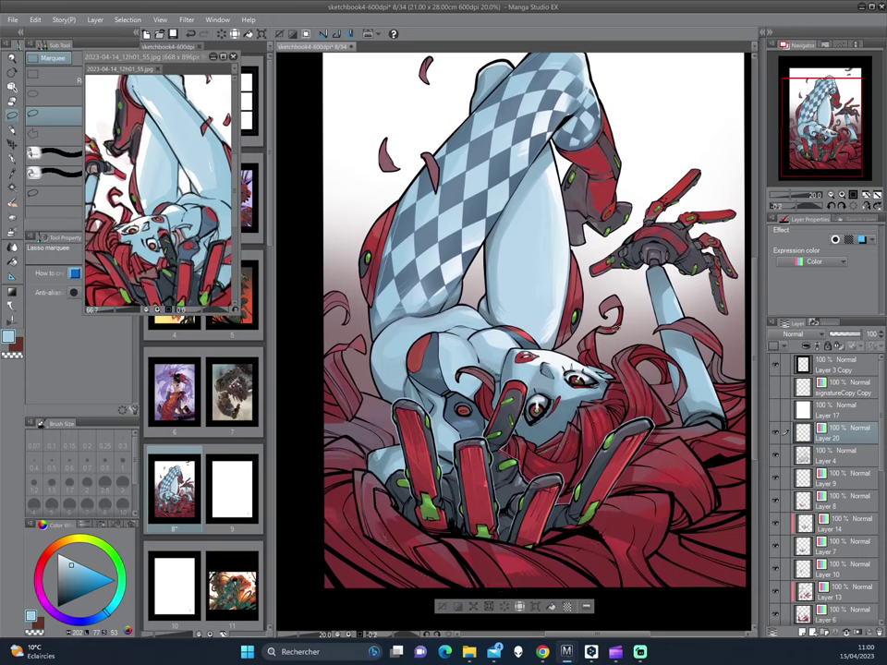
key(ctrl+u)
mouse_move(618, 163)
mouse_down()
mouse_move(719, 160)
mouse_move(540, 166)
mouse_move(537, 174)
mouse_move(574, 166)
mouse_move(518, 165)
mouse_up()
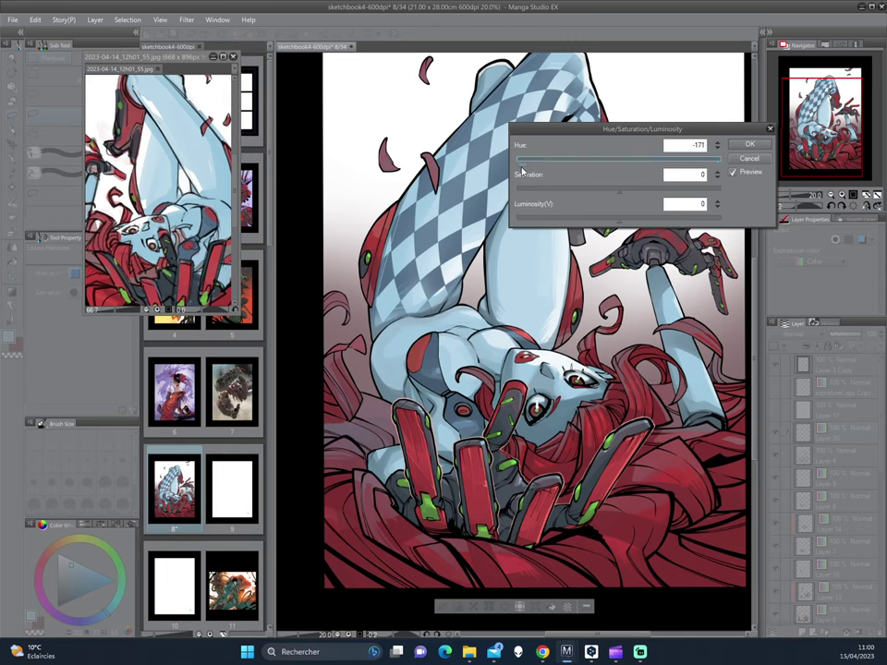
- Apply Hue 154, Saturation 47 and Luminosity -25 to the claw-hand selection
click(671, 188)
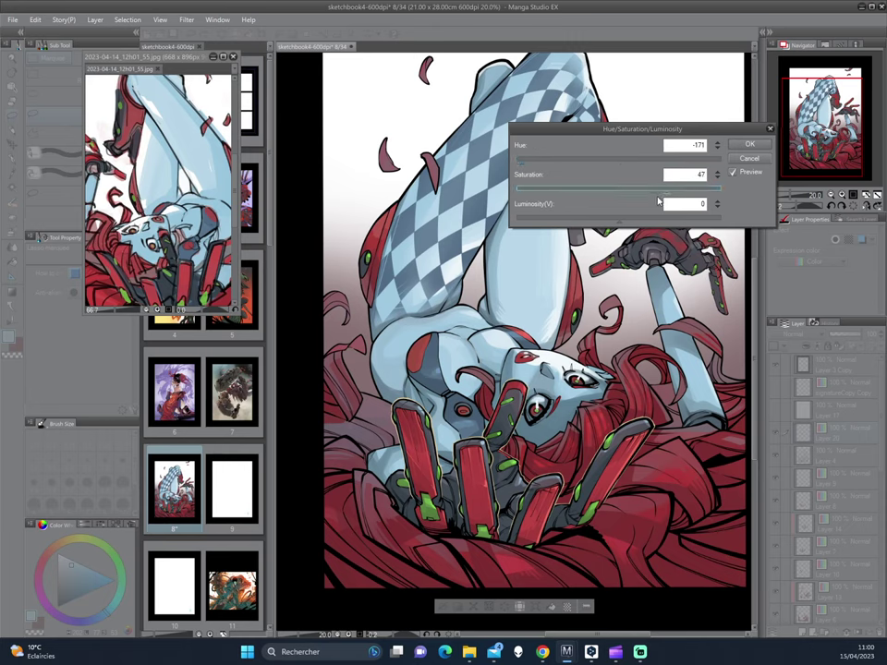
drag(665, 218, 579, 218)
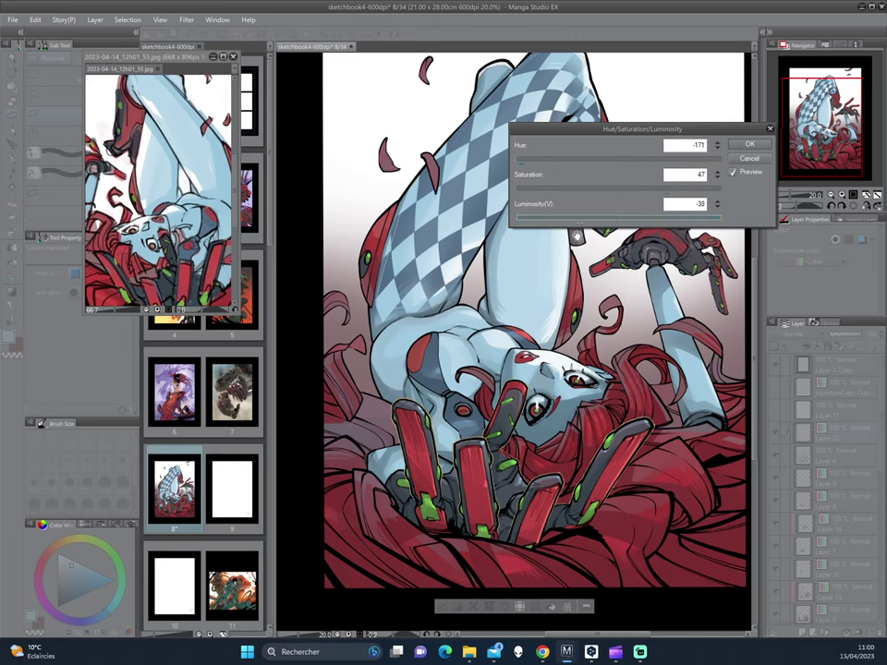
click(557, 164)
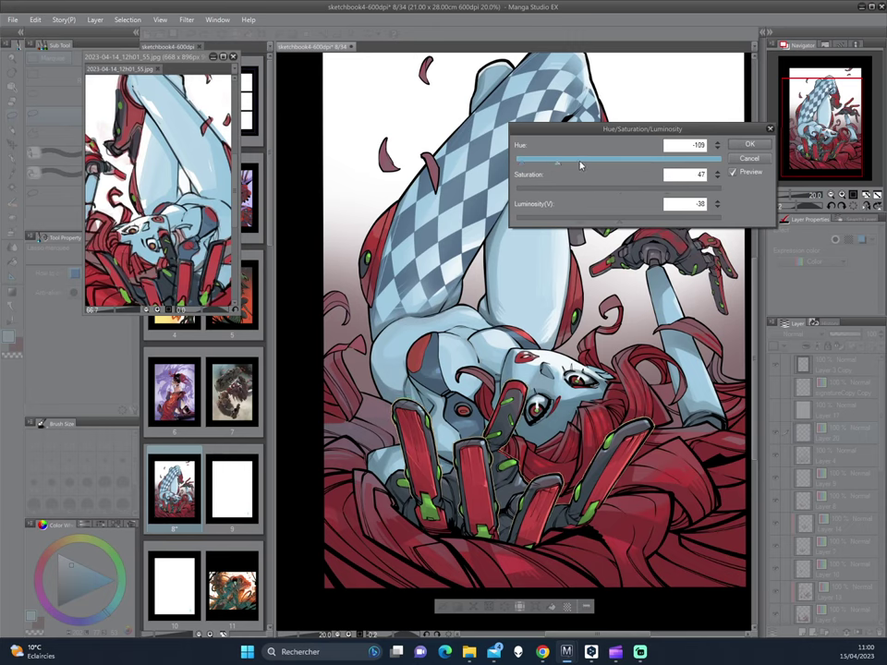
click(648, 165)
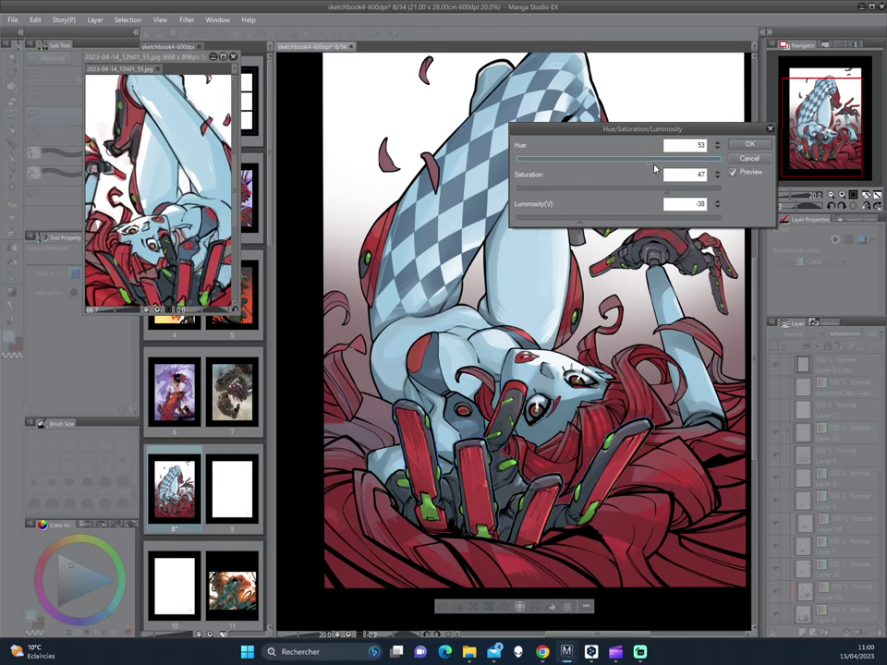
click(688, 164)
click(704, 164)
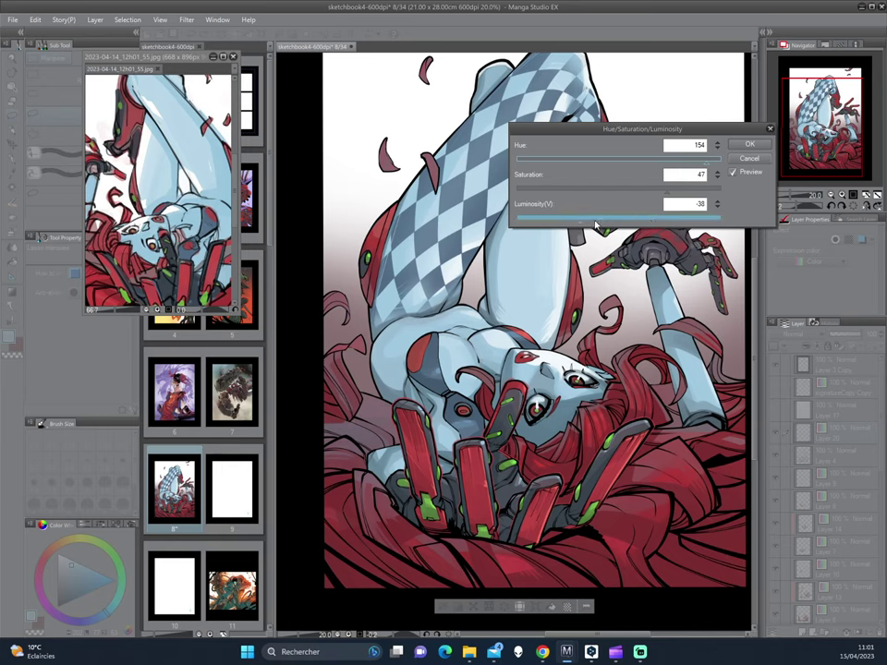
click(594, 219)
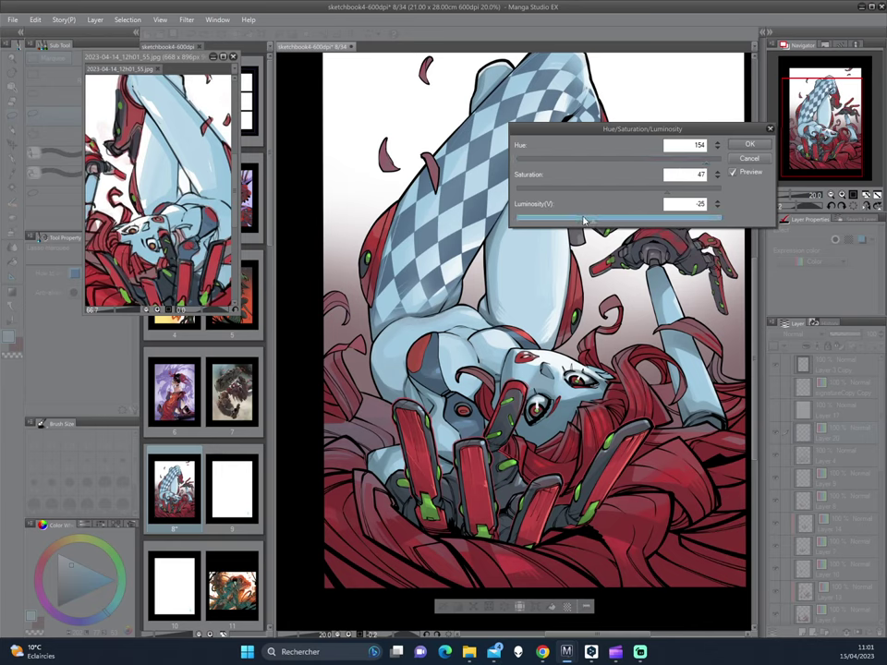
click(748, 144)
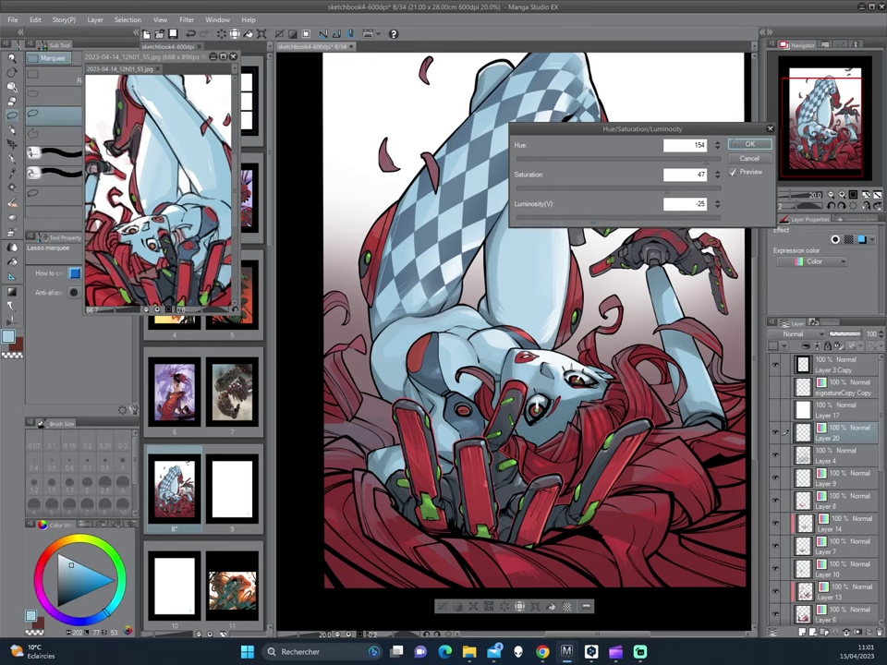
- Remove the green highlight from the claw fingertip beside the hair
scroll(513, 342, up, 1)
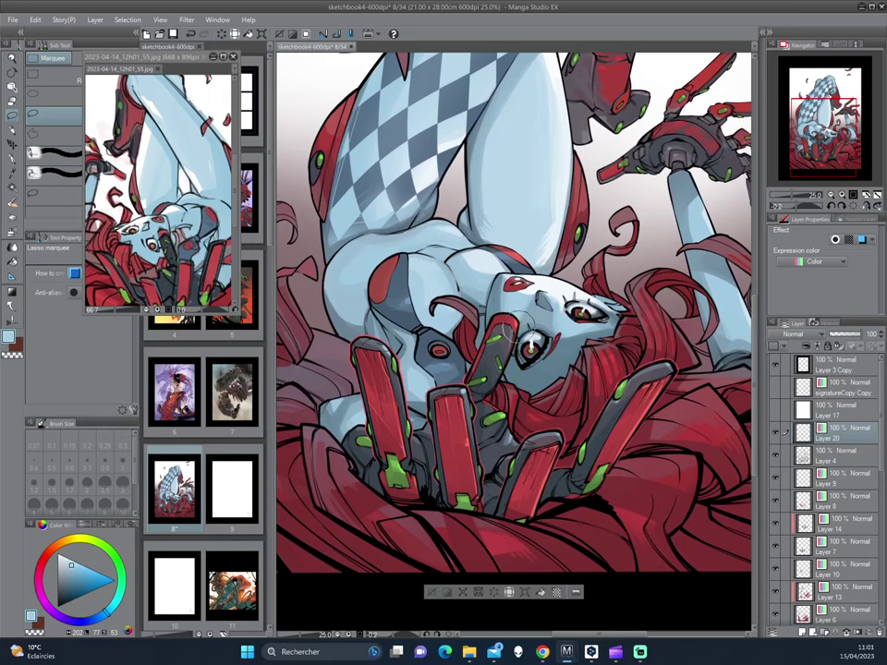
mouse_move(504, 380)
mouse_down()
mouse_move(649, 352)
mouse_move(538, 309)
mouse_up()
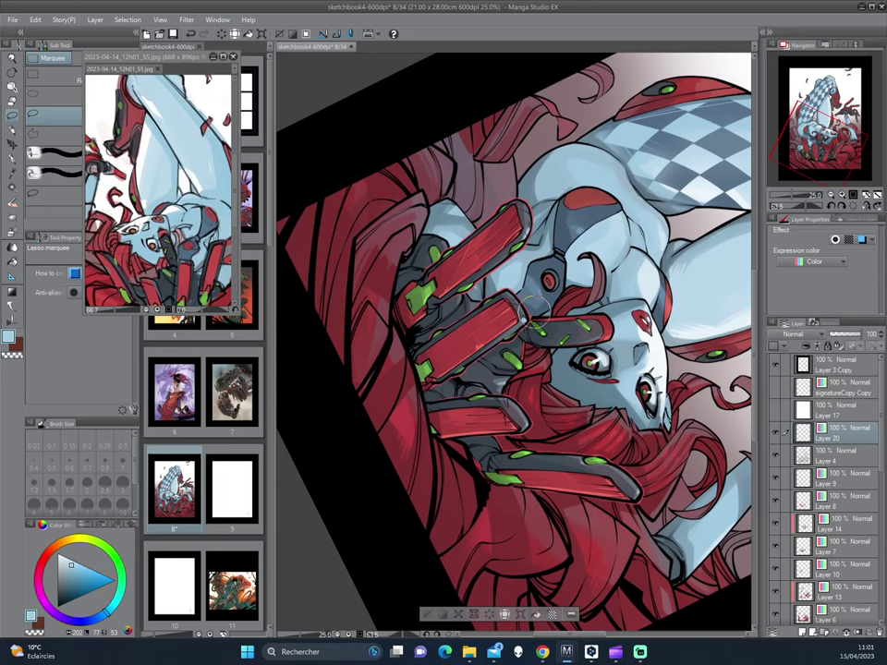
drag(531, 307, 624, 221)
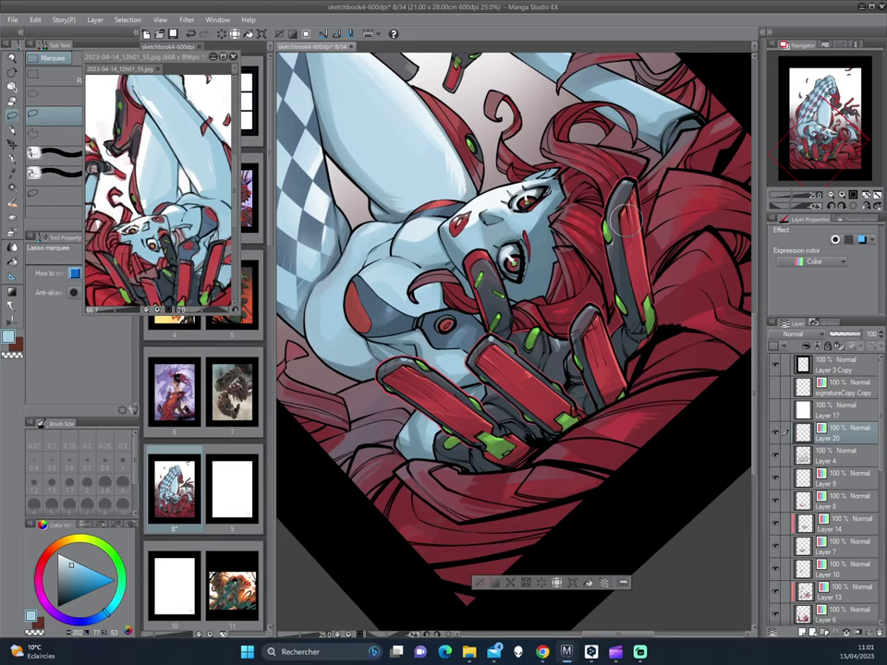
click(13, 242)
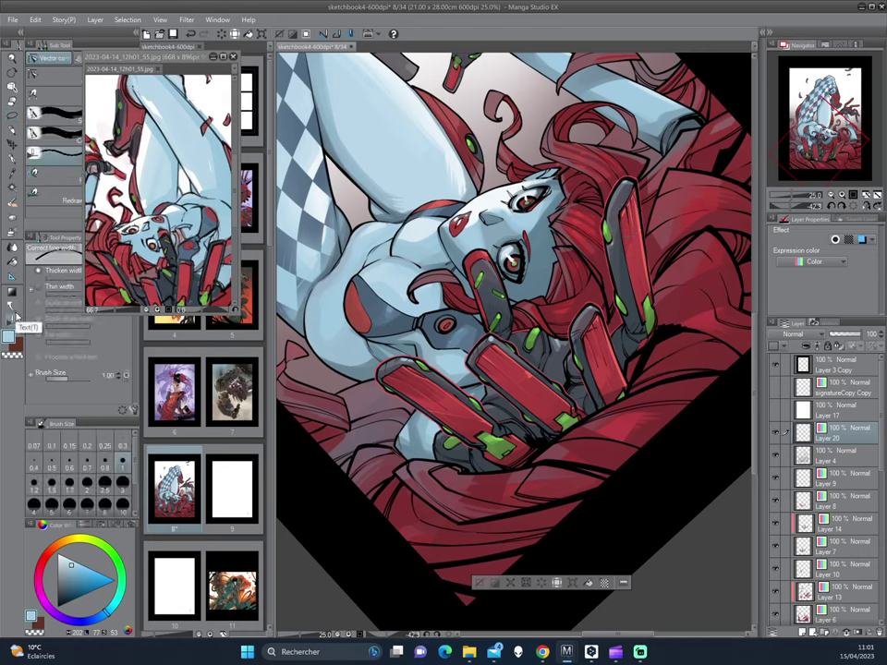
key(ctrl+z)
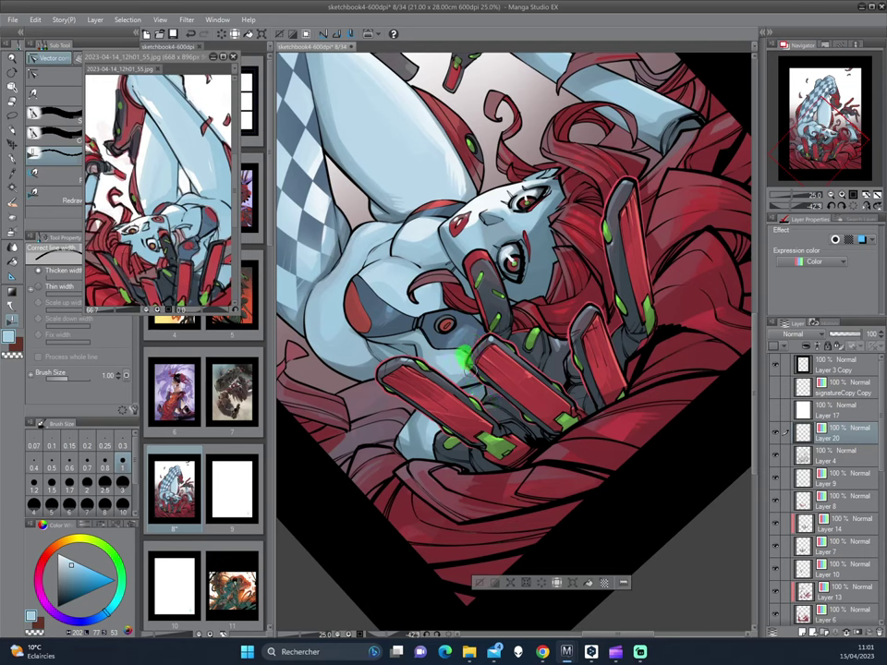
- Turn the view nearly upright with the figure filling it, and switch back to the G-pen
drag(388, 312, 493, 312)
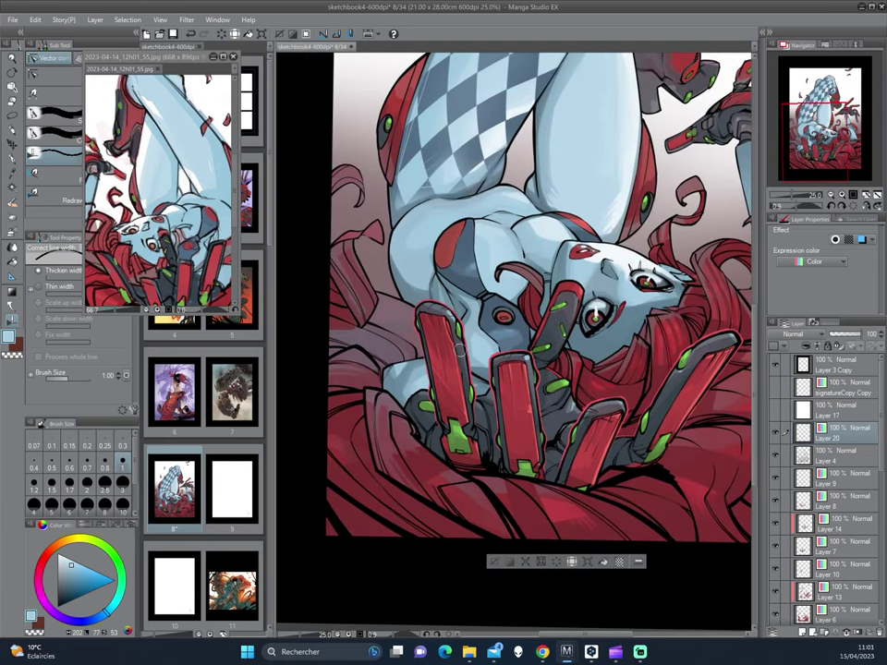
mouse_move(333, 326)
mouse_down()
mouse_move(570, 294)
mouse_move(579, 432)
mouse_move(575, 266)
mouse_move(582, 317)
mouse_up()
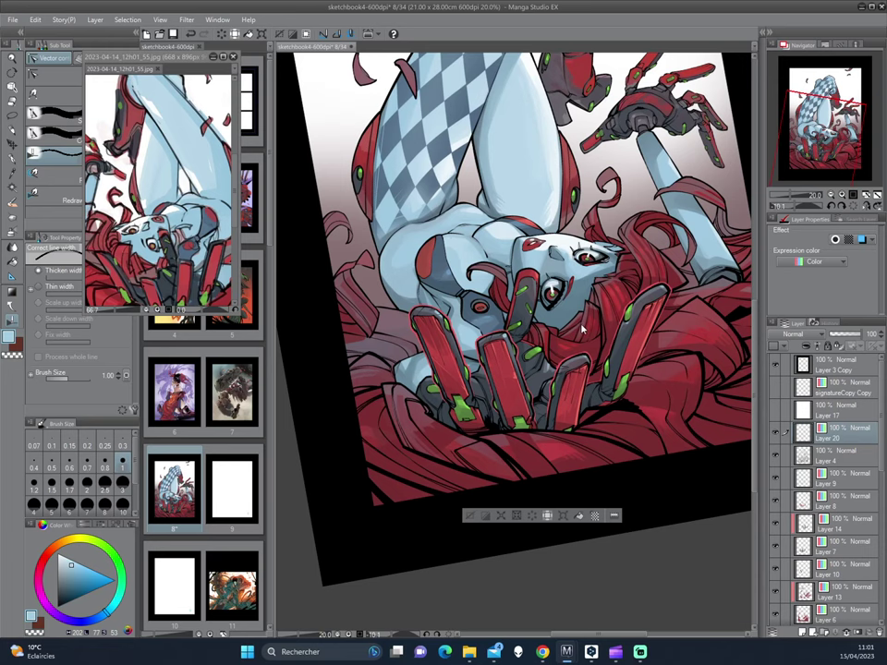
key(p)
scroll(588, 329, up, 1)
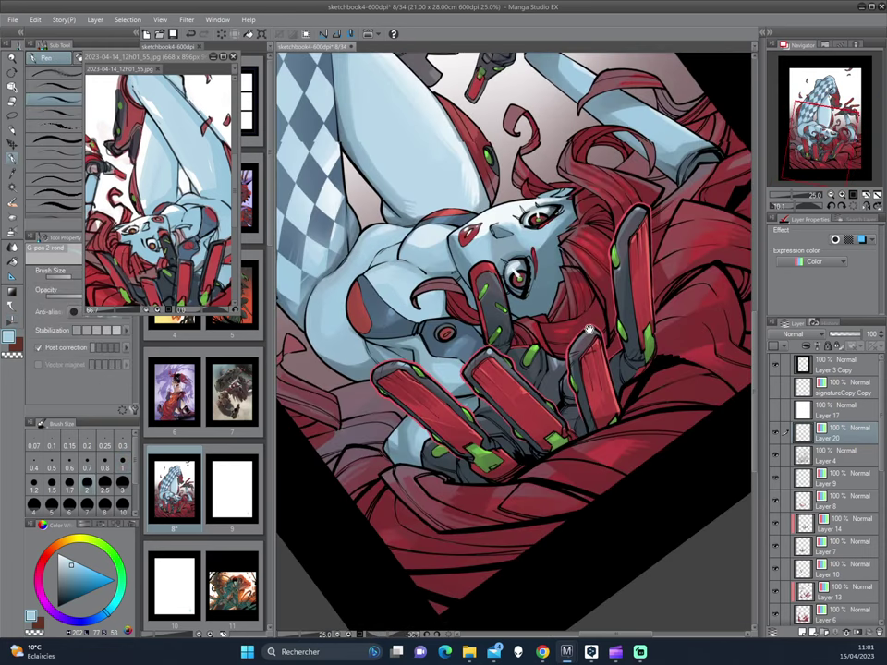
drag(588, 329, 568, 310)
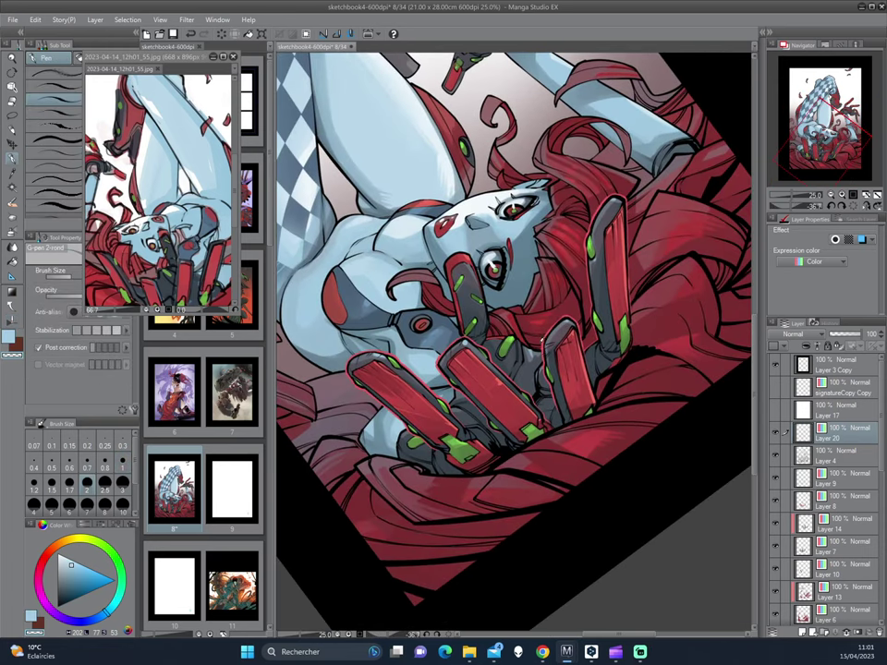
scroll(605, 207, down, 1)
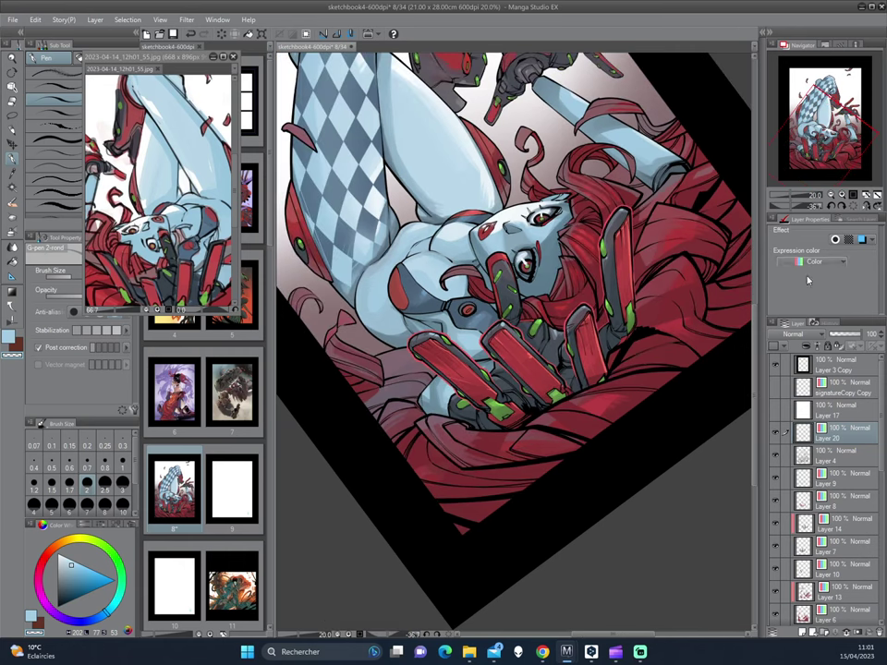
- Copy the lassoed claw hand and nearby hair onto a new Layer 20 Copy, then deselect
click(846, 335)
drag(847, 336, 851, 336)
key(m)
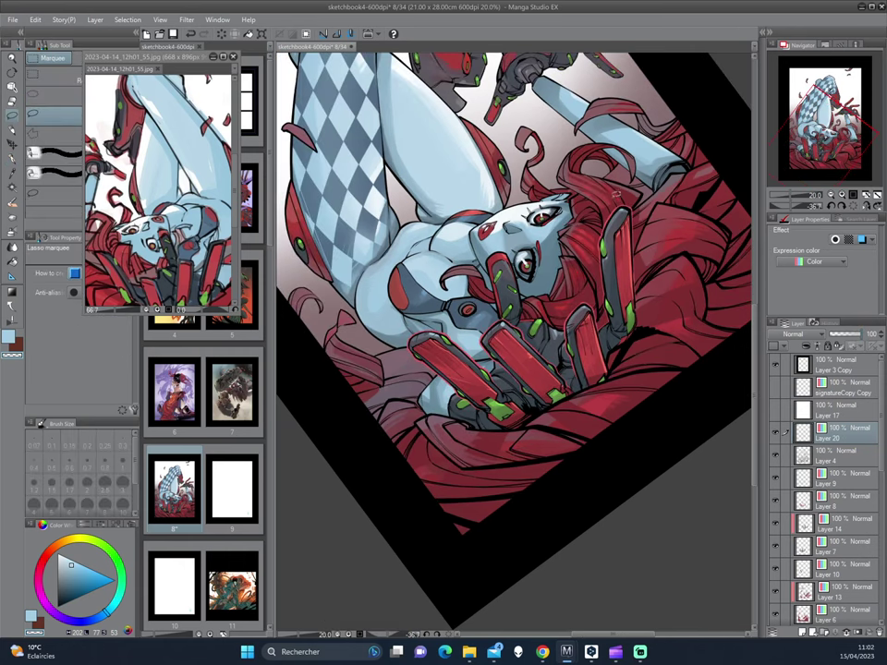
drag(596, 192, 569, 459)
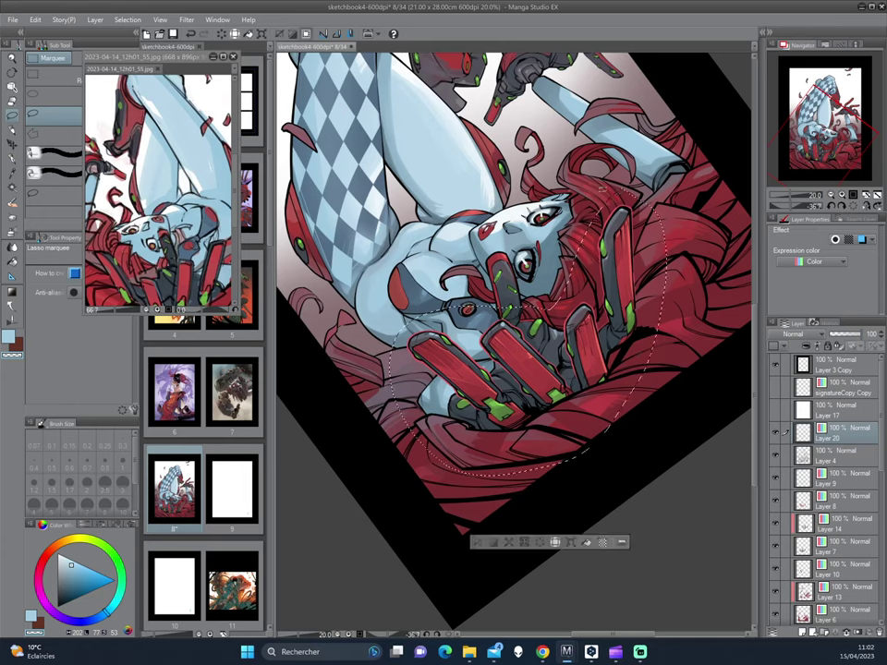
key(ctrl+c)
key(ctrl+v)
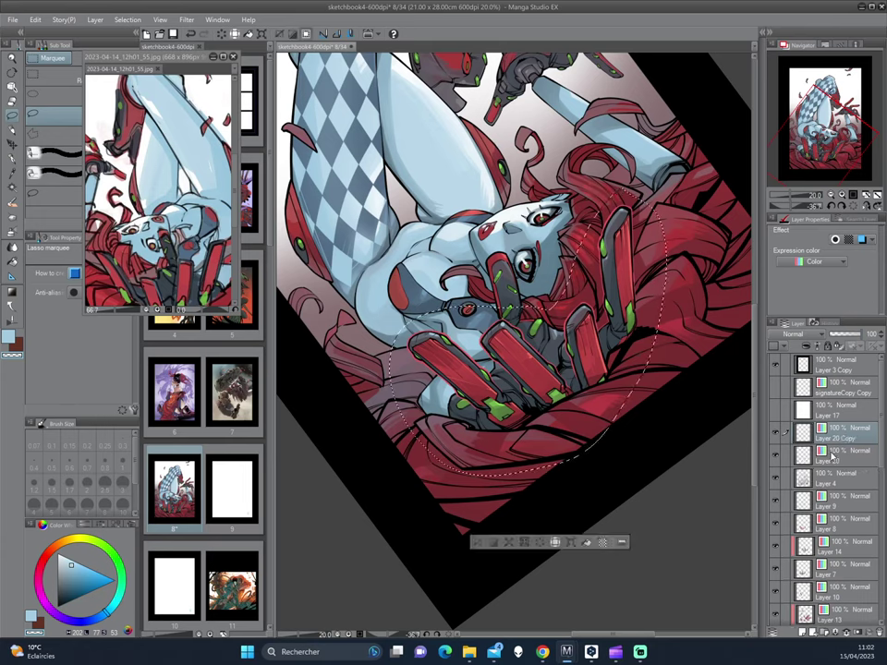
key(ctrl+d)
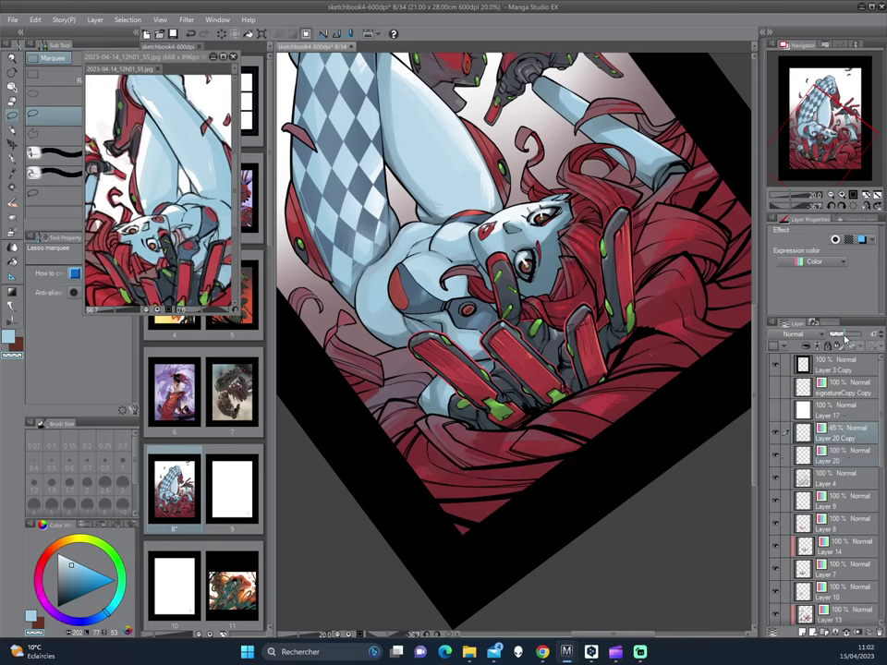
- Set Layer 20 Copy's opacity to 74% and rotate the view nearly upright
drag(861, 334, 848, 342)
scroll(650, 233, down, 2)
drag(649, 233, 458, 236)
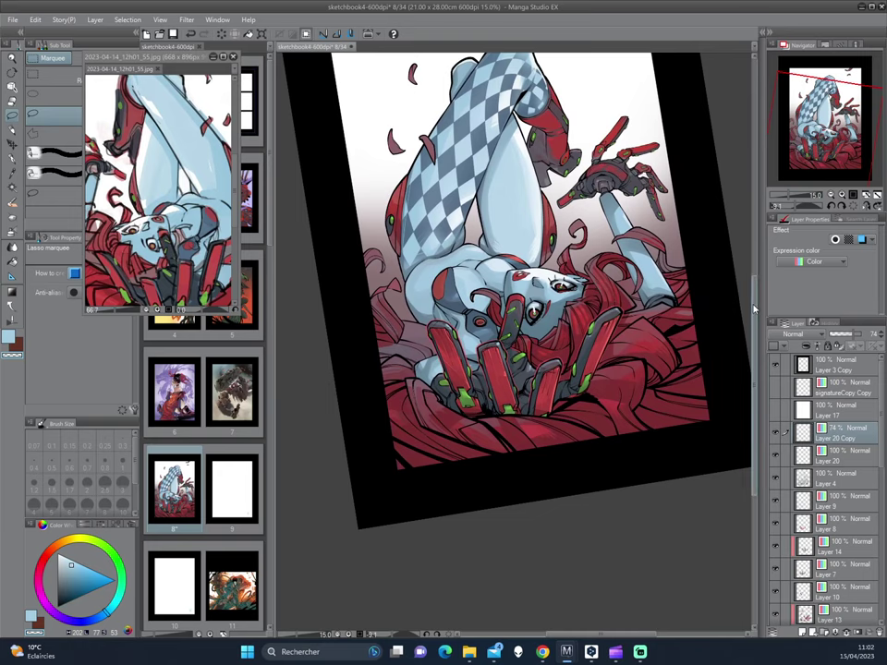
- Raise Layer 20 Copy to 100% opacity and straighten the view upright
drag(850, 336, 881, 335)
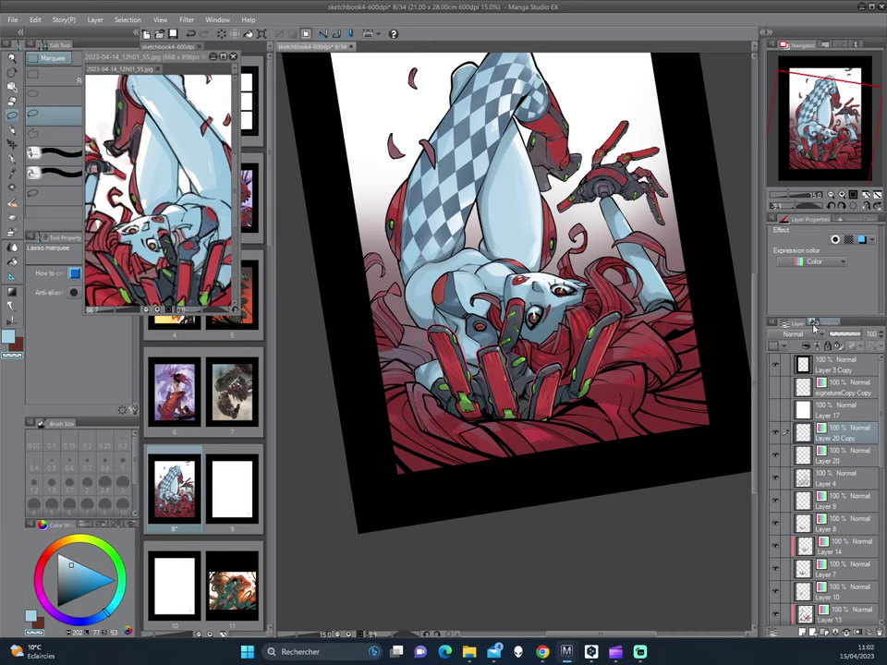
drag(518, 277, 498, 241)
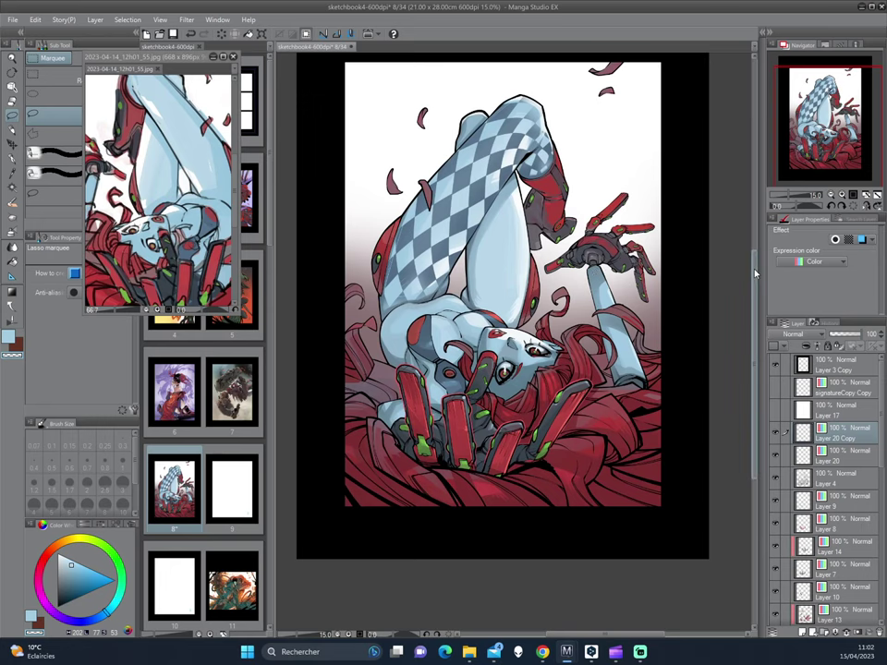
drag(577, 338, 588, 371)
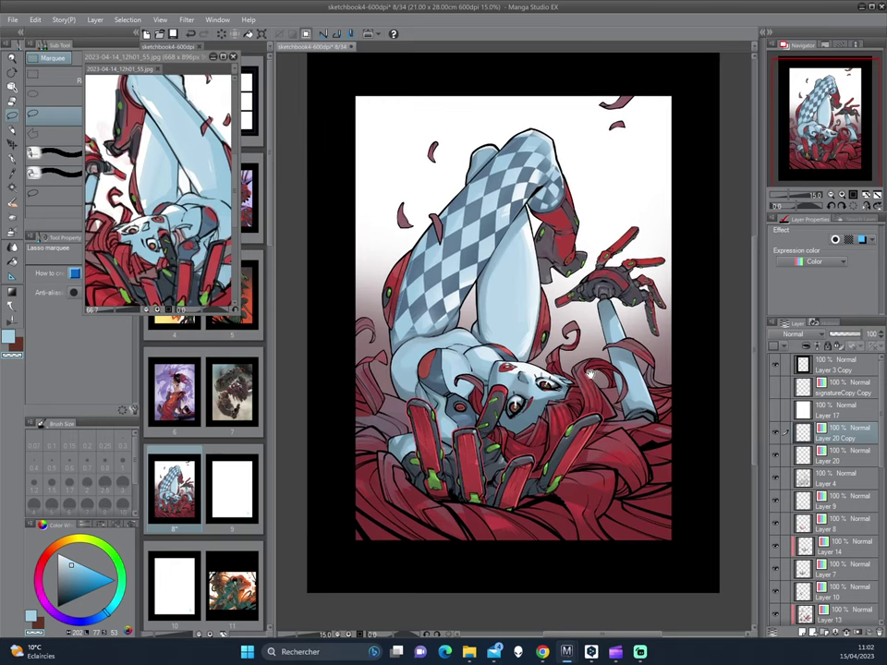
scroll(592, 371, up, 1)
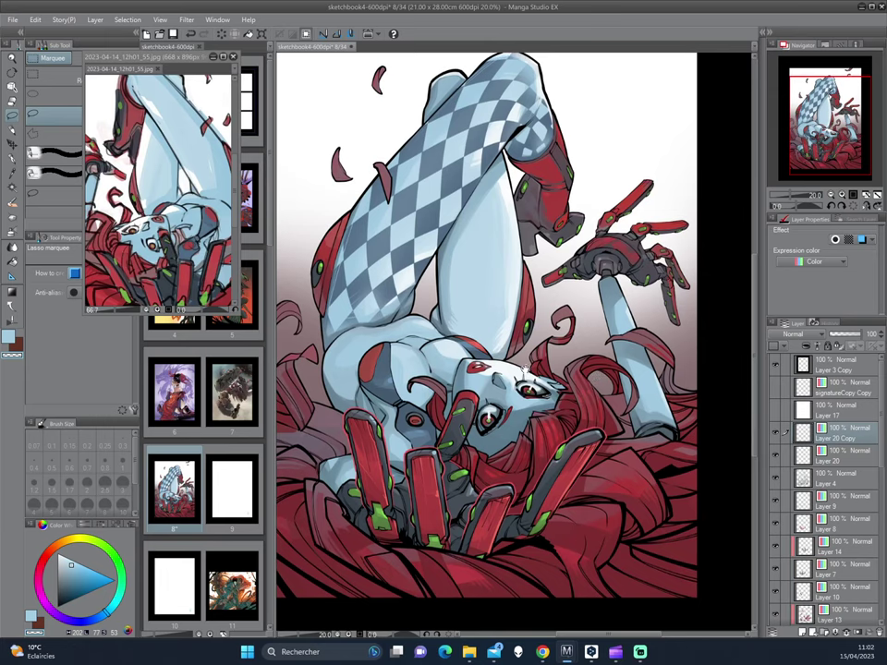
drag(523, 373, 547, 358)
- Zoom out to show the whole page and save the document
scroll(548, 359, down, 1)
scroll(548, 358, down, 1)
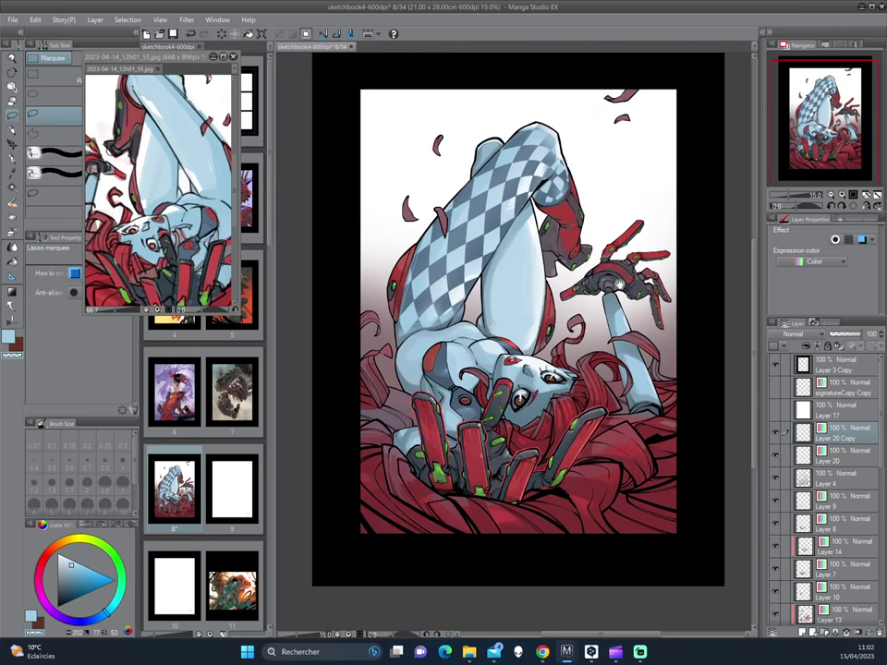
scroll(548, 358, down, 1)
scroll(459, 234, down, 1)
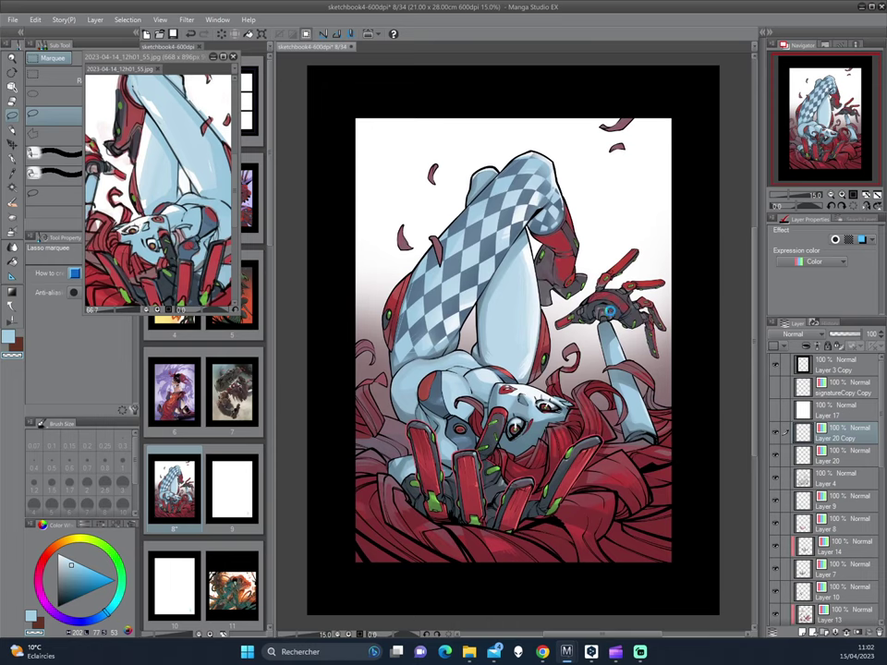
key(ctrl+s)
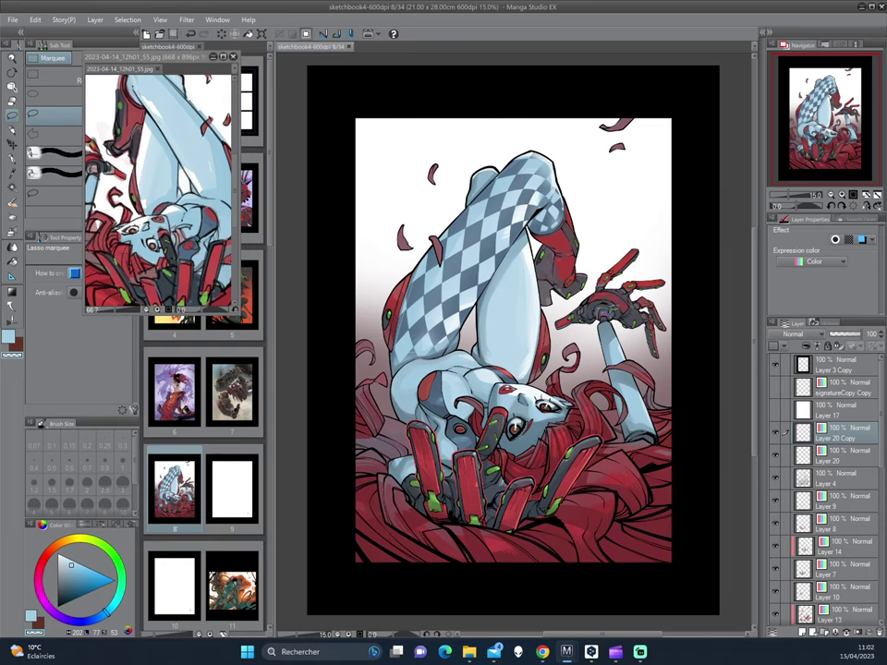